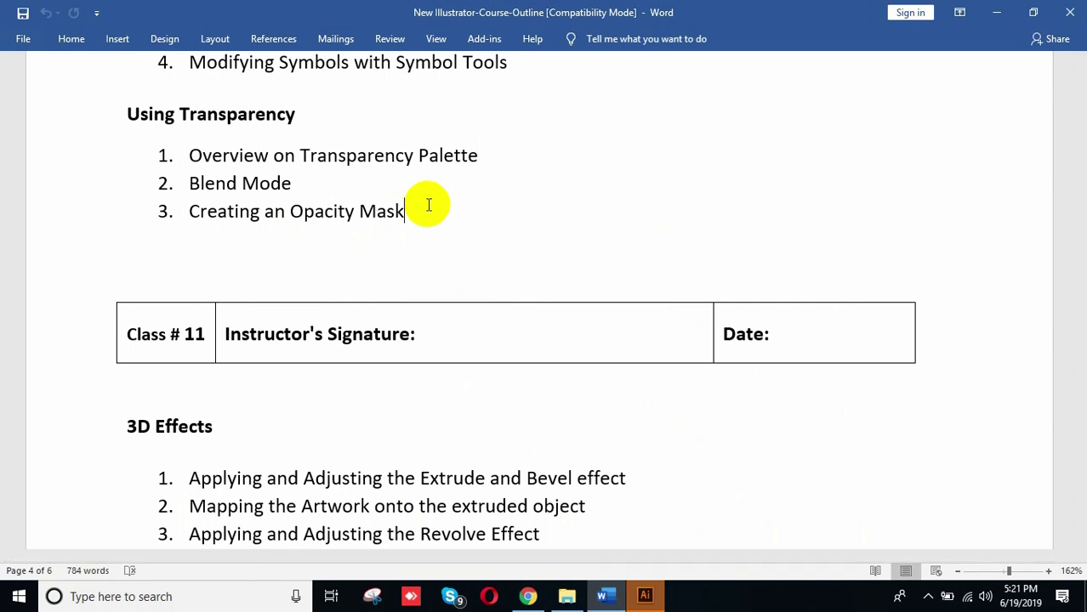
Step: Review the course outline's Creating an Opacity Mask topic and the Class # 11 topics on 3D effects and appearance
drag(446, 202, 189, 210)
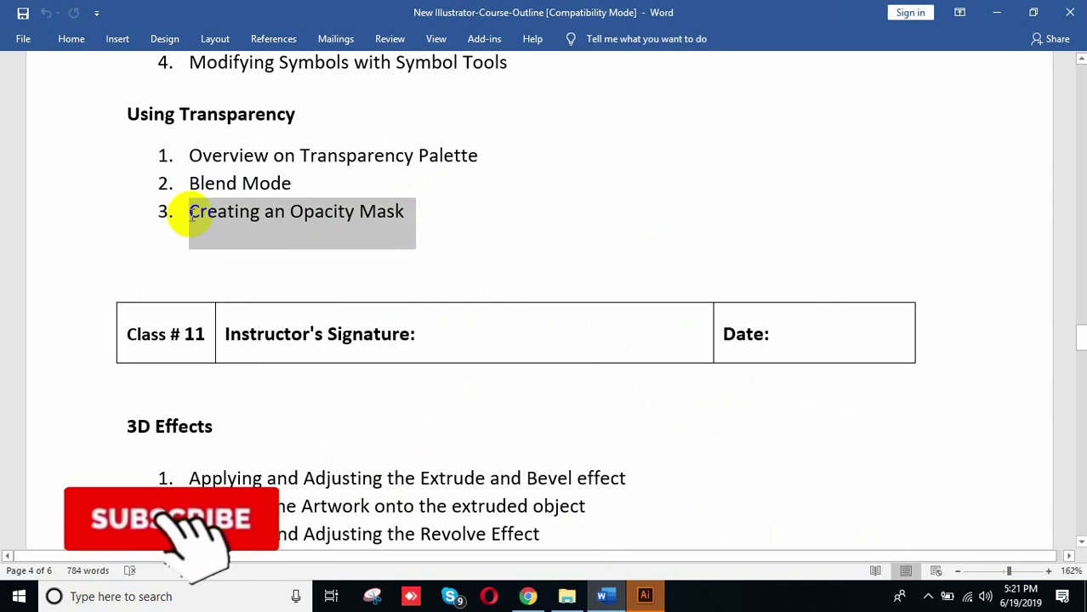
click(429, 209)
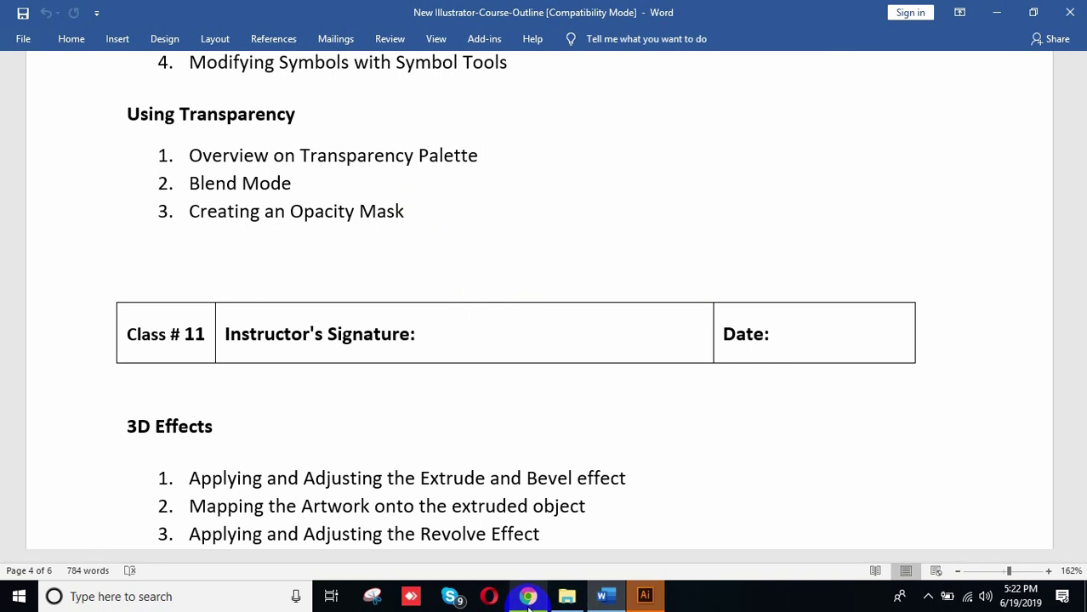
scroll(461, 353, down, 3)
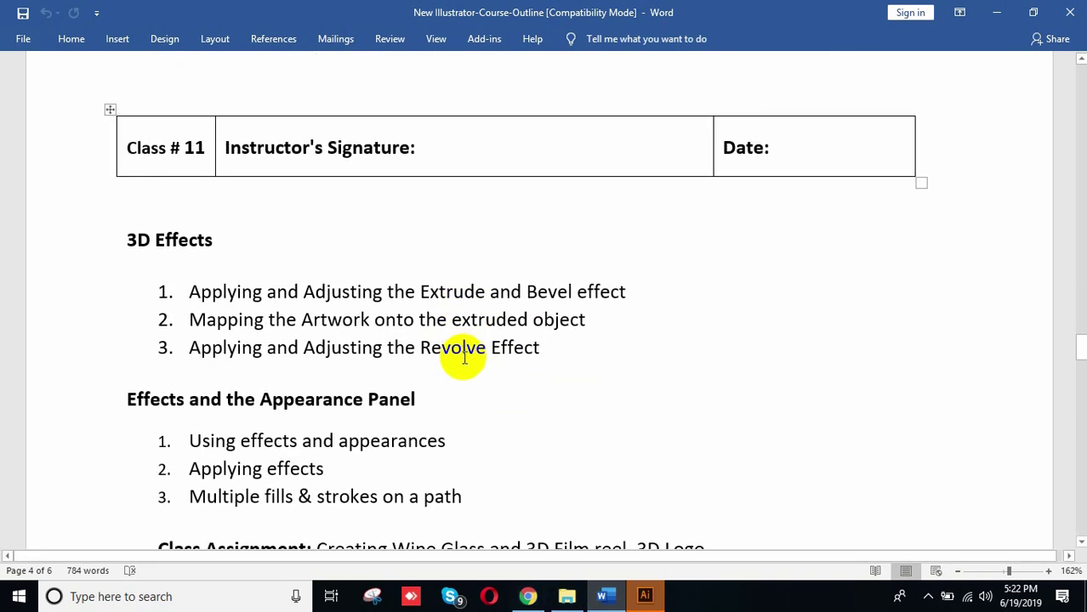
scroll(459, 357, down, 1)
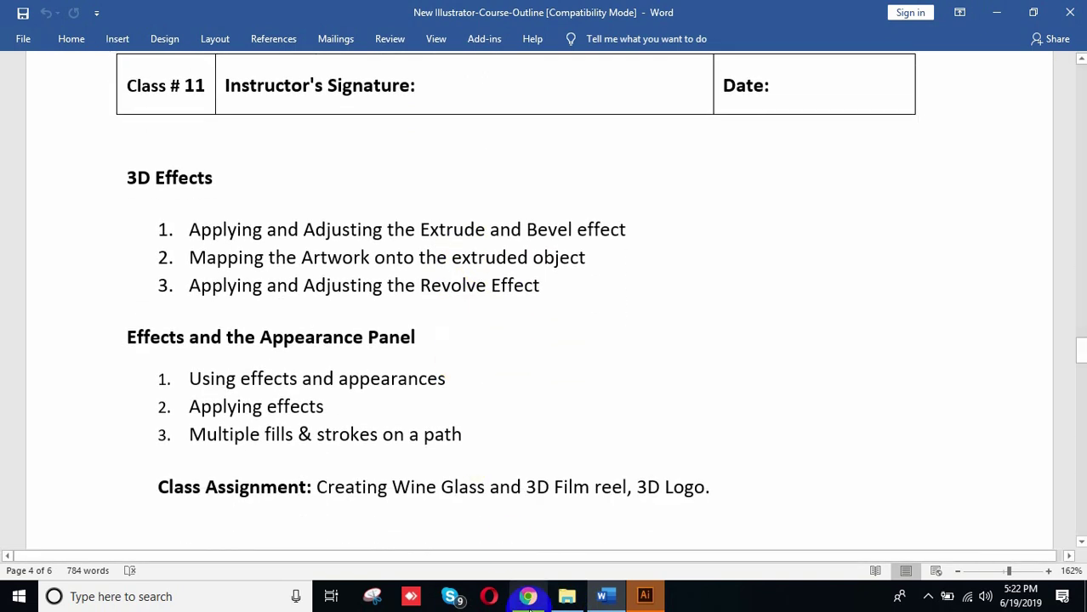
Step: Switch to Illustrator and create a new landscape document of 60 x 30 in with one artboard
click(645, 596)
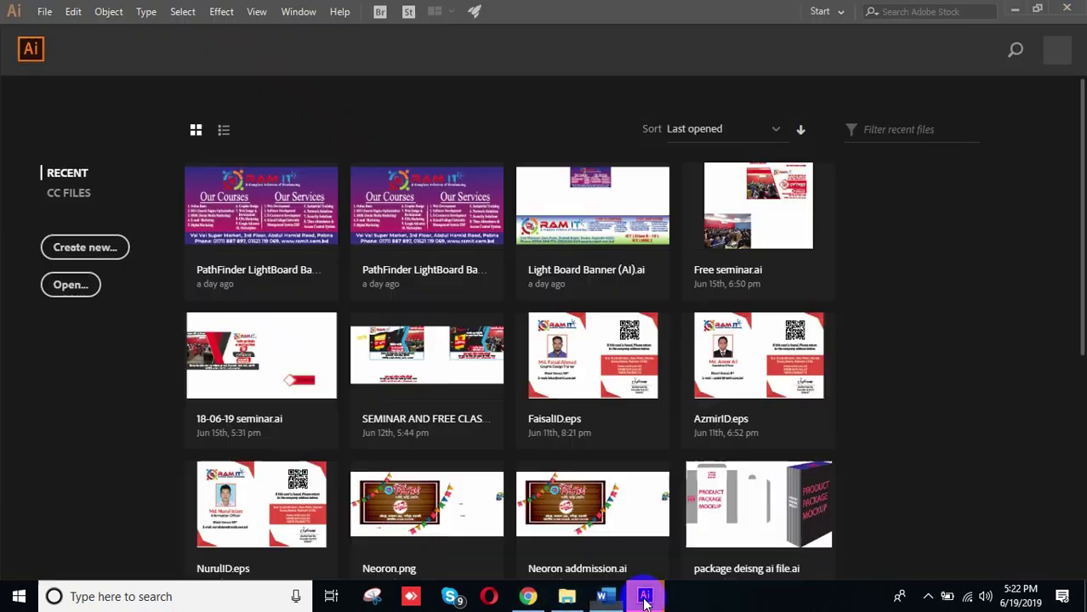
click(44, 11)
click(72, 31)
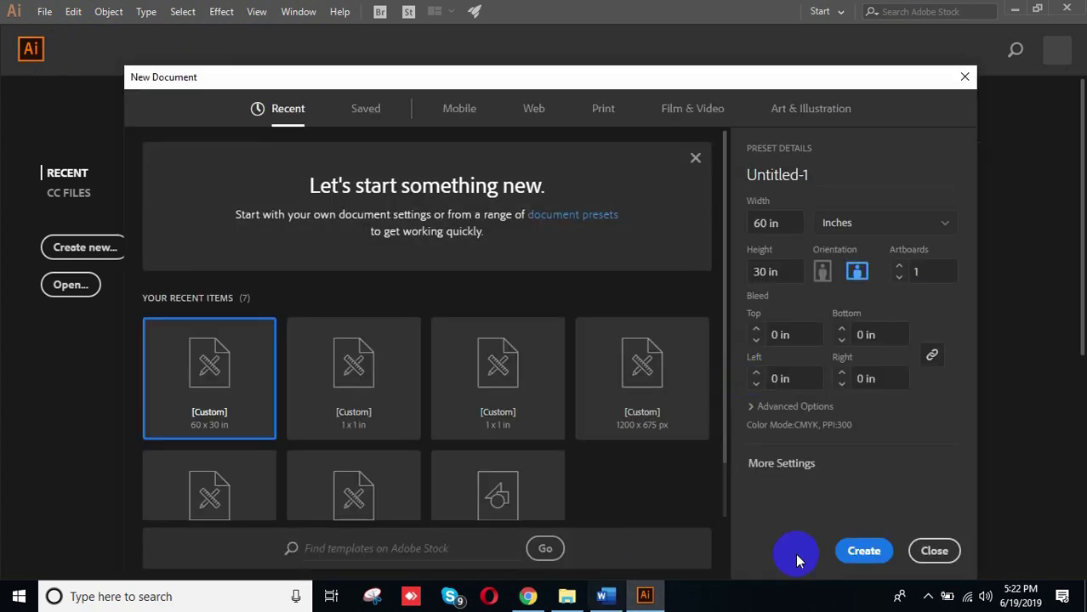
click(861, 552)
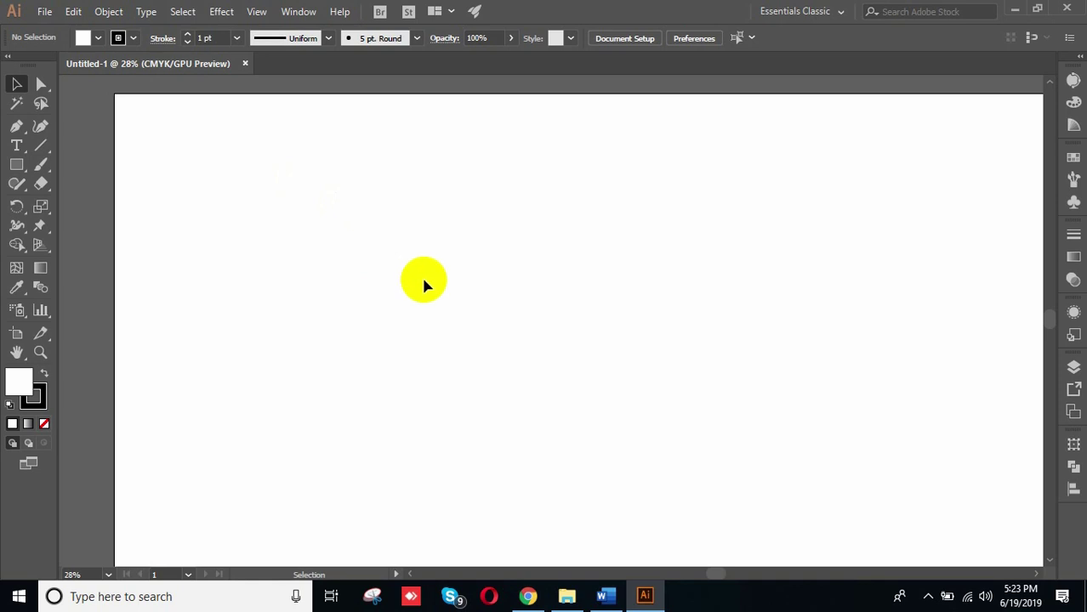
Step: Activate the Type tool and set the fill to black and the stroke to none
key(space)
drag(668, 312, 609, 297)
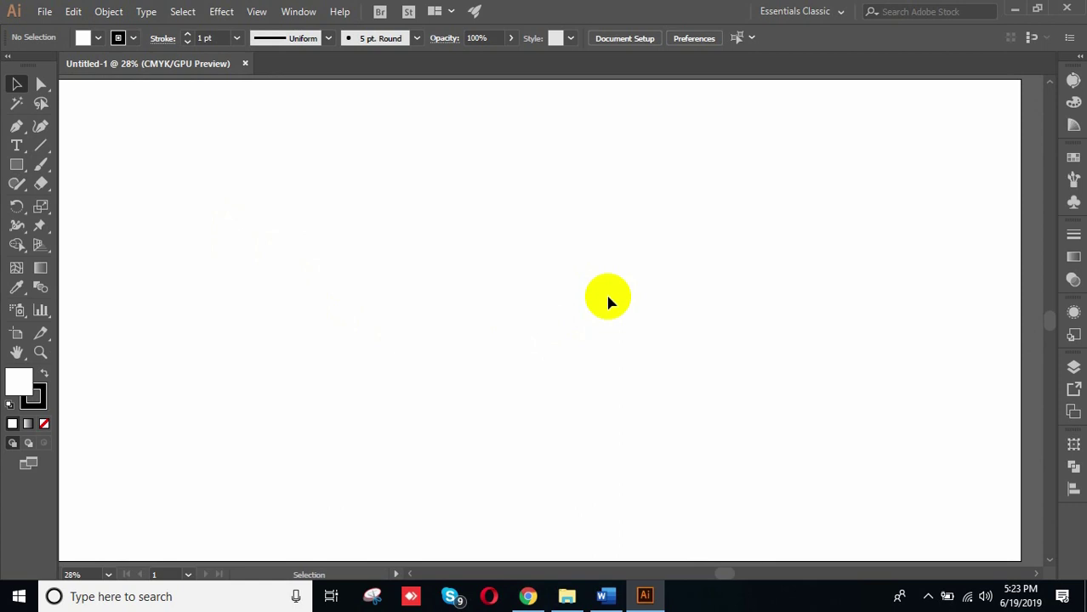
key(space)
drag(392, 279, 398, 278)
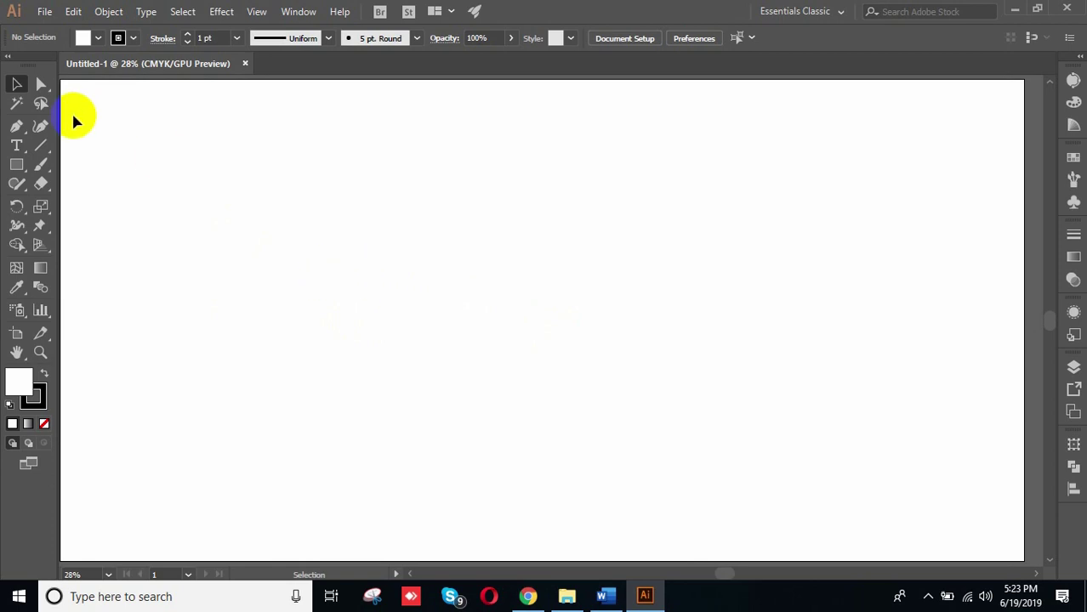
click(21, 149)
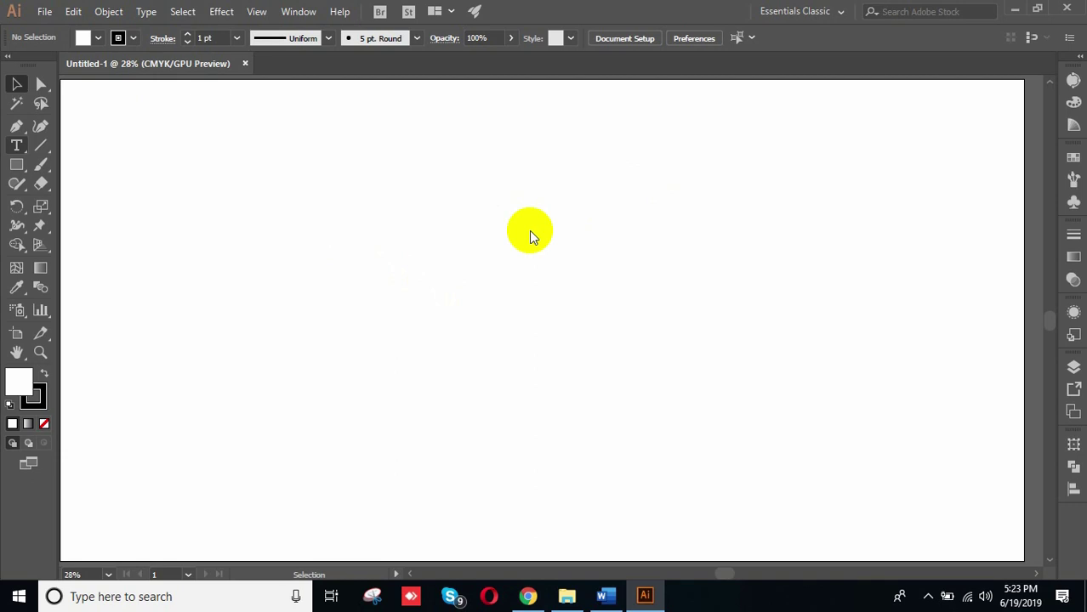
key(t)
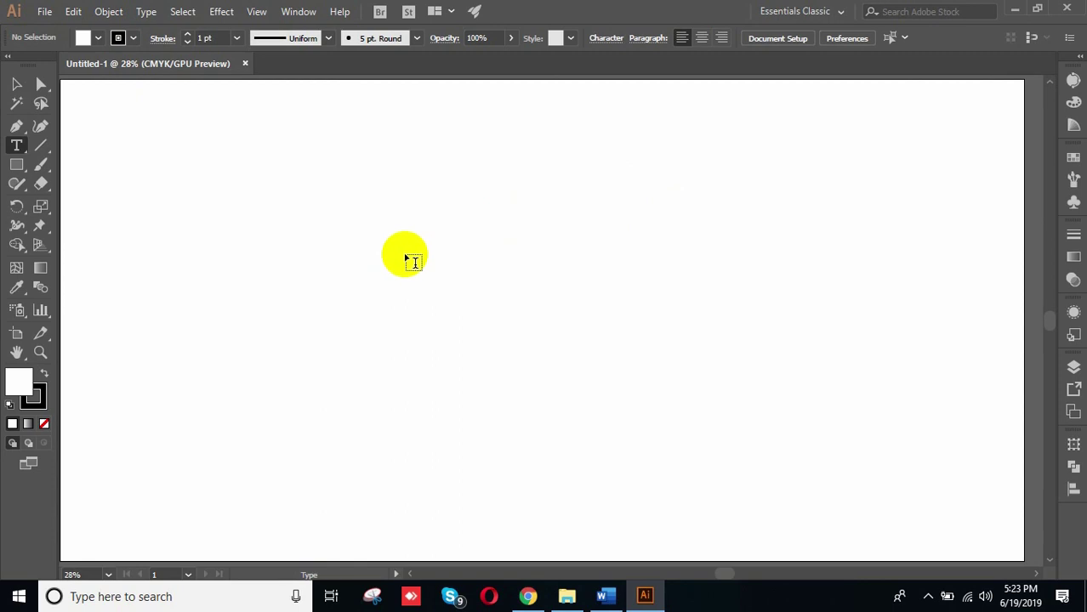
click(82, 38)
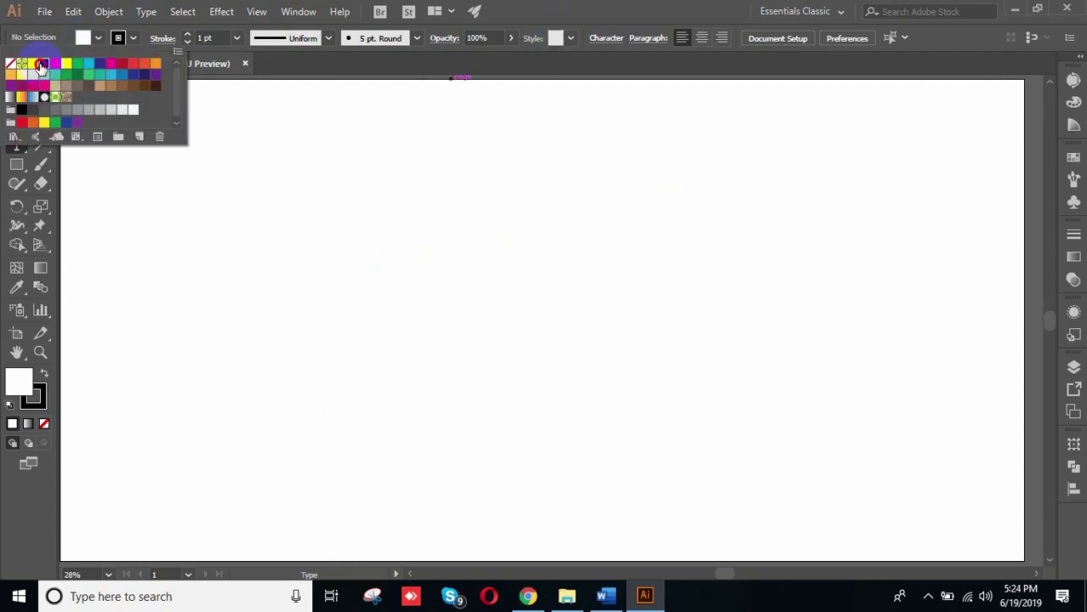
click(44, 65)
click(133, 39)
click(117, 38)
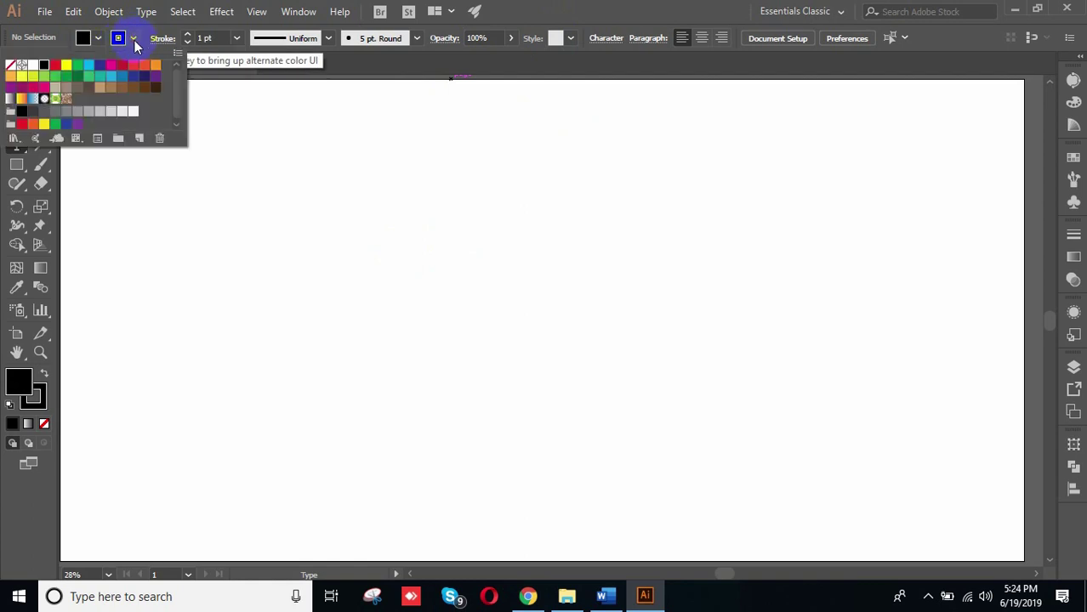
click(11, 66)
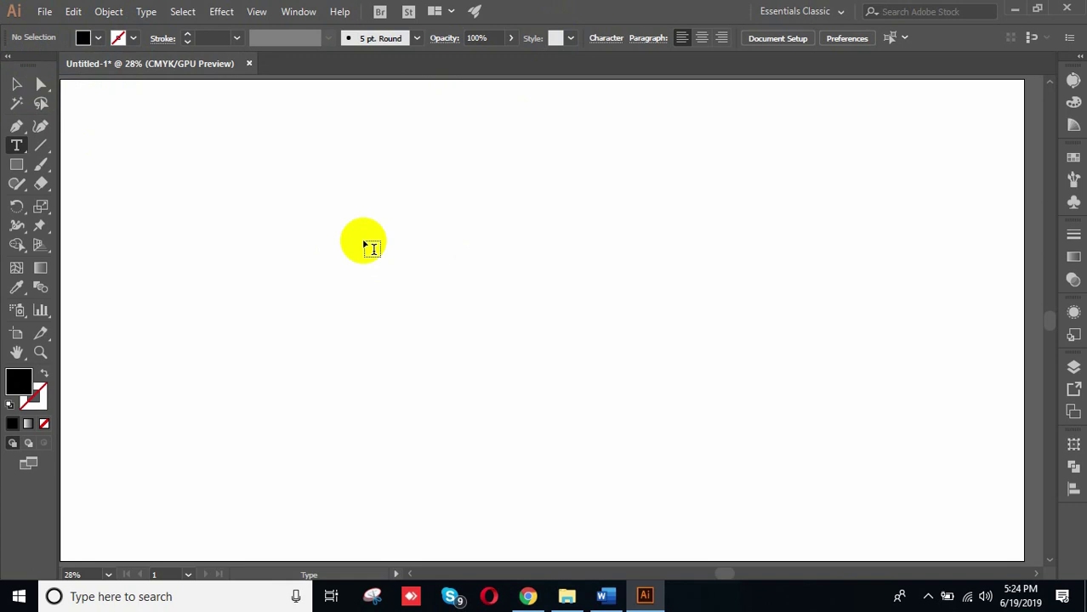
Step: Place a line of Lorem ipsum point text on the artboard and move it slightly to the right
click(365, 242)
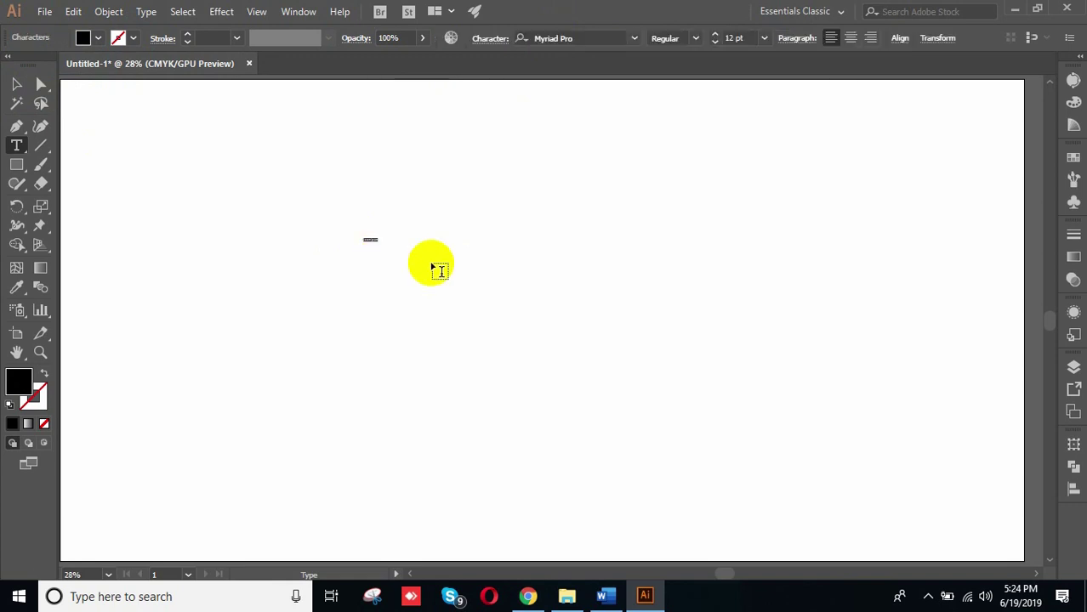
scroll(368, 248, up, 10)
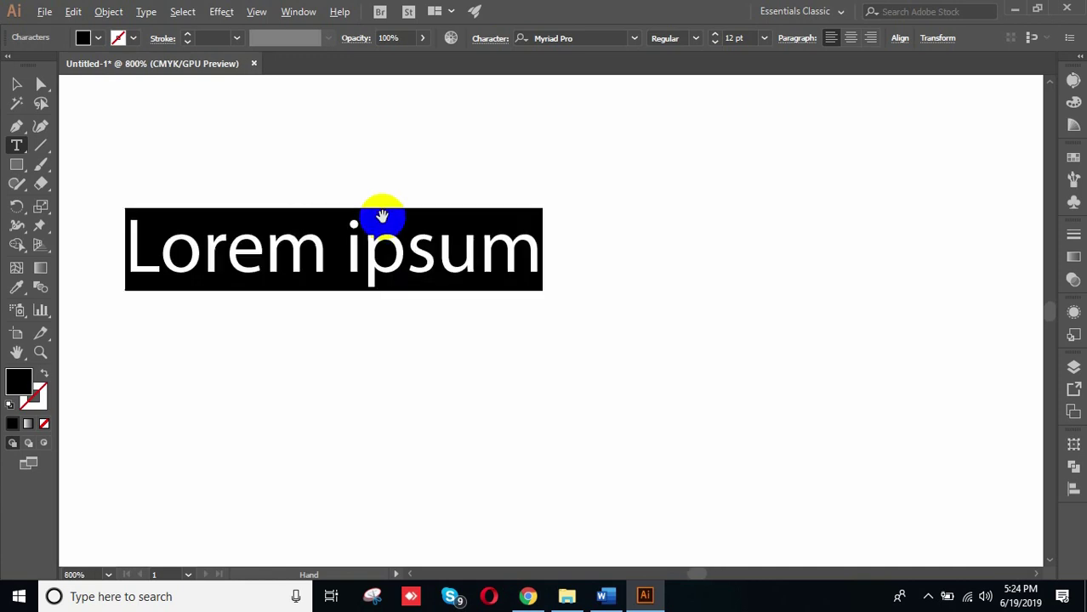
click(17, 84)
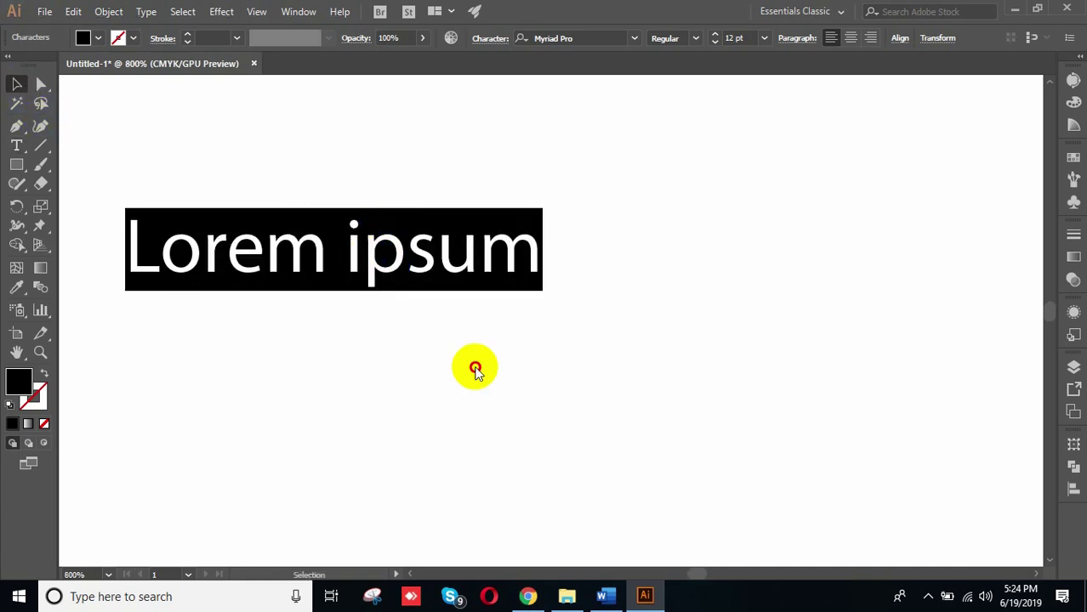
click(418, 306)
drag(373, 254, 548, 275)
click(582, 355)
click(582, 286)
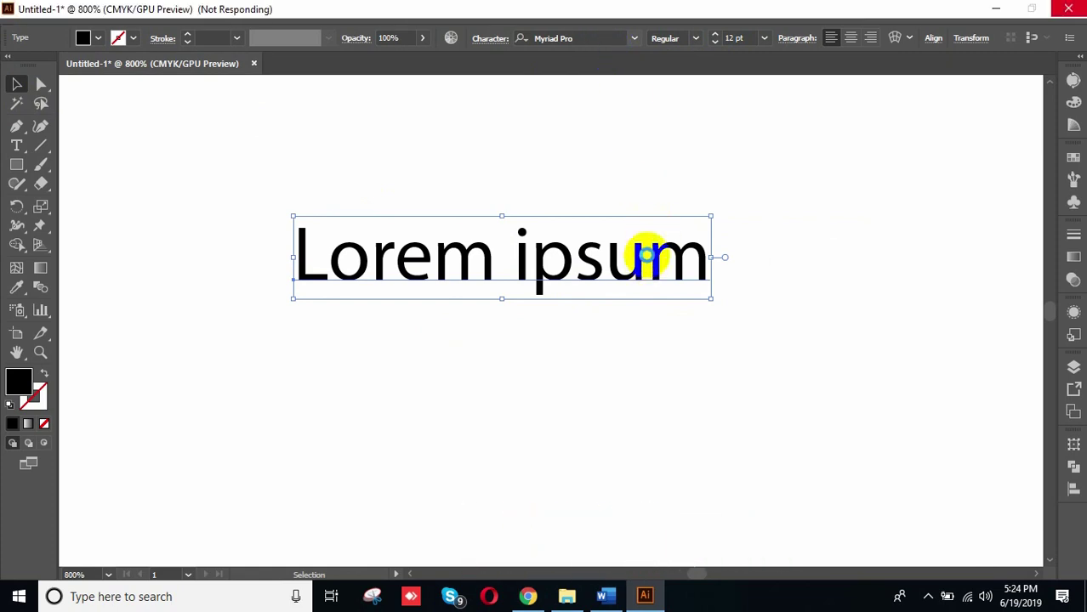
Step: Close the File Explorer window and the Chrome window to free up the computer
click(527, 596)
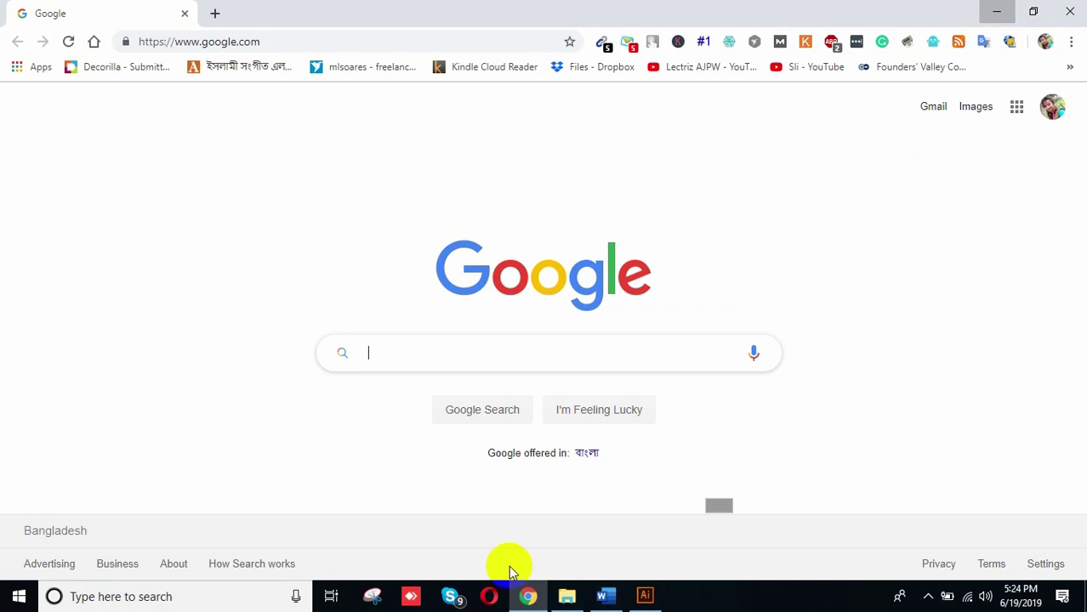
click(566, 596)
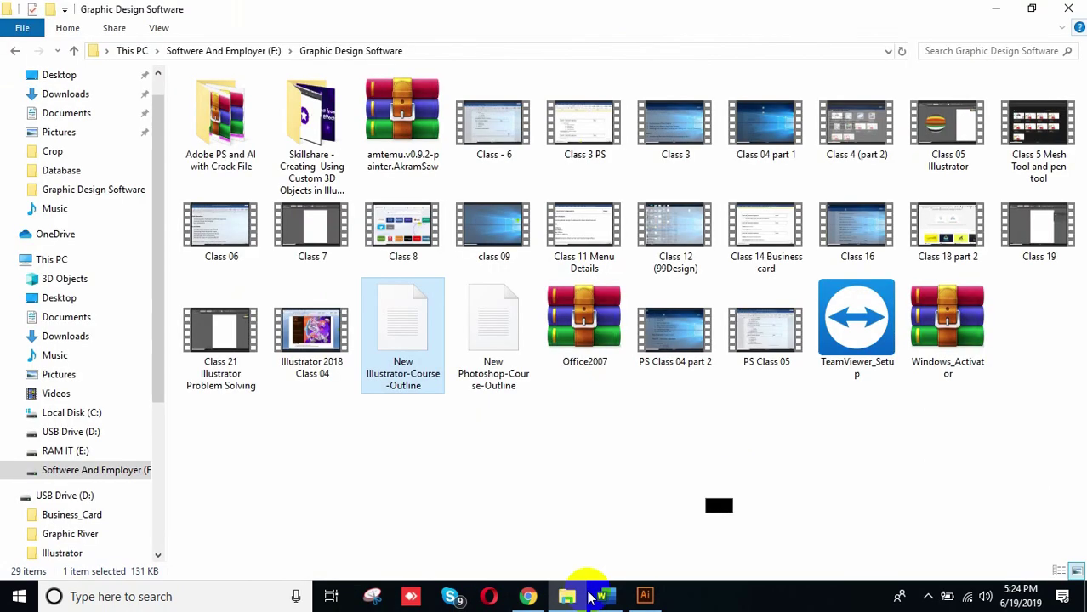
click(1068, 9)
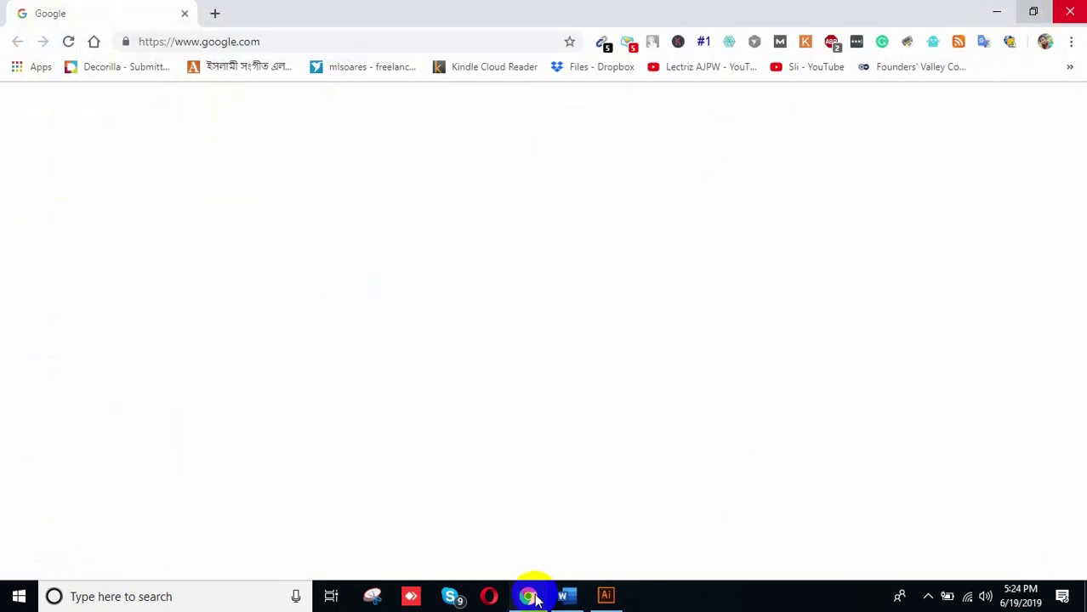
click(1061, 10)
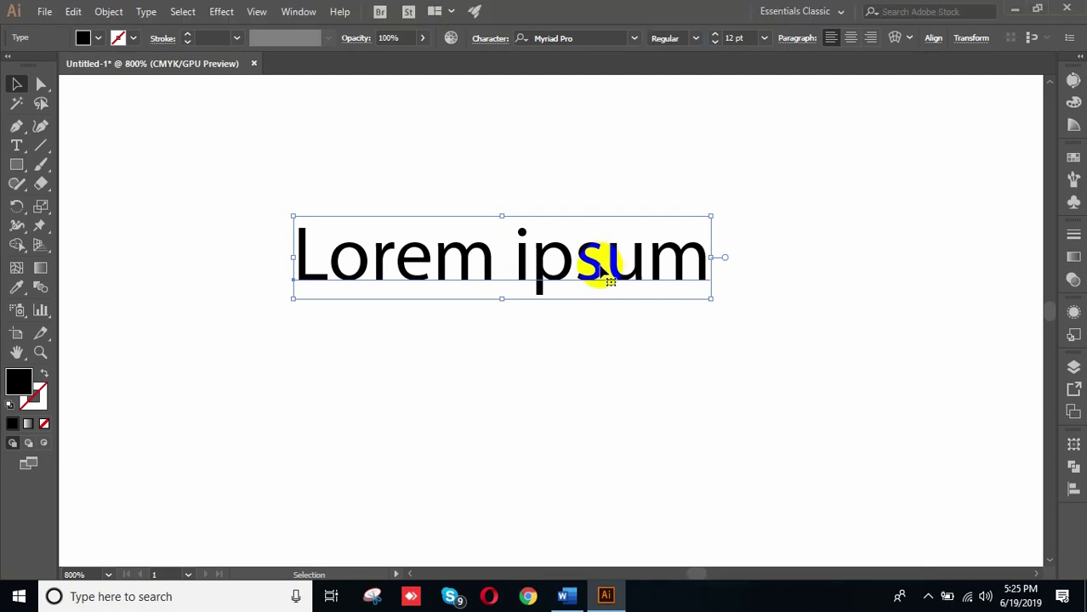
Step: Set the Lorem ipsum text to the Bold font style and All Caps
click(601, 270)
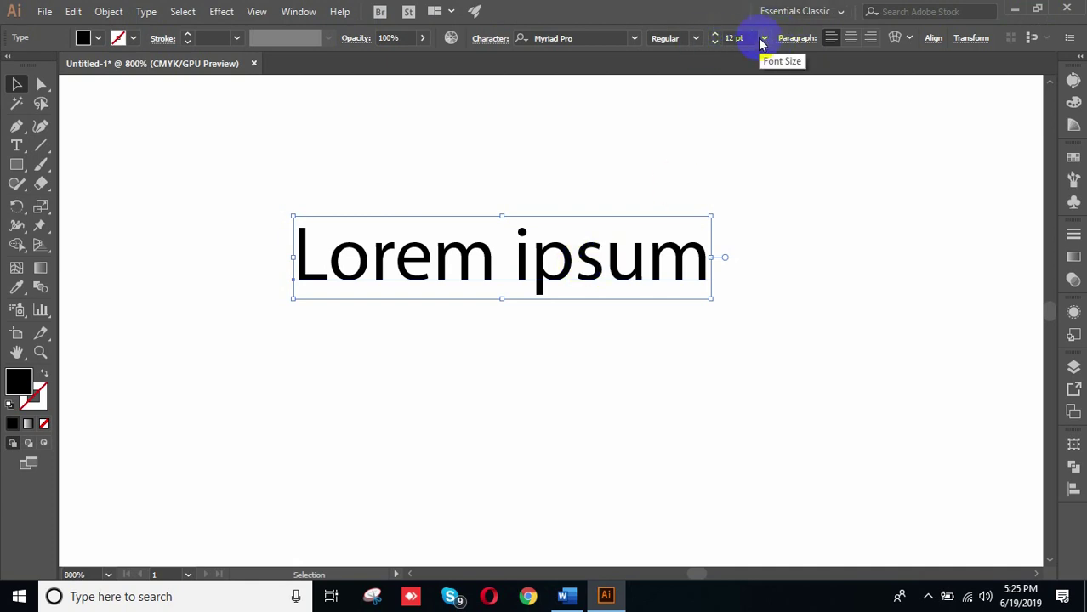
click(695, 38)
click(675, 196)
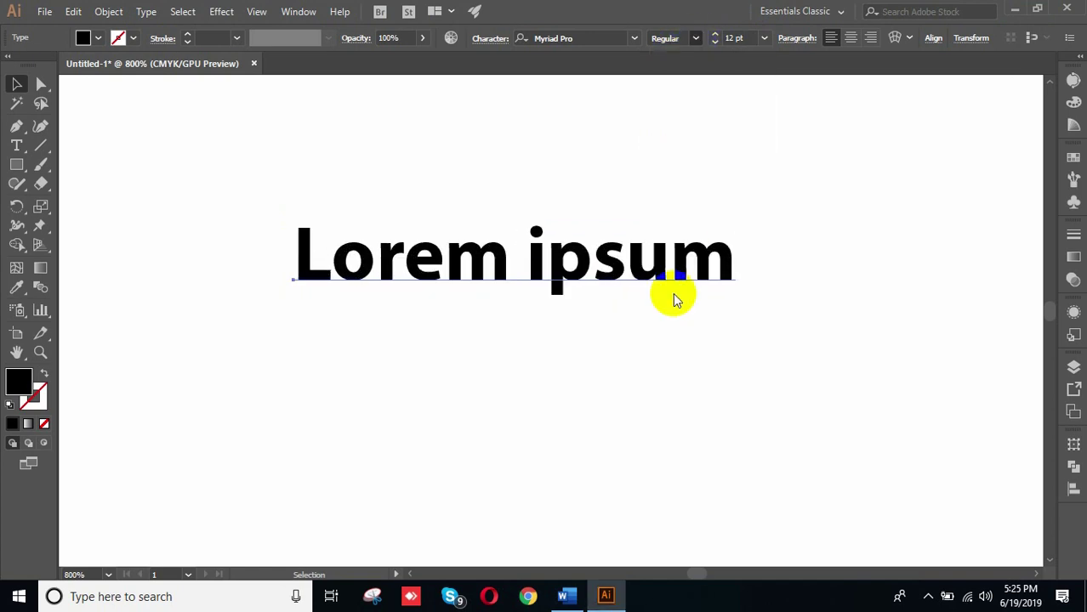
click(493, 43)
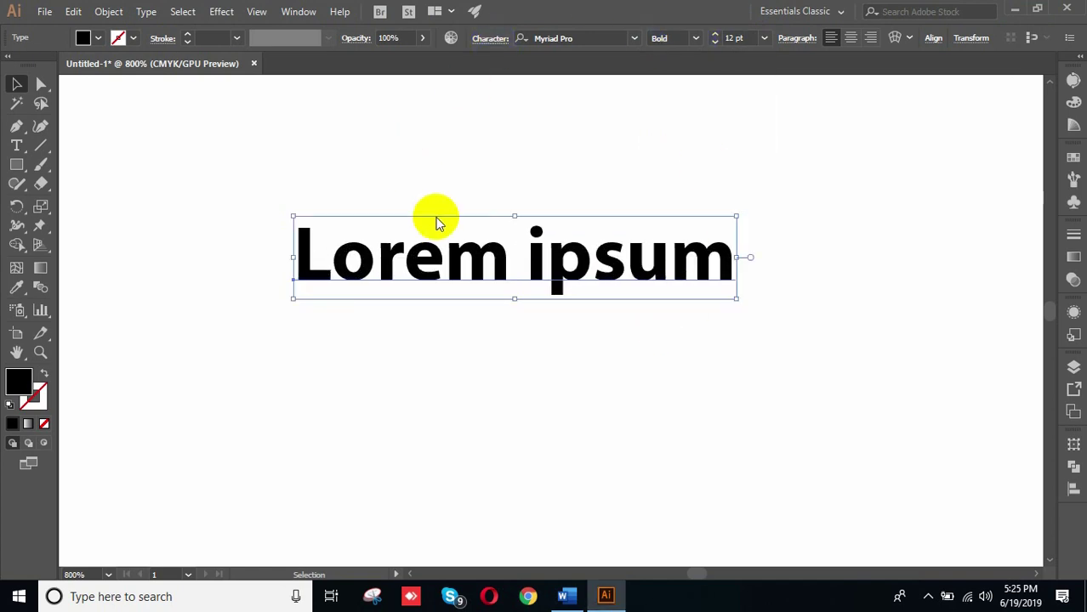
click(340, 204)
click(674, 344)
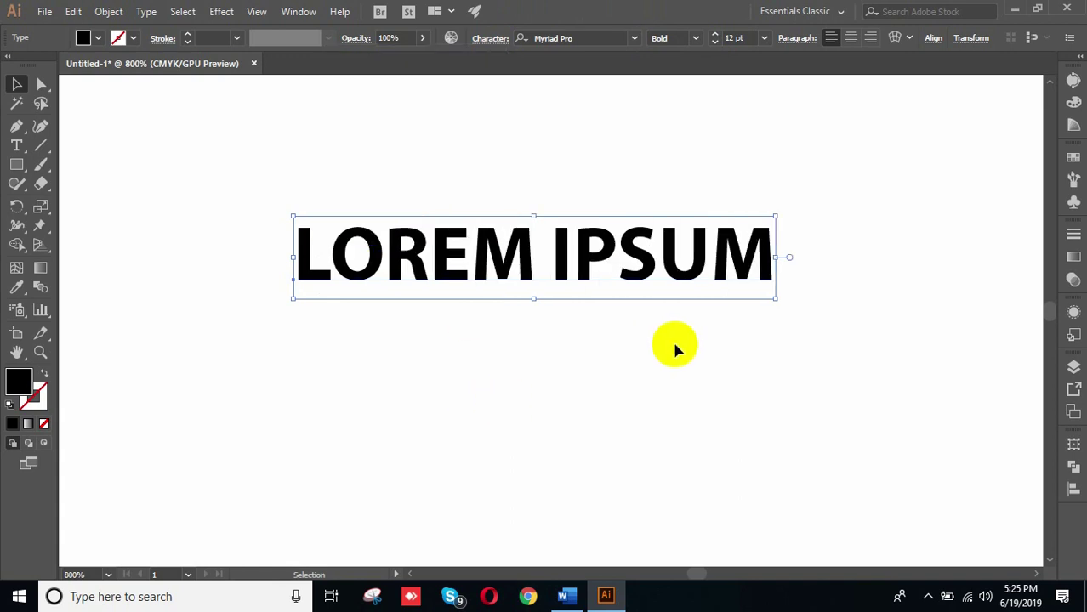
Step: Enlarge the text to about 160 pt and move it off the artboard, above its upper edge
click(717, 265)
click(770, 527)
scroll(690, 351, down, 8)
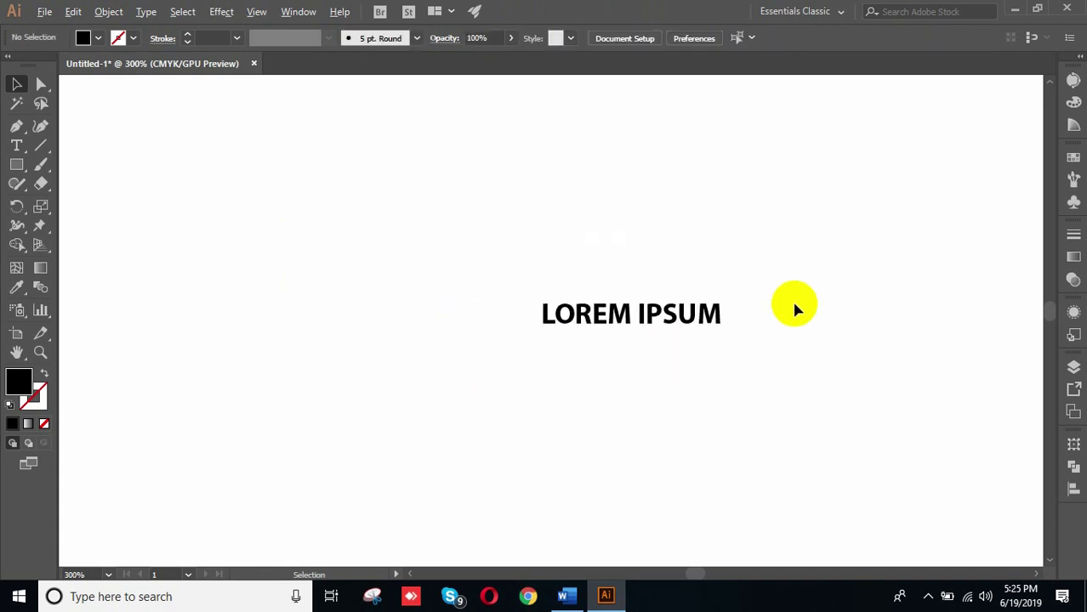
drag(719, 255, 1048, 407)
scroll(556, 325, down, 2)
drag(785, 442, 947, 383)
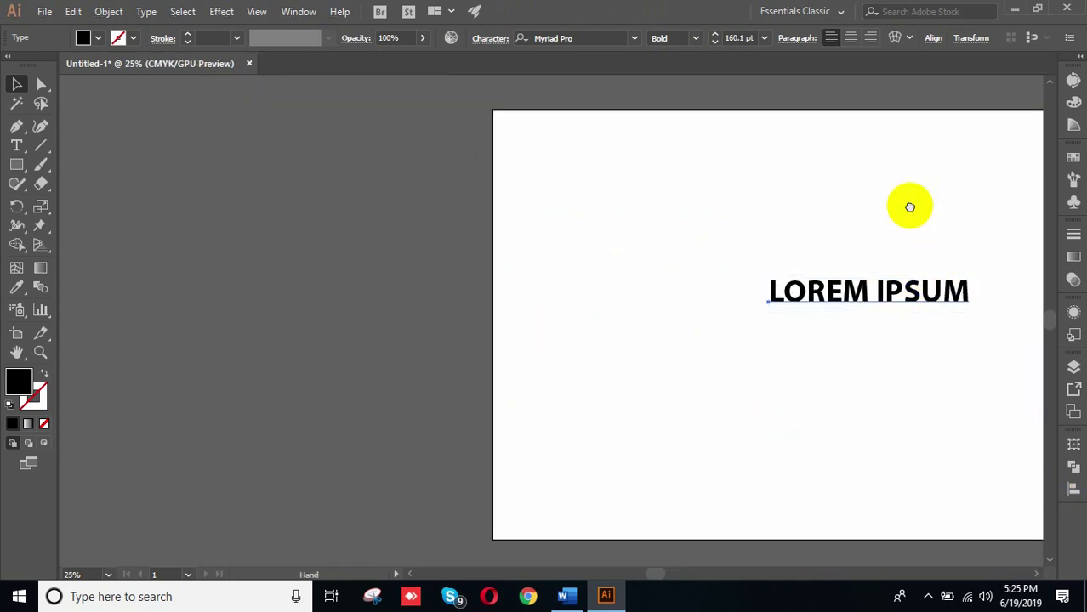
drag(932, 238, 700, 418)
click(657, 462)
drag(656, 466, 696, 235)
click(764, 306)
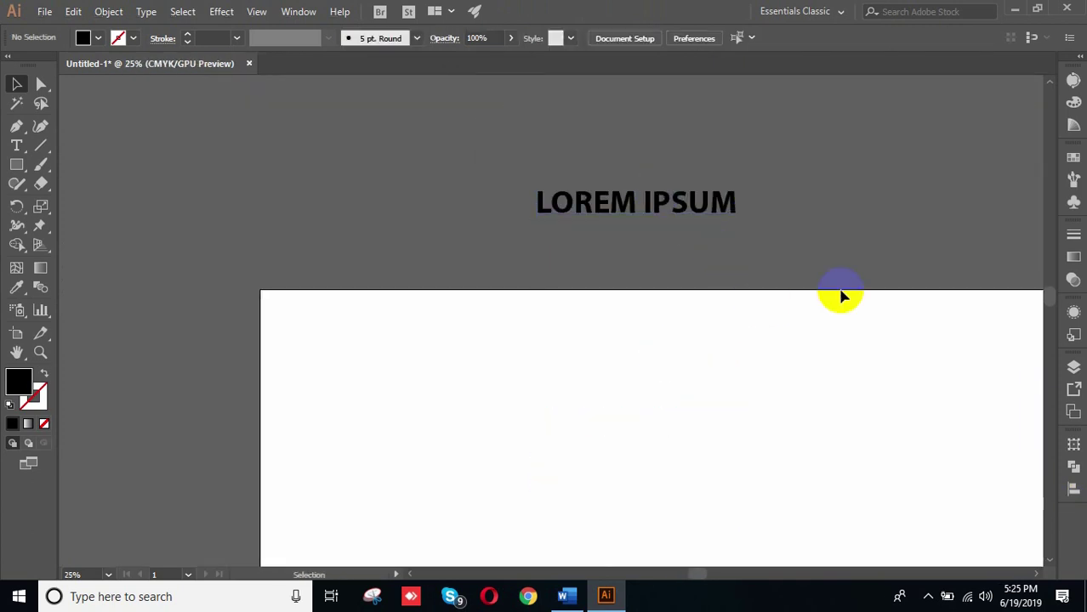
Step: Enlarge the text above the artboard to about 392 pt and shift it slightly up and to the left
scroll(809, 301, up, 4)
drag(643, 379, 924, 400)
drag(895, 302, 720, 349)
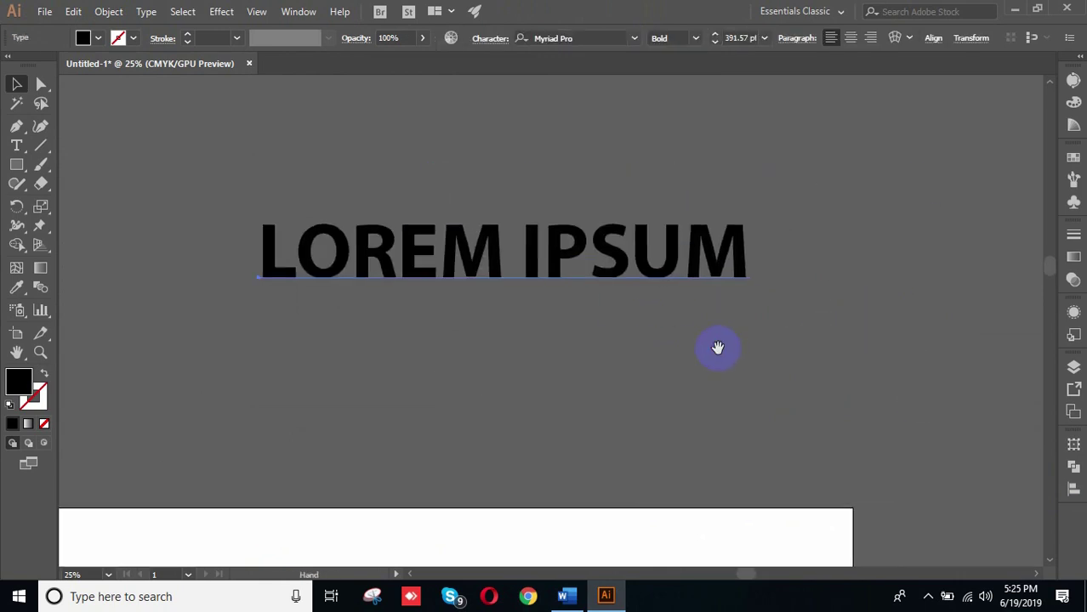
click(656, 343)
drag(651, 255, 596, 236)
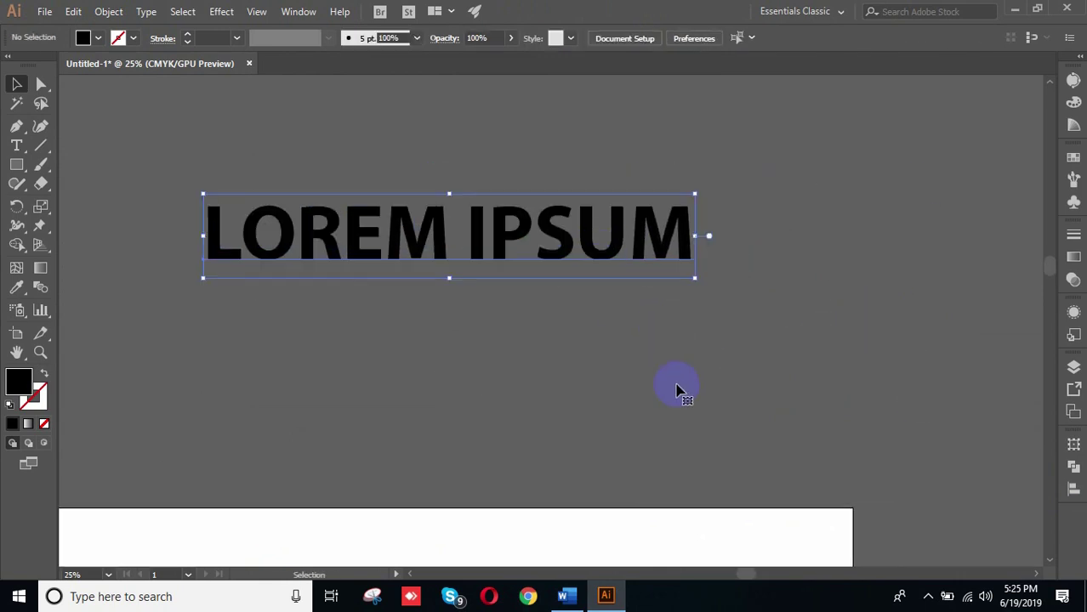
click(785, 365)
Step: Convert the text to outlines and move the resulting group slightly down and to the right
click(627, 231)
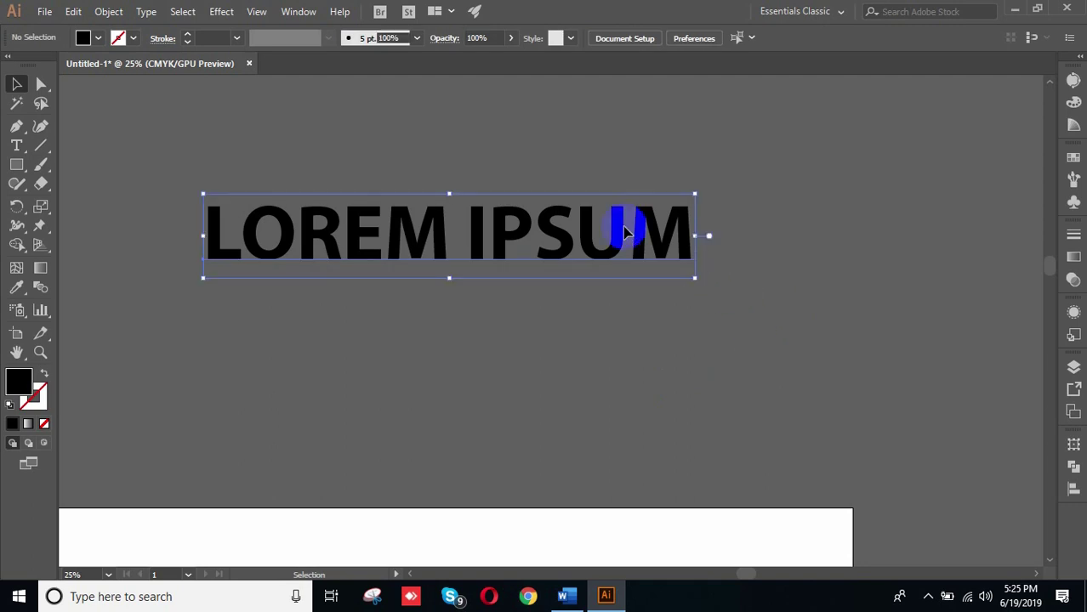
right_click(627, 231)
click(711, 333)
drag(643, 243, 703, 282)
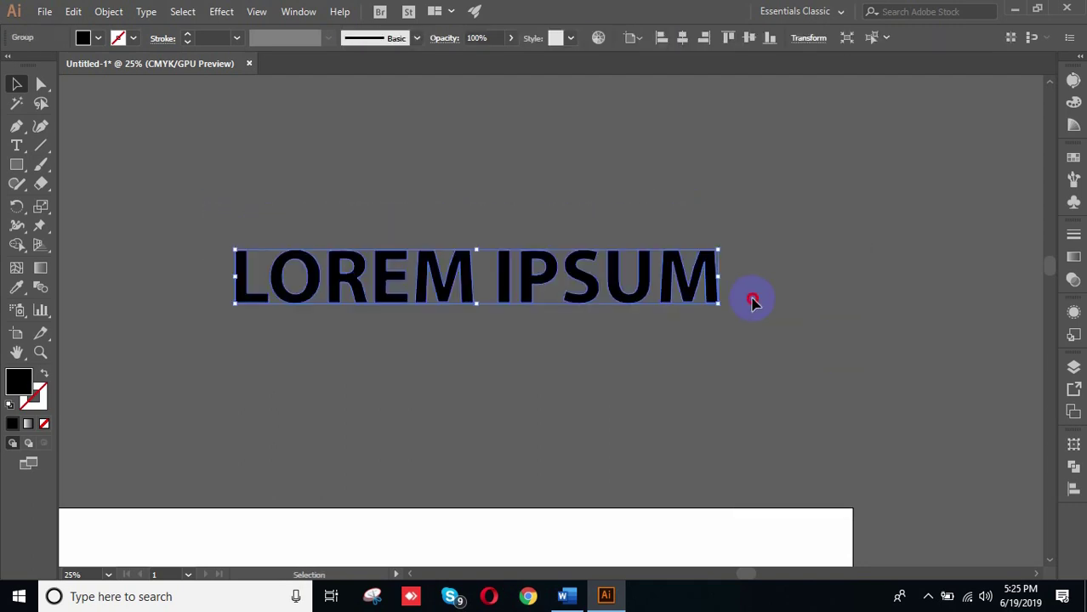
Step: Display the transparency options of the outlined LOREM IPSUM group, including its opacity slider
click(753, 302)
drag(267, 236, 694, 354)
click(858, 385)
drag(189, 191, 926, 434)
click(1072, 282)
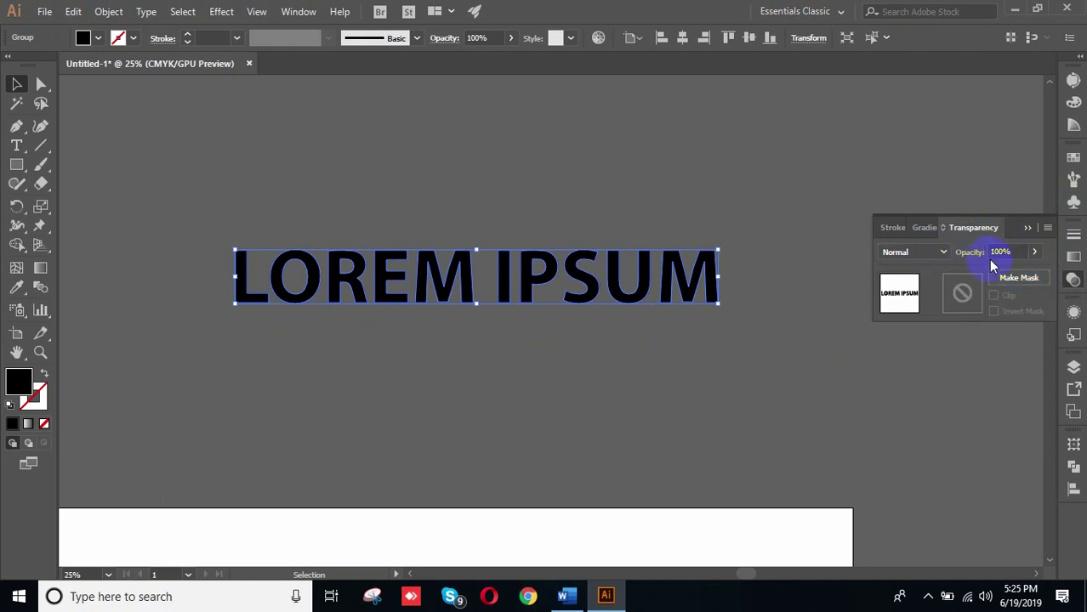
click(1034, 252)
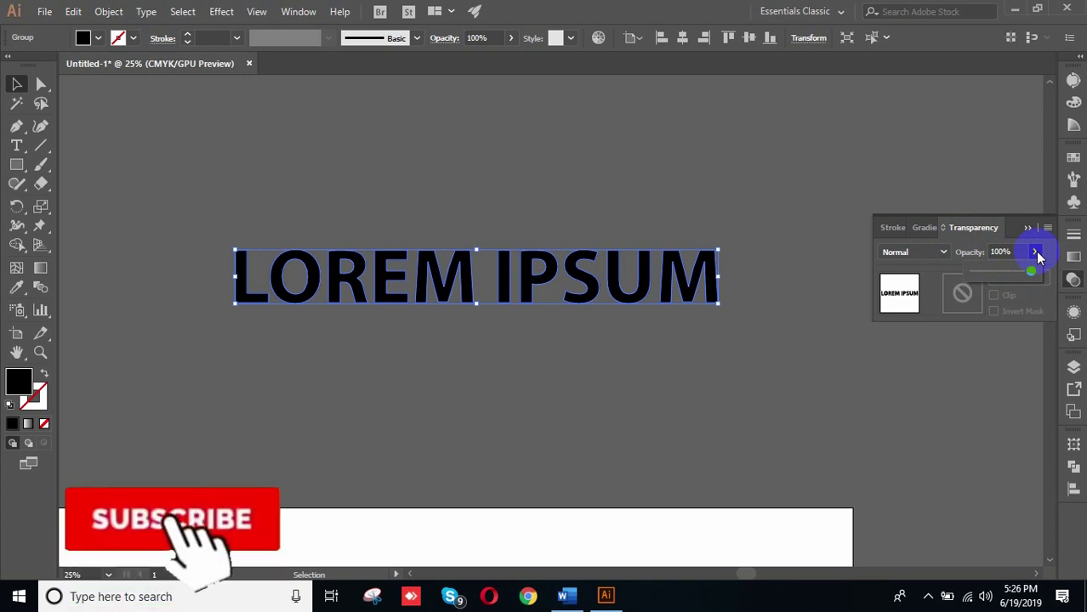
click(643, 387)
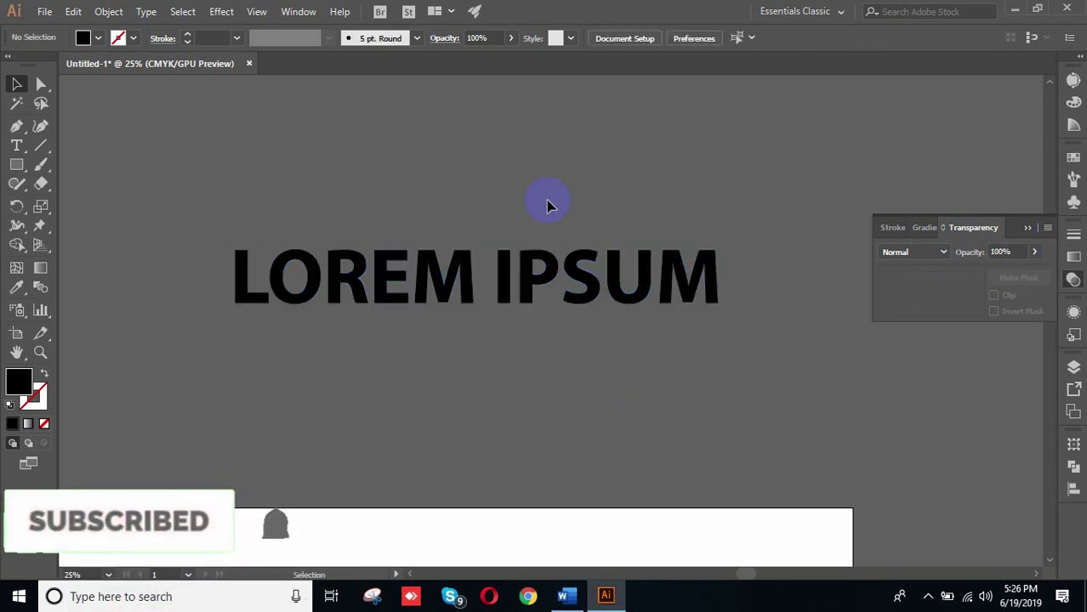
click(574, 281)
click(583, 332)
click(601, 284)
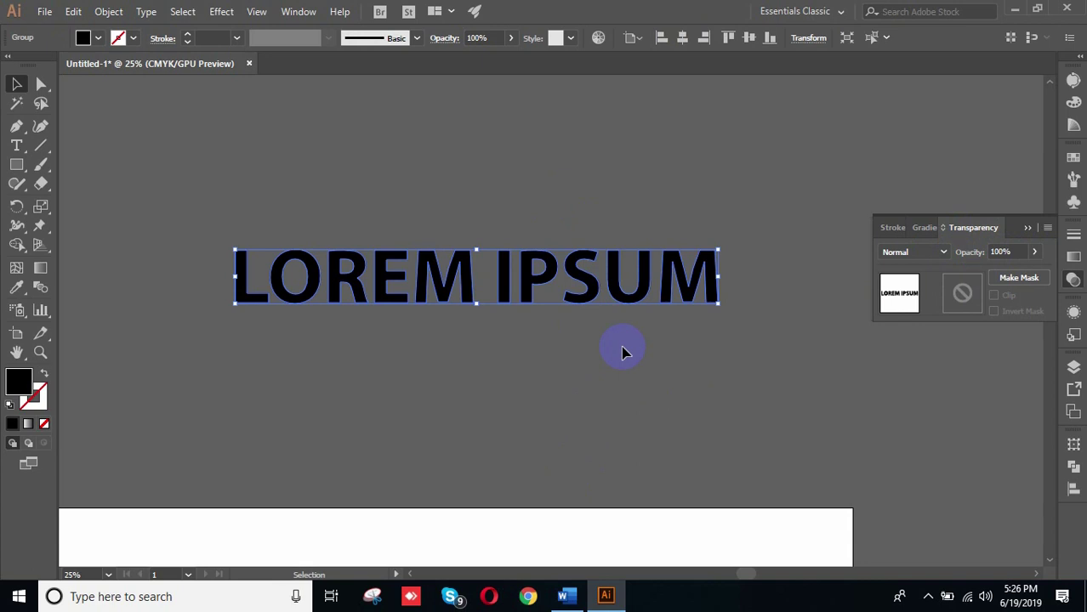
click(656, 347)
click(646, 294)
click(644, 356)
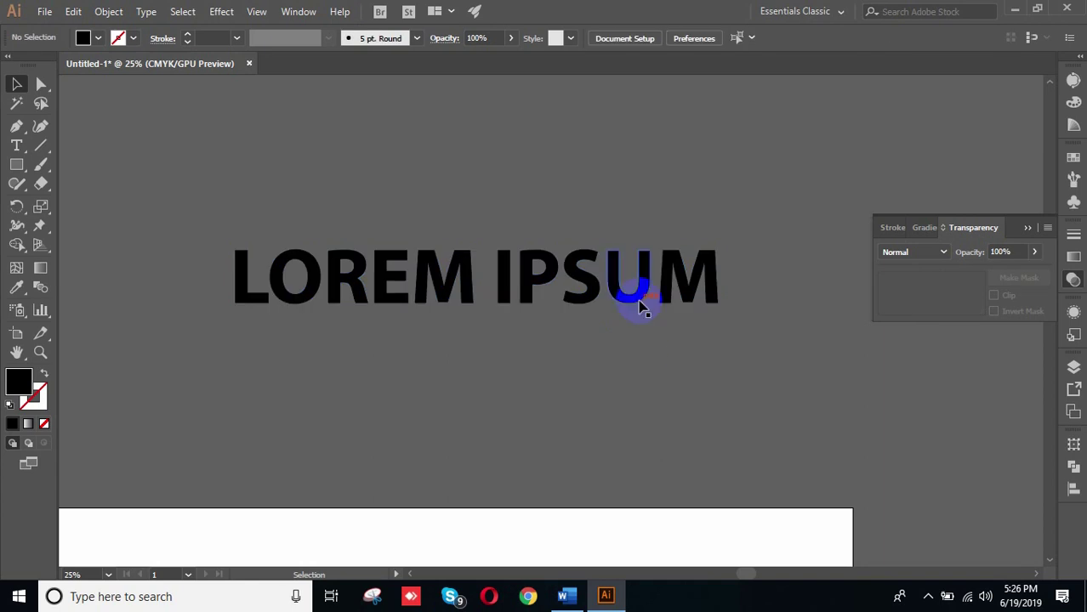
click(646, 294)
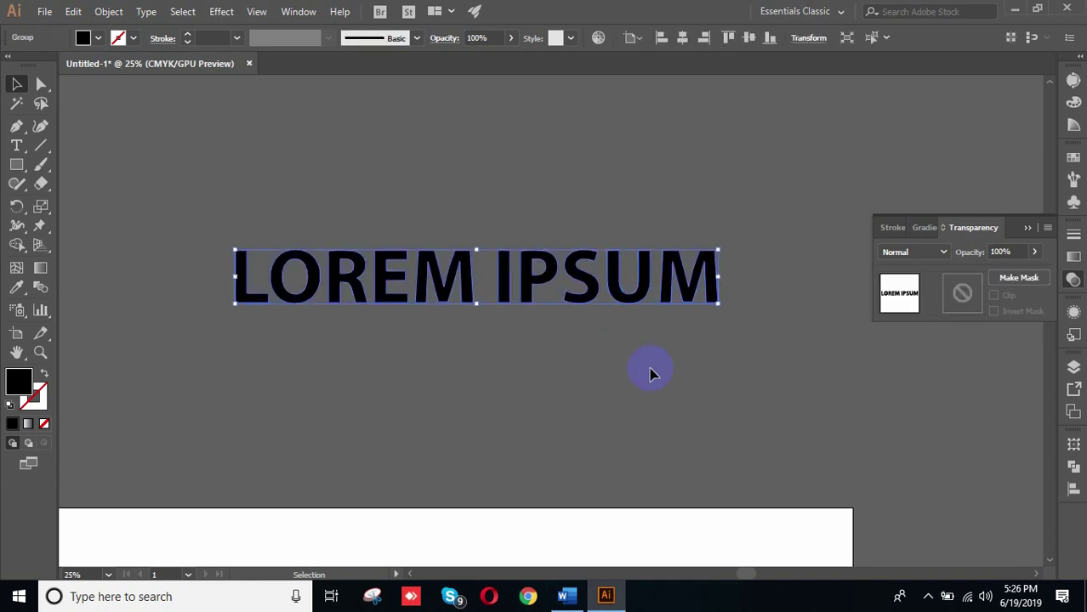
scroll(650, 368, down, 3)
click(622, 262)
click(625, 246)
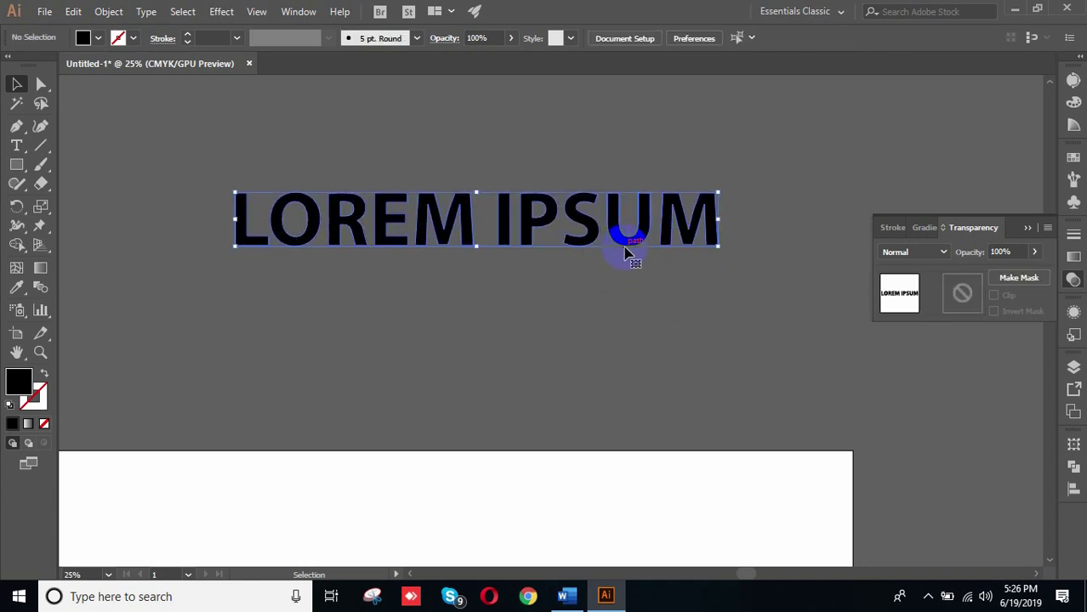
scroll(672, 298, down, 6)
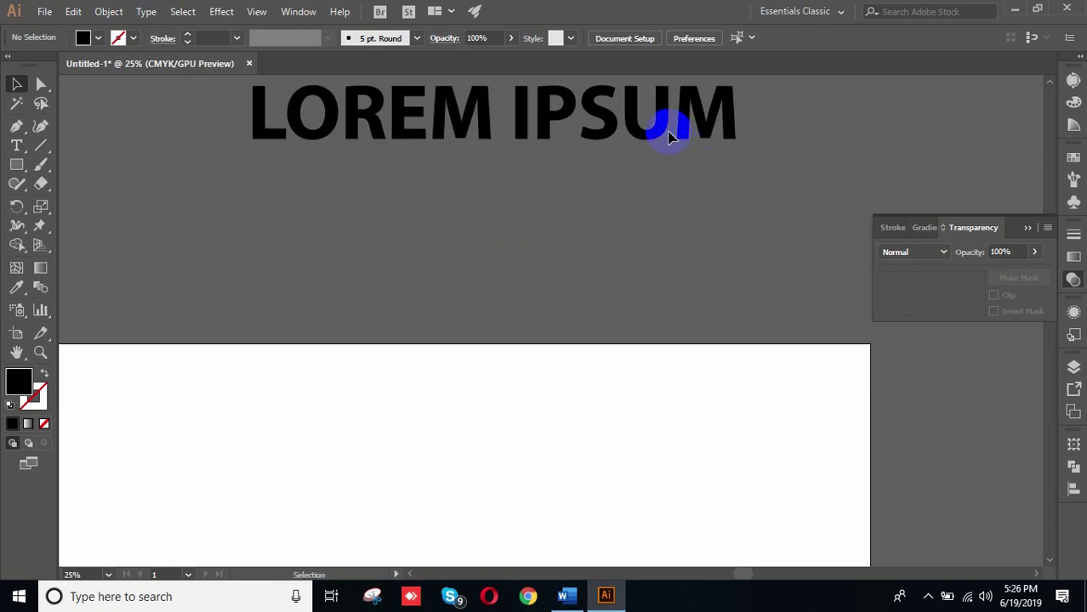
Step: Duplicate the outlined LOREM IPSUM group straight down, placing the copy just beneath the original
drag(786, 97, 732, 226)
click(612, 262)
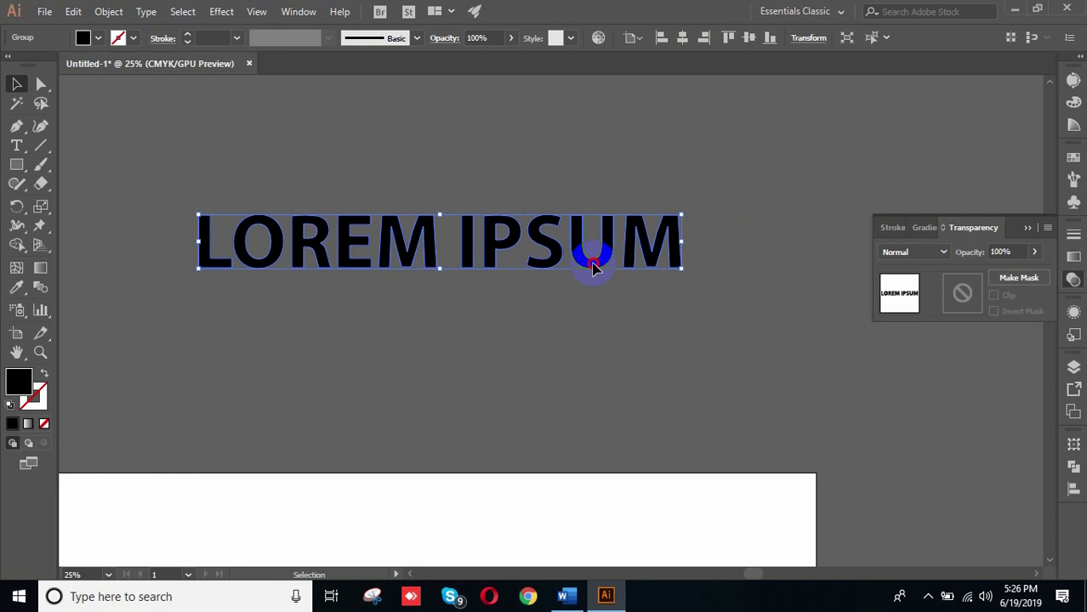
drag(594, 267, 595, 333)
click(592, 372)
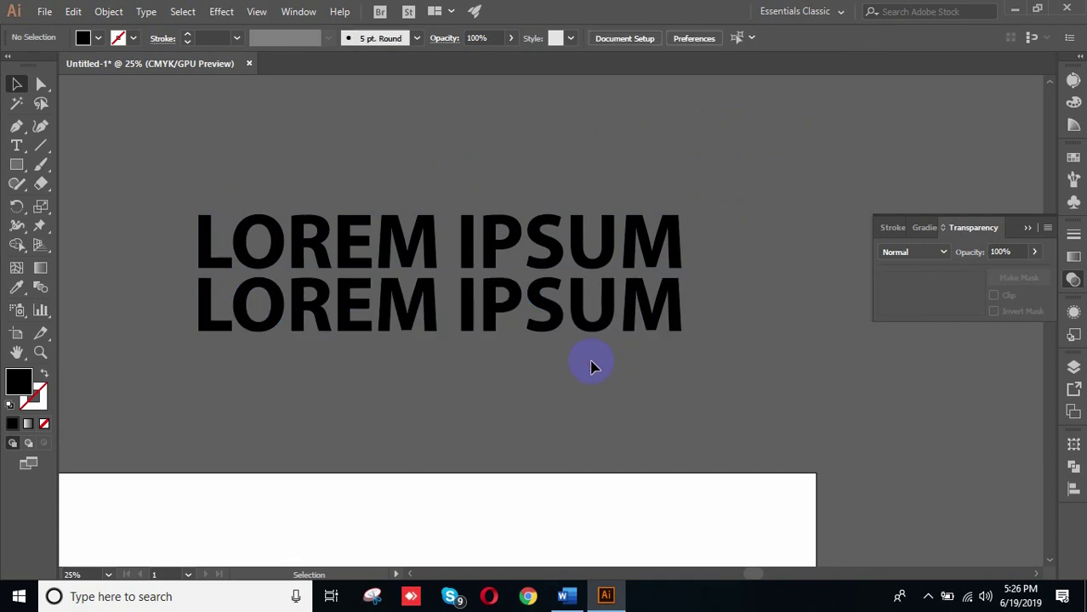
Step: Reflect the lower LOREM IPSUM copy across the horizontal axis, with the preview enabled
click(608, 327)
click(594, 373)
click(606, 327)
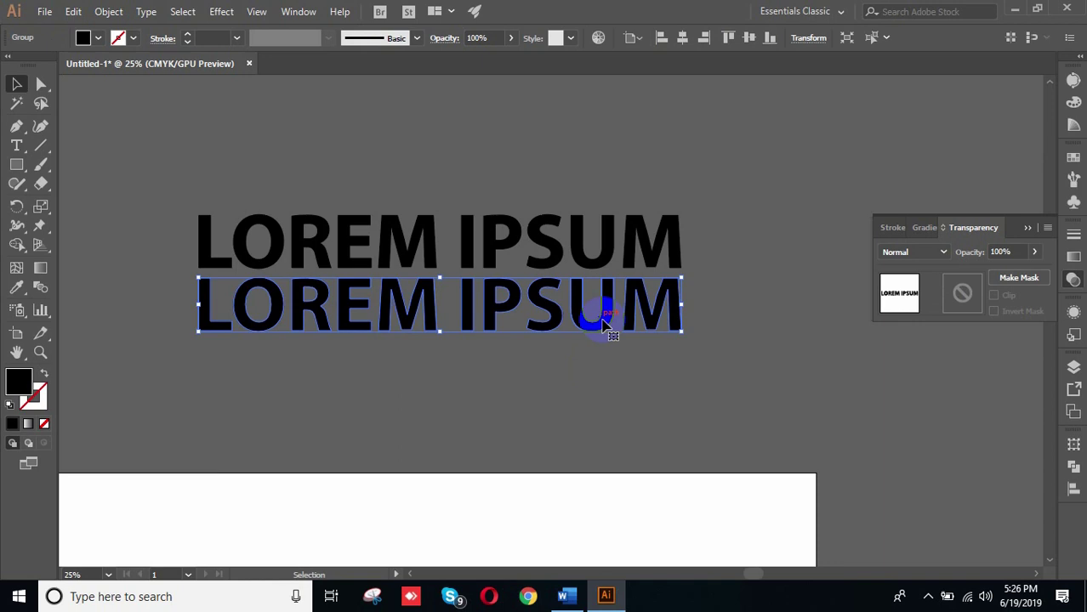
right_click(603, 326)
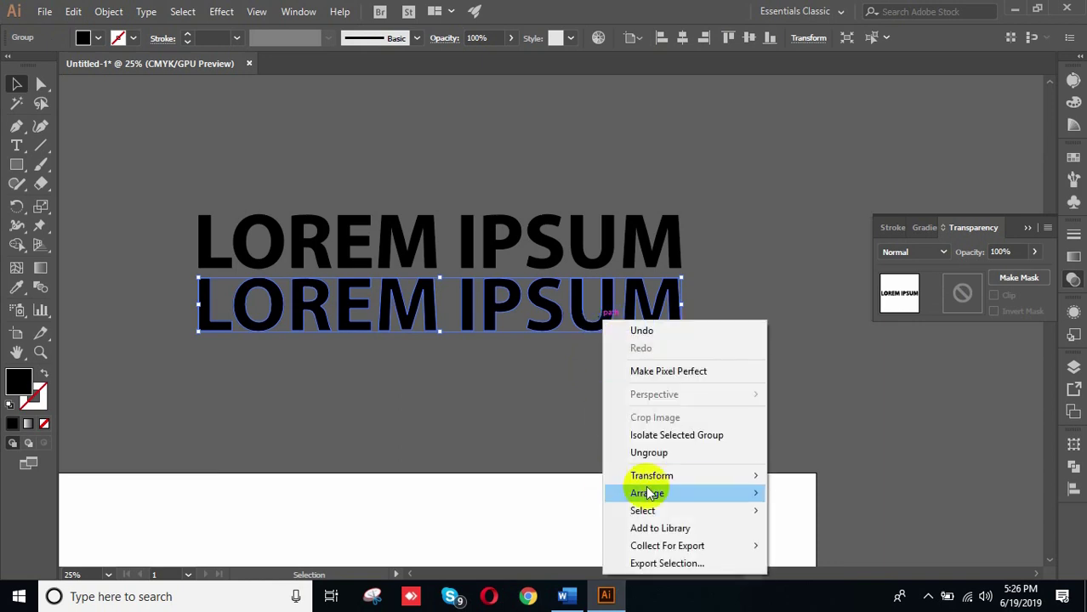
mouse_move(652, 476)
click(809, 400)
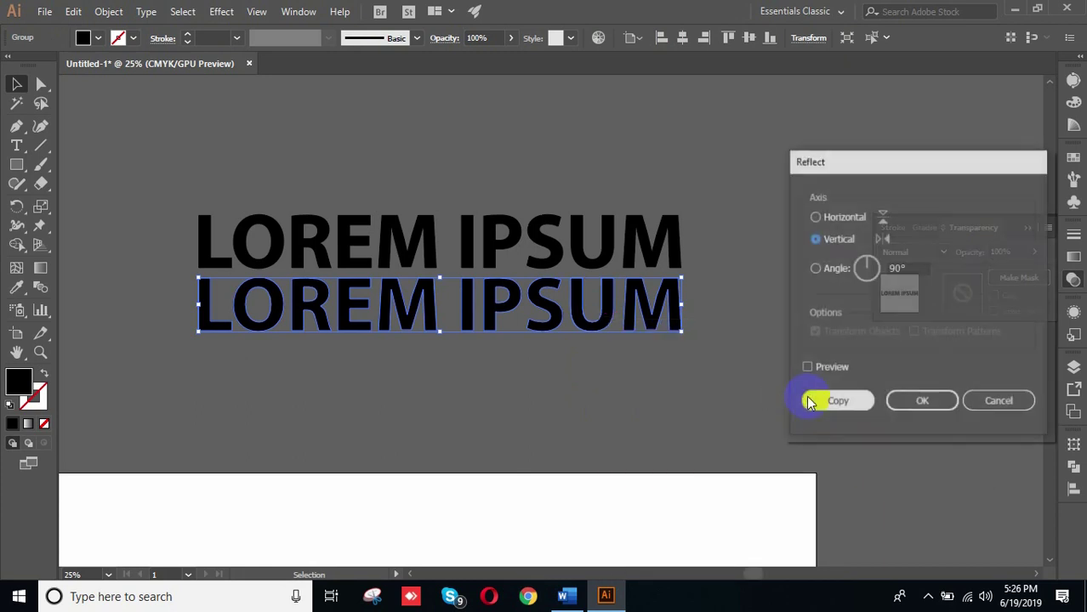
click(838, 223)
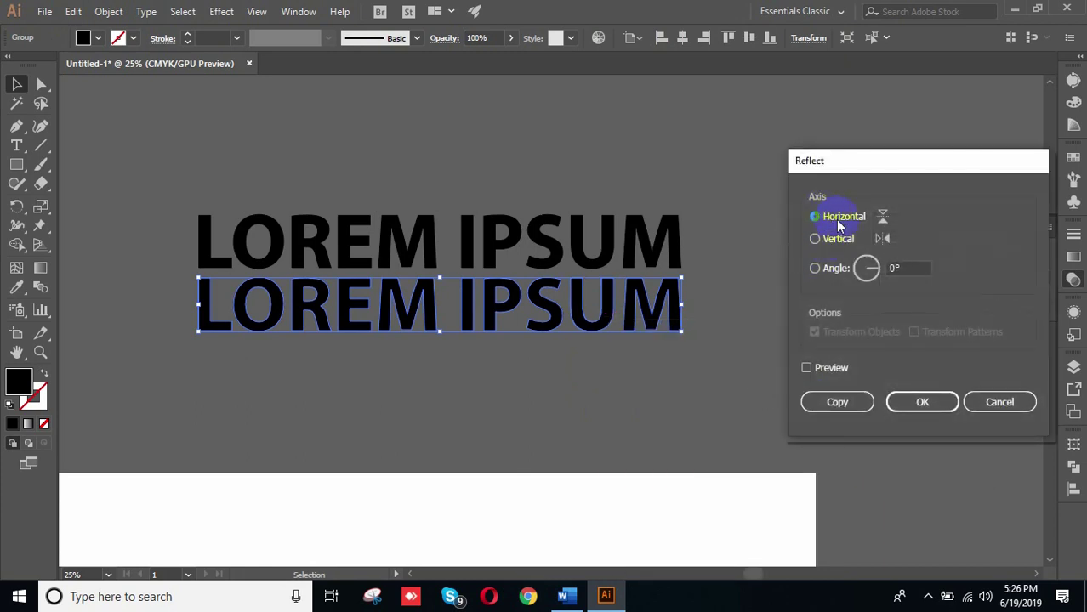
click(805, 368)
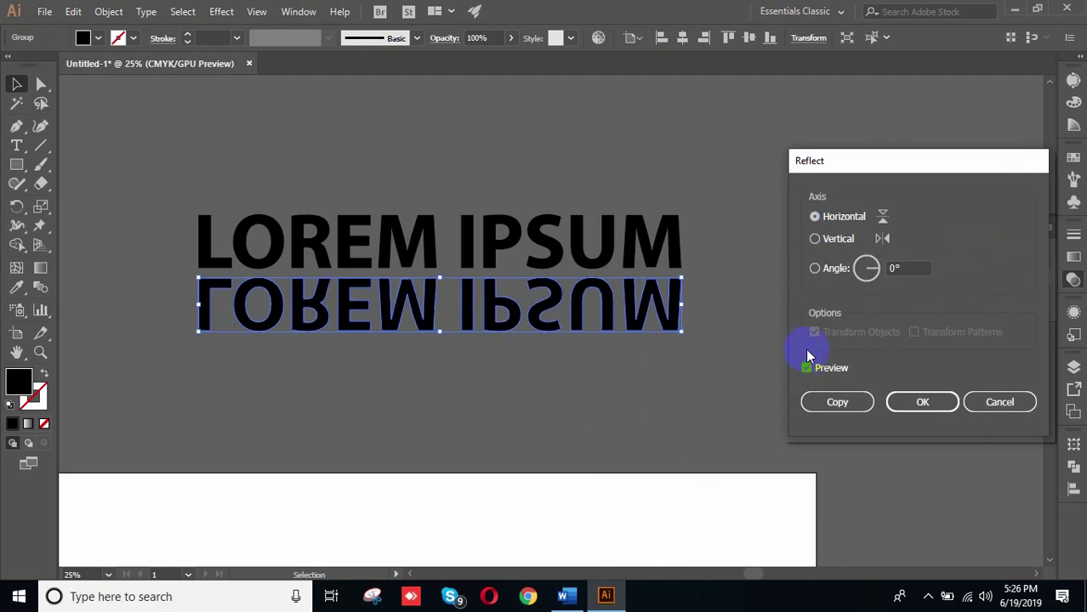
click(869, 405)
click(915, 406)
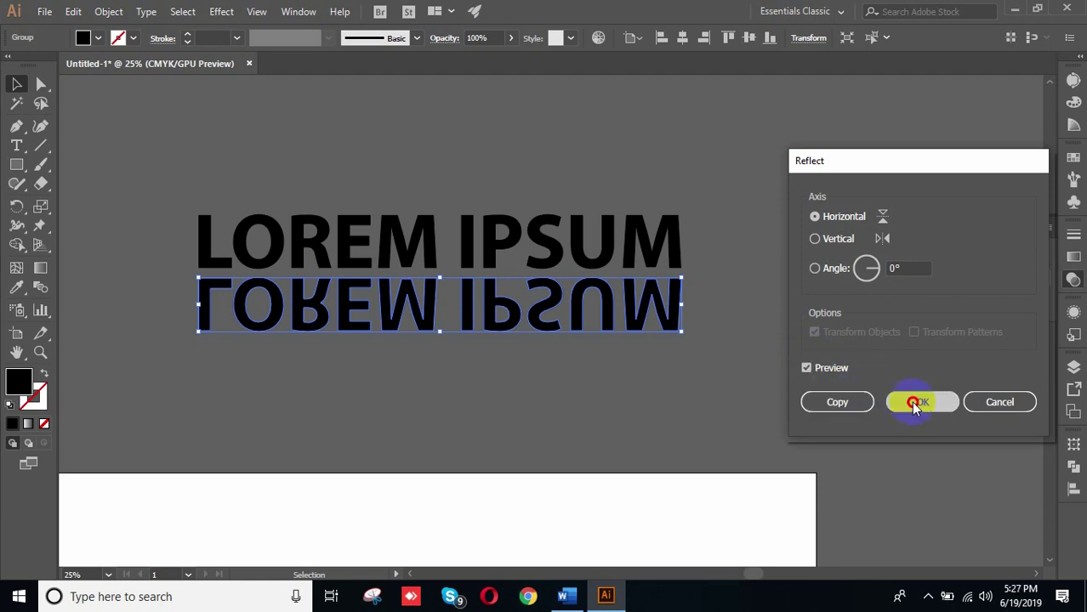
click(648, 350)
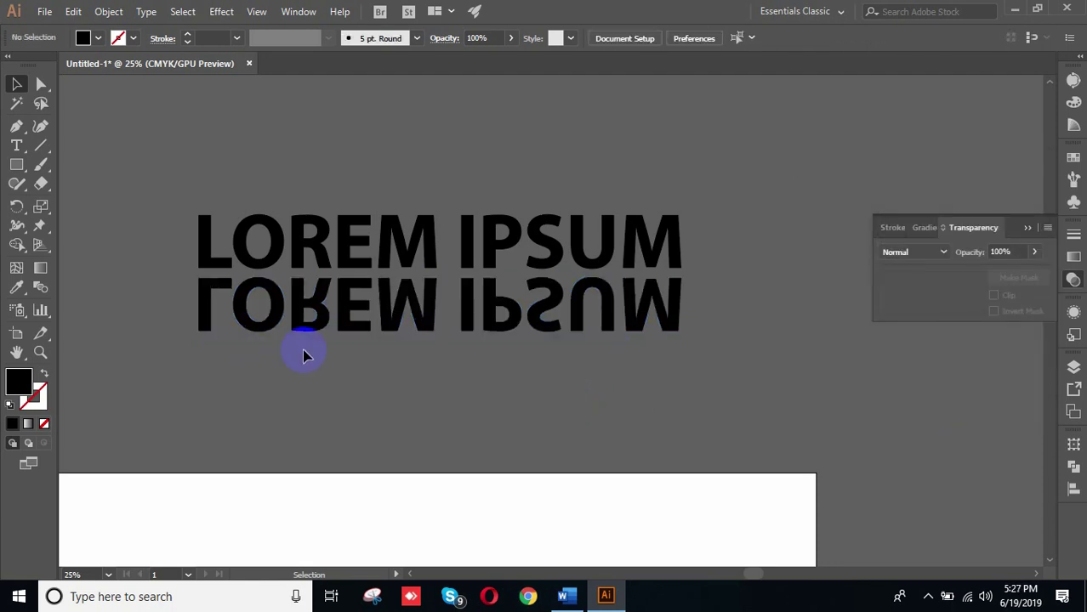
Step: Draw a rectangle that completely covers the reflected LOREM IPSUM copy
scroll(349, 322, down, 1)
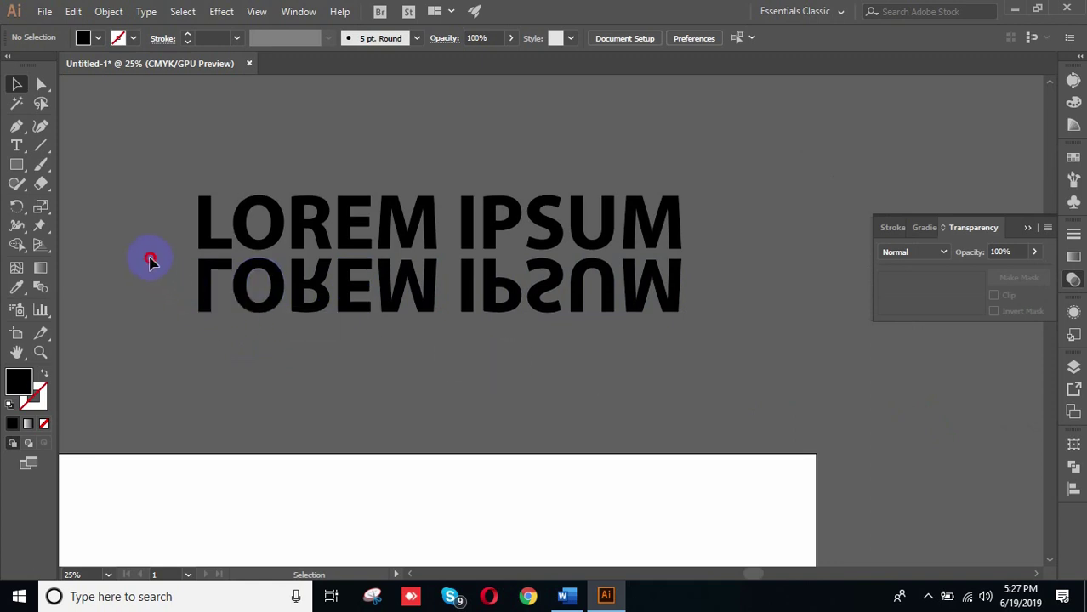
drag(149, 268, 777, 403)
click(630, 396)
click(601, 383)
click(13, 164)
click(98, 165)
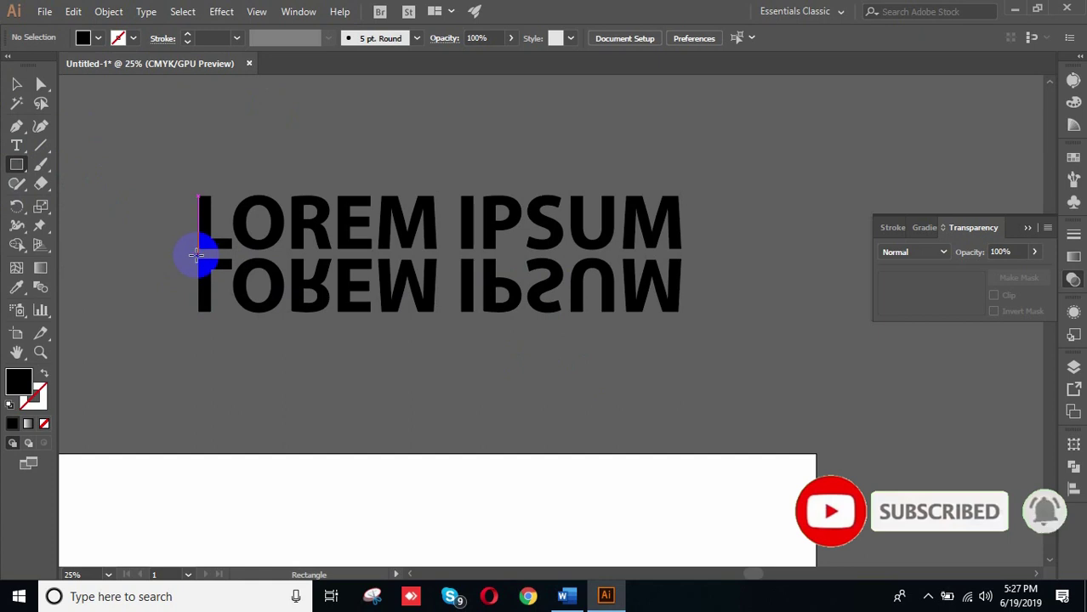
drag(196, 252, 688, 318)
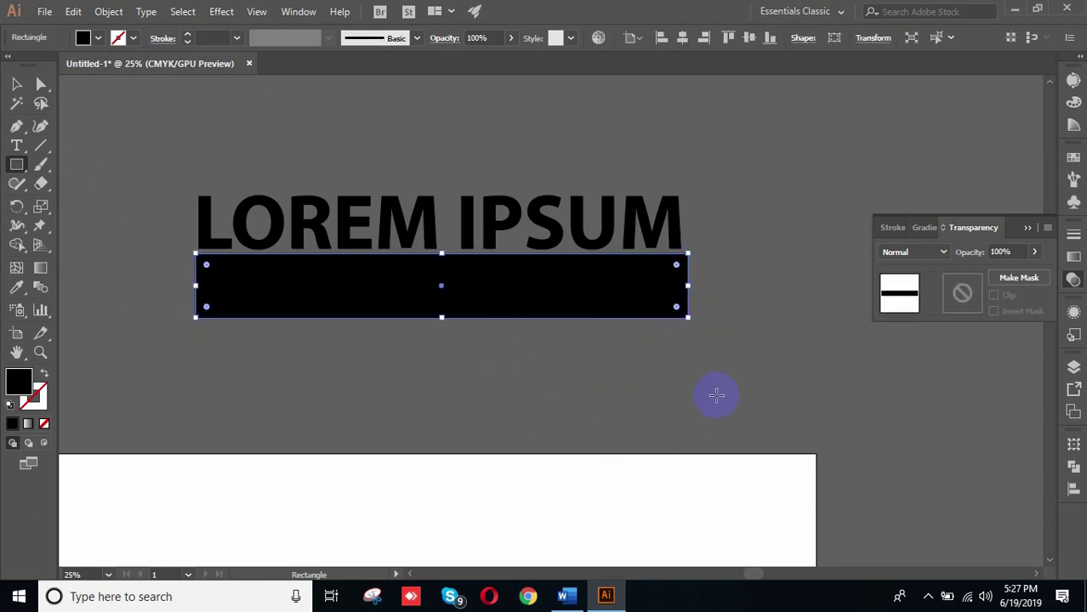
Step: Fill the rectangle over the reflected text with a white-to-black linear gradient at a 90° angle
click(29, 425)
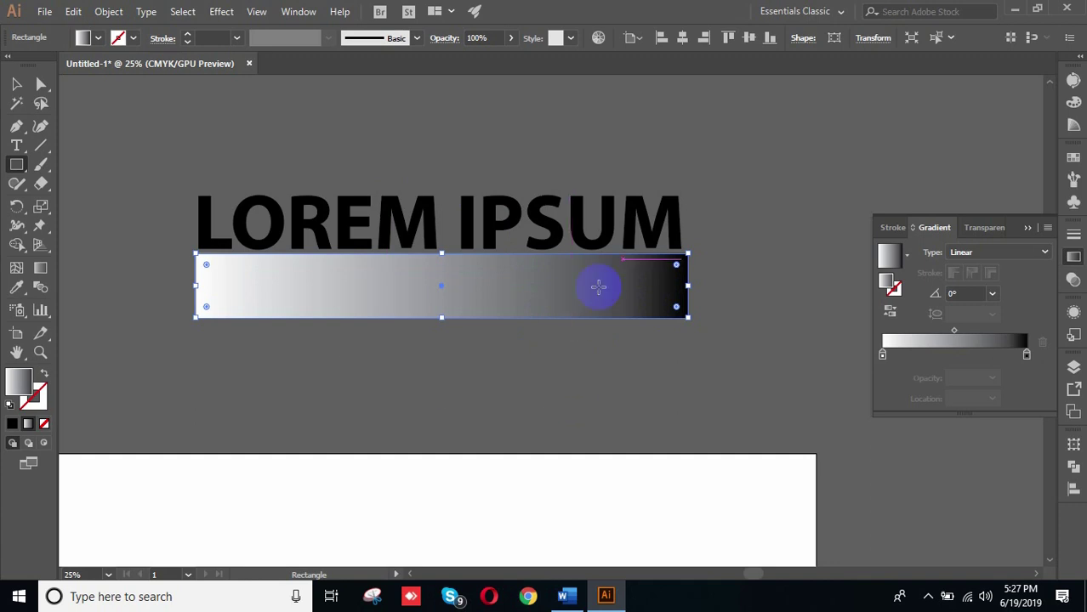
click(993, 295)
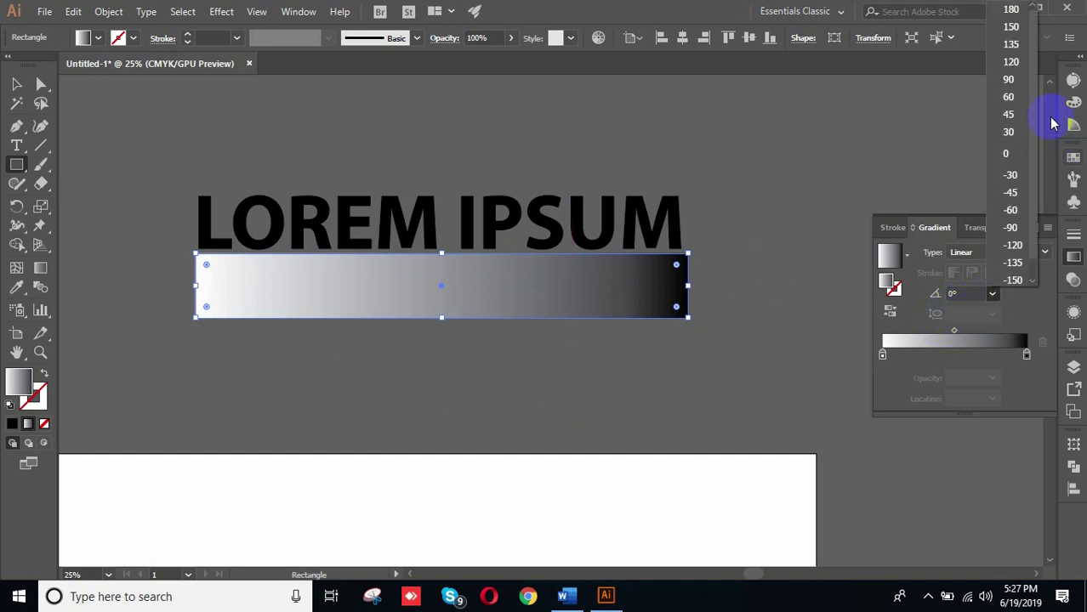
click(1008, 79)
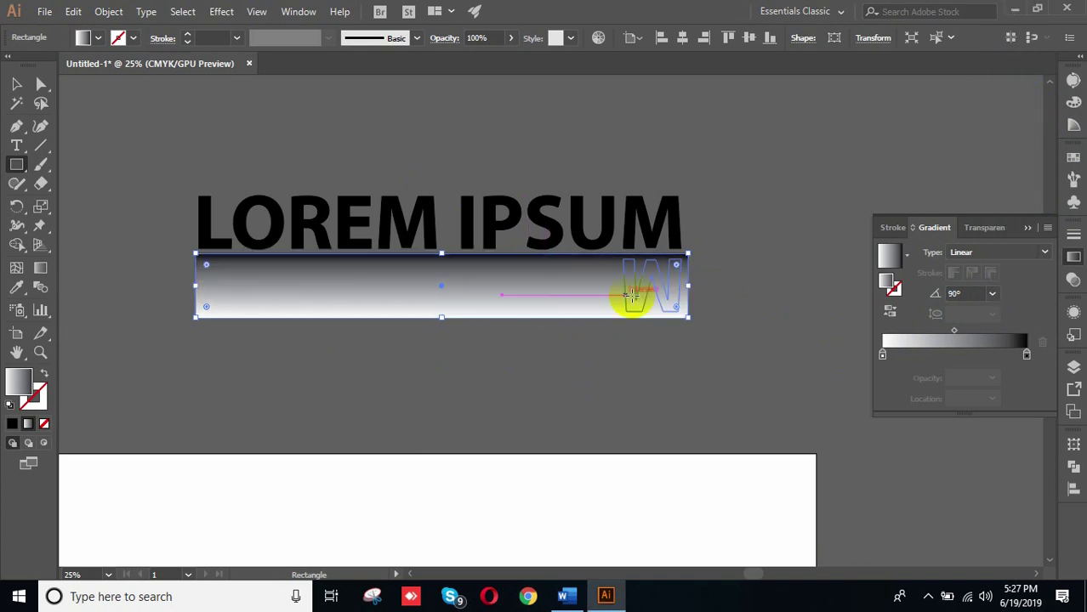
Step: Select the gradient rectangle together with the reflected text and make an opacity mask from them
click(14, 86)
click(672, 454)
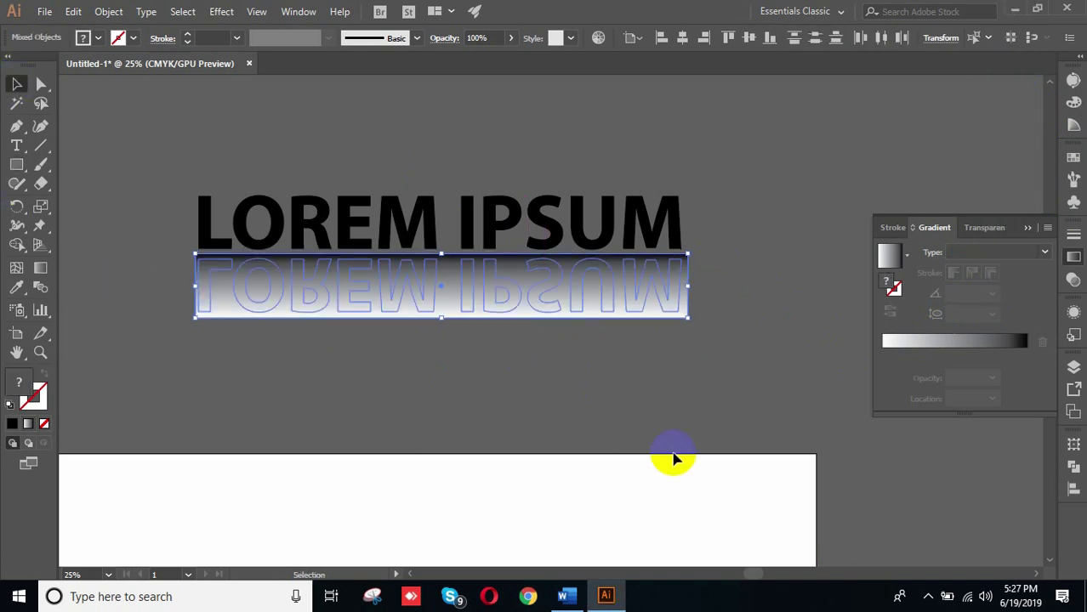
drag(172, 291, 499, 351)
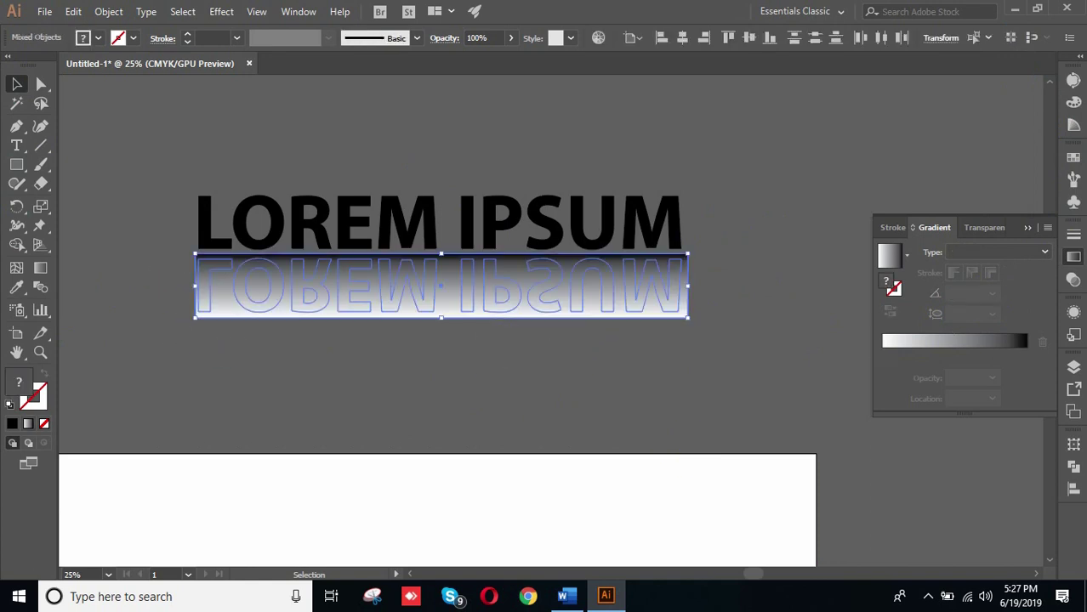
click(985, 227)
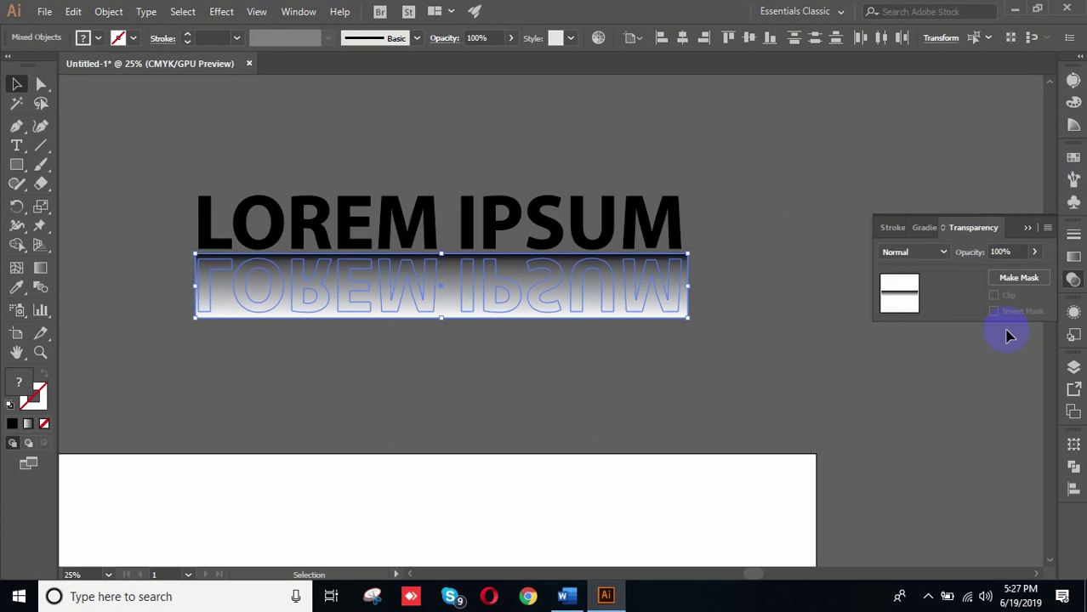
click(1018, 283)
click(1008, 282)
click(752, 281)
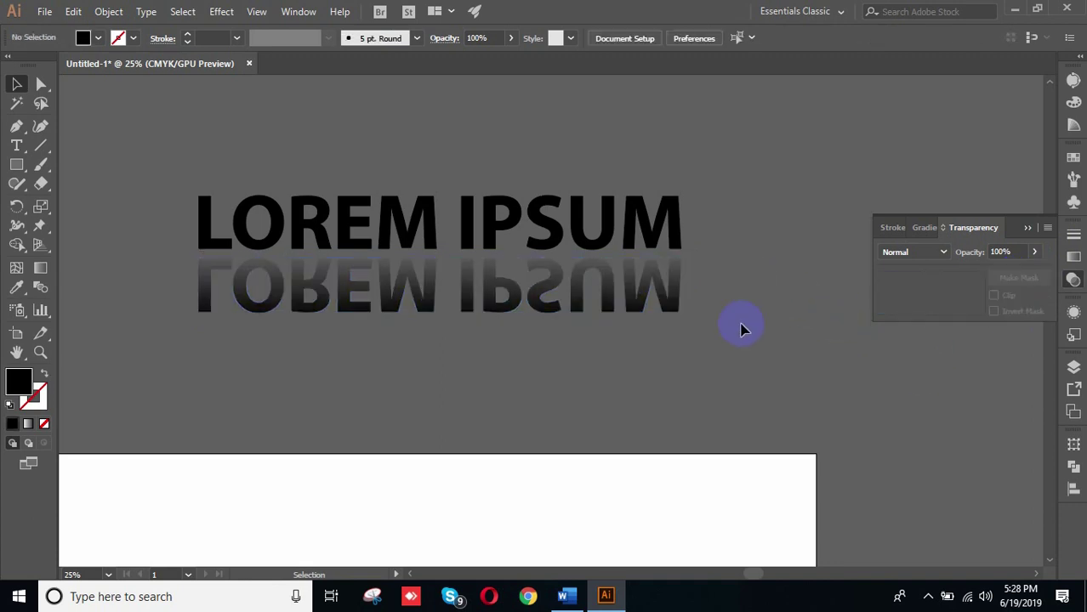
click(617, 303)
click(591, 370)
click(469, 305)
click(545, 428)
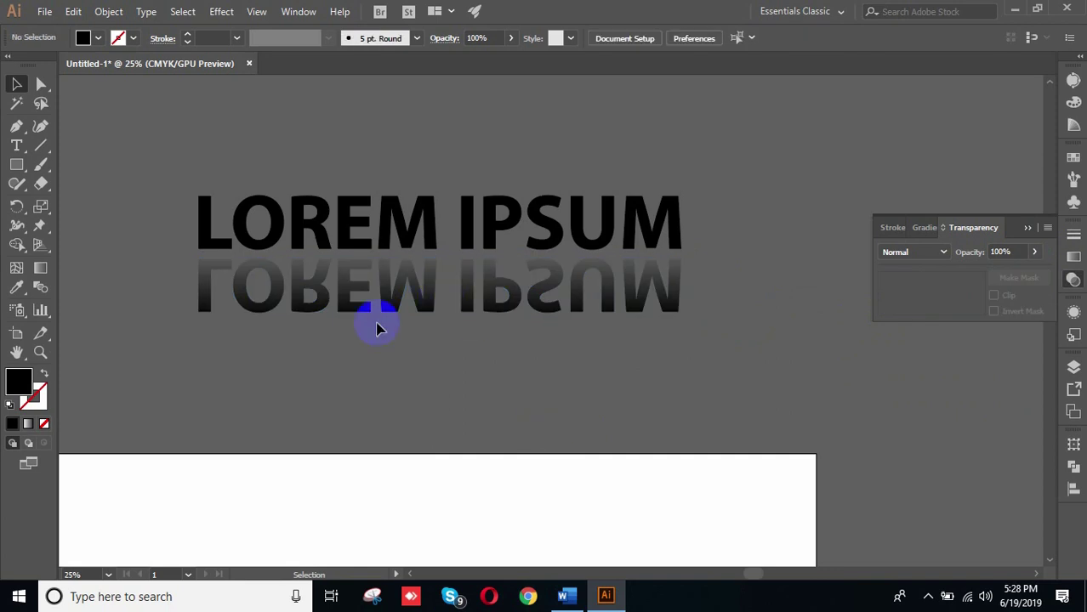
click(289, 285)
click(260, 325)
Step: Try a white-to-black linear gradient fill on the masked reflected text and undo it
click(434, 299)
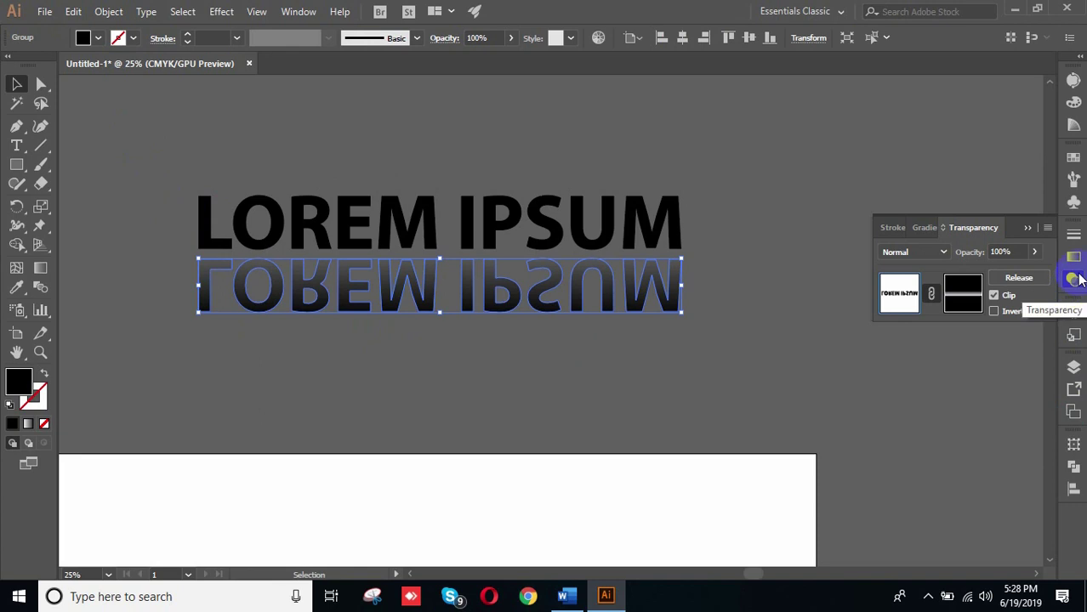
click(1076, 260)
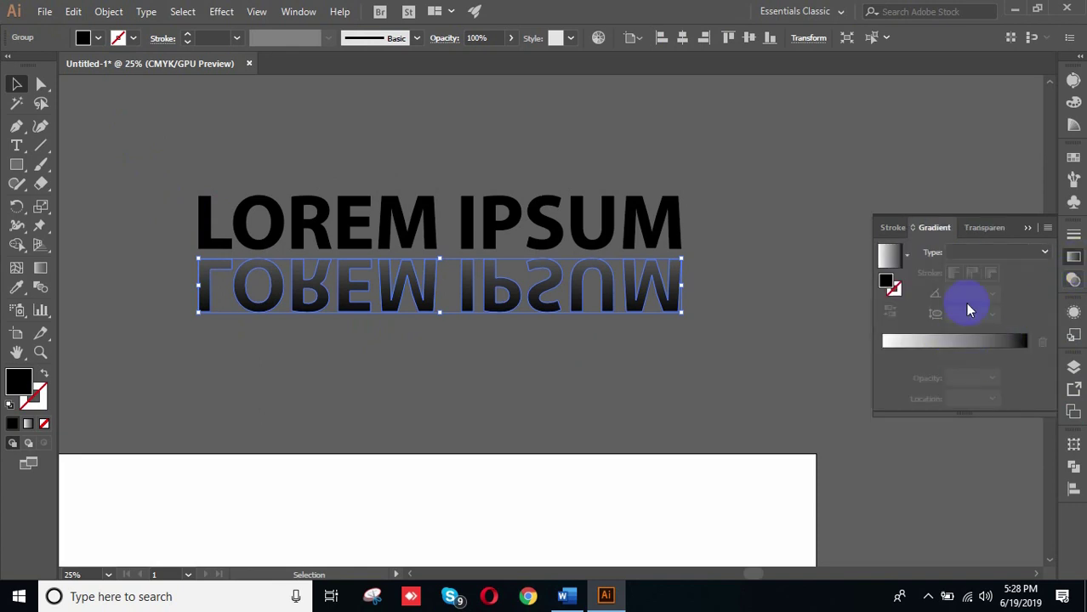
click(946, 344)
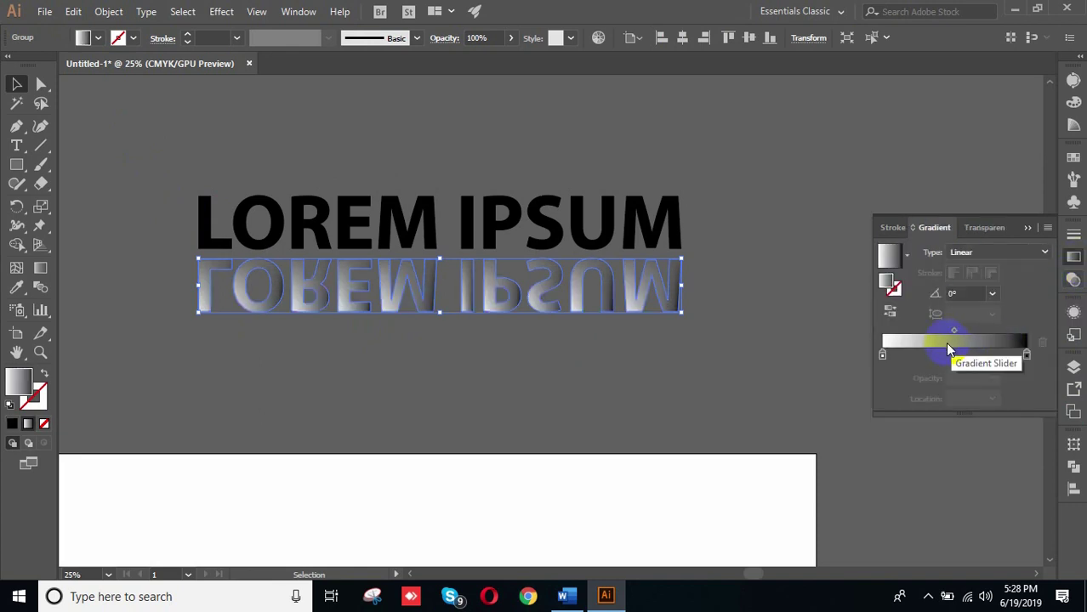
click(74, 12)
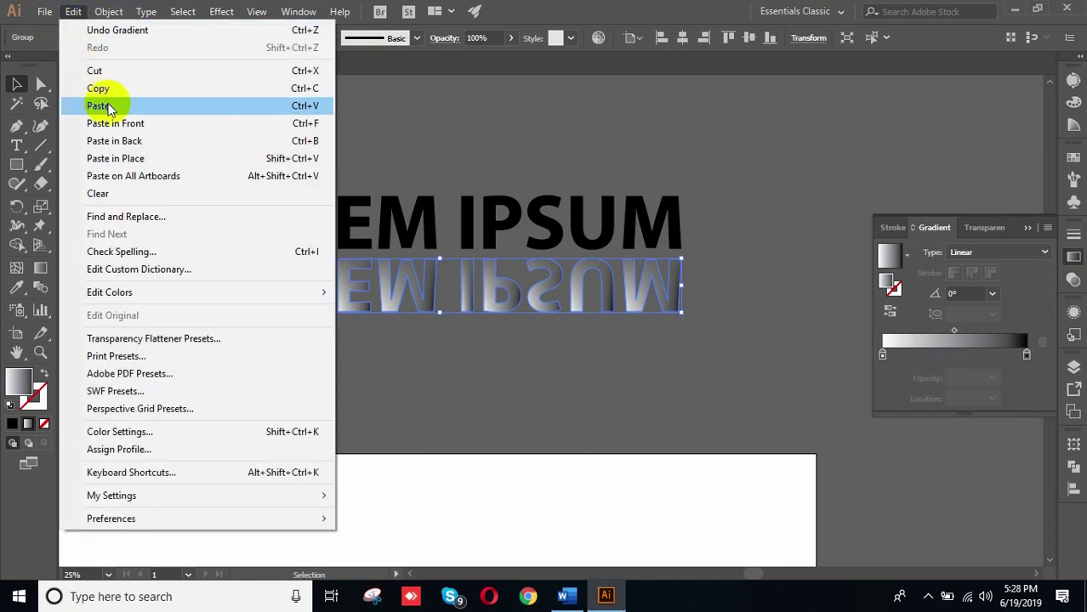
click(119, 29)
Step: Try to apply a vertical gradient across the reflected text with the Gradient tool, and deselect everything
click(514, 336)
click(502, 294)
click(499, 377)
click(510, 311)
click(41, 267)
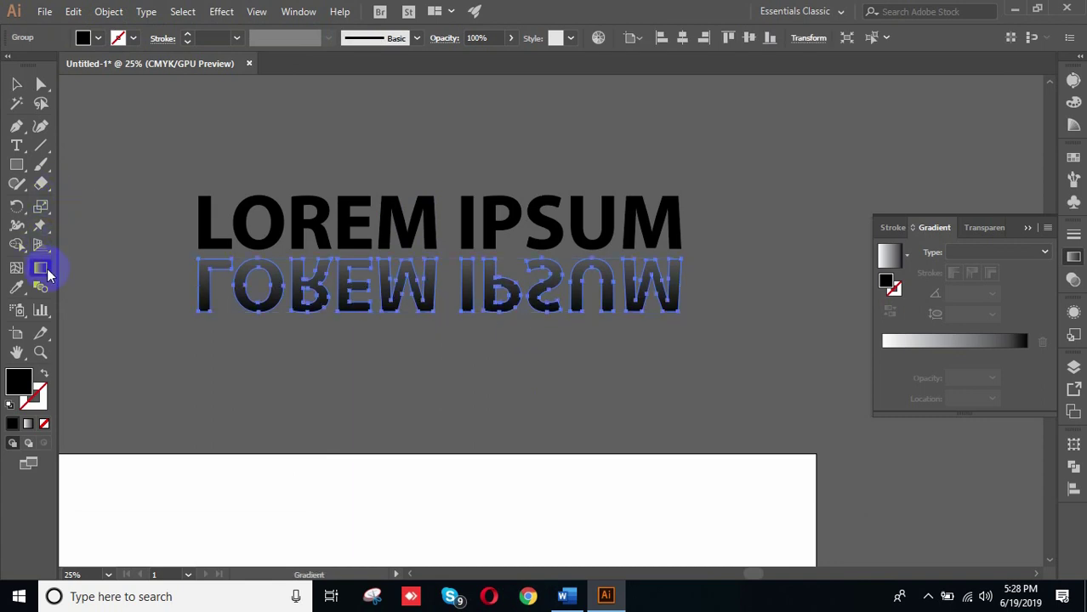
drag(451, 252, 443, 349)
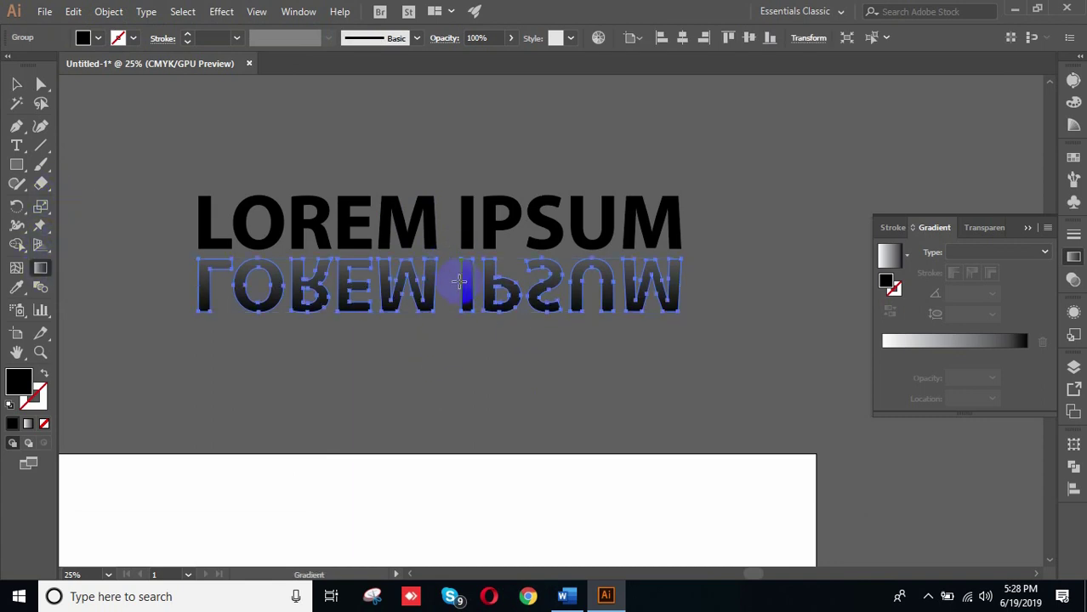
drag(441, 255, 444, 348)
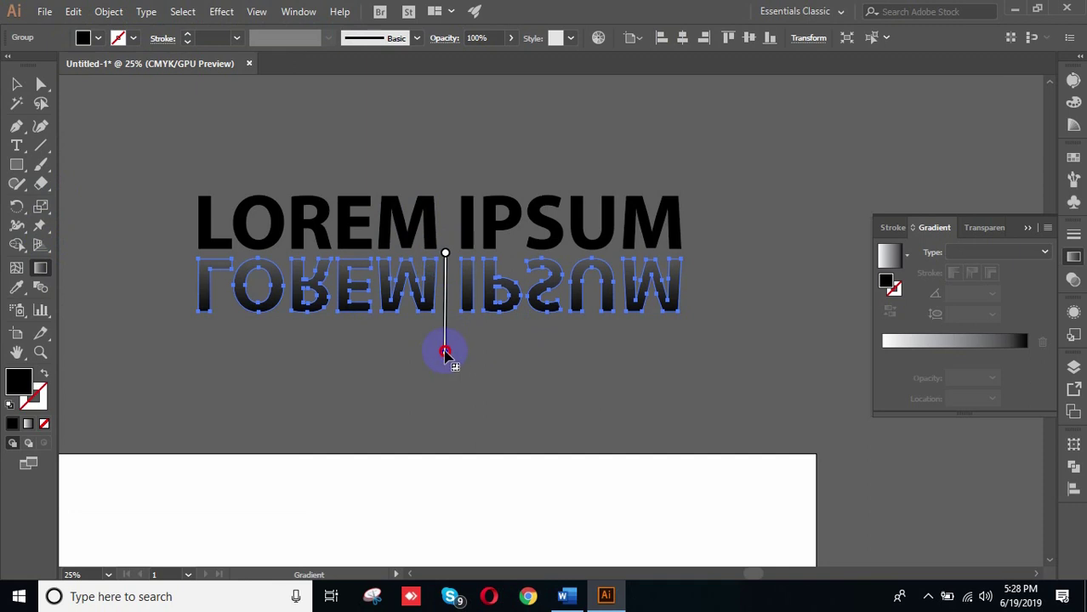
drag(447, 272, 455, 236)
click(28, 79)
click(327, 444)
click(460, 295)
click(480, 410)
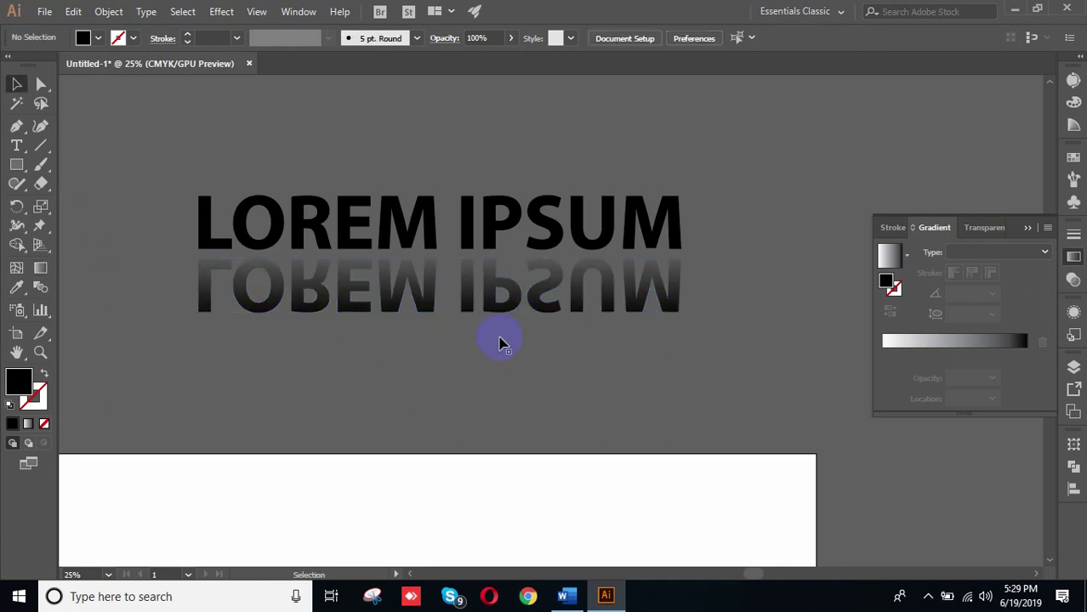
Step: Open the reflected text's opacity mask for editing, select its gradient rectangle, and toggle Clip off and back on
click(500, 315)
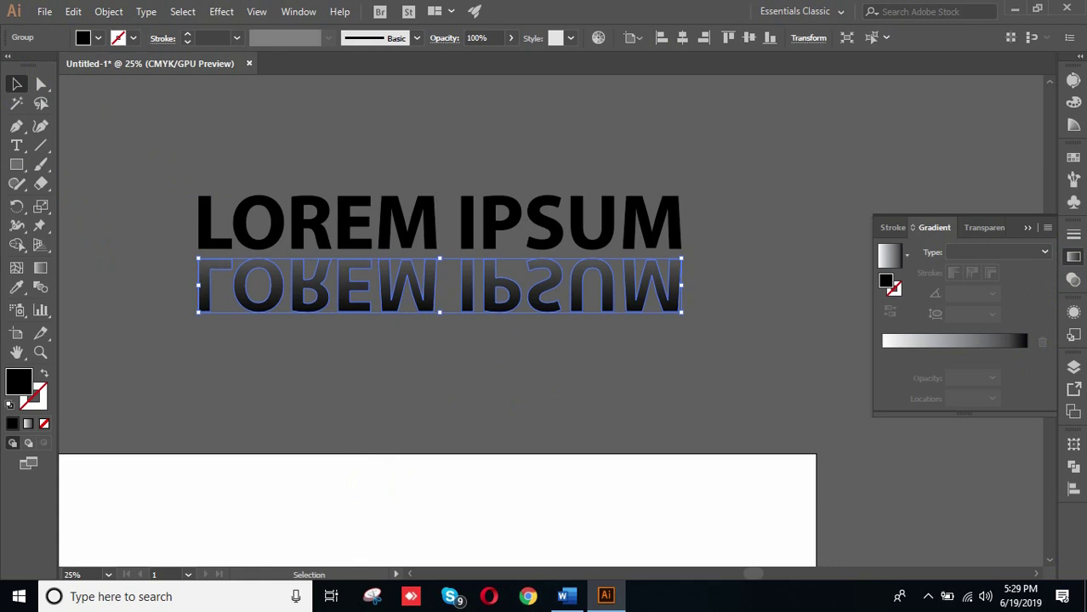
click(1074, 315)
click(1074, 277)
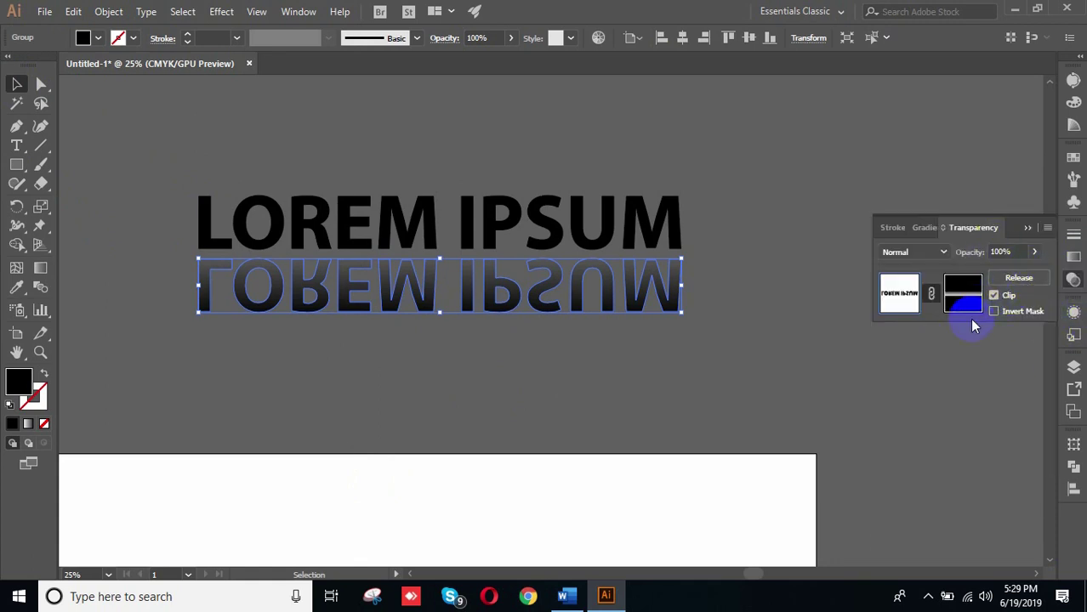
click(955, 293)
click(676, 306)
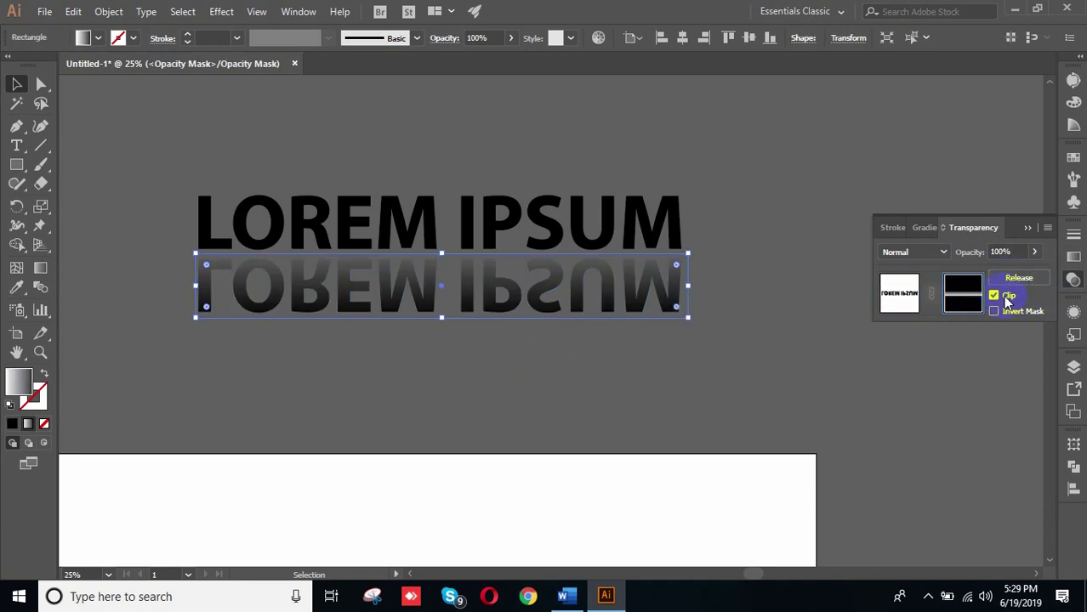
click(997, 296)
click(997, 296)
Step: Try a 0° angle on the mask rectangle's linear gradient, and set the angle to -90°
click(1071, 264)
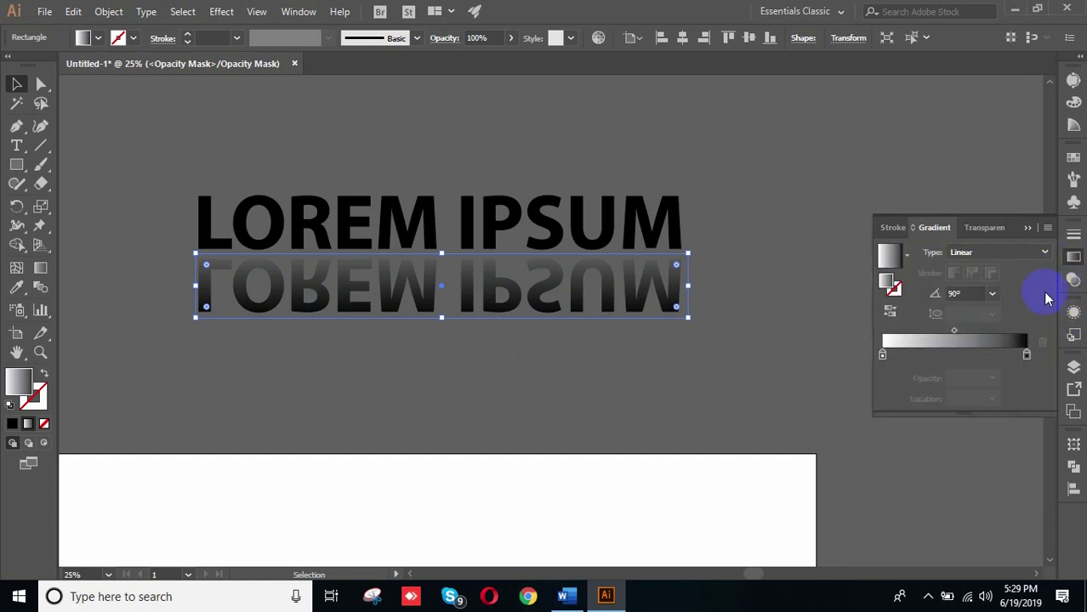
click(991, 294)
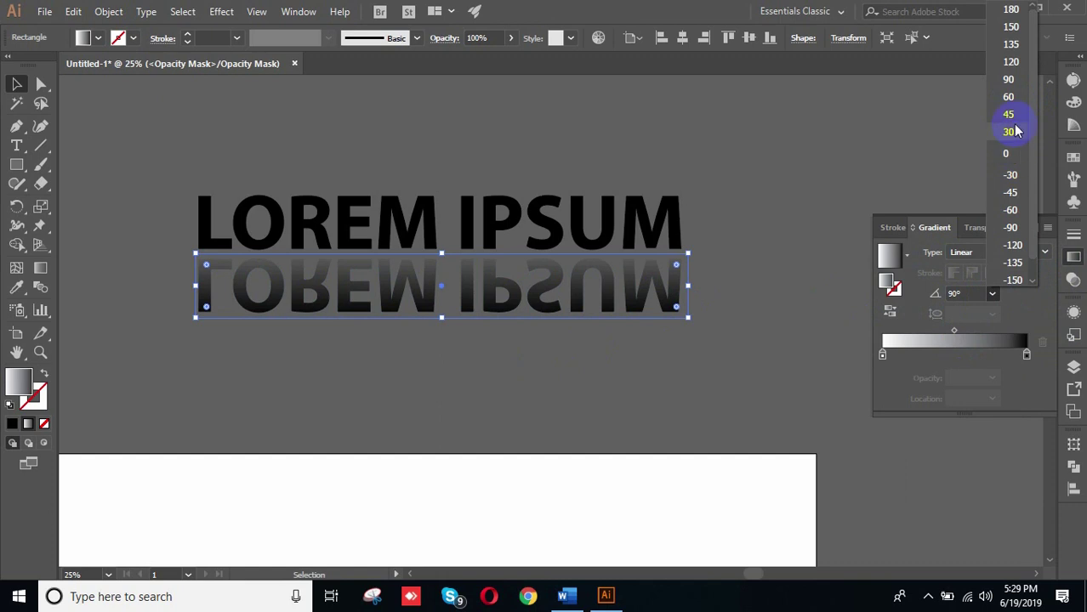
click(1008, 153)
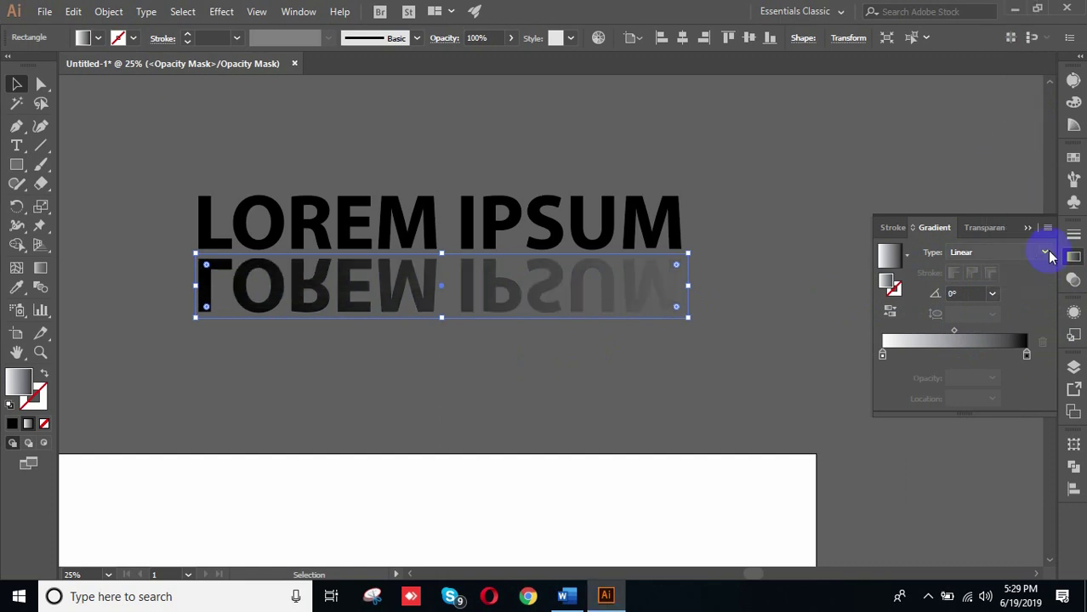
click(1010, 254)
click(1008, 272)
click(991, 293)
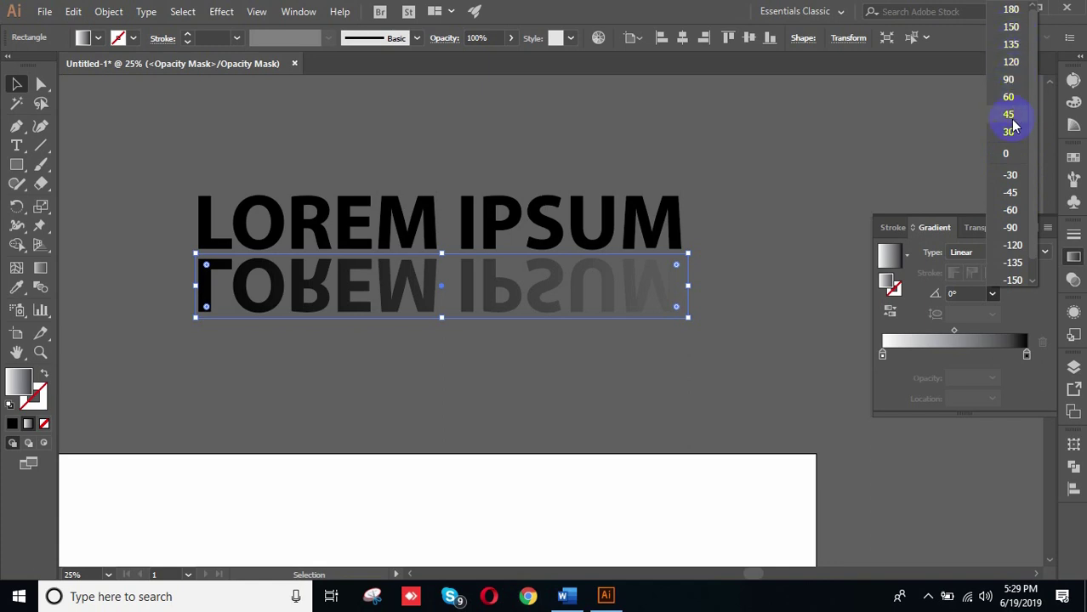
click(1013, 228)
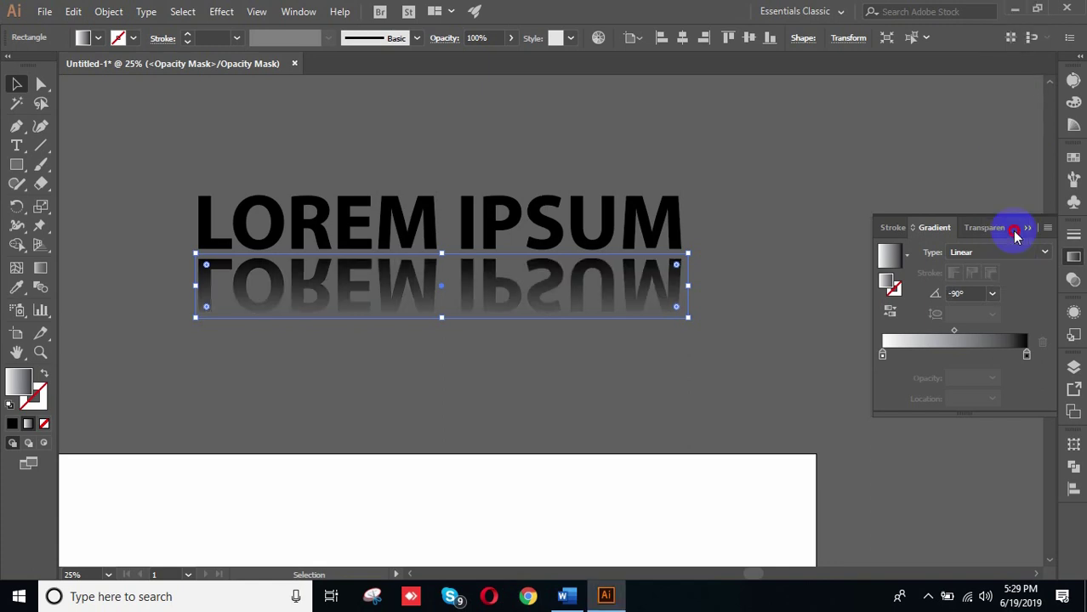
click(432, 373)
click(441, 282)
click(415, 355)
drag(114, 206, 595, 404)
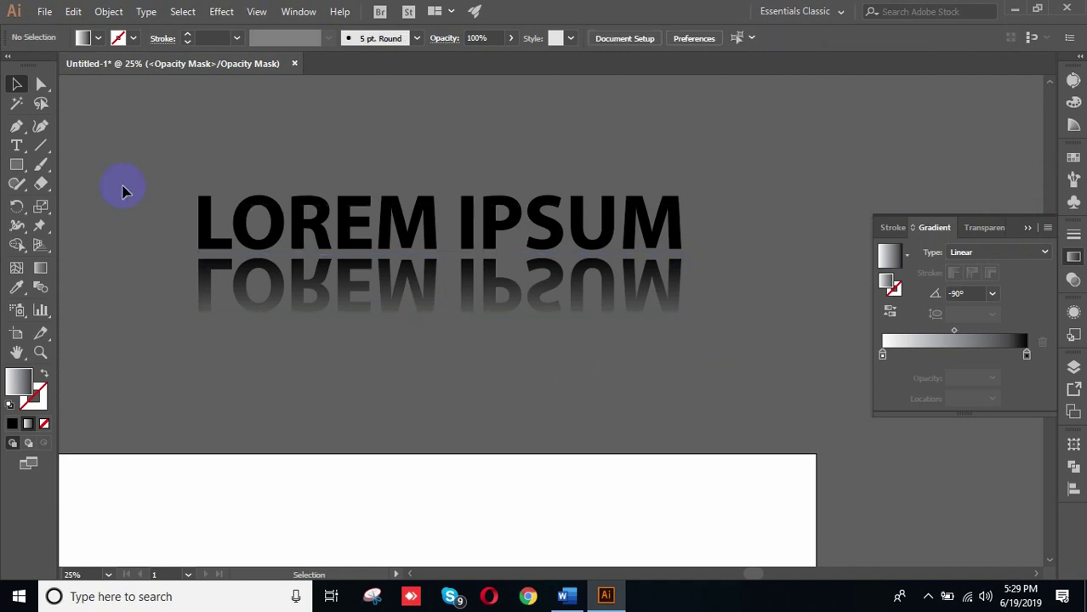
Step: Reselect the mask rectangle and set the opacity of its gradient's white stop to 30%
click(434, 315)
click(434, 315)
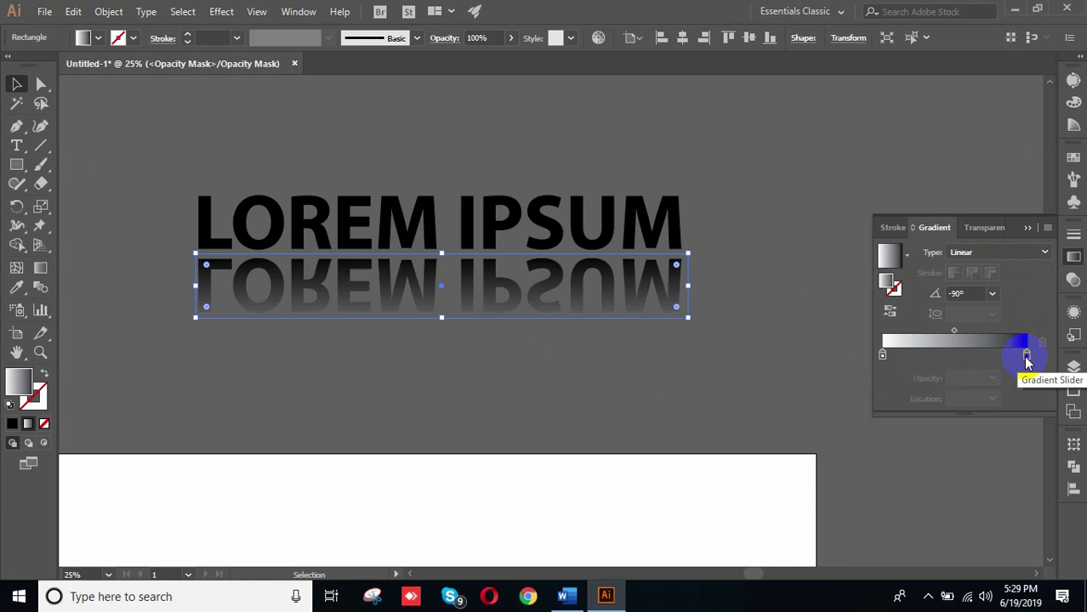
click(882, 358)
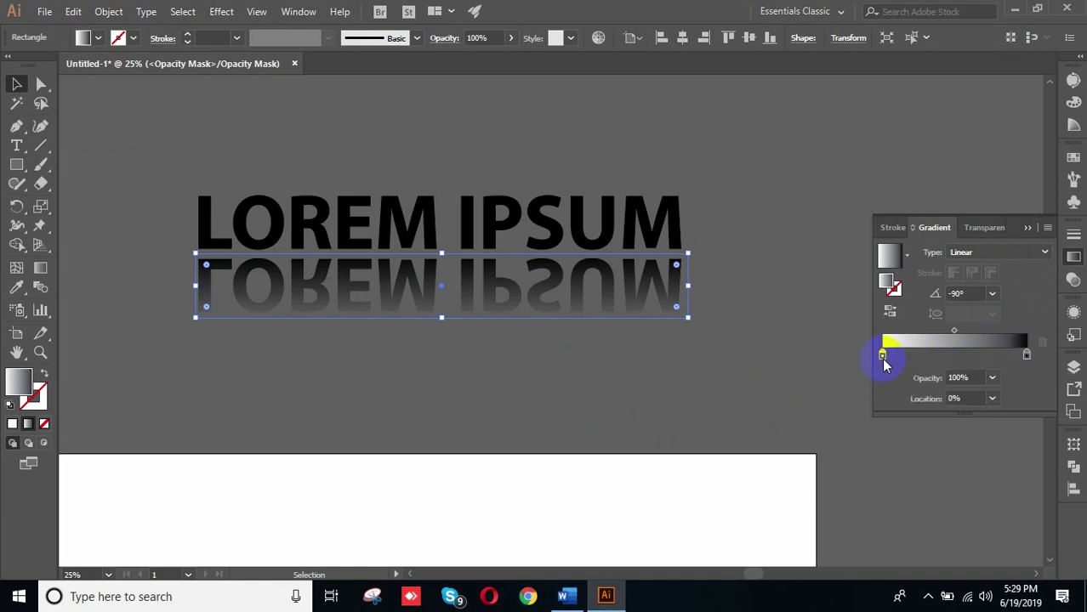
click(993, 382)
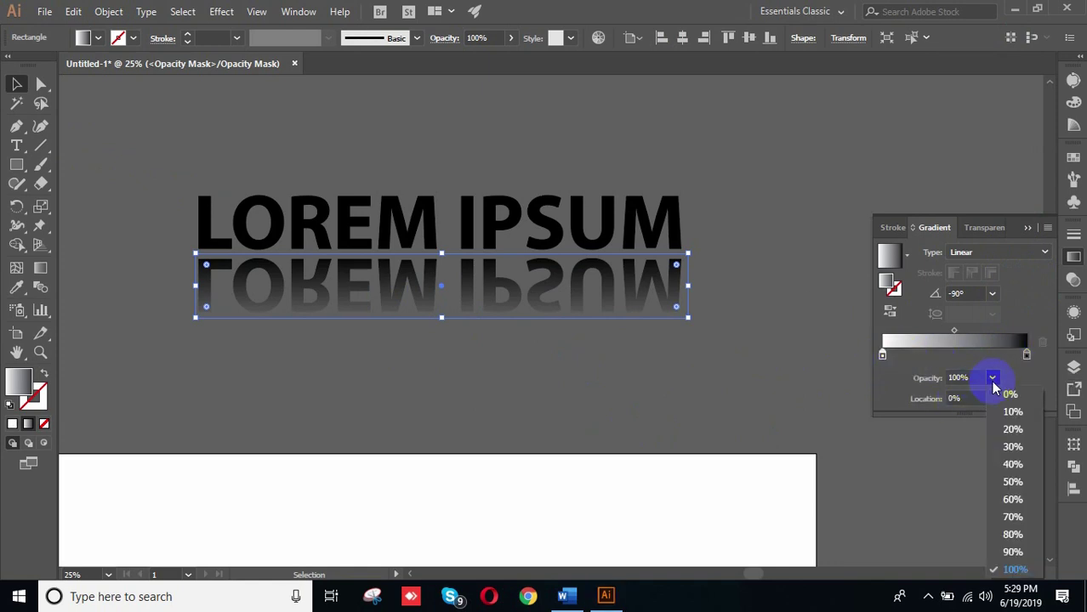
click(1013, 446)
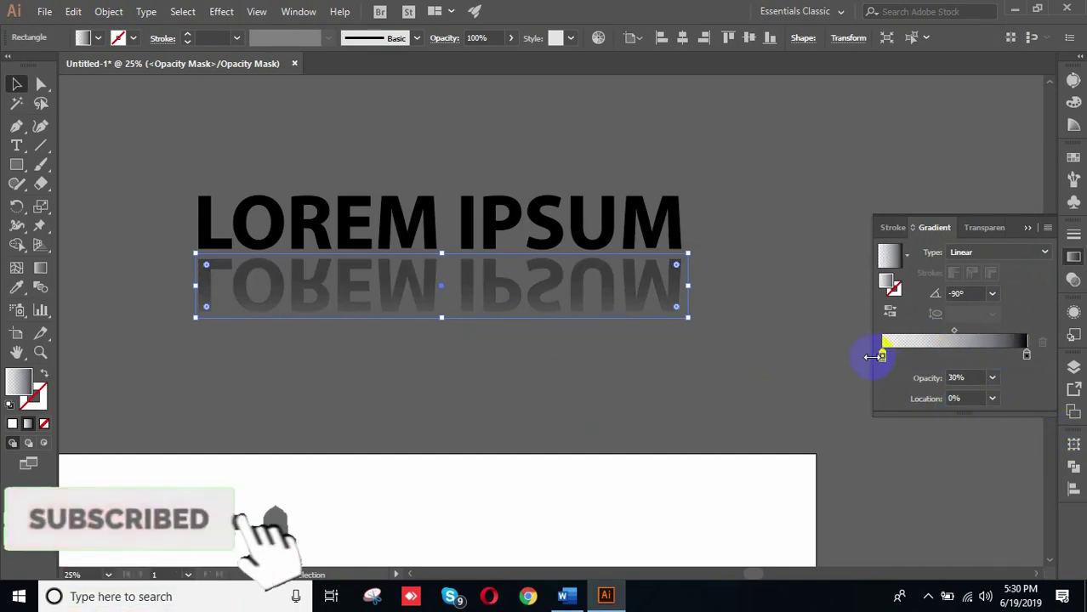
Step: Examine how the softened reflection fades below the original LOREM IPSUM text
click(662, 354)
drag(187, 200, 666, 416)
click(667, 414)
scroll(666, 332, down, 2)
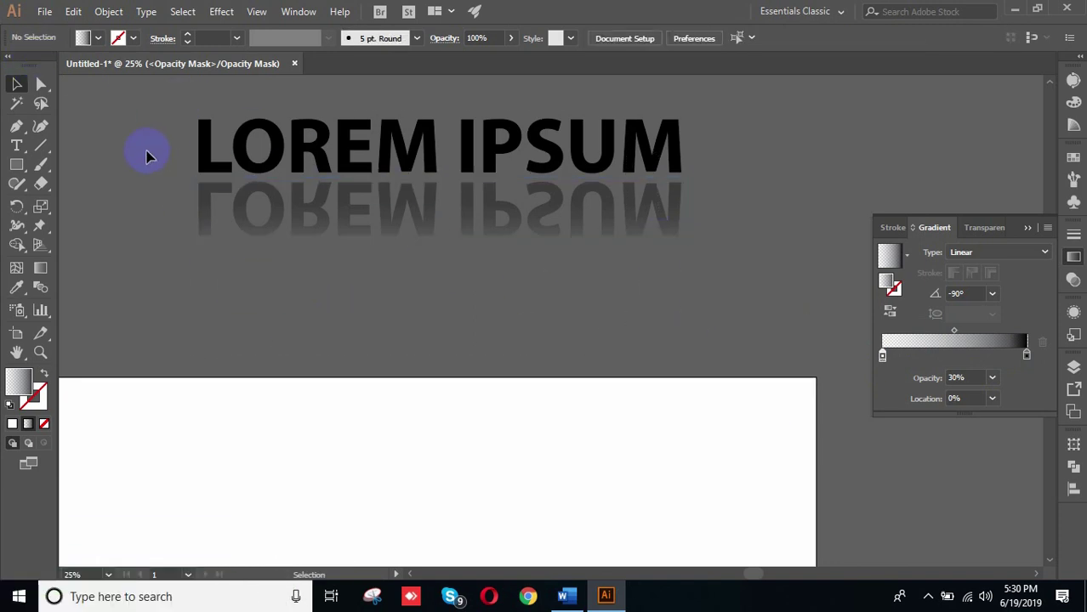
drag(152, 116, 772, 187)
click(769, 186)
scroll(664, 149, up, 2)
click(511, 304)
click(527, 324)
click(464, 414)
drag(191, 206, 814, 396)
click(817, 399)
Step: Draw a small rectangle above the start of the LOREM IPSUM text while still editing the opacity mask
click(17, 168)
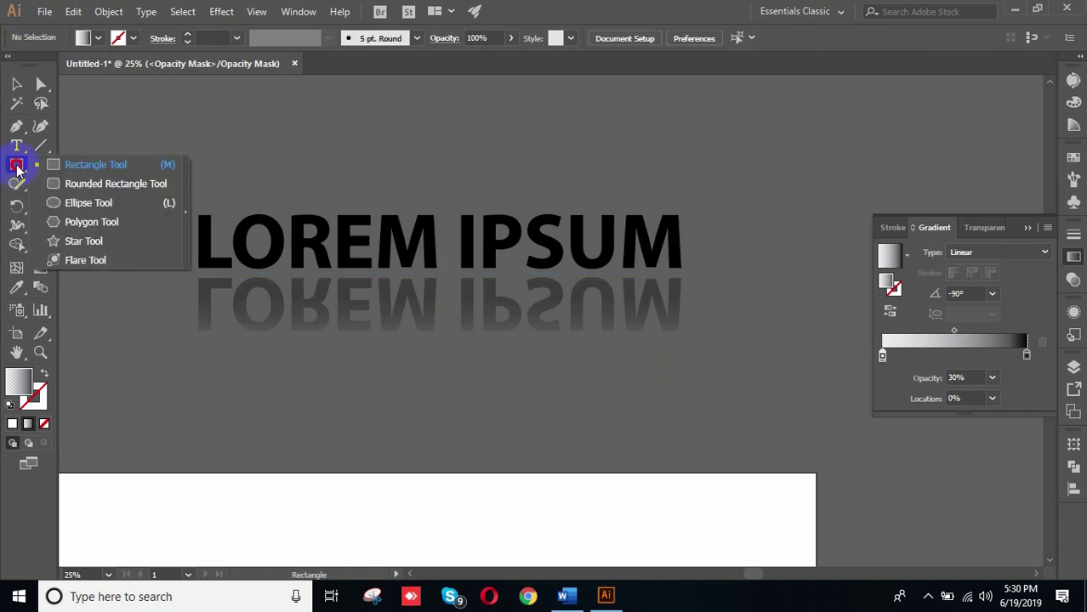
click(80, 170)
drag(109, 126, 182, 179)
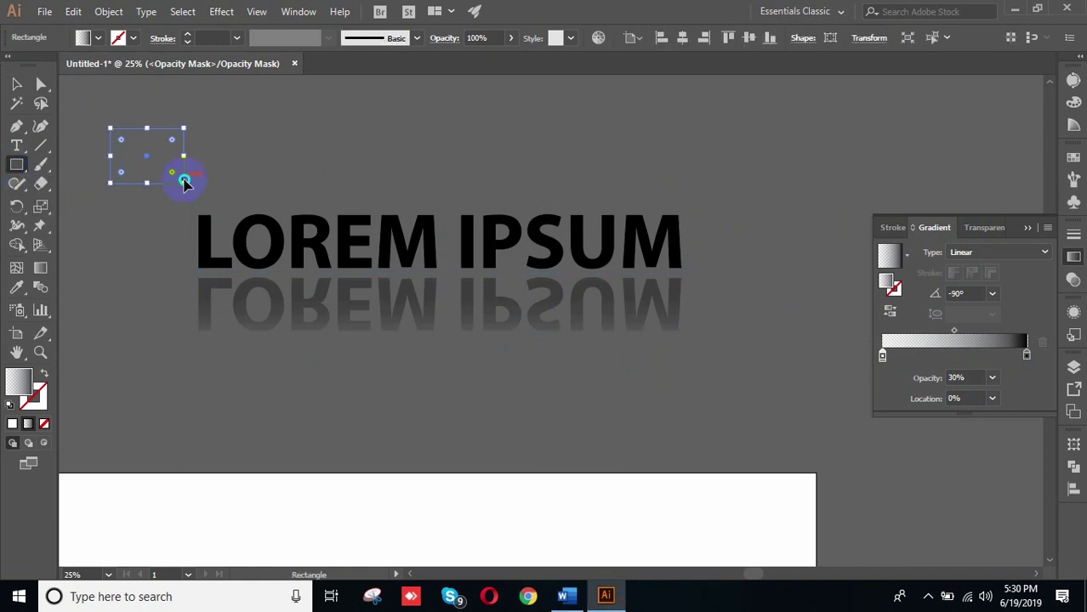
right_click(182, 179)
click(133, 134)
click(142, 150)
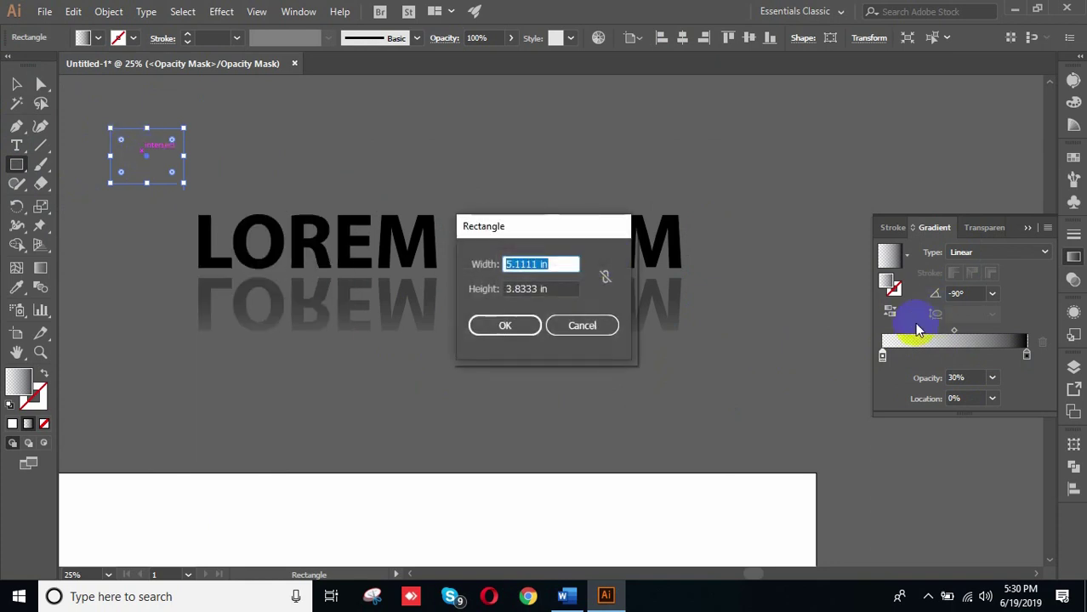
click(582, 325)
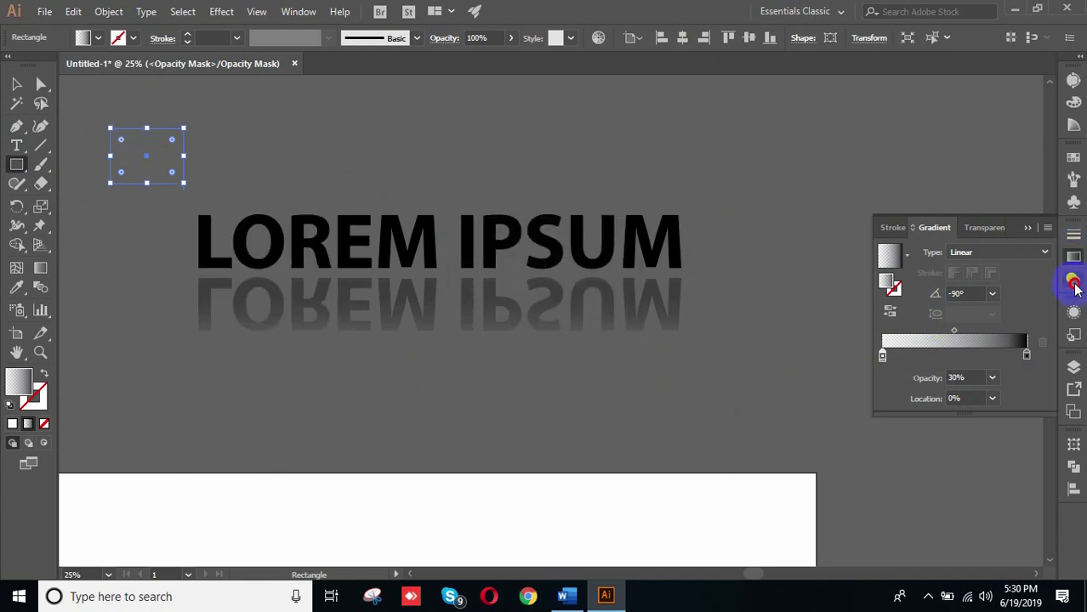
Step: Leave opacity mask editing, check what the reflected text's mask contains, and return to the normal artwork
click(1074, 282)
click(900, 294)
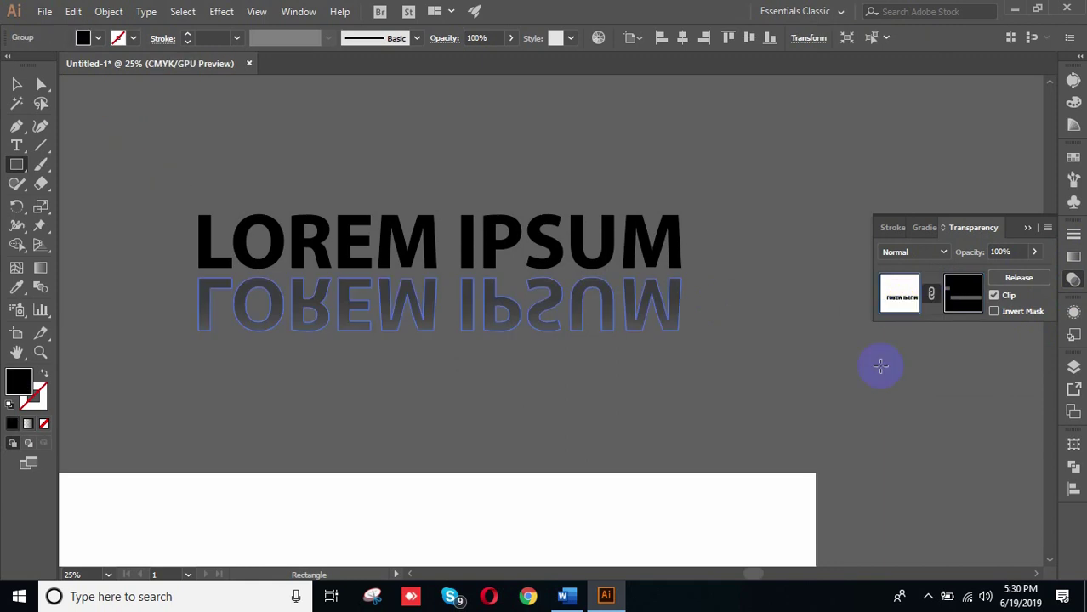
click(16, 83)
click(146, 136)
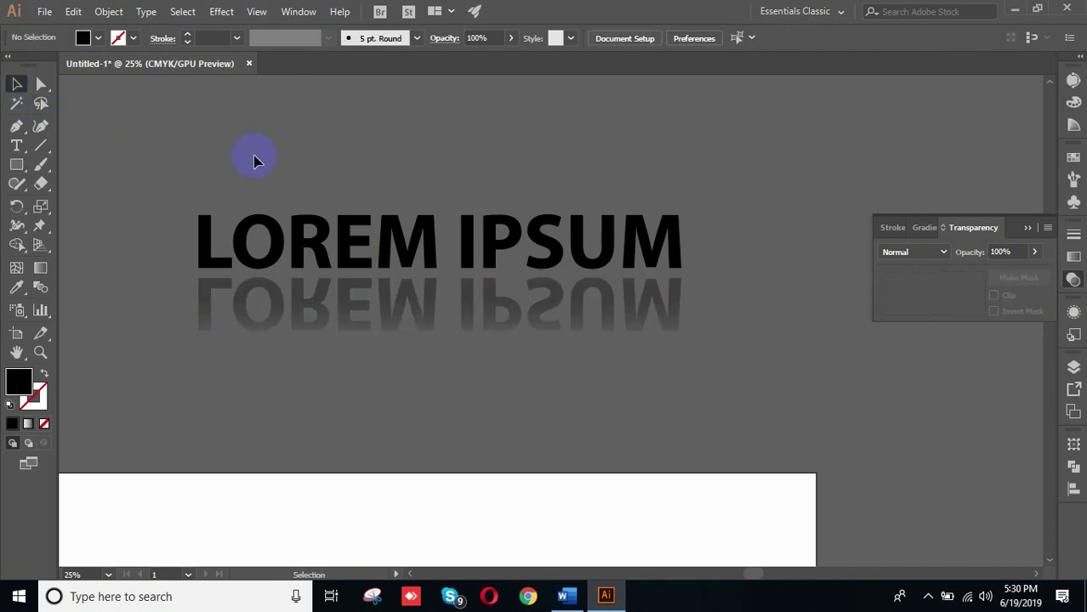
click(485, 328)
click(626, 393)
click(680, 322)
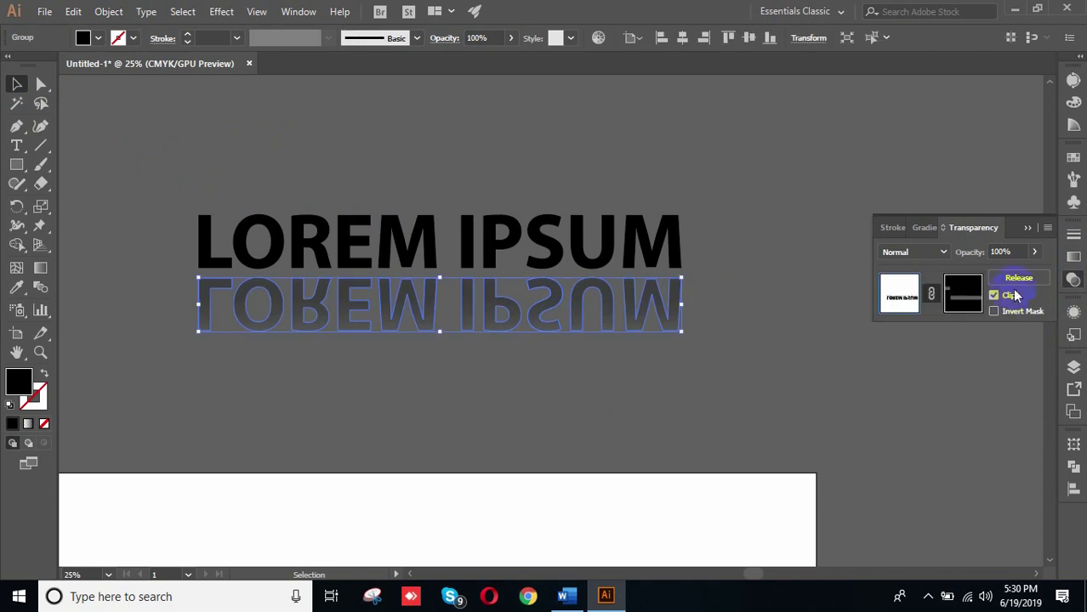
click(963, 293)
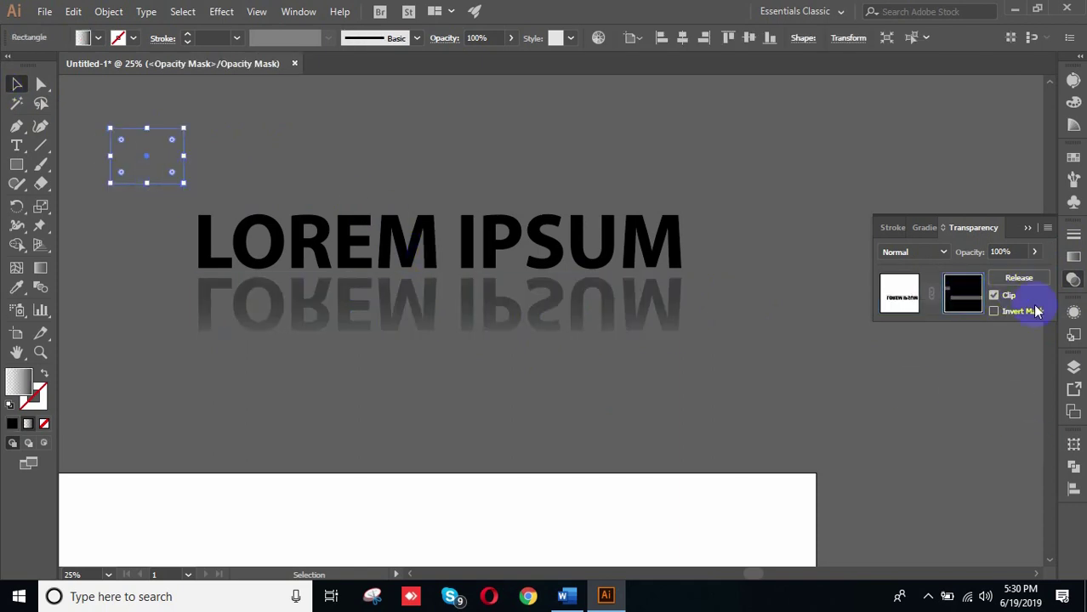
click(889, 293)
click(820, 403)
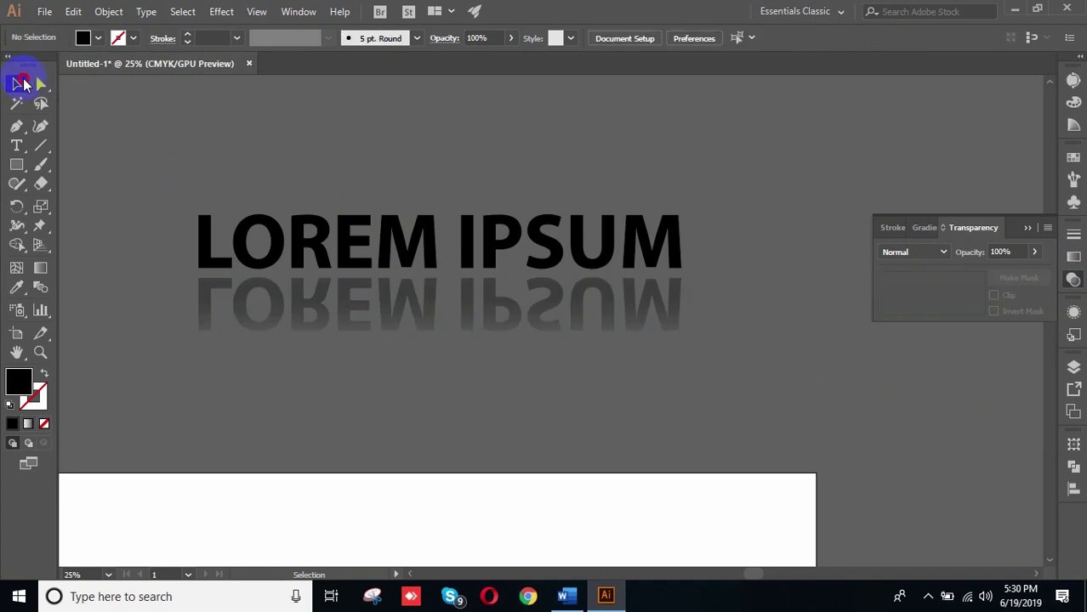
click(341, 289)
click(244, 159)
Step: Draw a small rectangle above and before the LOREM IPSUM text and send it to the back
right_click(21, 165)
click(95, 169)
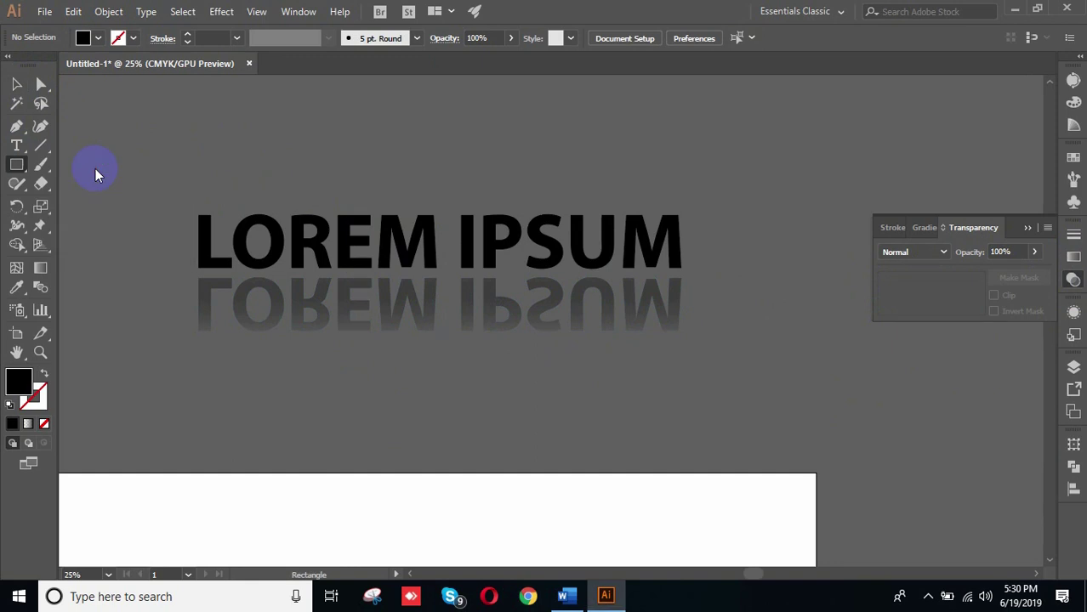
drag(77, 119, 115, 168)
right_click(104, 146)
mouse_move(167, 402)
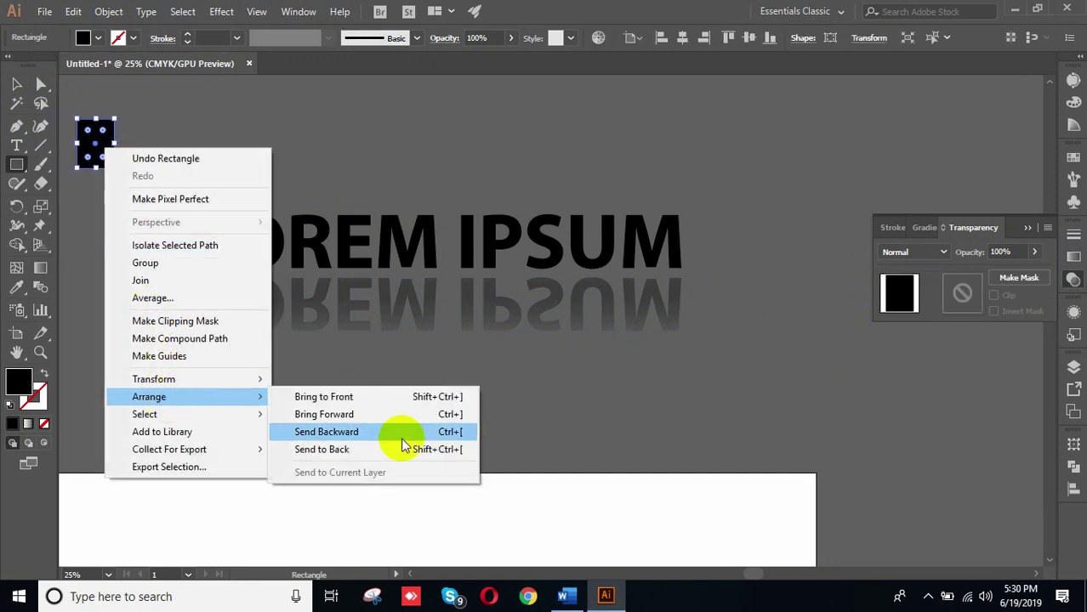
click(391, 449)
Step: Fill the small rectangle with white and deselect it
click(13, 84)
click(84, 37)
click(34, 65)
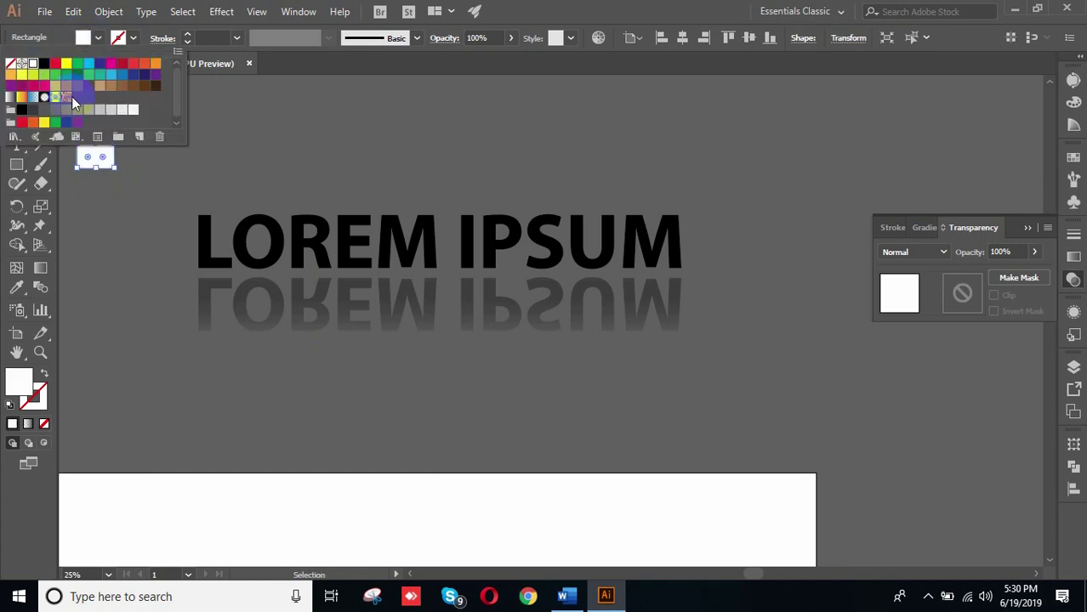
click(244, 159)
Step: Enlarge the white rectangle so it forms a background behind both the LOREM IPSUM text and its reflection
click(245, 196)
click(103, 156)
drag(105, 162, 859, 413)
click(24, 128)
click(16, 85)
click(117, 160)
click(114, 253)
click(140, 214)
click(916, 470)
key(space)
drag(944, 423, 898, 367)
key(space)
drag(703, 269, 780, 360)
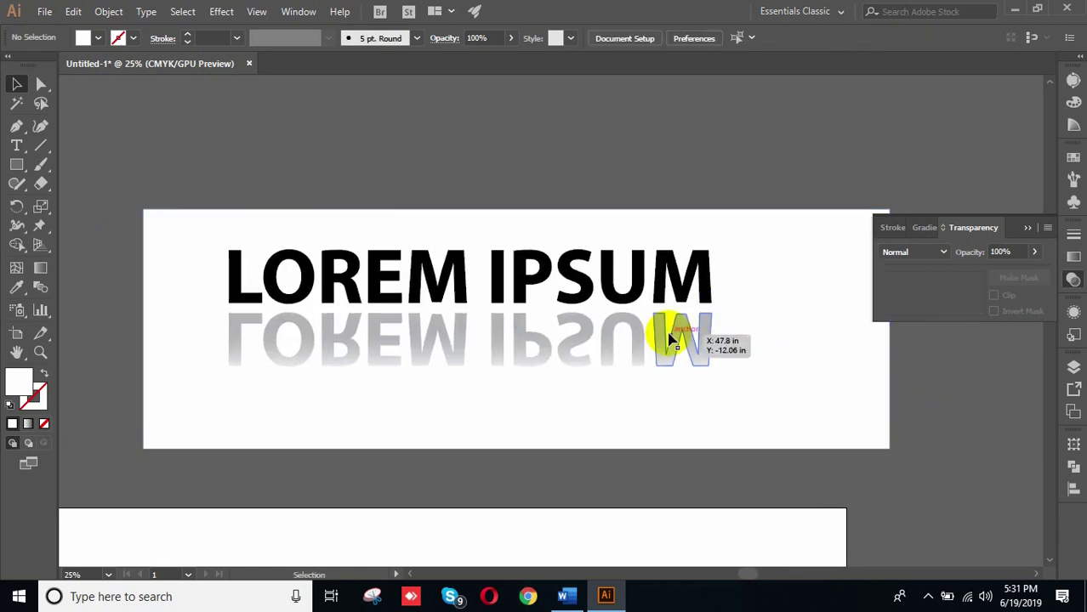
Step: Delete the stray small rectangle from the reflected text's opacity mask and return to the normal artwork
click(670, 339)
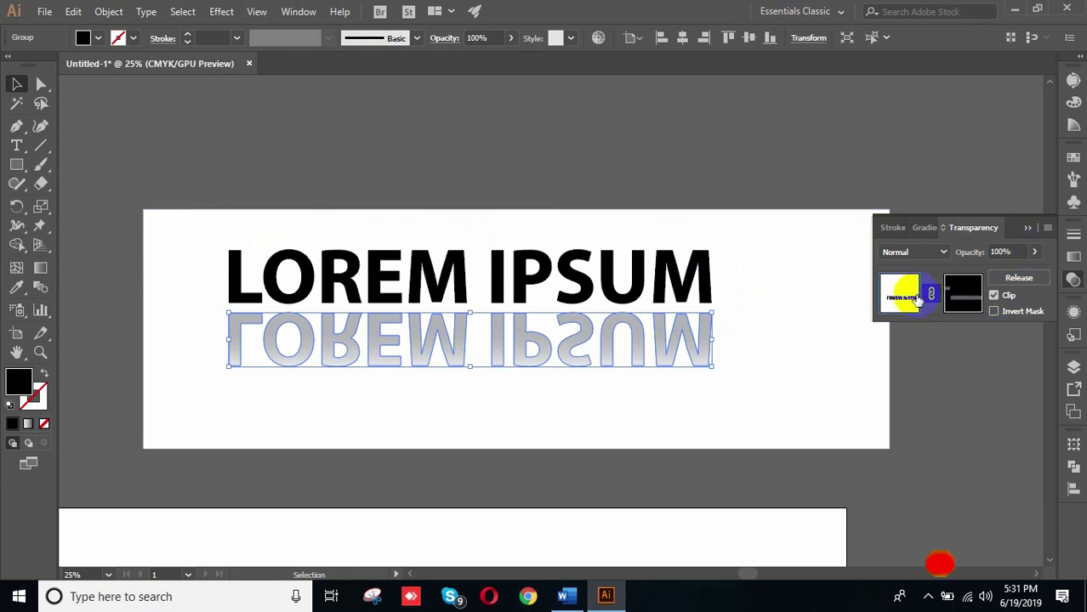
click(971, 297)
click(266, 166)
click(208, 189)
key(Delete)
click(591, 364)
click(892, 295)
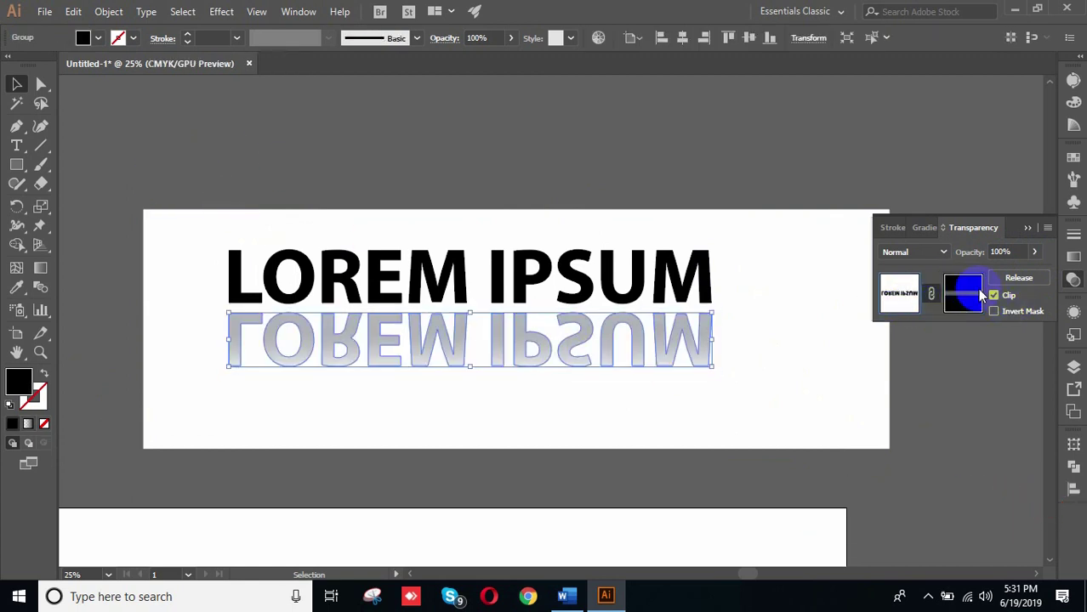
Step: Apply the linear gradient fill to the reflected text and set the gradient's starting stop to 100% opacity
click(1075, 258)
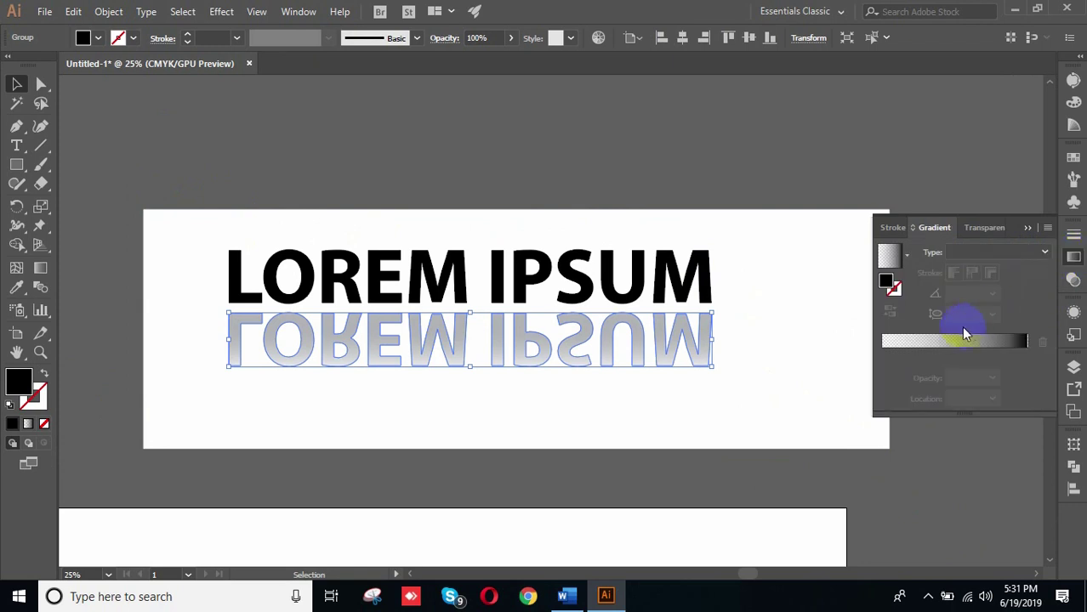
click(959, 340)
click(883, 356)
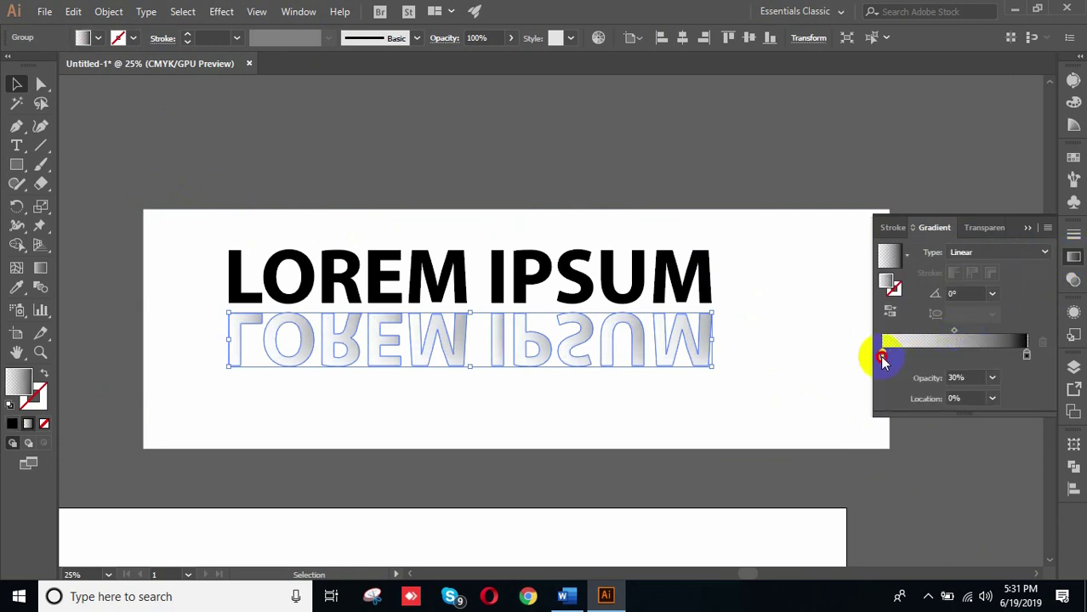
click(993, 378)
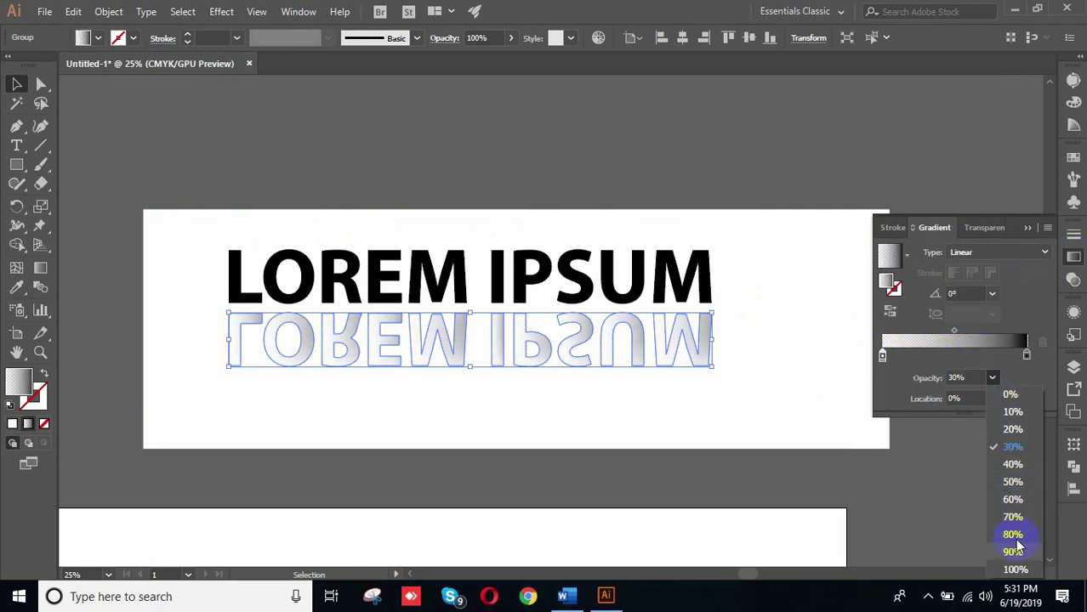
click(1021, 569)
click(668, 409)
click(653, 352)
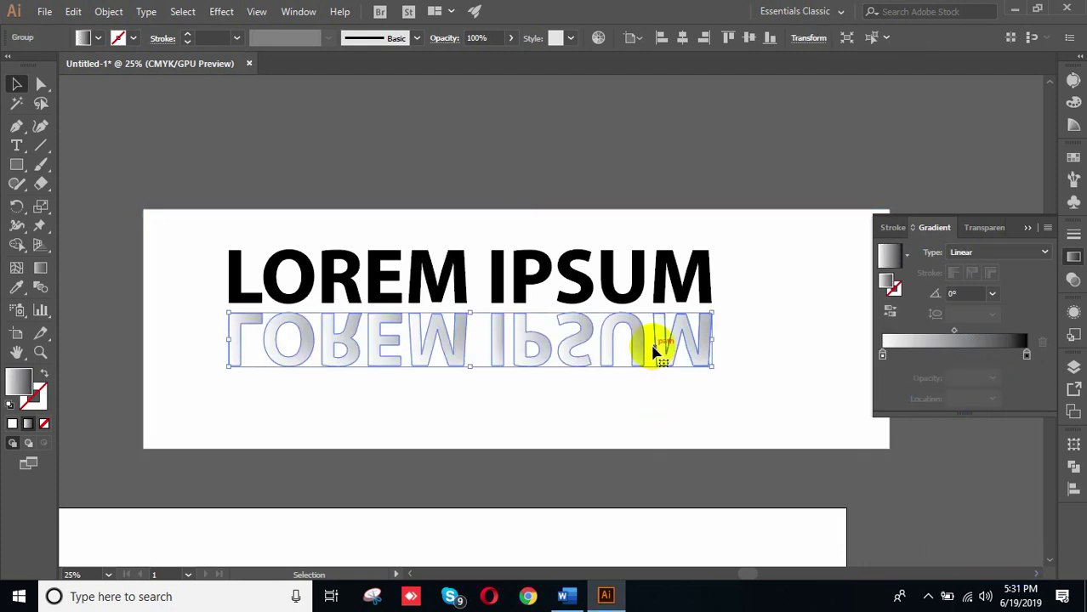
Step: Delete the reflected LOREM IPSUM text below the original
click(686, 232)
click(645, 332)
key(Delete)
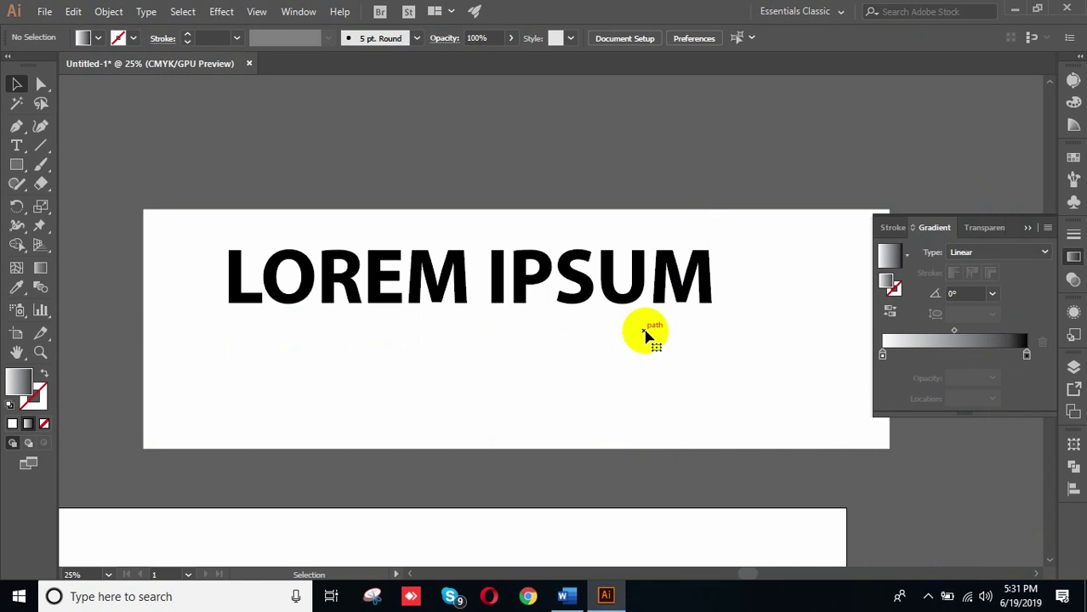
click(573, 276)
click(602, 381)
click(587, 291)
click(587, 202)
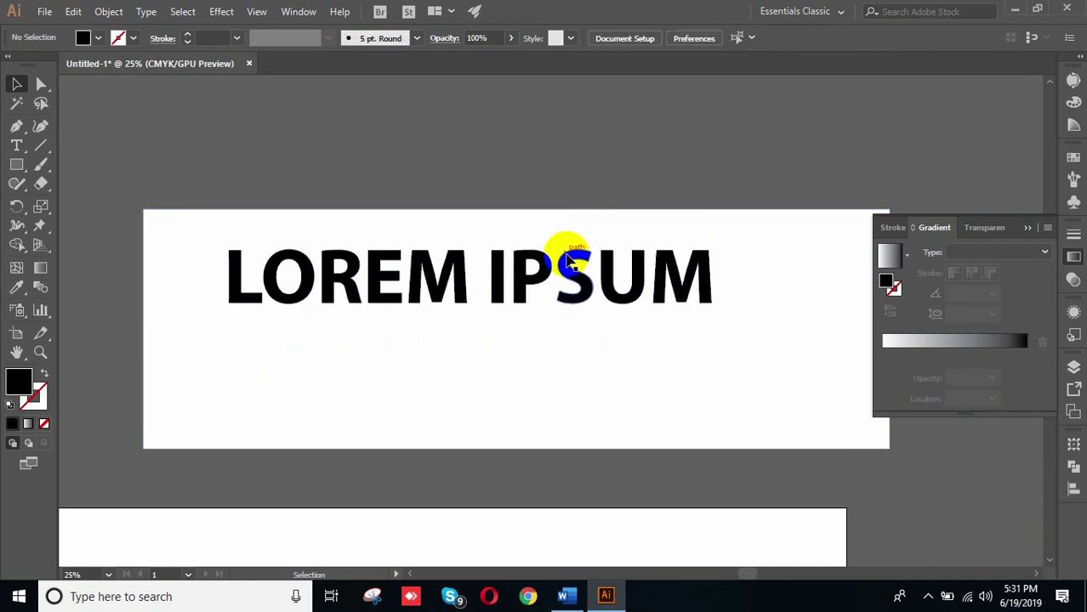
Step: Fill the remaining LOREM IPSUM text with white
scroll(568, 265, down, 3)
scroll(574, 266, down, 4)
click(609, 231)
drag(779, 201, 749, 294)
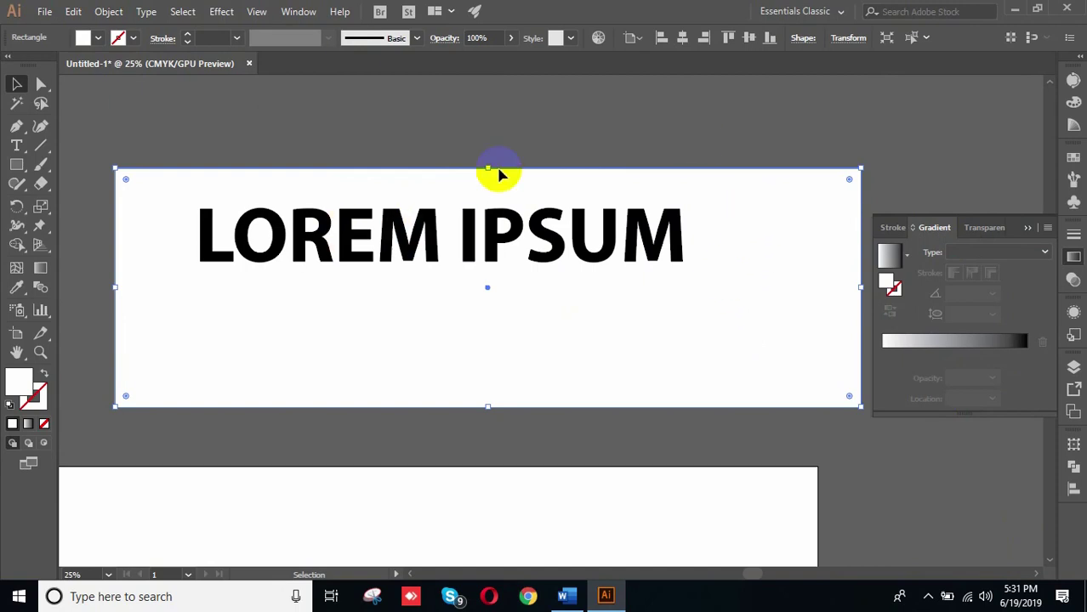
click(499, 142)
click(555, 259)
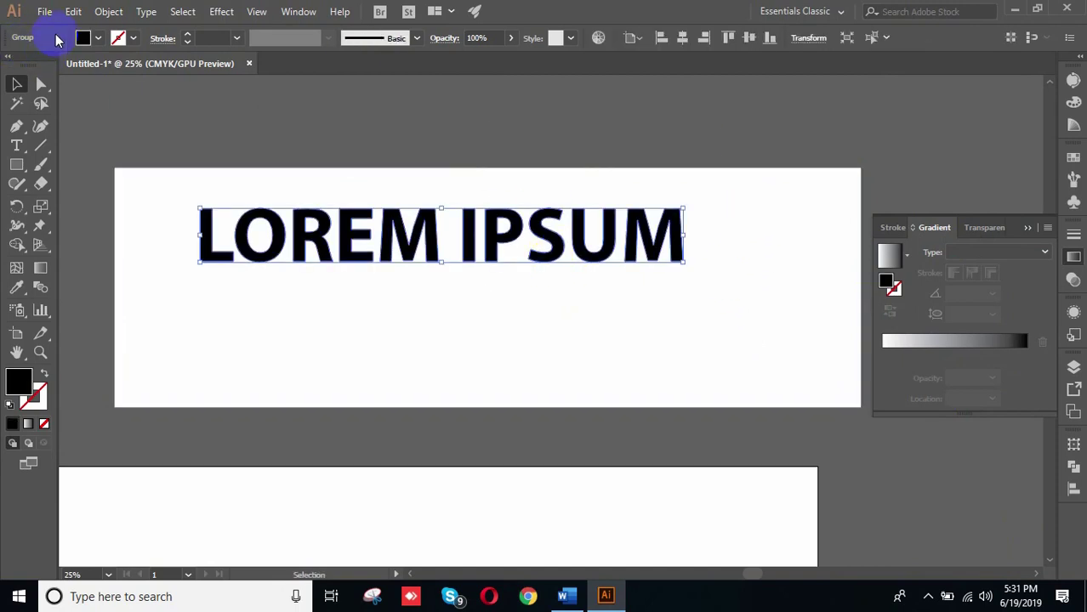
click(78, 40)
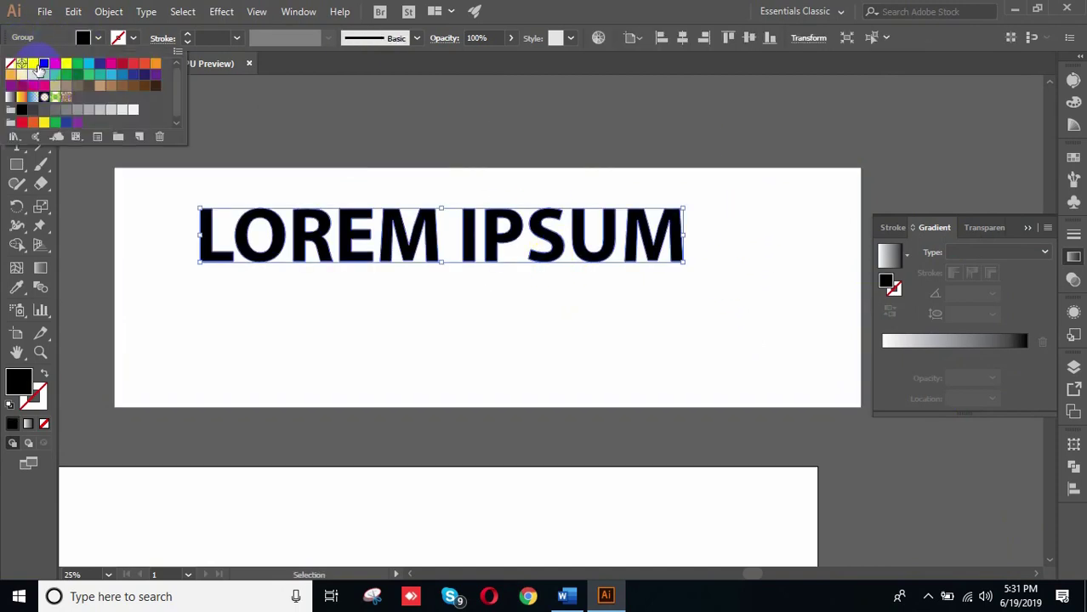
click(36, 66)
click(470, 144)
Step: Fill the background rectangle behind the text with black and deselect it
click(765, 365)
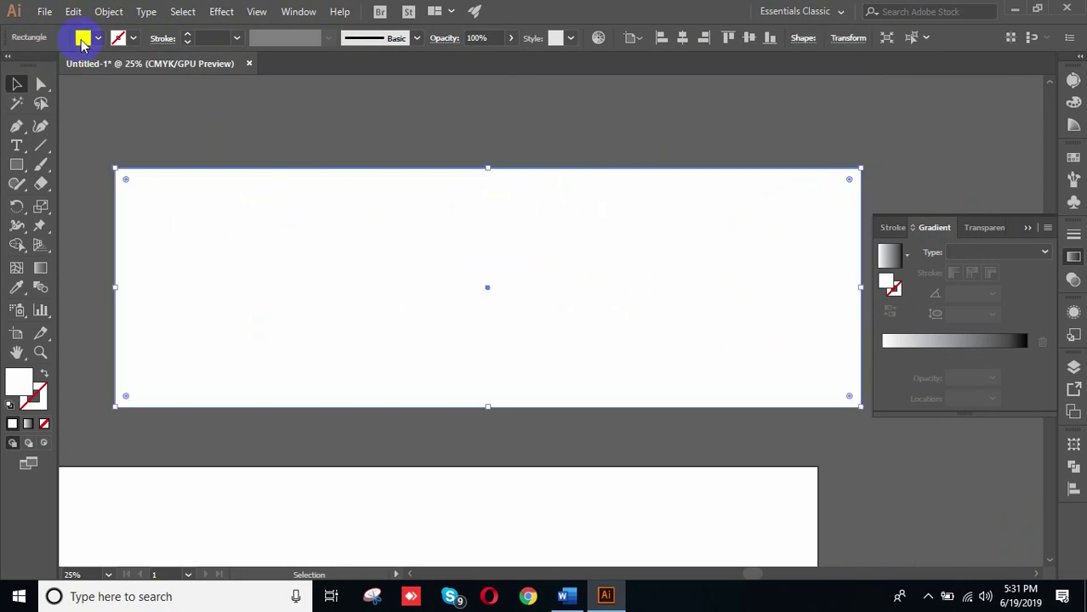
click(83, 39)
click(46, 66)
click(656, 176)
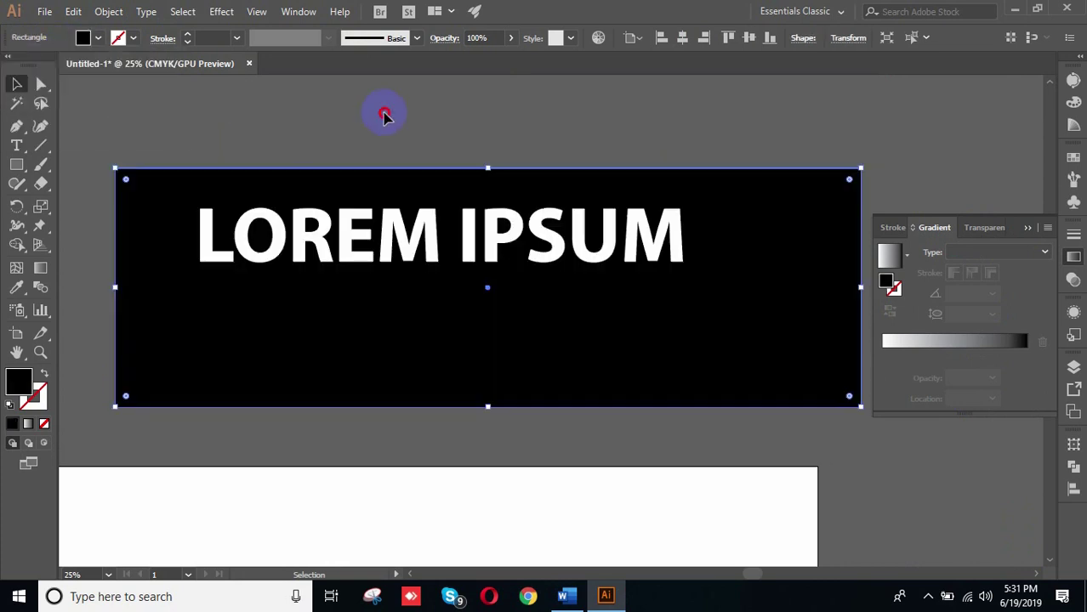
click(706, 132)
Step: Extend the black background rectangle upward and downward to leave more room around the text
click(446, 167)
drag(486, 169, 500, 218)
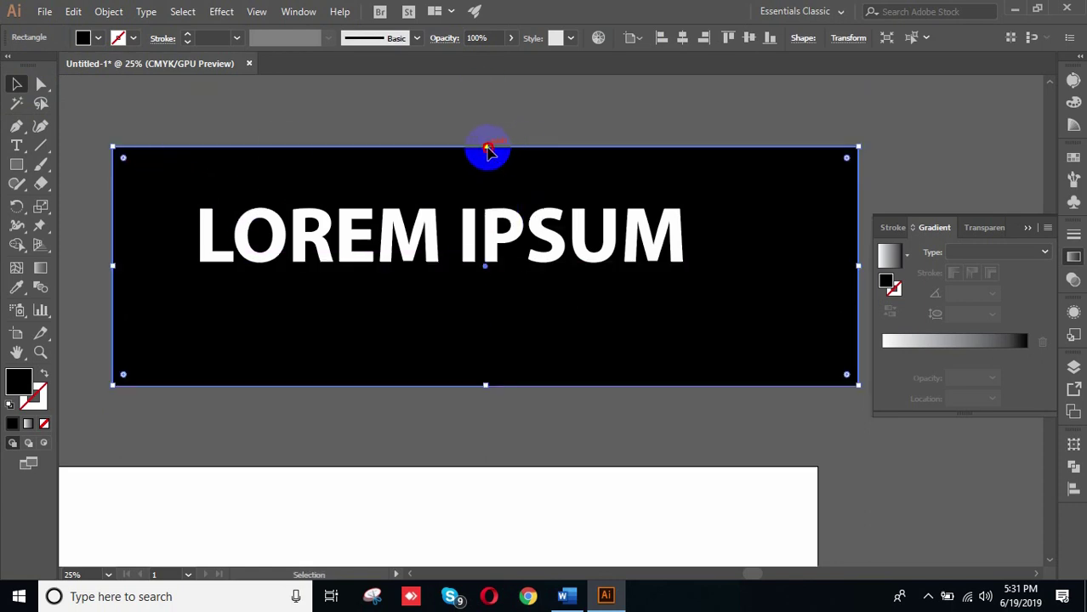
drag(487, 147, 486, 85)
drag(489, 414, 486, 466)
Step: Move the white LOREM IPSUM text slightly down and place a copy directly below it
click(668, 254)
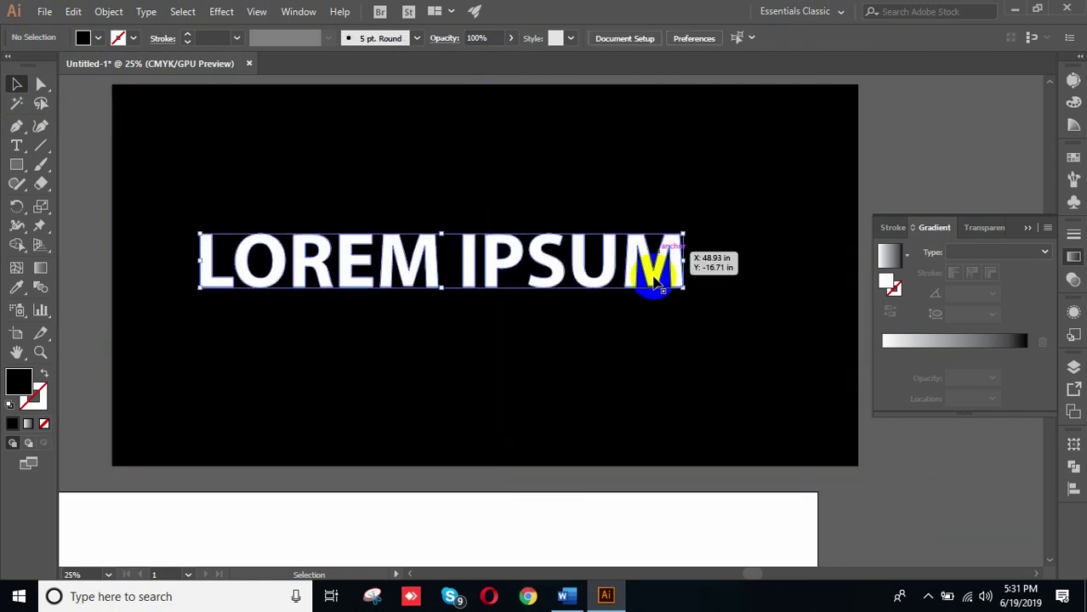
drag(644, 272, 653, 347)
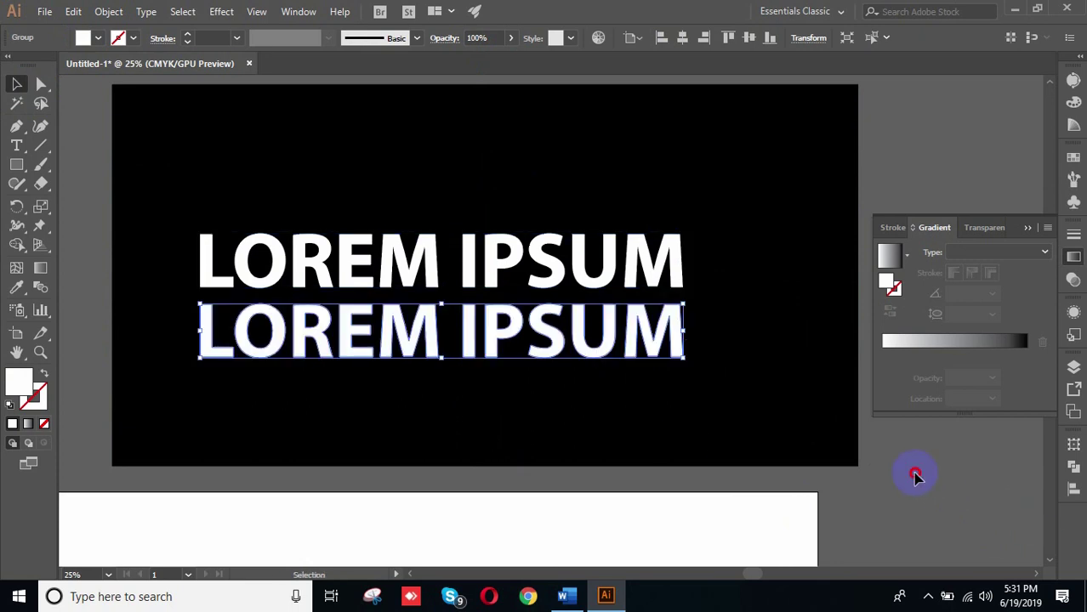
click(709, 338)
click(664, 332)
Step: Lock the black background rectangle
right_click(665, 330)
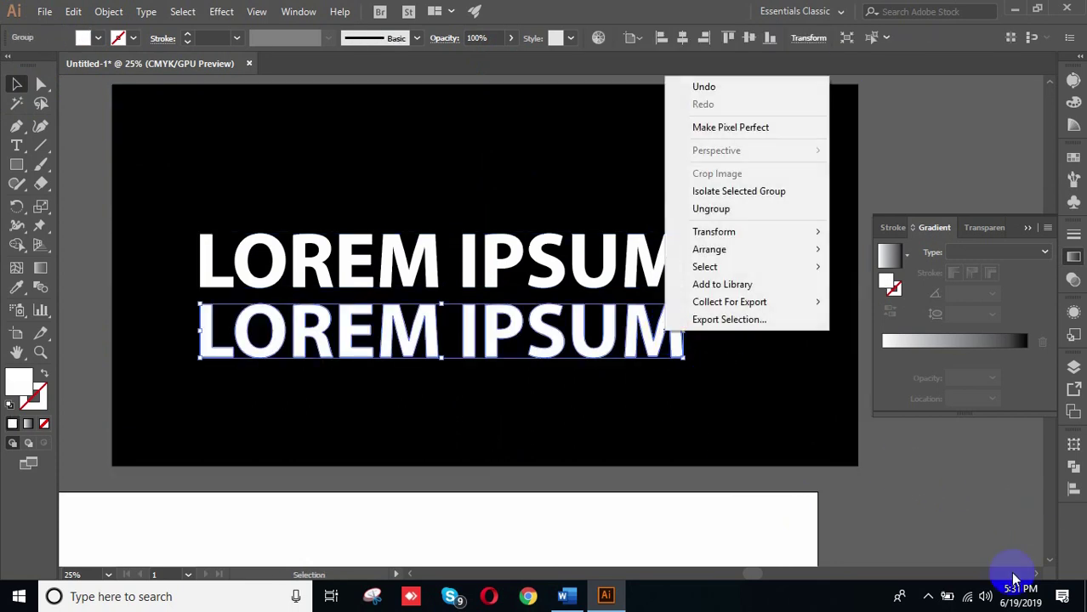
click(1035, 574)
key(space)
drag(433, 362, 868, 456)
drag(815, 506, 943, 417)
click(834, 461)
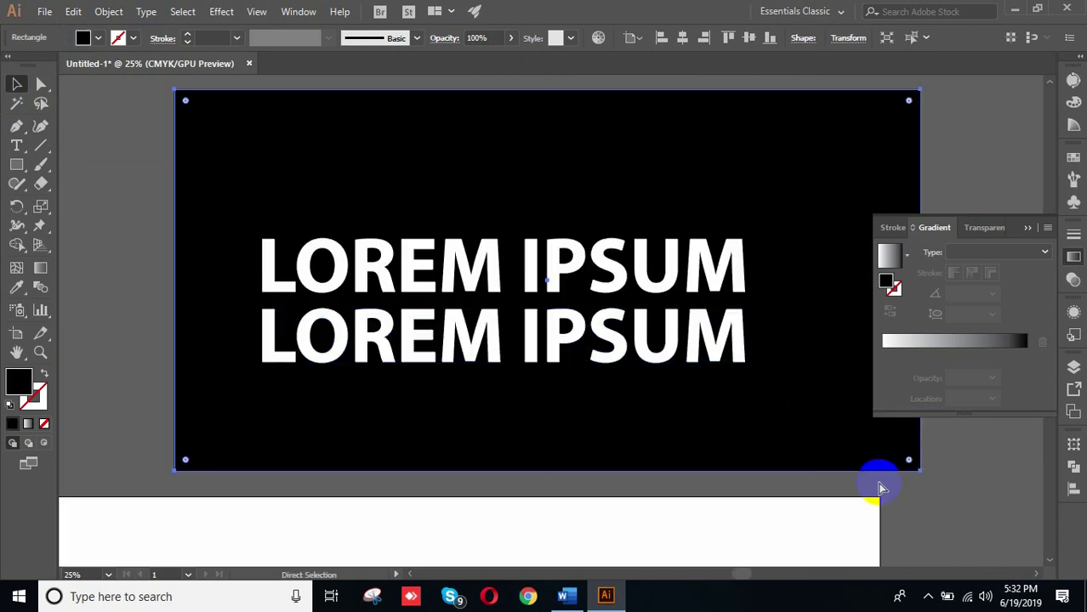
click(1068, 578)
drag(972, 473, 925, 490)
Step: Reflect the lower LOREM IPSUM copy across the horizontal axis and deselect it
click(601, 342)
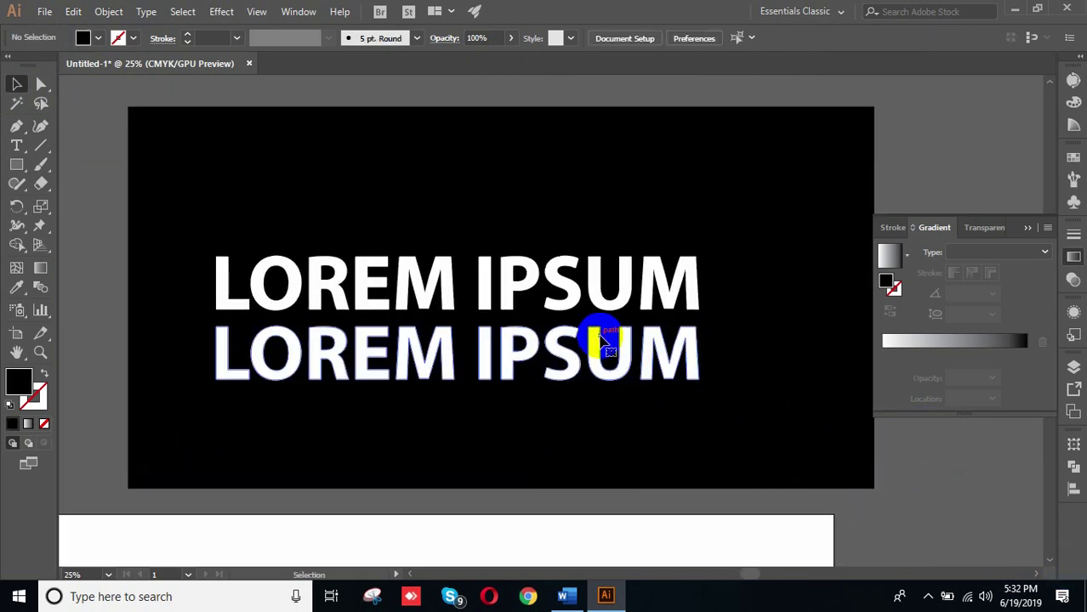
right_click(600, 342)
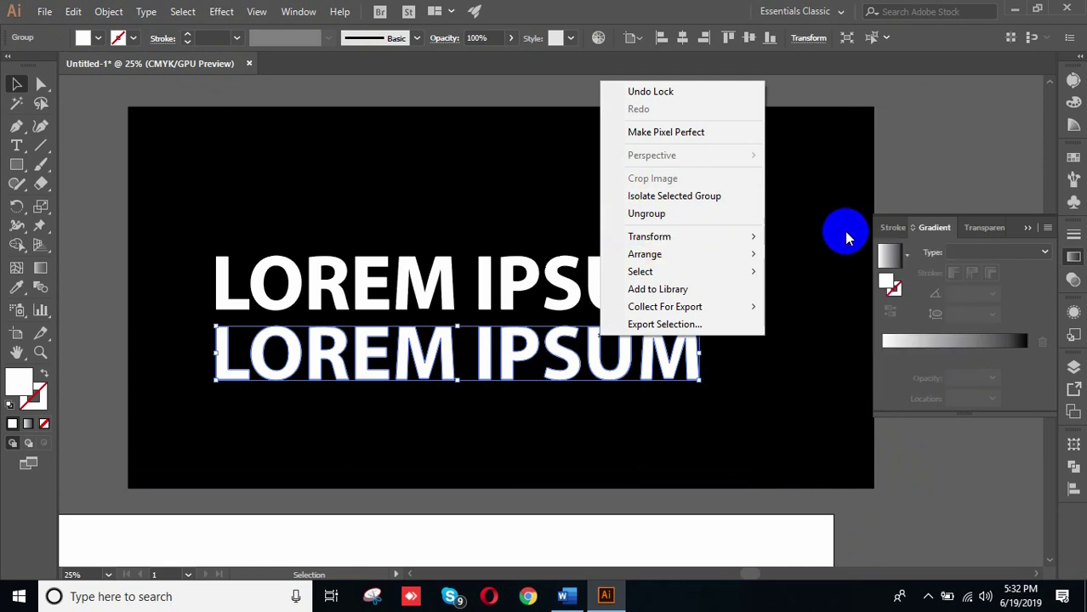
mouse_move(648, 240)
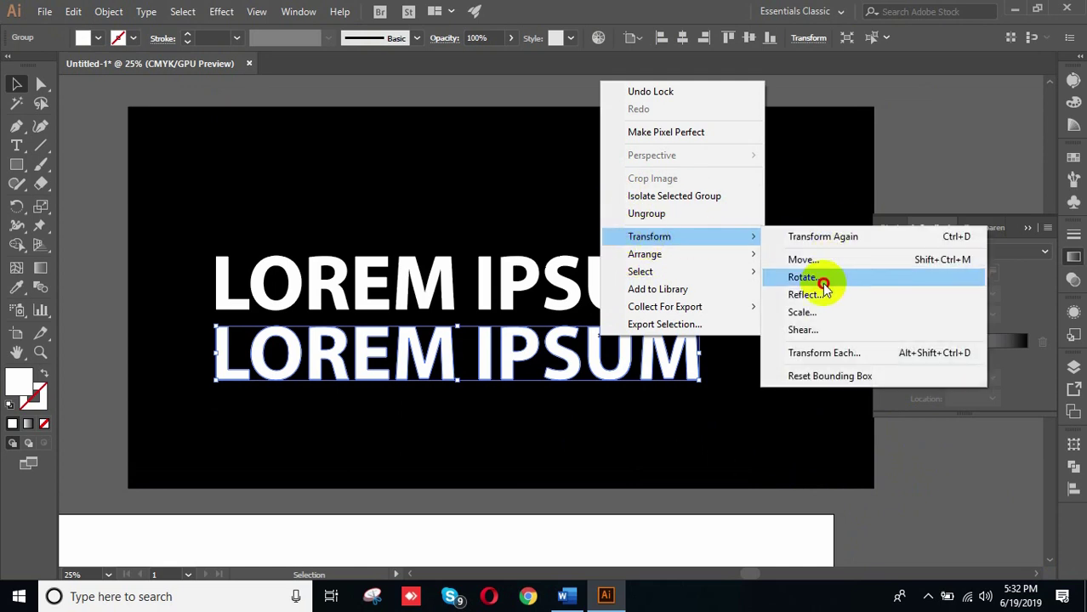
click(820, 293)
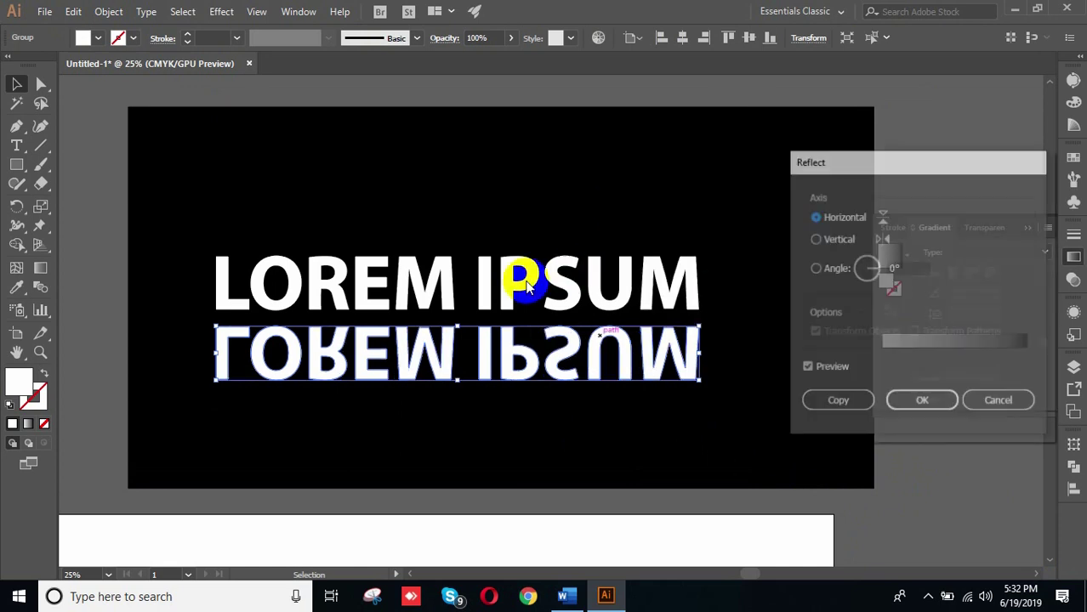
click(916, 404)
click(894, 509)
Step: Draw a white rectangle that completely covers the reflected LOREM IPSUM text
key(space)
drag(940, 511, 890, 451)
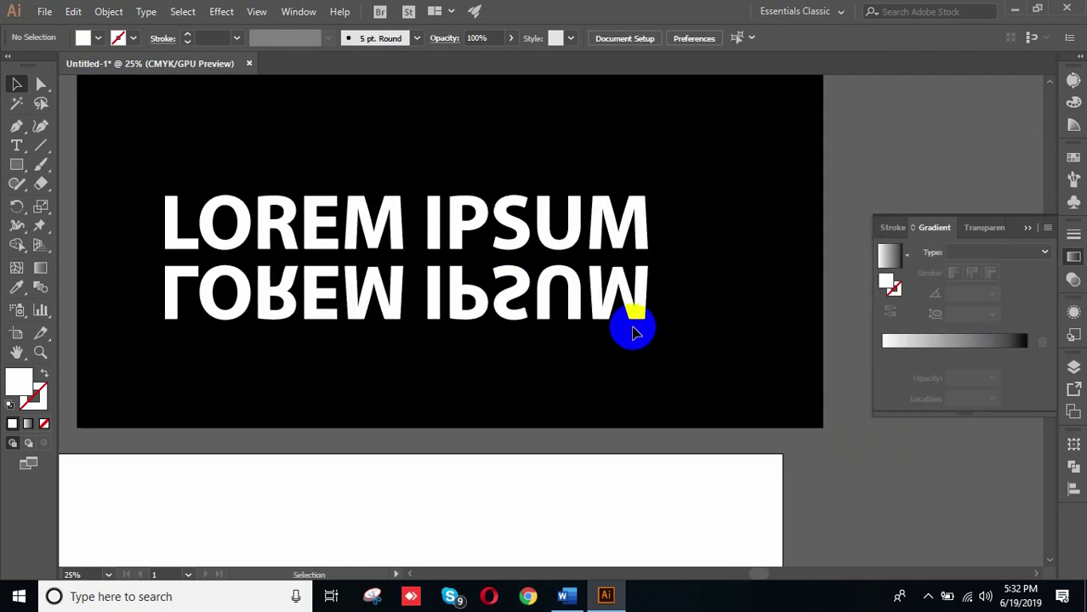
drag(18, 168, 122, 162)
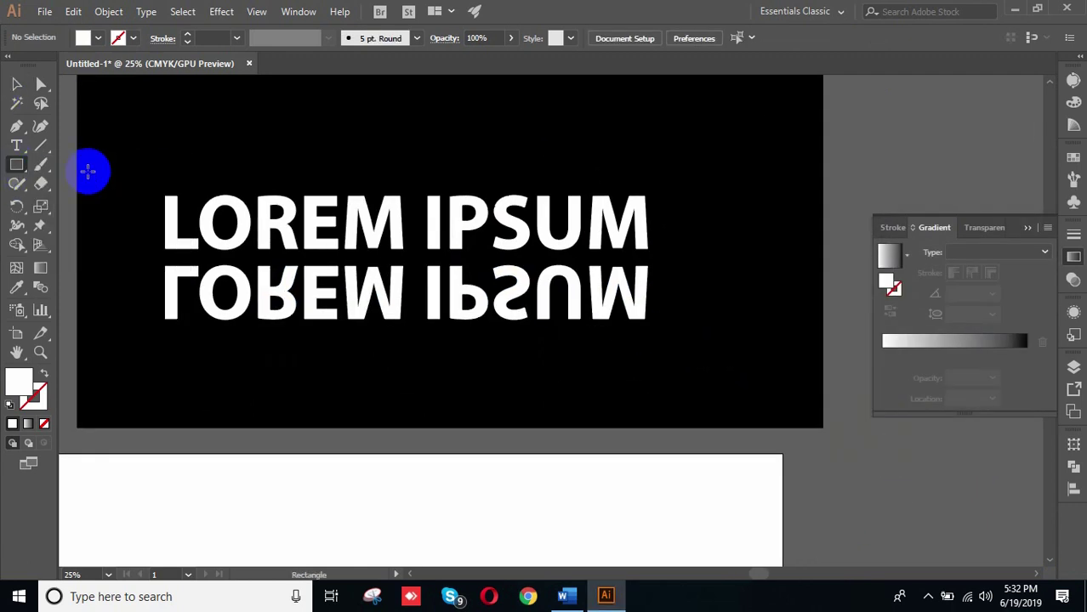
drag(155, 253, 656, 332)
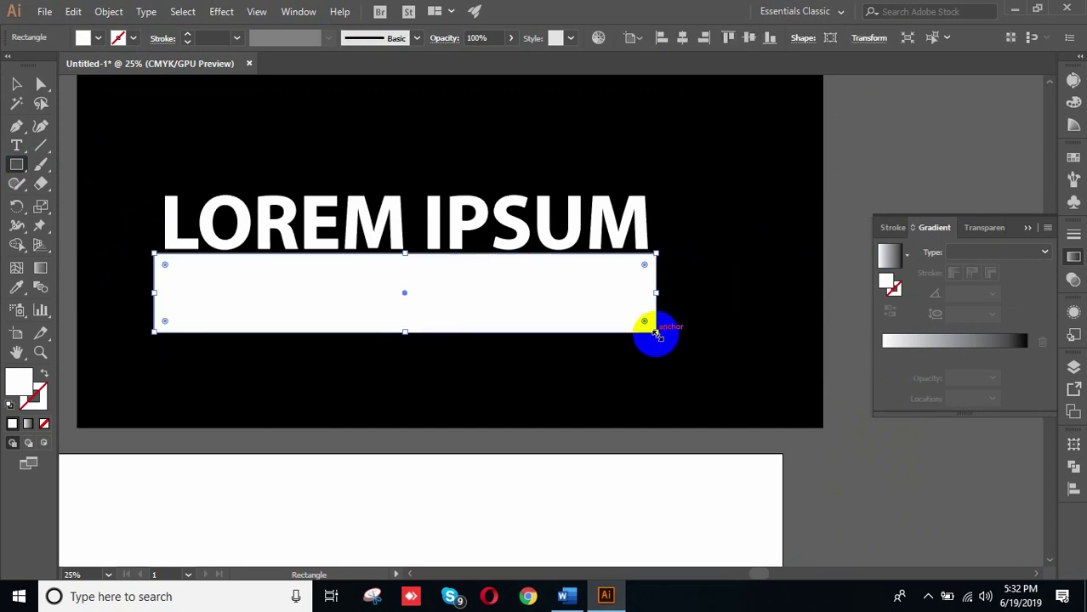
Step: Try to make an opacity mask from the plain white rectangle and the reflected text beneath it
click(20, 85)
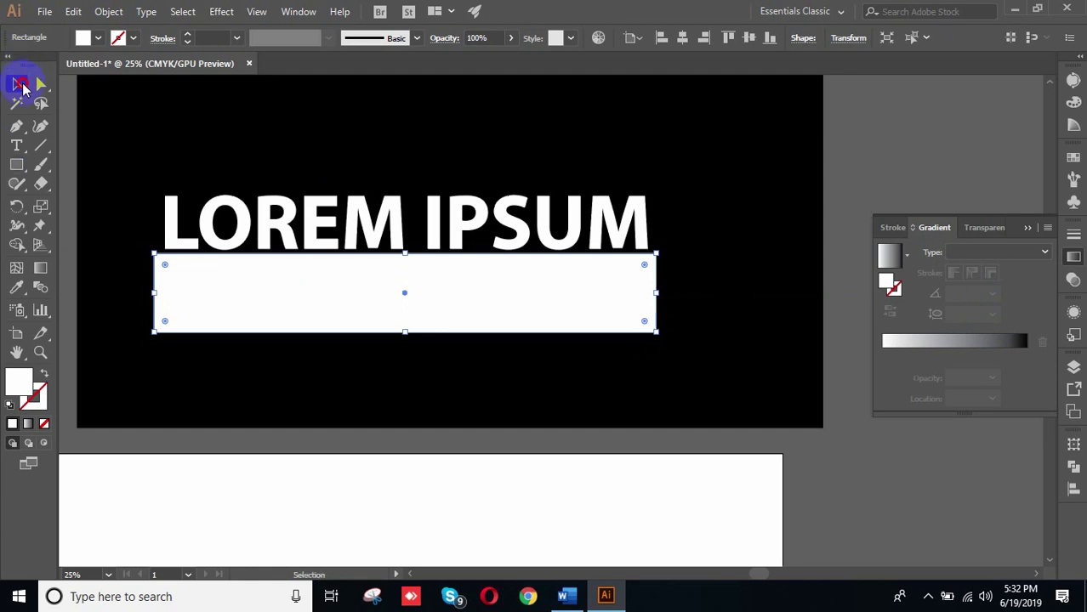
drag(126, 270, 401, 382)
click(387, 379)
drag(132, 278, 311, 327)
click(1073, 280)
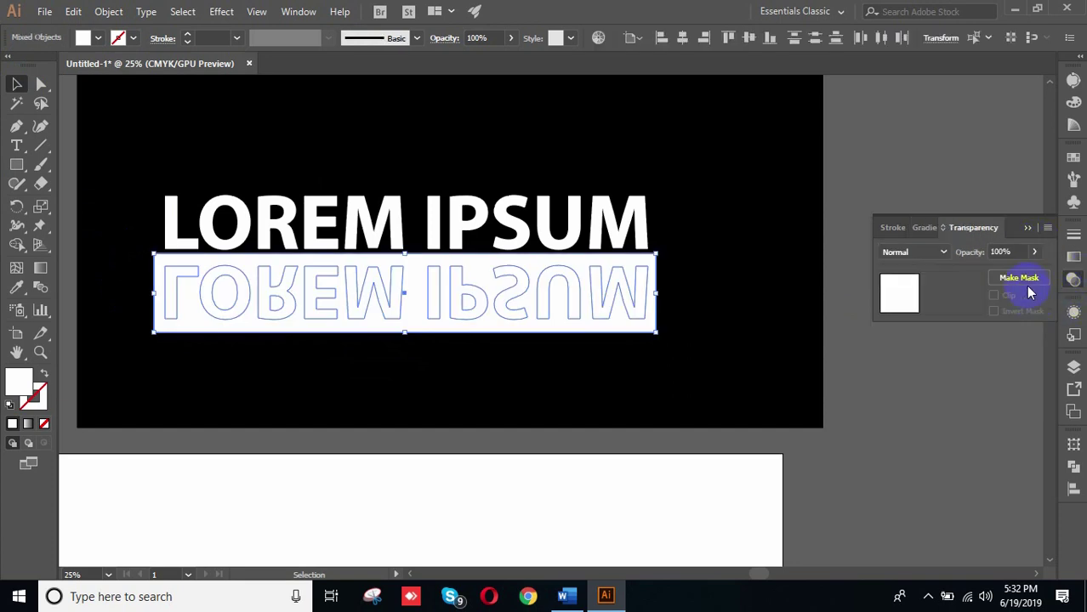
click(1020, 279)
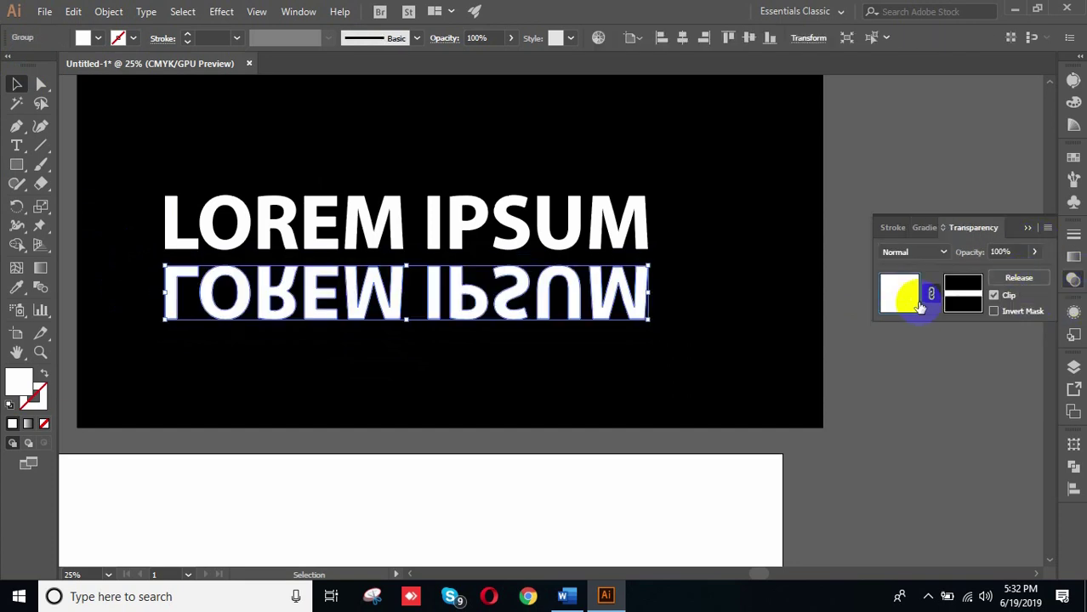
Step: Try a linear gradient fill on the masked reflected text and check the gradient angle options
click(29, 426)
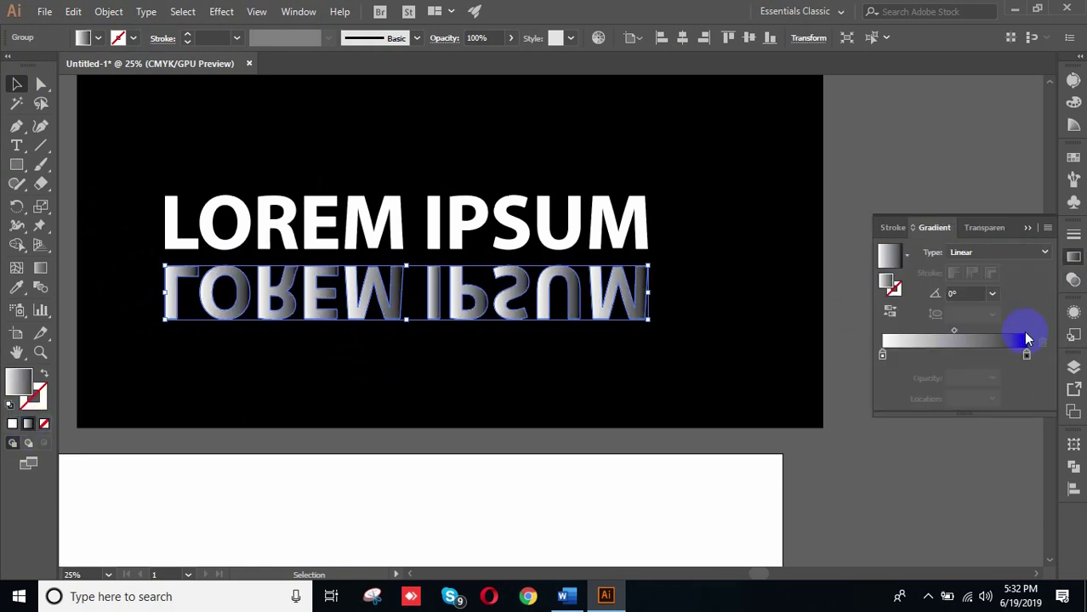
click(984, 254)
click(984, 254)
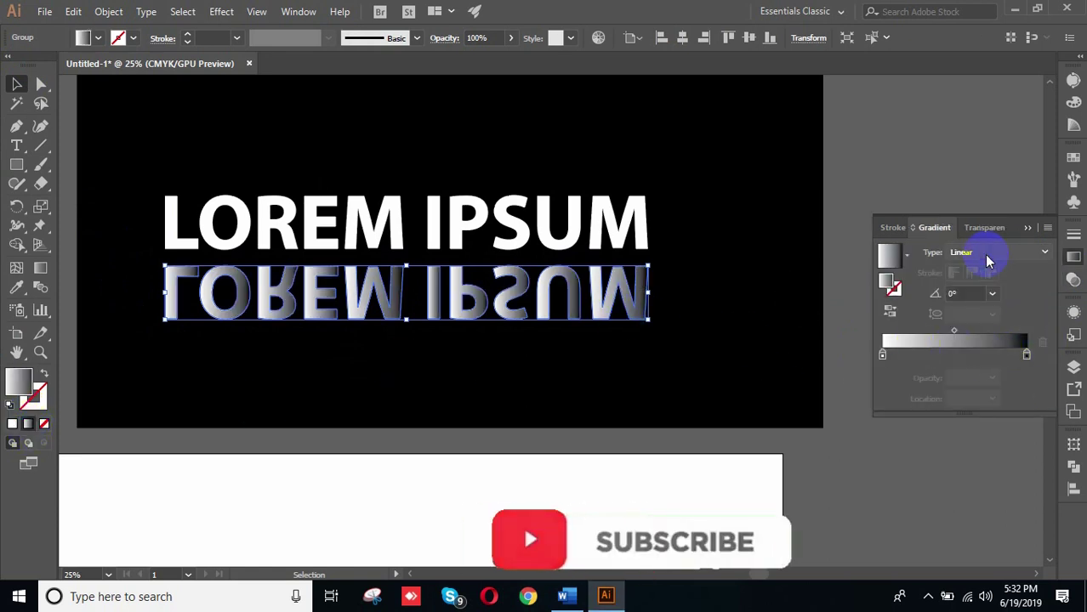
click(970, 293)
click(992, 295)
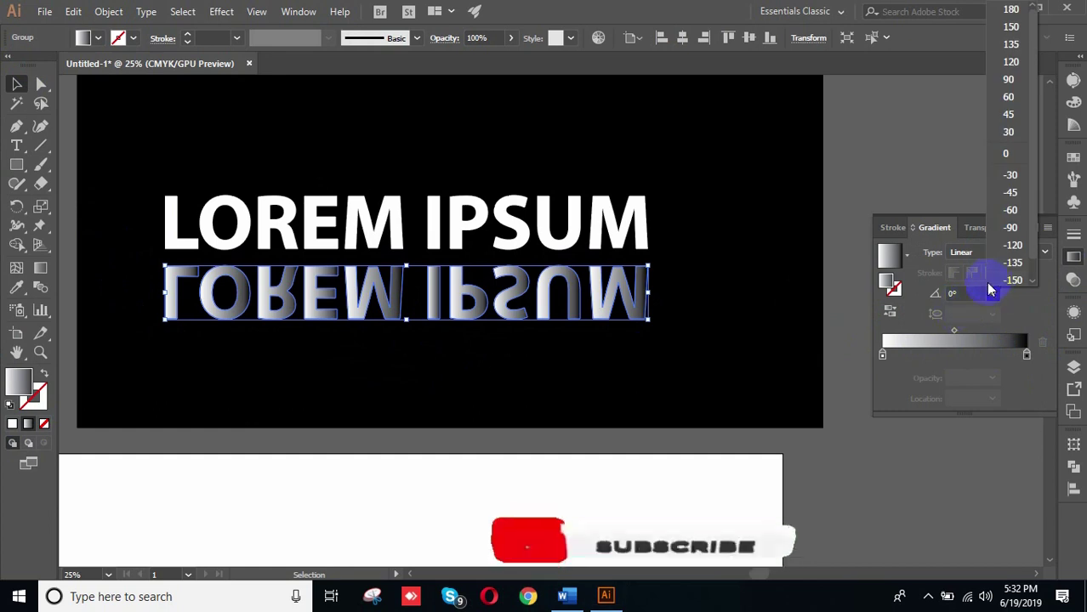
click(466, 360)
Step: Undo the gradient fill and the opacity mask on the reflected text
click(73, 11)
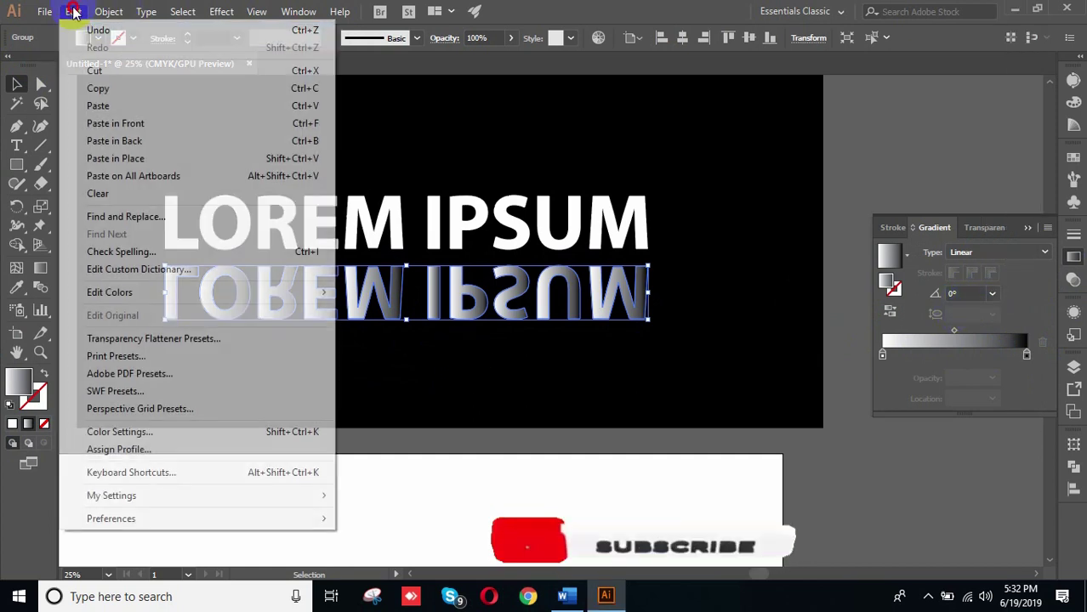
click(88, 31)
click(424, 382)
click(461, 301)
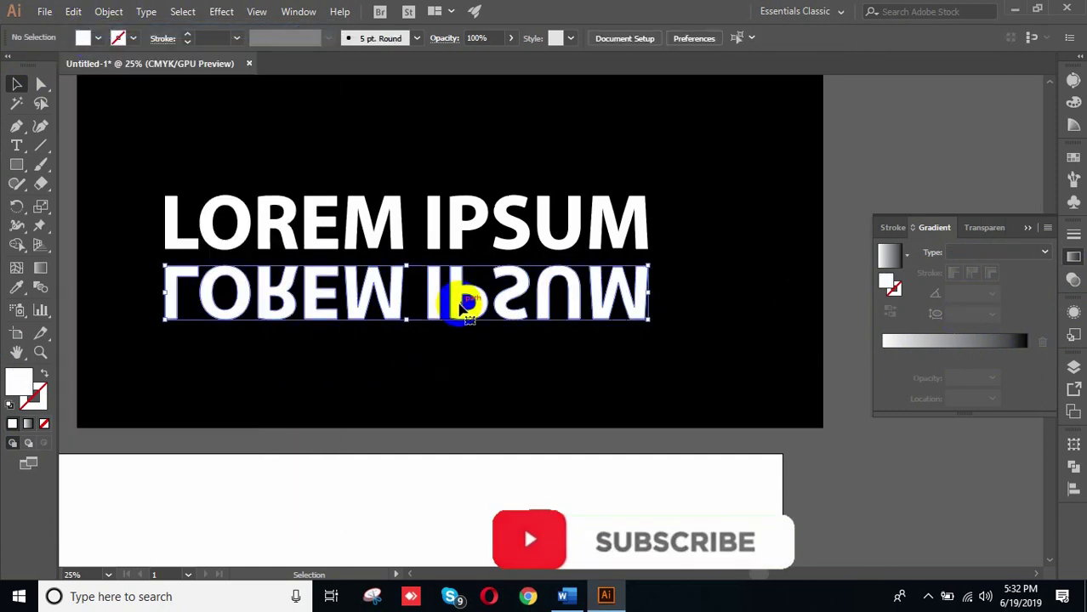
click(74, 13)
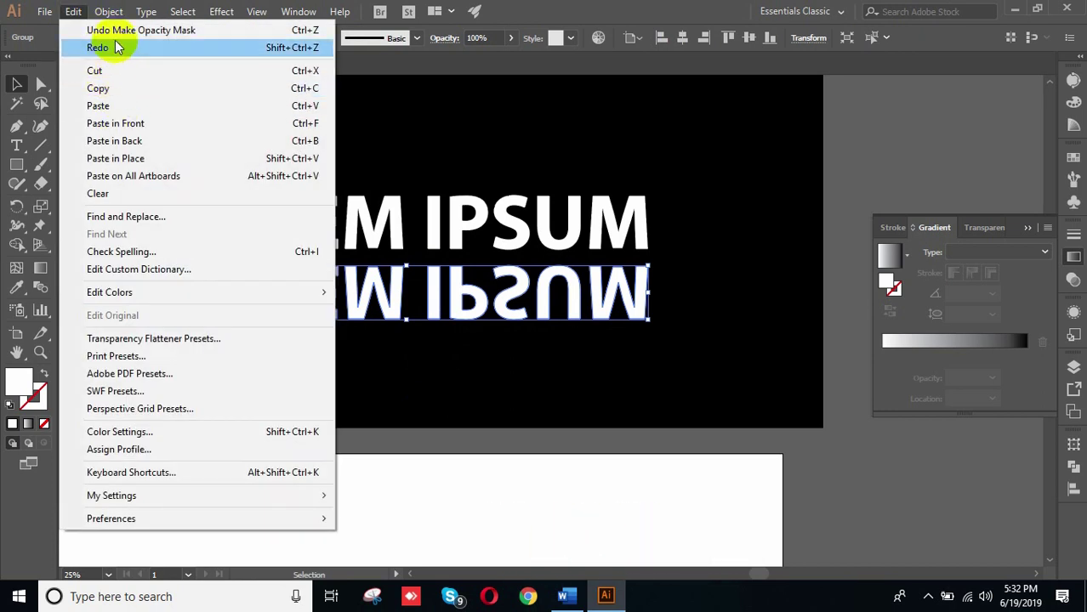
click(93, 30)
click(506, 372)
Step: Fill the rectangle covering the reflected text with a white-to-black linear gradient at an angle of -90° and deselect it
click(497, 328)
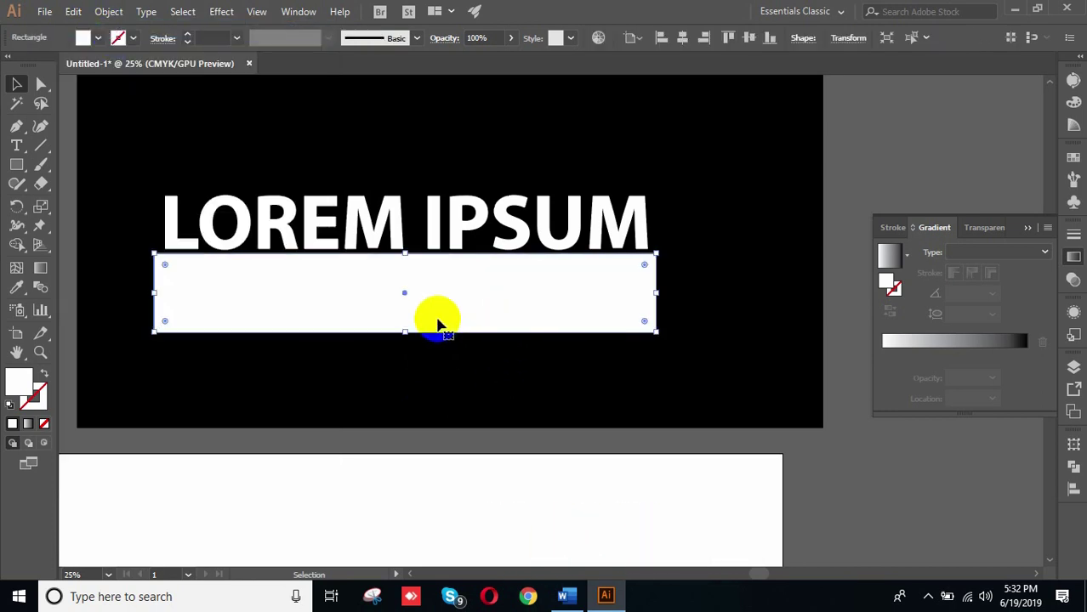
click(29, 423)
click(497, 366)
click(500, 320)
click(988, 255)
click(989, 257)
click(993, 294)
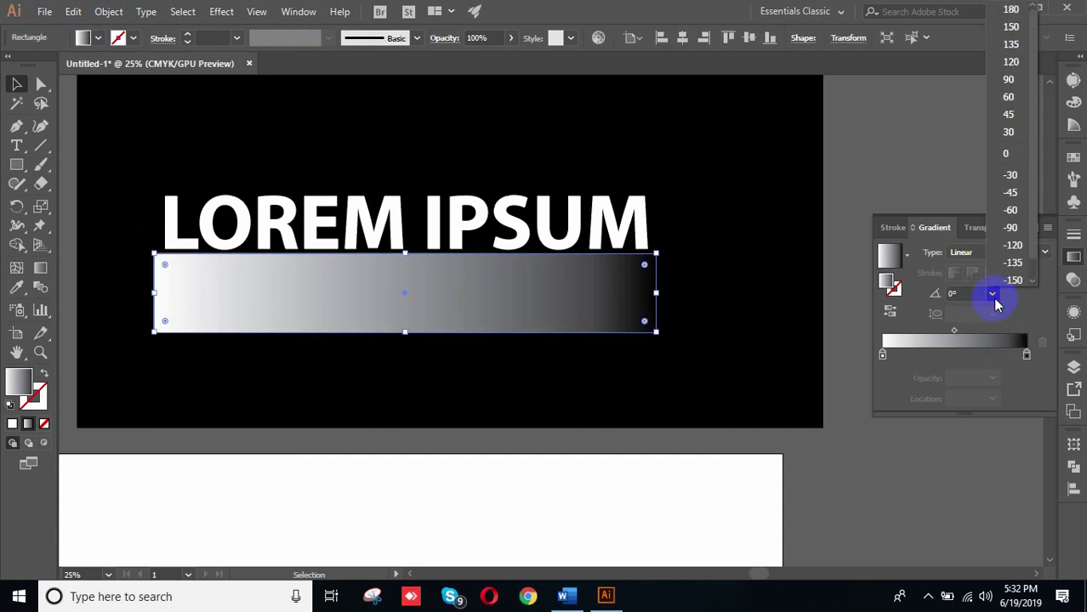
click(1012, 228)
click(251, 348)
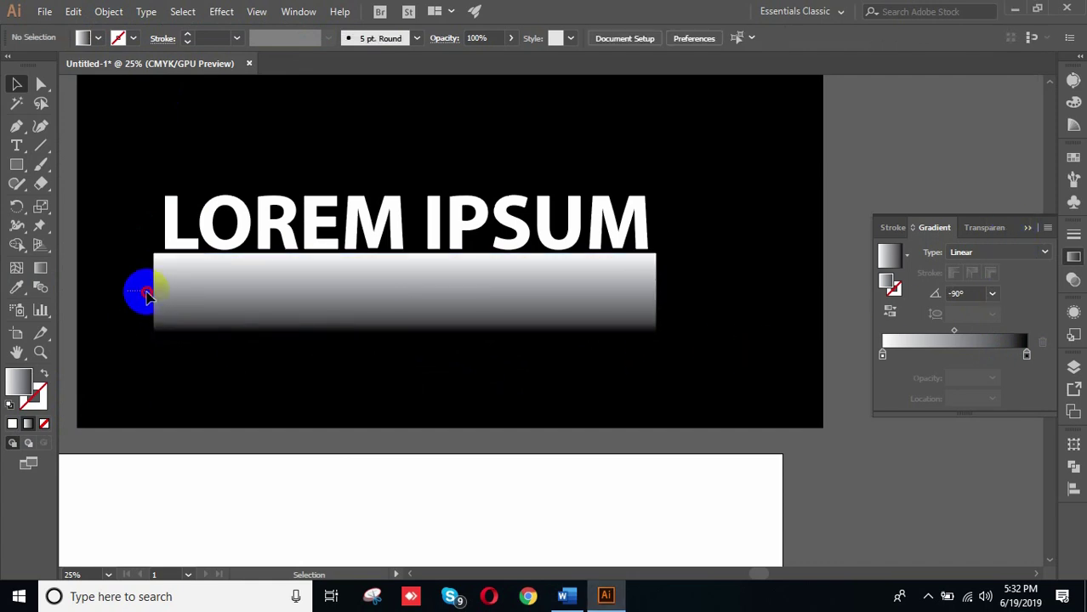
Step: Make an opacity mask from the white-to-black gradient rectangle and the reflected text beneath it, and deselect it
drag(127, 290, 408, 334)
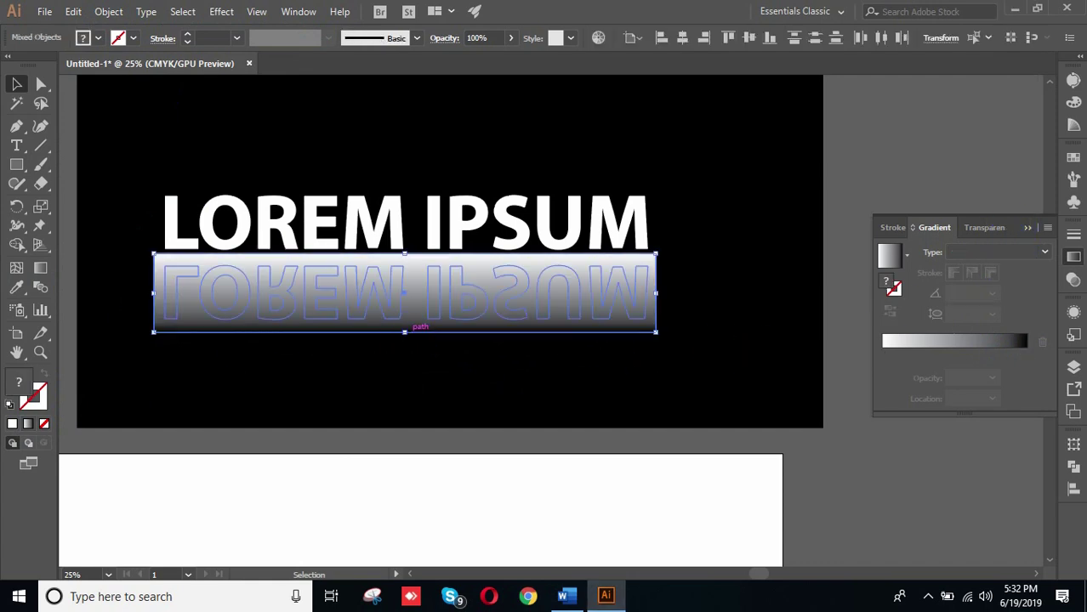
click(1074, 278)
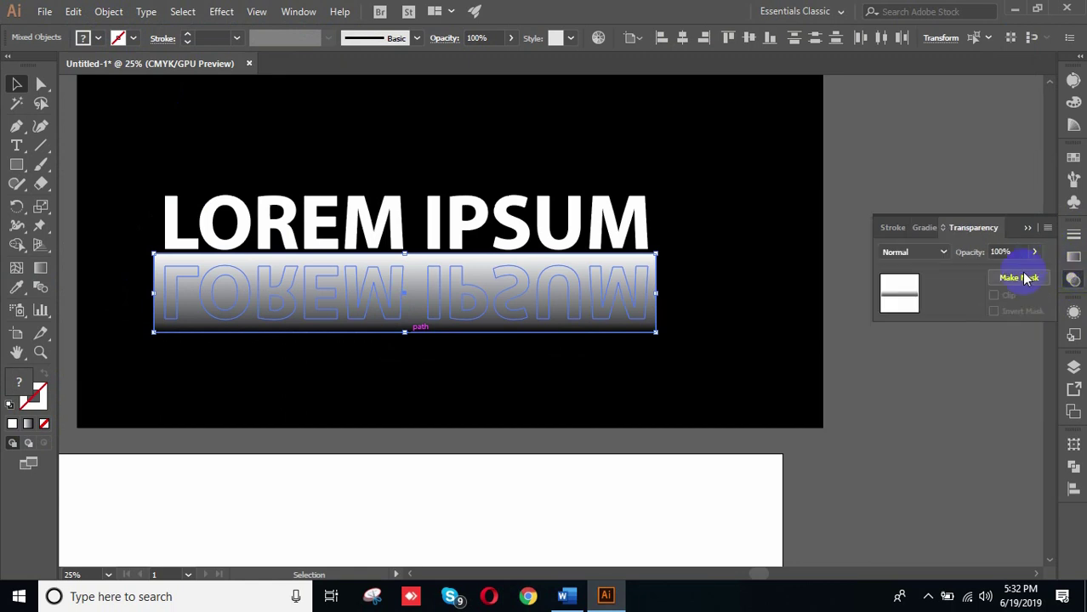
click(1021, 281)
click(514, 354)
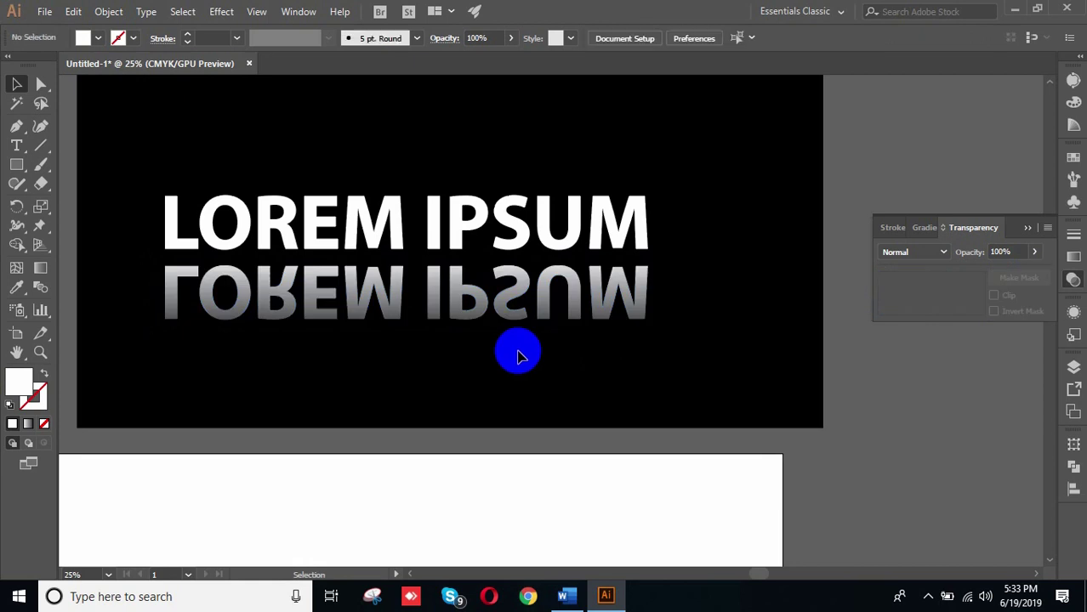
Step: Edit the opacity mask of the reflected text, moving and stretching its gradient rectangle upward so the reflection's lower part fades out
click(453, 317)
click(963, 294)
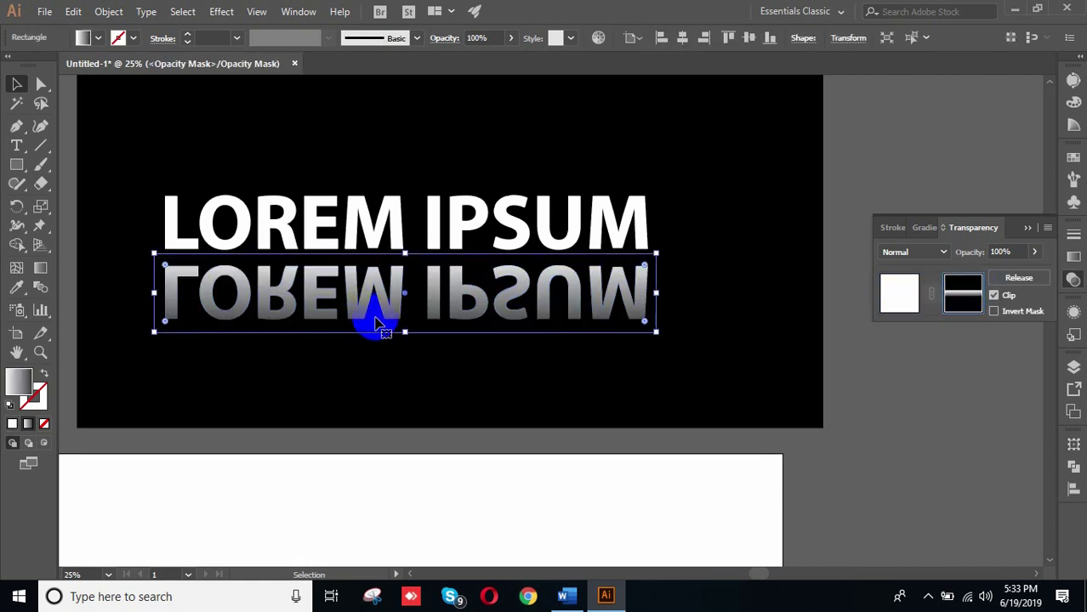
drag(407, 333, 410, 312)
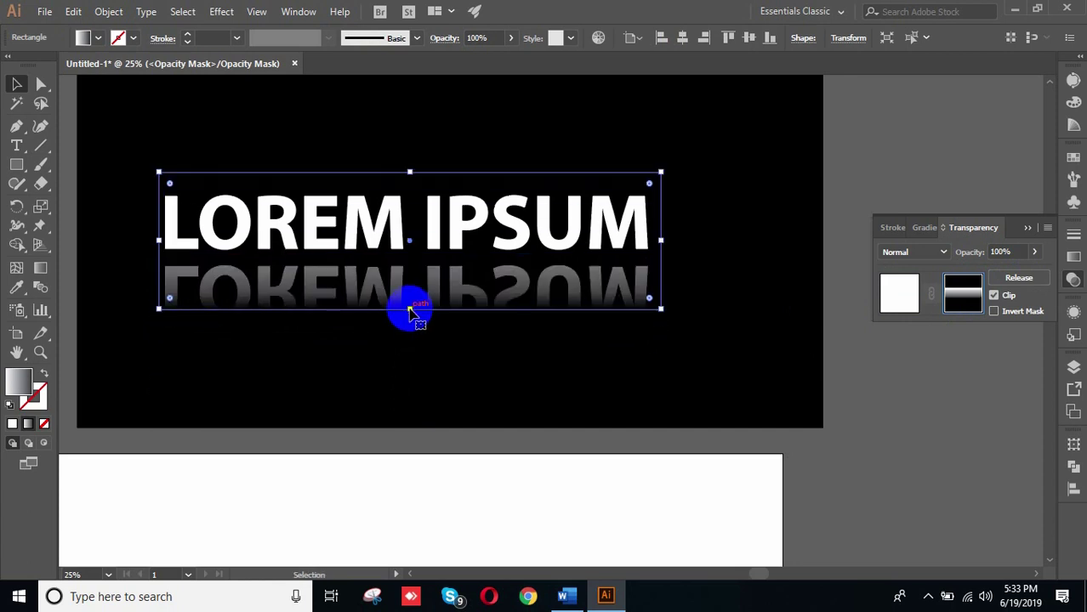
drag(410, 309, 412, 322)
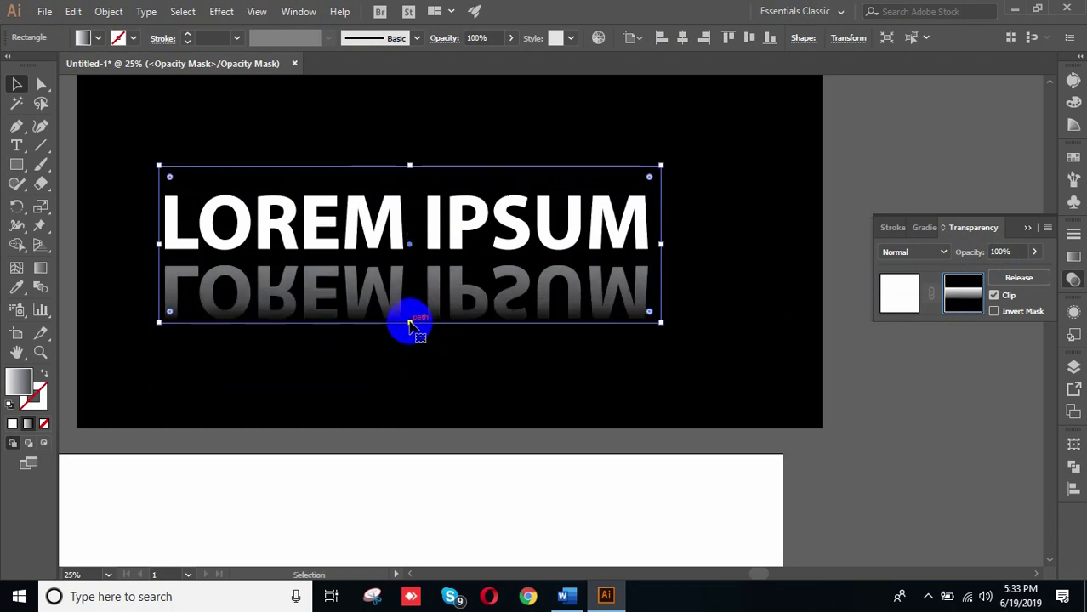
drag(410, 165, 410, 104)
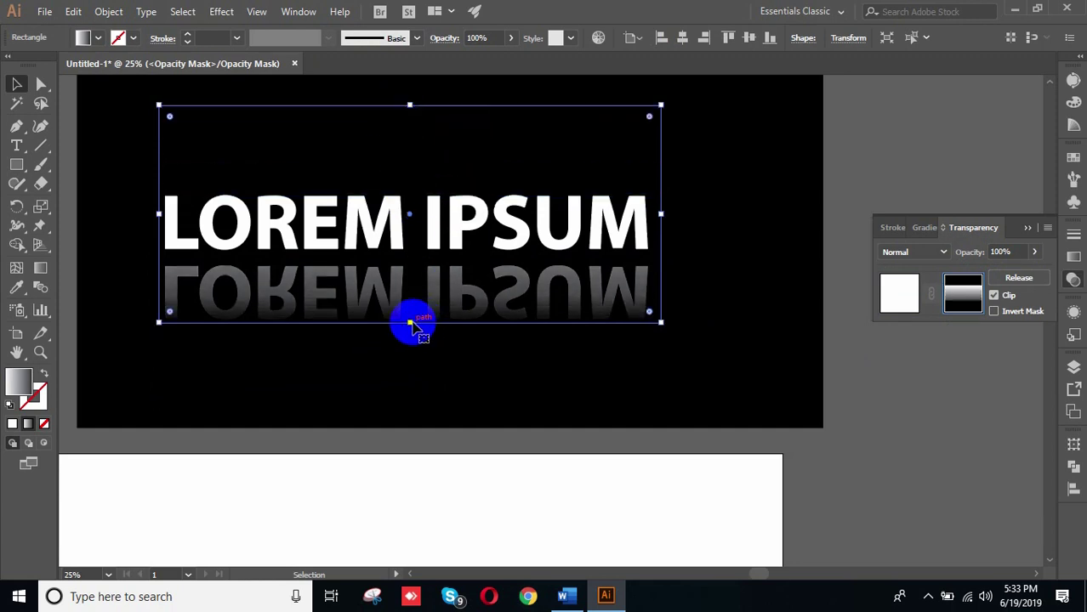
drag(409, 325, 409, 308)
click(415, 349)
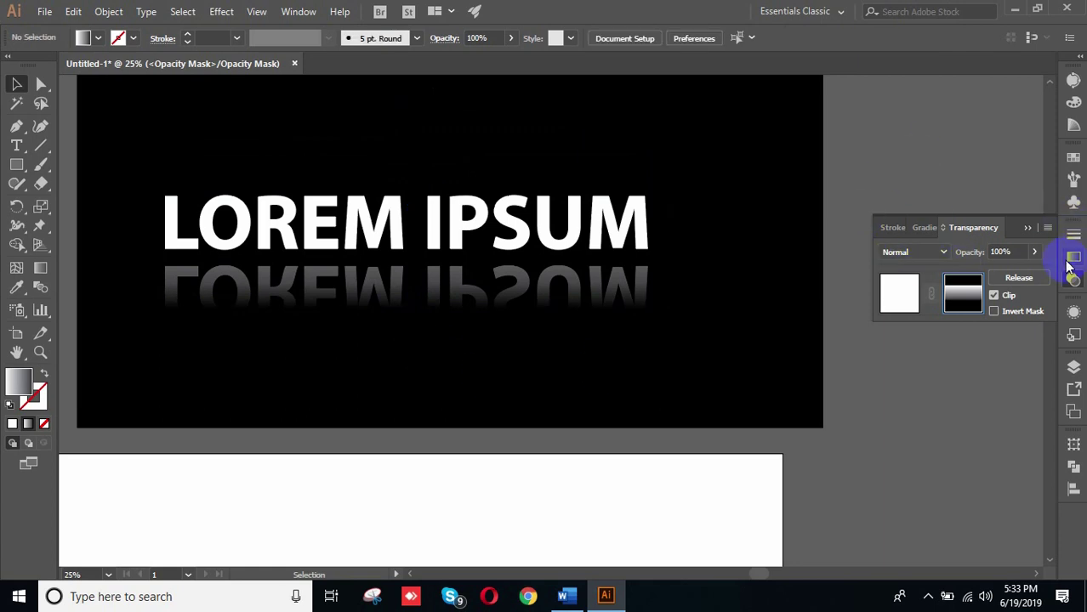
Step: Examine the white text and its fading reflection on the black background in full screen, and restore the normal screen mode
click(1071, 287)
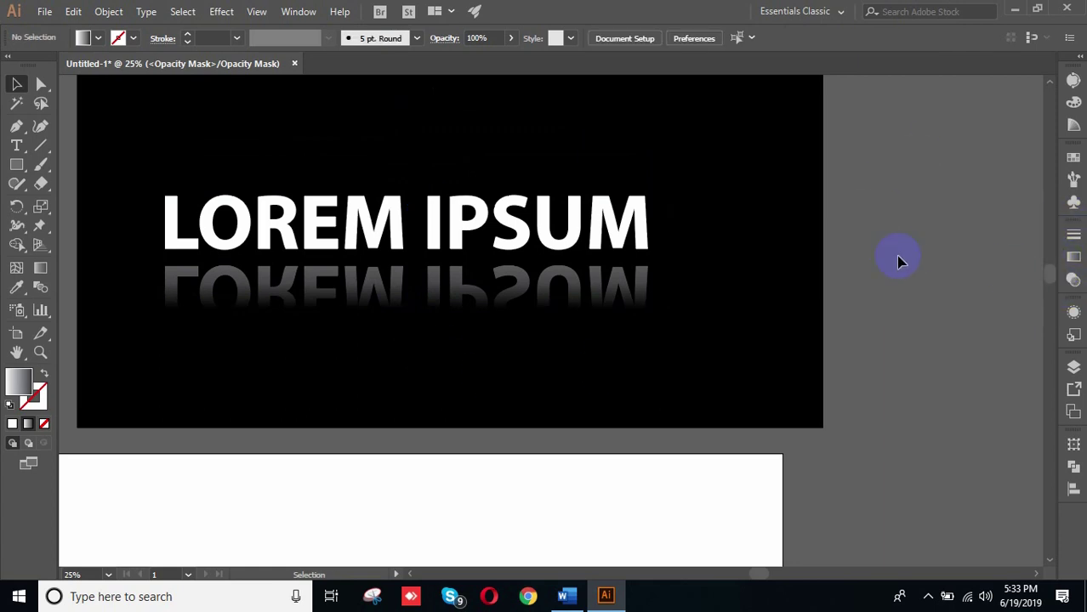
key(f)
key(f)
key(space)
drag(275, 170, 563, 227)
scroll(940, 192, up, 2)
key(space)
drag(441, 259, 722, 278)
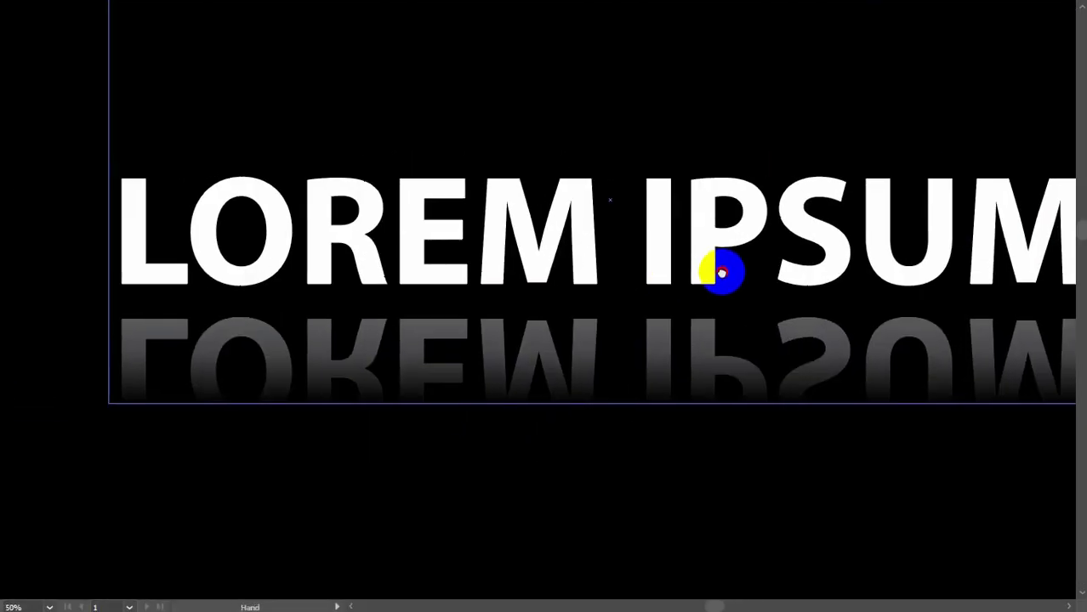
scroll(12, 328, down, 1)
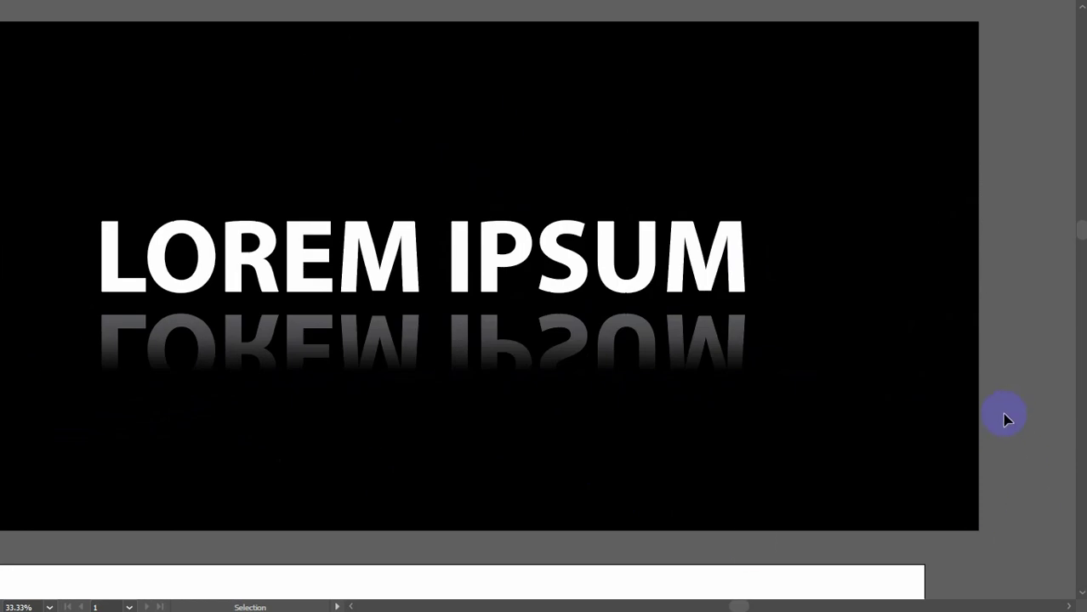
click(704, 345)
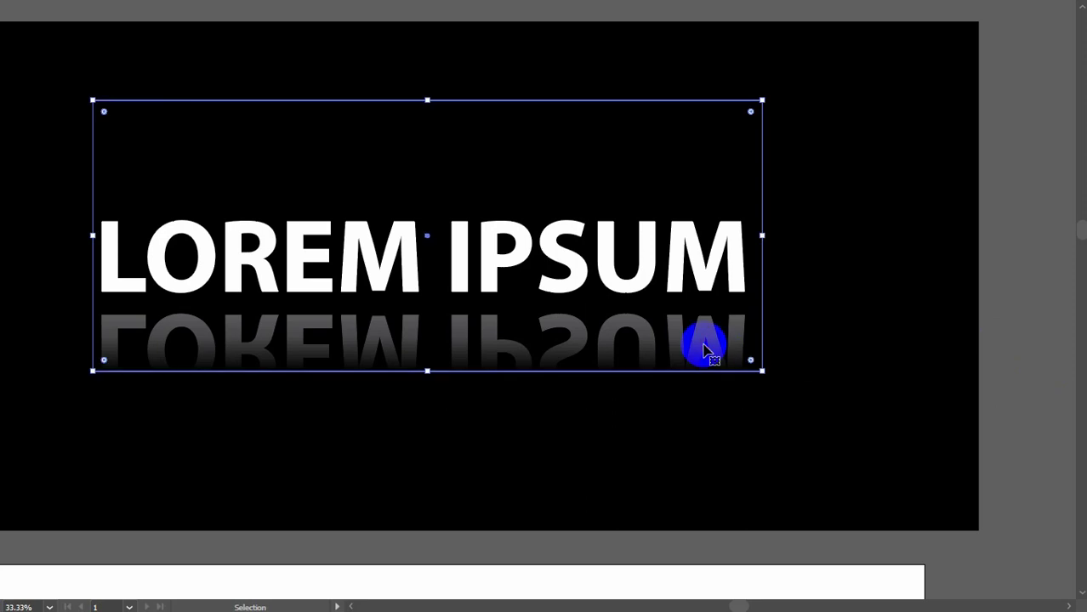
click(825, 267)
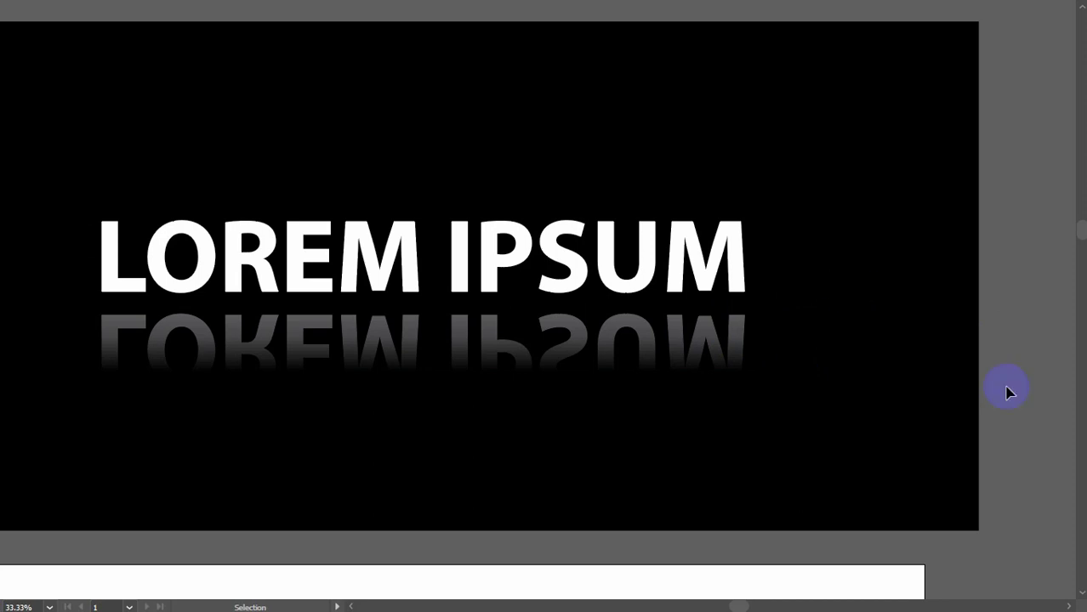
mouse_move(8, 8)
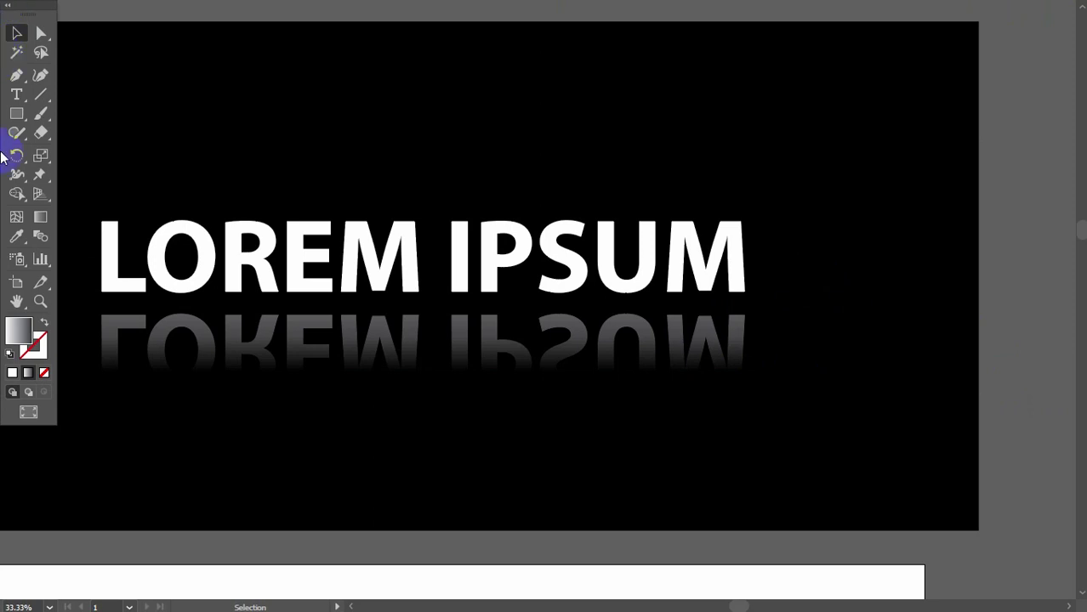
click(481, 371)
click(481, 425)
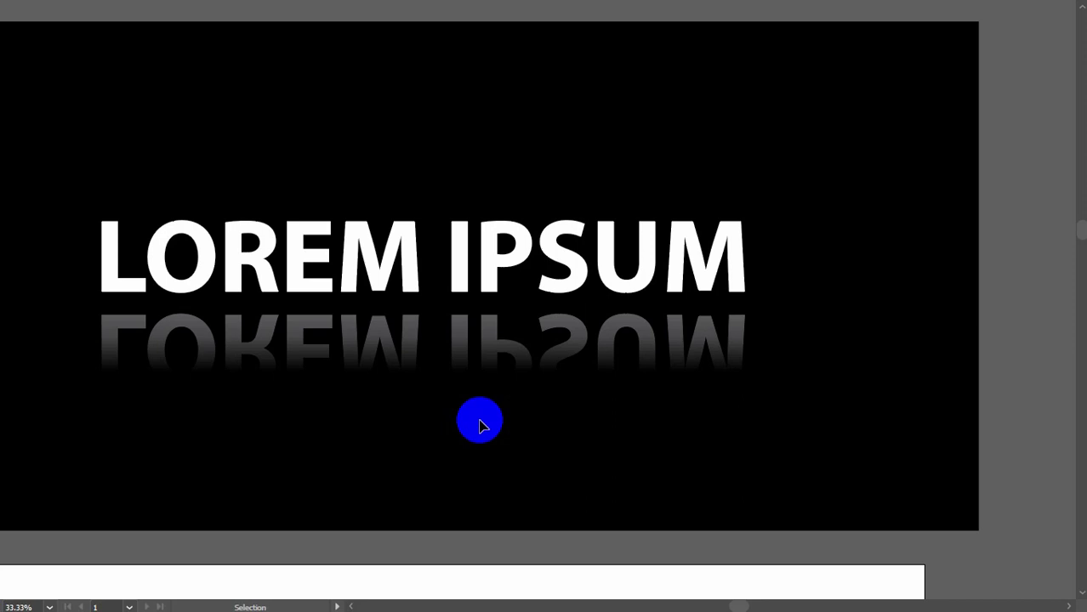
click(602, 338)
scroll(738, 401, down, 2)
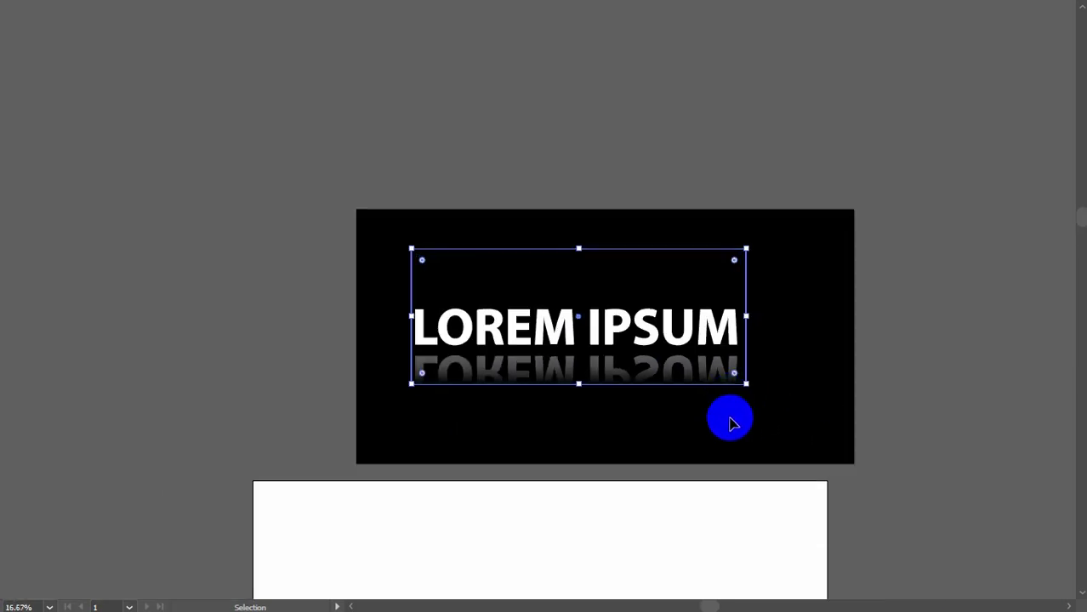
key(f)
key(f)
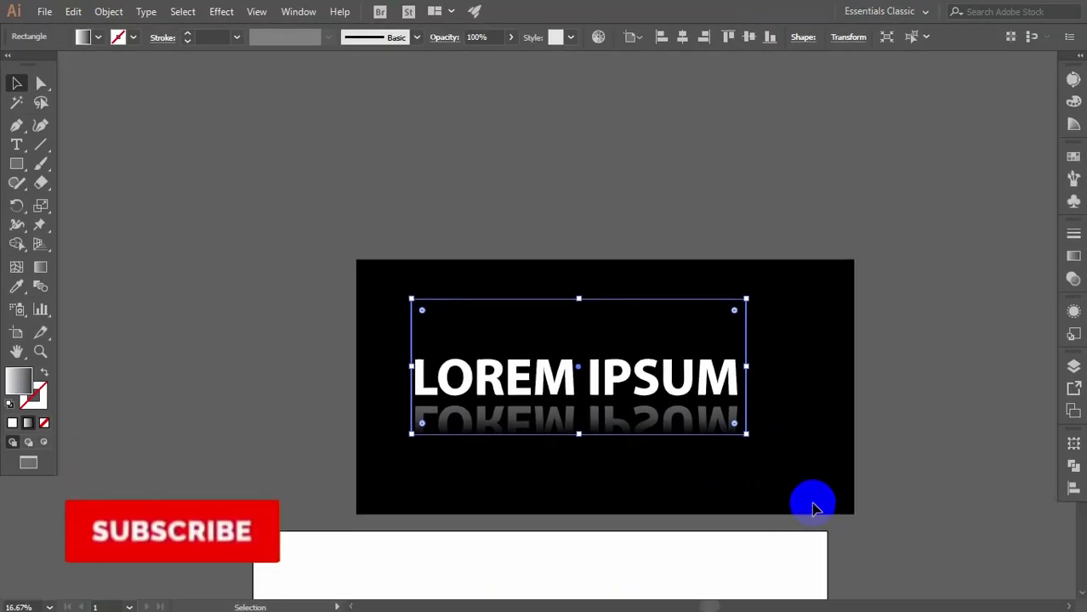
key(f)
key(f)
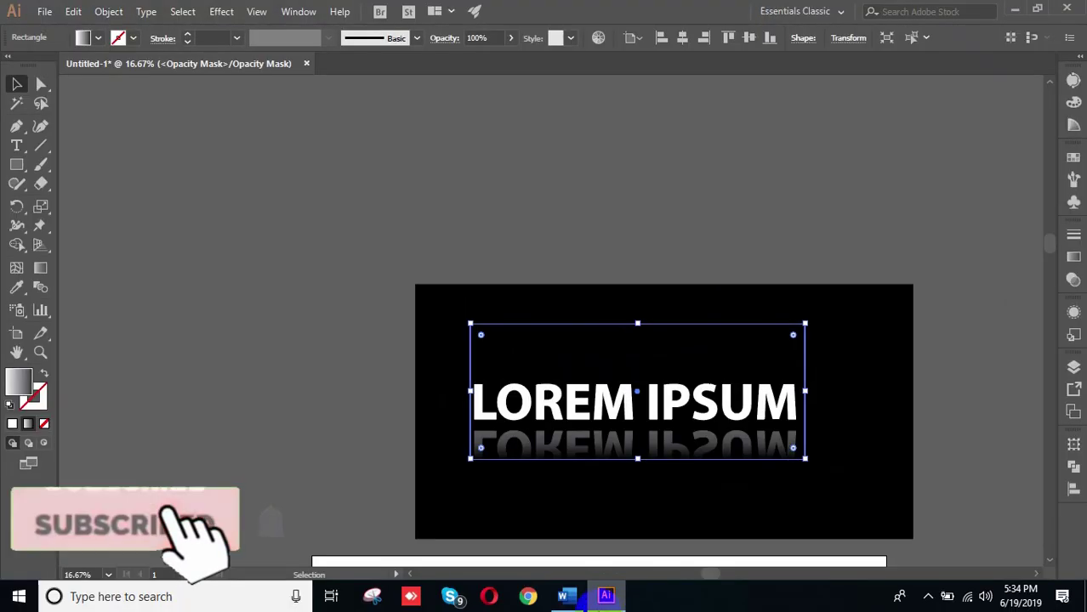
Step: Switch to Word to check the Class # 11 topics in the course outline, and return to Illustrator
click(568, 597)
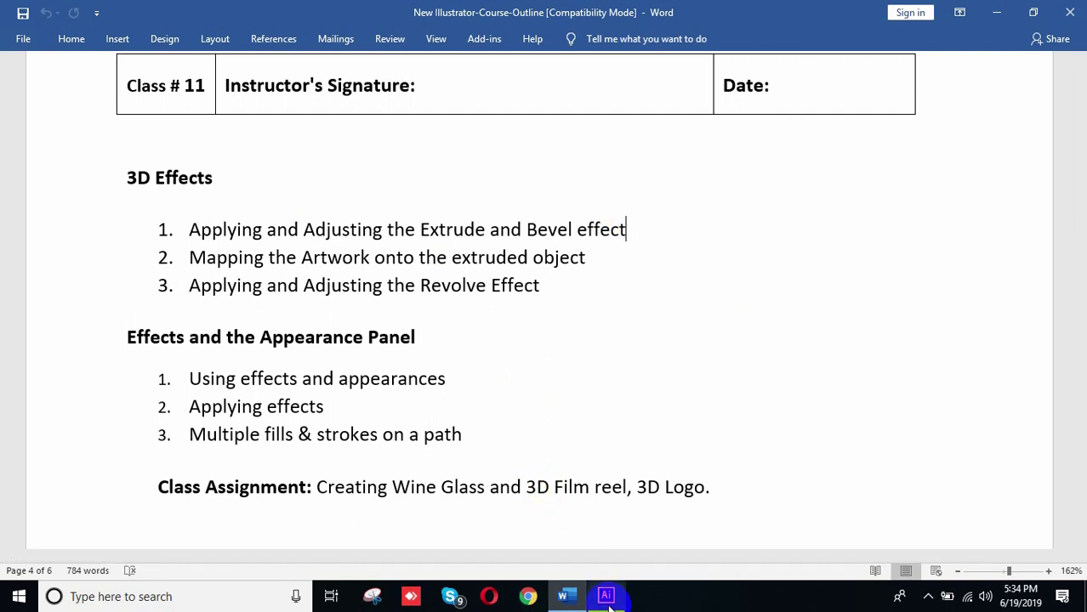
mouse_move(607, 595)
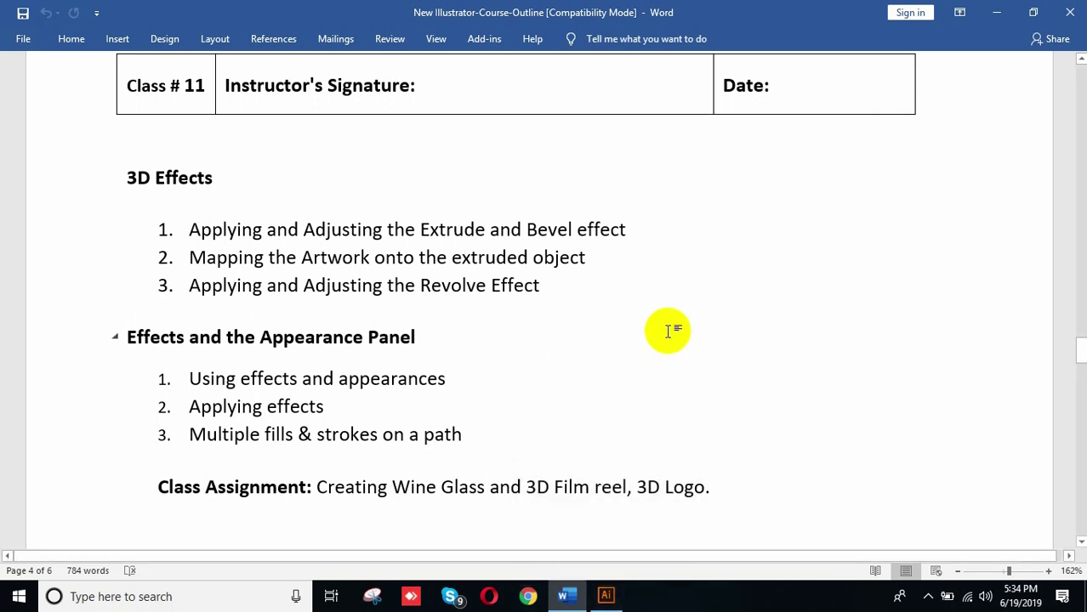
click(606, 596)
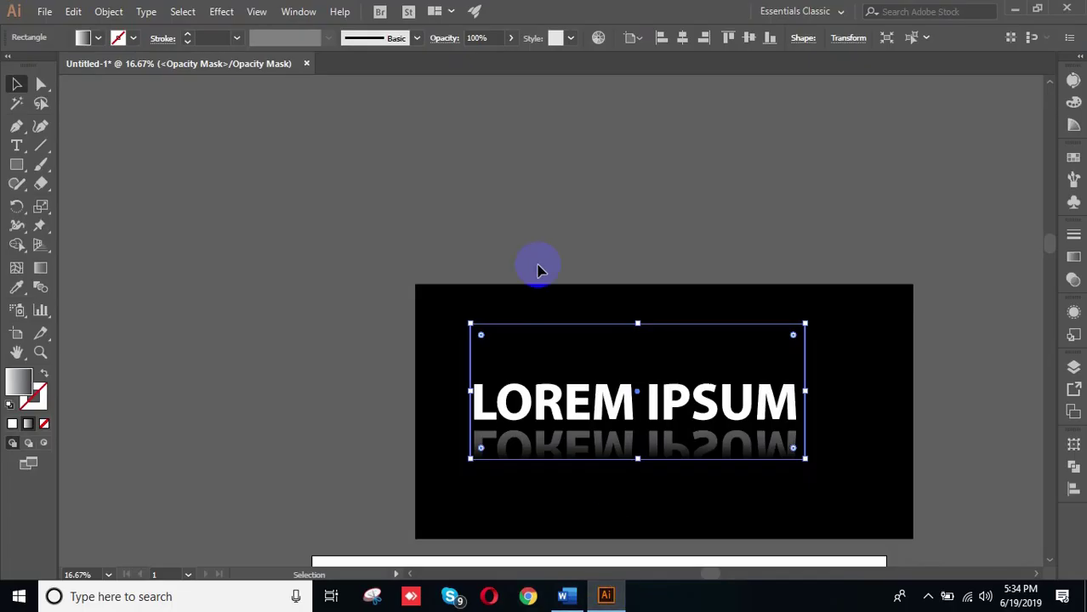
Step: Leave opacity mask editing and fill the upright LOREM IPSUM text with red
click(272, 227)
drag(930, 361, 760, 248)
scroll(631, 204, up, 2)
drag(713, 313, 857, 255)
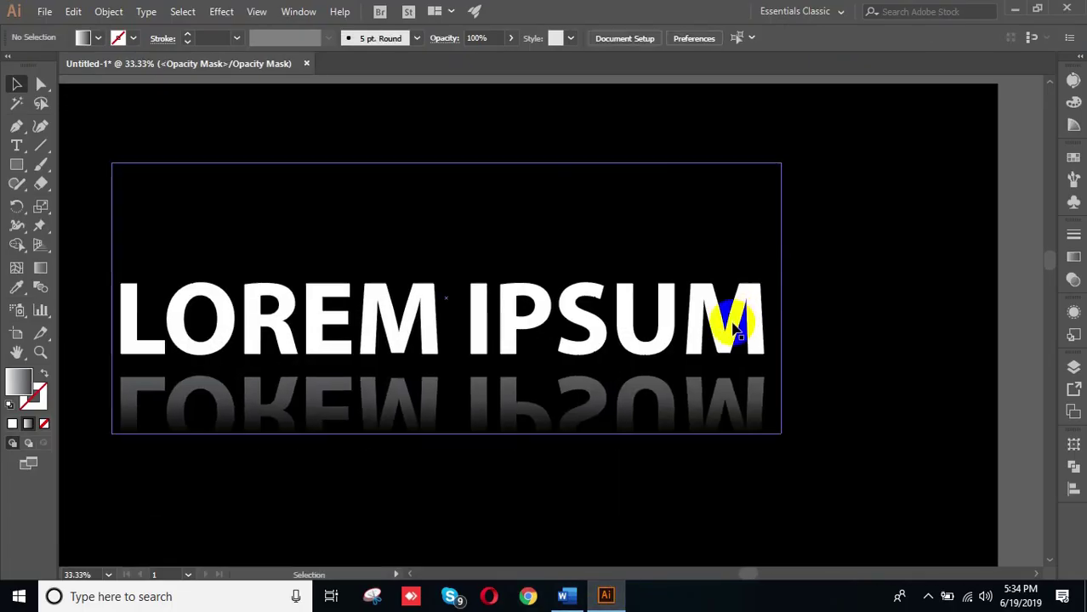
click(734, 323)
click(1074, 283)
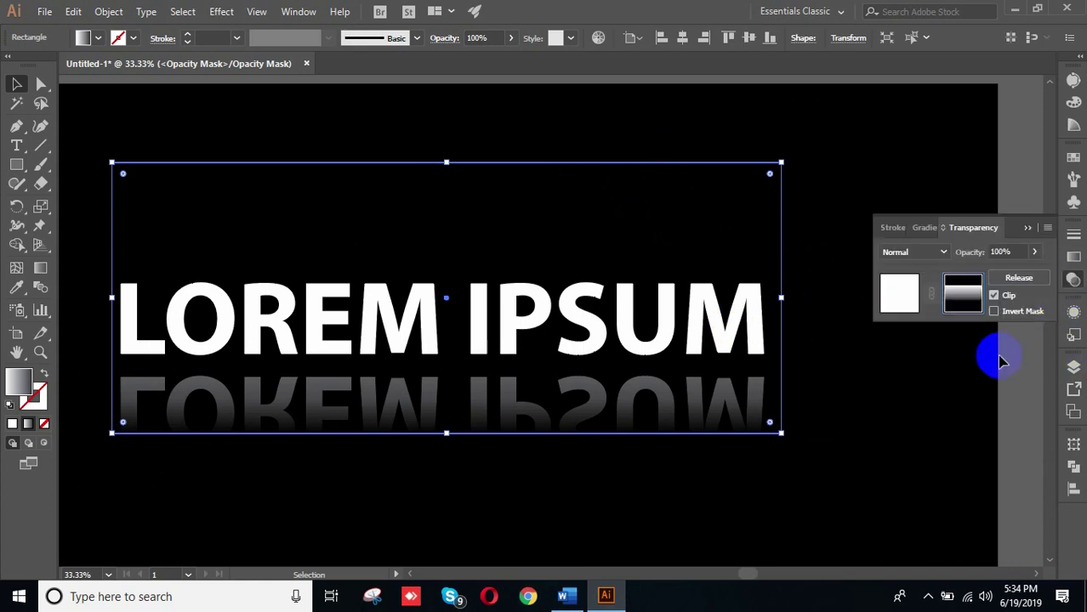
click(893, 304)
click(770, 351)
click(760, 348)
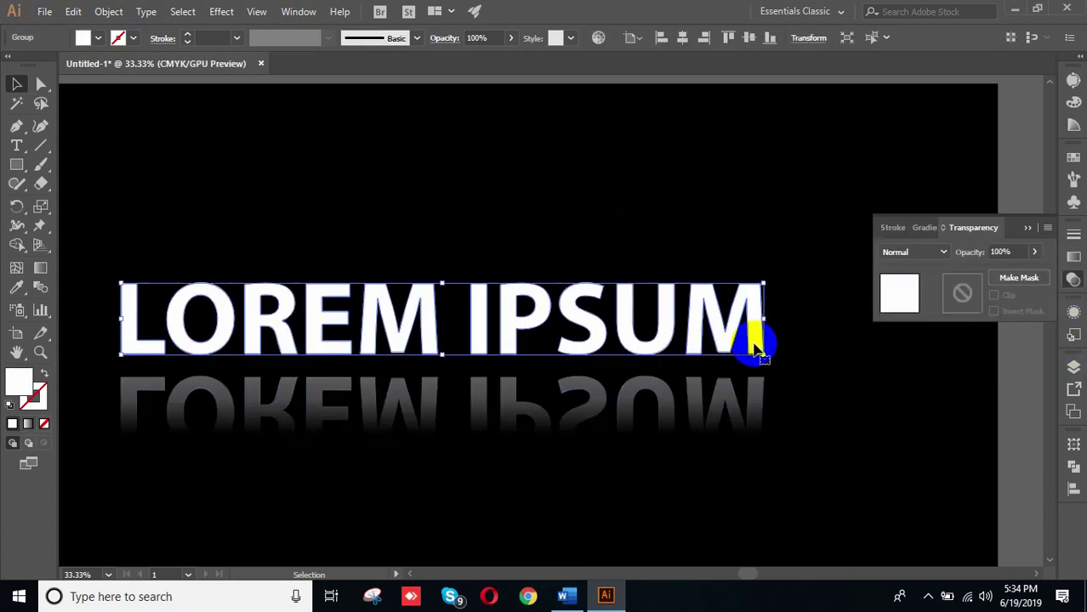
click(82, 37)
click(53, 65)
click(594, 251)
click(829, 467)
Step: Fill the masked reflected text with the same red as the upright text and deselect it
click(752, 402)
key(space)
drag(843, 462, 844, 389)
click(324, 460)
click(320, 340)
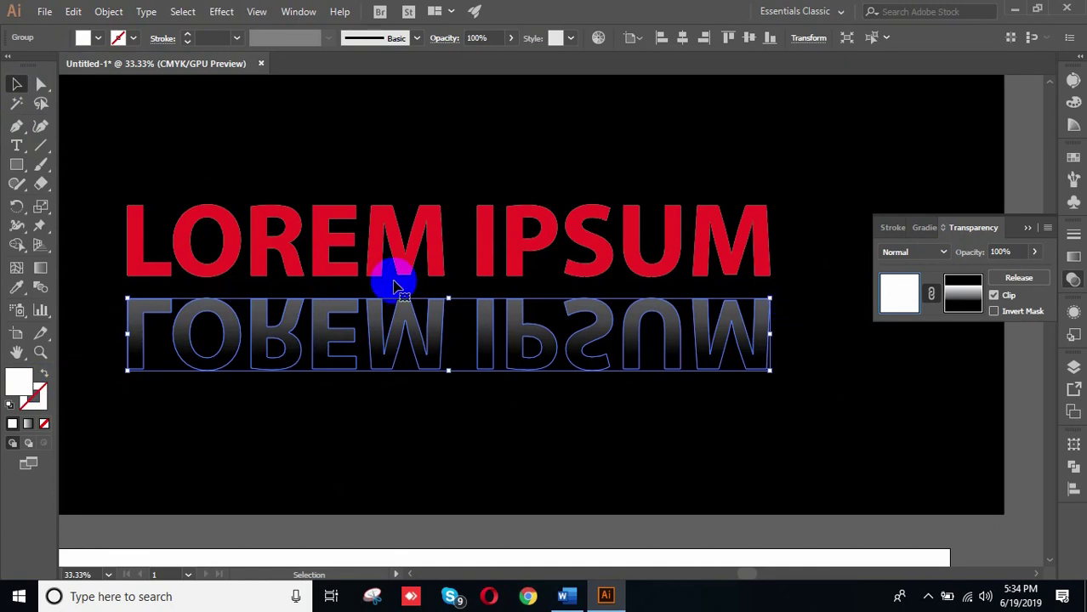
click(94, 40)
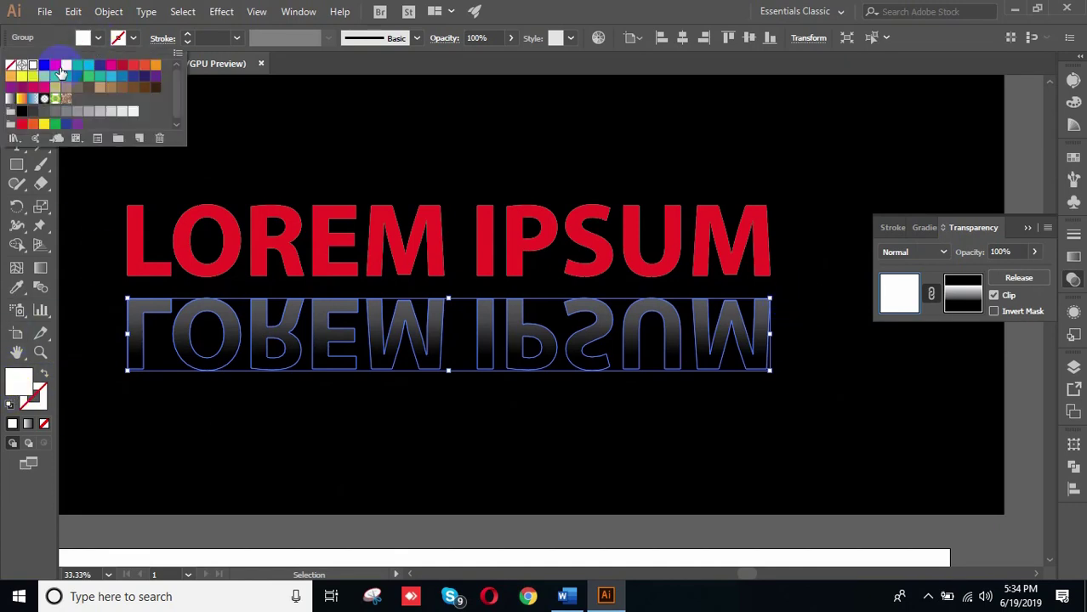
click(57, 69)
click(362, 393)
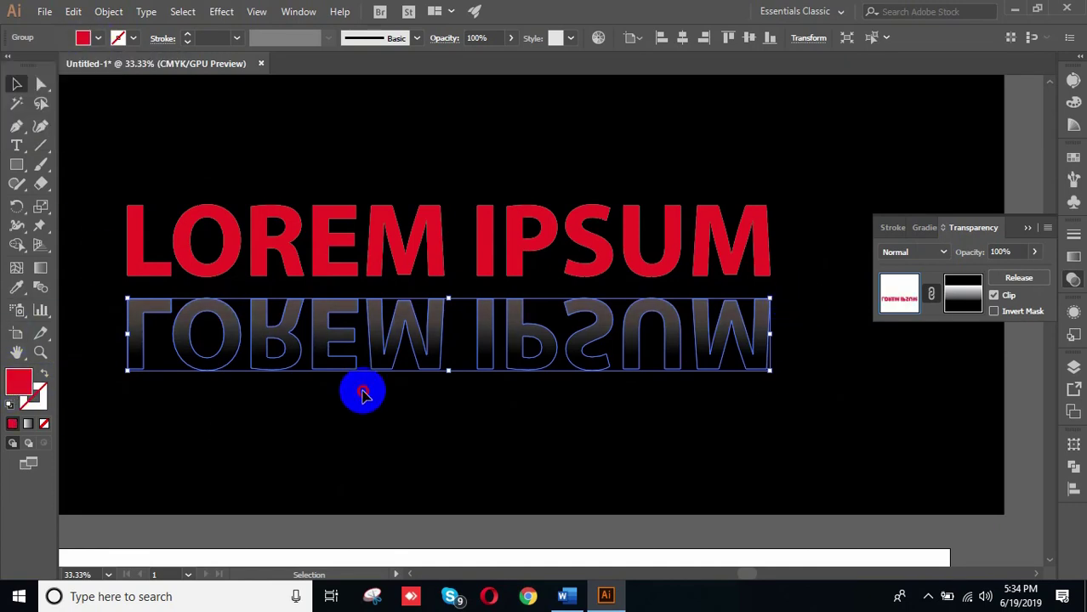
click(363, 393)
click(384, 353)
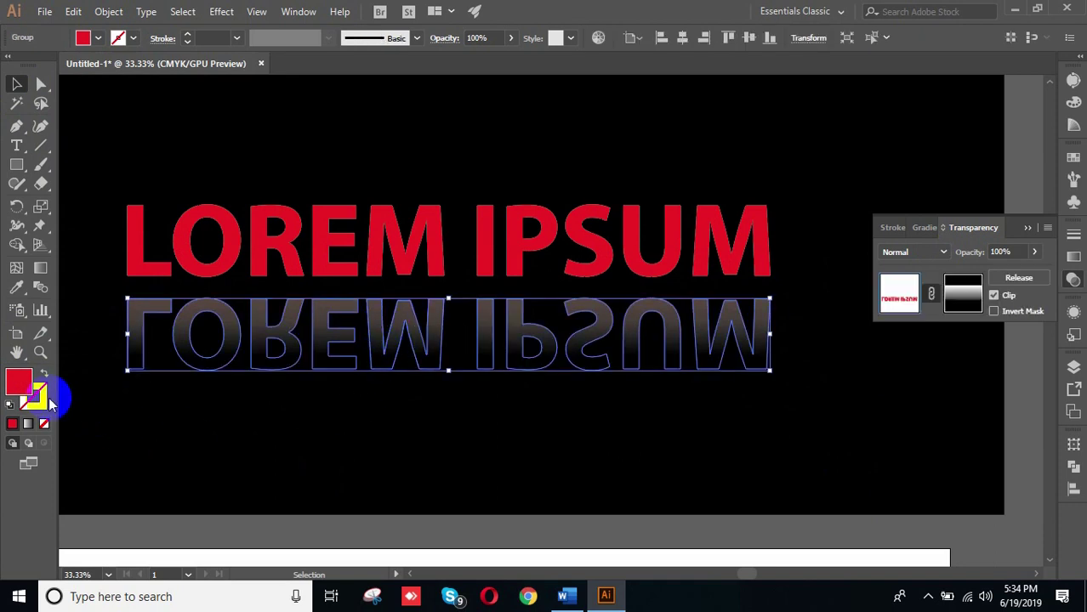
click(537, 477)
Step: Fill the masked reflected text with a white-to-red linear gradient at an angle of -90° and deselect it
click(529, 358)
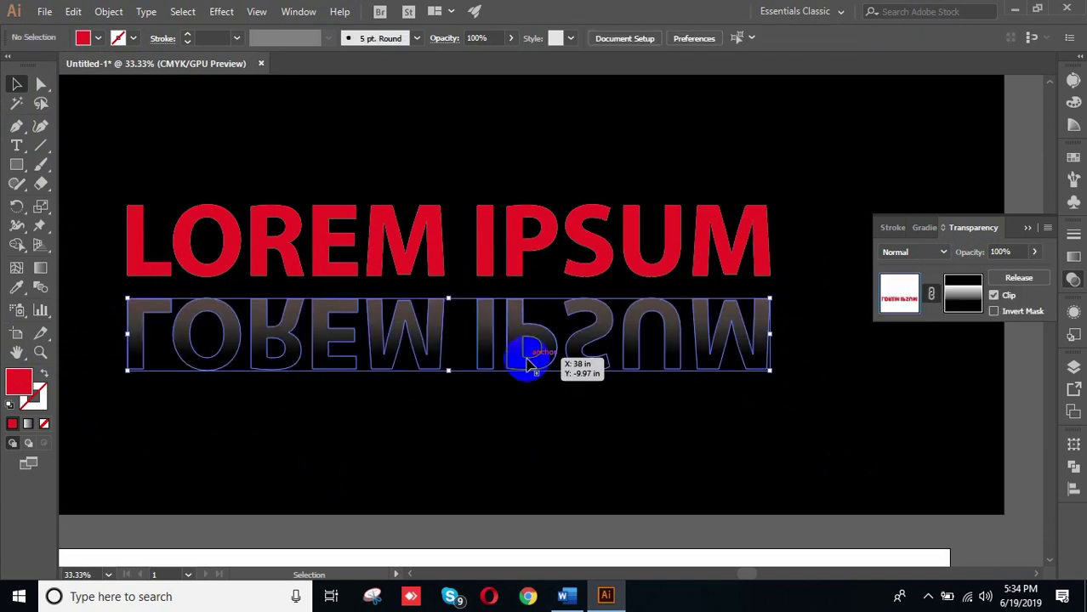
click(28, 425)
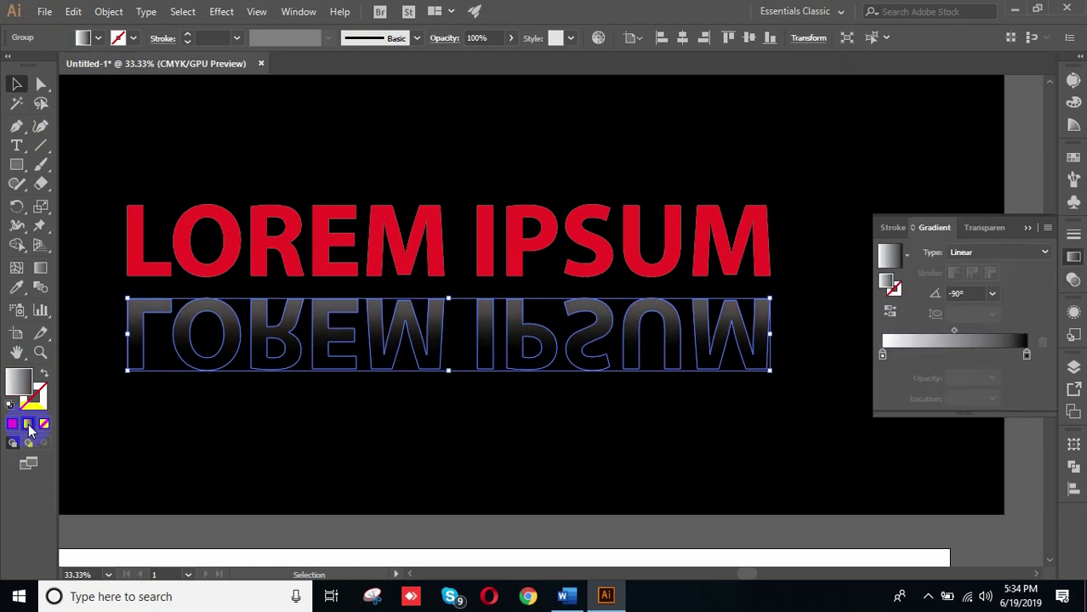
double_click(1027, 356)
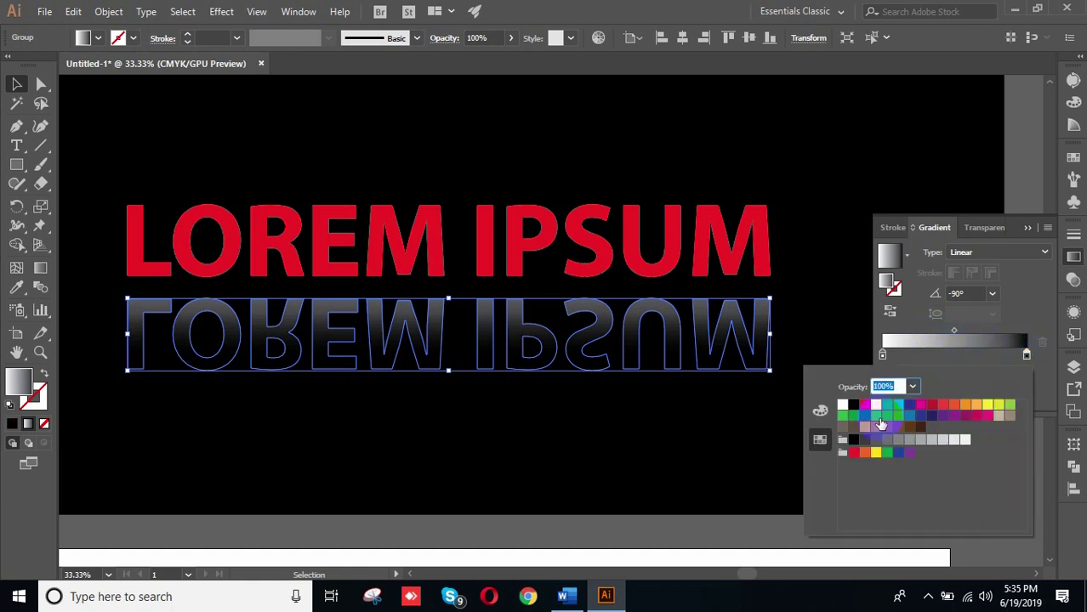
click(866, 406)
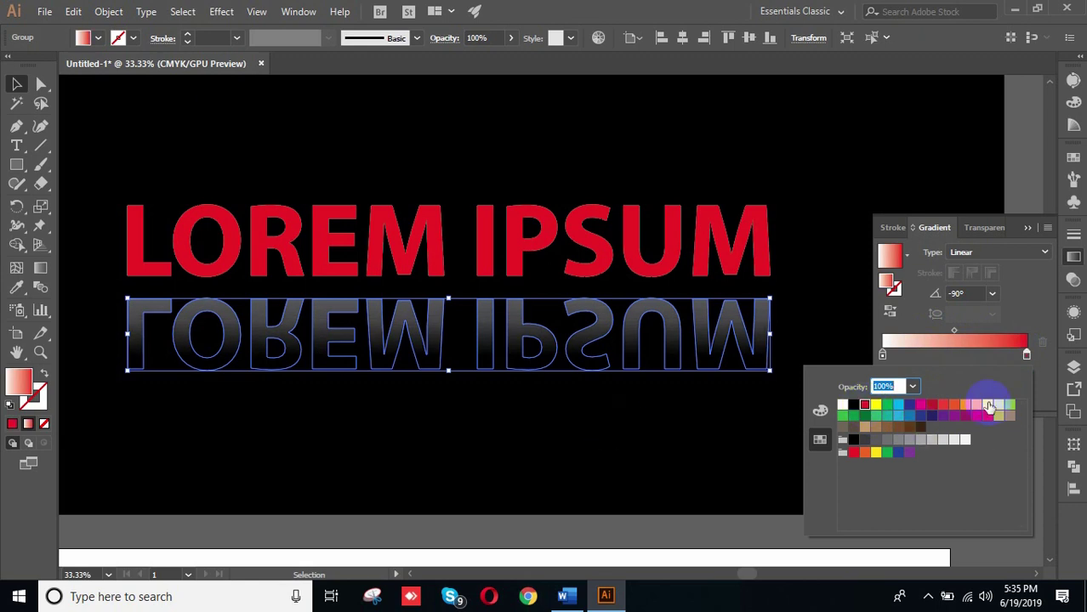
click(1026, 353)
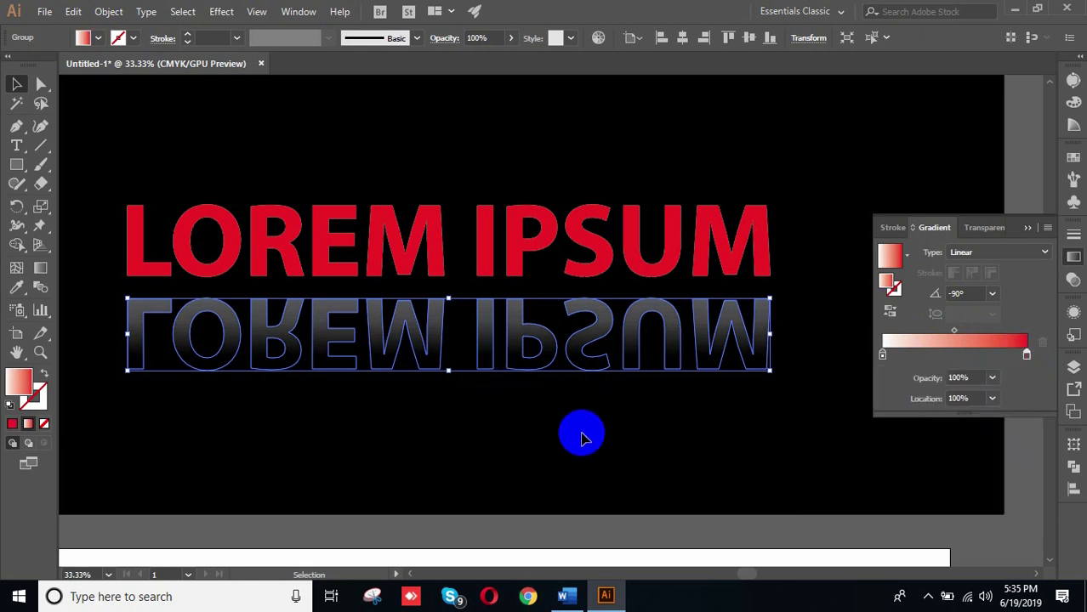
click(581, 433)
scroll(581, 439, up, 1)
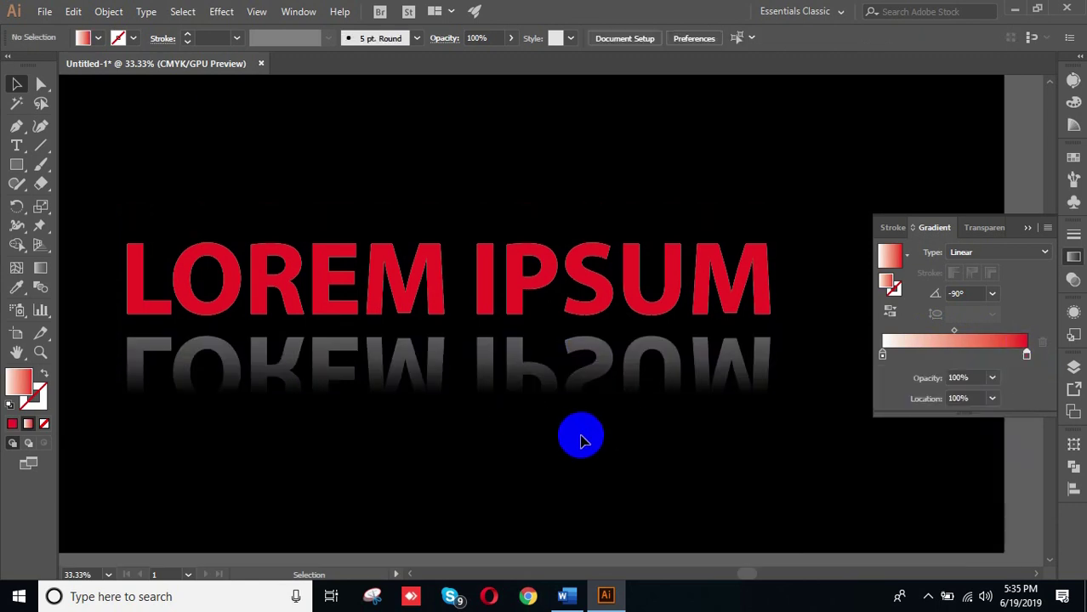
Step: Enter the reflected text's opacity mask and change both colour stops of the mask rectangle's linear gradient to red
click(566, 378)
click(1074, 279)
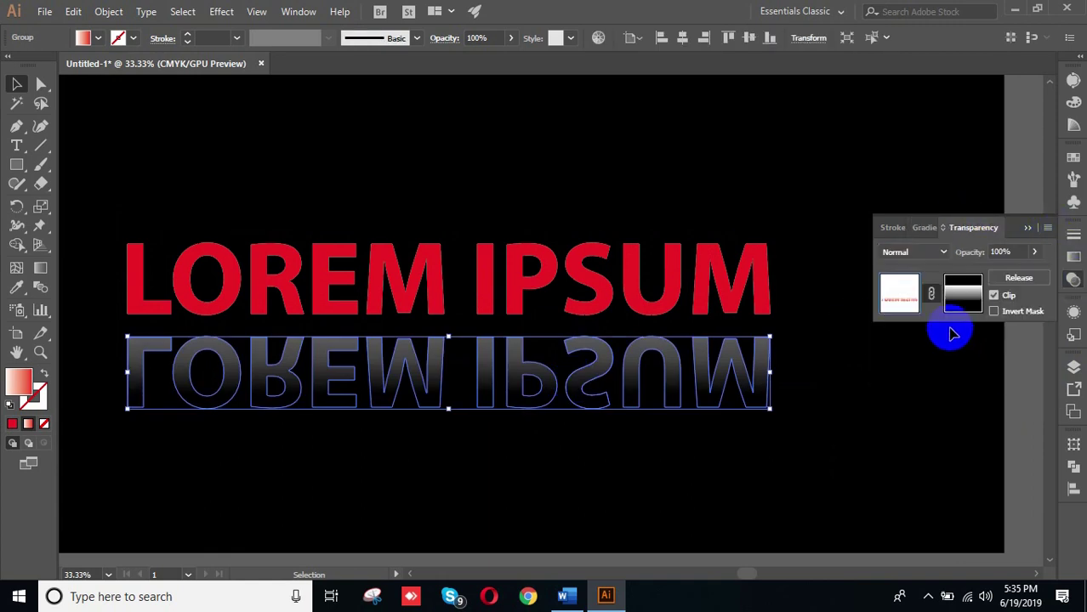
click(968, 298)
click(774, 410)
click(752, 379)
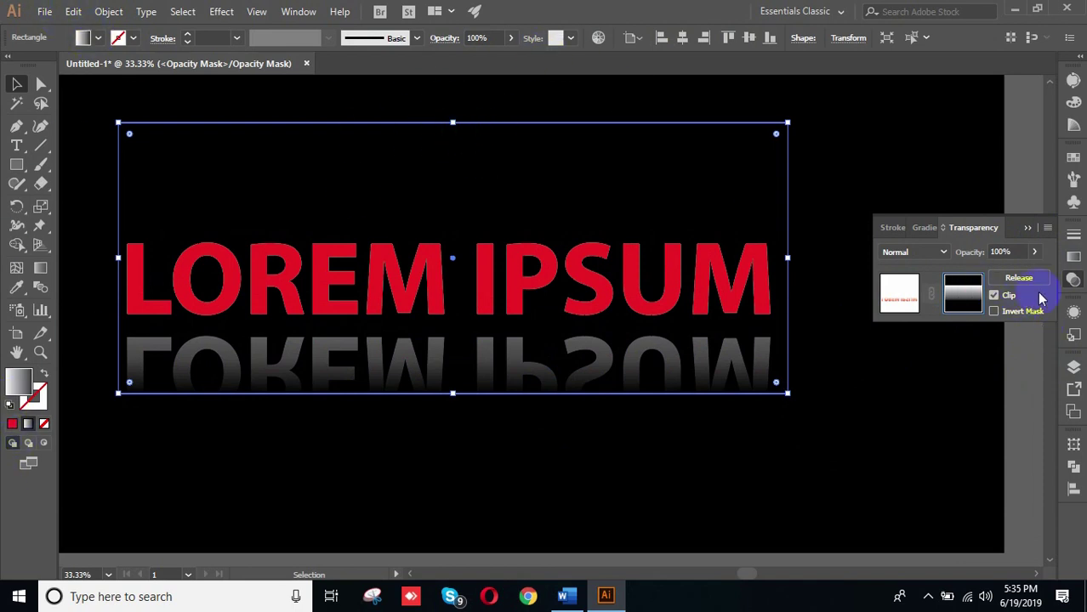
click(1076, 260)
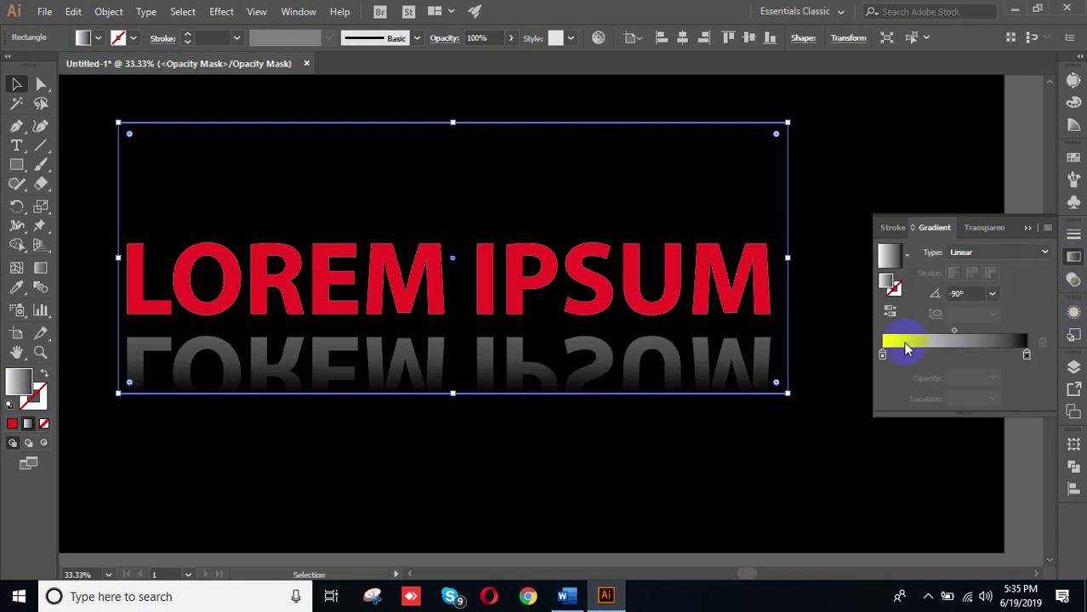
double_click(1027, 355)
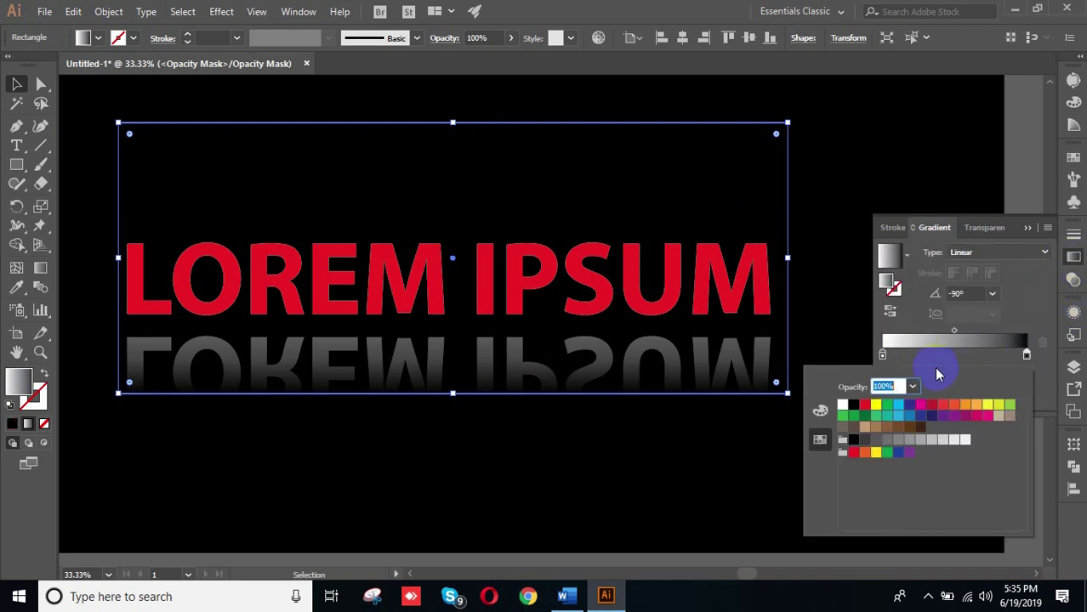
click(865, 405)
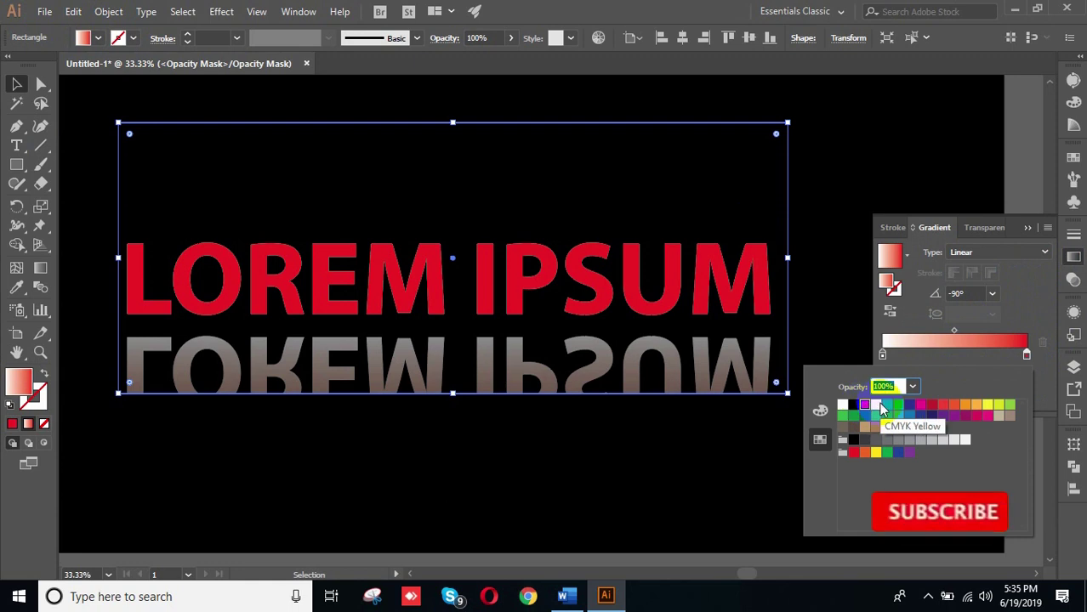
click(1001, 367)
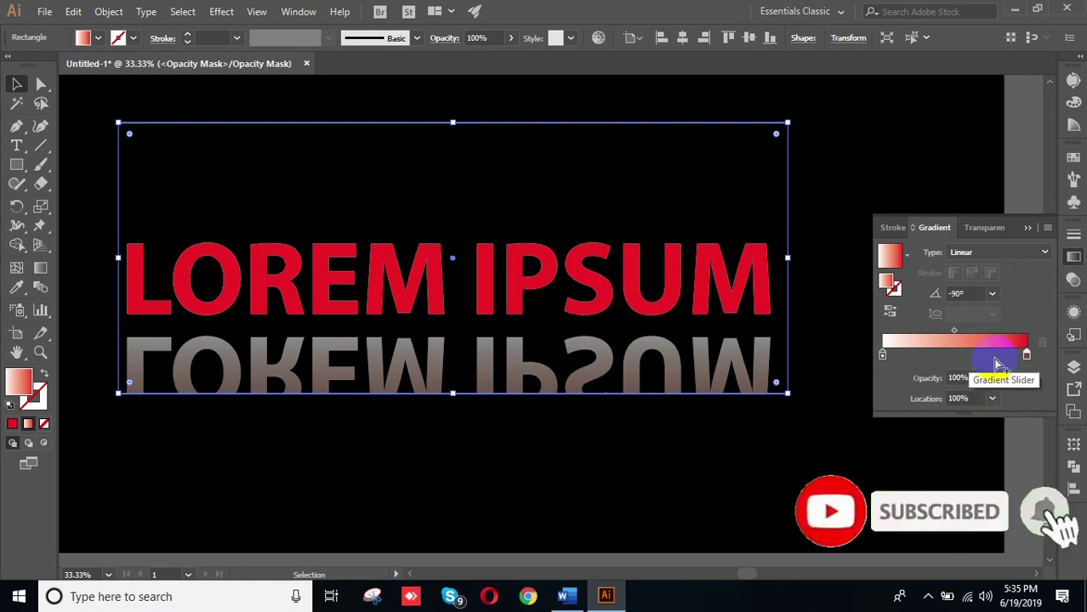
double_click(883, 356)
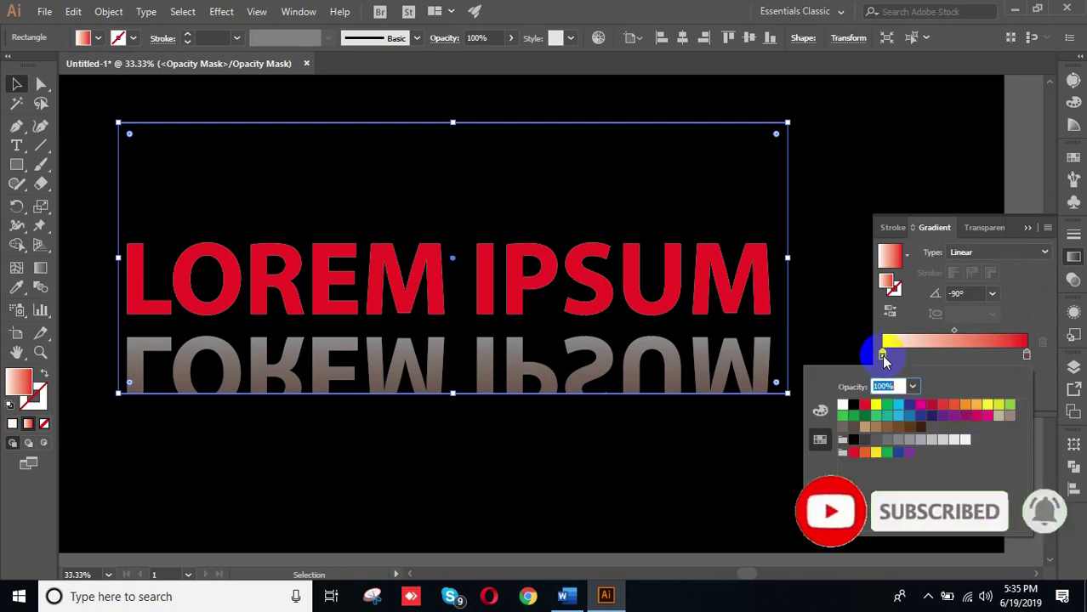
click(865, 406)
click(866, 407)
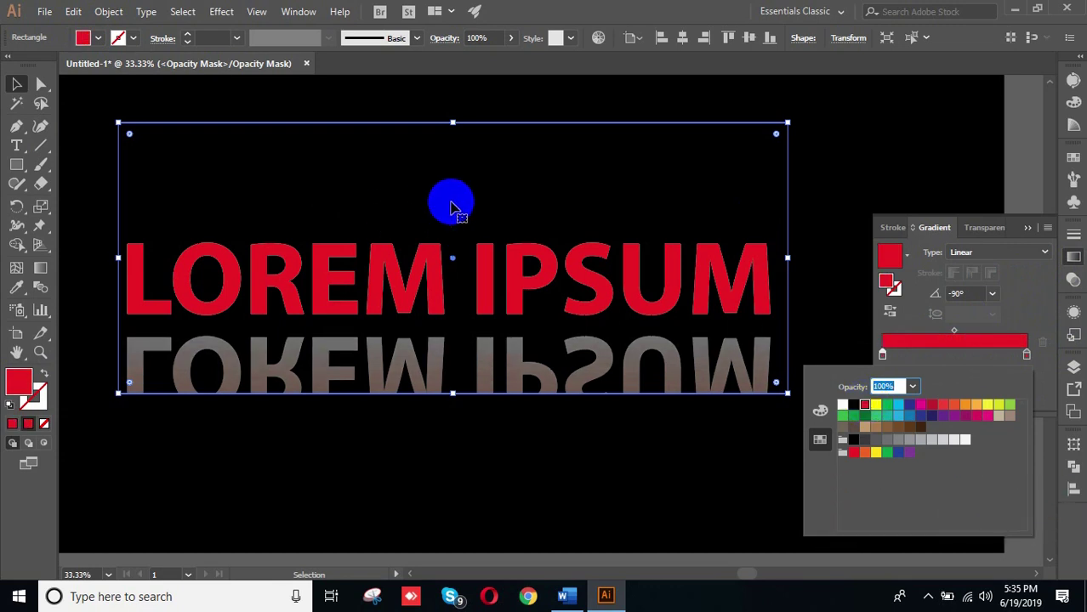
Step: Resize and reposition the mask rectangle so its lower edge cuts across the reflected text, and leave mask editing with nothing selected
click(453, 125)
drag(453, 126, 456, 190)
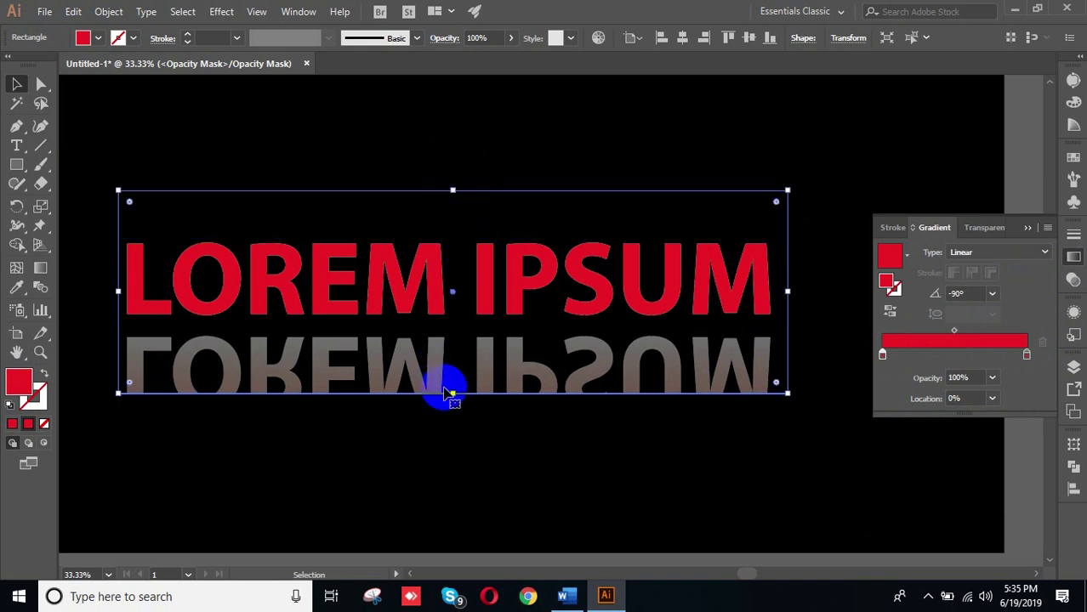
drag(451, 396, 457, 422)
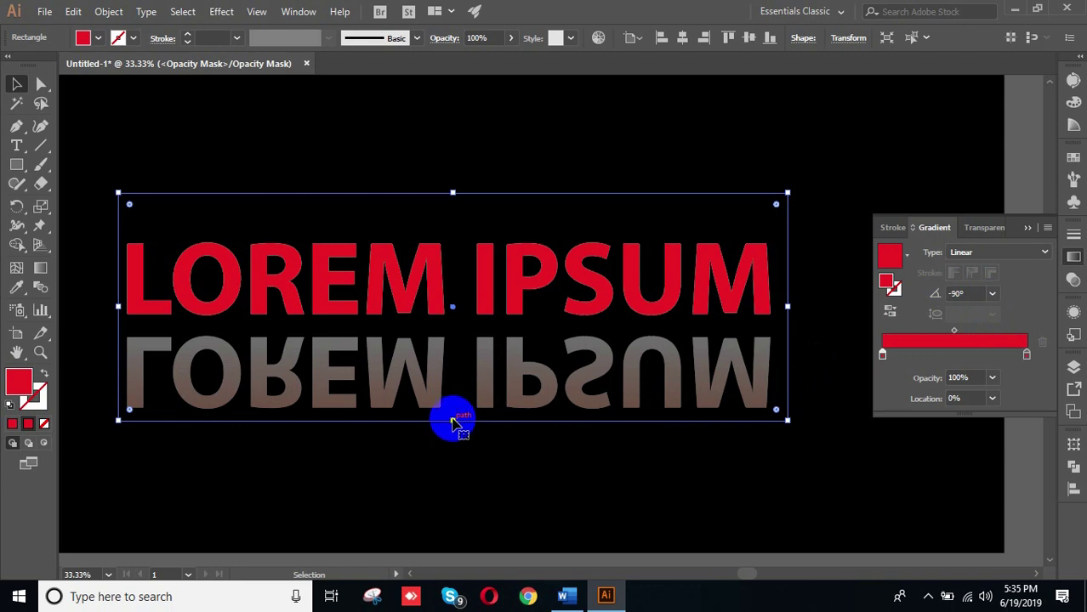
drag(455, 422, 452, 398)
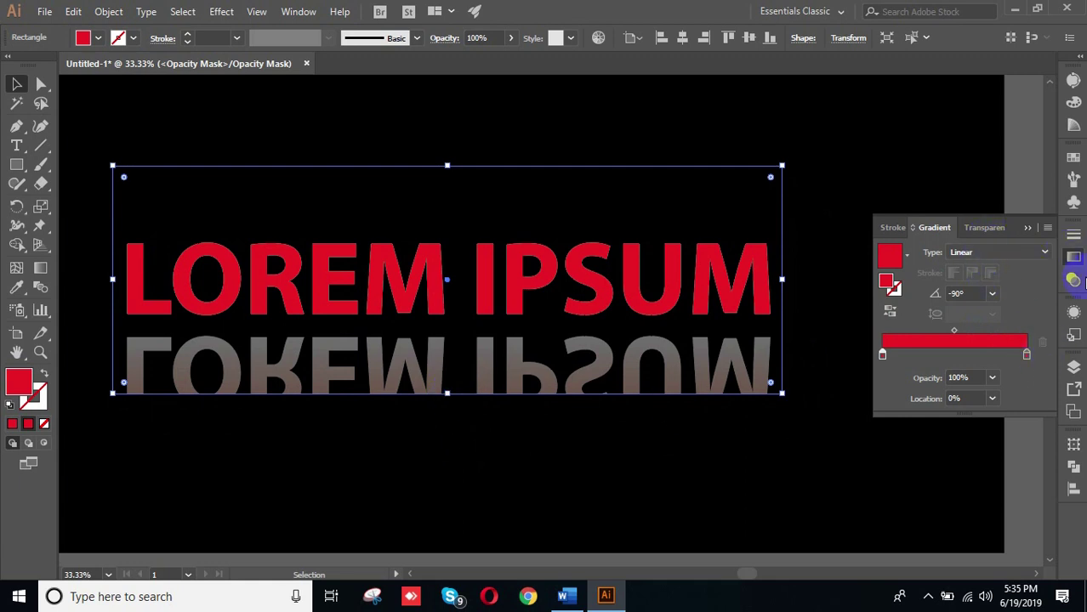
click(1074, 280)
click(890, 298)
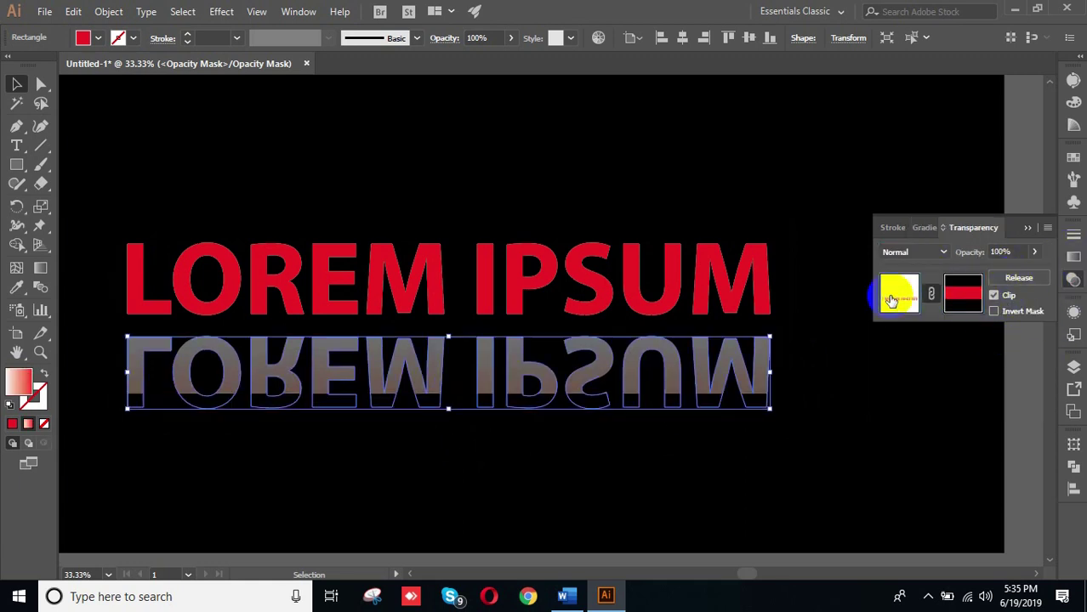
click(830, 377)
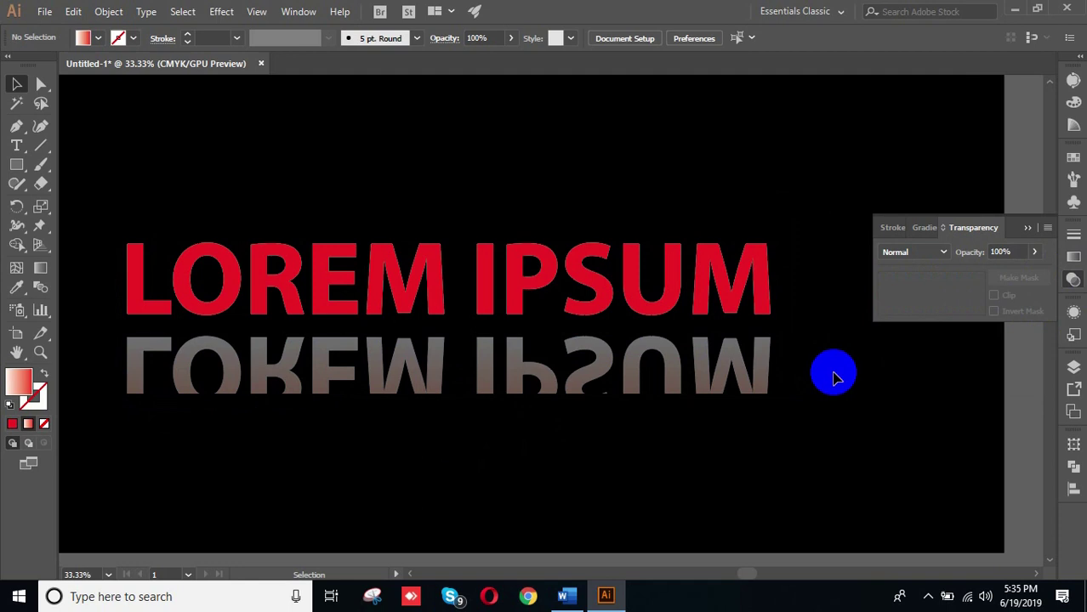
click(737, 409)
click(540, 443)
click(716, 411)
click(703, 466)
click(740, 364)
click(837, 467)
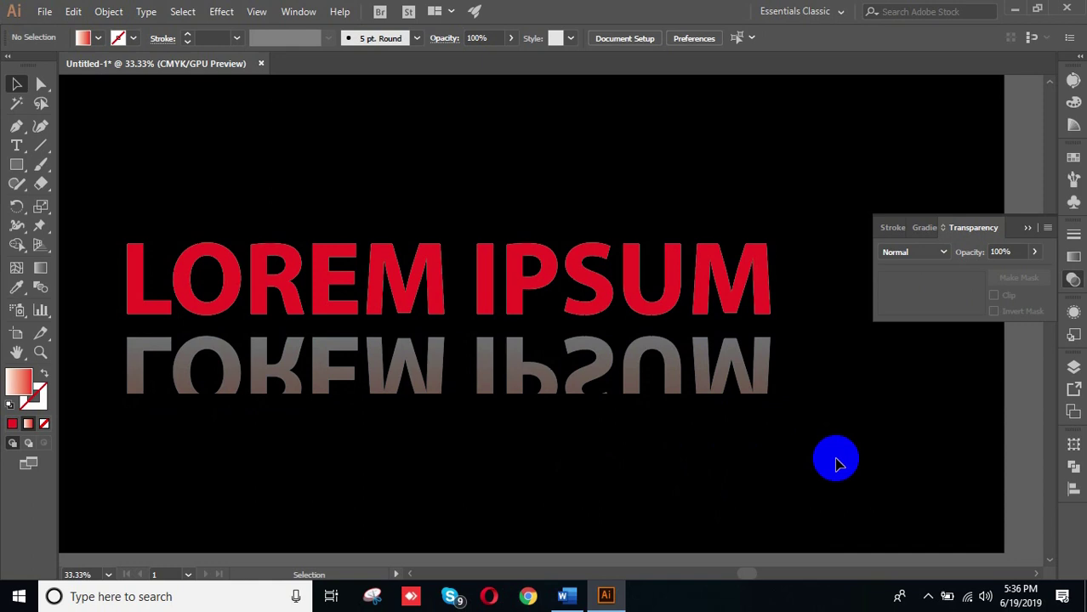
click(672, 275)
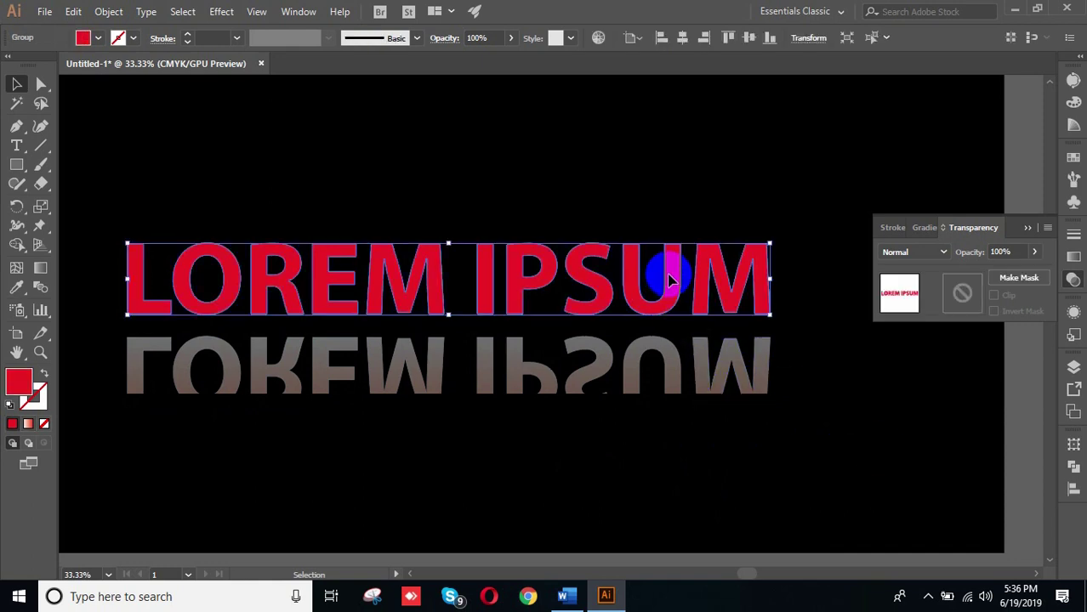
click(289, 220)
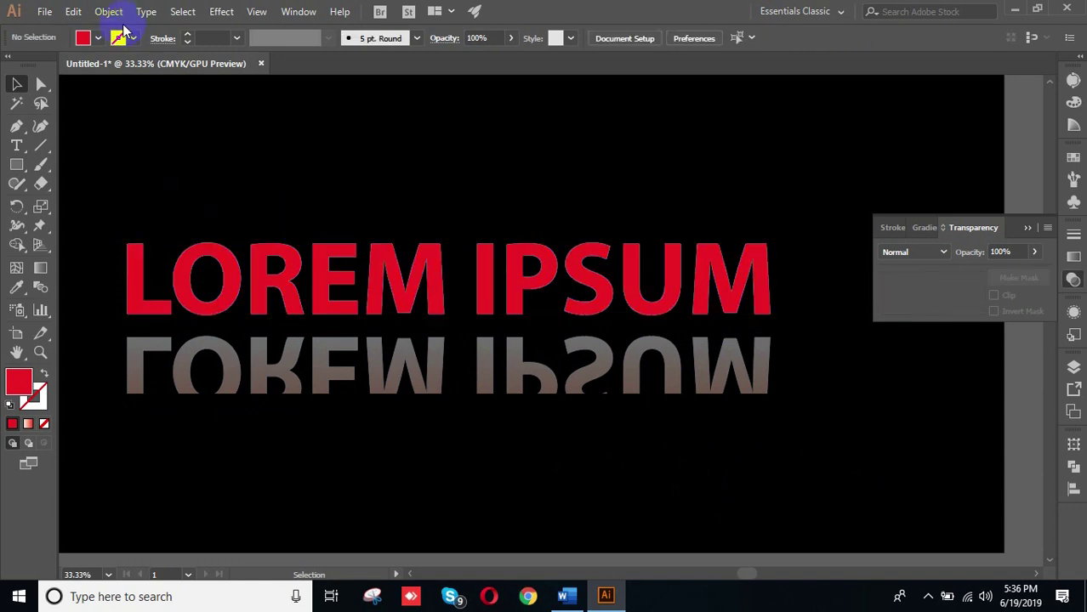
Step: With nothing selected, set the default fill colour to bright red FF0600
click(82, 41)
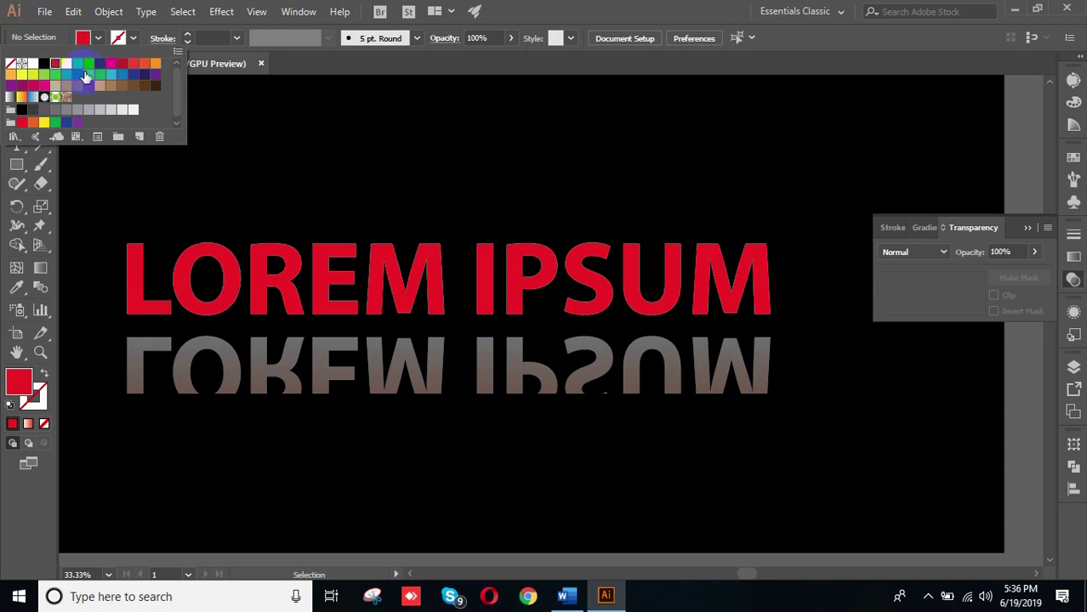
click(133, 64)
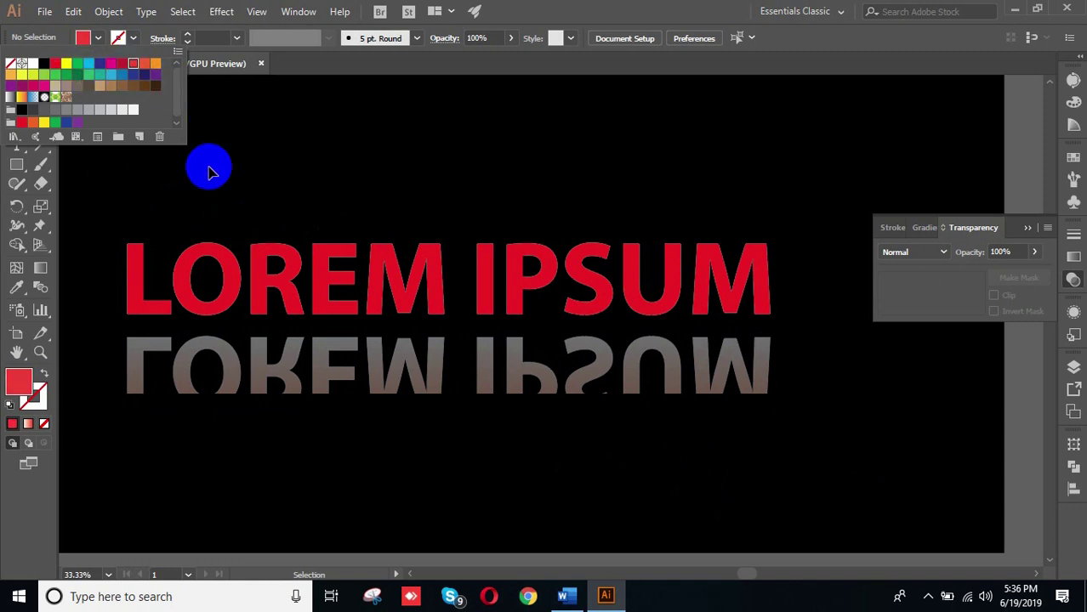
double_click(25, 384)
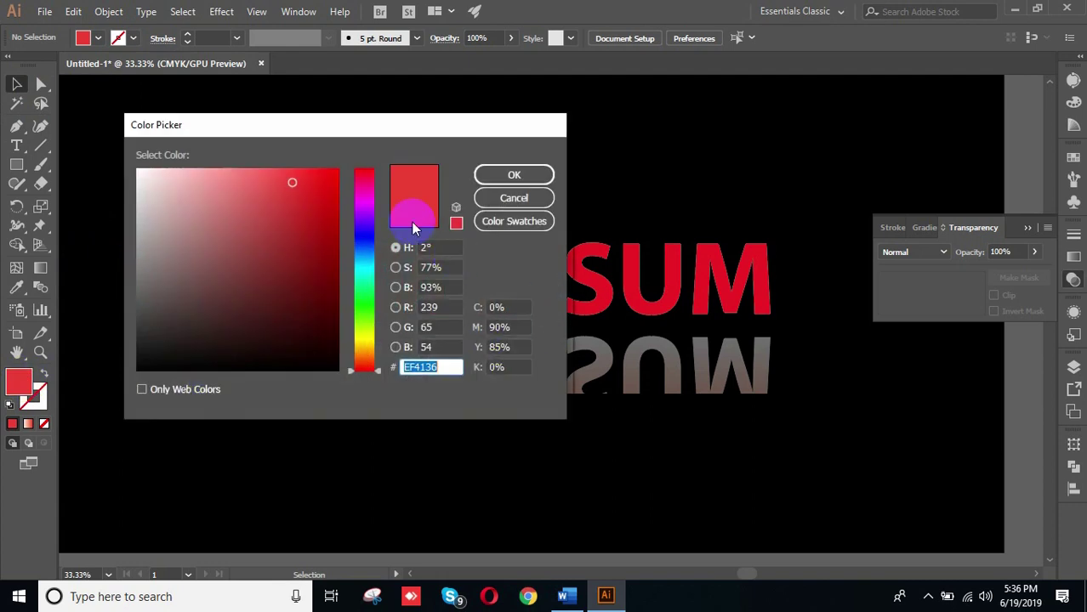
click(339, 176)
mouse_move(303, 192)
mouse_down()
mouse_move(375, 161)
mouse_move(333, 175)
mouse_move(341, 167)
mouse_up()
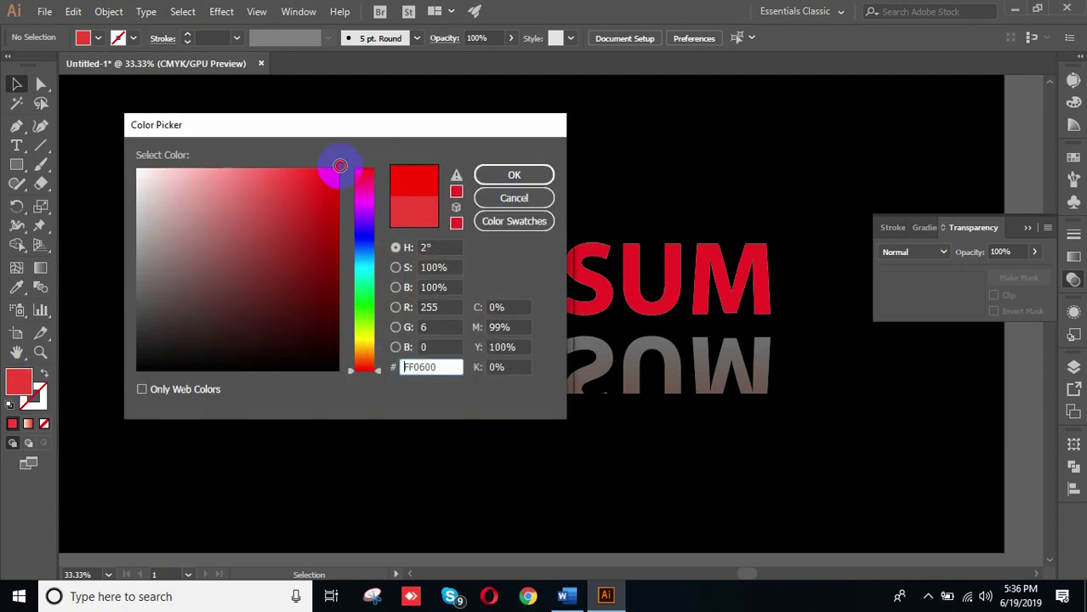
click(499, 176)
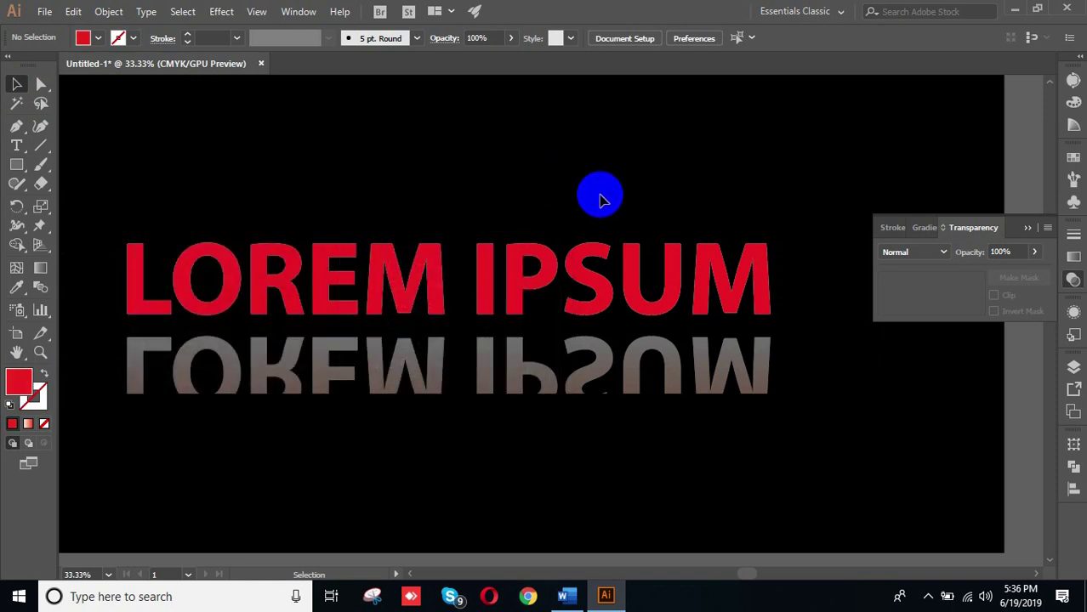
click(769, 406)
click(814, 472)
click(748, 391)
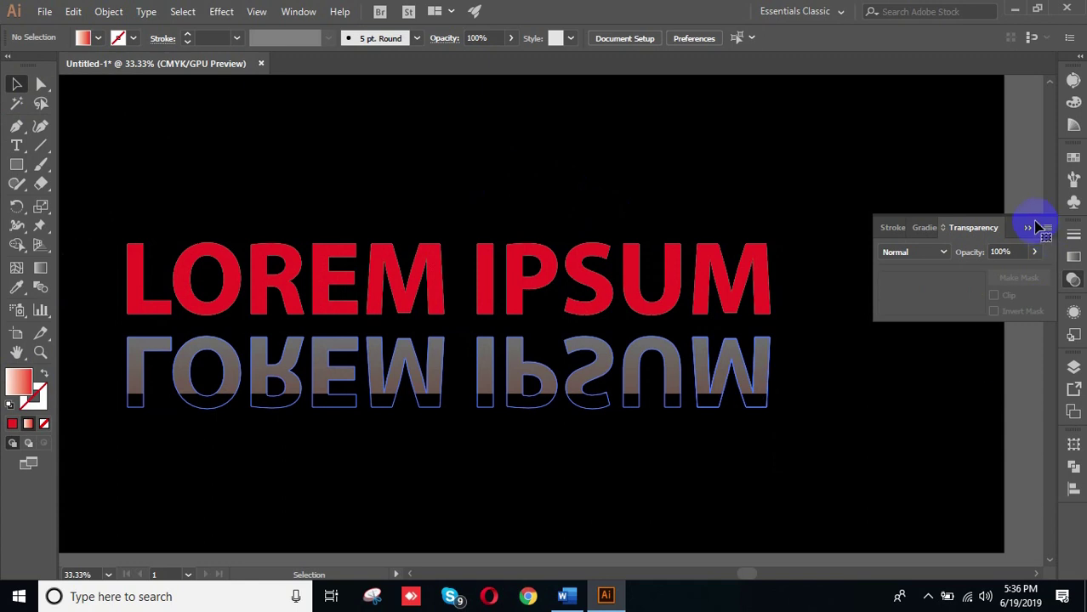
click(1077, 262)
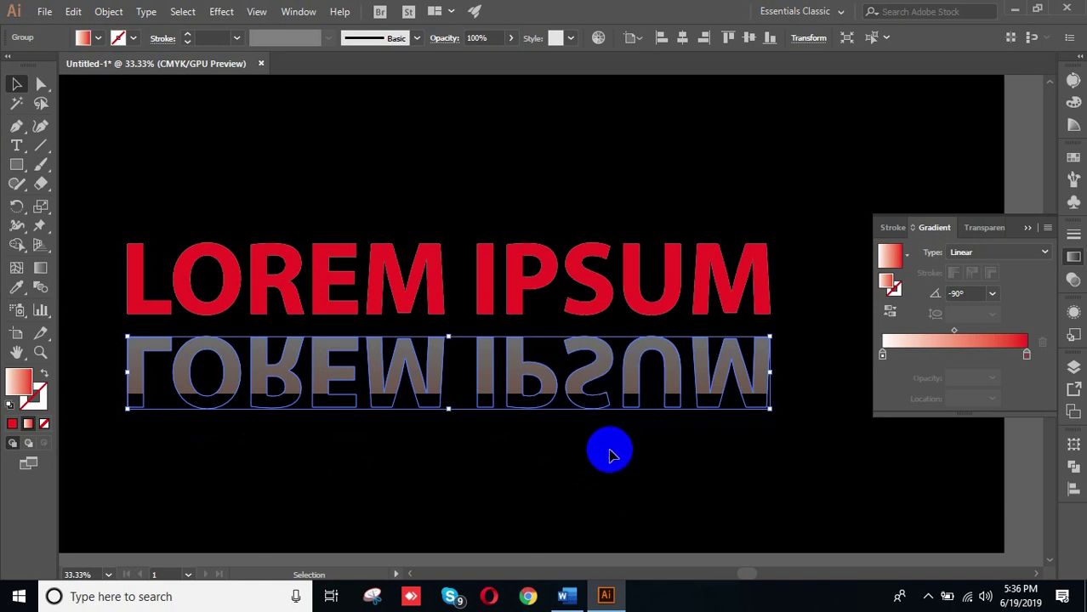
click(657, 417)
click(633, 376)
click(657, 417)
click(676, 376)
click(765, 418)
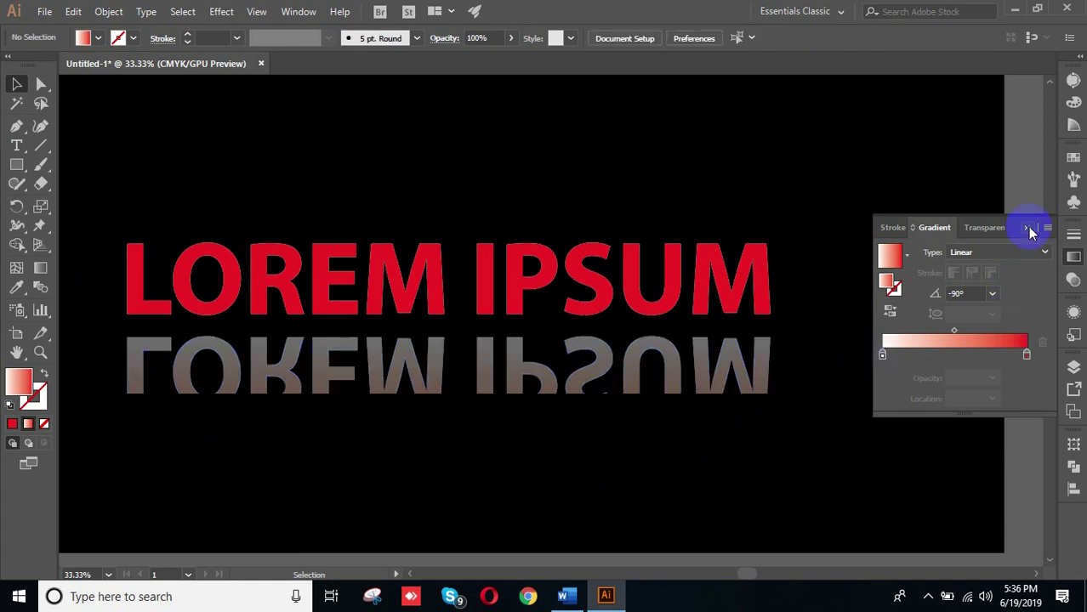
click(767, 357)
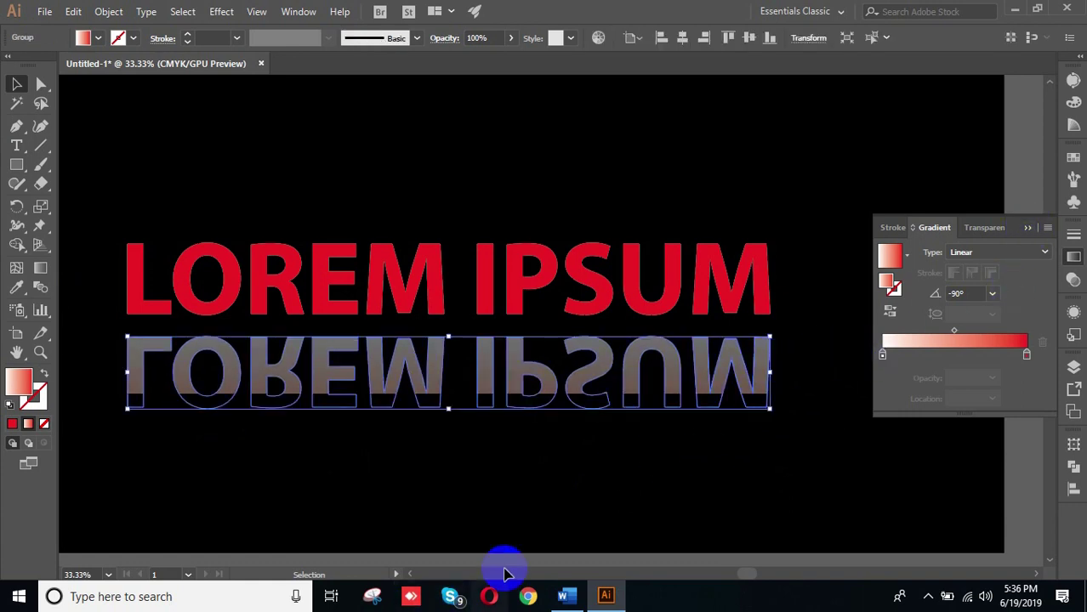
click(570, 604)
click(572, 605)
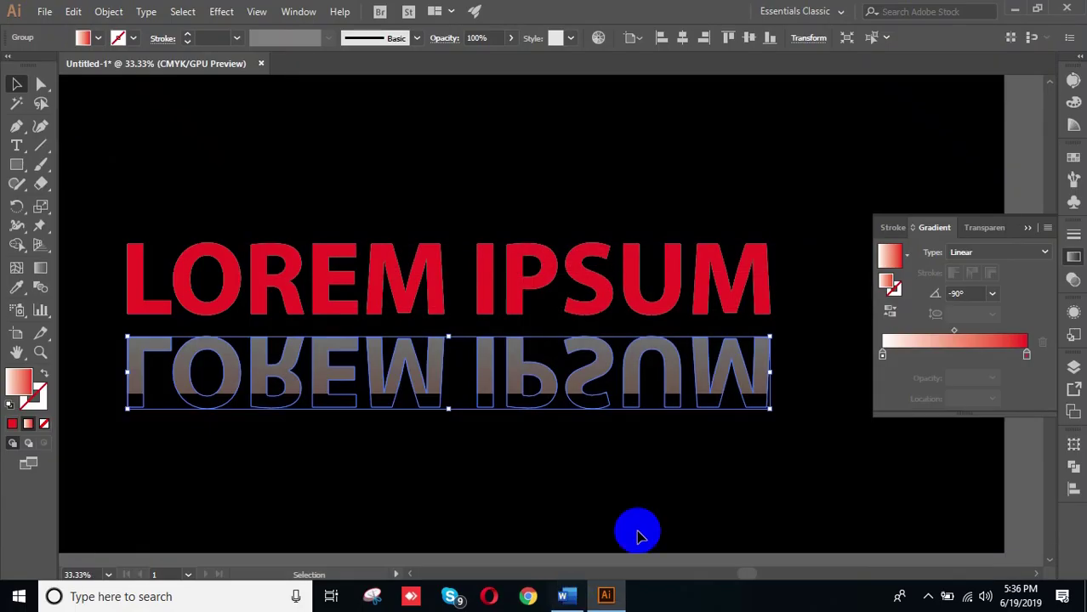
click(744, 421)
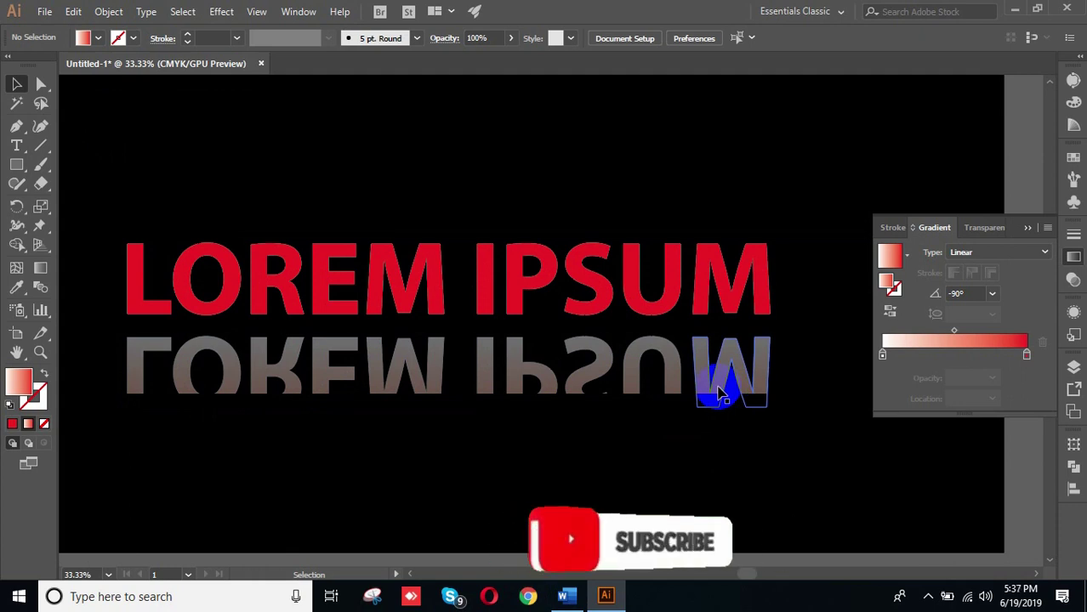
click(719, 393)
click(591, 465)
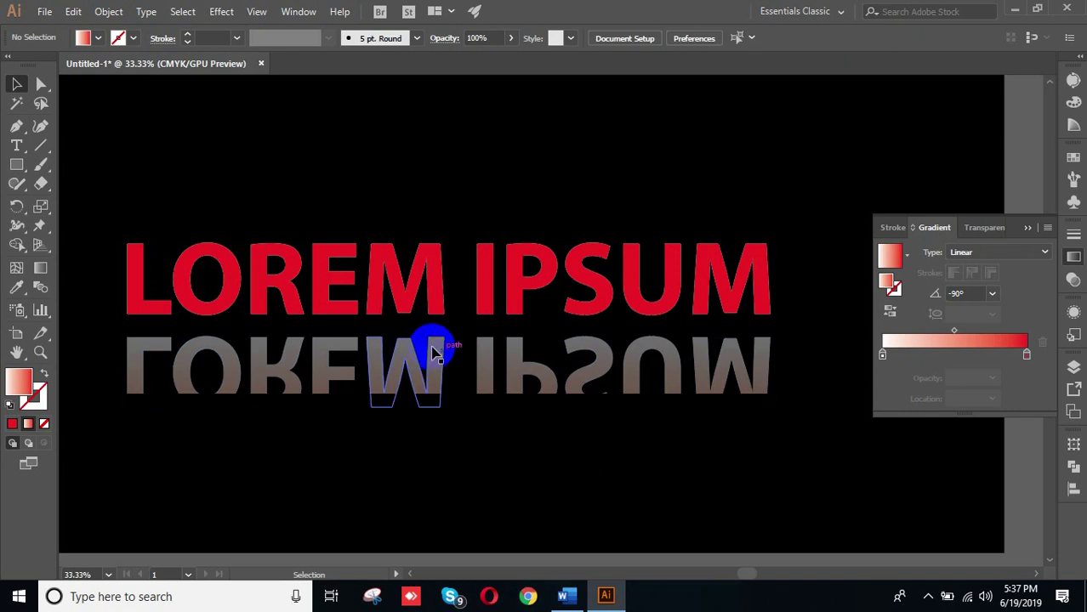
click(489, 373)
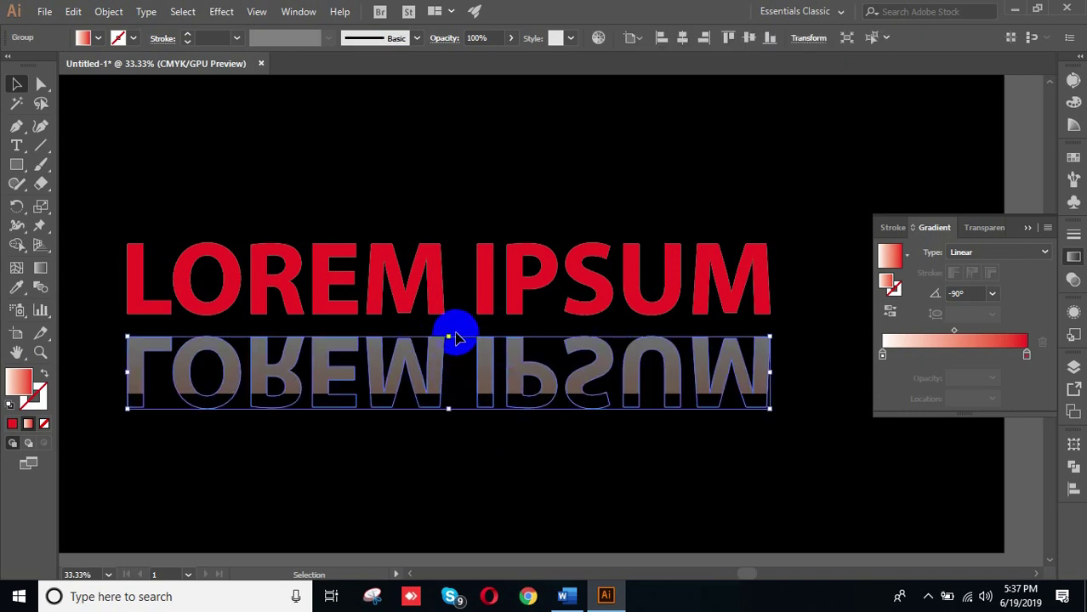
click(706, 443)
Step: Reopen the reflected text's opacity mask, lower the rectangle's upper edge into the upright text and extend its lower edge below the reflection
click(1073, 280)
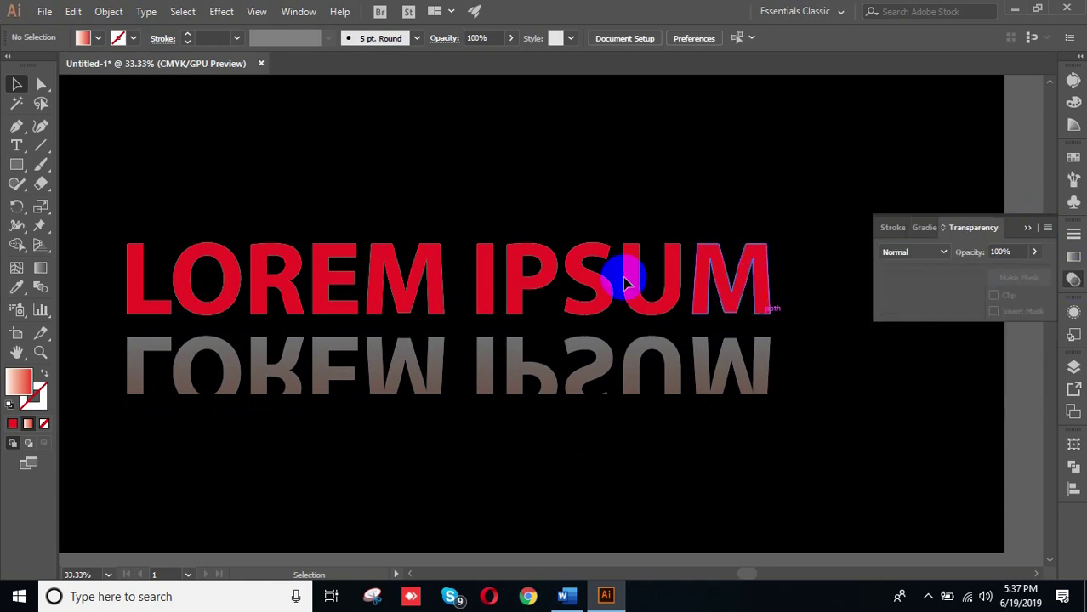
click(648, 372)
click(1019, 277)
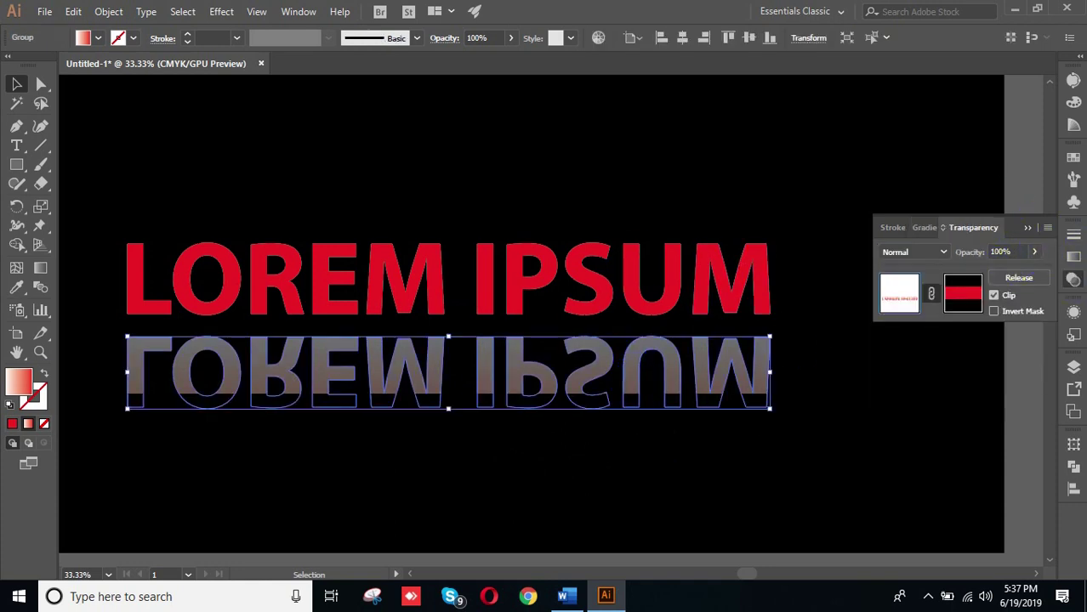
click(955, 294)
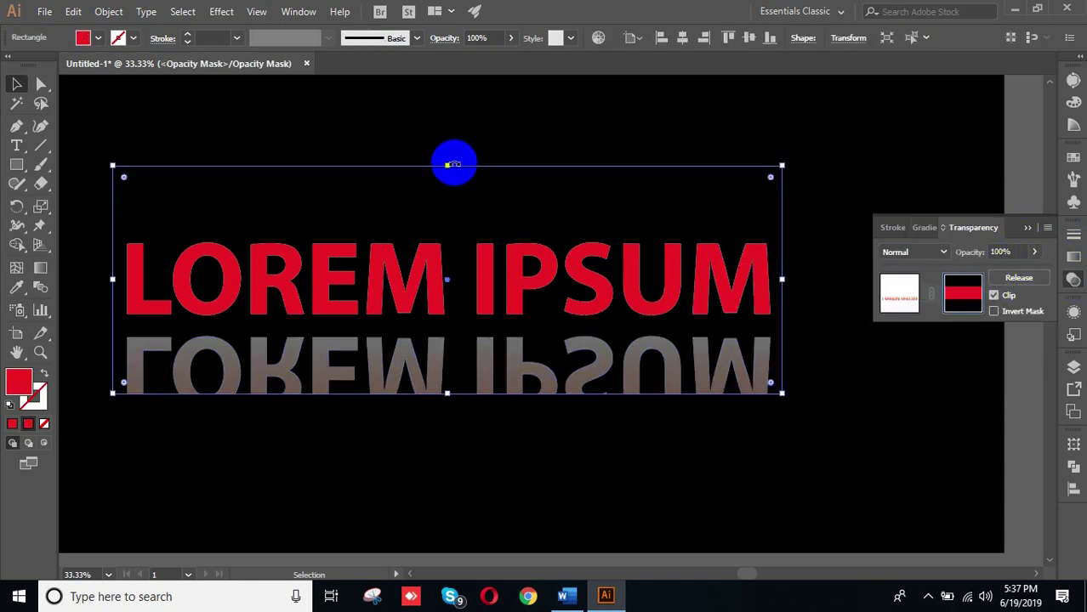
drag(445, 164, 447, 274)
drag(447, 394, 447, 441)
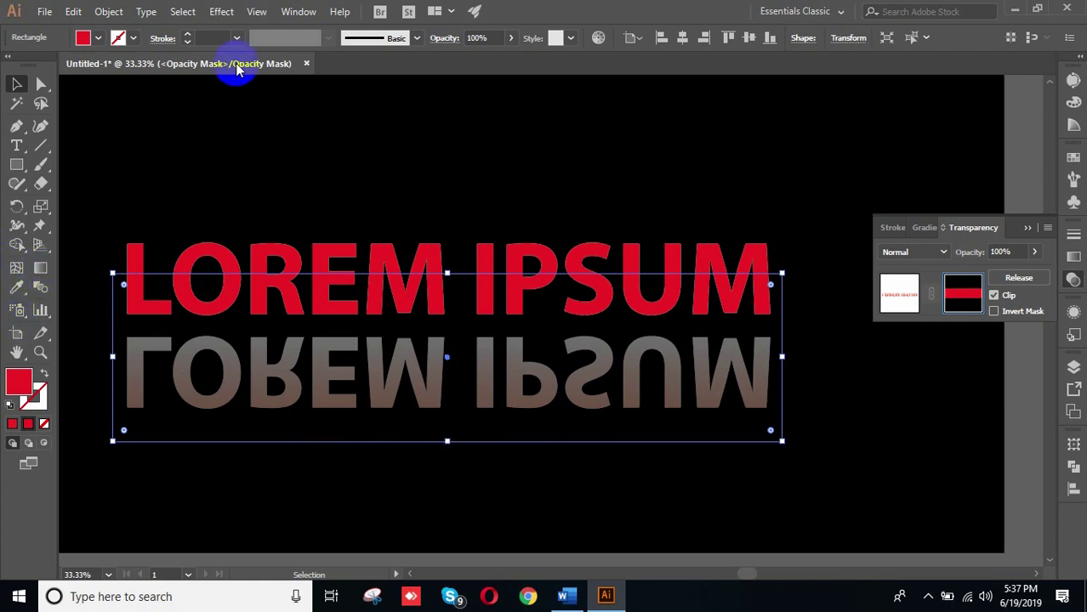
click(536, 196)
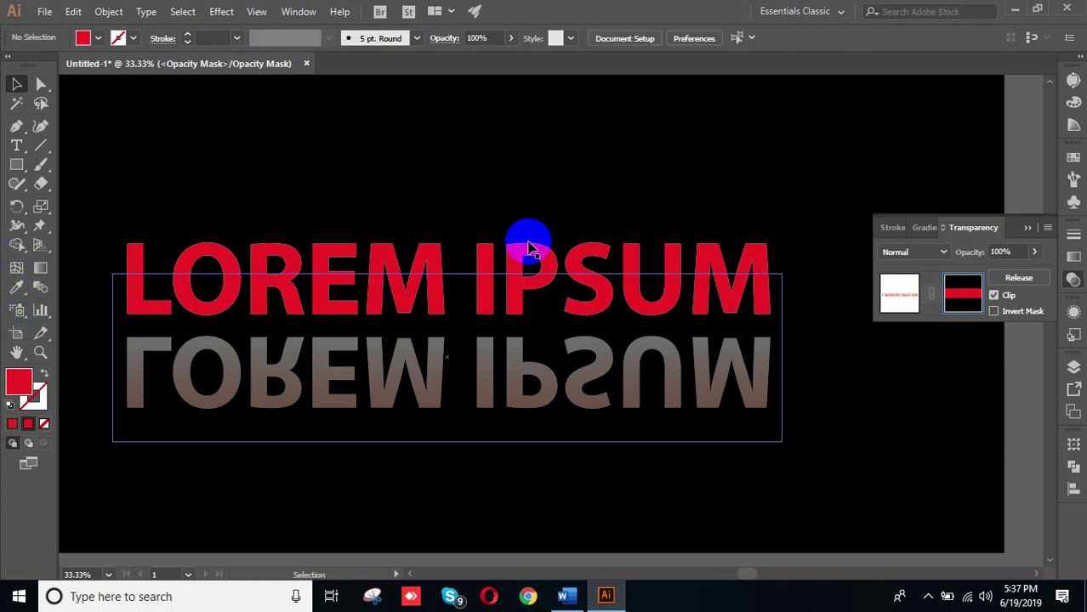
click(523, 380)
click(547, 196)
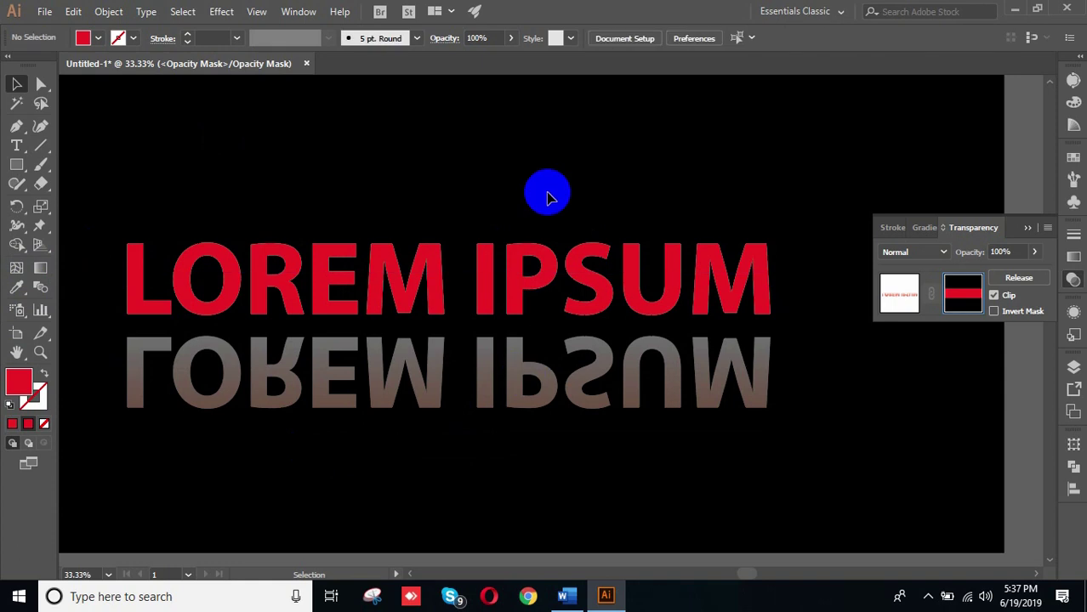
Step: Check the mask rectangle's extent over the text, clear its selection and leave opacity mask editing for the reflected artwork
click(535, 328)
click(525, 408)
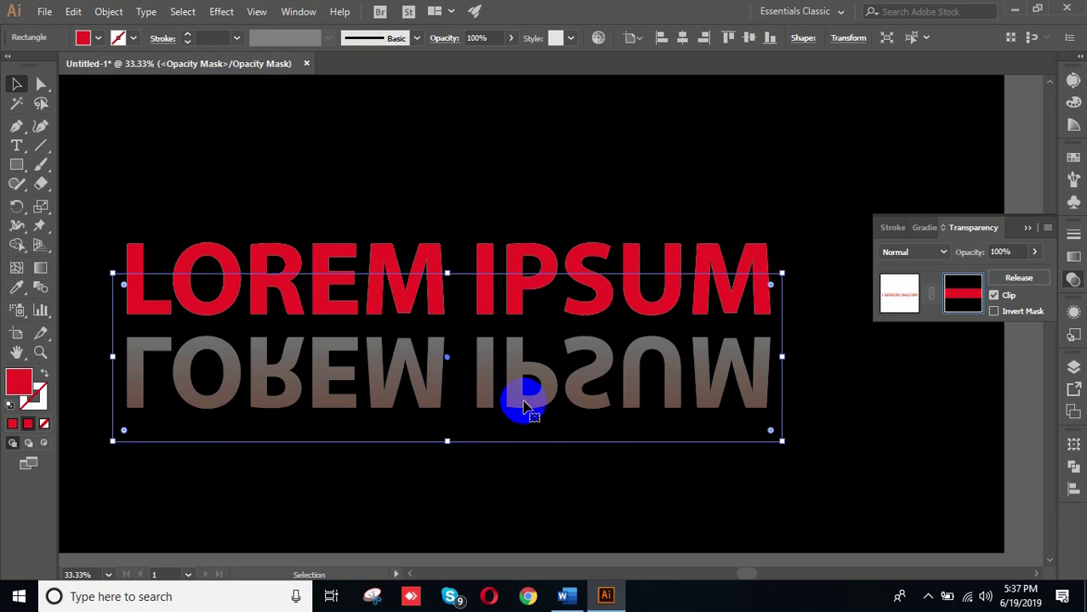
click(669, 242)
click(651, 284)
click(508, 259)
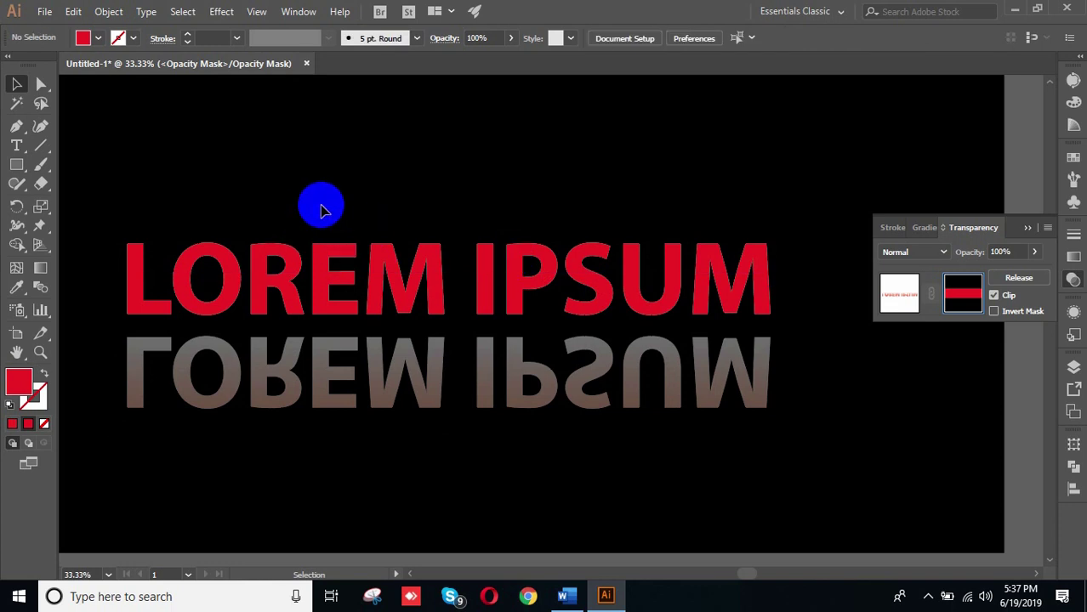
click(903, 292)
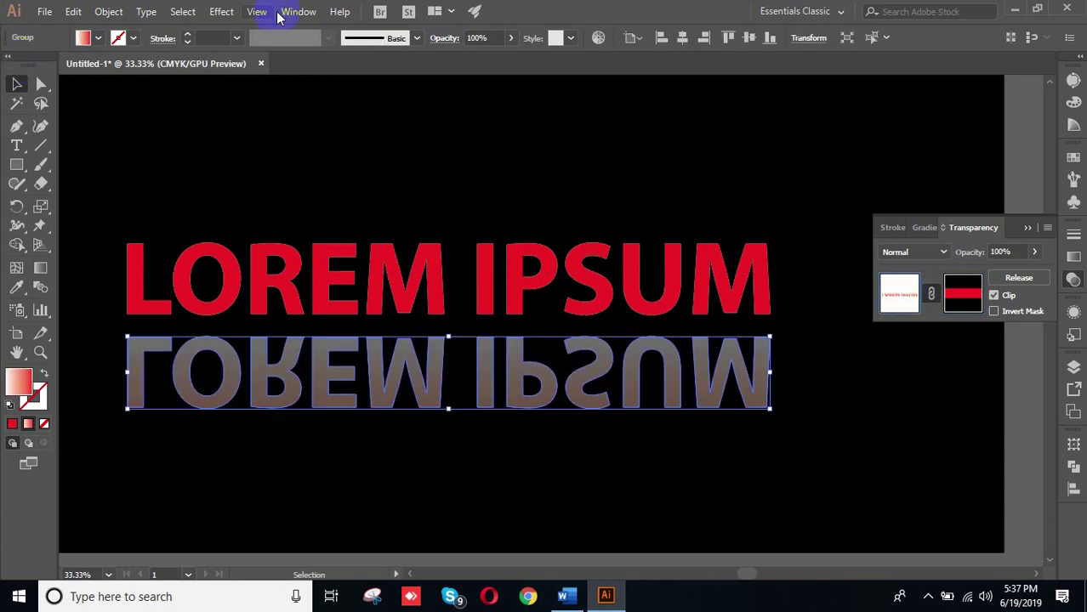
Step: Browse the Illustrator Stylize effects available for the reflected text and close the list without applying any
click(228, 14)
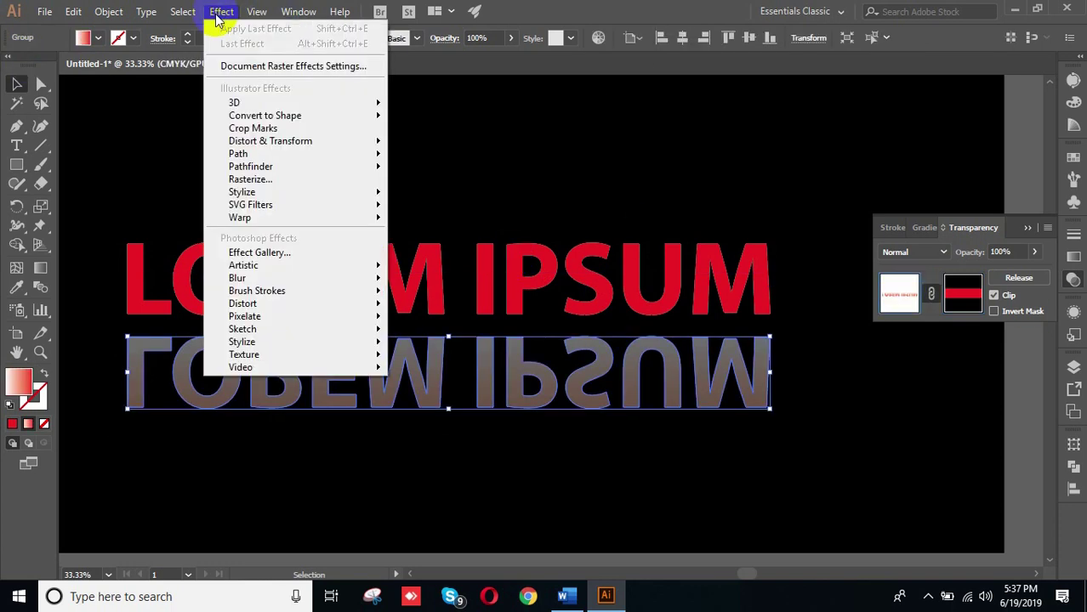
mouse_move(273, 197)
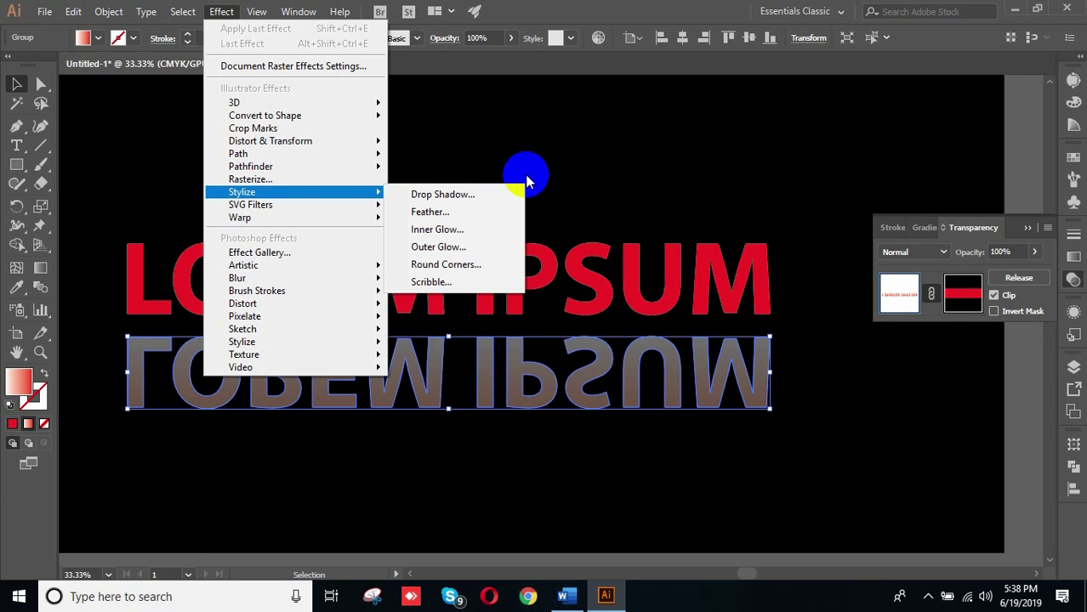
click(577, 168)
click(436, 292)
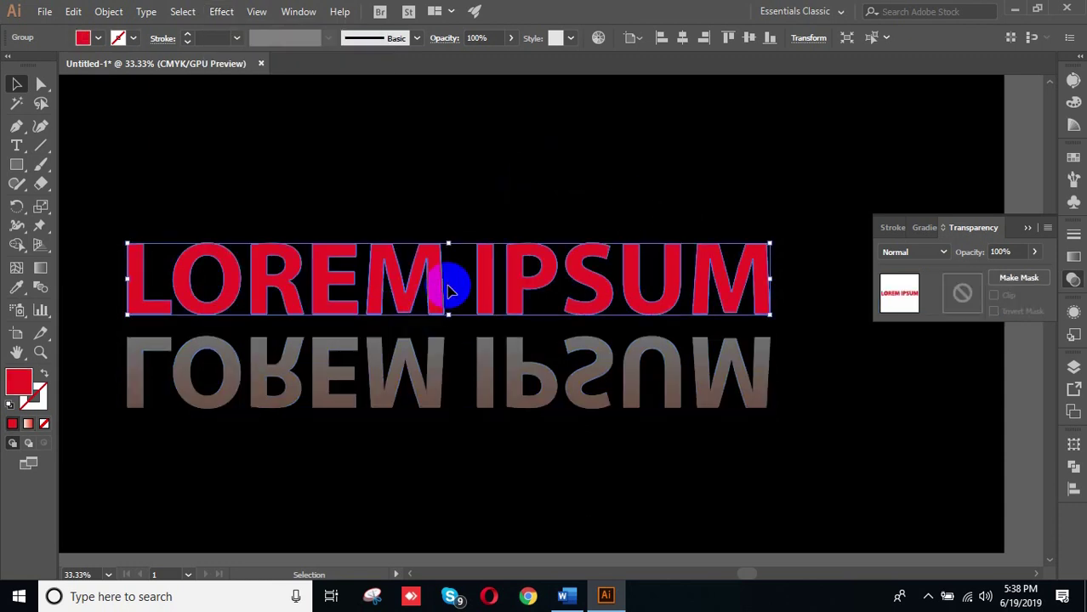
click(469, 171)
click(546, 266)
click(707, 139)
click(704, 261)
click(637, 182)
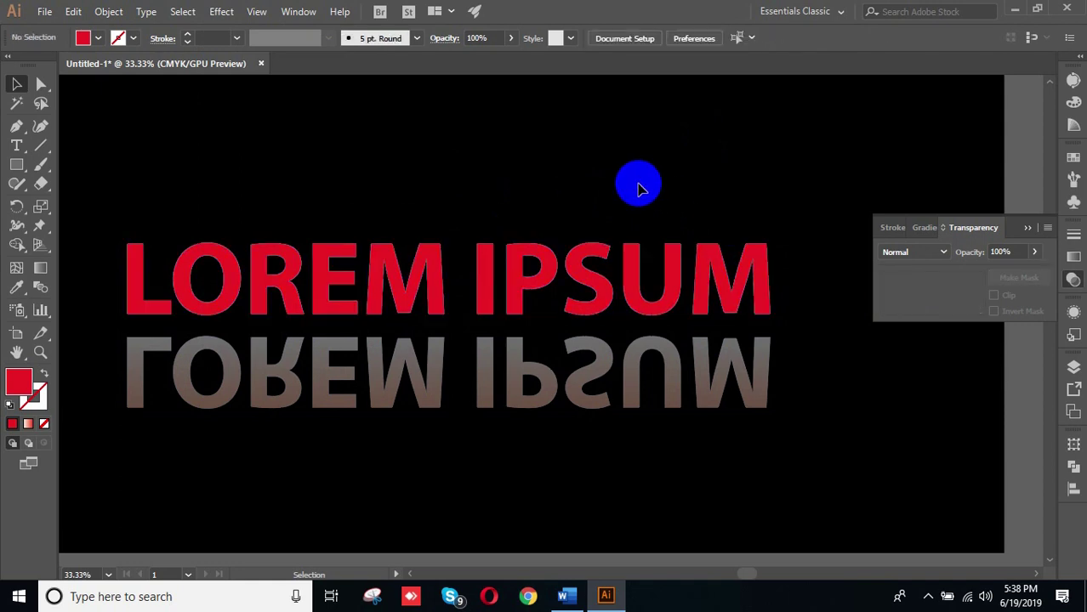
click(670, 287)
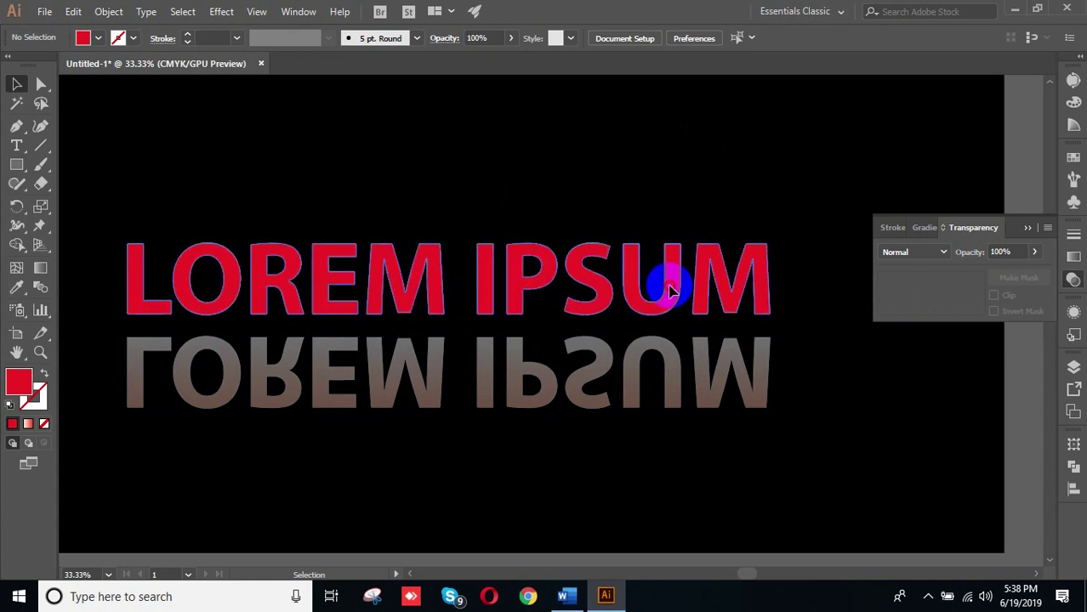
click(642, 178)
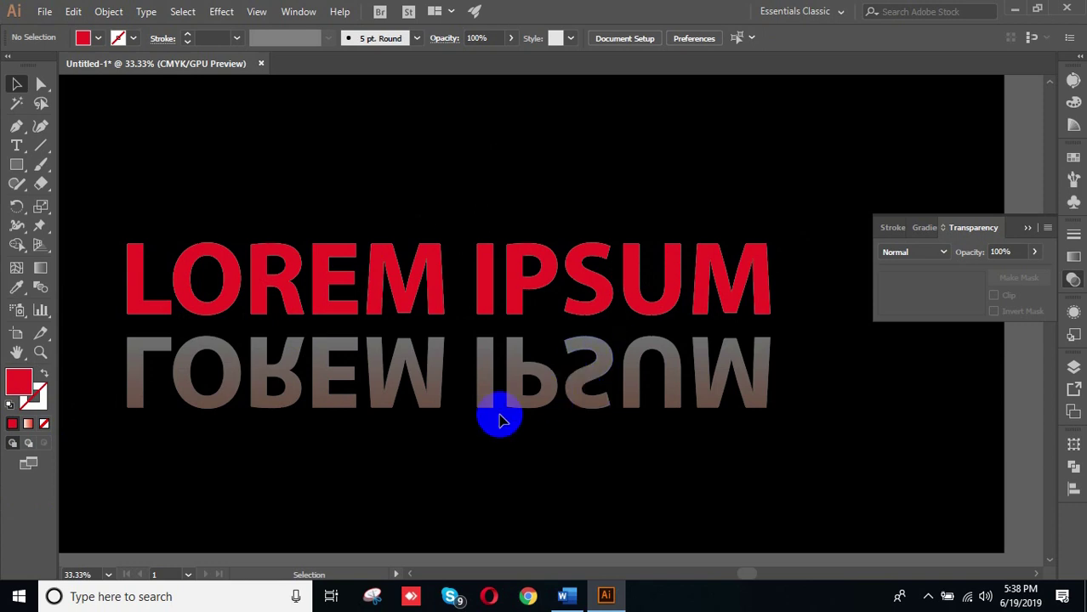
click(315, 397)
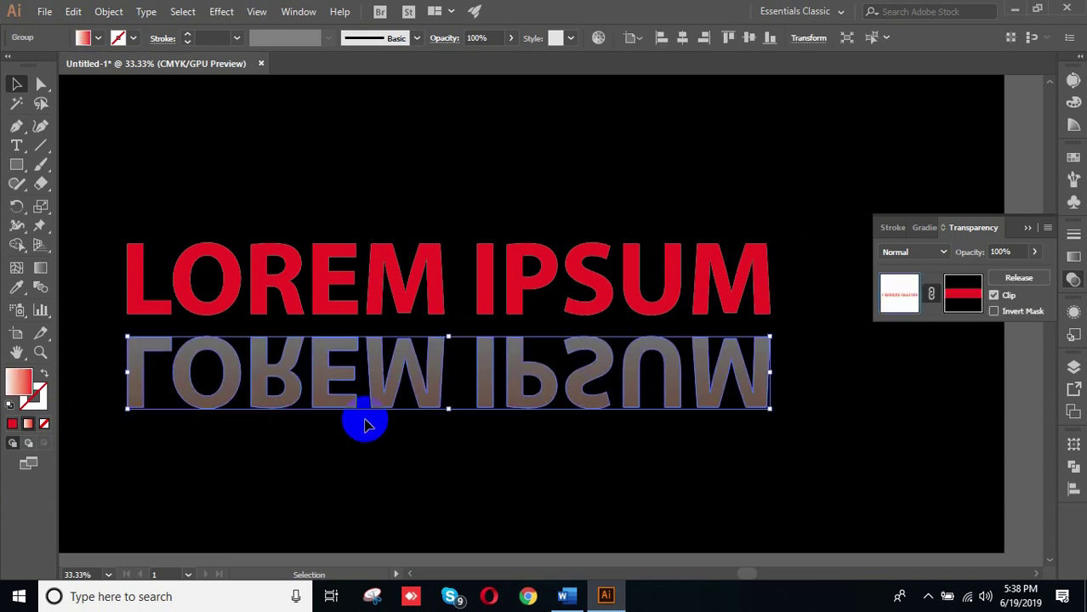
click(456, 450)
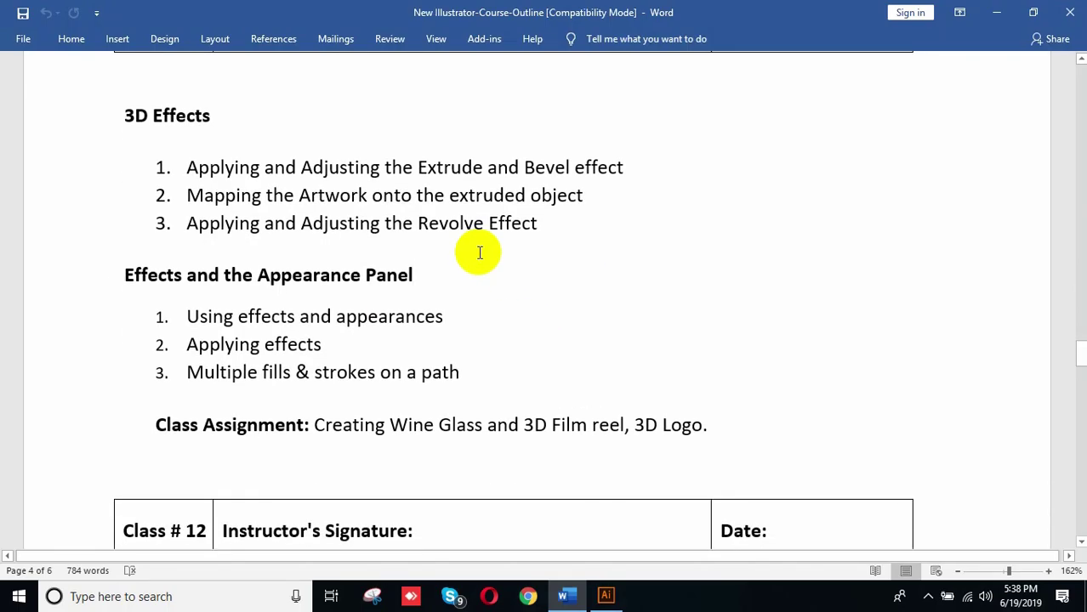
Step: Switch to the course outline in Word and read the topics listed under 3D Effects
click(478, 251)
click(540, 223)
click(328, 164)
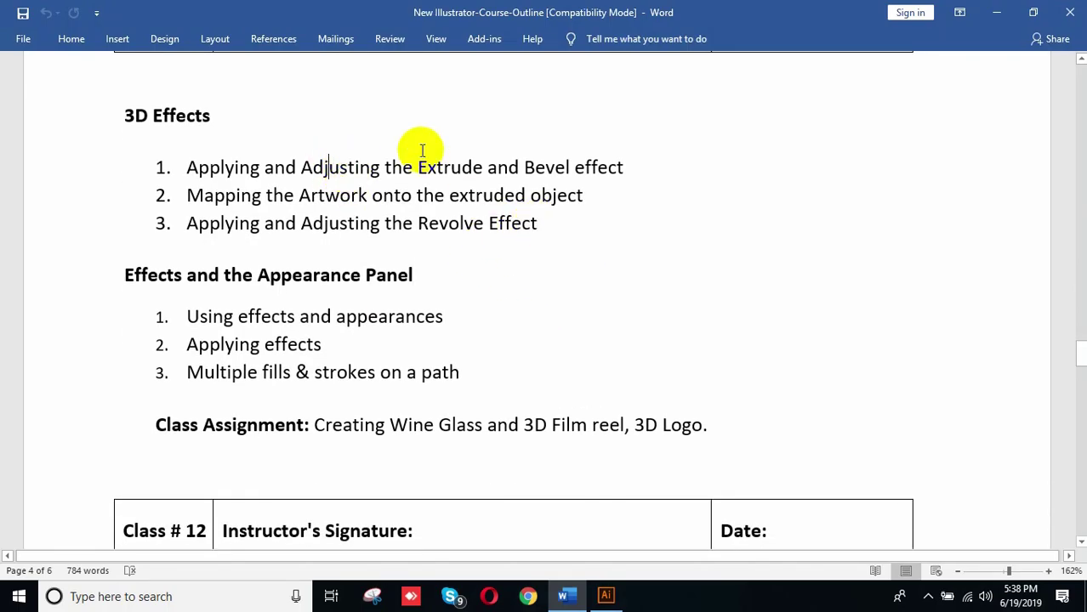
click(475, 168)
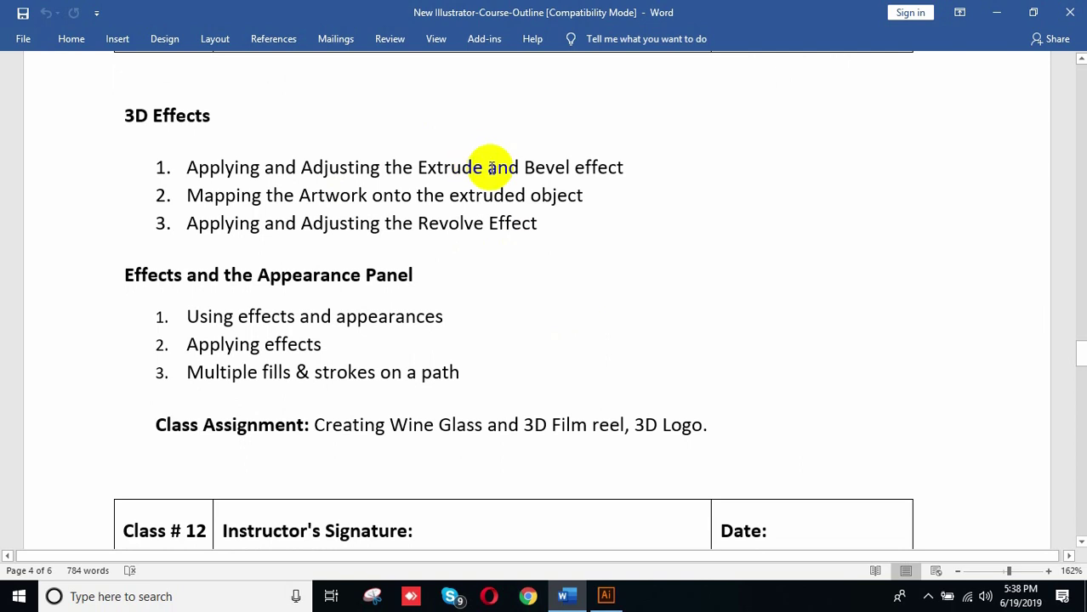
click(598, 168)
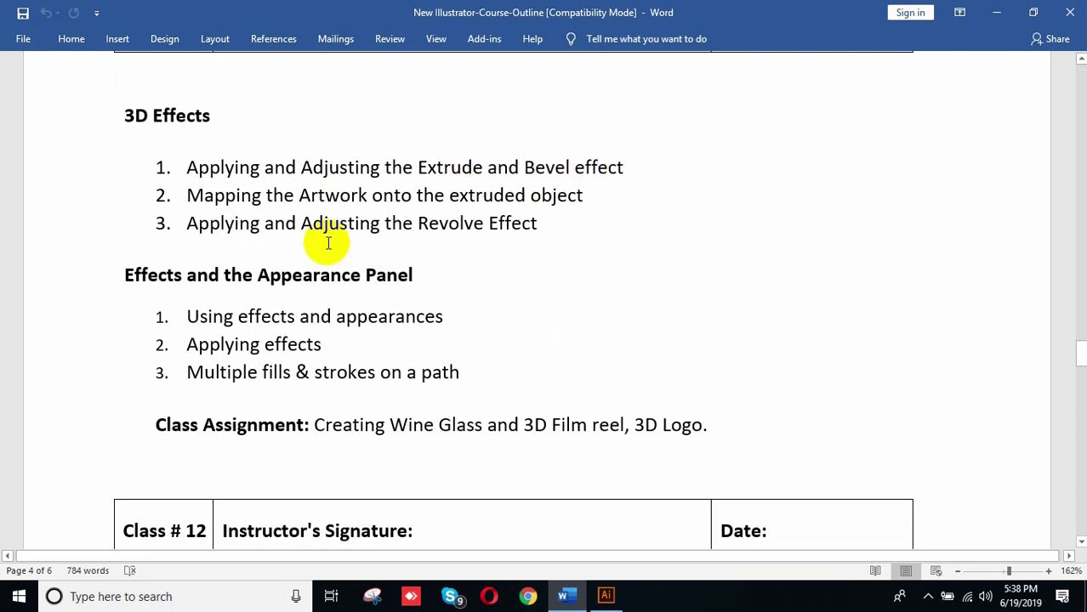
Step: Switch back to Illustrator and add the text 3D on the blank white artboard below the LOREM IPSUM artwork
click(606, 594)
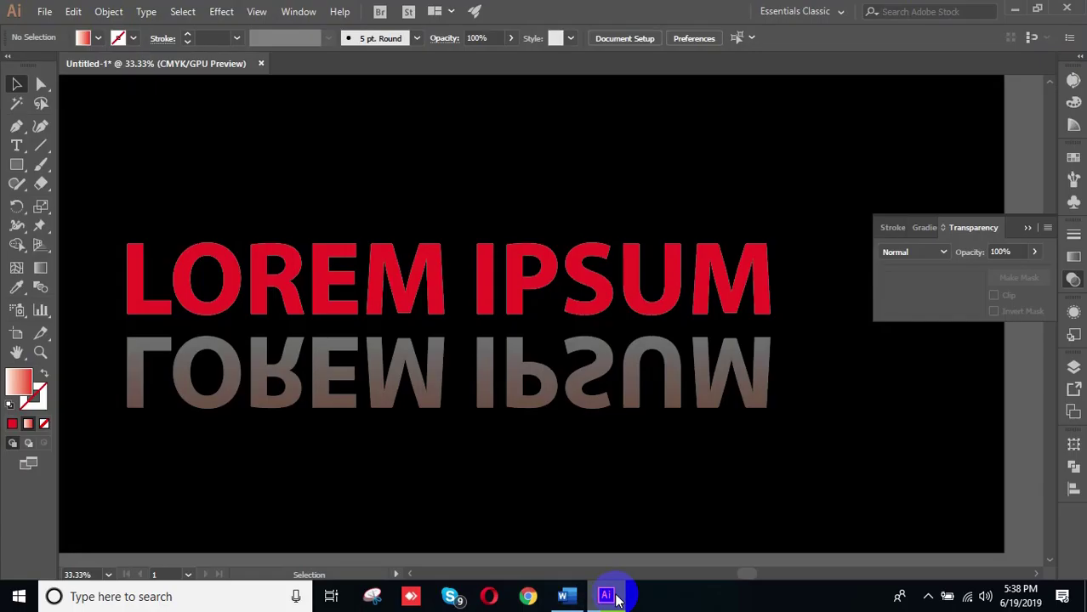
scroll(479, 321, down, 3)
scroll(479, 321, down, 5)
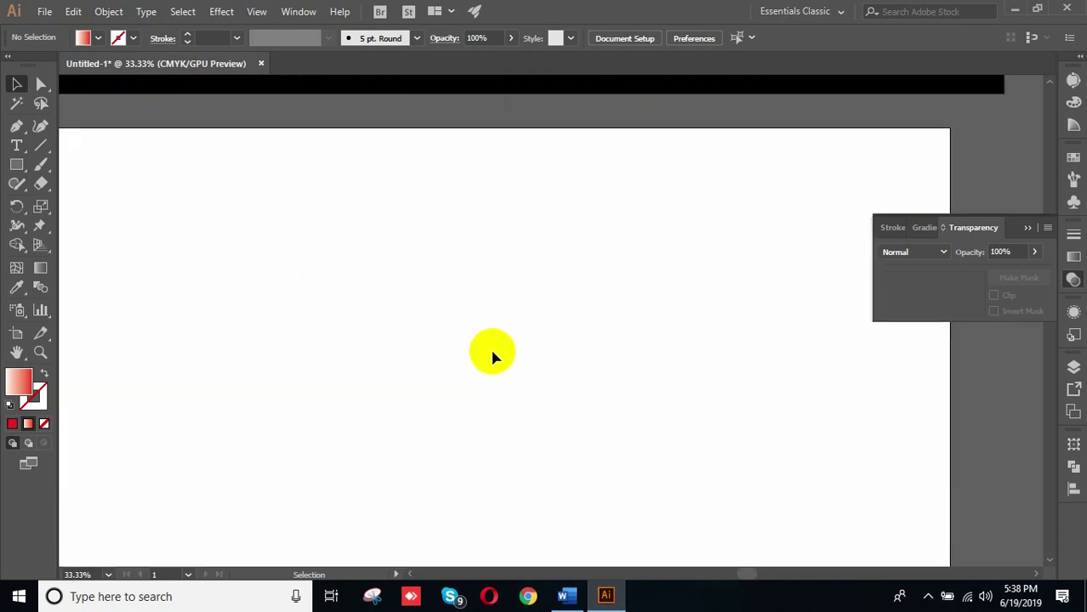
click(16, 146)
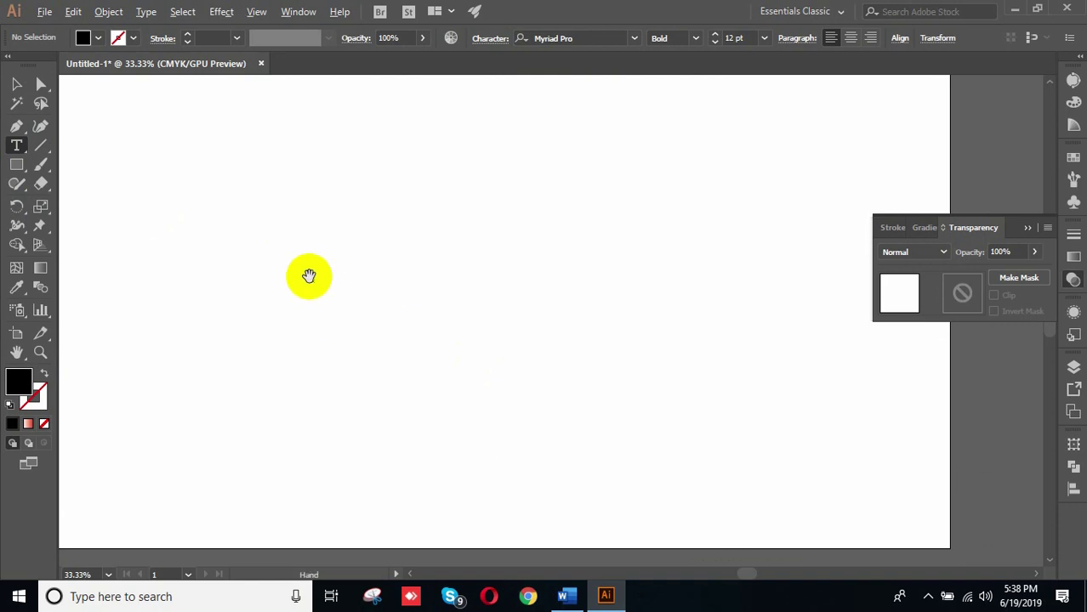
scroll(307, 274, up, 9)
scroll(421, 398, up, 4)
click(485, 287)
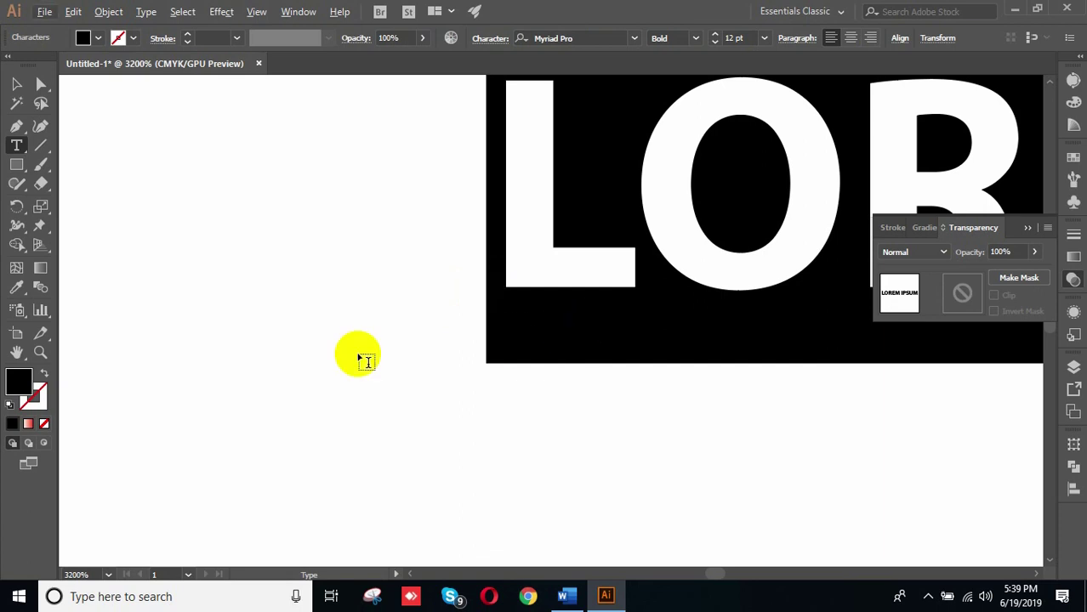
text(3)
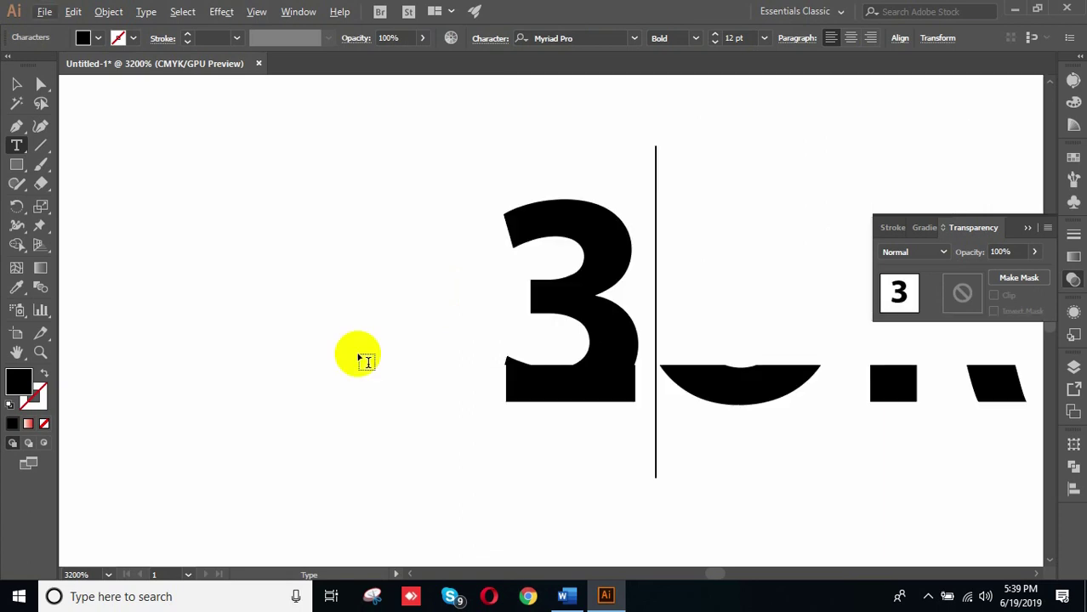
text(D)
Step: Enlarge the 3D text proportionally to about 736 pt and place it near the middle of the white artboard
click(17, 85)
scroll(274, 275, down, 3)
click(434, 306)
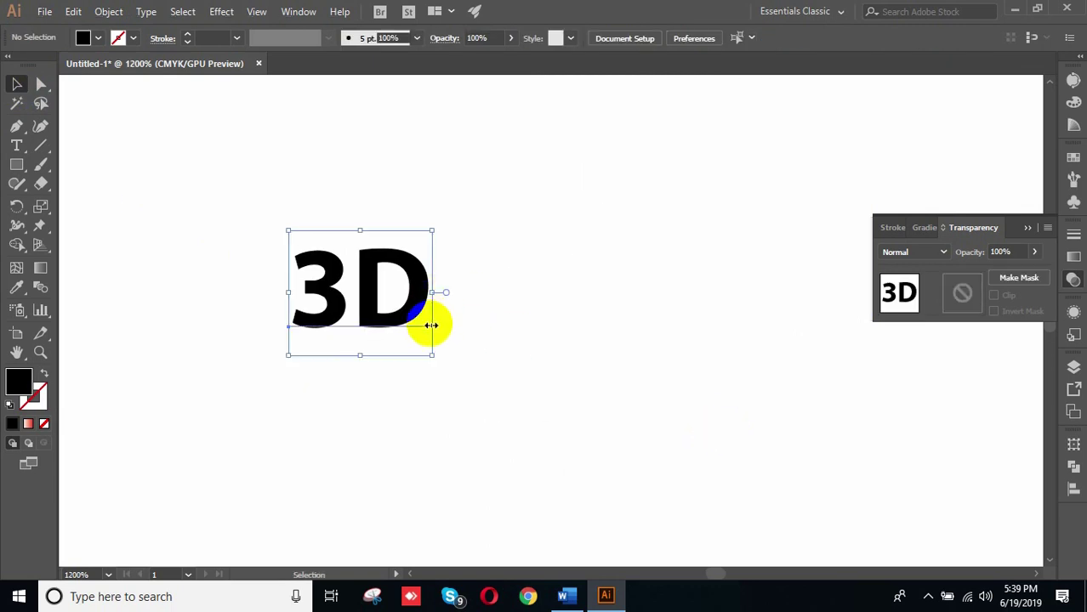
scroll(429, 322, down, 5)
drag(427, 334, 734, 599)
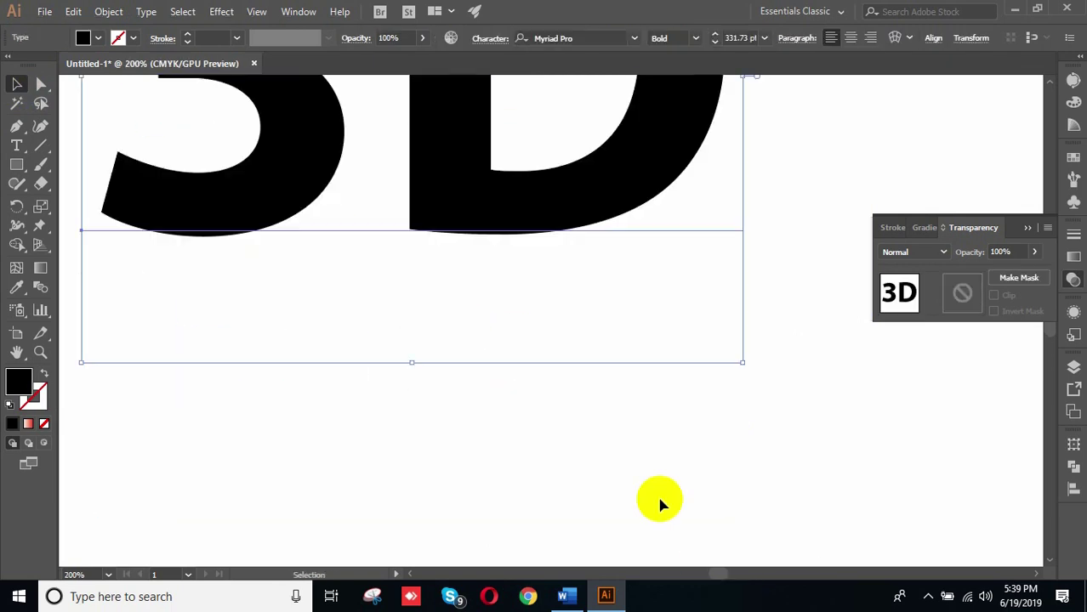
scroll(660, 449, down, 3)
drag(763, 410, 591, 322)
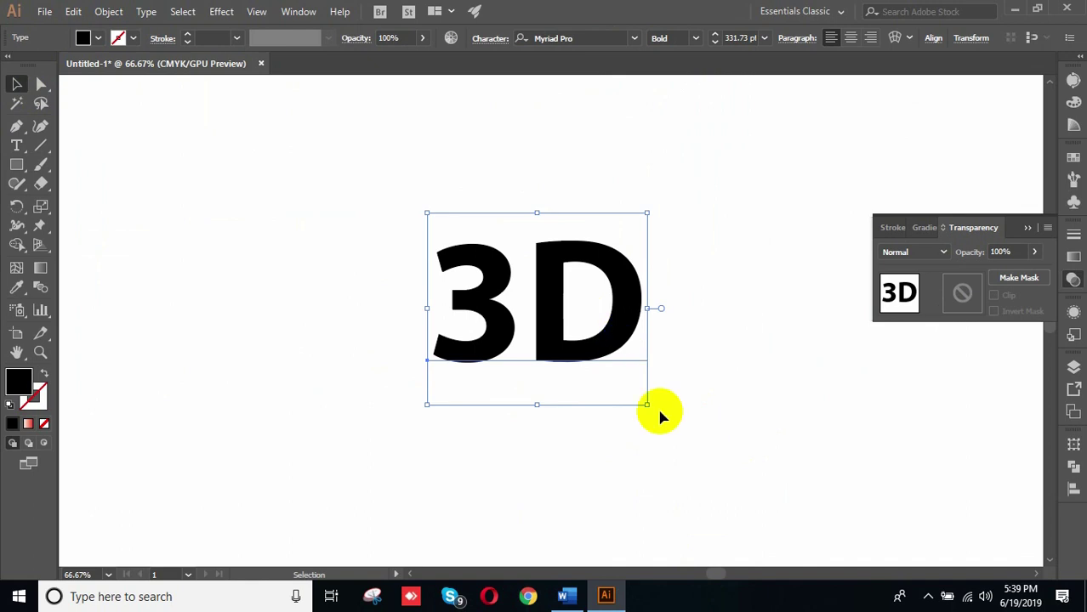
click(577, 324)
drag(648, 405, 813, 477)
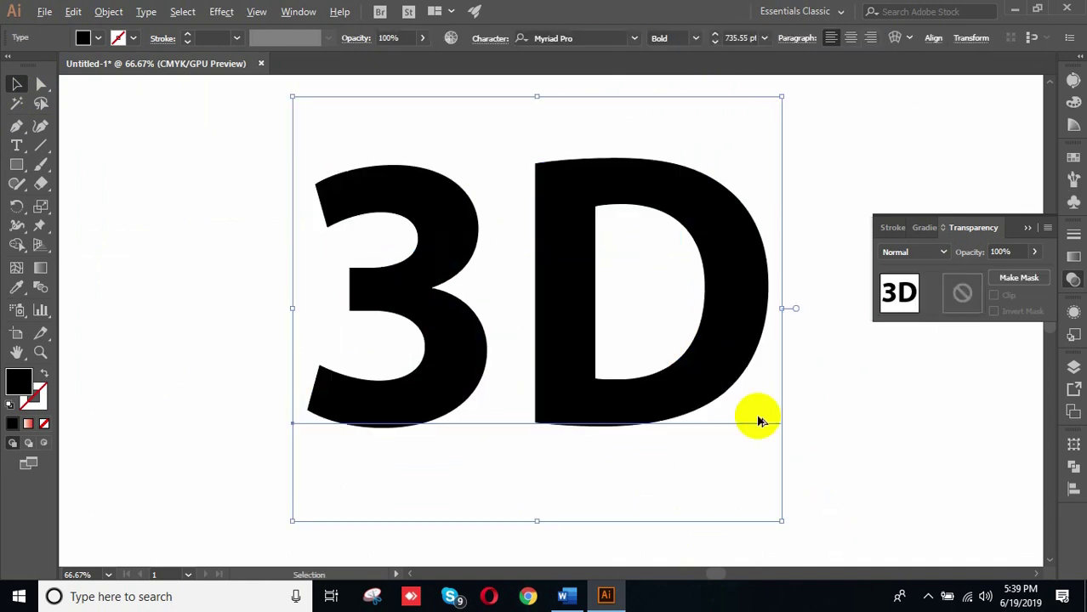
Step: Convert the 3D text to outlines and clear the selection
scroll(821, 464, down, 3)
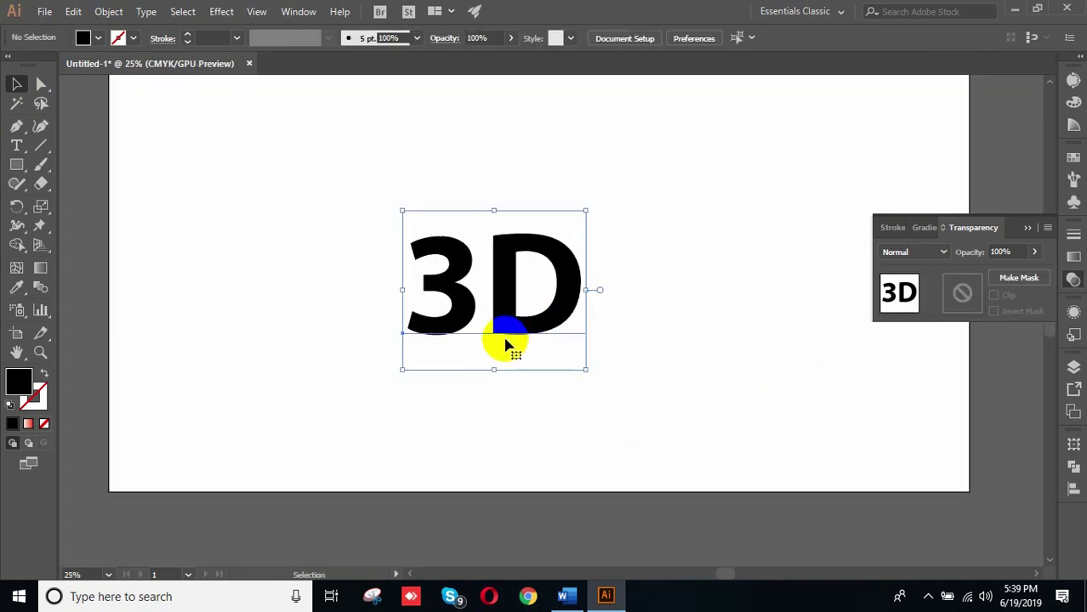
right_click(515, 328)
click(600, 136)
scroll(594, 304, down, 1)
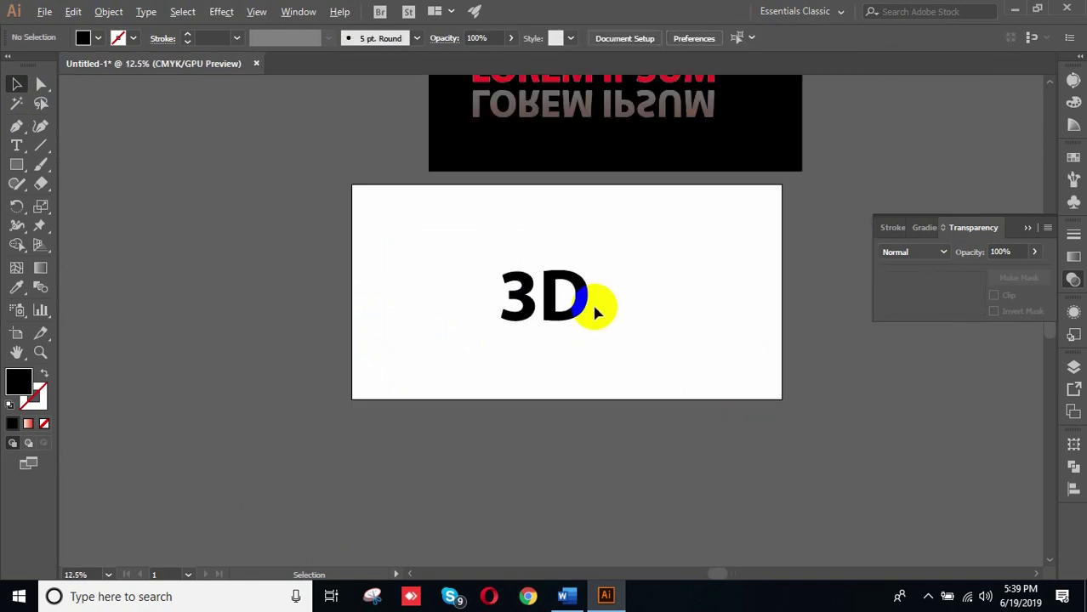
Step: Collapse the transparency settings to free space beside the outlined 3D lettering, leaving nothing selected
scroll(603, 304, up, 4)
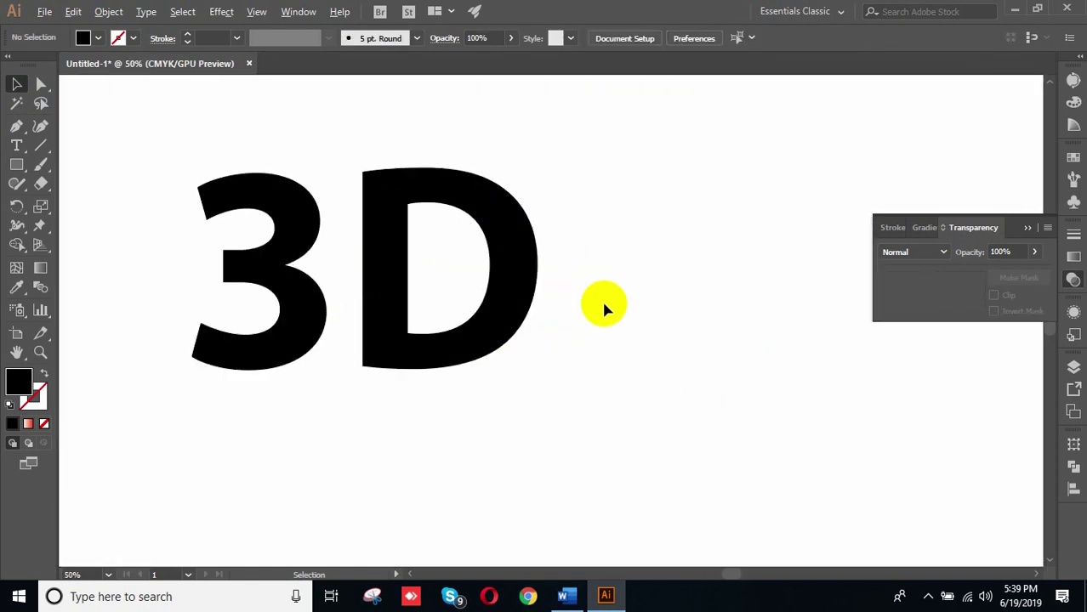
drag(605, 337, 648, 344)
click(551, 328)
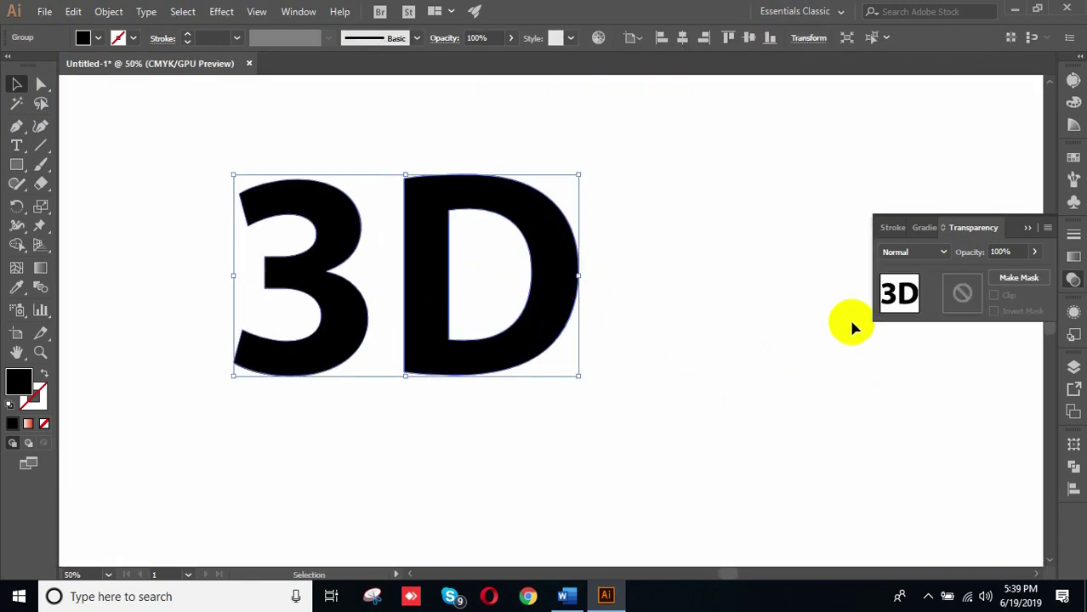
click(650, 230)
click(1072, 283)
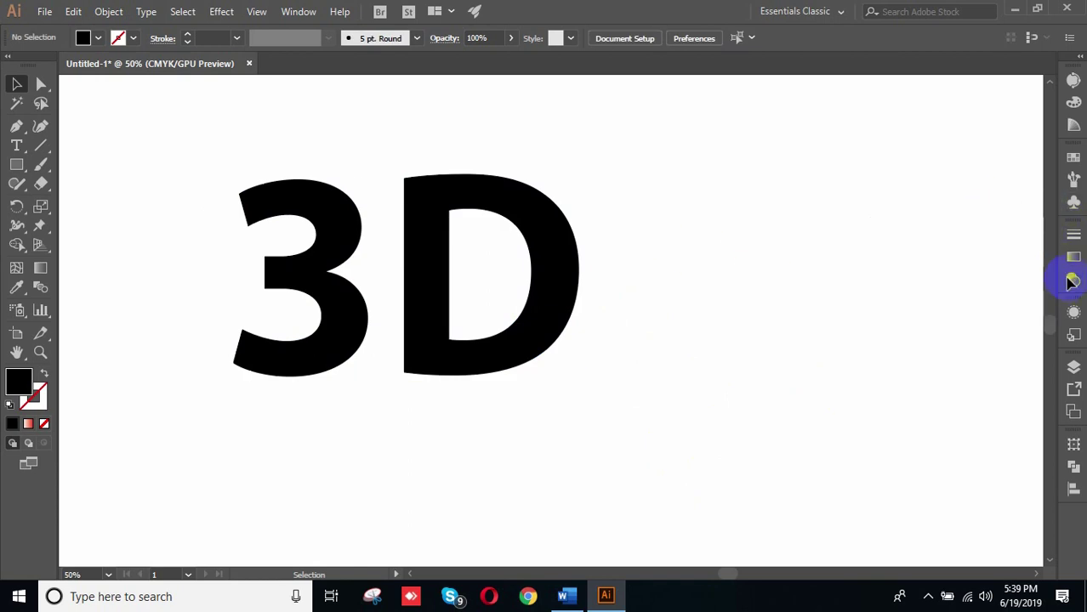
scroll(734, 231, right, 3)
drag(388, 264, 402, 258)
click(529, 345)
Step: Open the 3D Extrude & Bevel options for the black 3D lettering and turn on the preview
click(380, 272)
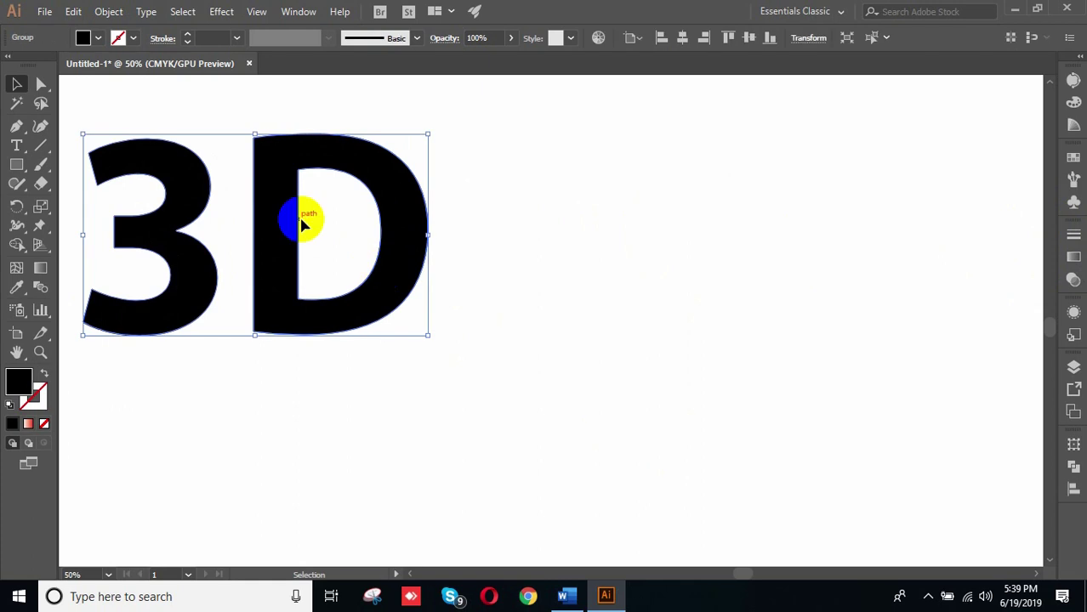
click(221, 12)
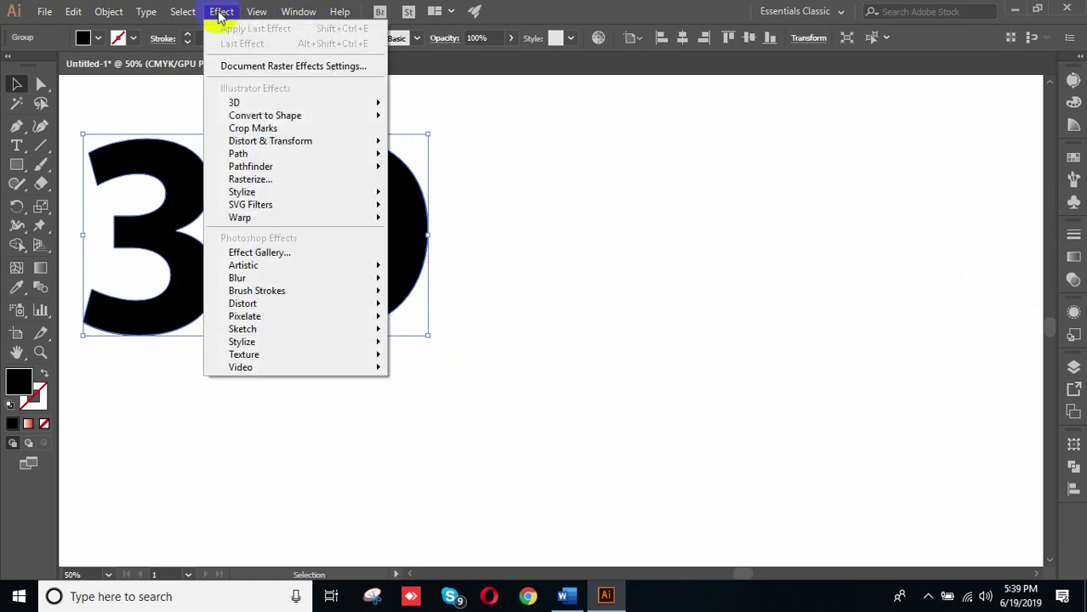
mouse_move(253, 103)
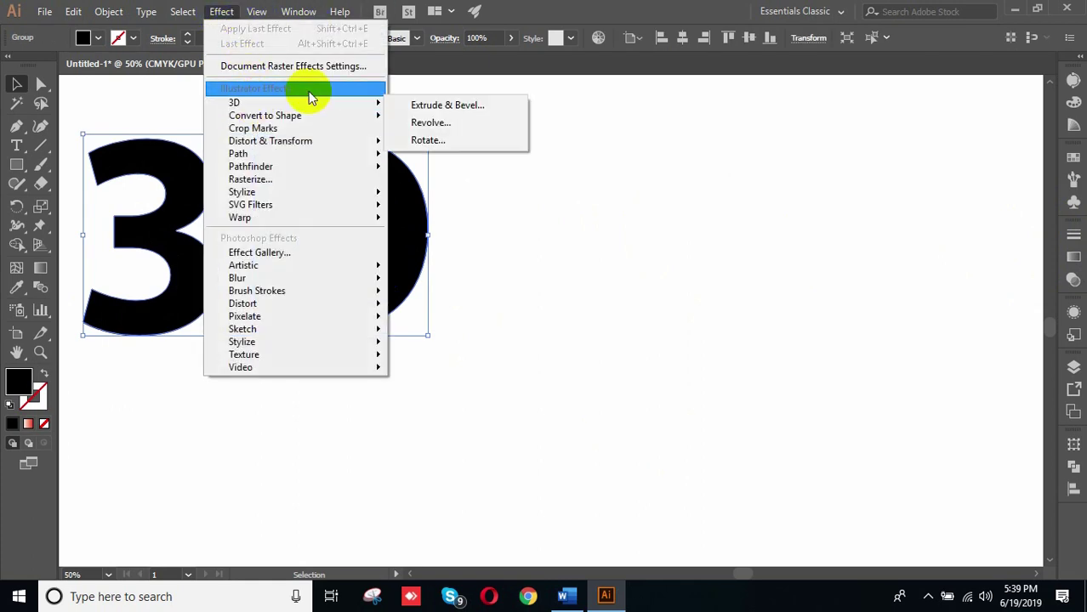
click(453, 109)
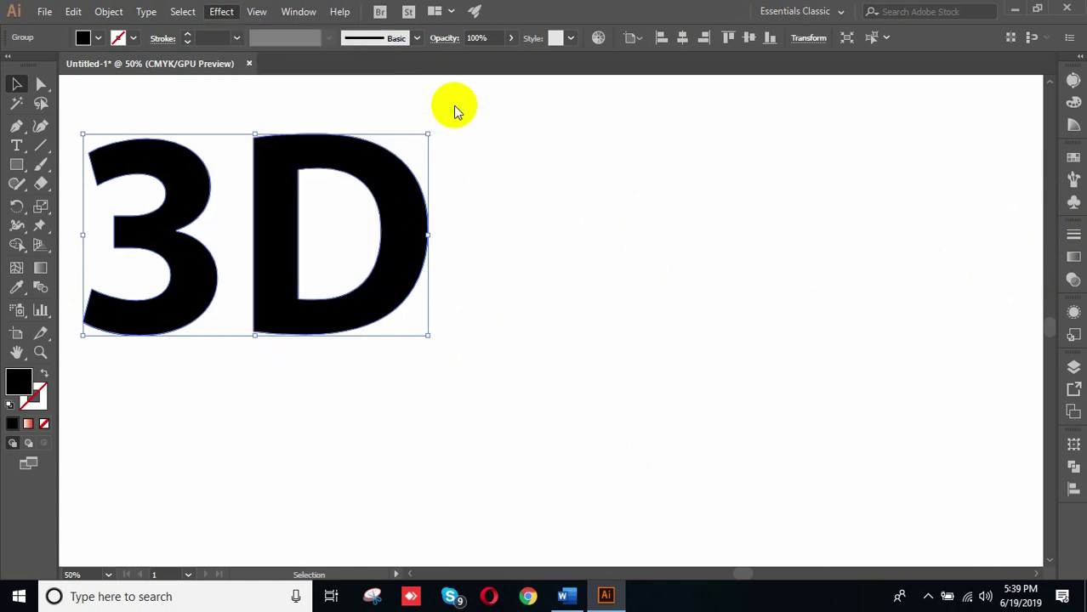
drag(449, 161, 752, 142)
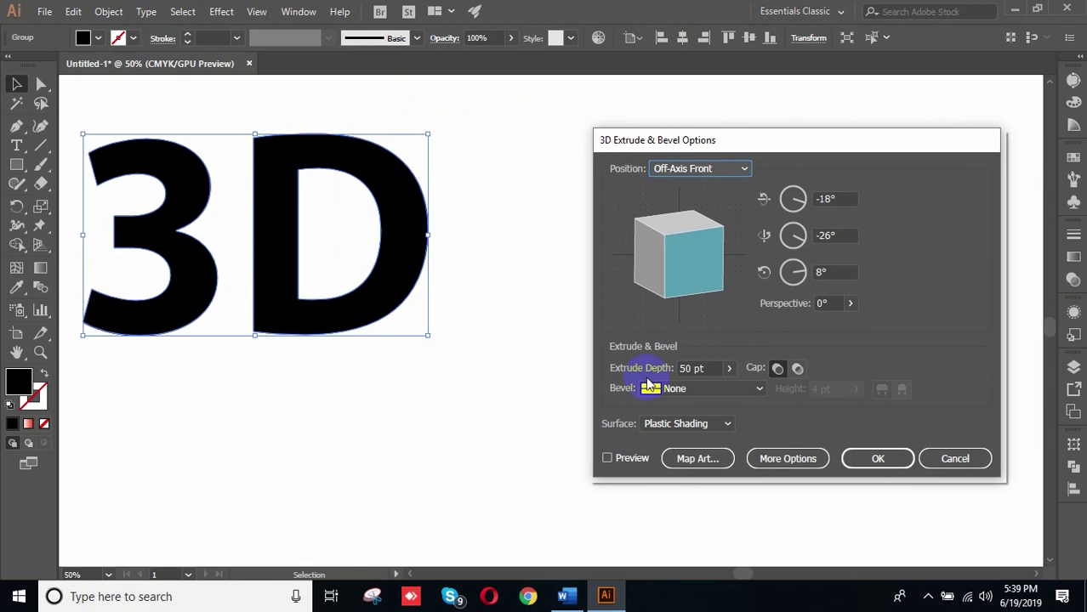
click(607, 458)
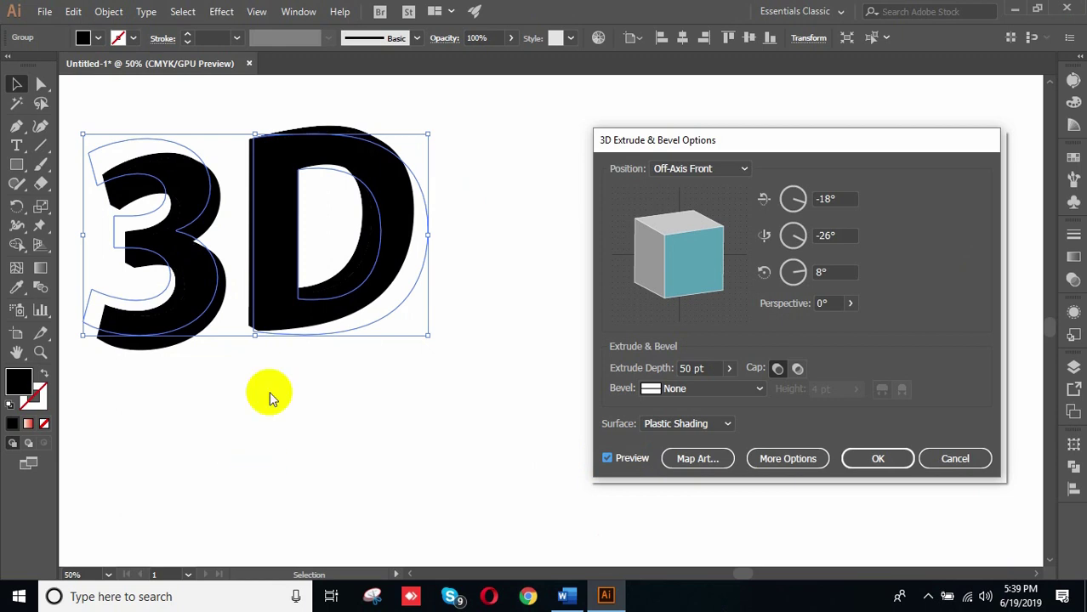
Step: Preview the black lettering in the Front, Left, Top and Off-Axis Front positions
click(672, 170)
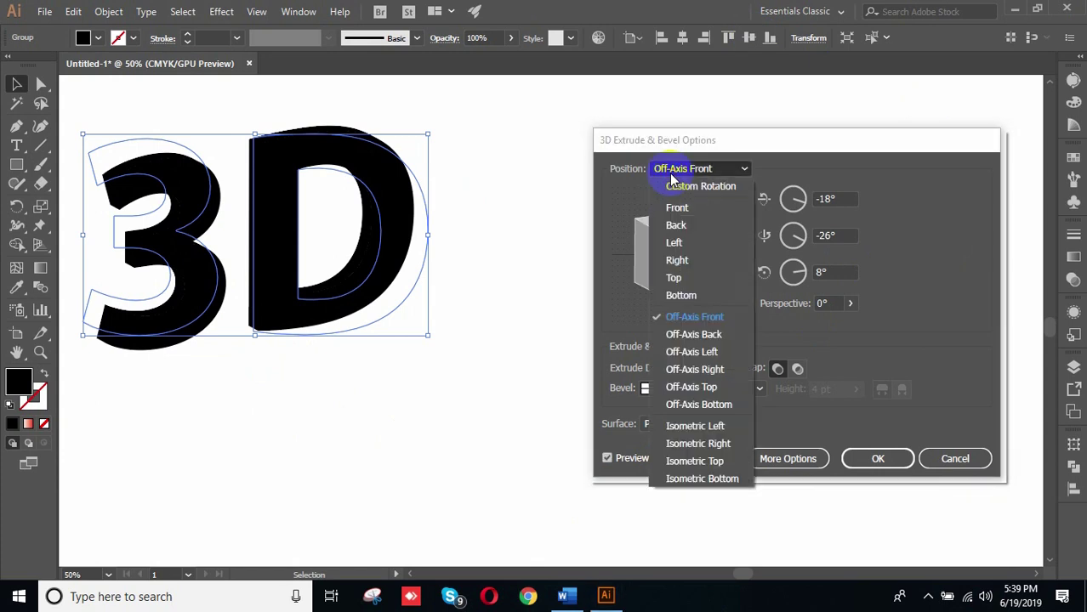
click(689, 171)
click(691, 170)
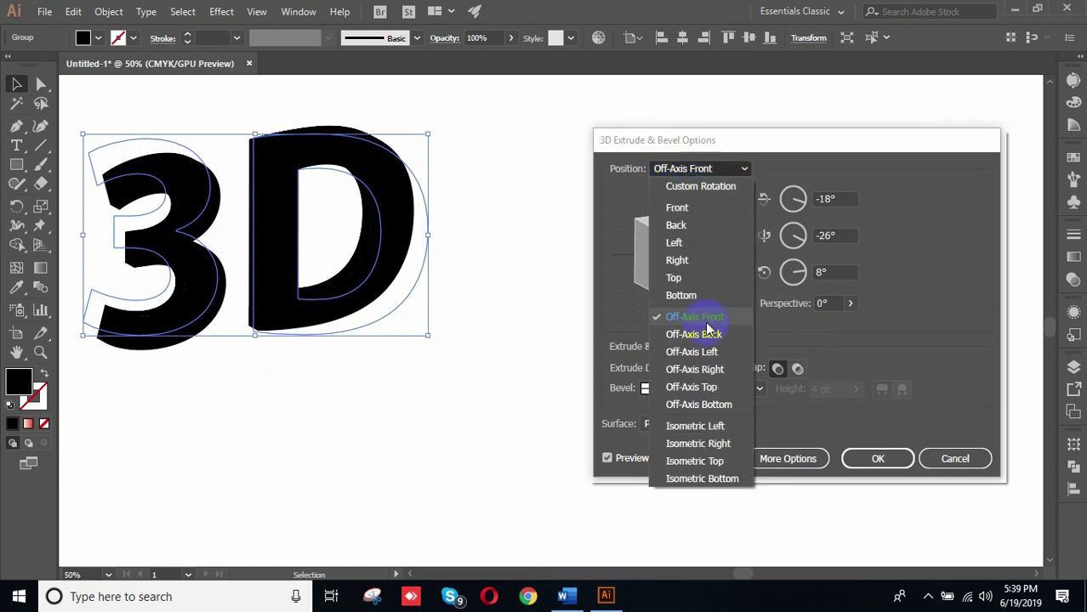
click(680, 208)
click(681, 179)
click(684, 244)
click(678, 173)
click(676, 276)
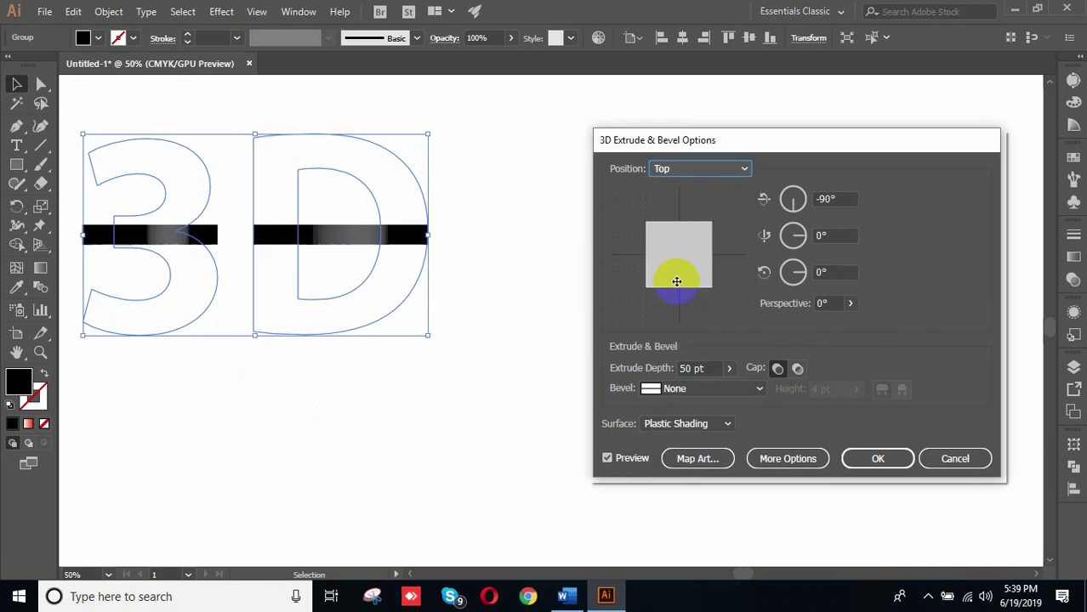
click(700, 170)
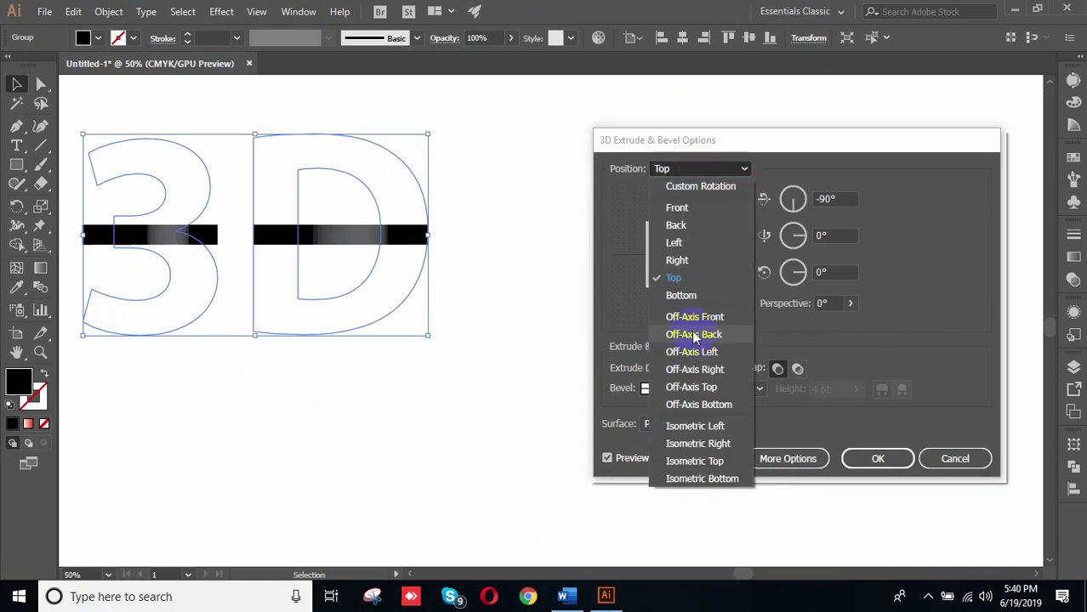
click(691, 313)
Step: Preview the black lettering in the Off-Axis Right and Off-Axis Top positions and discard the extrusion
click(673, 172)
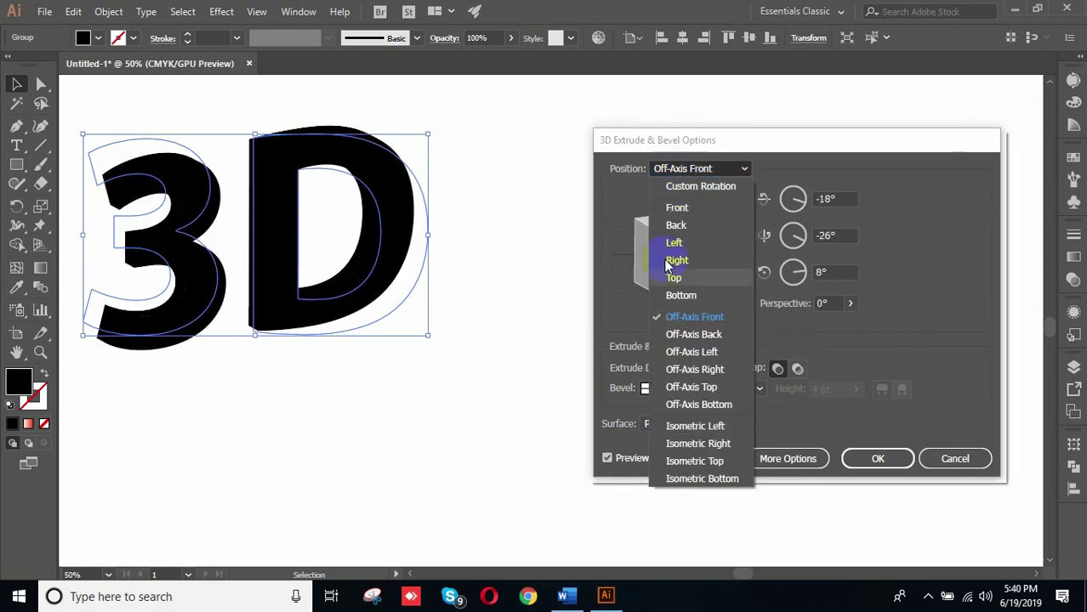
click(688, 372)
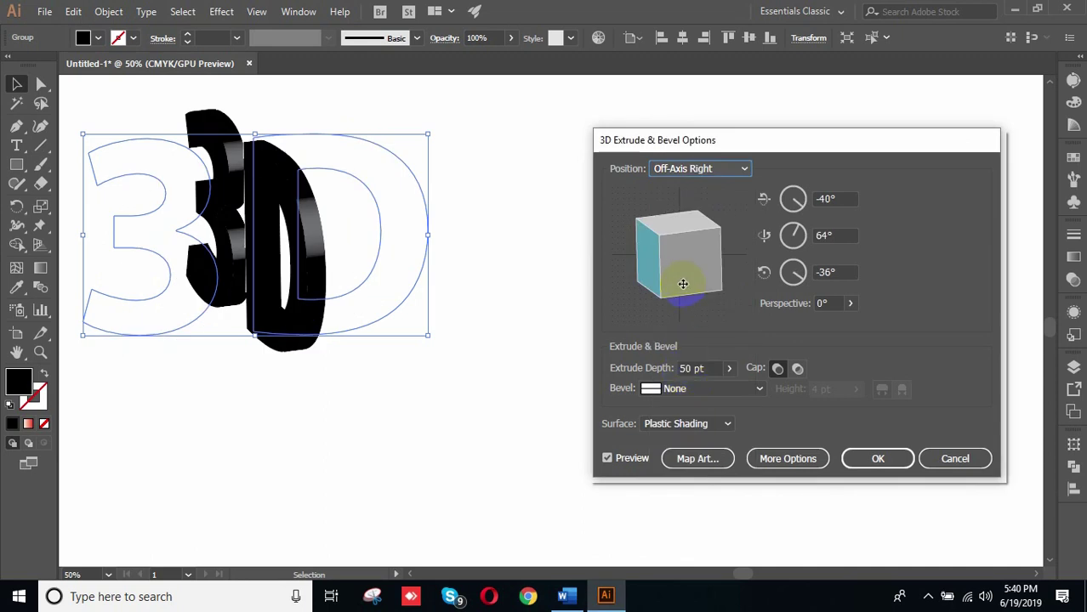
click(700, 170)
click(686, 390)
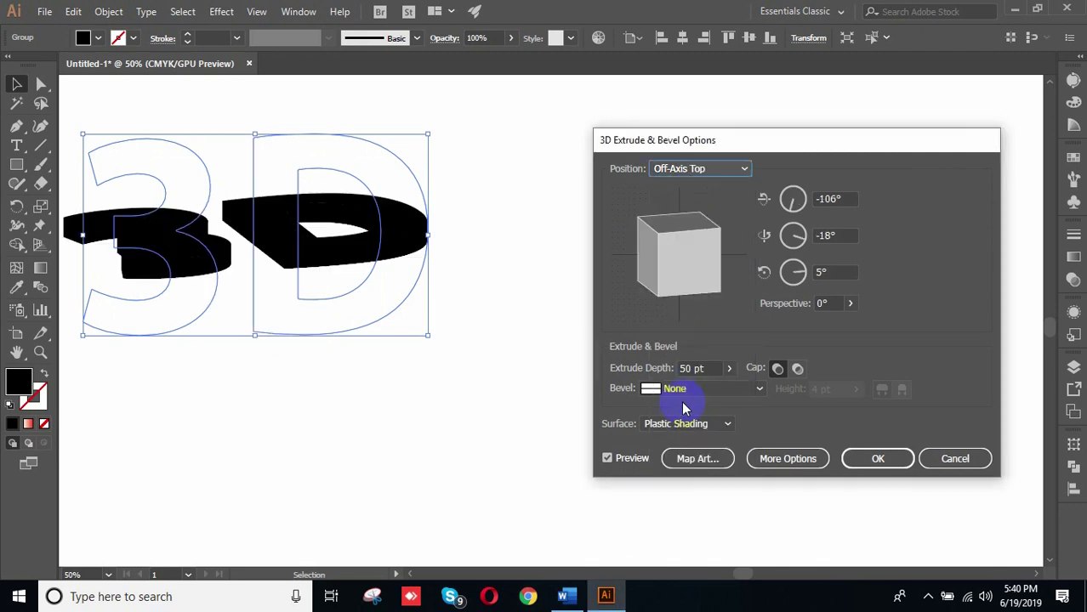
click(700, 167)
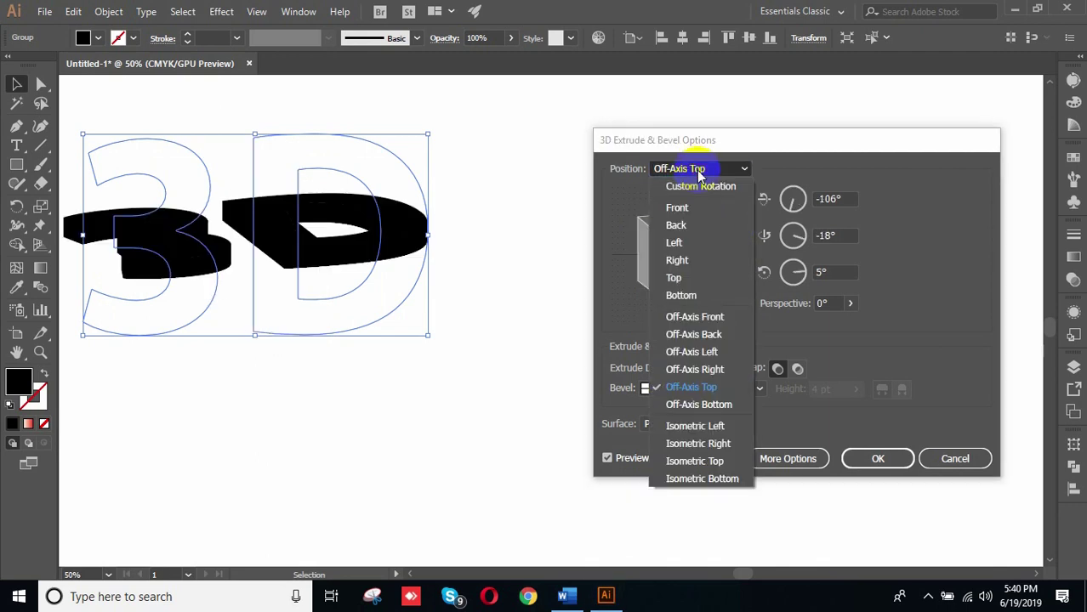
click(951, 456)
click(943, 458)
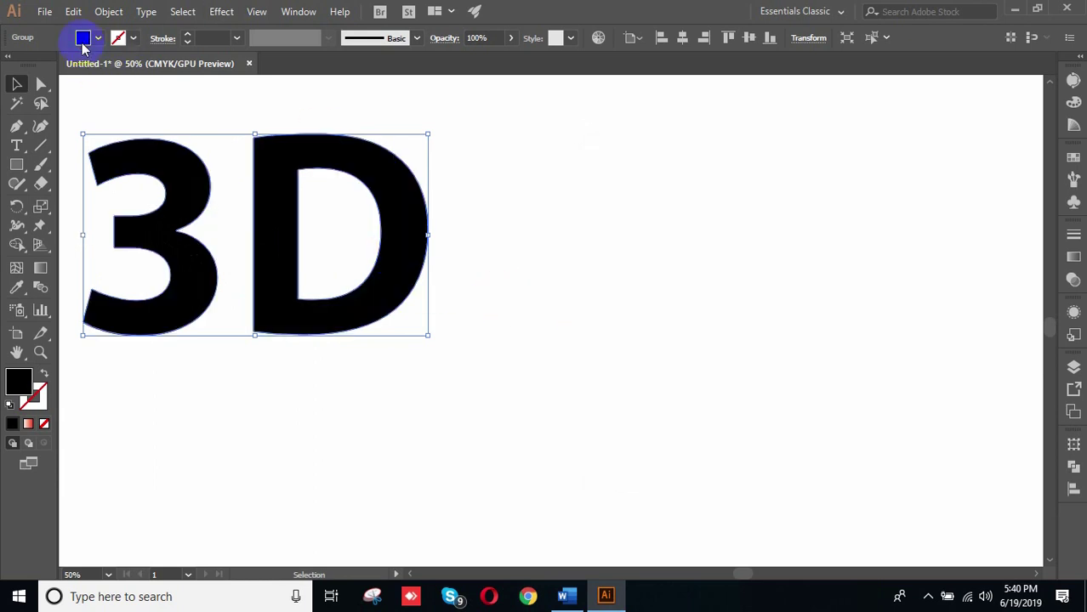
Step: Fill the 3D lettering with a light blue swatch and clear the selection
click(83, 37)
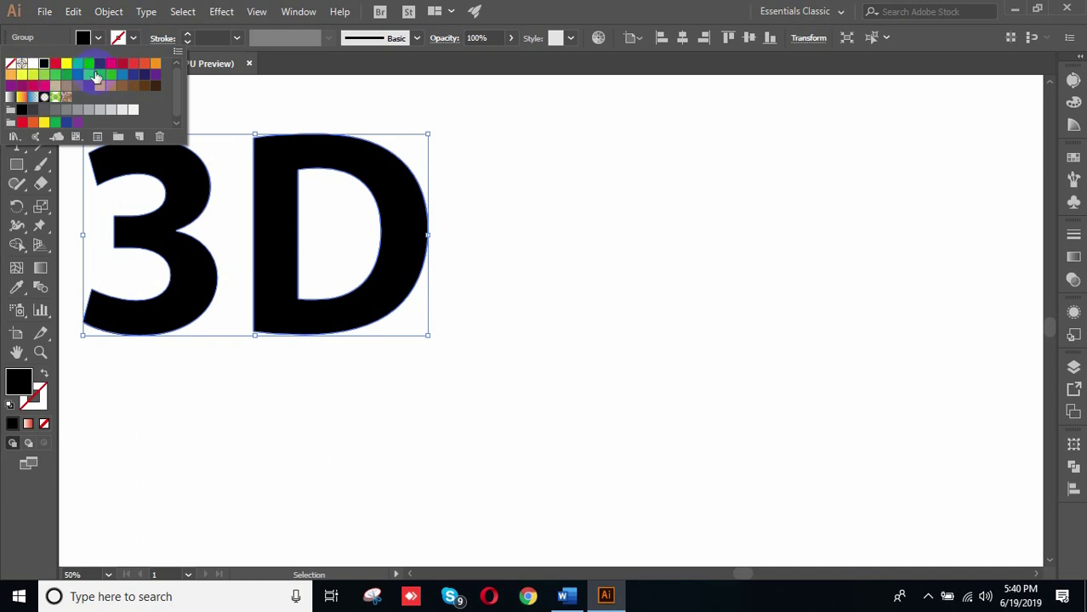
click(112, 75)
click(637, 333)
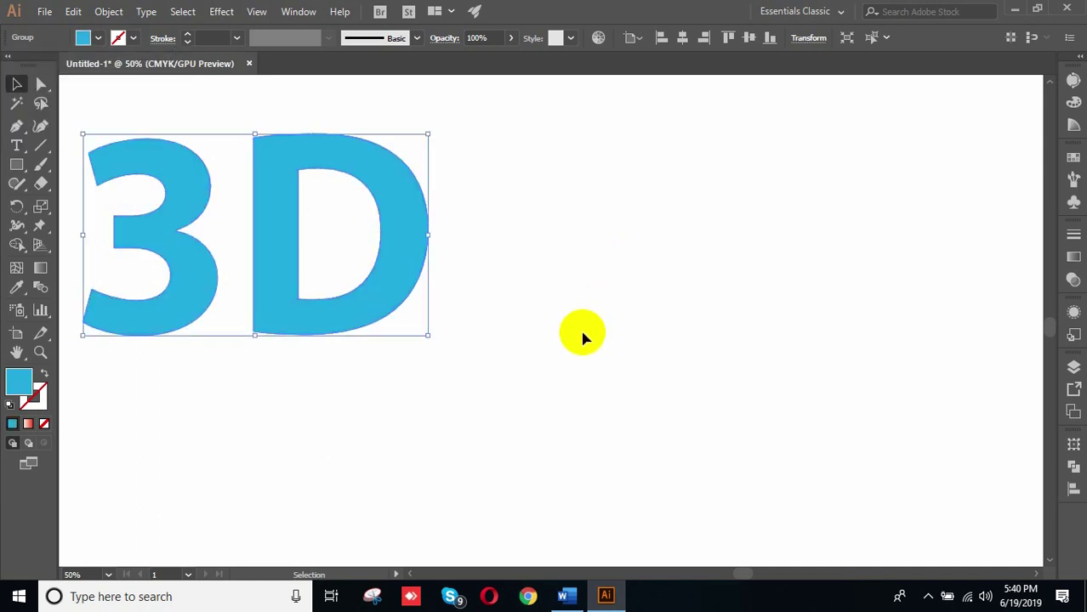
drag(583, 333, 671, 333)
drag(579, 248, 654, 288)
Step: Open the 3D Extrude & Bevel options for the light blue 3D lettering
click(401, 225)
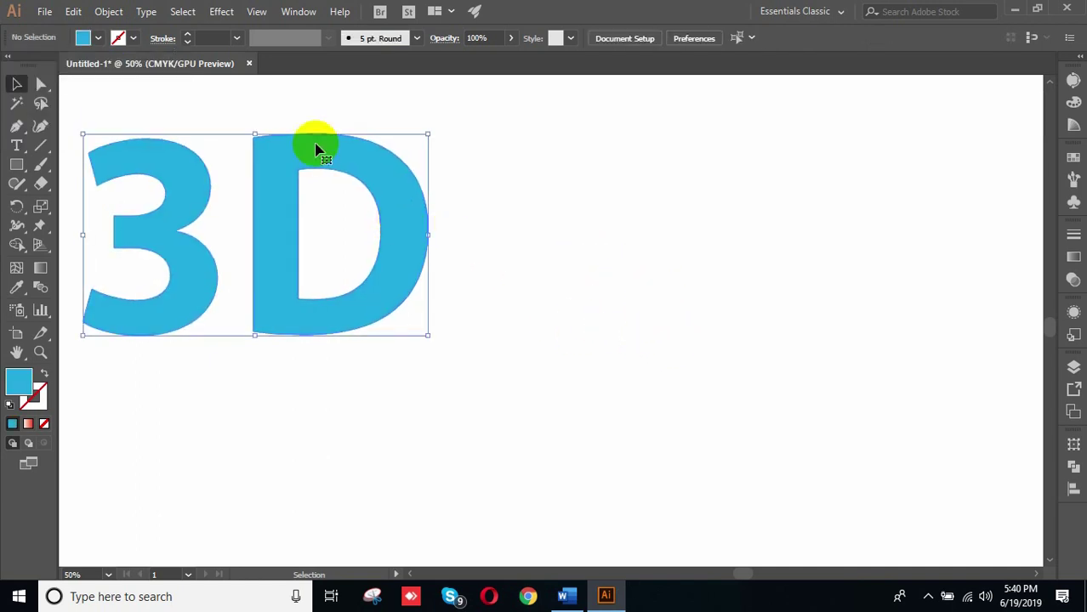
click(220, 12)
mouse_move(255, 102)
click(448, 105)
drag(700, 240, 679, 258)
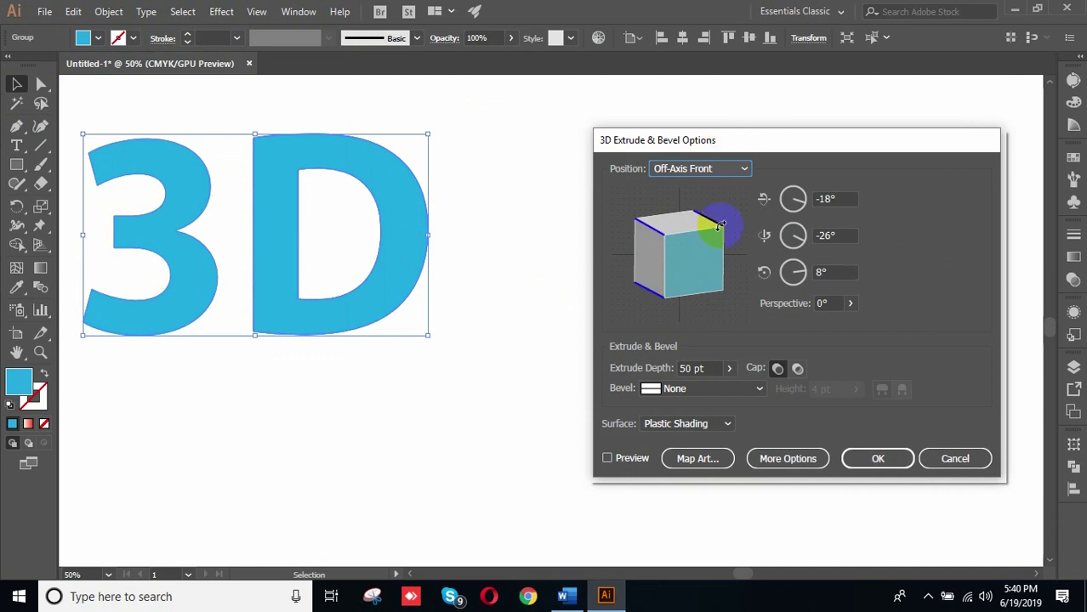
Step: Turn on the effect preview and rotate the lettering freely to about 12°, -35° and -3°
click(710, 171)
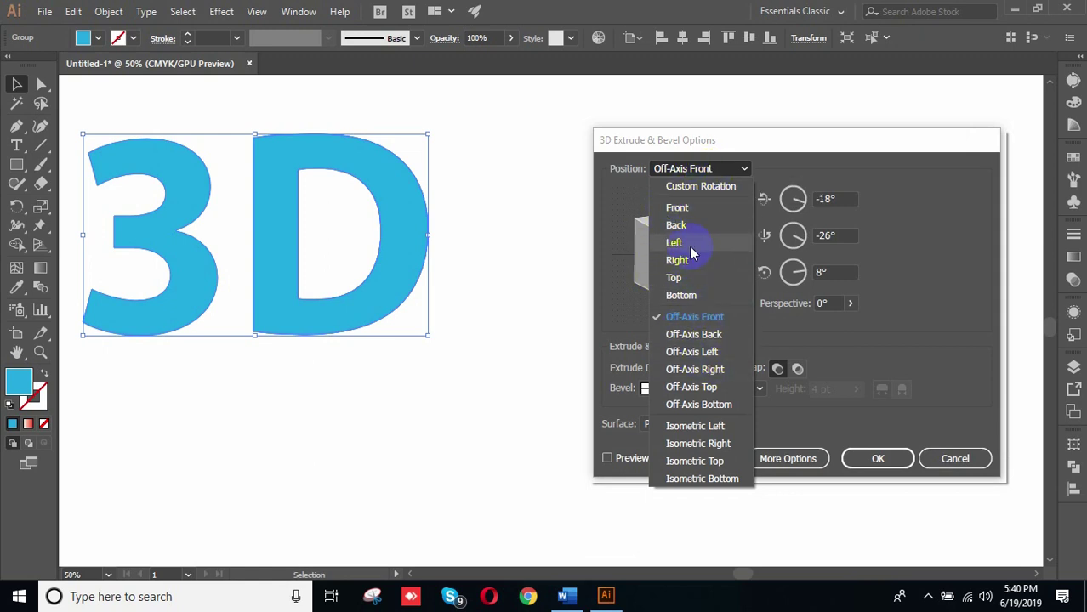
click(608, 460)
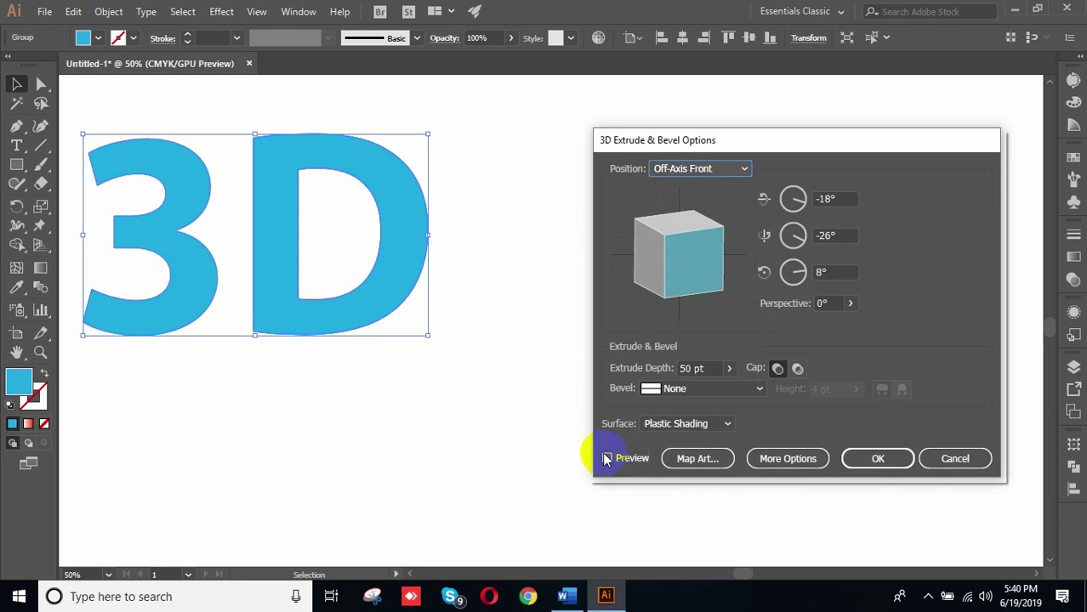
click(609, 462)
click(941, 332)
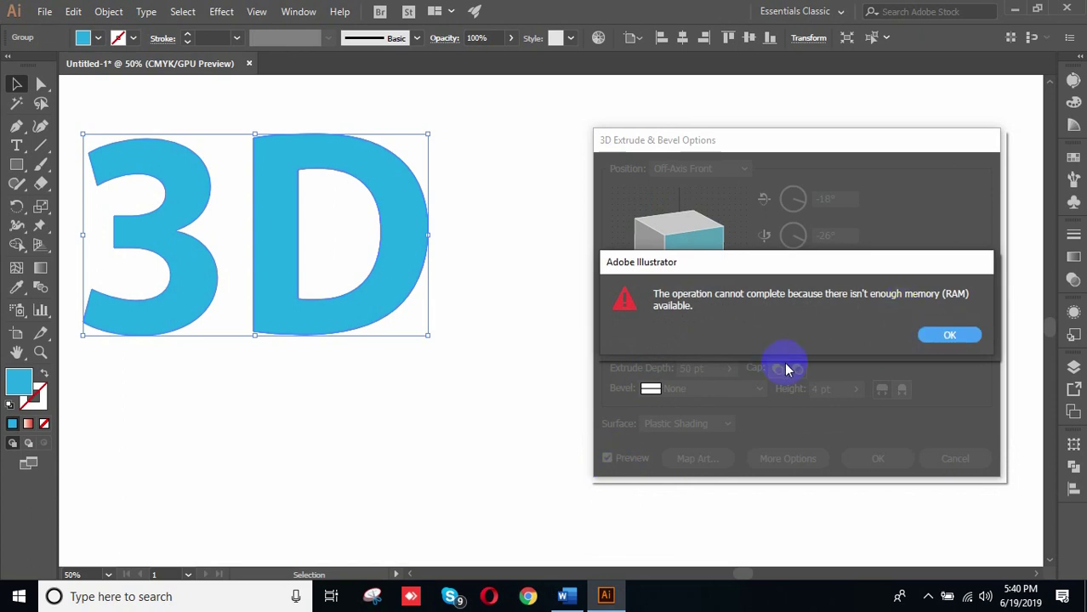
click(950, 336)
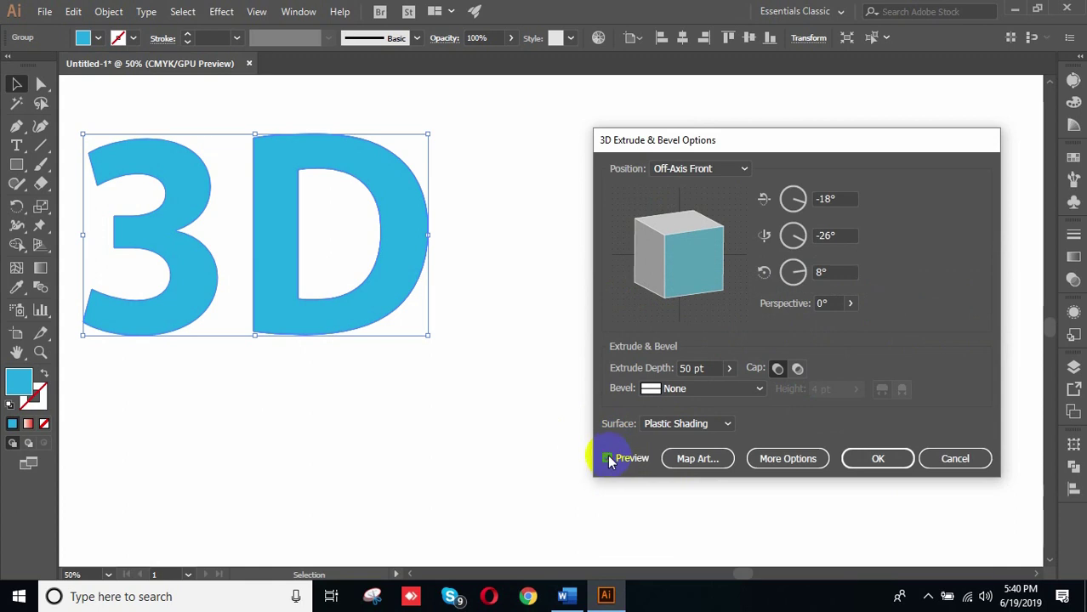
mouse_move(682, 258)
mouse_down()
mouse_move(672, 246)
mouse_move(663, 270)
mouse_move(678, 260)
mouse_up()
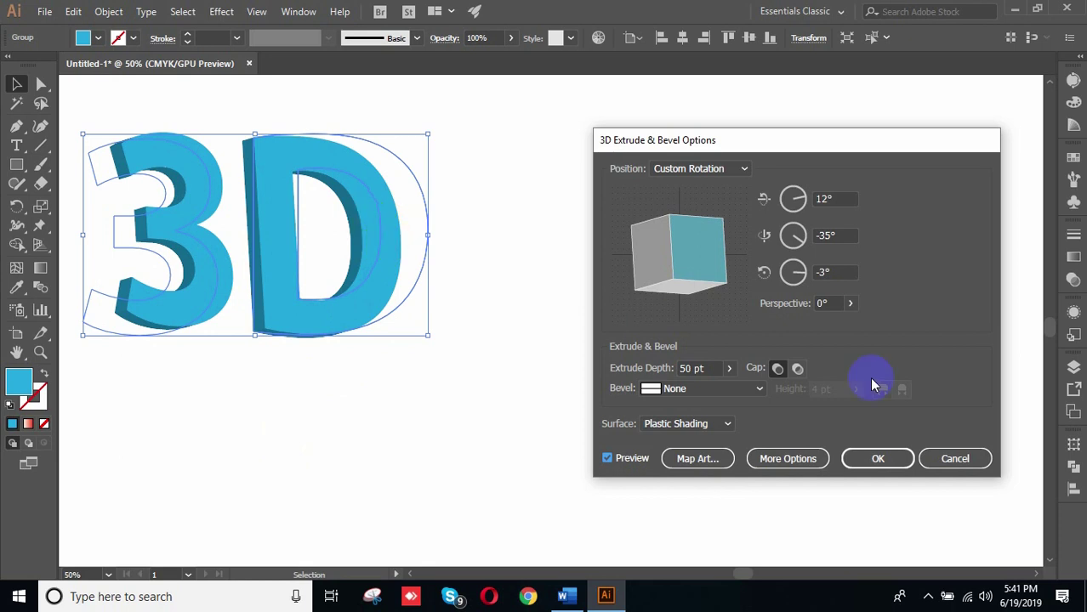
Step: Preview the blue lettering in the Front, Back, Left and Right positions
click(713, 168)
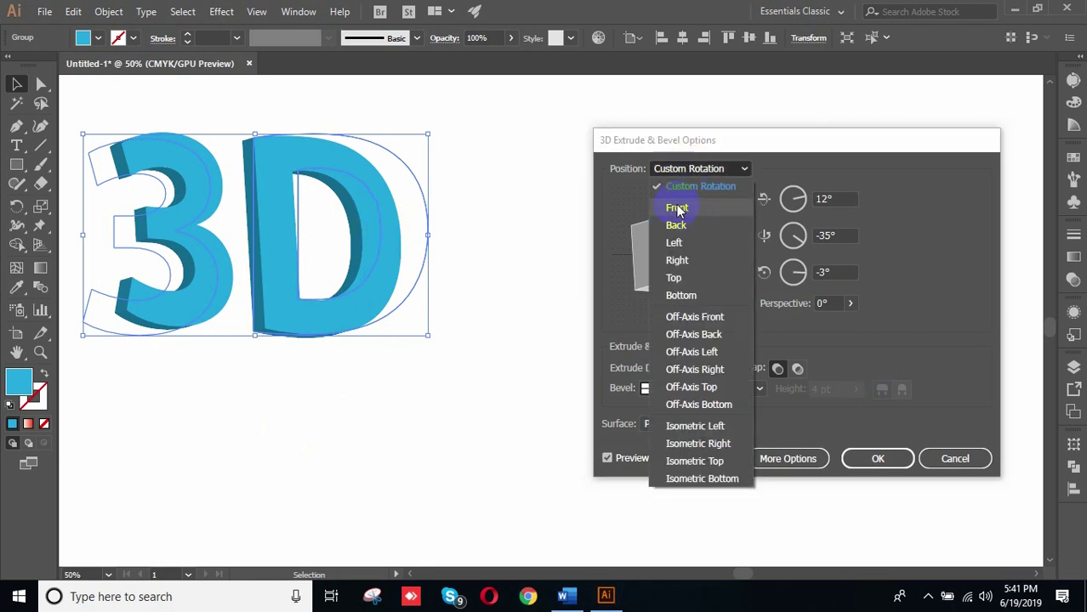
click(678, 208)
click(711, 168)
click(677, 225)
click(691, 174)
click(685, 243)
click(687, 175)
click(686, 260)
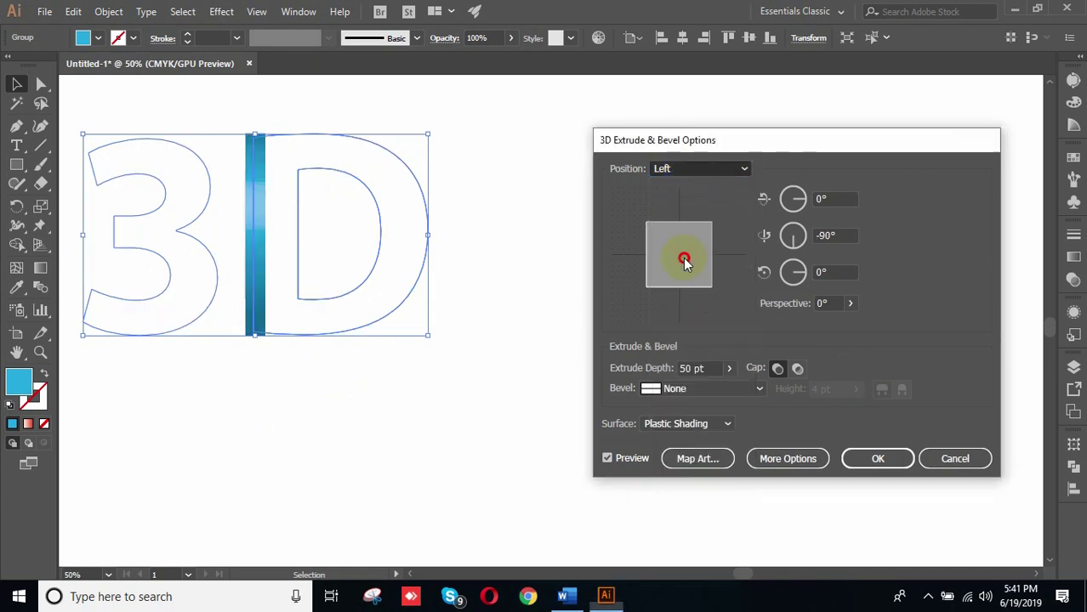
Step: Preview the blue lettering in the Top, Bottom and Off-Axis Front positions
click(693, 170)
click(686, 279)
click(698, 170)
click(701, 296)
click(687, 173)
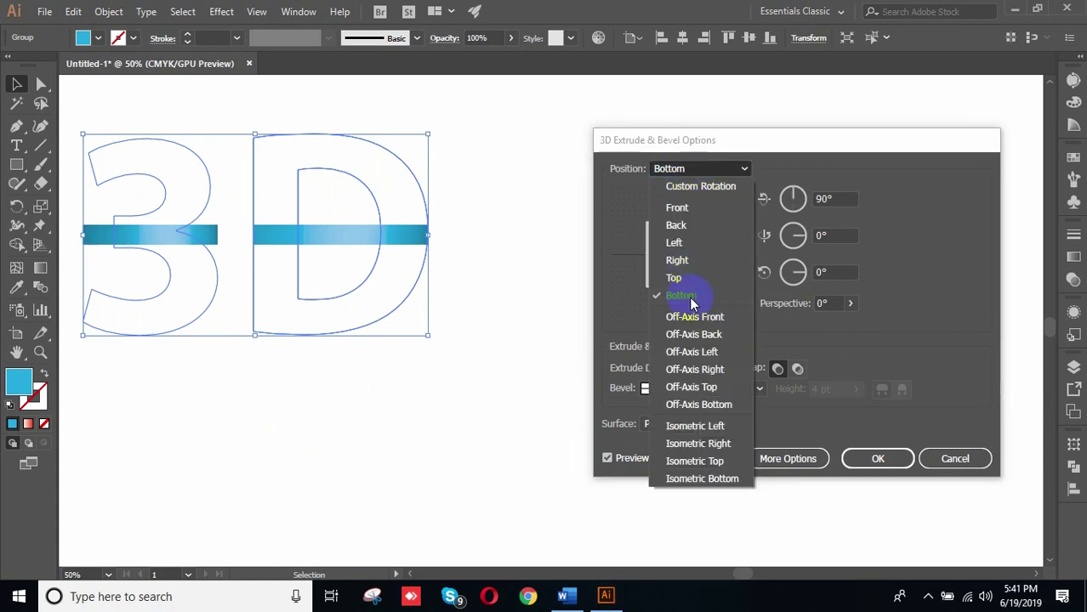
click(696, 319)
Step: Preview the blue lettering in the Off-Axis Back, Off-Axis Left and Off-Axis Right positions
click(701, 173)
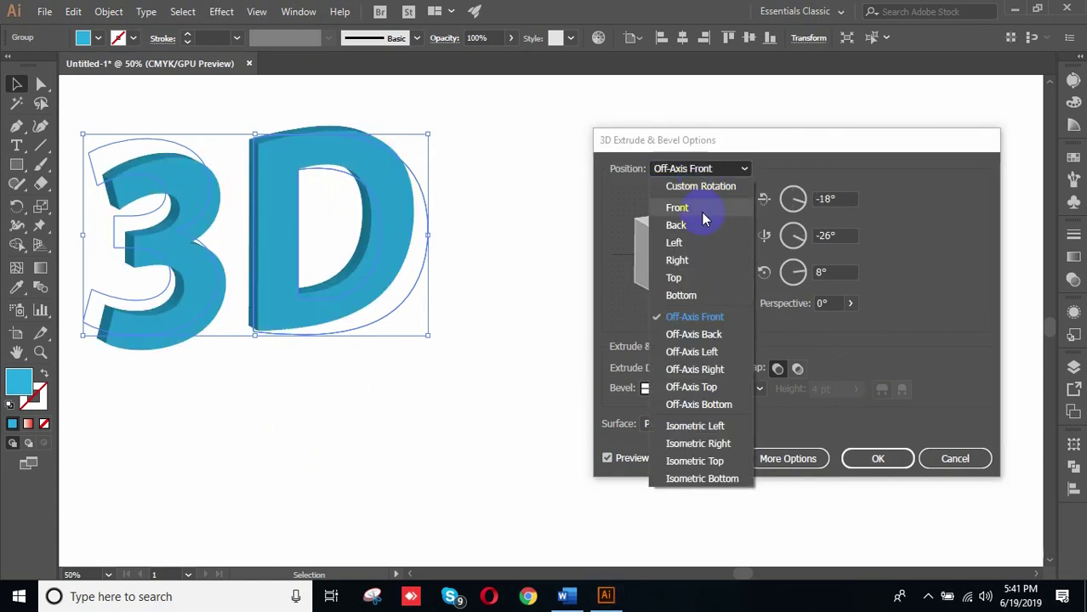
click(694, 334)
click(706, 174)
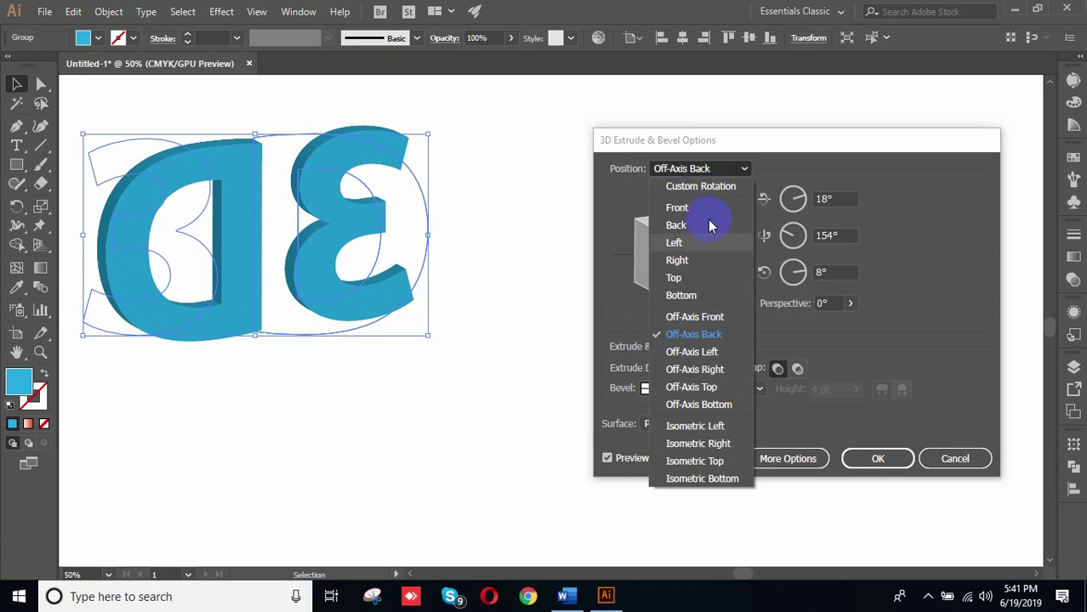
click(695, 353)
click(697, 169)
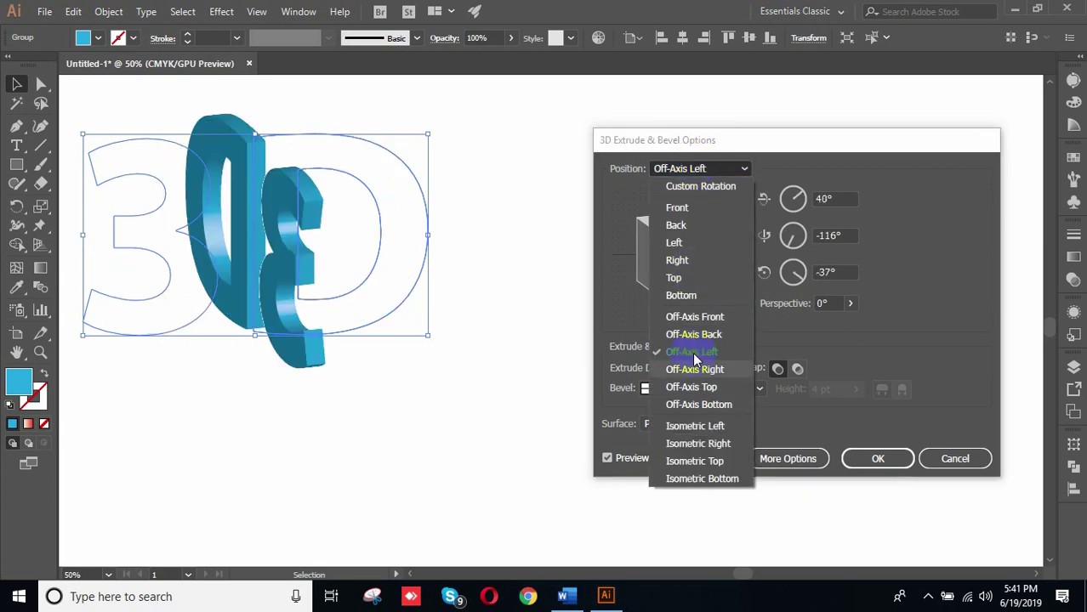
click(699, 366)
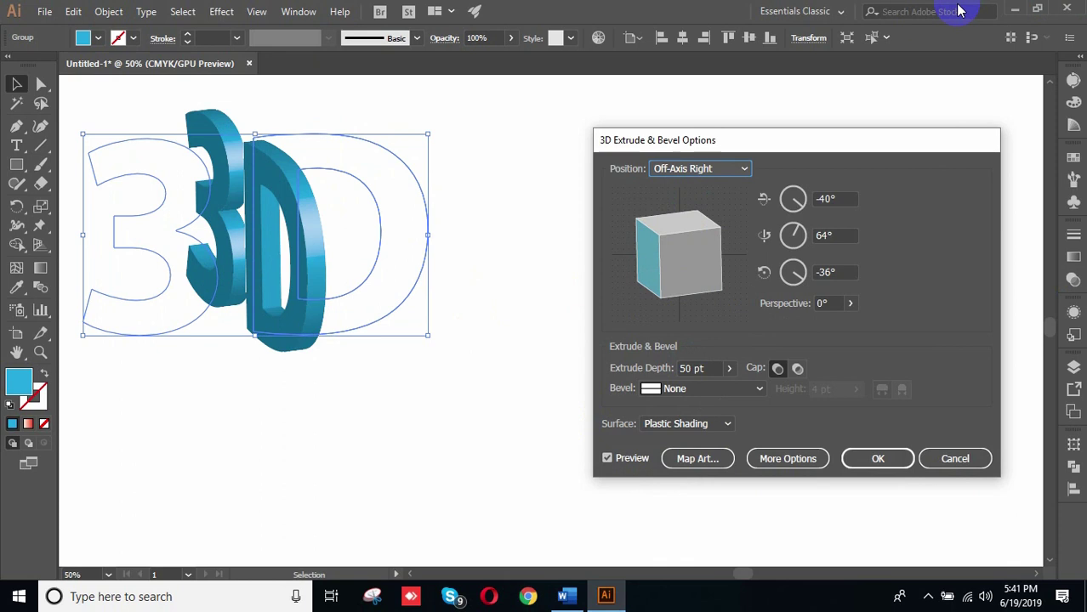
Step: Try the Off-Axis Top and Off-Axis Bottom positions on the lettering and set its position to Isometric Left
click(723, 177)
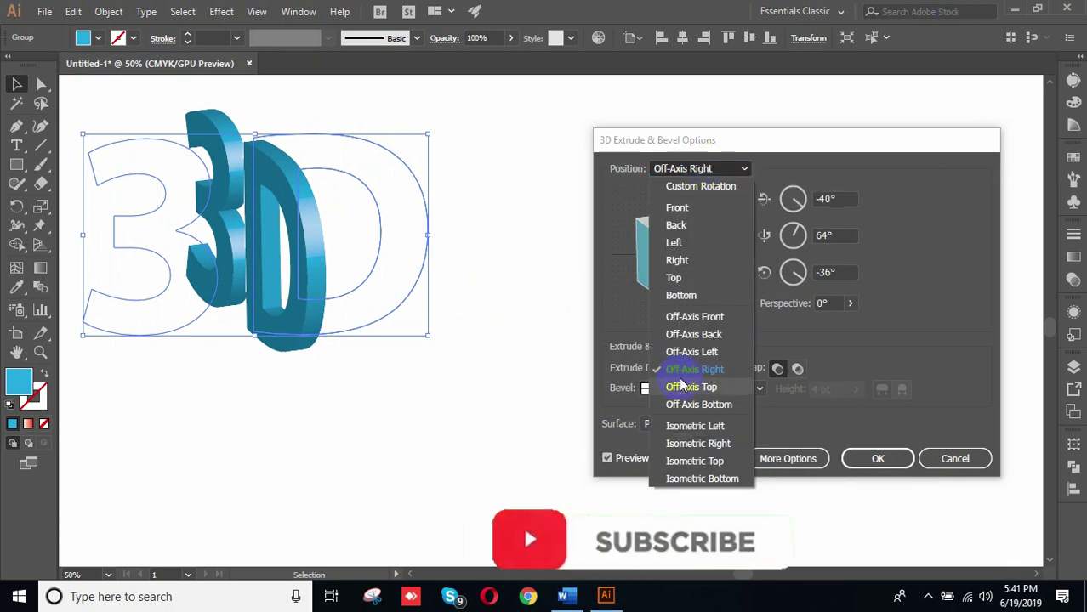
click(685, 390)
click(703, 169)
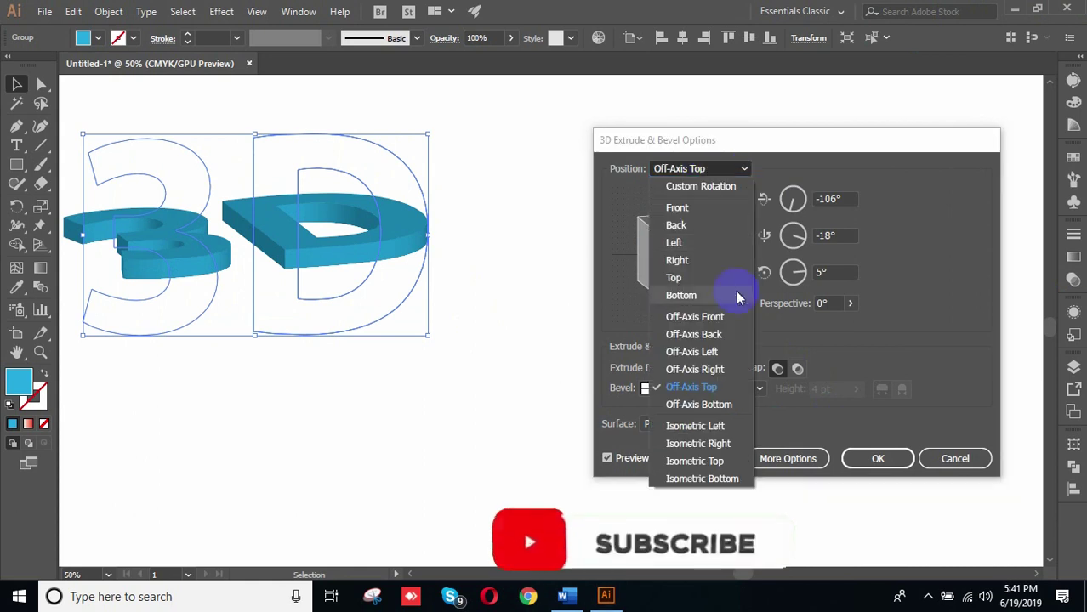
click(696, 405)
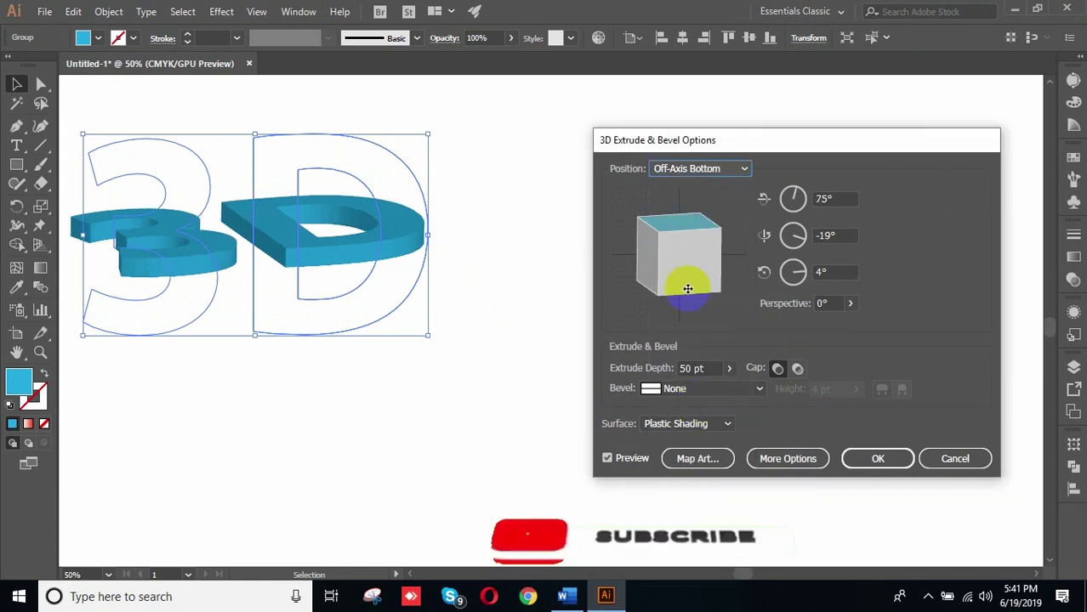
click(701, 169)
click(696, 426)
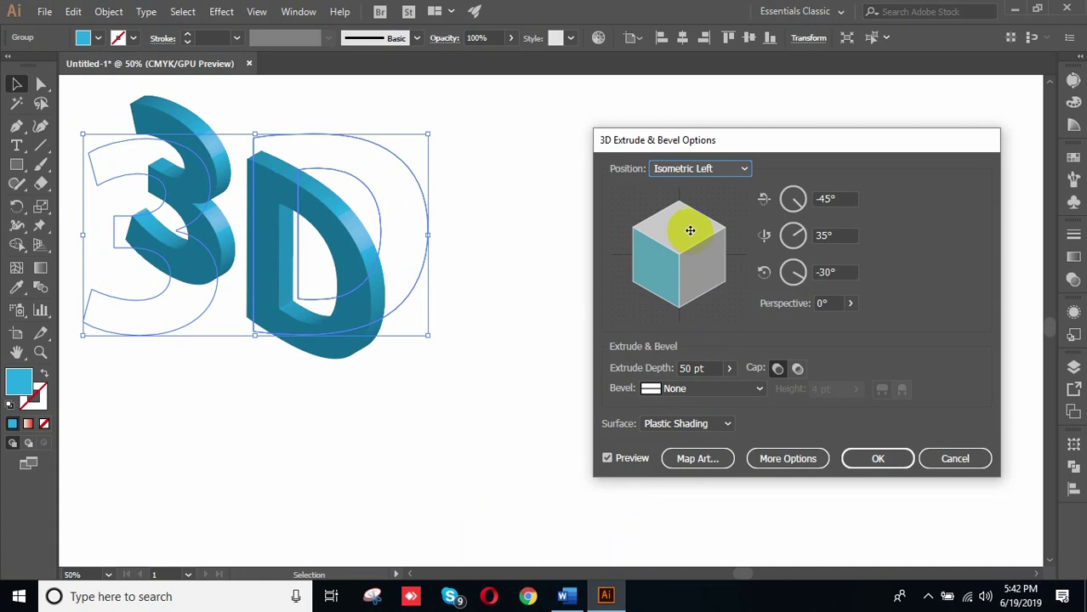
Step: Try several custom rotations of the lettering with the preview cube, ending at -11°, 1° and 6°
click(837, 197)
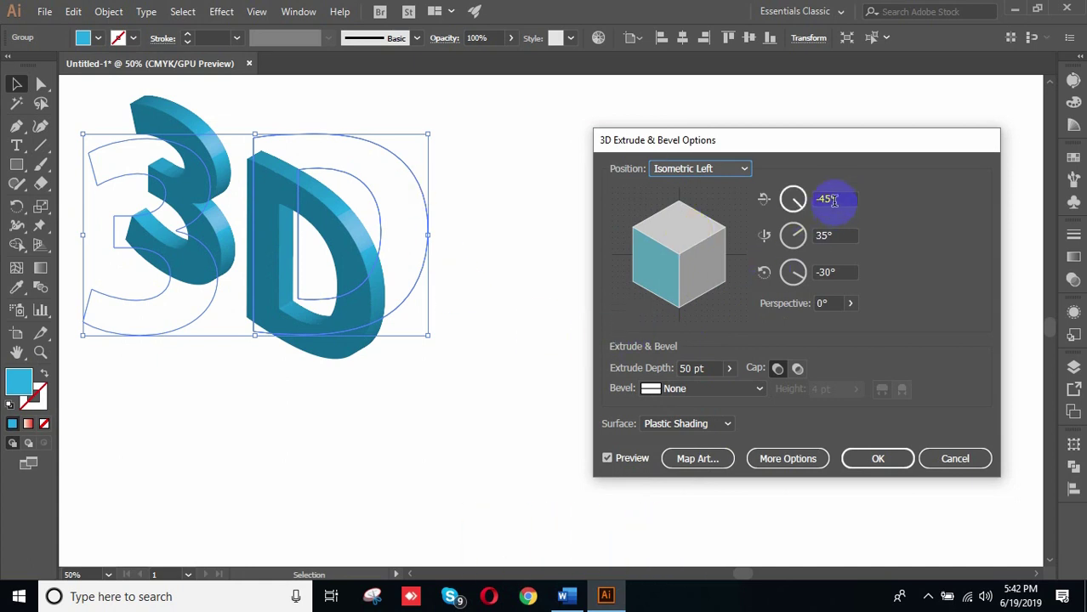
click(719, 290)
drag(679, 290, 700, 268)
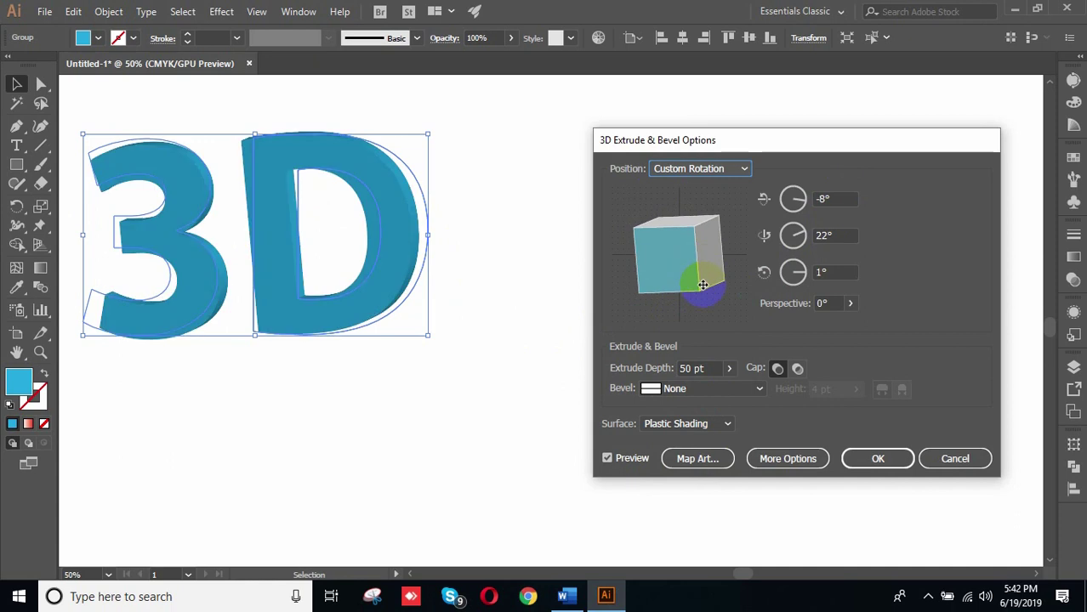
mouse_move(703, 284)
mouse_down()
mouse_move(706, 223)
mouse_move(704, 238)
mouse_move(659, 255)
mouse_move(657, 226)
mouse_up()
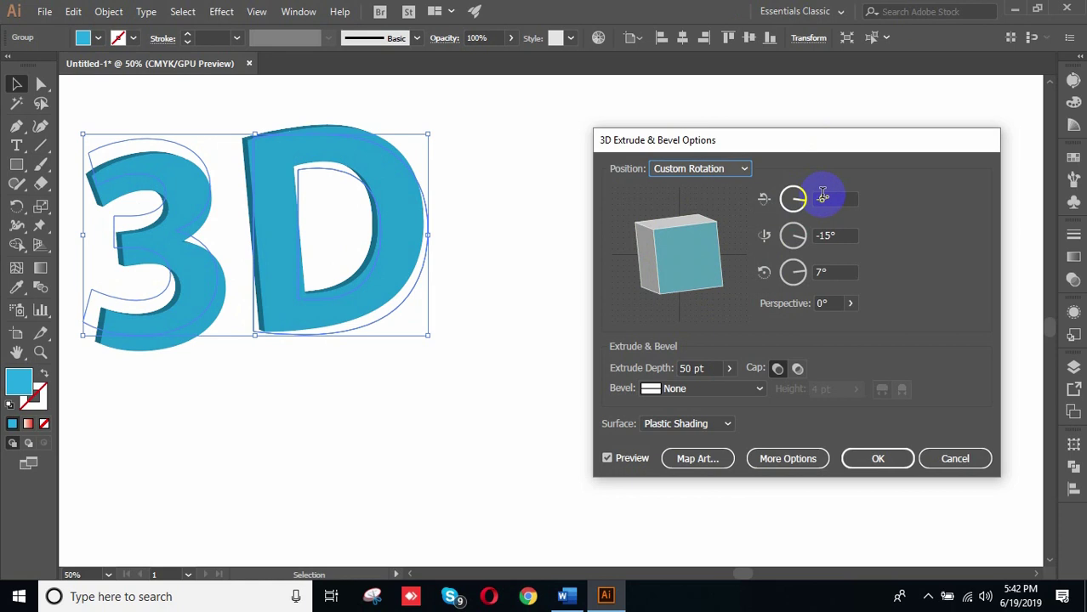
drag(672, 266, 657, 269)
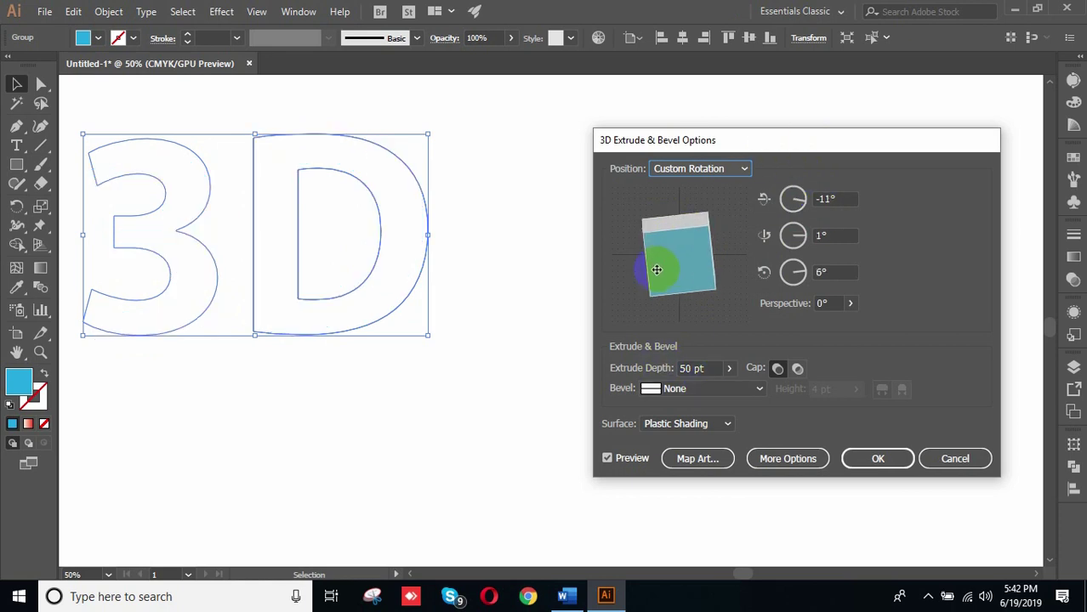
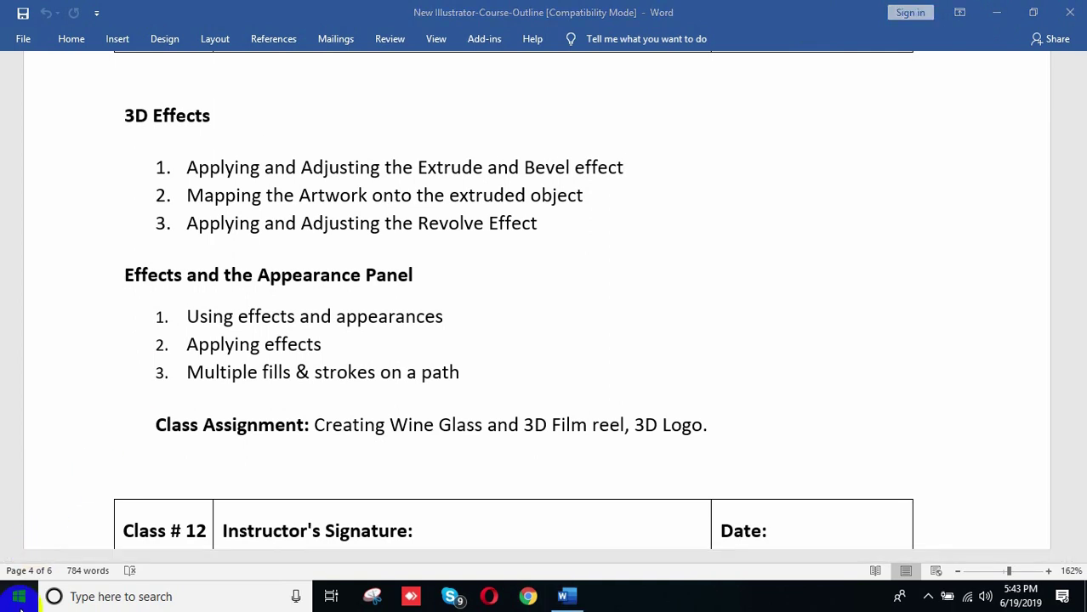
Step: Relaunch Adobe Illustrator CC 2018 from the Word course outline
click(19, 597)
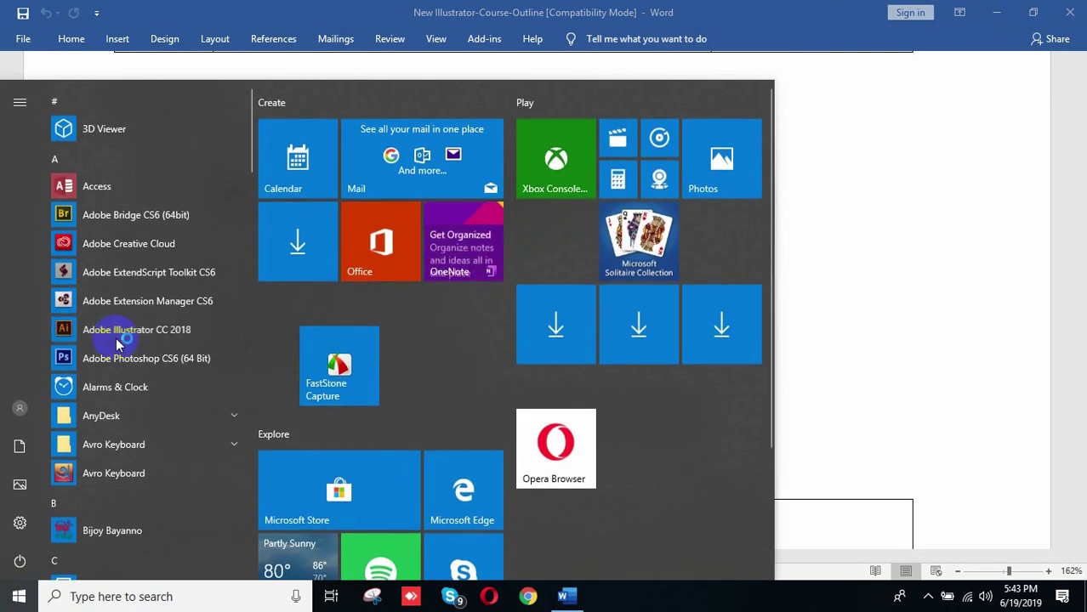
click(119, 342)
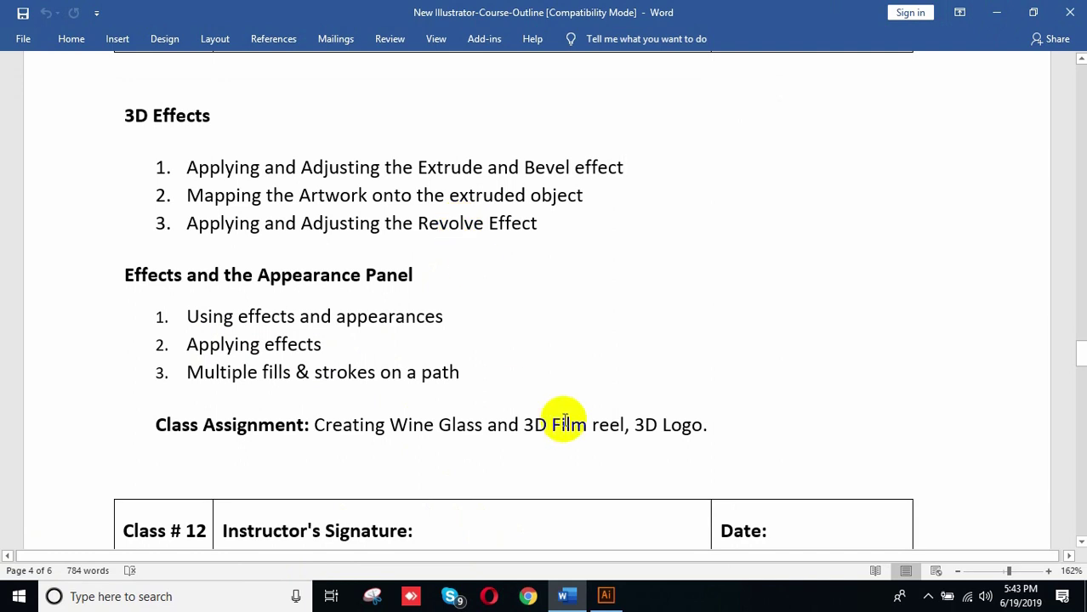
mouse_move(611, 600)
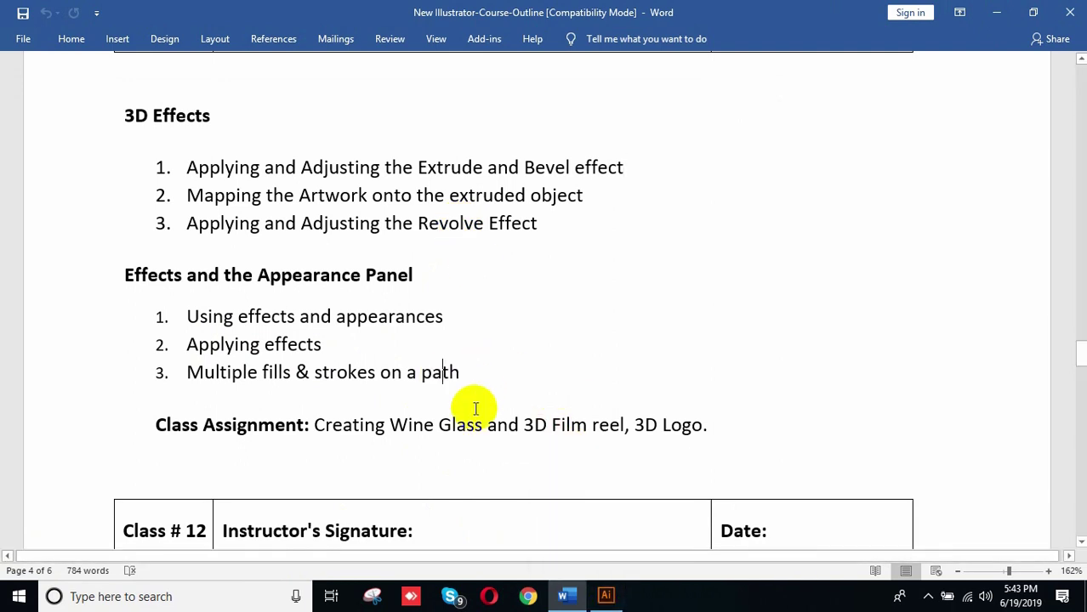
click(620, 595)
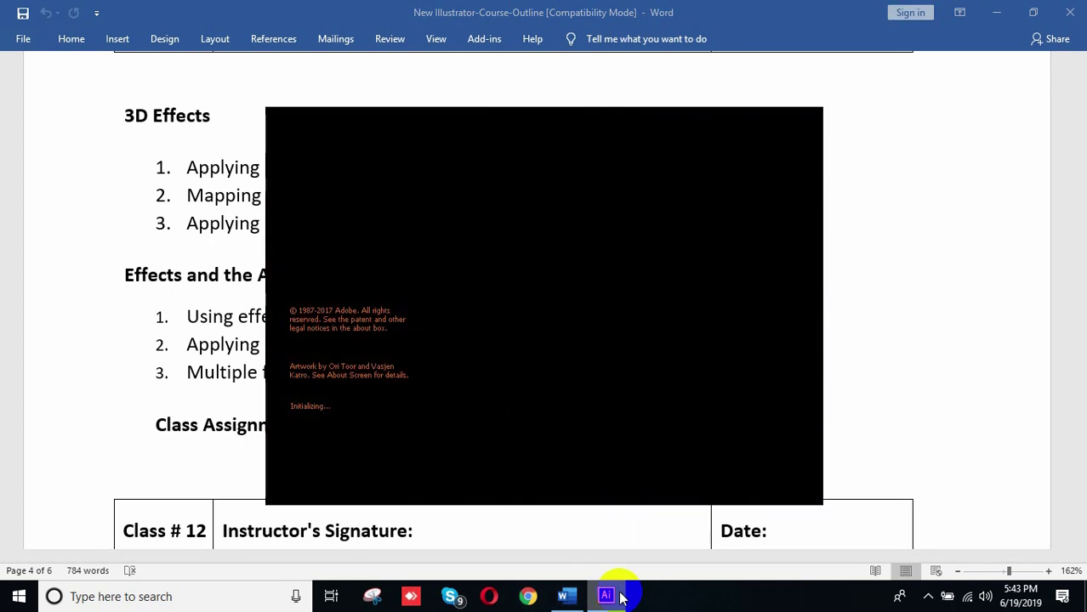
click(202, 316)
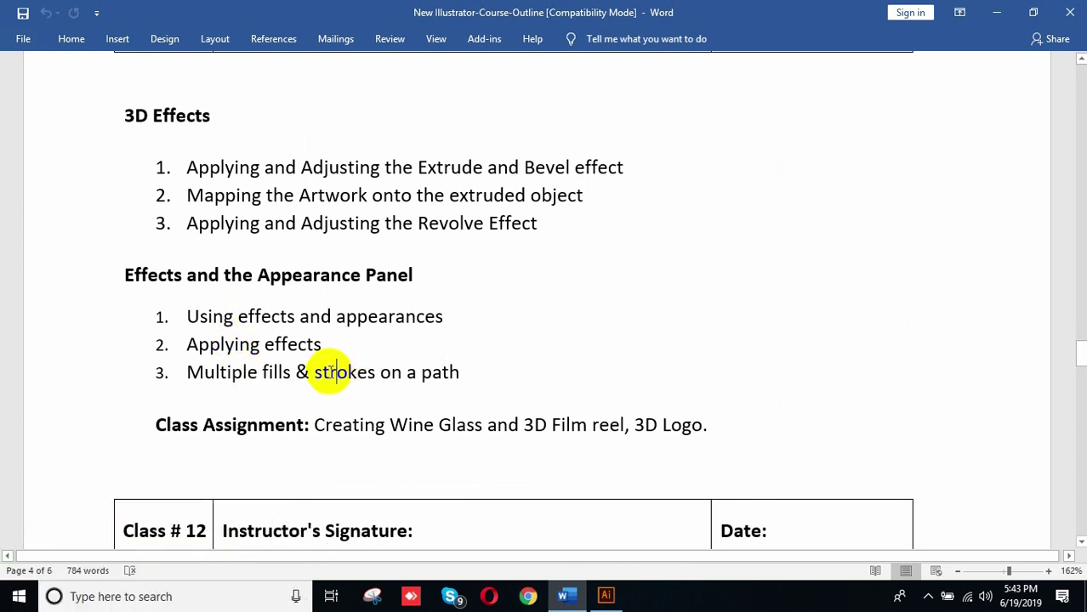
click(311, 372)
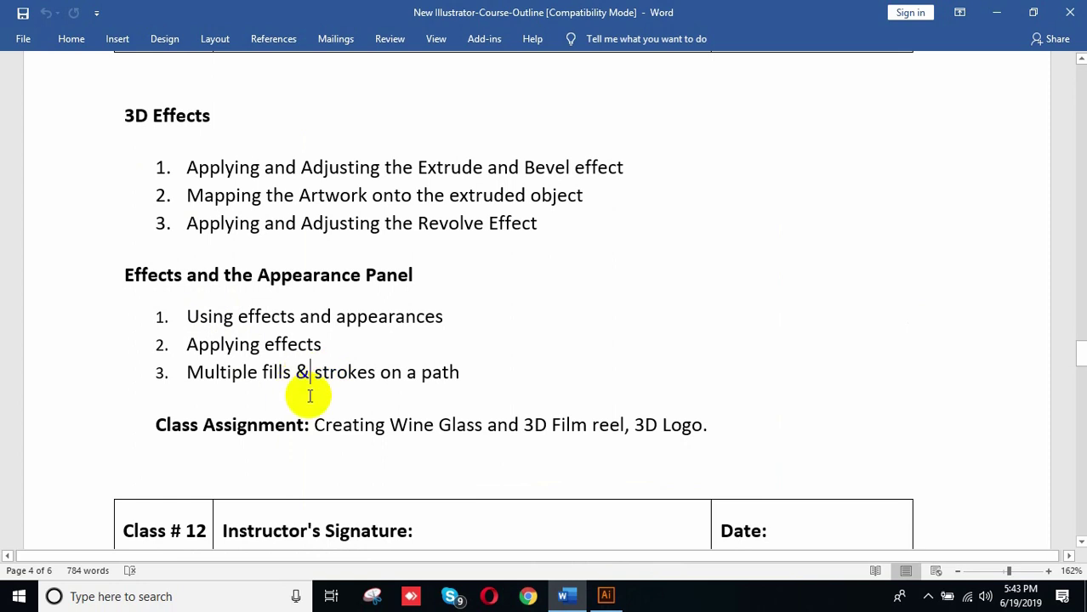
click(604, 598)
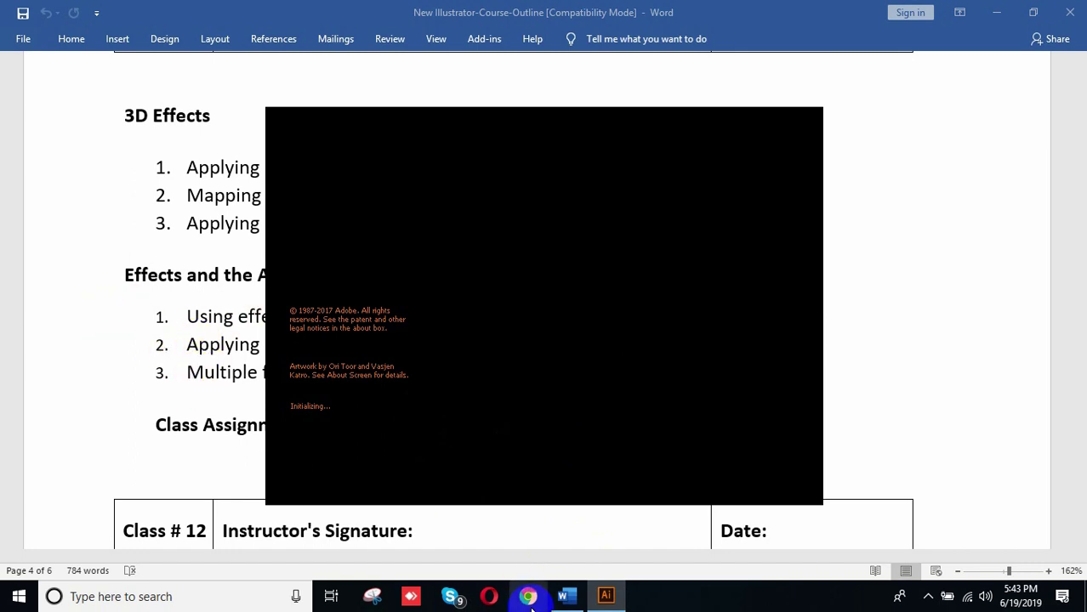
Step: Minimize the Word course outline and bring the loading Illustrator window to the front
click(568, 599)
click(570, 600)
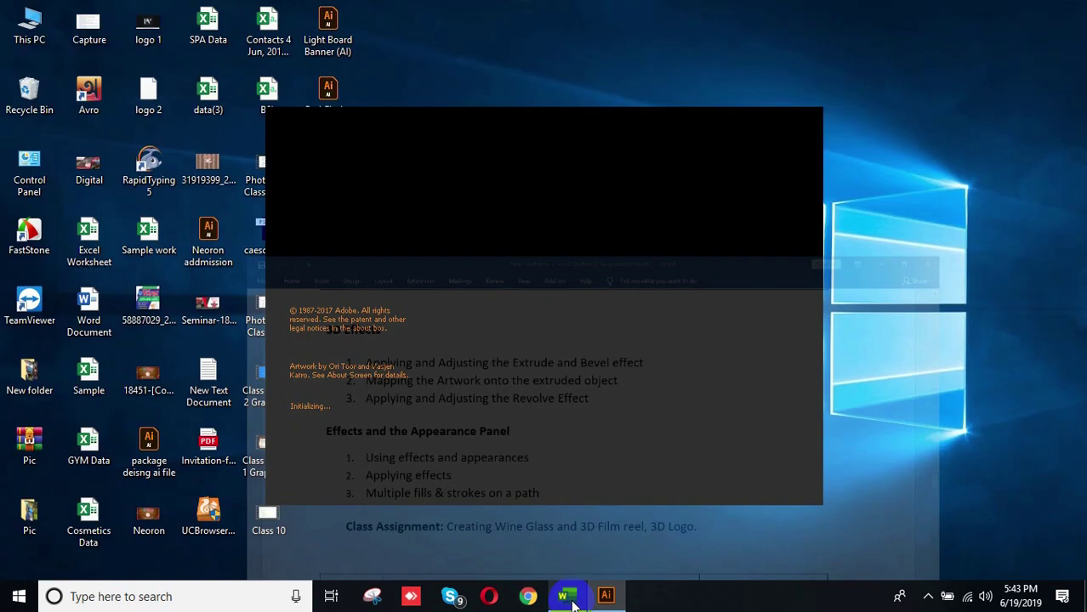
mouse_move(591, 603)
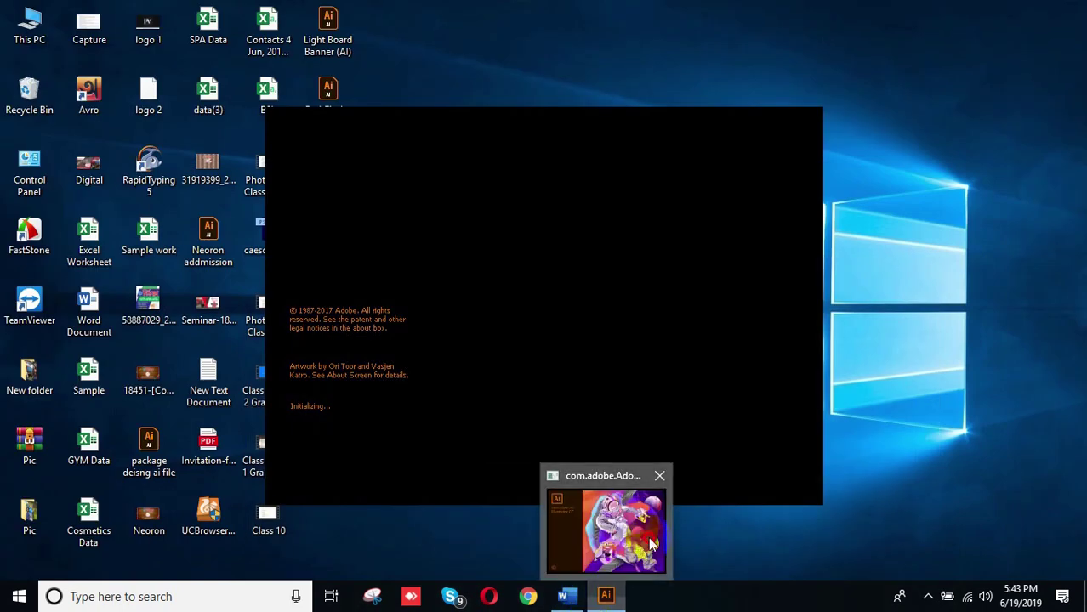
click(622, 544)
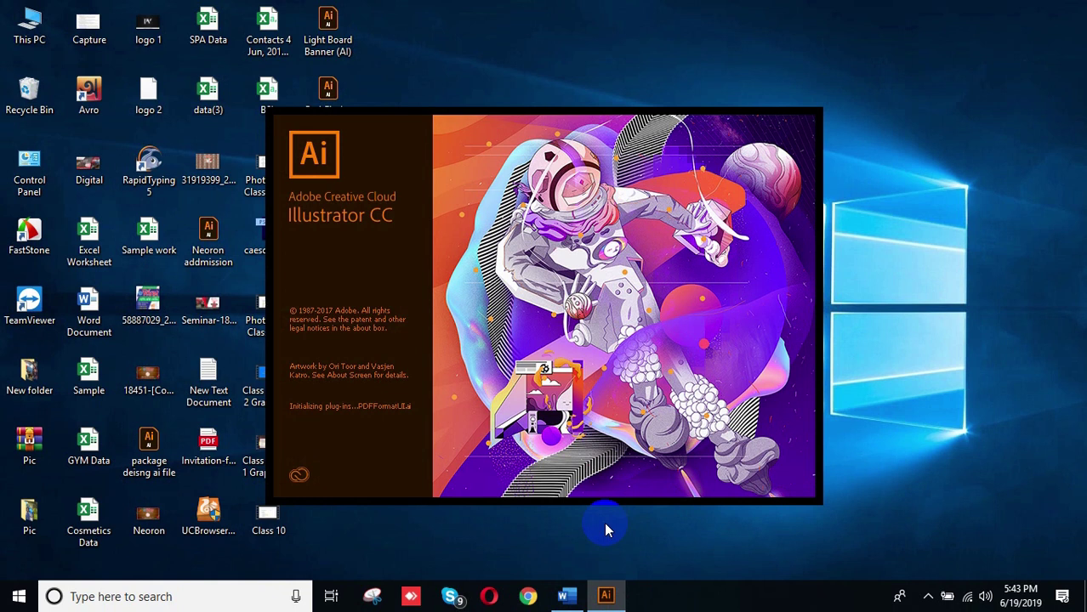
right_click(955, 98)
click(977, 145)
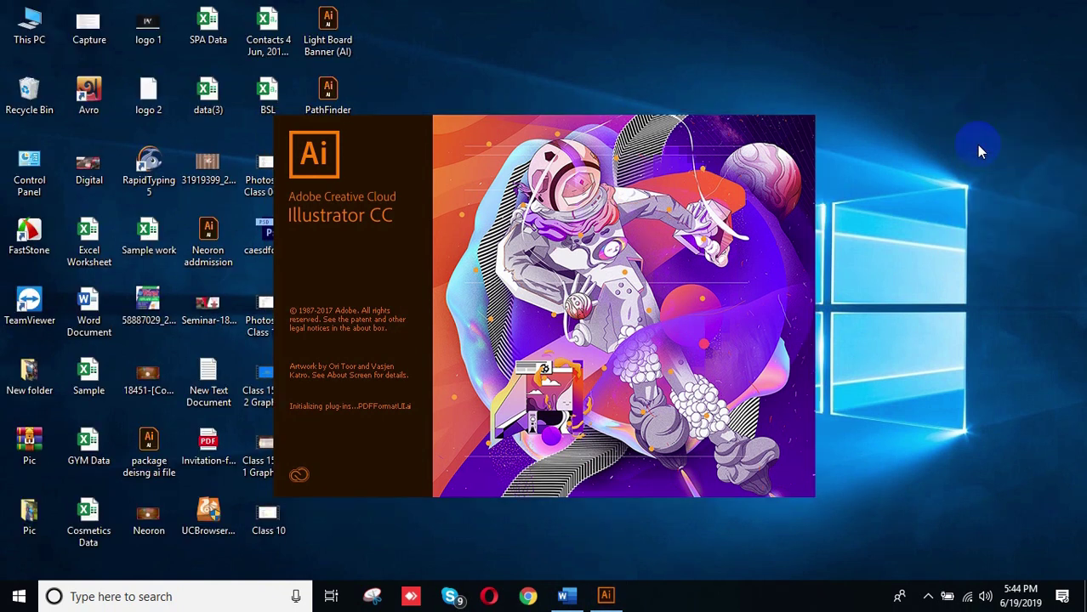
right_click(906, 122)
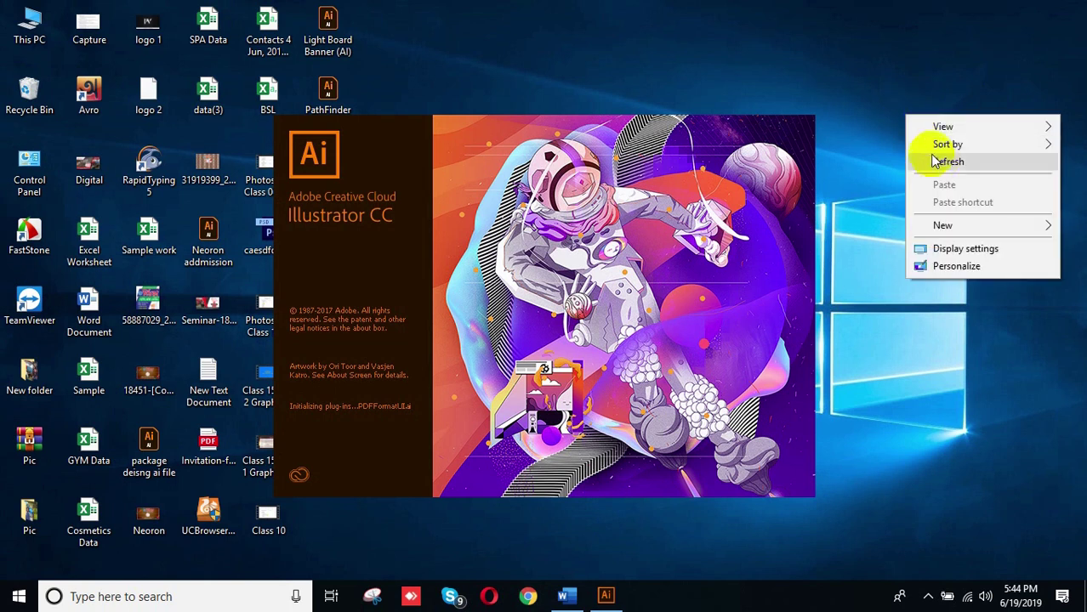
click(940, 161)
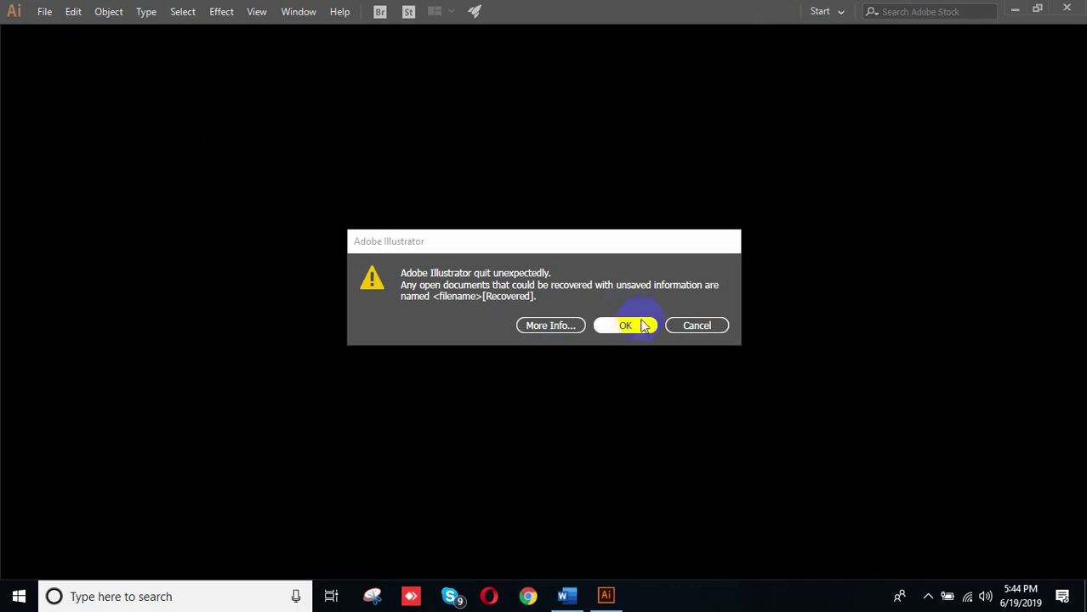
Step: Accept the recovery of the unsaved documents and minimize Illustrator
click(629, 326)
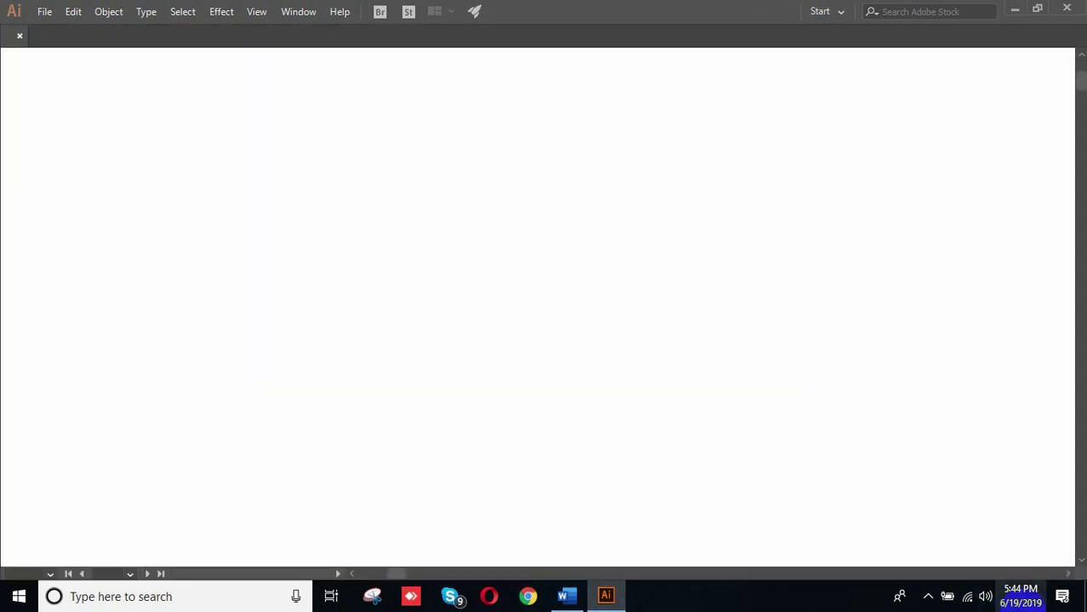
click(1012, 11)
right_click(547, 184)
click(592, 231)
right_click(501, 117)
click(546, 164)
Step: Open the Graphic Design Software folder on the Softwere And Employer (F:) drive in File Explorer
double_click(28, 34)
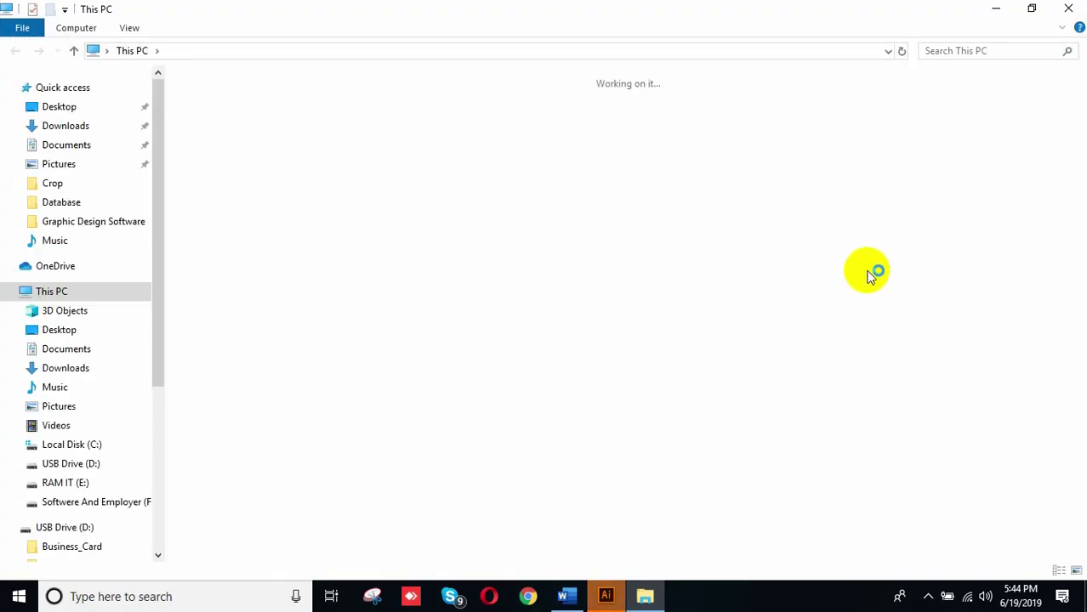
right_click(844, 226)
click(885, 291)
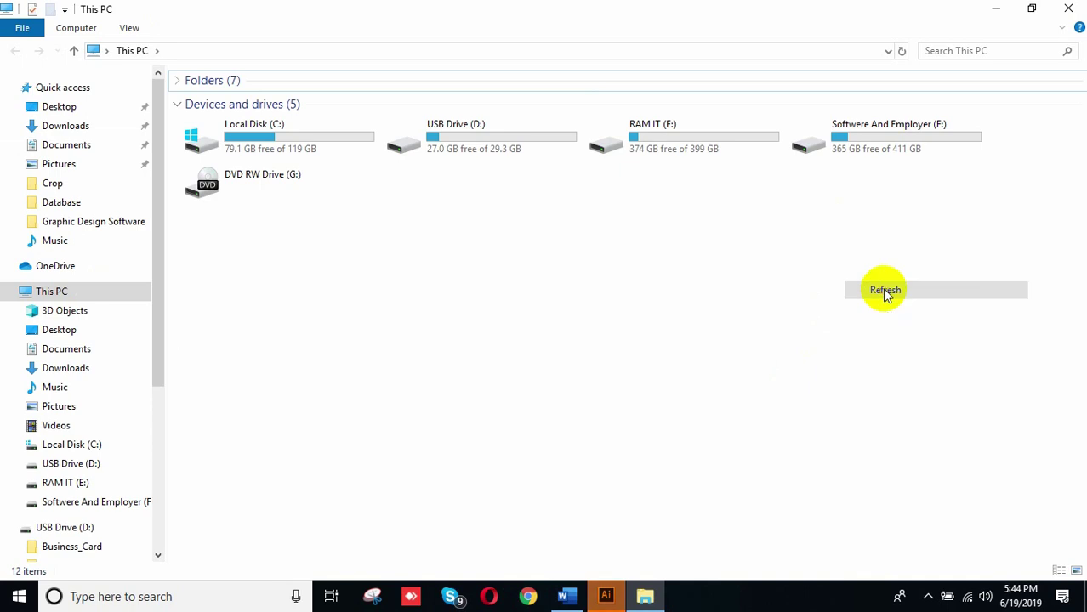
click(898, 151)
double_click(898, 152)
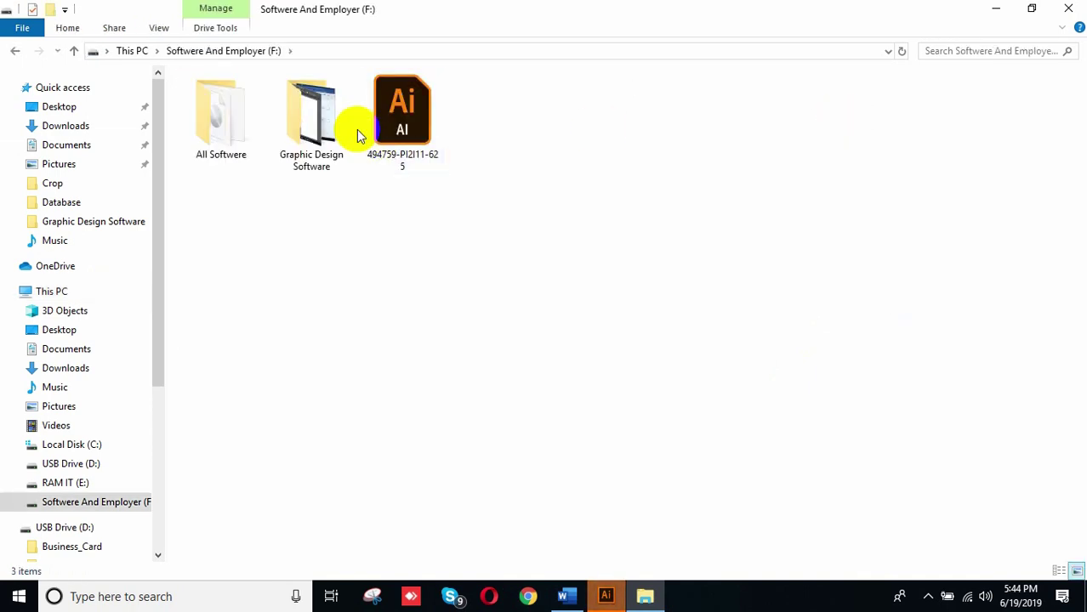
click(349, 129)
double_click(344, 129)
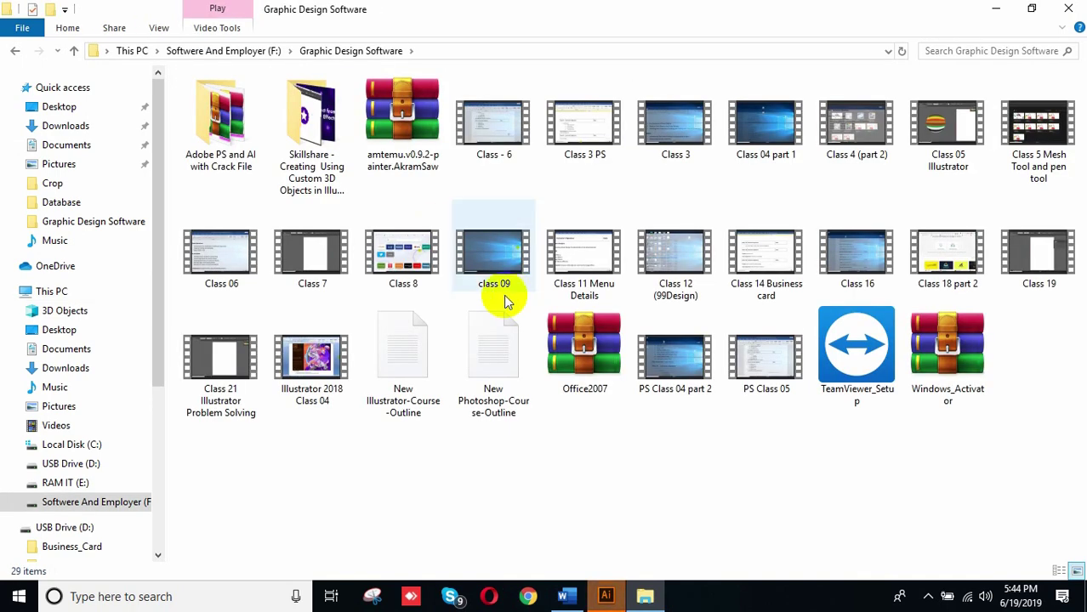
Step: Open the Skillshare folder on creating and using custom 3D objects in Illustrator
click(293, 161)
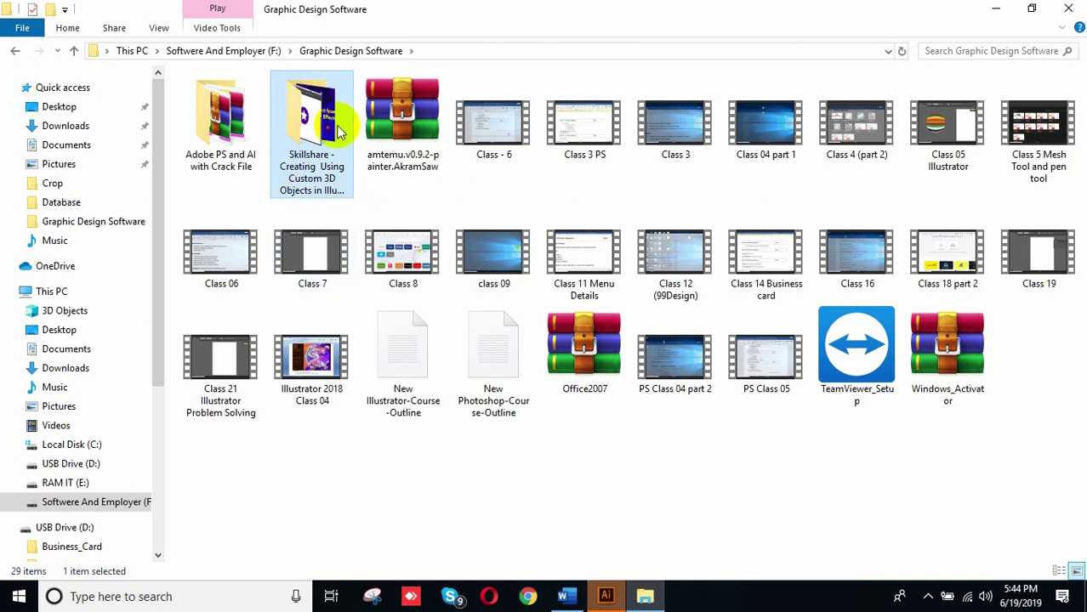
click(482, 188)
click(308, 138)
double_click(309, 138)
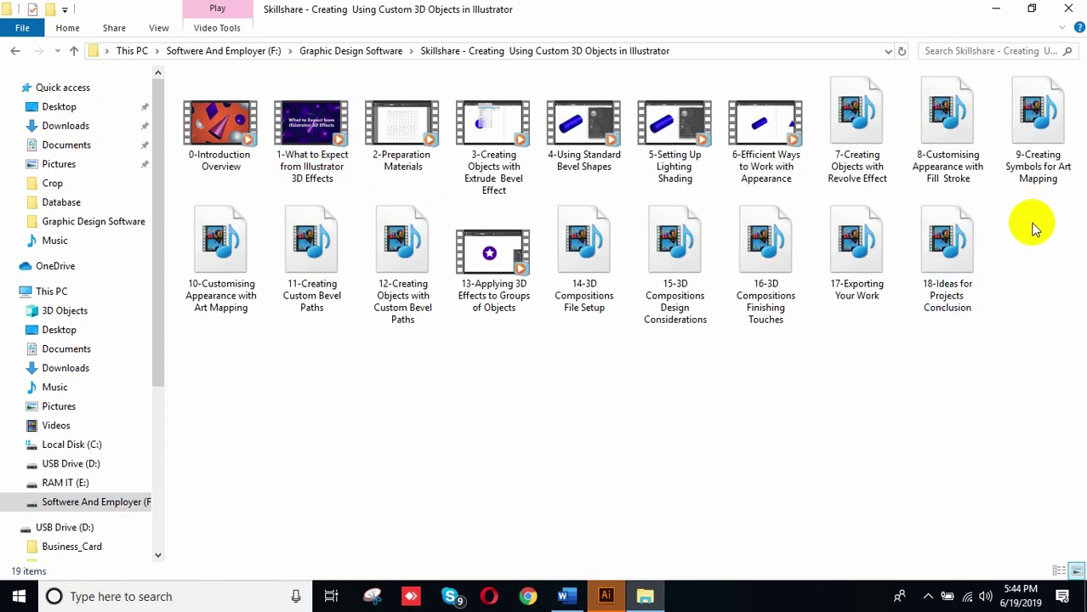
Step: Switch to Illustrator and show the available 3D effects, pointing out Extrude & Bevel
click(605, 596)
click(223, 12)
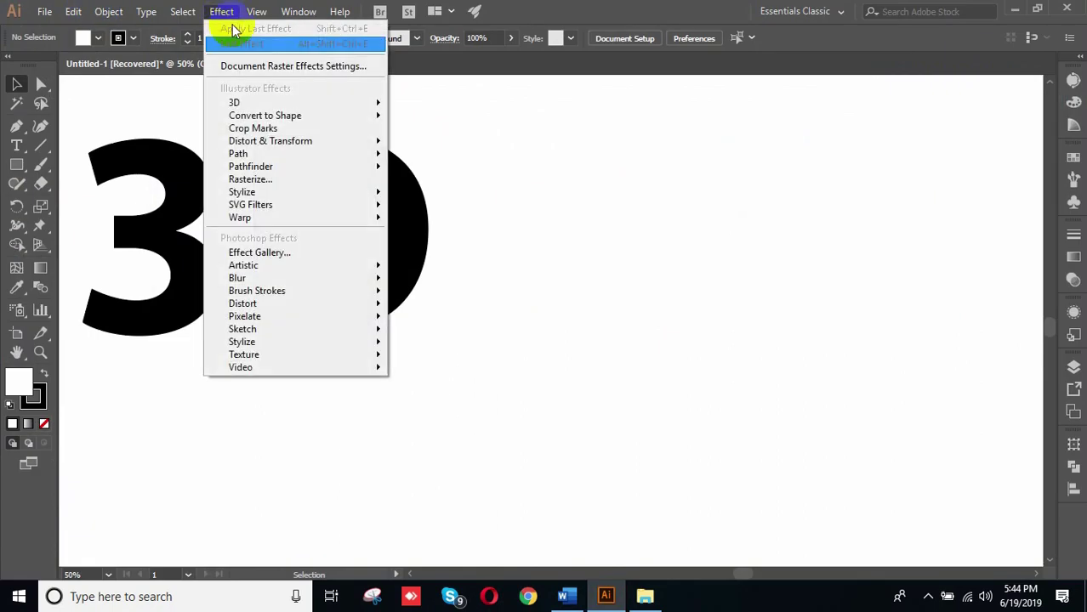
mouse_move(245, 109)
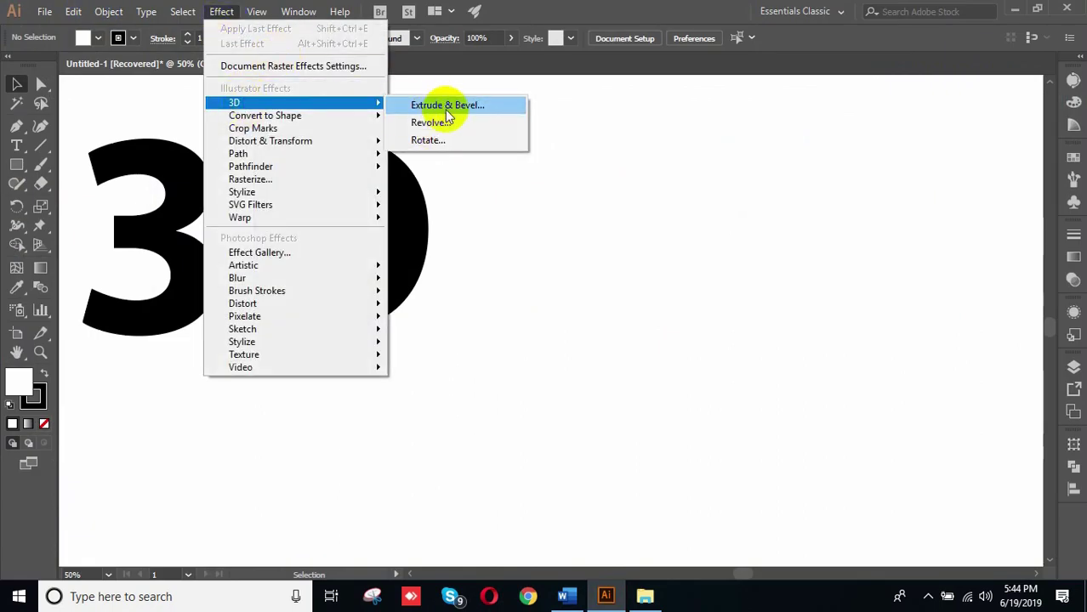
Step: Switch to File Explorer and review the set of Skillshare 3D tutorial videos by highlighting them all
click(647, 597)
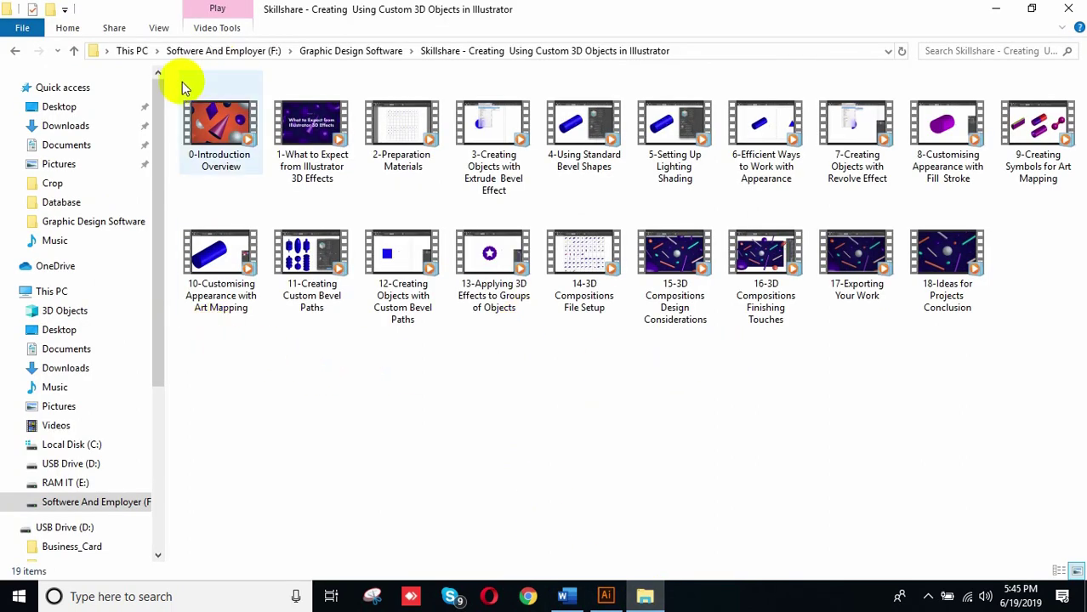
drag(171, 76, 1031, 387)
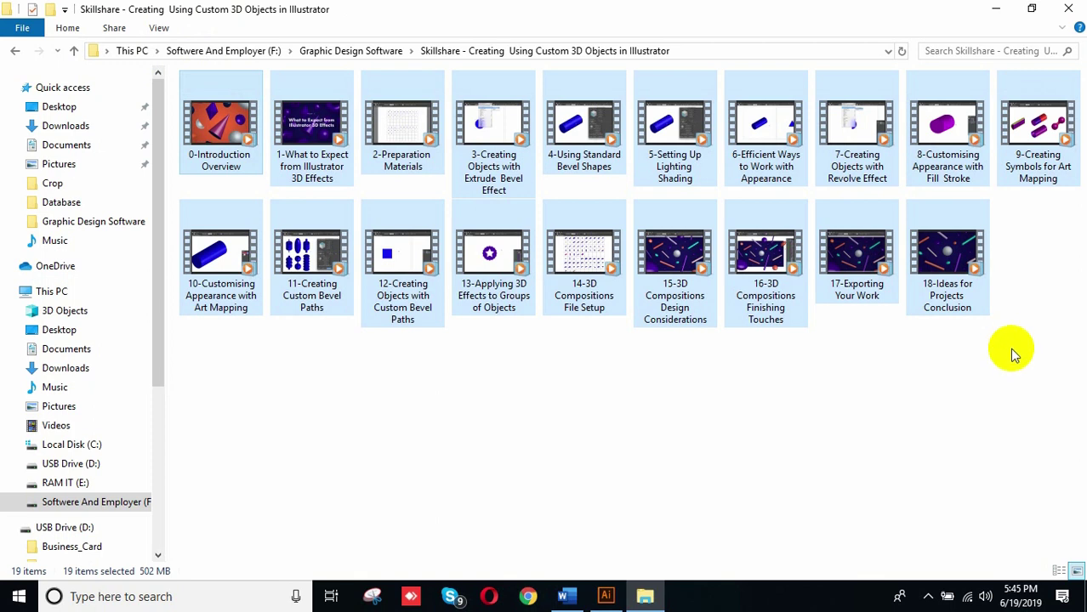
click(814, 393)
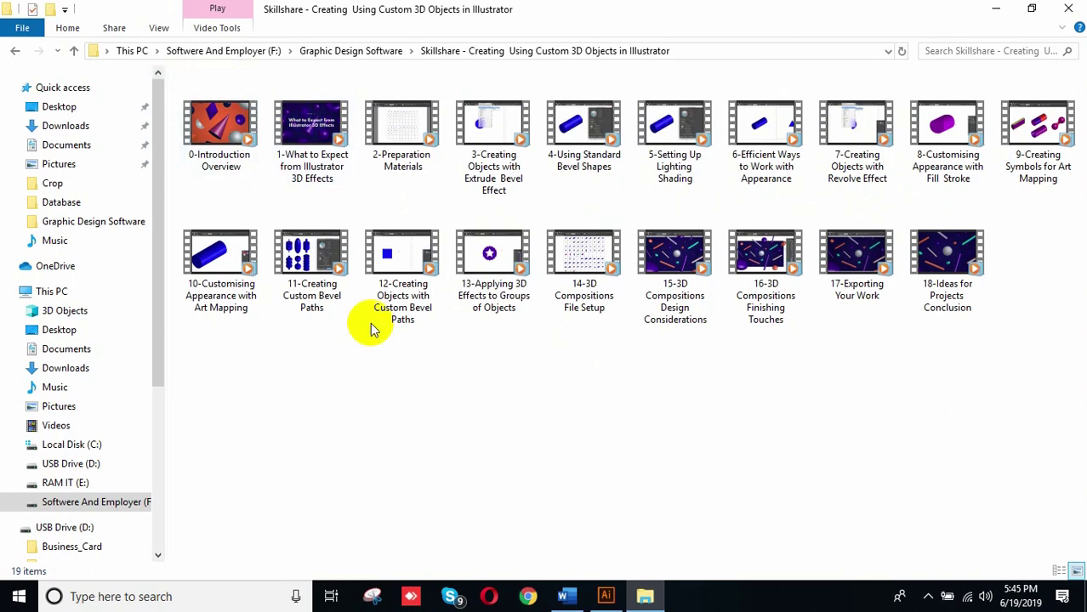
Step: Switch to Illustrator and select the black 3D lettering in the recovered document
click(605, 596)
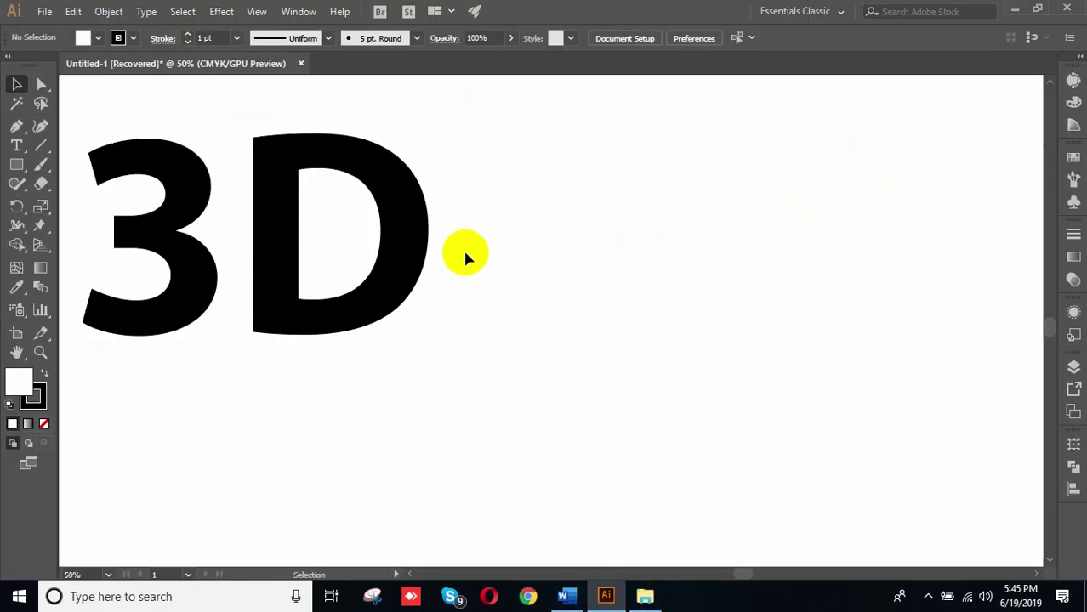
scroll(462, 254, up, 1)
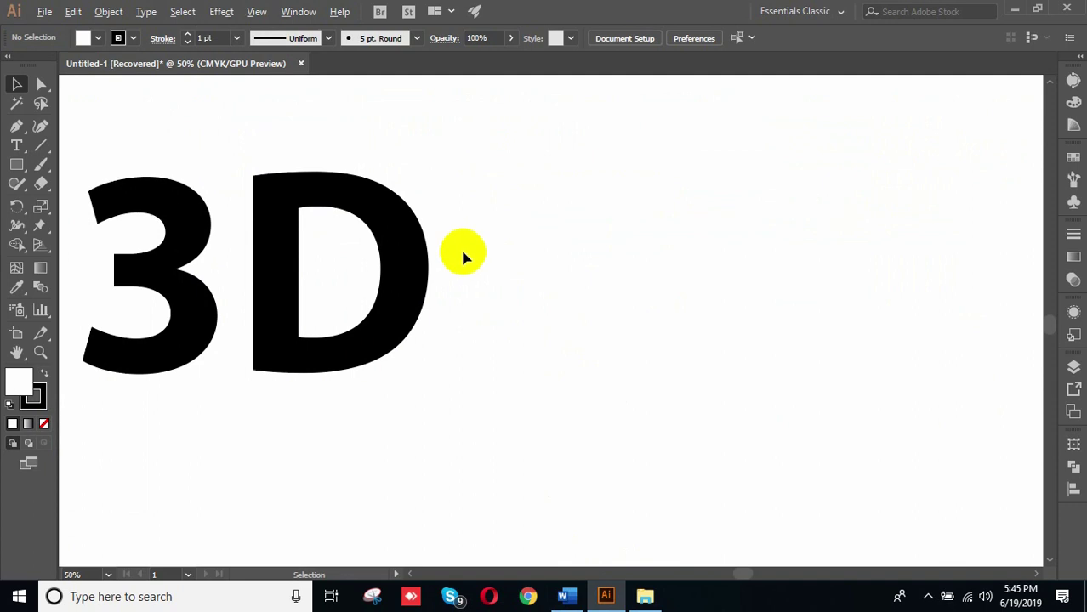
scroll(463, 254, down, 2)
drag(525, 201, 600, 297)
drag(338, 255, 578, 328)
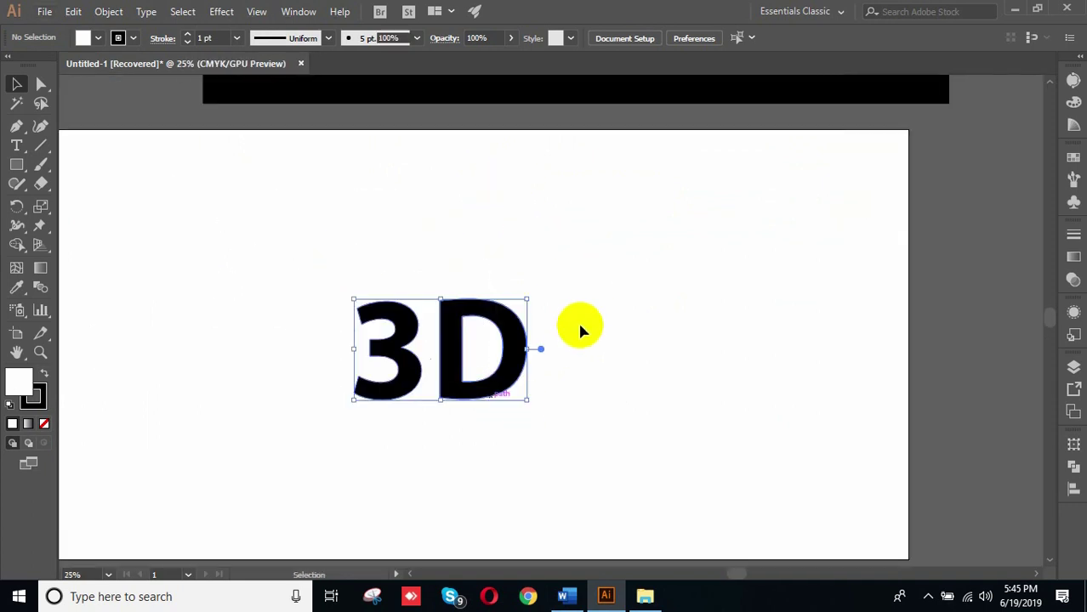
Step: Return to File Explorer and select all the videos in the Skillshare folder
click(609, 598)
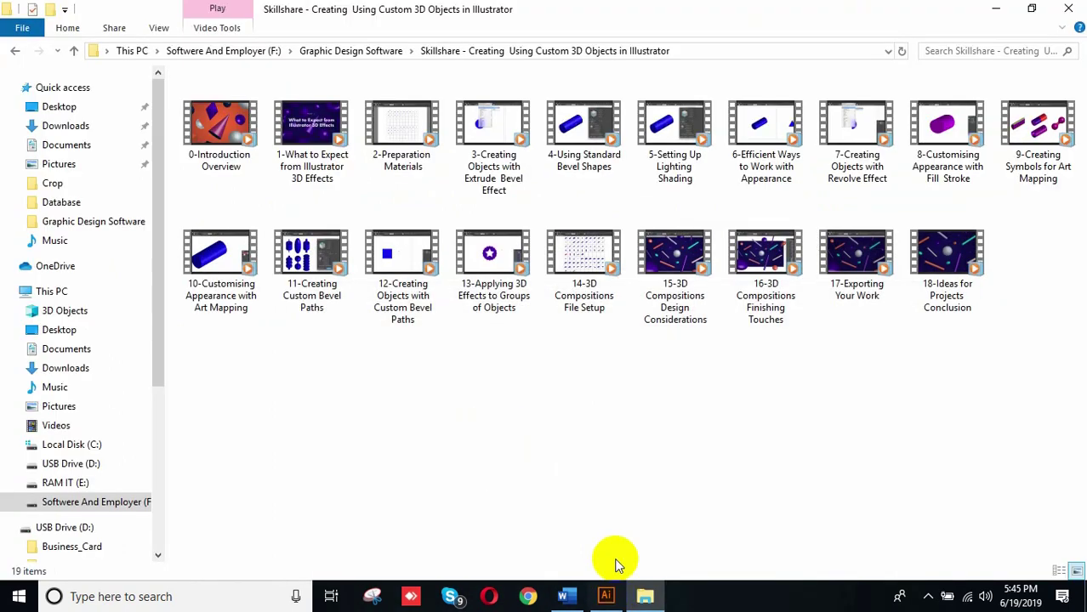
drag(172, 84, 1082, 424)
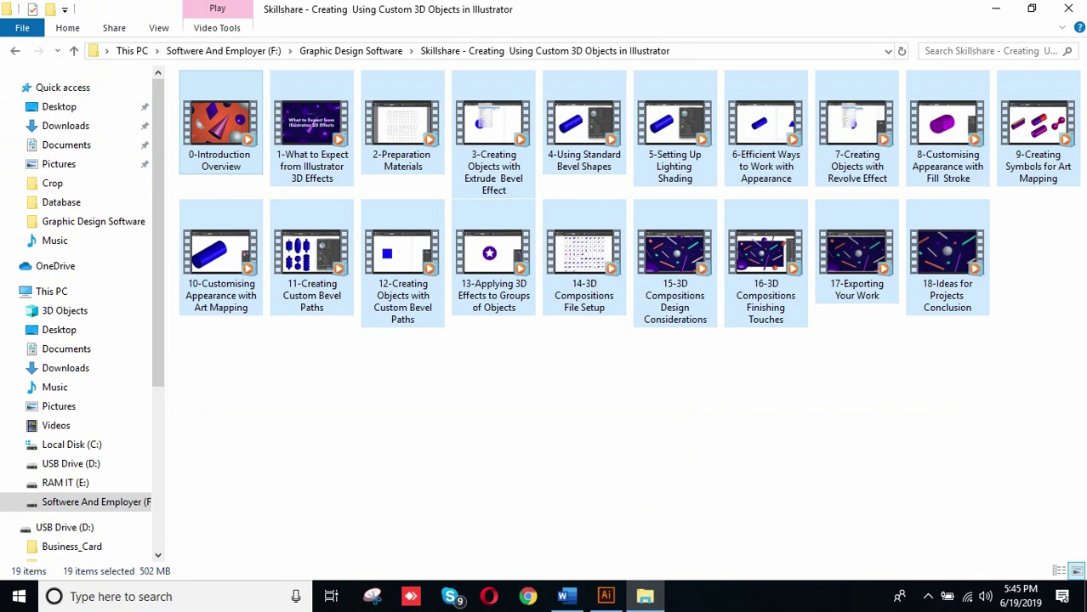
Step: Check the lettering in Illustrator, return to the Skillshare video folder and clear the file selection
click(606, 597)
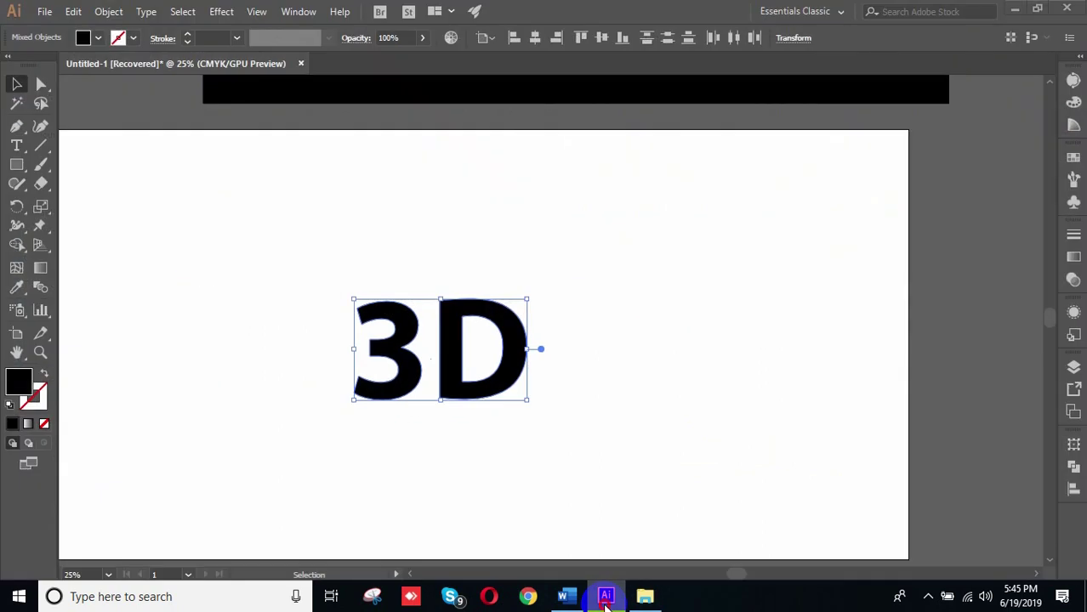
click(606, 597)
click(510, 262)
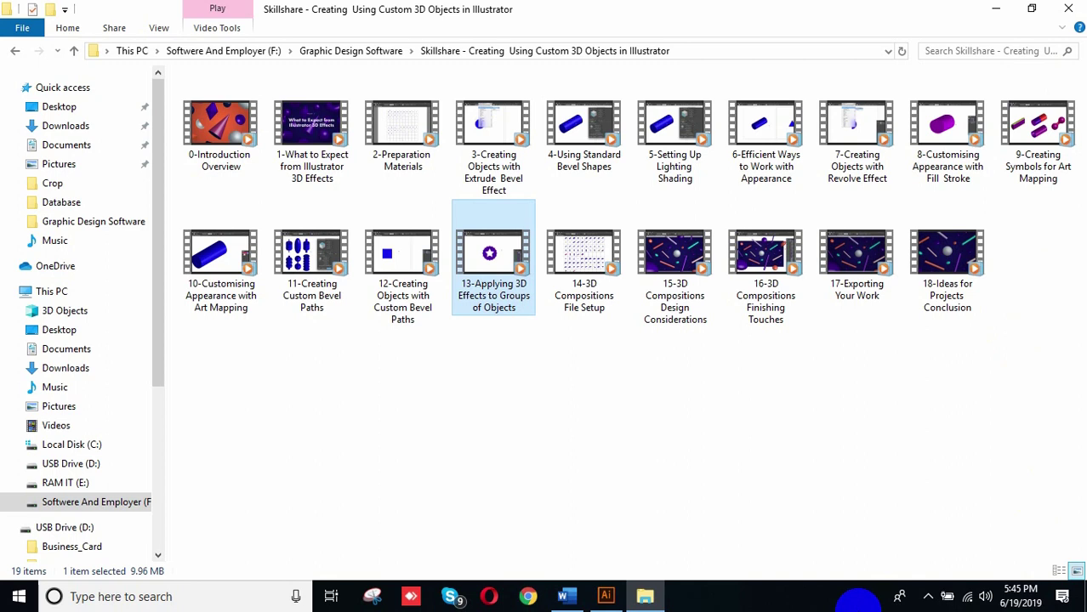
right_click(857, 474)
click(595, 368)
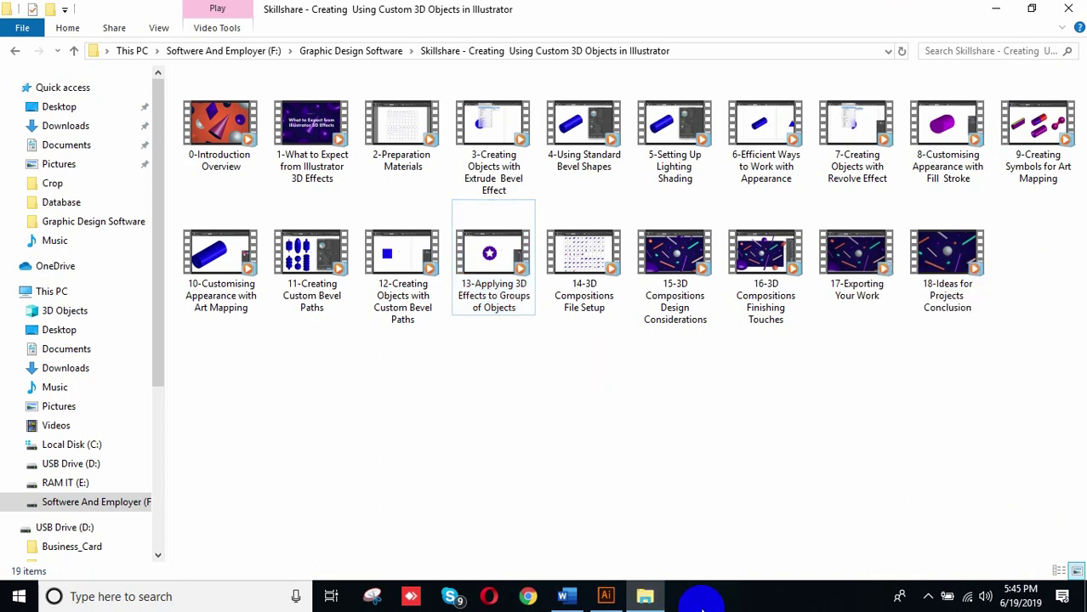
Step: Switch to Illustrator, select the 3D lettering and open the 3D Extrude & Bevel options
click(607, 595)
click(564, 294)
drag(376, 256, 630, 481)
click(225, 14)
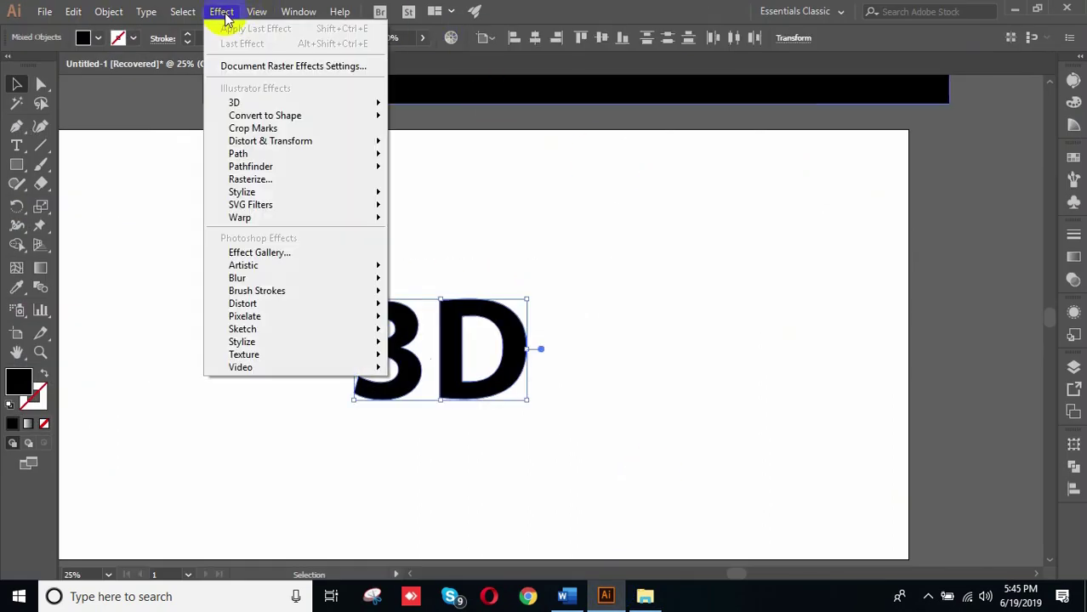
click(271, 103)
click(456, 105)
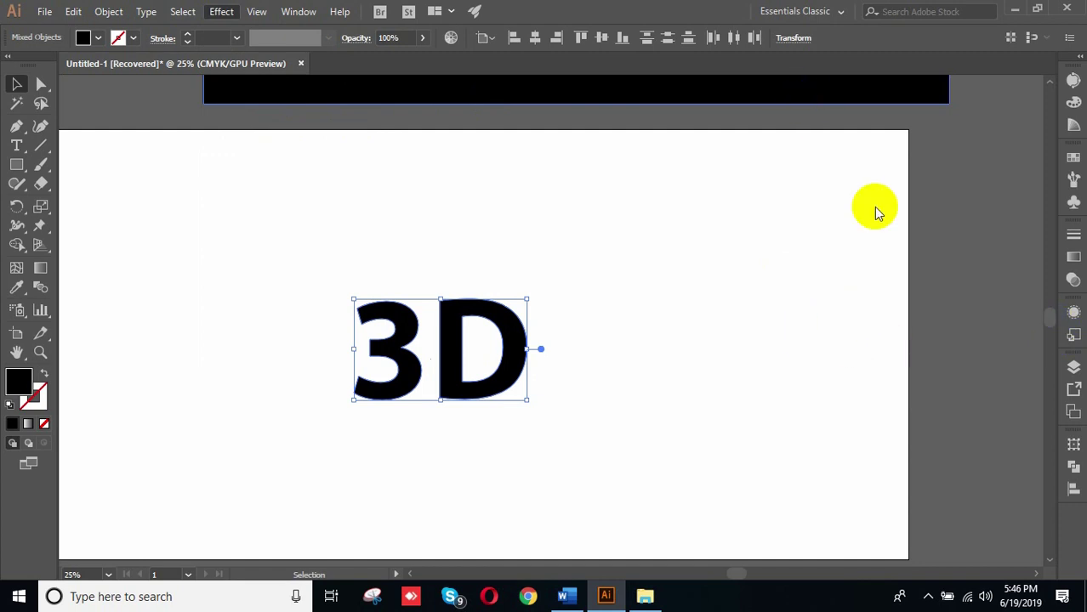
Step: Try to preview the Extrude & Bevel effect on the lettering with the Off-Axis Front position and 50 pt depth, and cancel it
drag(530, 161, 787, 104)
click(831, 183)
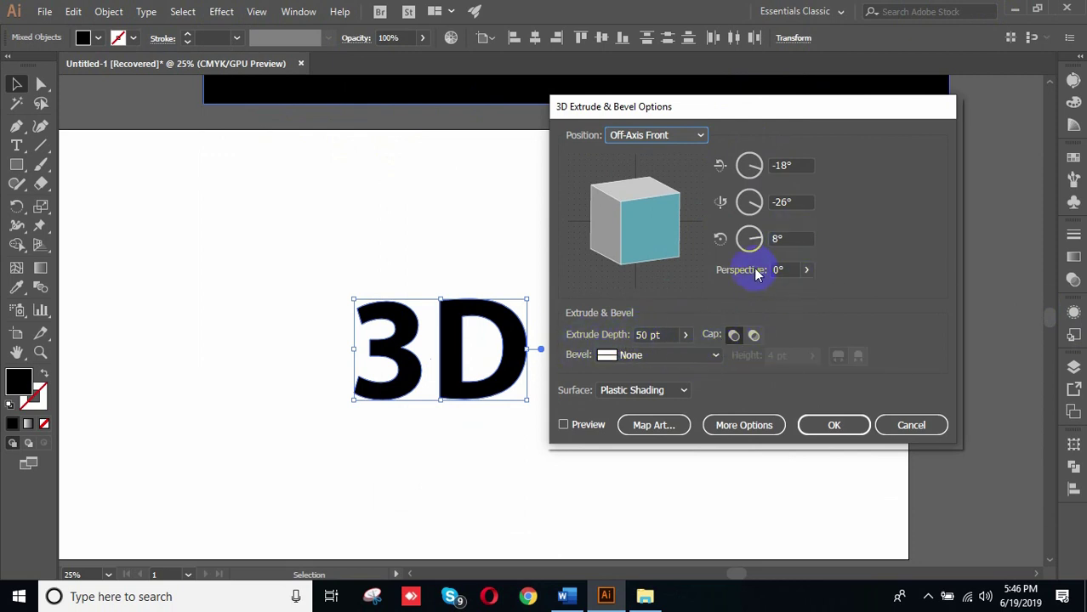
click(563, 424)
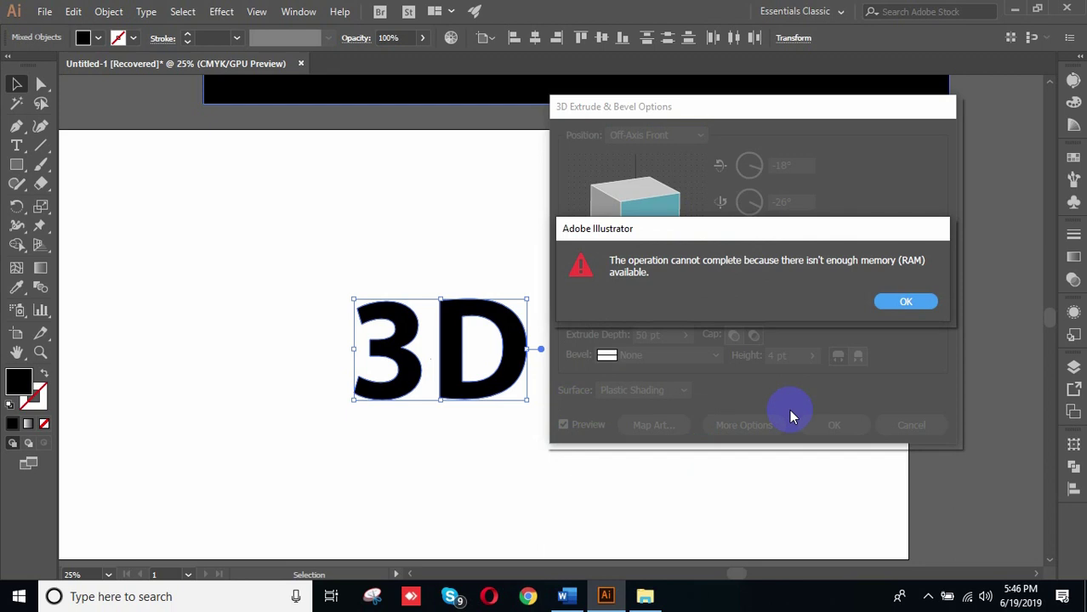
click(908, 304)
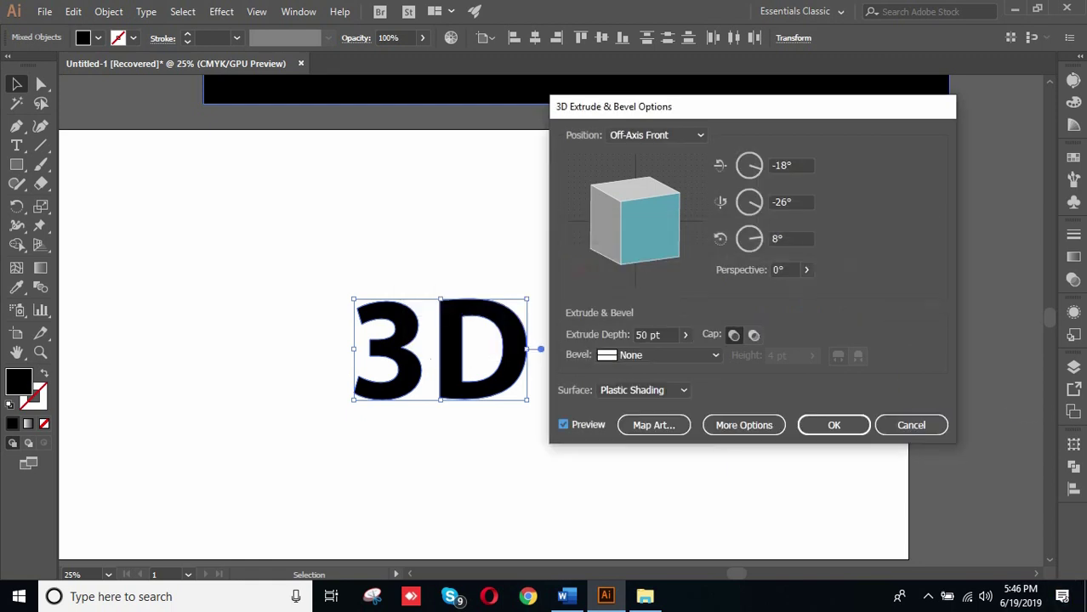
click(908, 424)
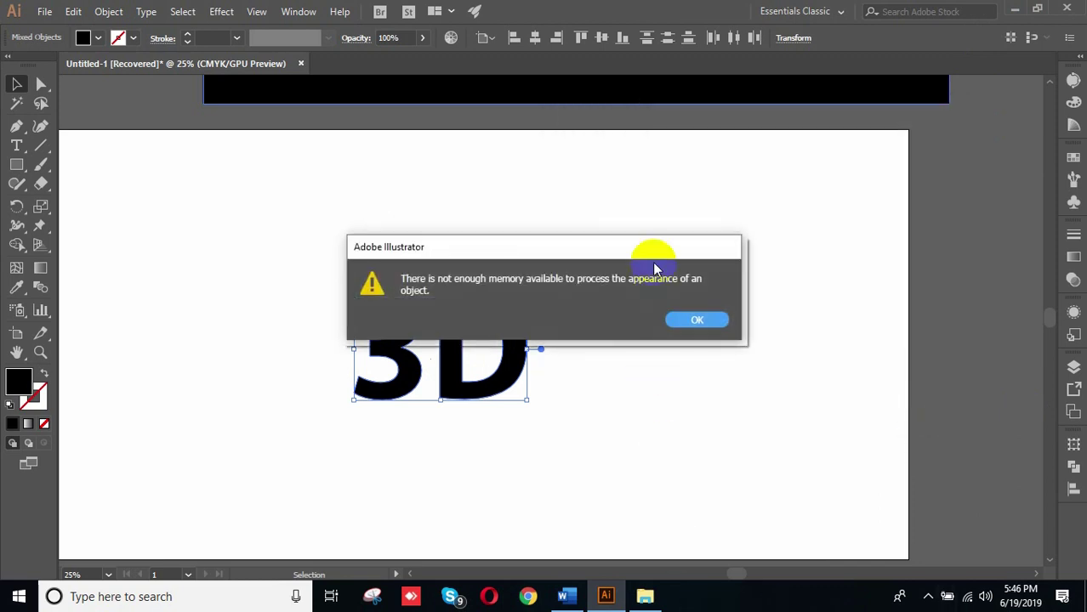
click(691, 323)
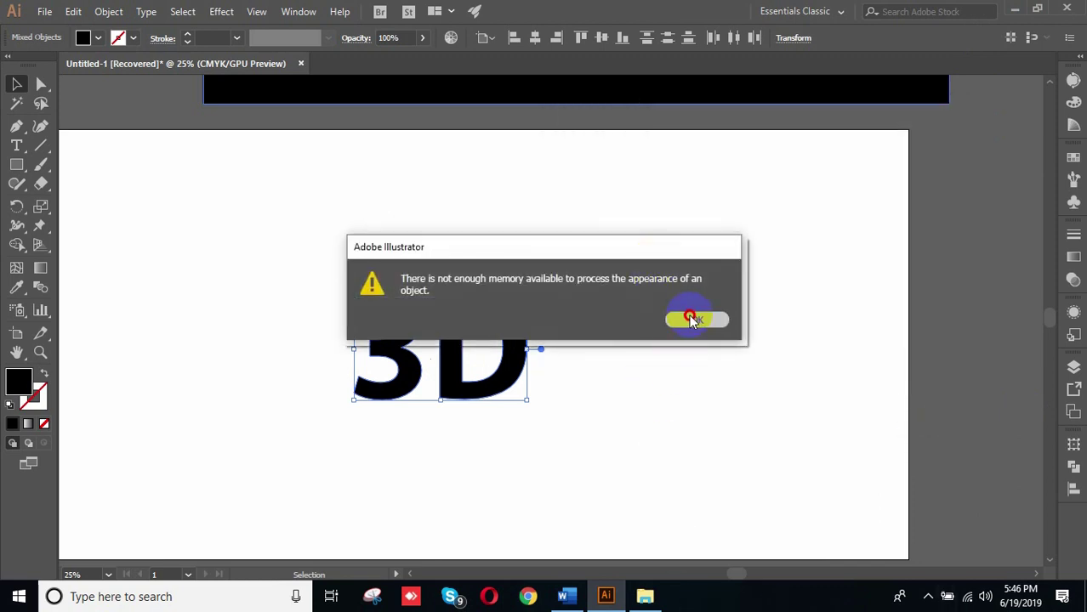
Step: Reselect both characters of the 3D lettering on the artboard
drag(289, 253, 647, 485)
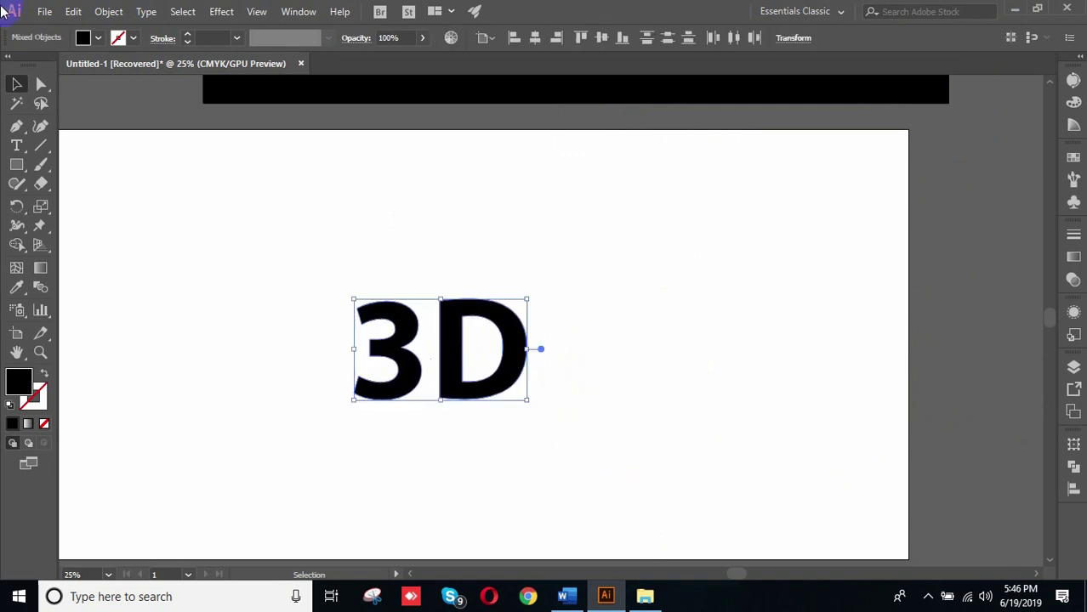
click(265, 225)
drag(317, 253, 700, 498)
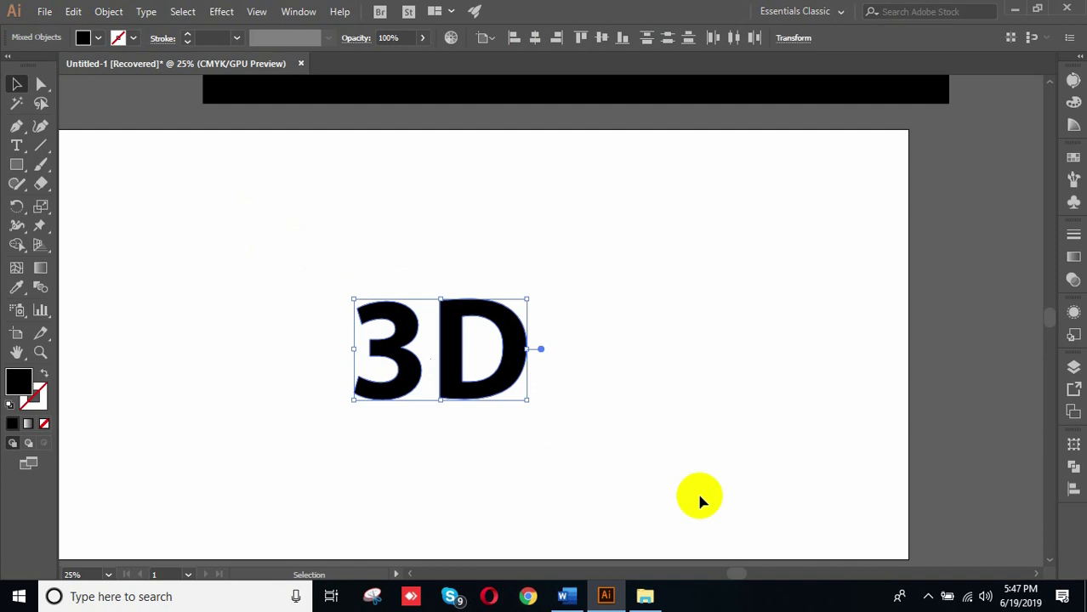
Step: Switch to File Explorer, send a copy of the Skillshare 3D objects folder to USB Drive (D:), and close the folder window
click(1015, 8)
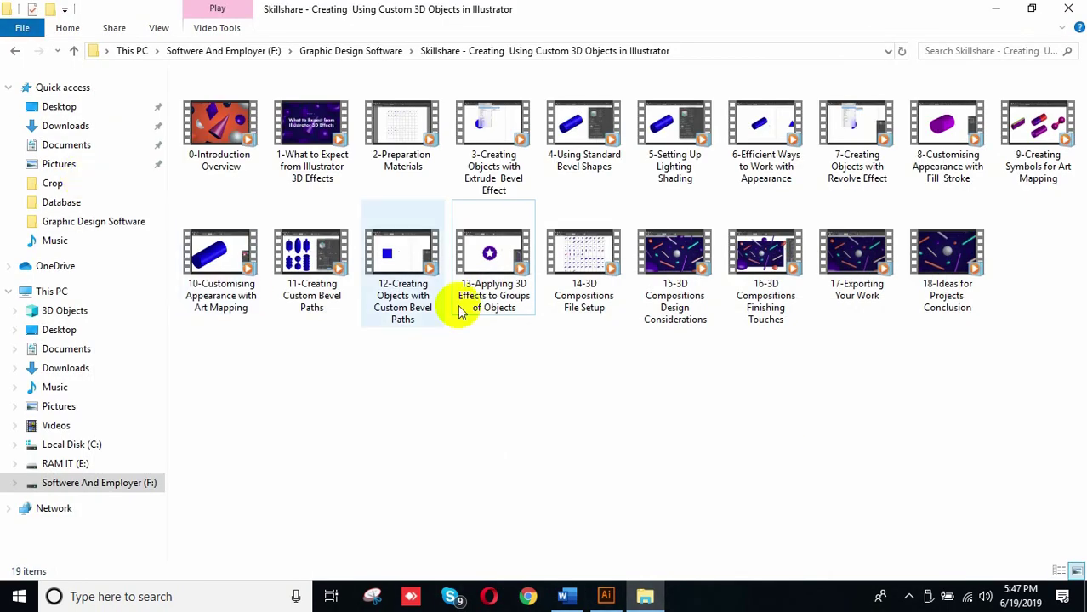
click(15, 51)
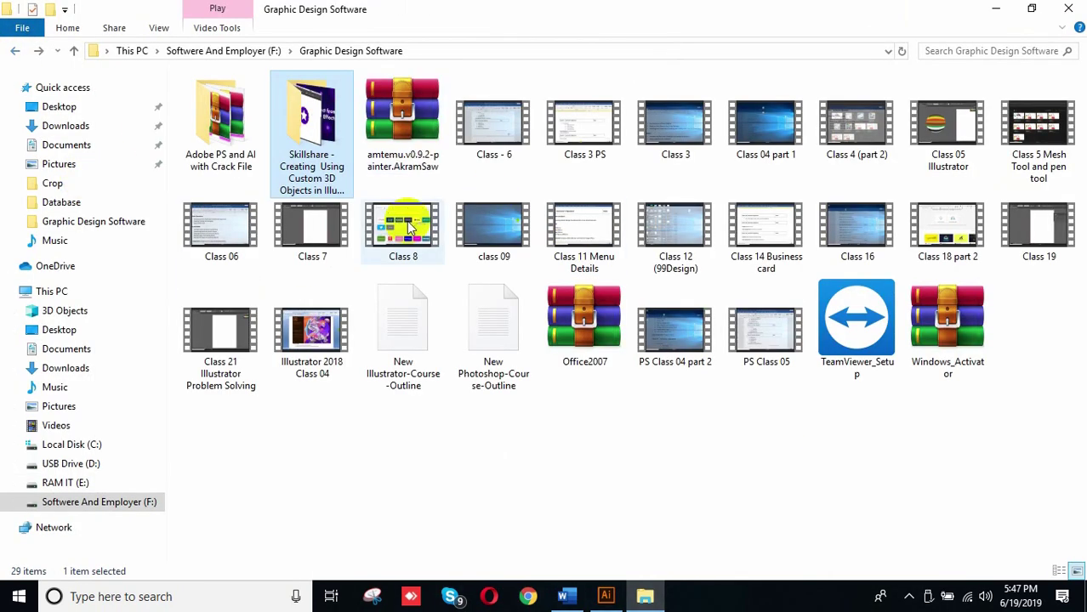
right_click(298, 136)
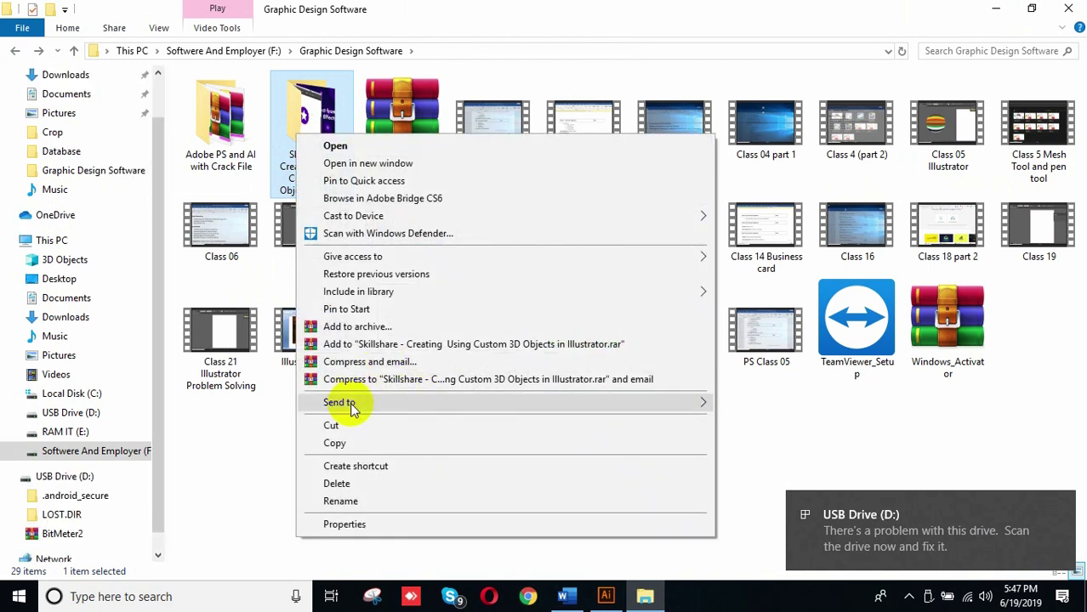
mouse_move(352, 406)
click(756, 525)
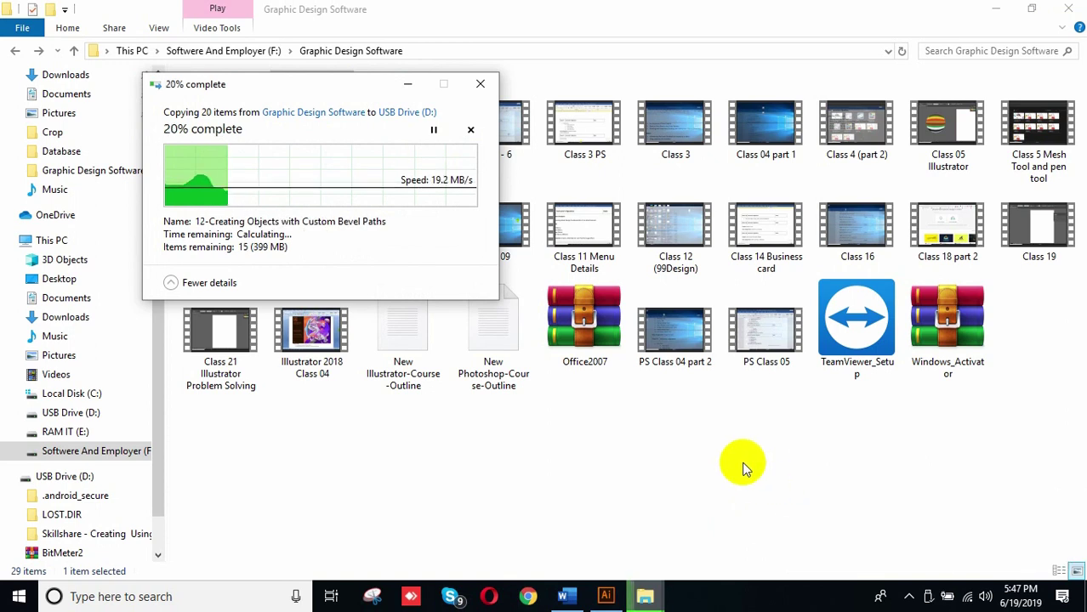
click(797, 435)
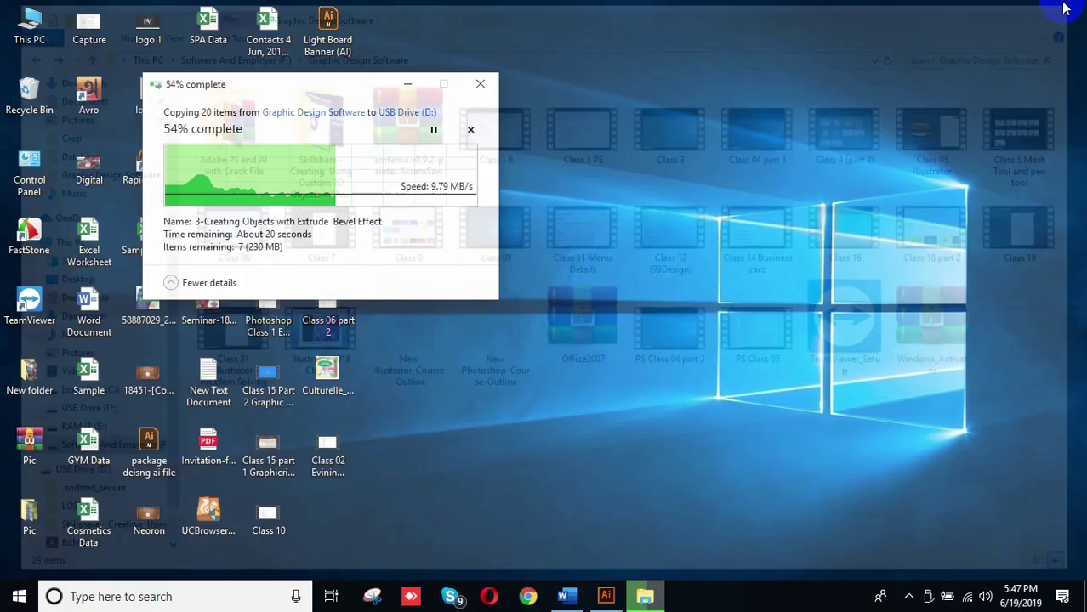
click(1068, 7)
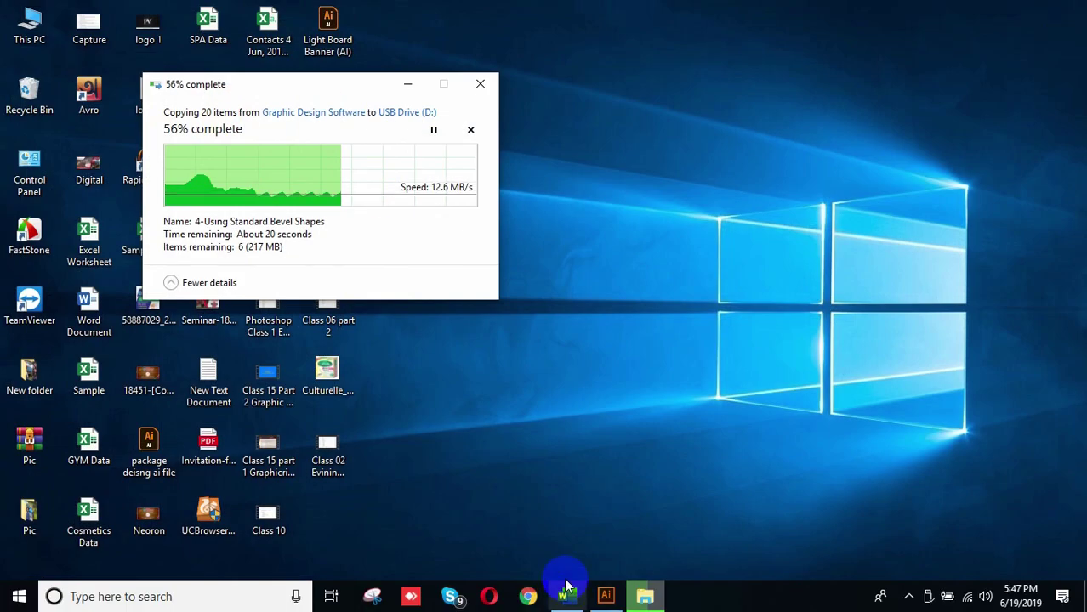
Step: Deselect the lettering in Illustrator, switch to the Word course outline and review the 3D Effects topics under Class # 11
click(608, 592)
click(437, 252)
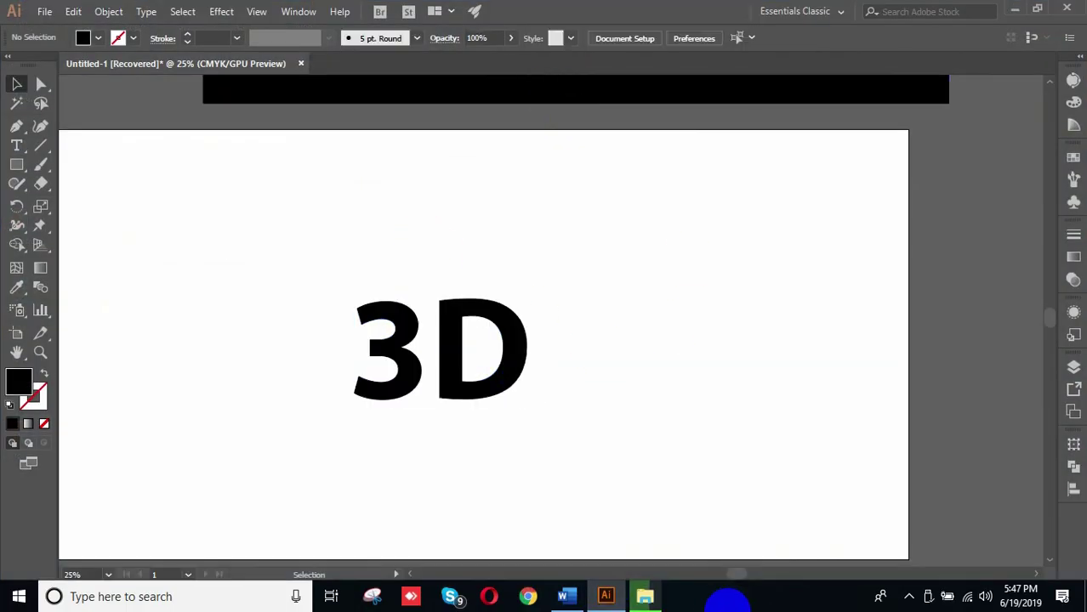
click(570, 597)
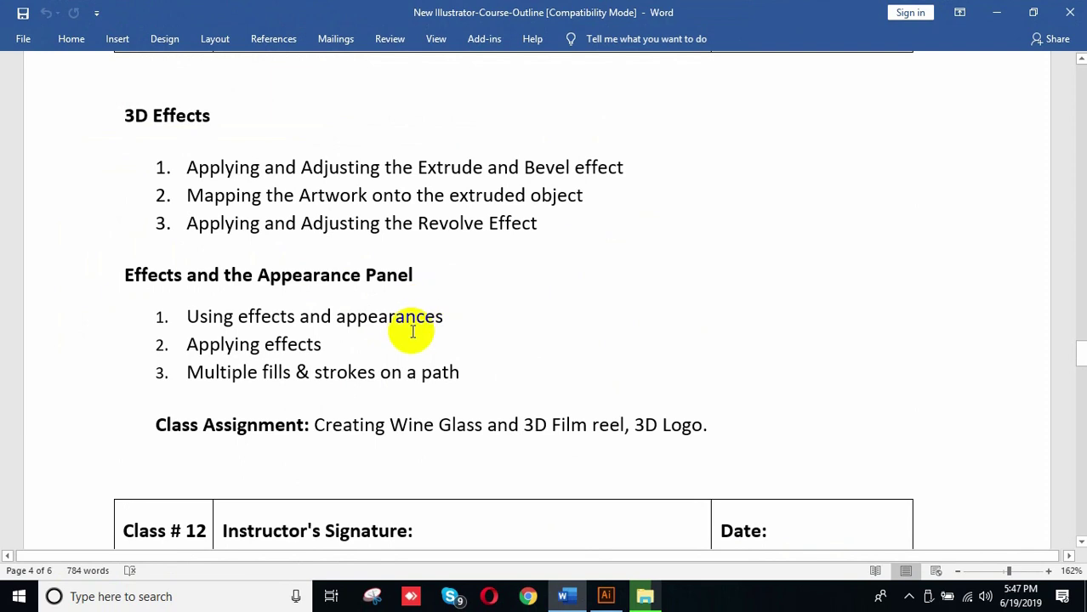
scroll(374, 281, up, 1)
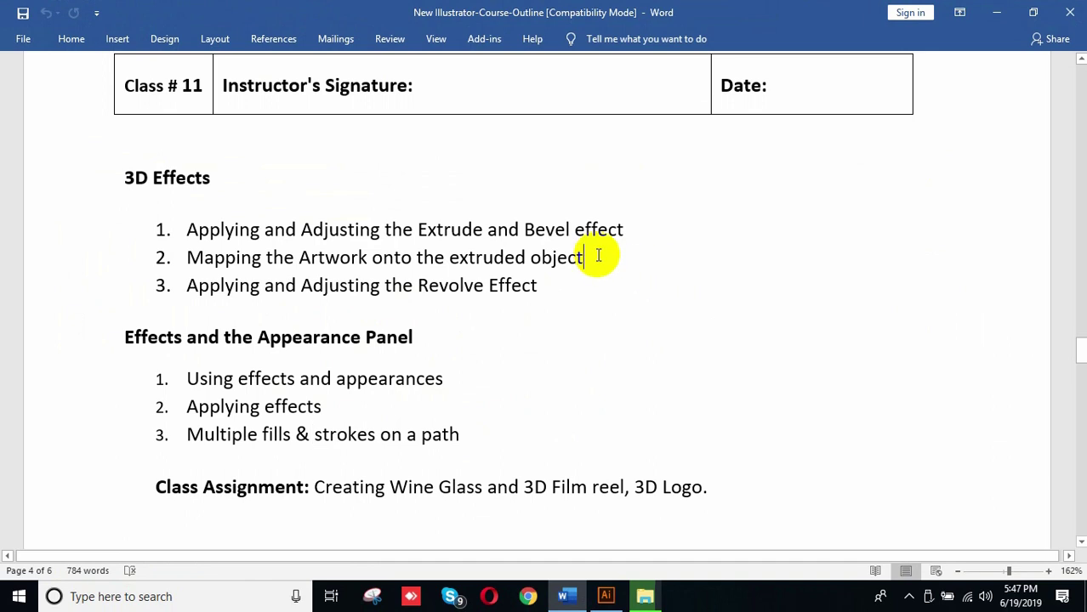
click(560, 287)
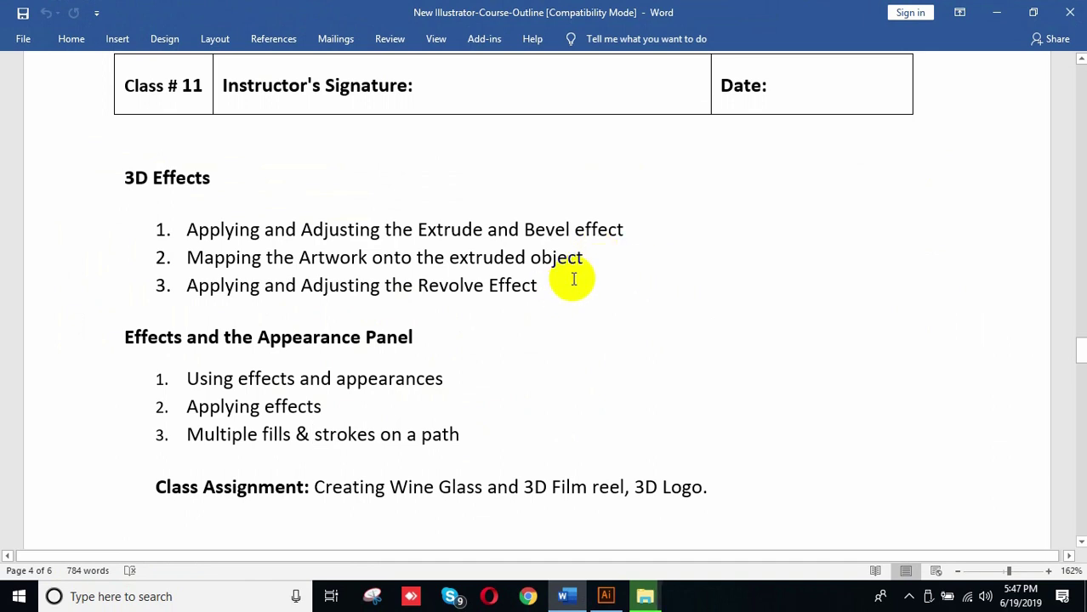
drag(120, 176, 333, 295)
click(708, 303)
Step: Review the Effects and the Appearance Panel topics and the Class Assignment line, highlighting "Creating Wine Glass"
scroll(405, 379, down, 1)
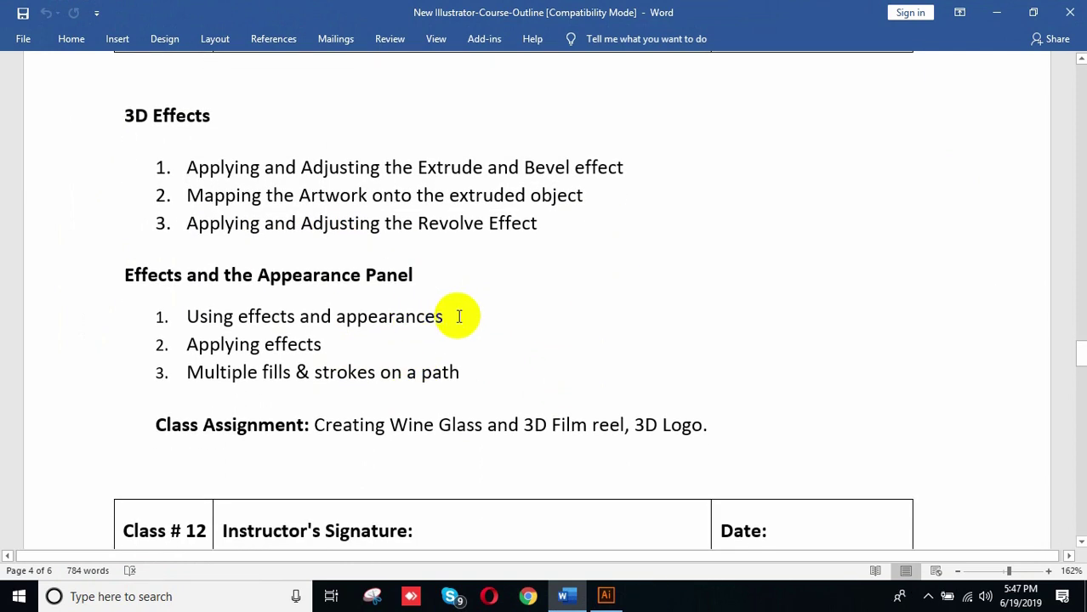
click(379, 349)
click(375, 425)
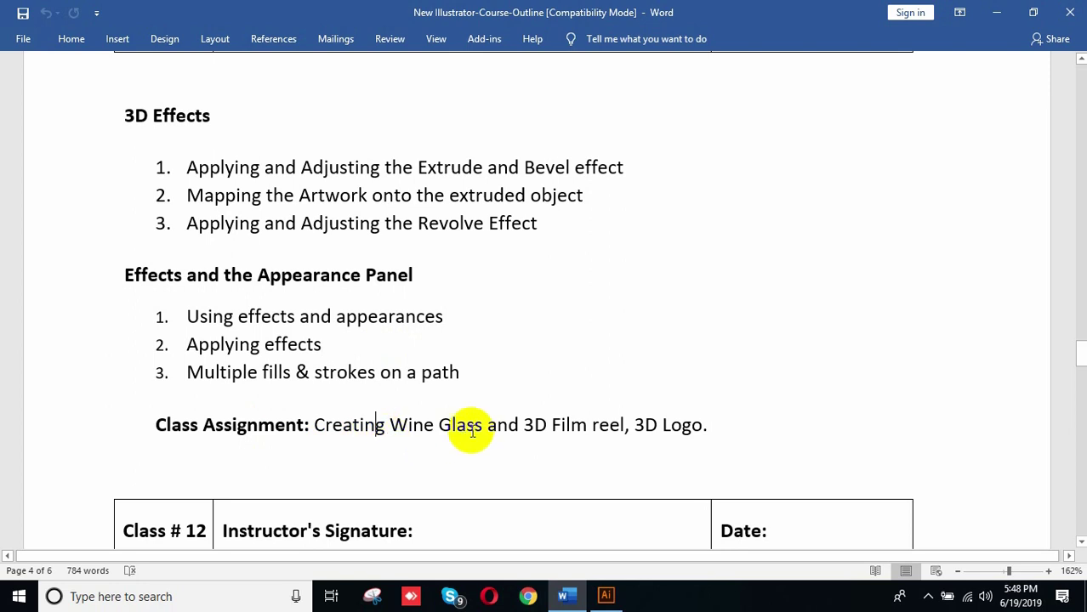
click(643, 425)
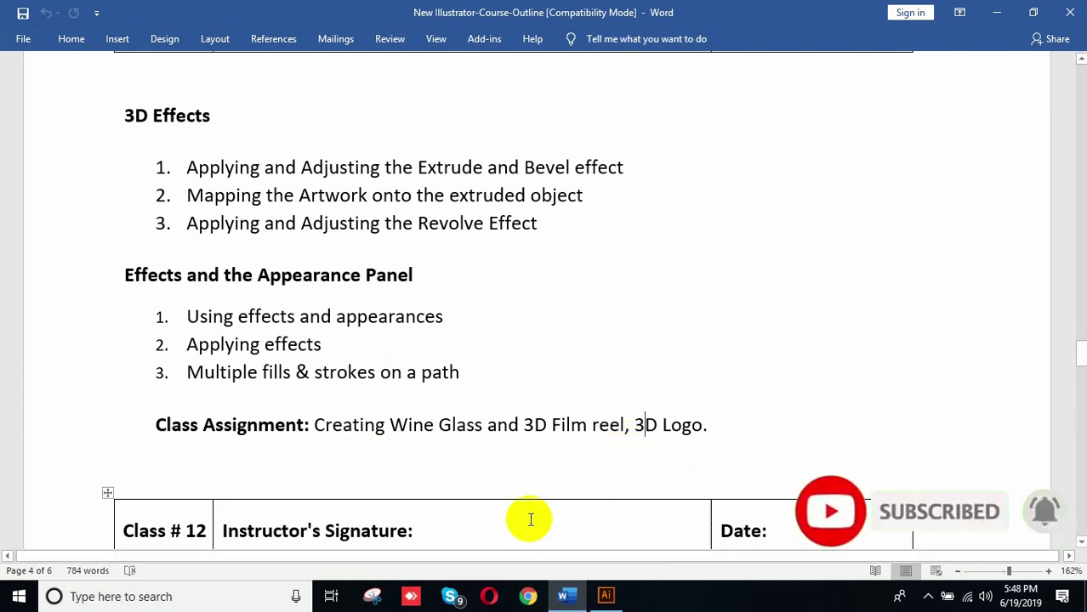
drag(317, 423, 463, 432)
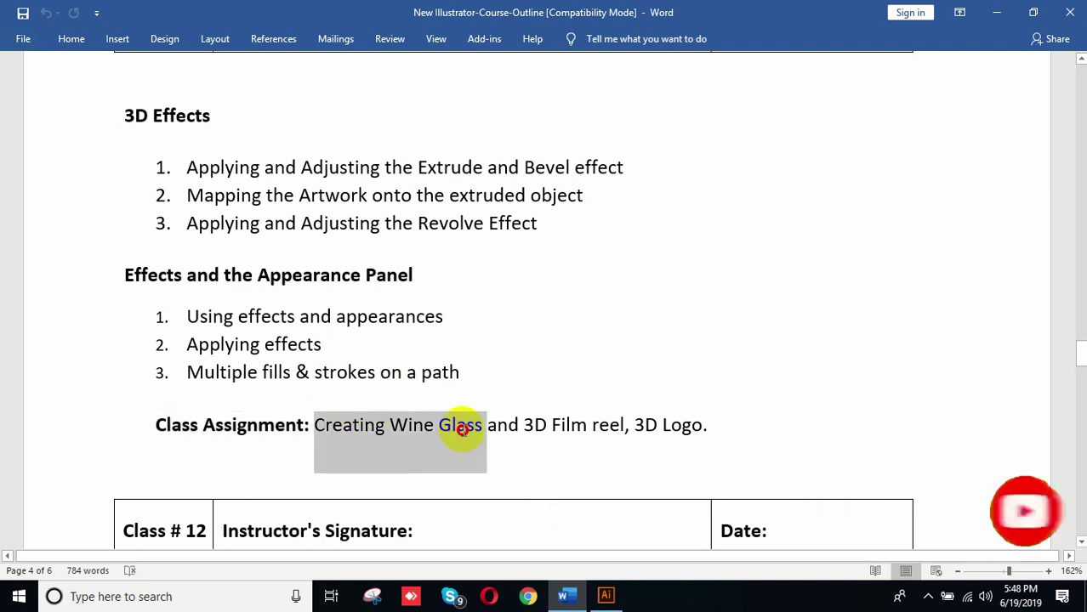
click(424, 425)
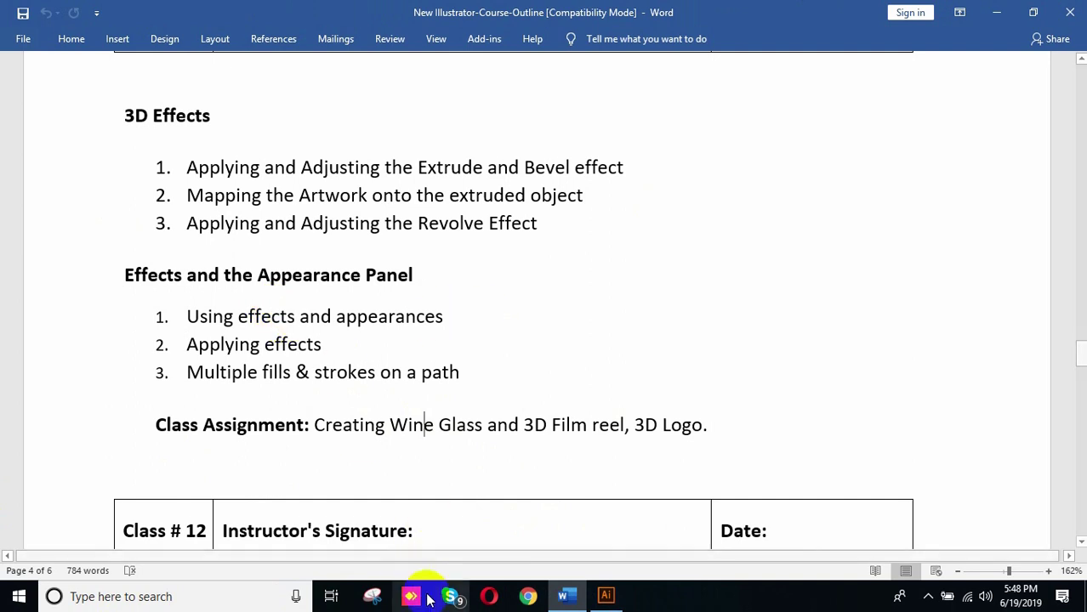
Step: Switch to Illustrator, open the Appearance panel and show the effects that can be added from it
click(605, 597)
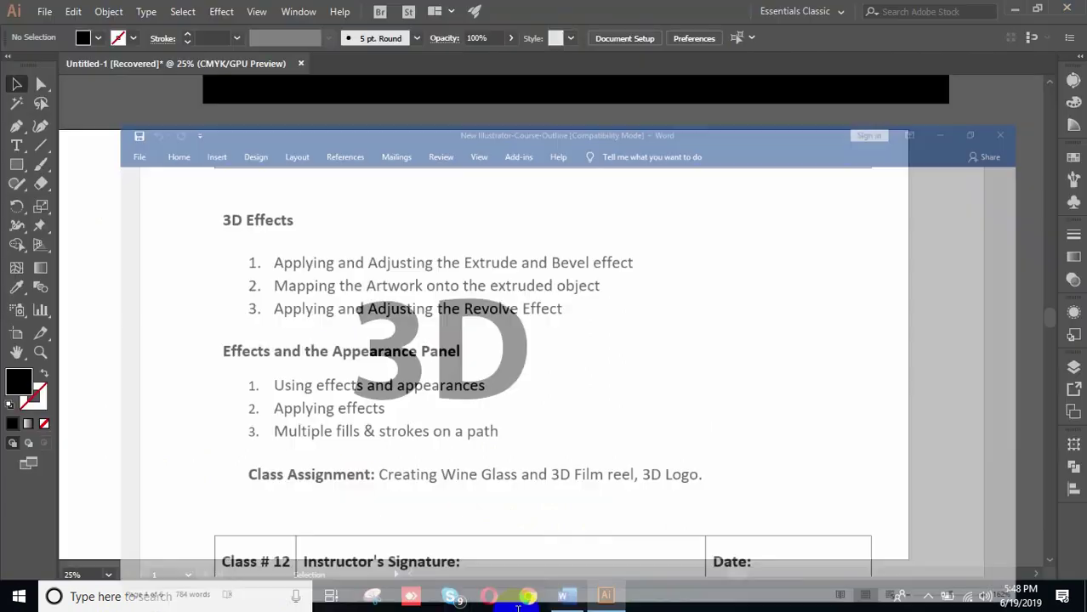
drag(311, 218, 687, 502)
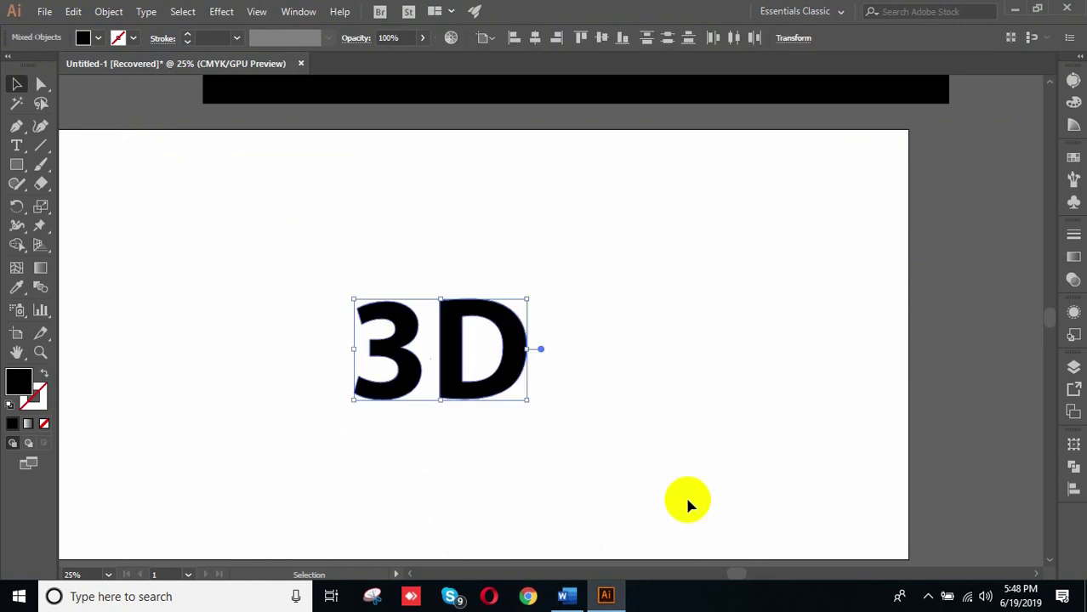
click(553, 186)
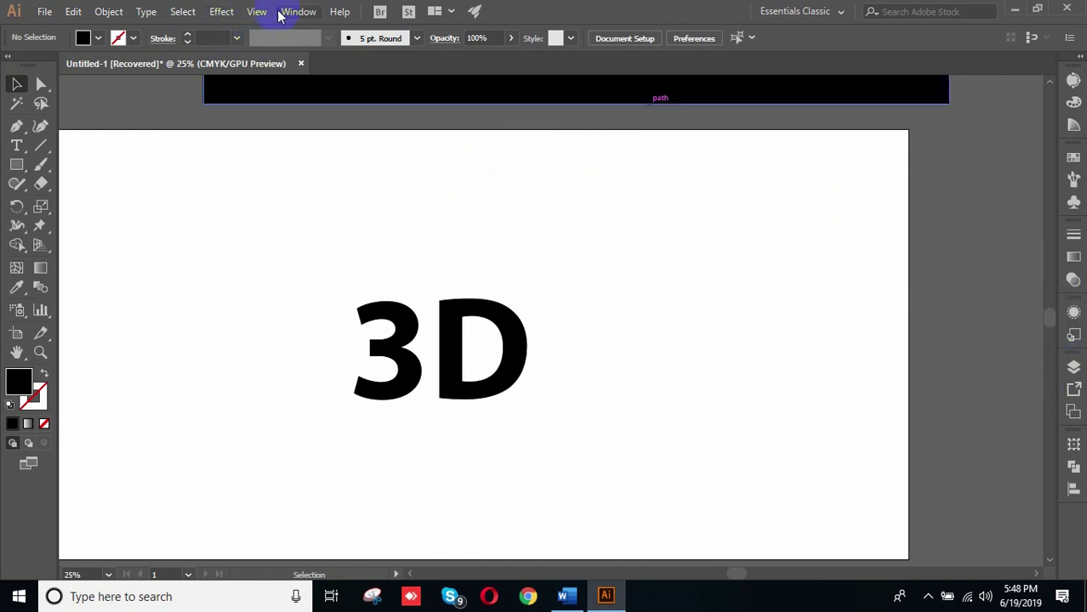
click(1074, 315)
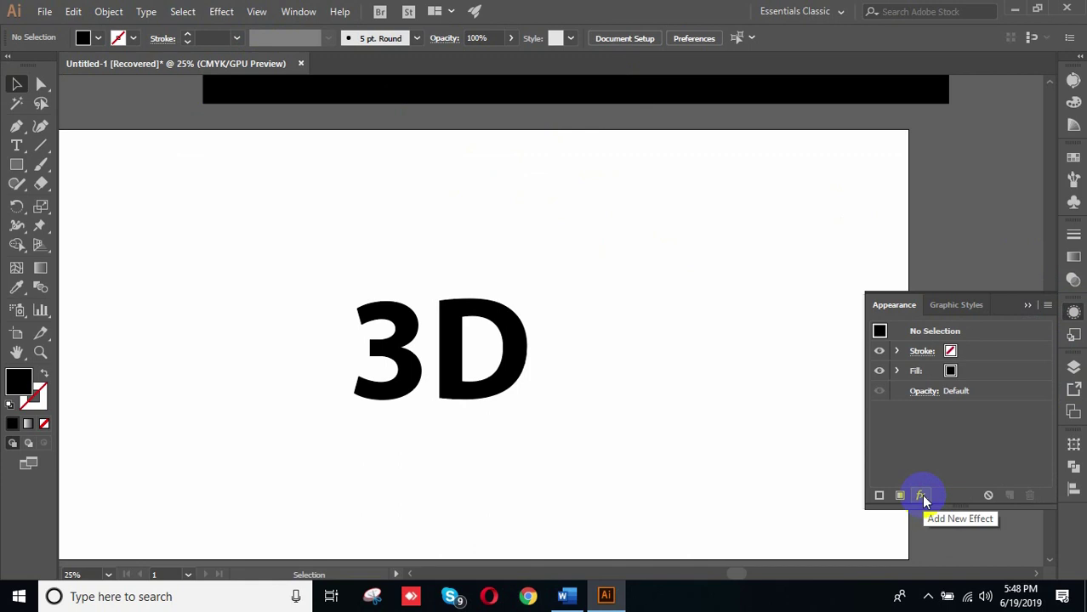
click(921, 495)
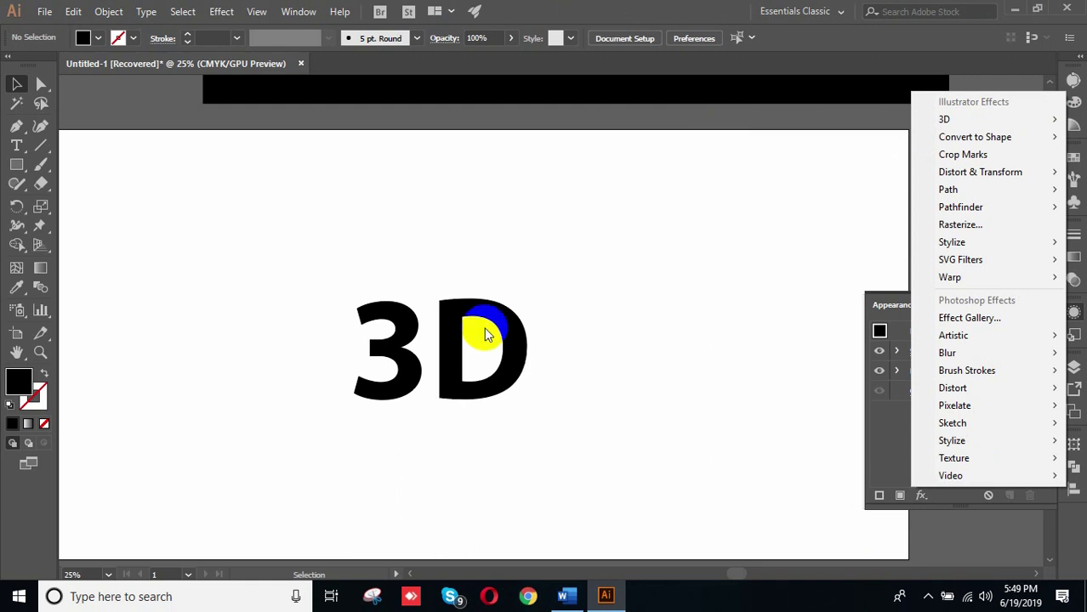
click(306, 251)
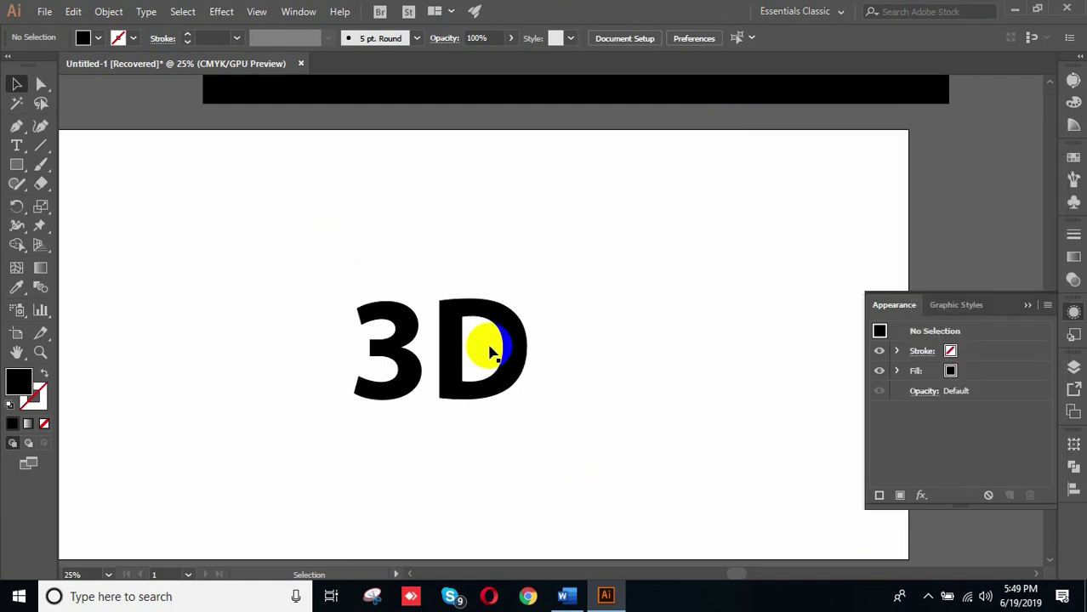
Step: Open the Zig Zag effect for the selected 3D lettering, cancel it and delete the lettering from the artboard
click(356, 313)
drag(331, 257, 563, 470)
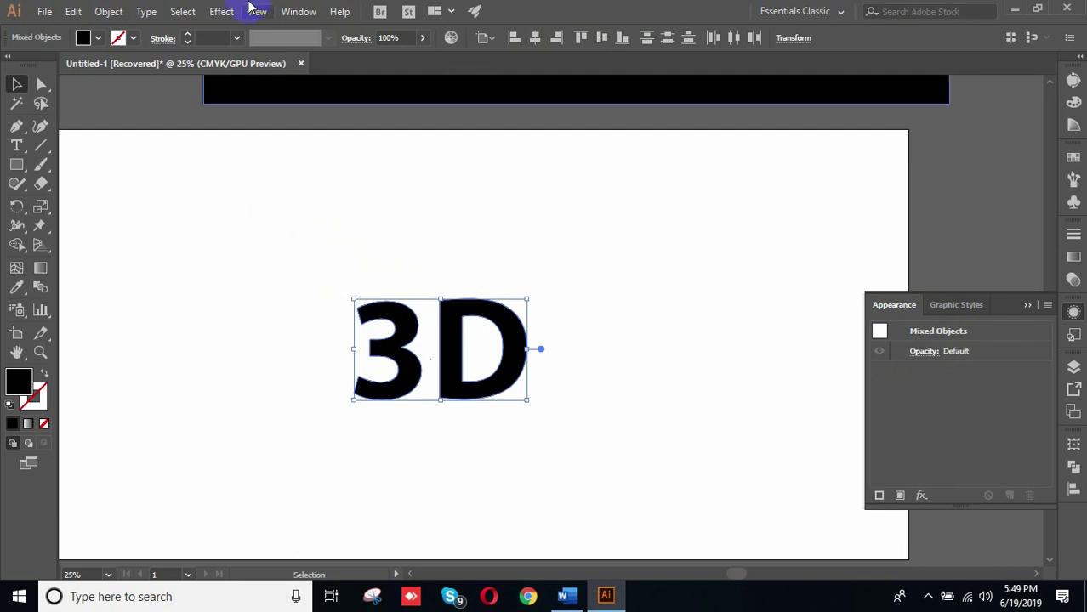
click(219, 13)
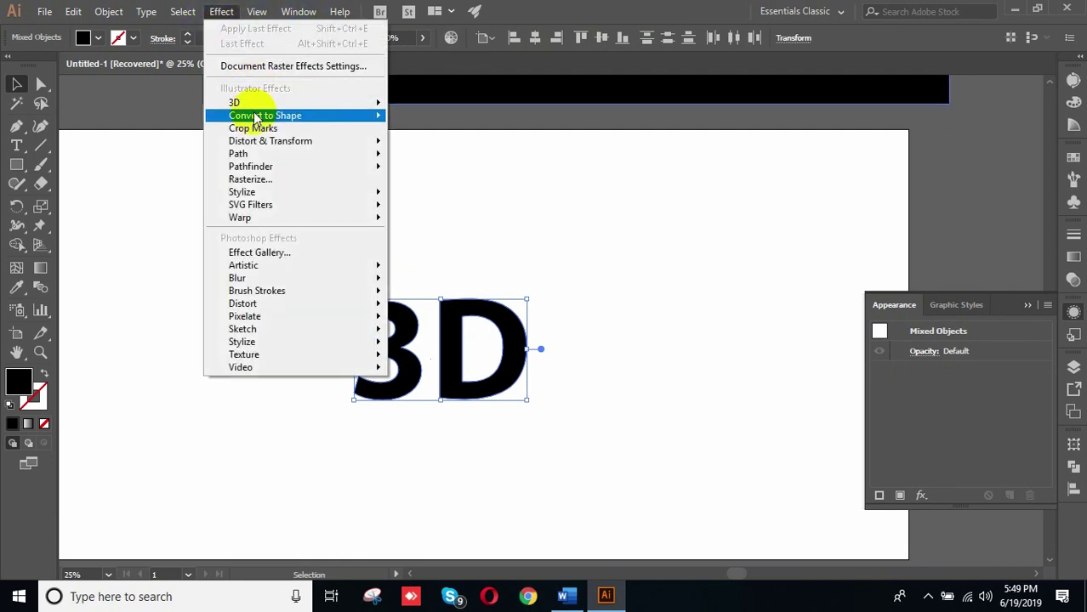
mouse_move(253, 105)
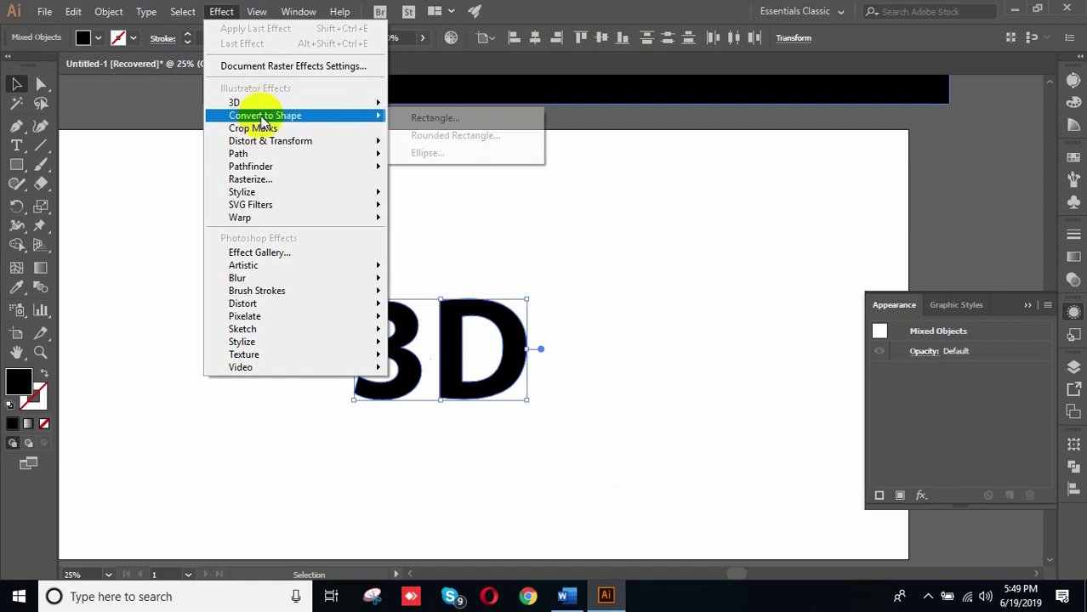
mouse_move(271, 141)
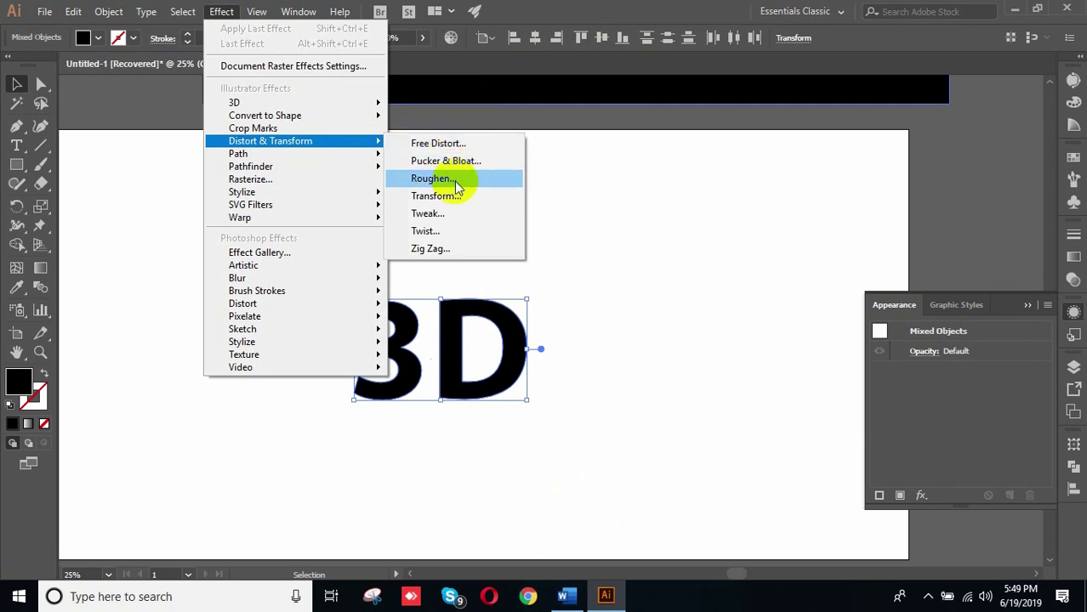
click(439, 250)
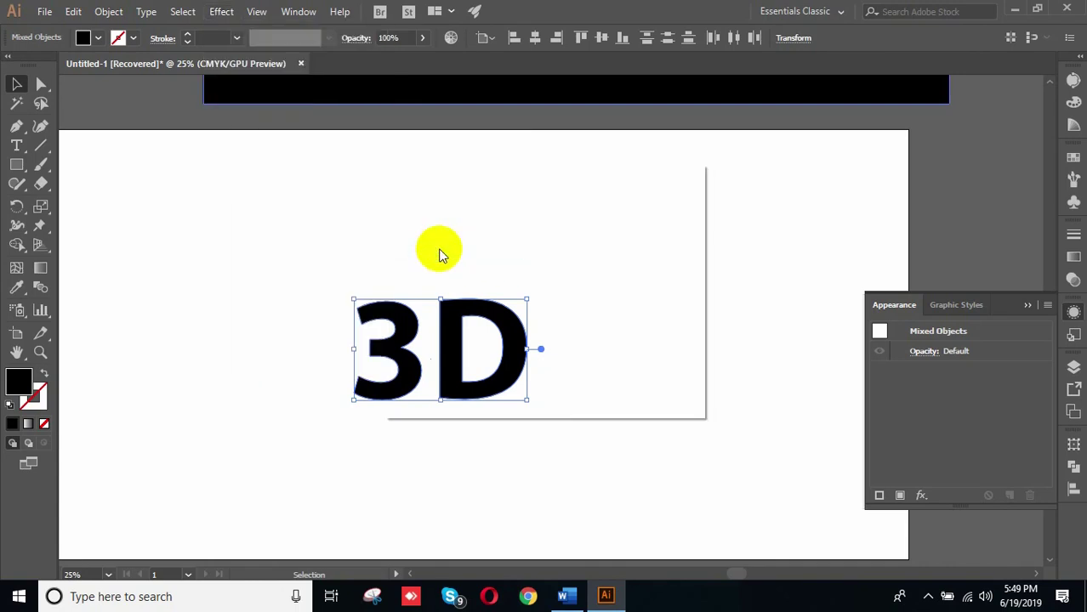
click(655, 378)
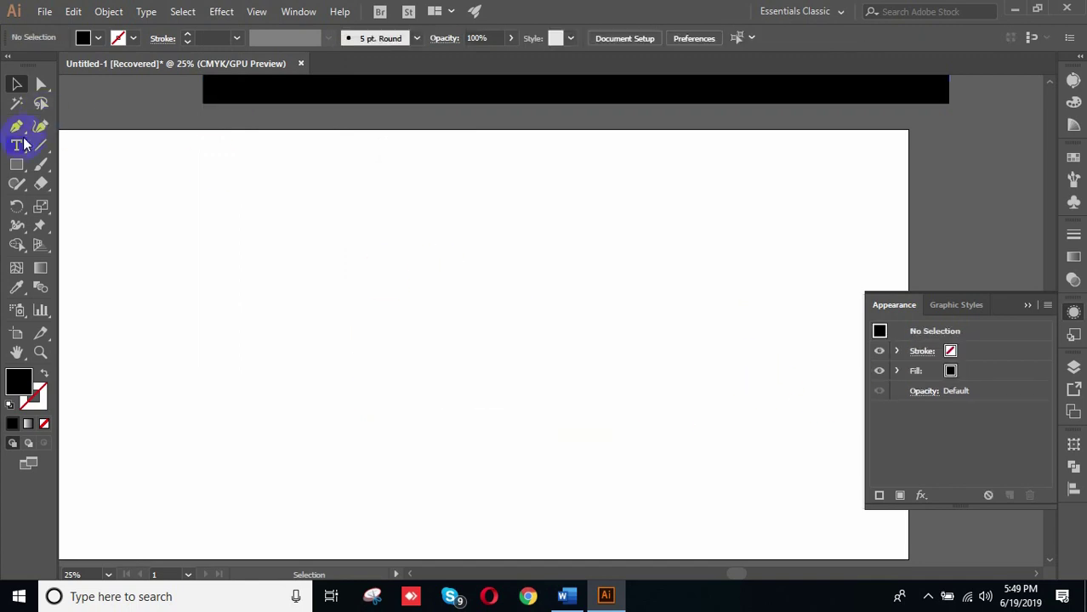
Step: Draw a large circle on the artboard with the Ellipse tool and swap its fill and stroke, leaving only a black outline
drag(17, 165, 89, 205)
drag(371, 271, 539, 434)
drag(426, 240, 786, 540)
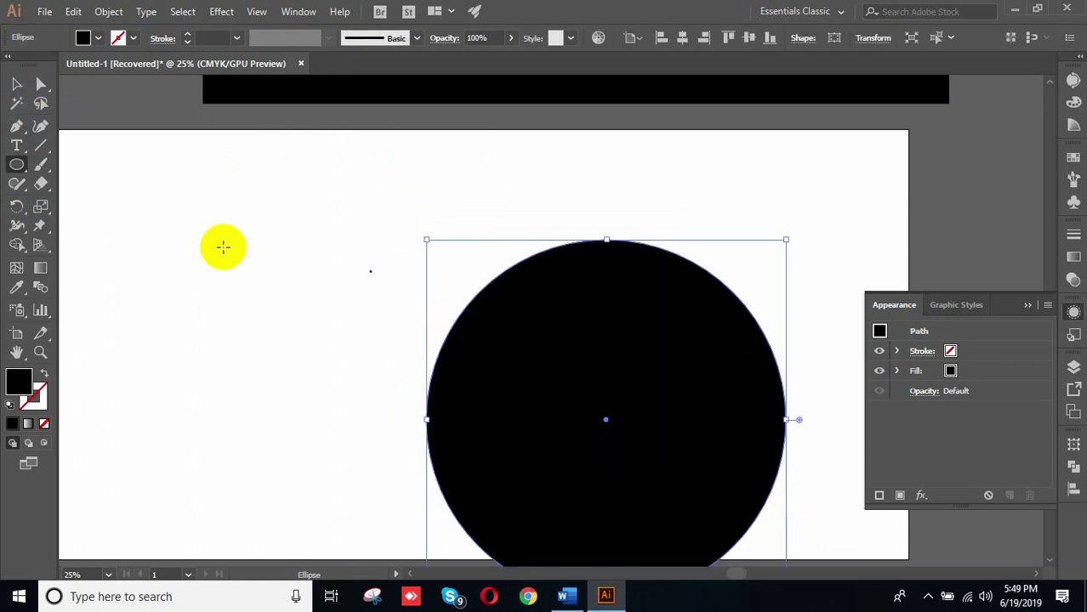
key(shift+x)
click(18, 85)
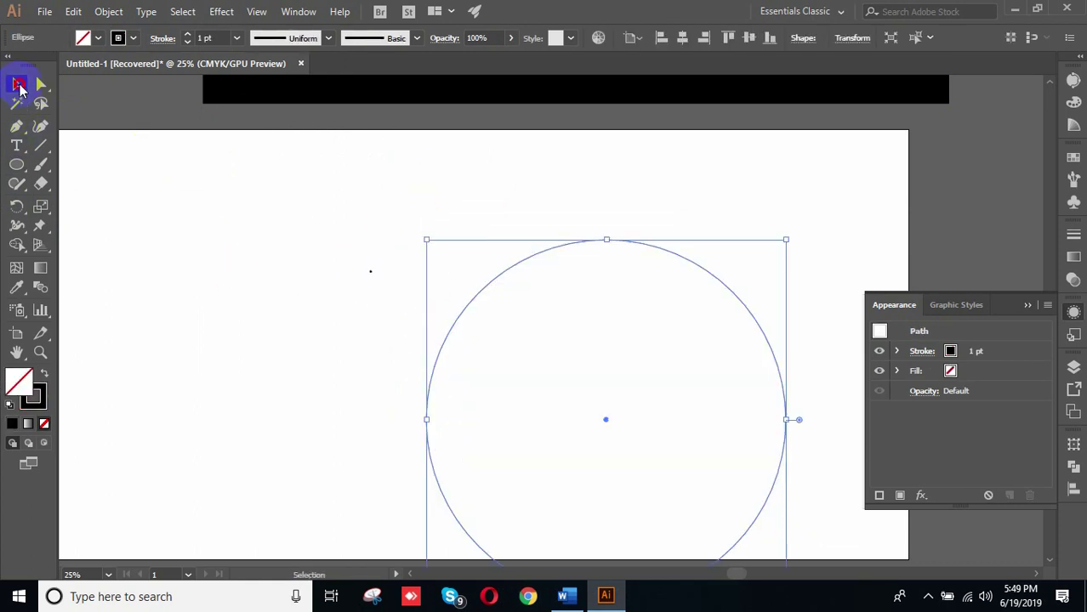
Step: Set the circle's stroke weight to 12 pt
drag(512, 356, 328, 224)
click(653, 337)
drag(553, 133, 489, 207)
click(207, 37)
text(12)
key(Return)
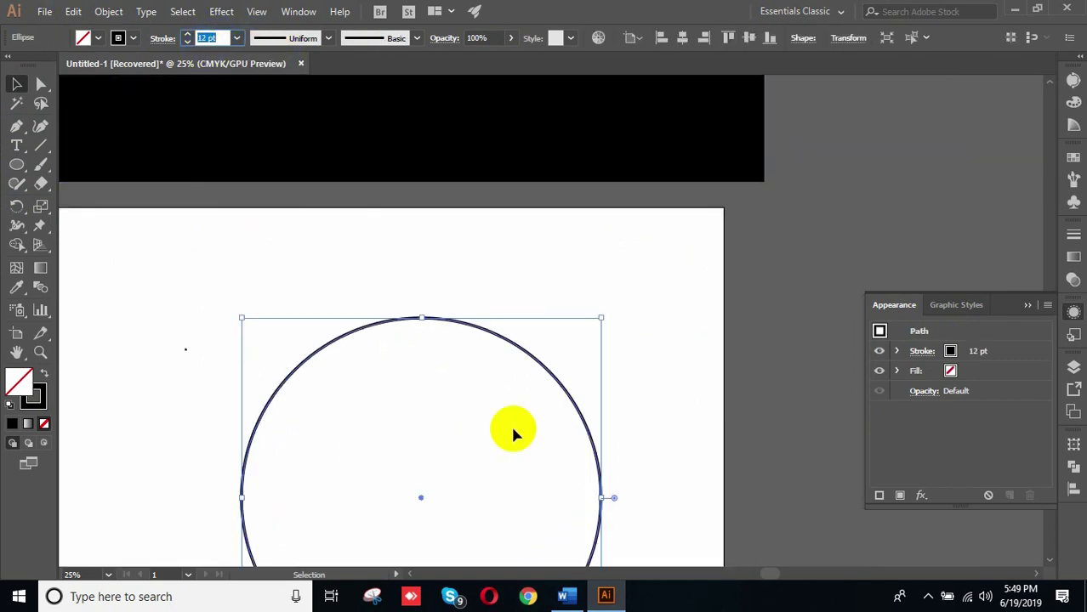
Step: Scale the circle down proportionally and position it so it fits entirely within the artboard
click(335, 245)
click(444, 324)
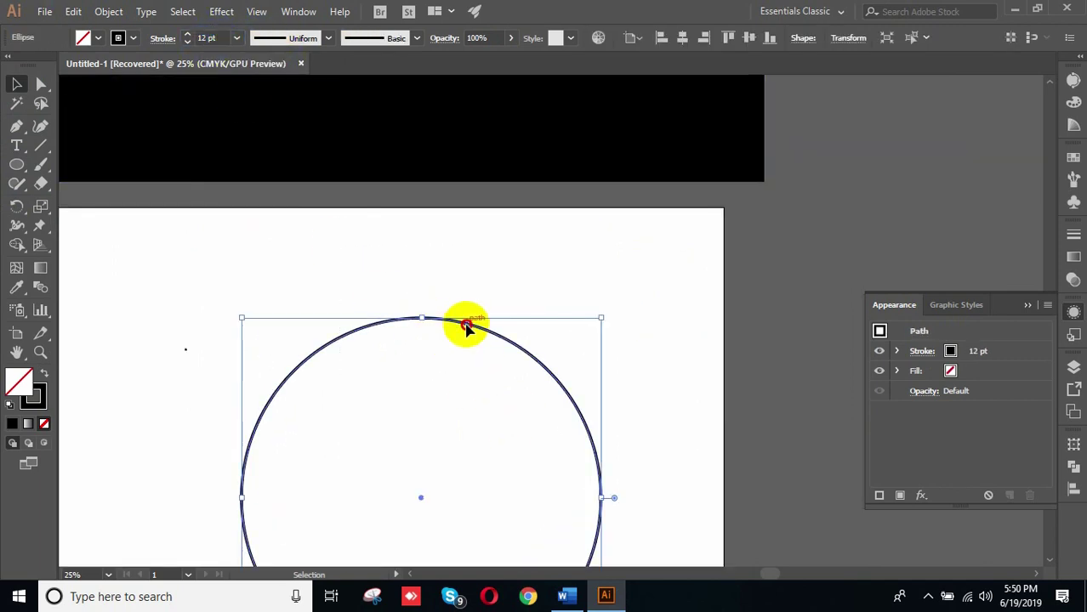
drag(467, 326, 450, 252)
click(714, 397)
drag(692, 462, 770, 335)
drag(684, 213, 604, 317)
drag(663, 115, 630, 147)
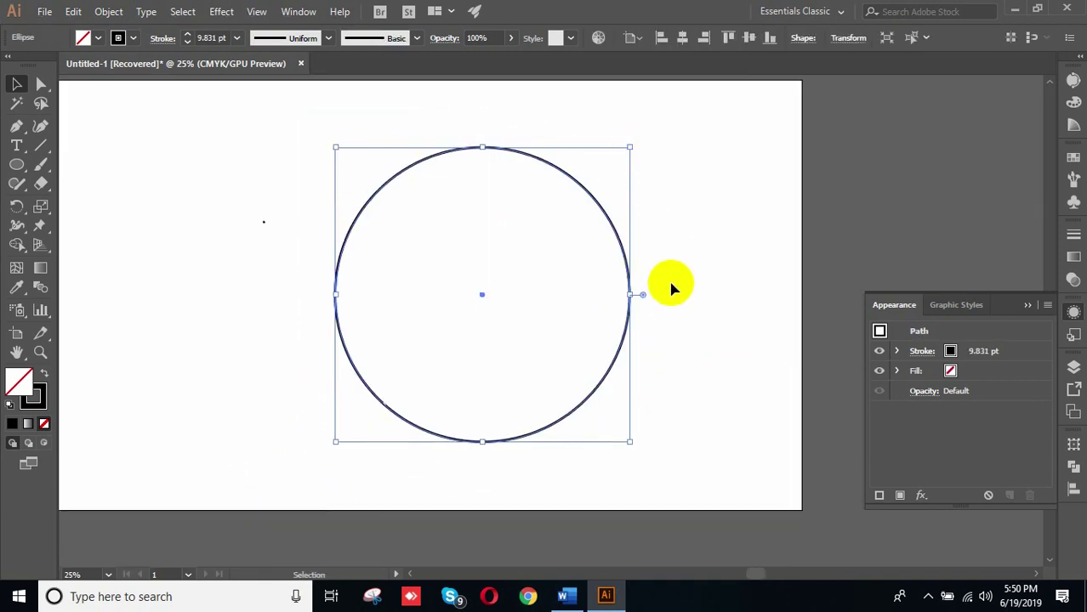
click(651, 216)
click(612, 209)
drag(603, 213, 588, 218)
drag(689, 288, 616, 296)
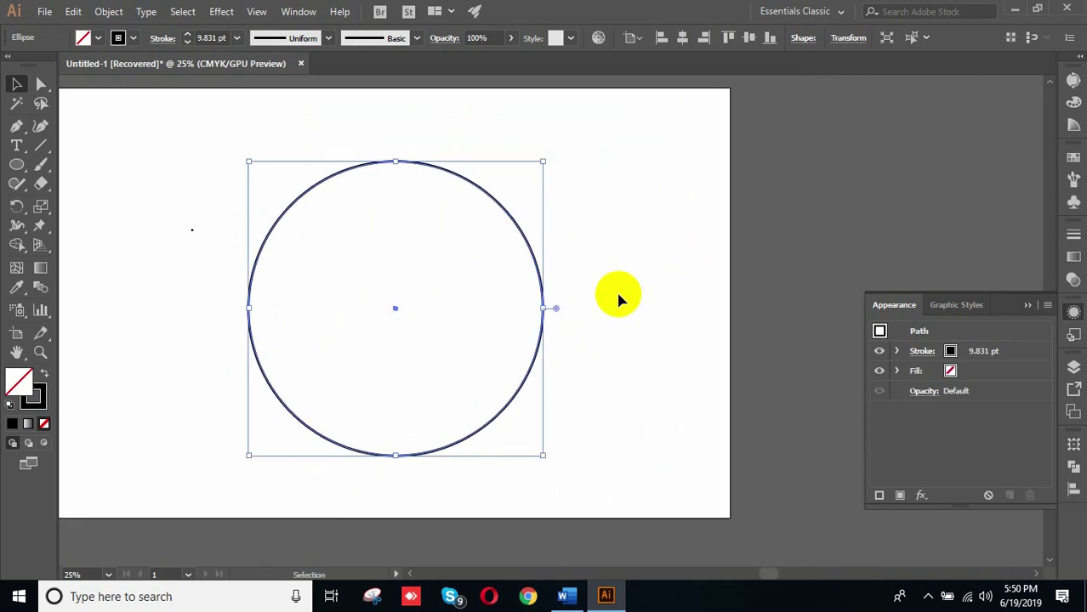
Step: Preview a Zig Zag effect on the circle at absolute size 0.44 in with 55 ridges per segment, and cancel it
click(222, 12)
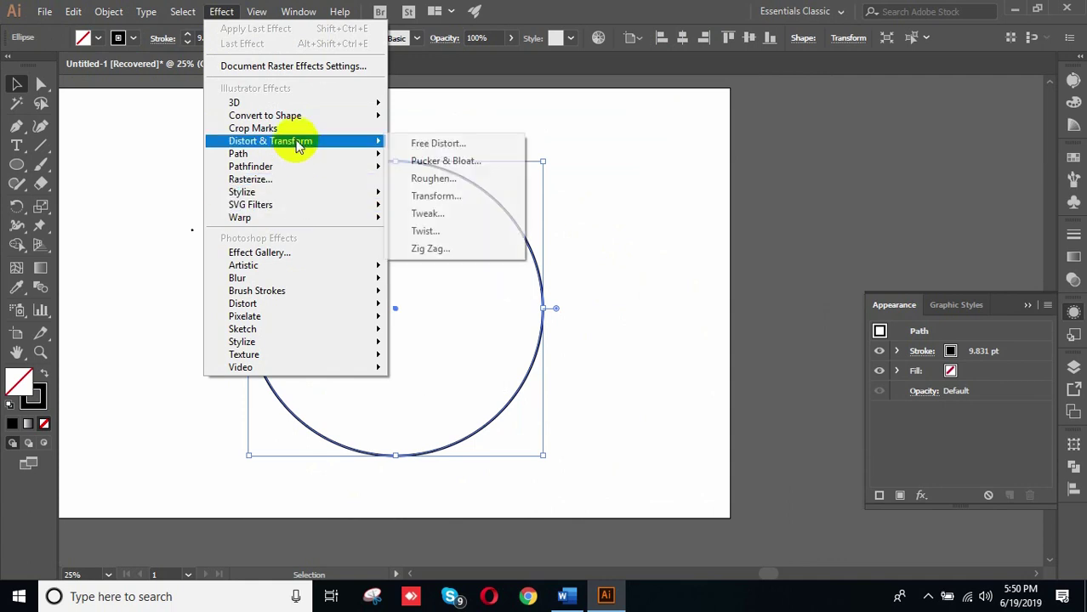
click(446, 254)
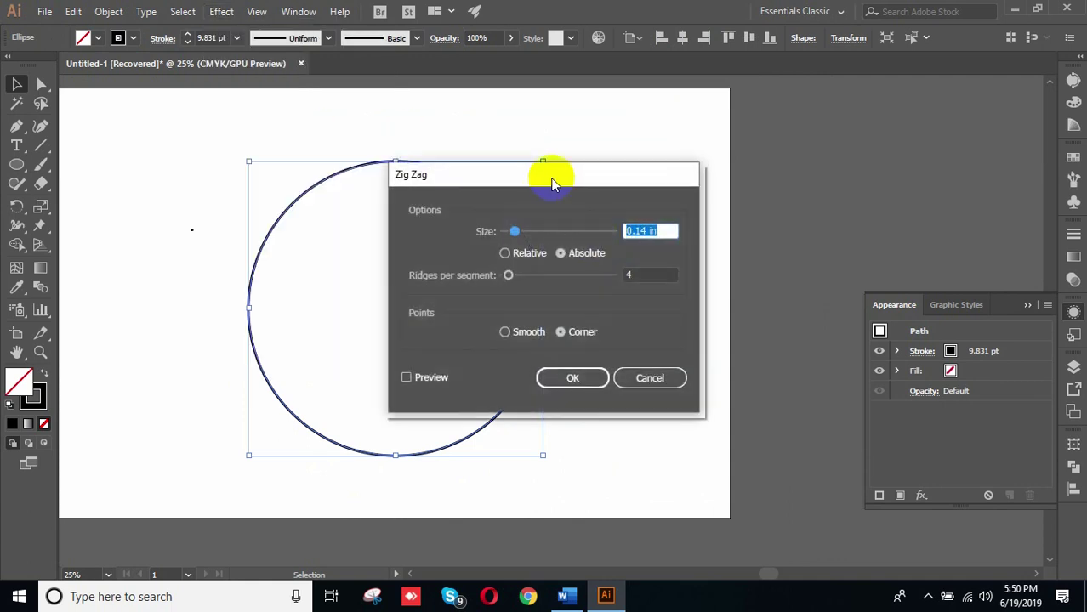
drag(552, 174, 763, 159)
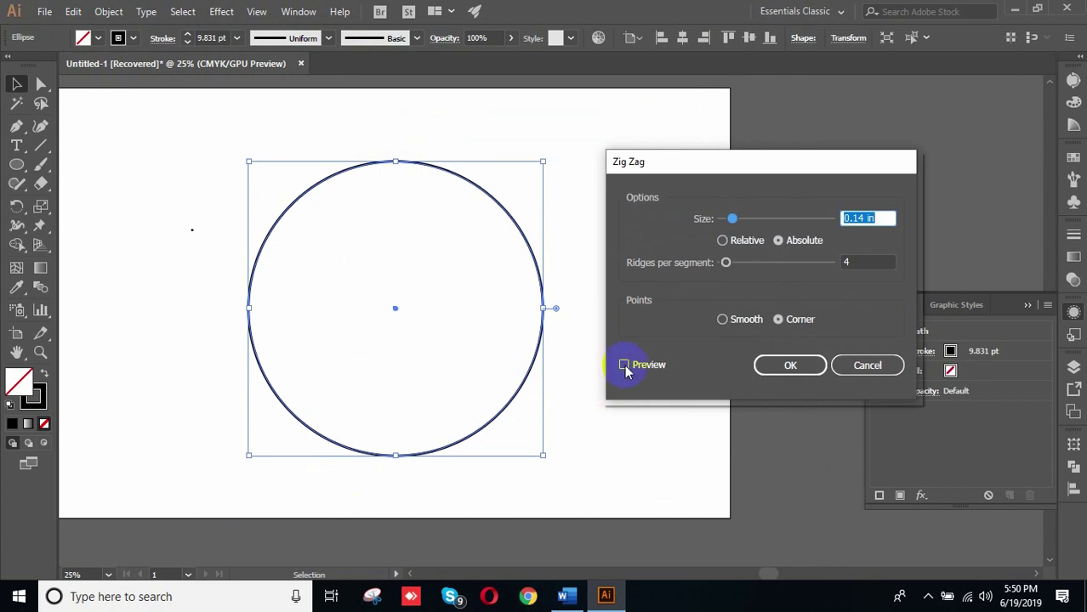
click(624, 365)
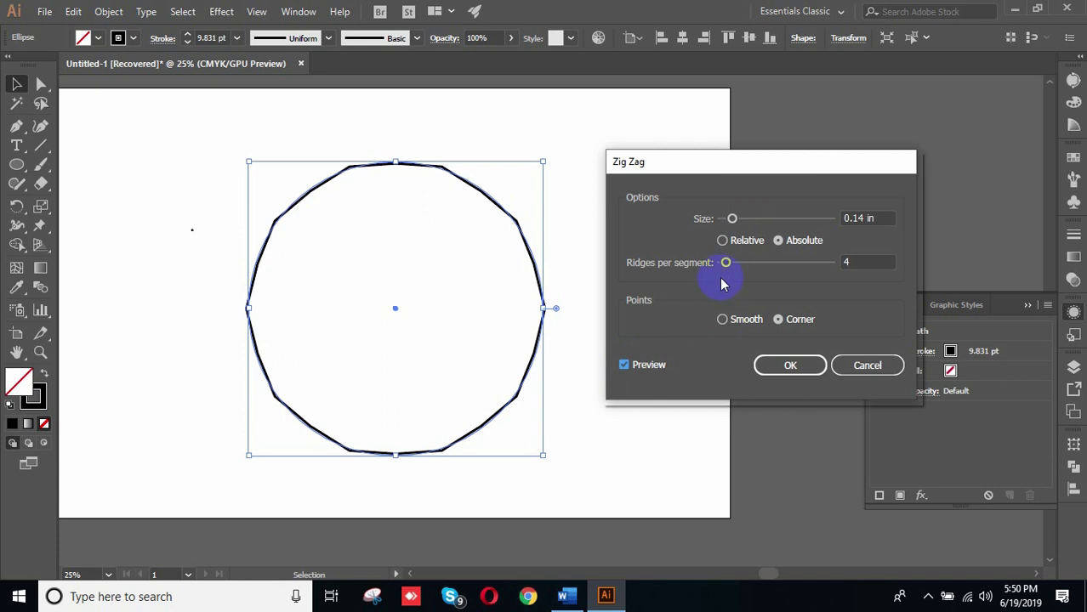
drag(733, 221, 757, 218)
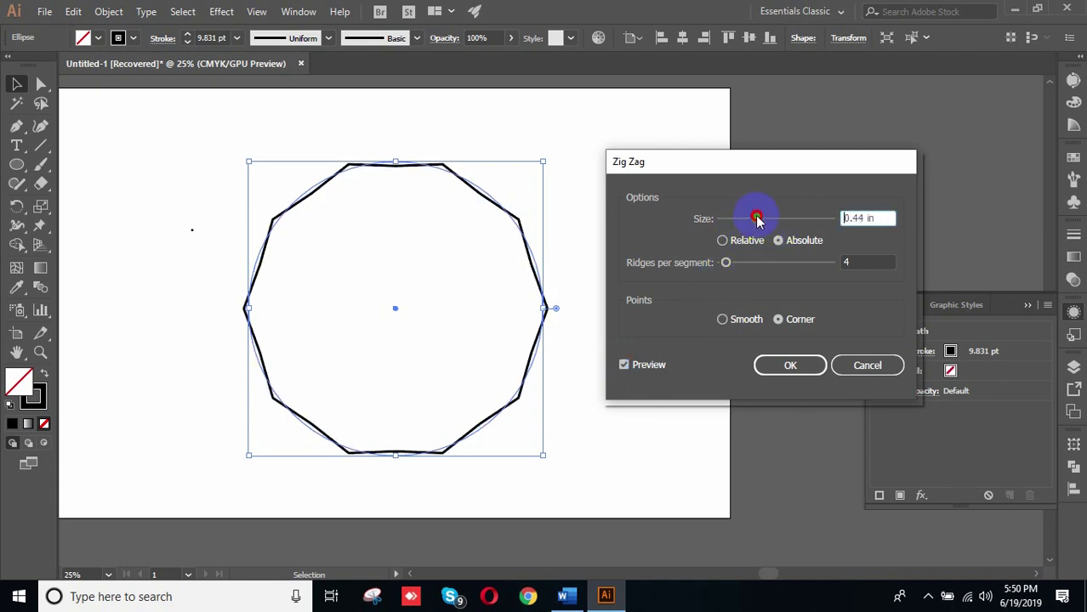
click(726, 263)
drag(728, 264, 781, 267)
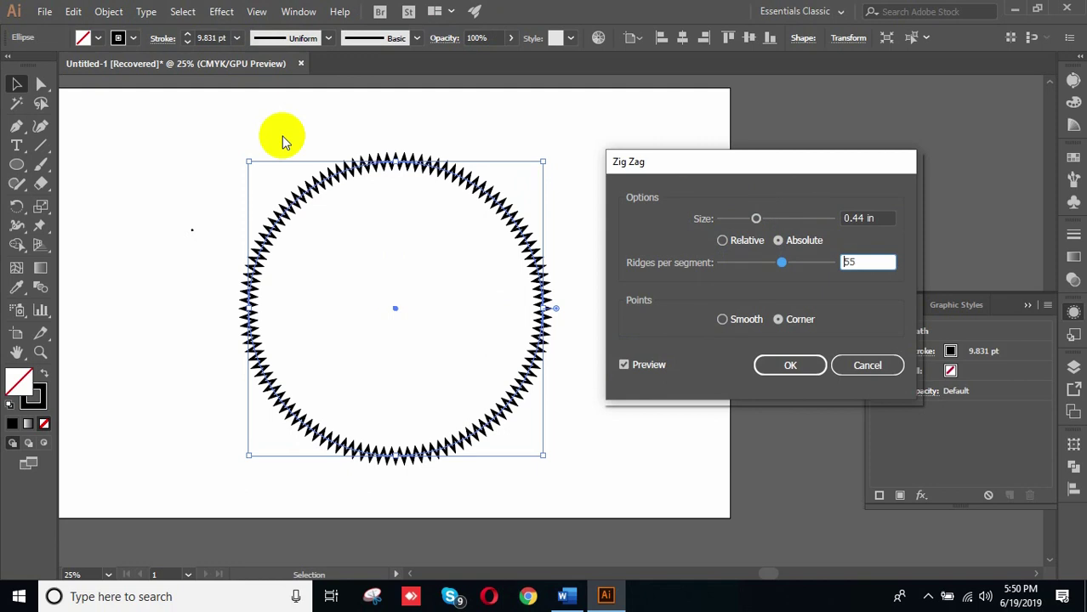
click(868, 365)
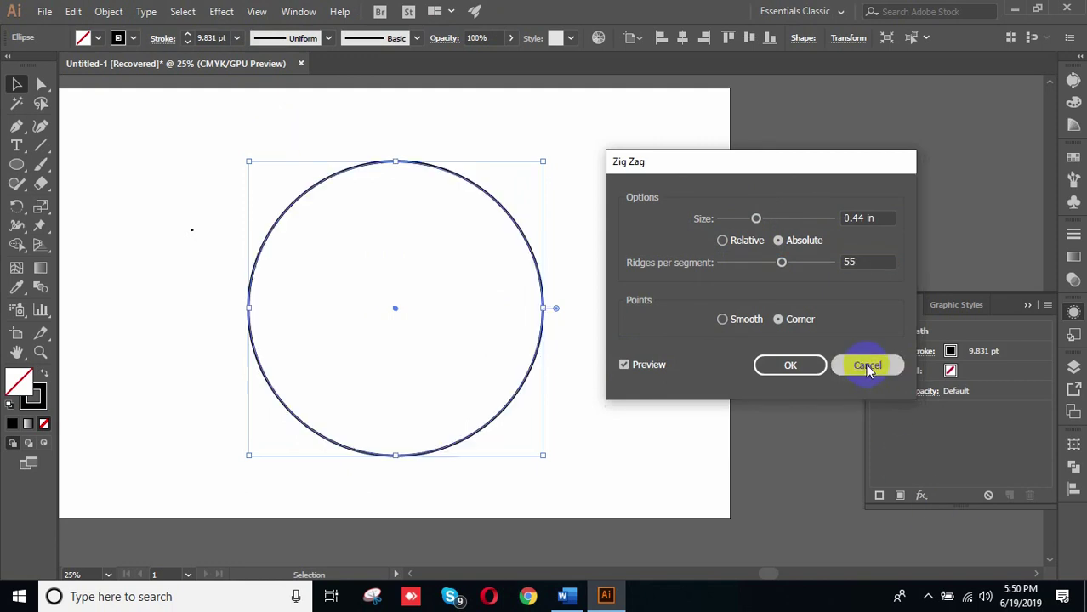
Step: Start a Zig Zag effect on the circle with preview on, absolute size 0.86 in and 22 ridges per segment
click(223, 12)
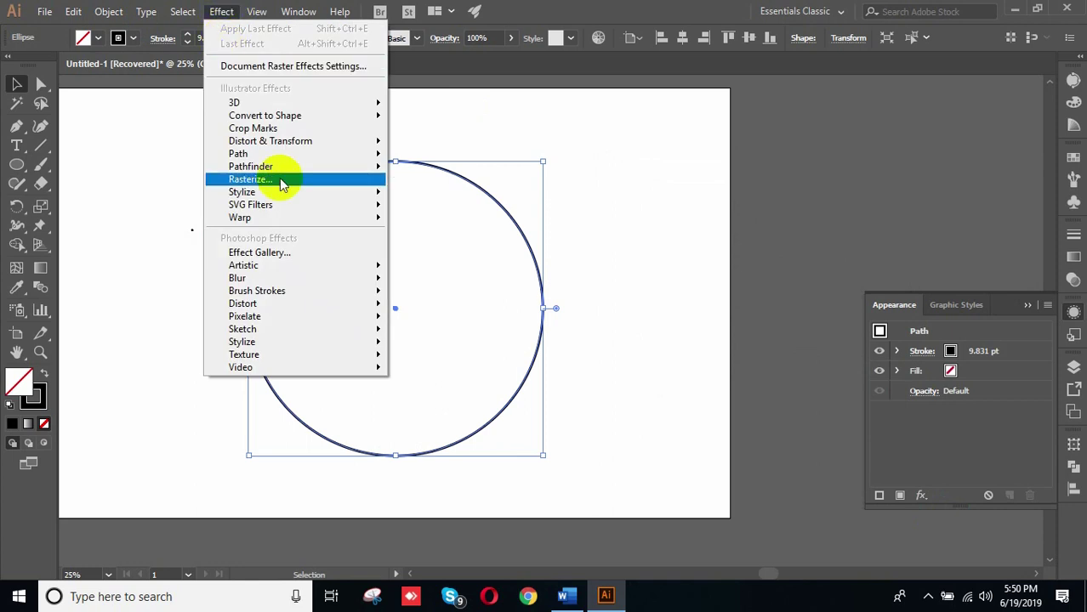
mouse_move(293, 144)
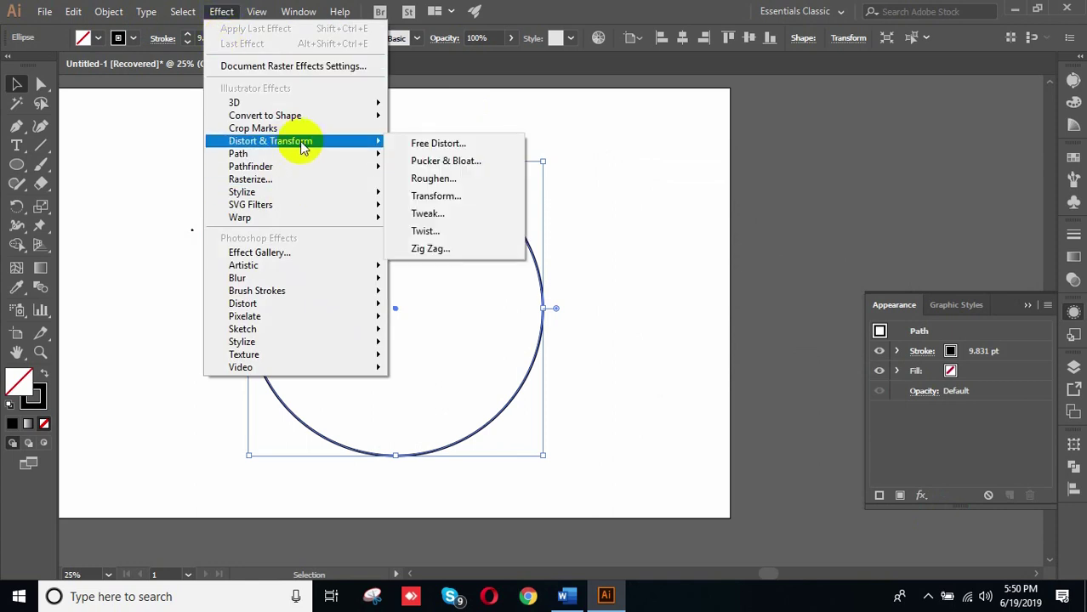
click(450, 248)
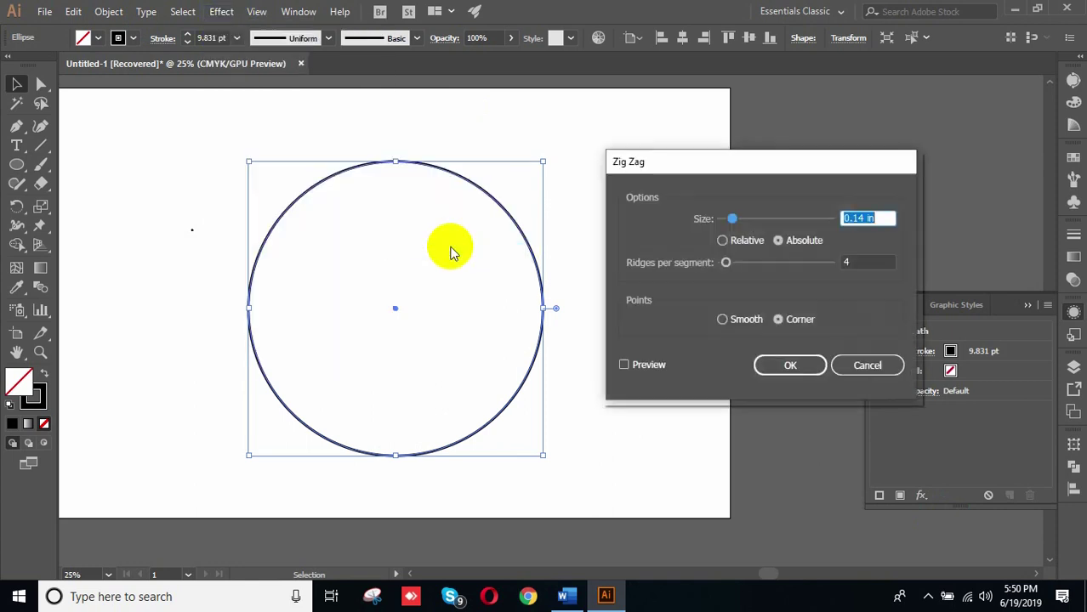
click(636, 365)
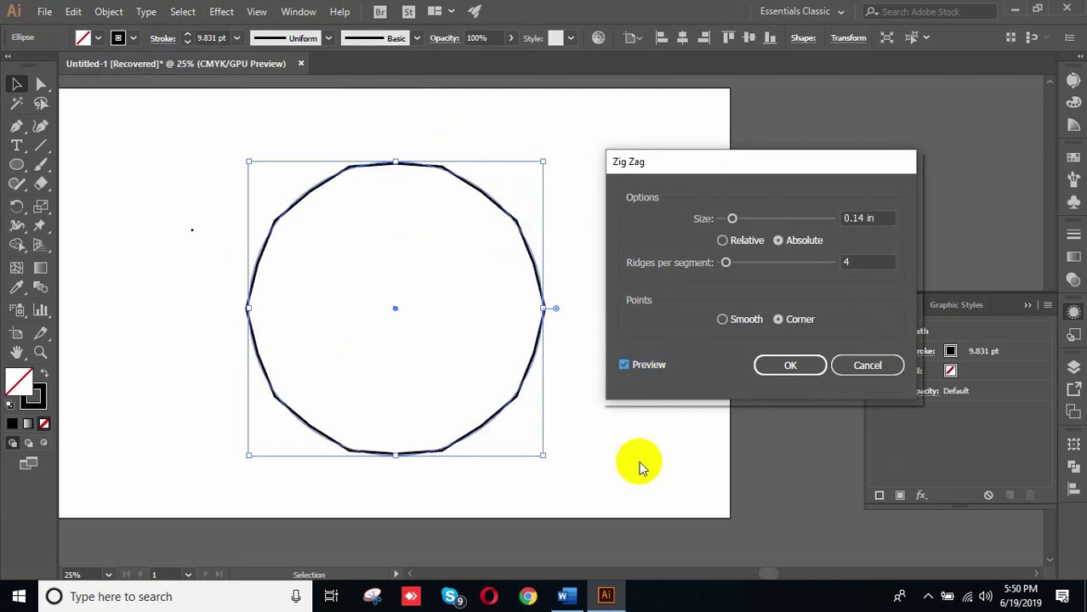
click(780, 242)
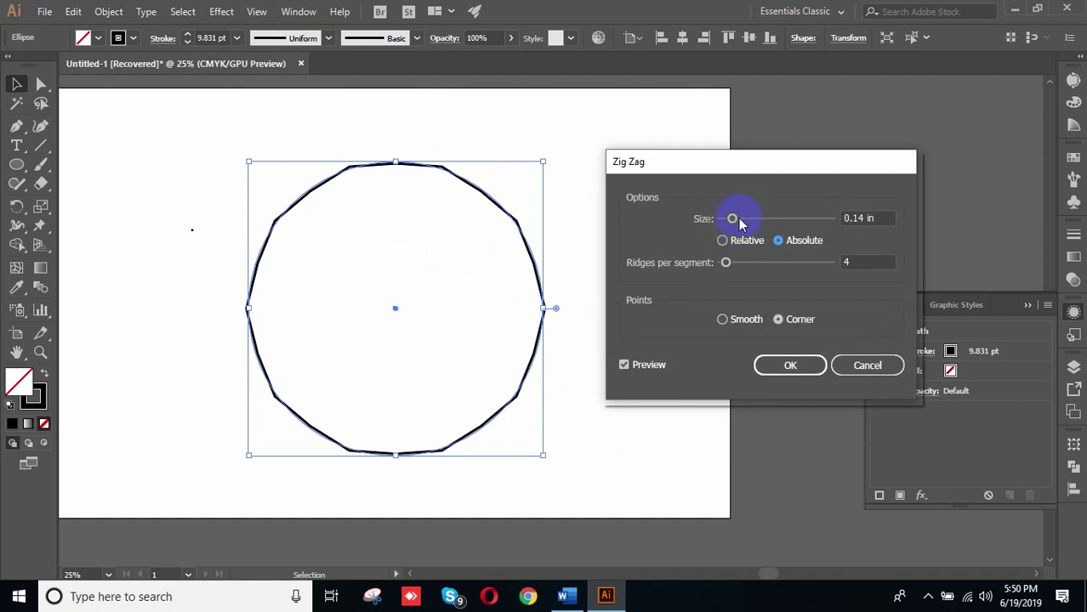
drag(734, 221, 790, 225)
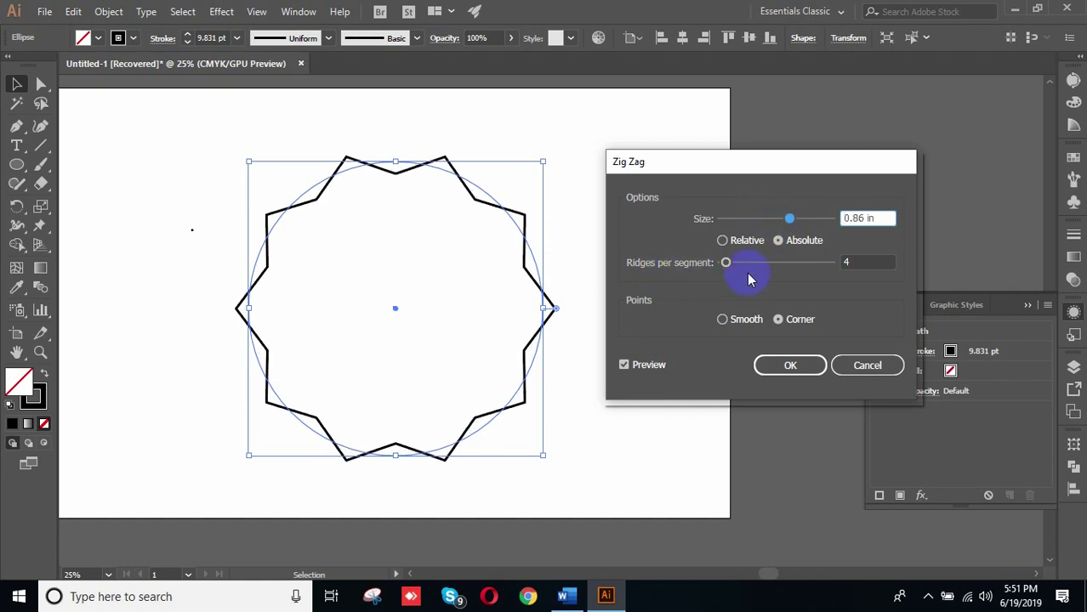
mouse_move(726, 266)
mouse_down()
mouse_move(784, 266)
mouse_move(744, 266)
mouse_up()
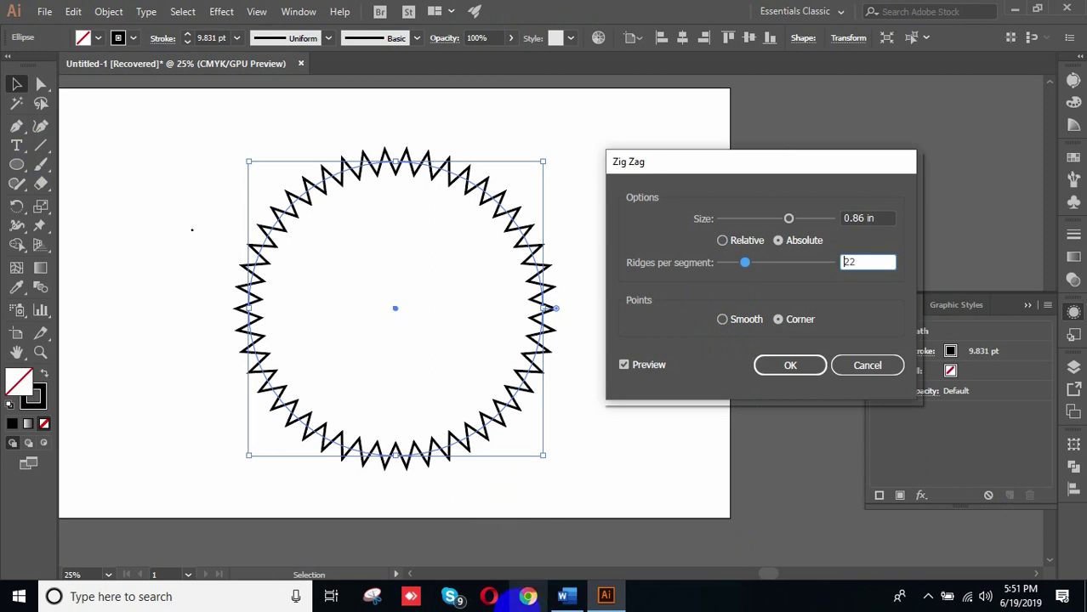
Step: Switch the Zig Zag to relative size 20% with smooth points and 15 ridges per segment, and apply it
click(781, 242)
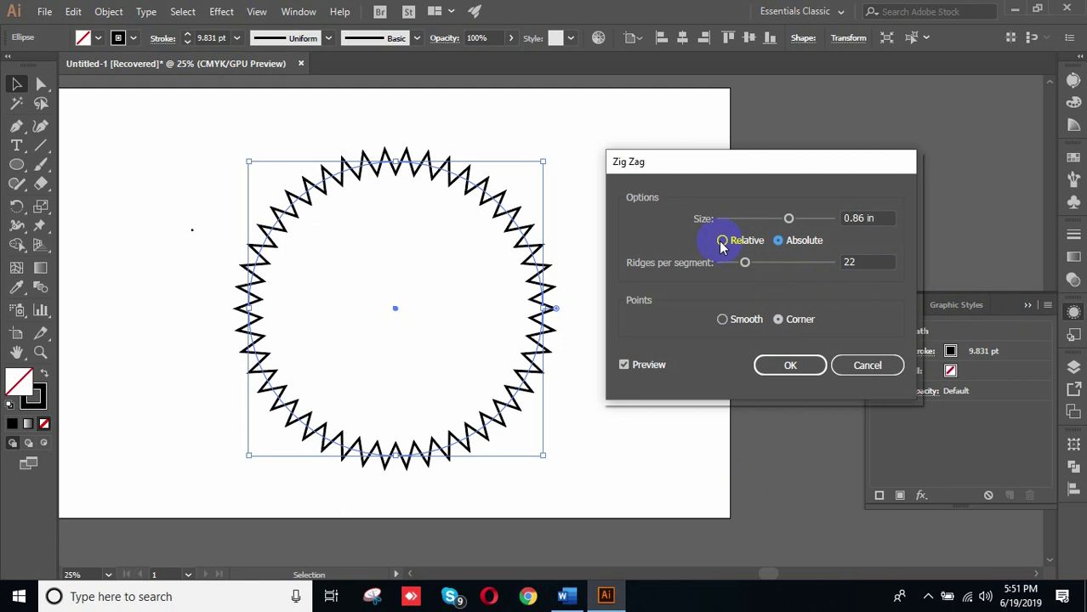
click(722, 241)
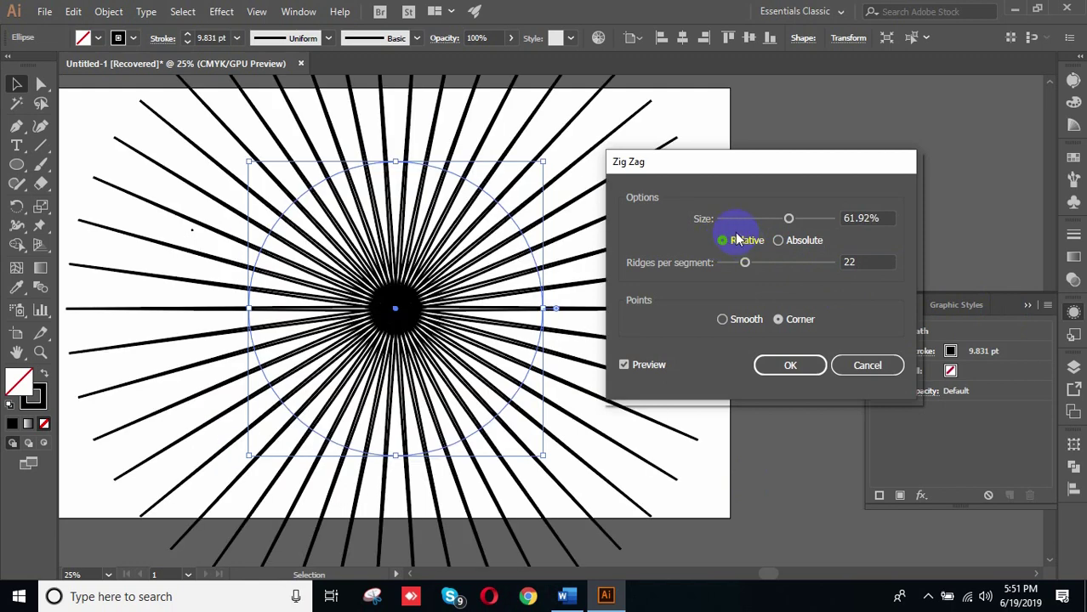
drag(789, 220, 741, 222)
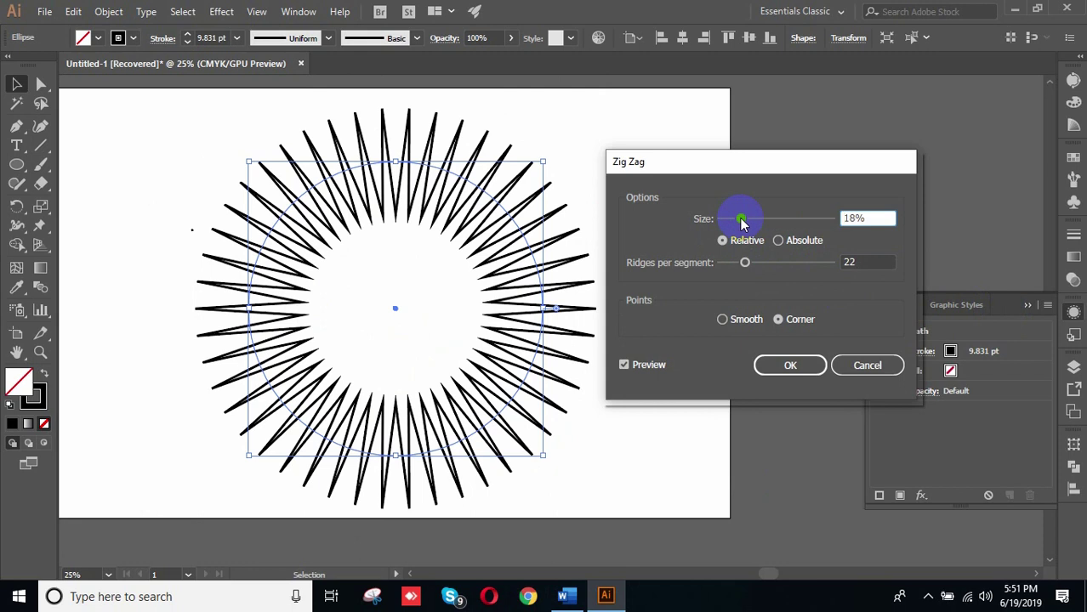
mouse_move(740, 223)
mouse_down()
mouse_move(760, 221)
mouse_move(744, 223)
mouse_up()
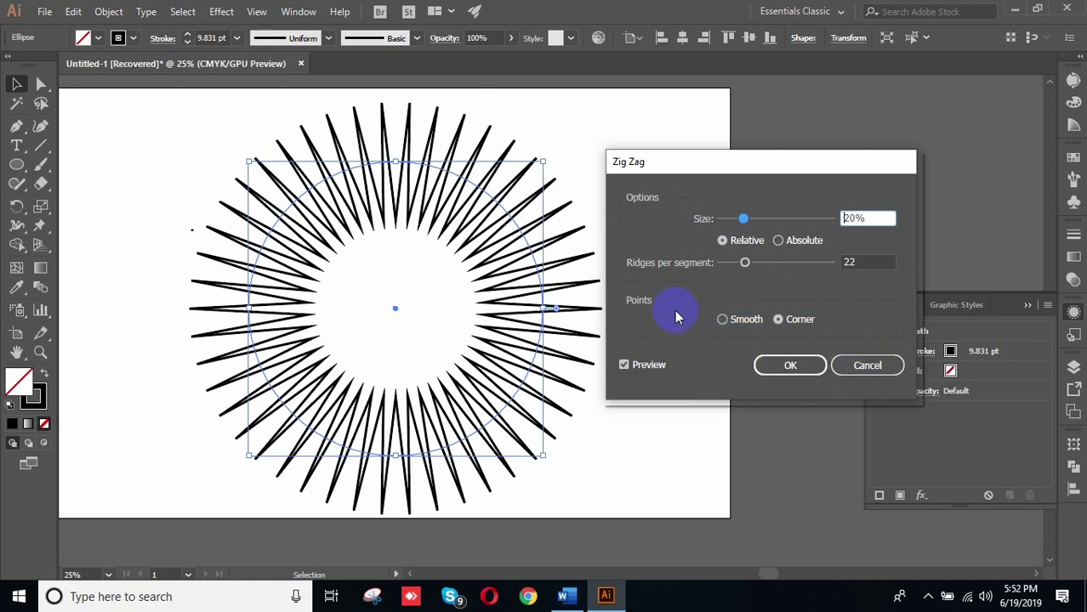
click(724, 322)
drag(745, 265, 737, 267)
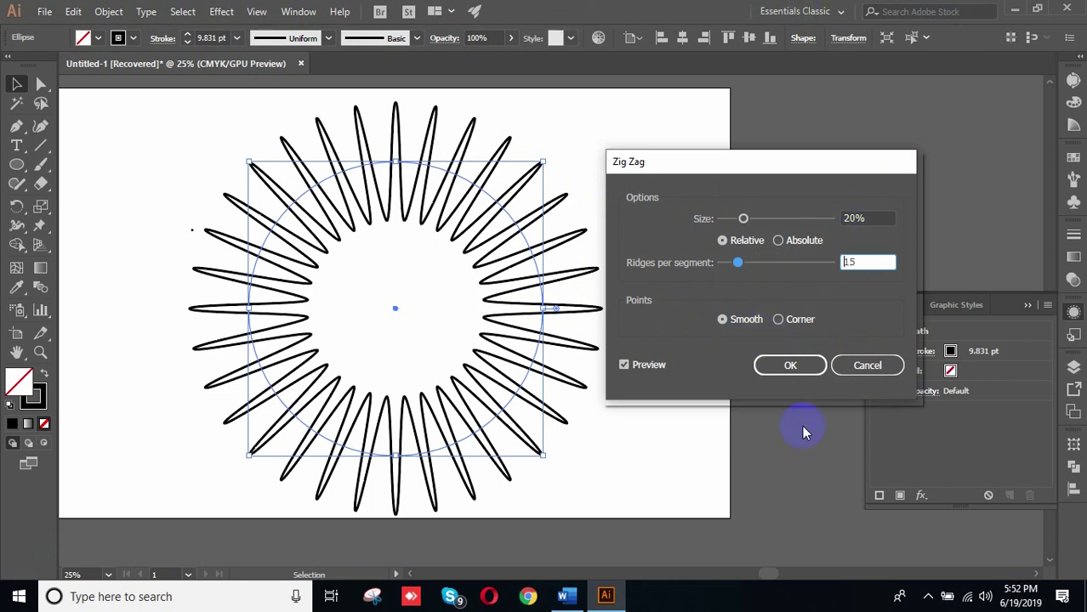
click(787, 364)
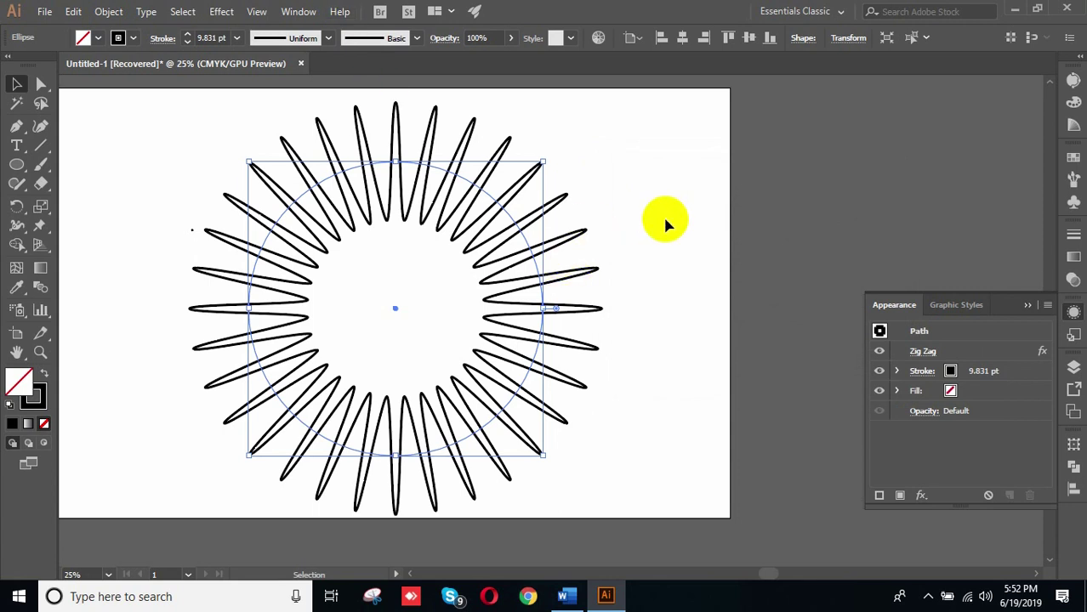
Step: Undo the Zig Zag effect on the circle
click(105, 12)
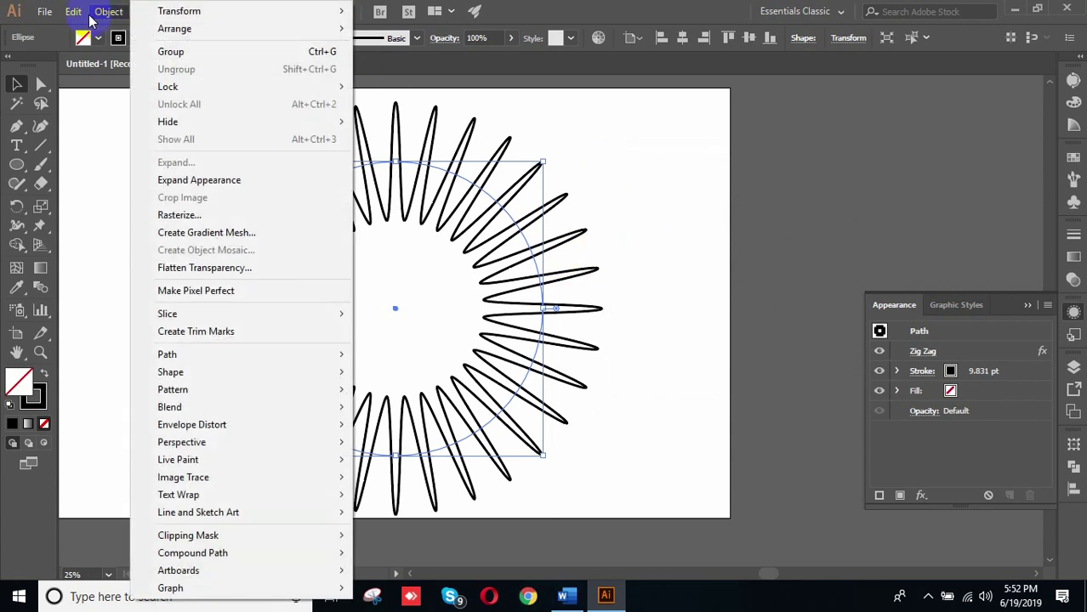
click(75, 11)
click(78, 14)
click(115, 30)
click(485, 102)
drag(429, 101, 476, 237)
Step: Start a Twist effect on the circle with preview on and set the angle to 2°
click(221, 12)
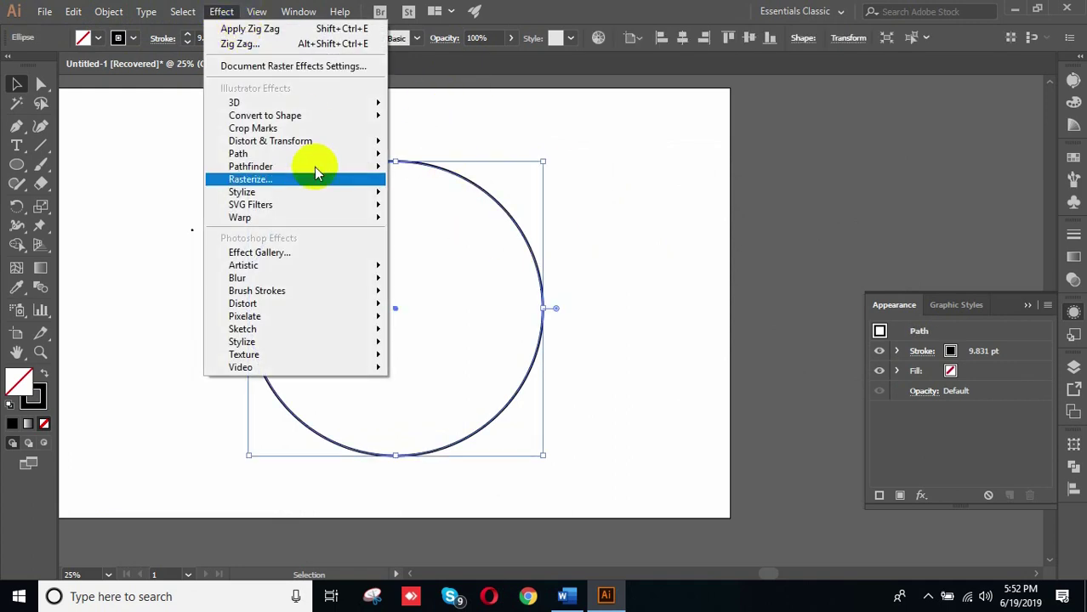
mouse_move(280, 151)
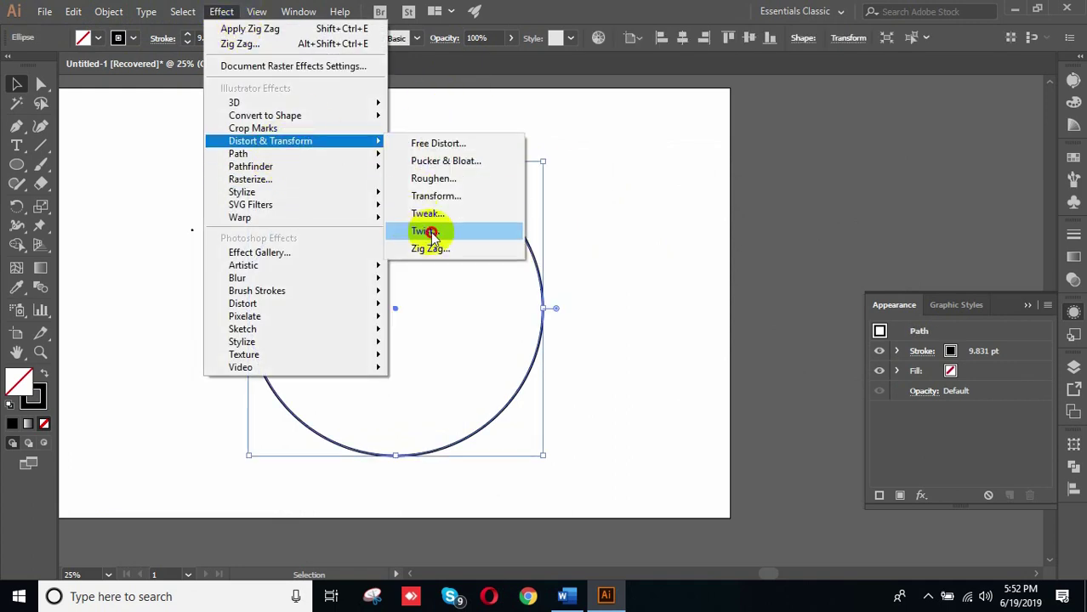
click(402, 225)
drag(600, 245, 733, 231)
click(575, 299)
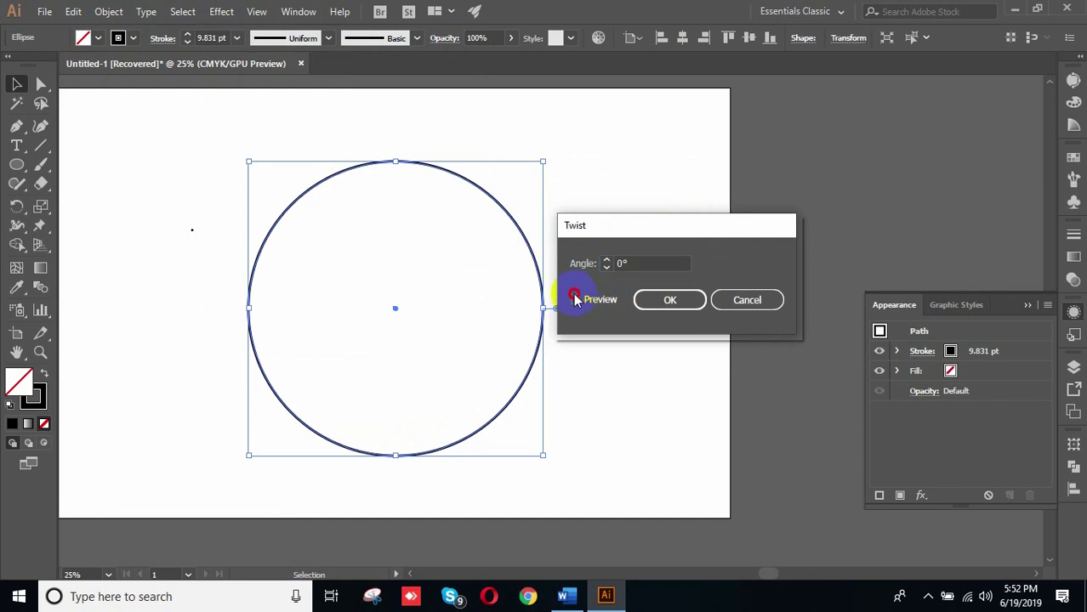
click(634, 266)
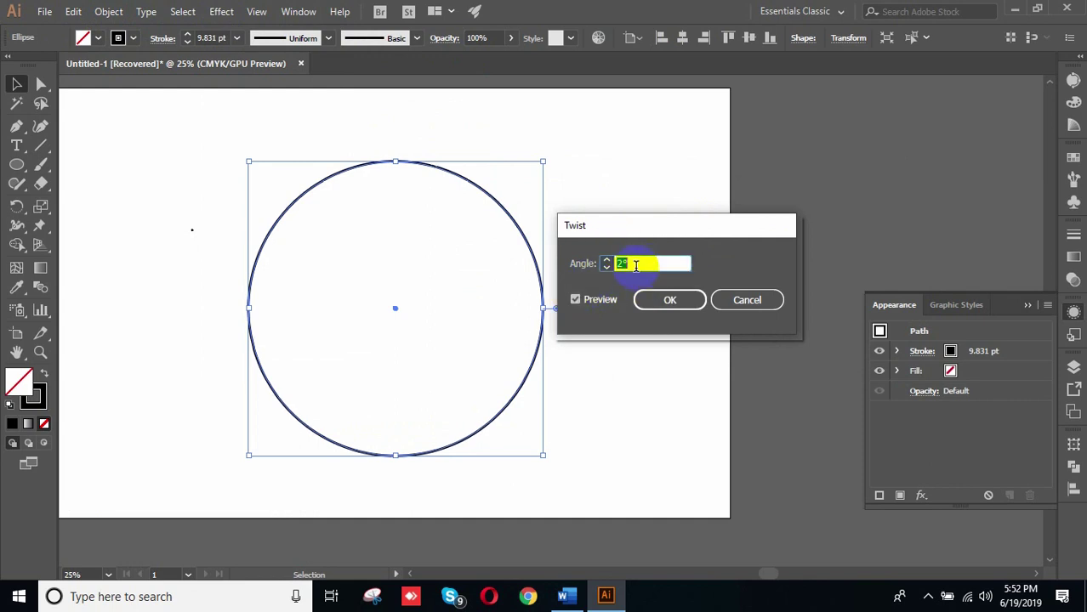
text(5)
drag(638, 218, 780, 186)
click(717, 268)
click(719, 269)
scroll(773, 229, up, 3)
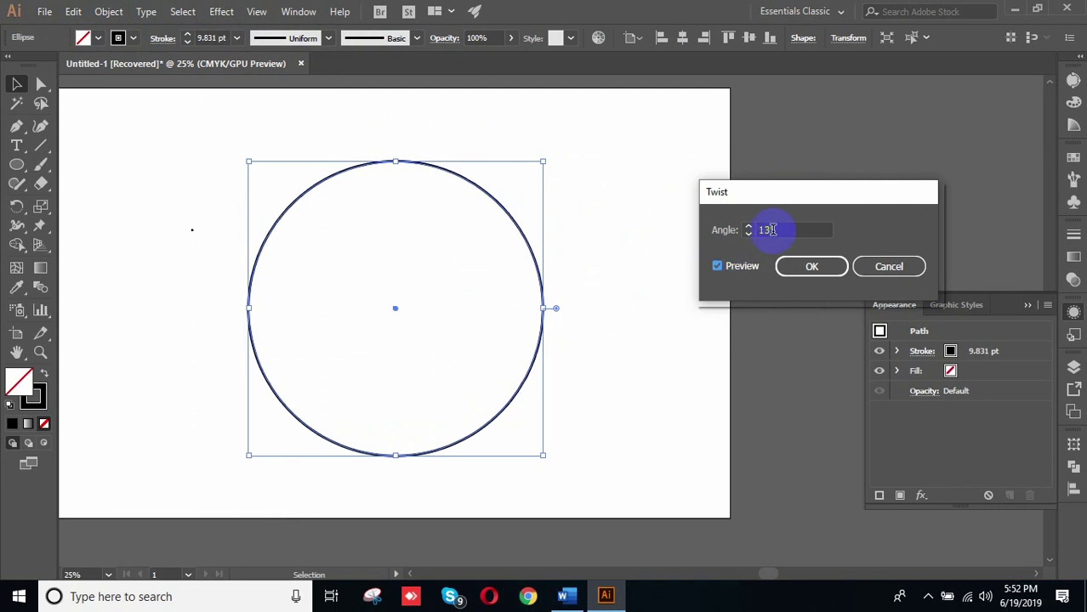
click(755, 269)
click(886, 267)
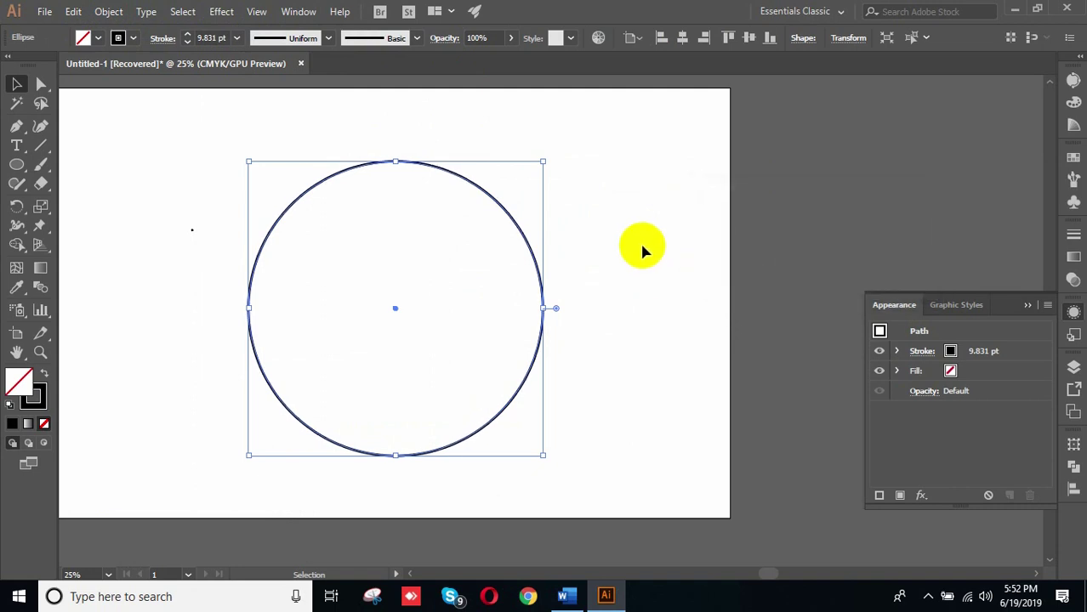
Step: Try to apply the Twist effect with no object selected
click(632, 208)
scroll(472, 182, up, 7)
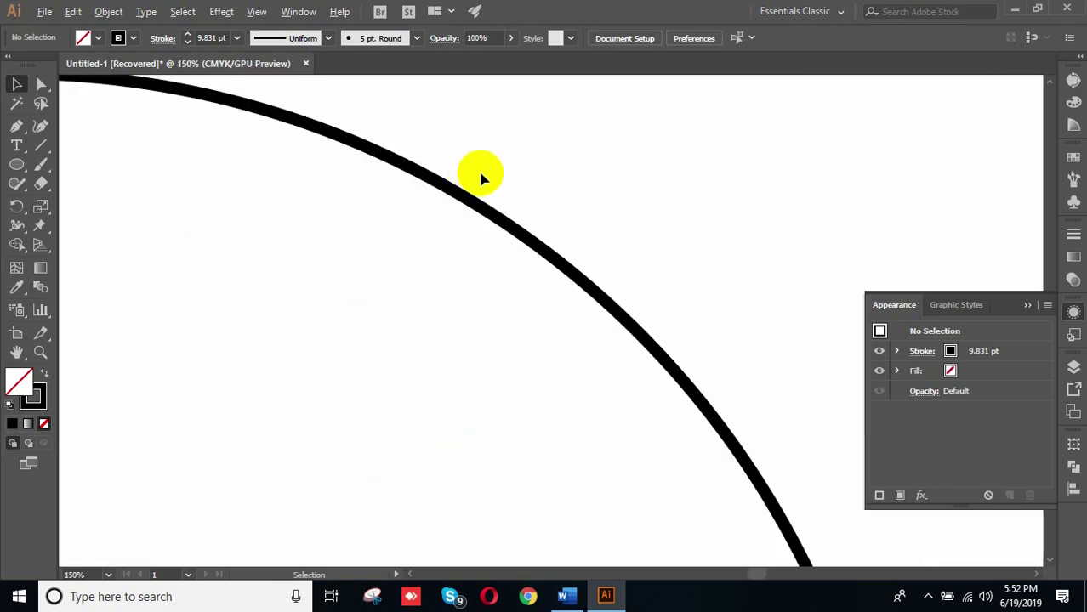
click(226, 17)
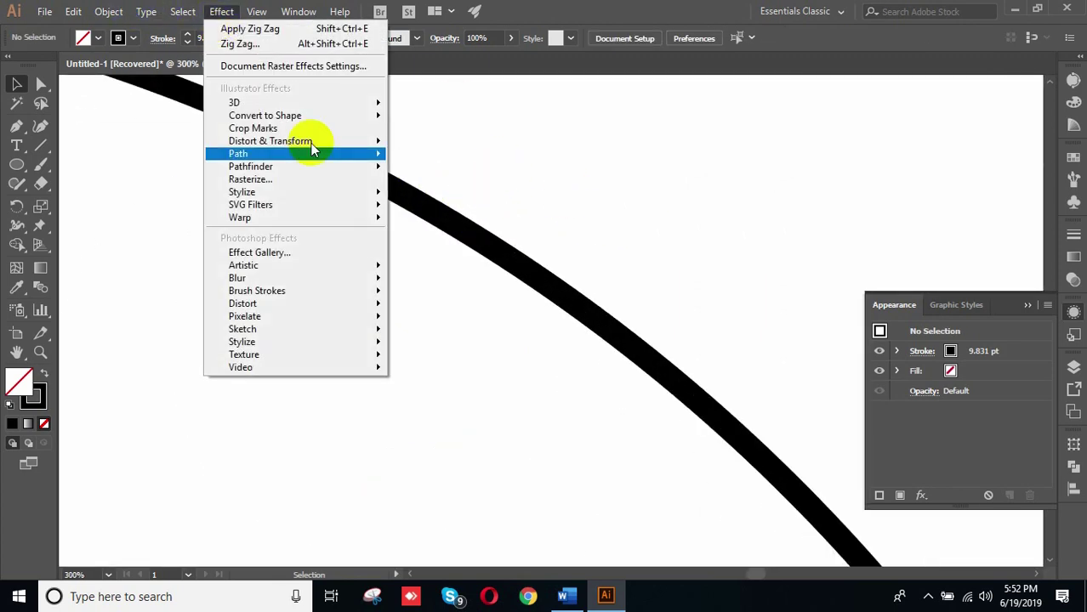
mouse_move(273, 141)
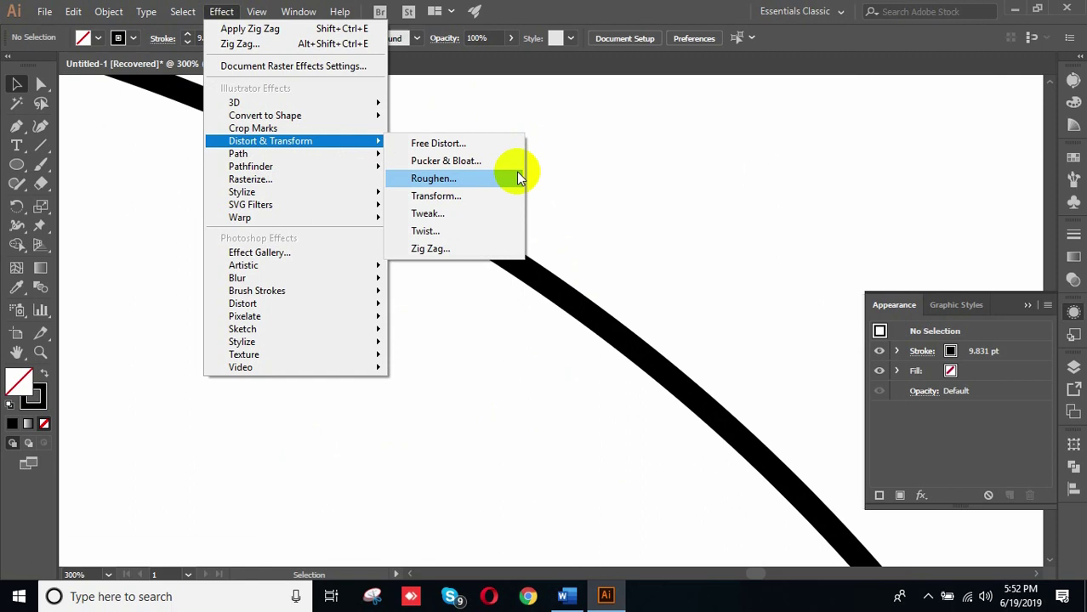
click(428, 230)
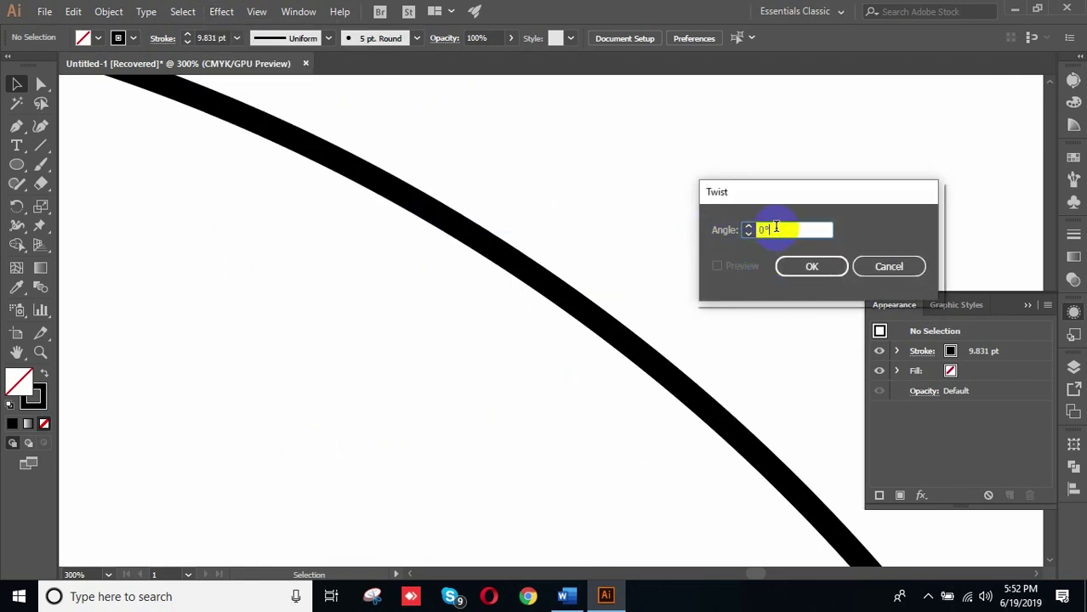
click(800, 267)
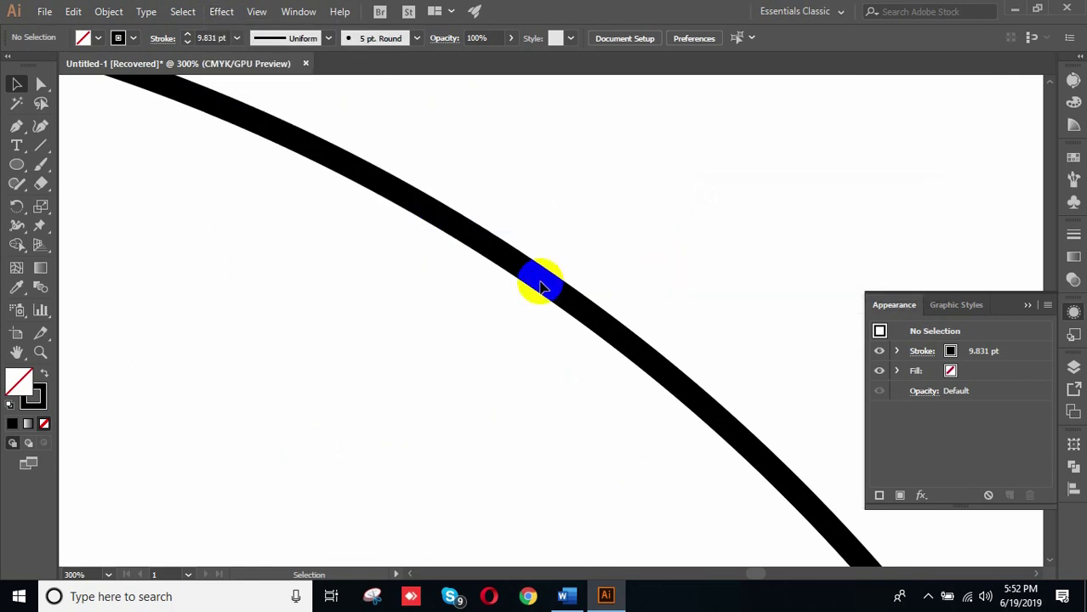
Step: Swap the fill and stroke of the black rectangle outside the artboard and set its stroke weight to 3 pt
scroll(541, 274, down, 8)
drag(445, 132, 497, 119)
click(623, 275)
click(500, 120)
drag(943, 170, 747, 396)
drag(490, 233, 780, 275)
drag(970, 218, 524, 249)
drag(347, 275, 561, 273)
click(636, 281)
click(374, 229)
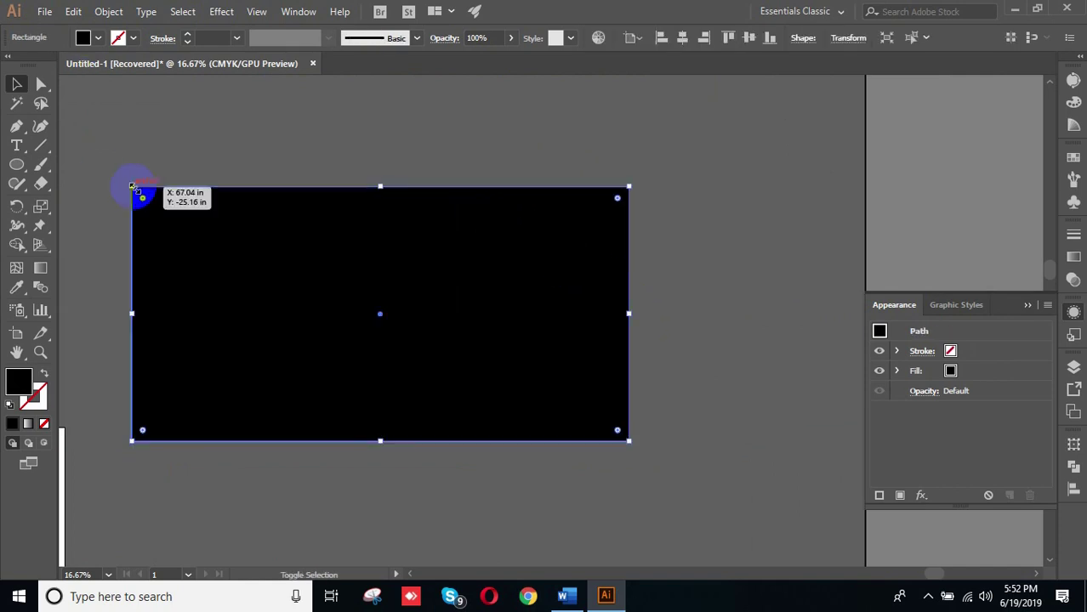
key(shift+x)
click(408, 162)
click(403, 187)
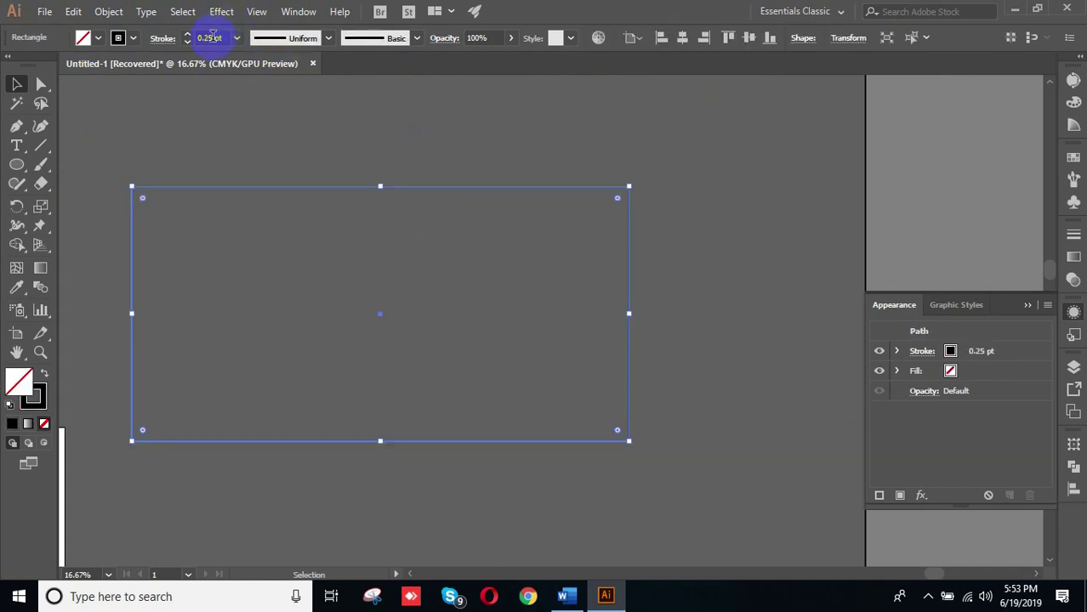
click(687, 319)
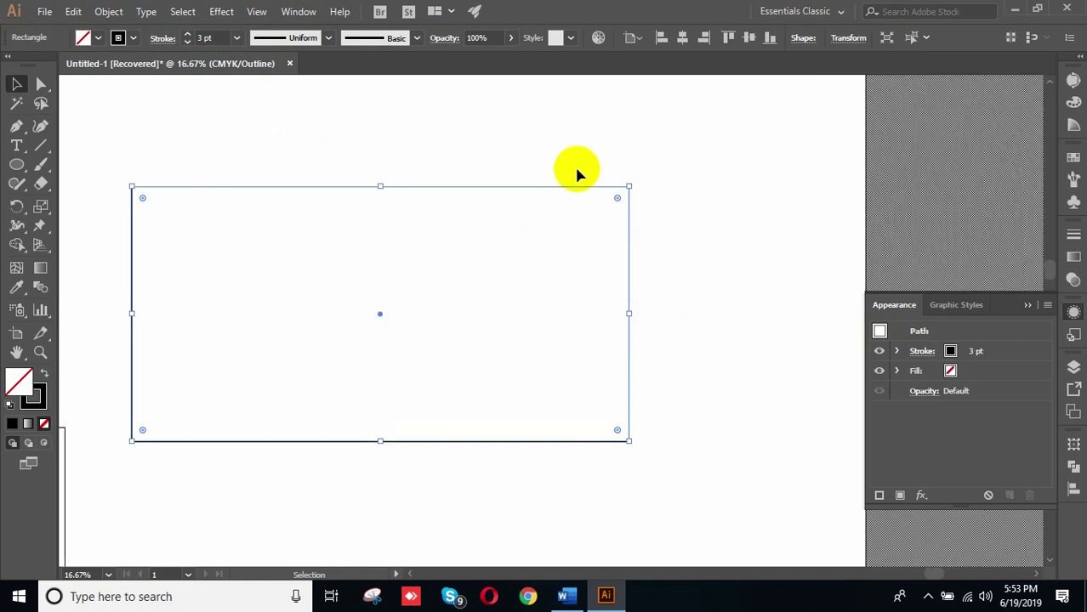
Step: Compare the rectangle, the reflected text and the circle in Outline and Preview display modes
click(491, 135)
scroll(644, 247, down, 5)
scroll(644, 248, up, 3)
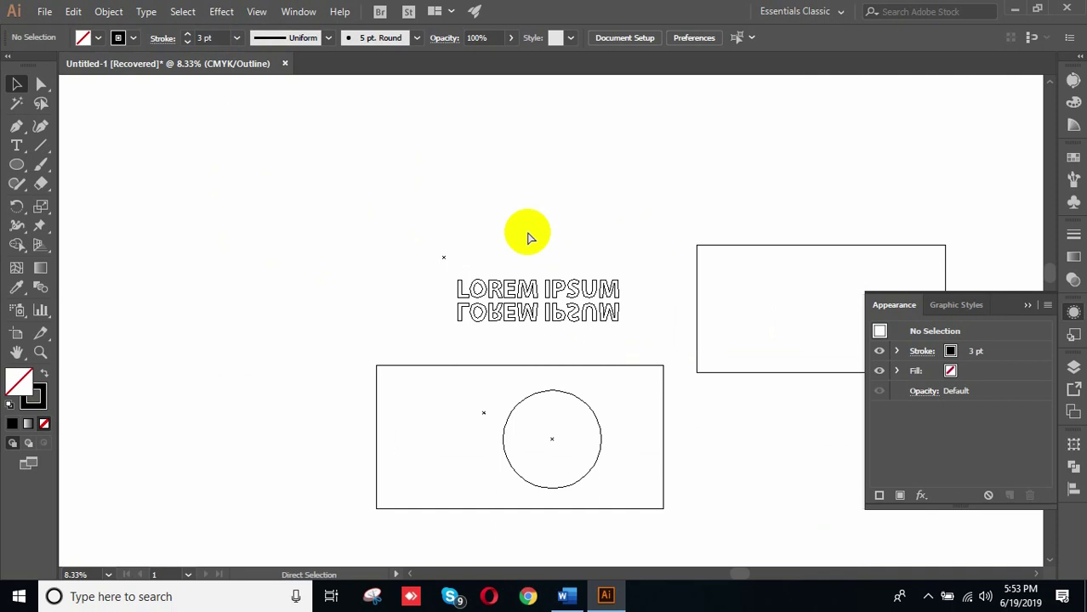
key(ctrl+y)
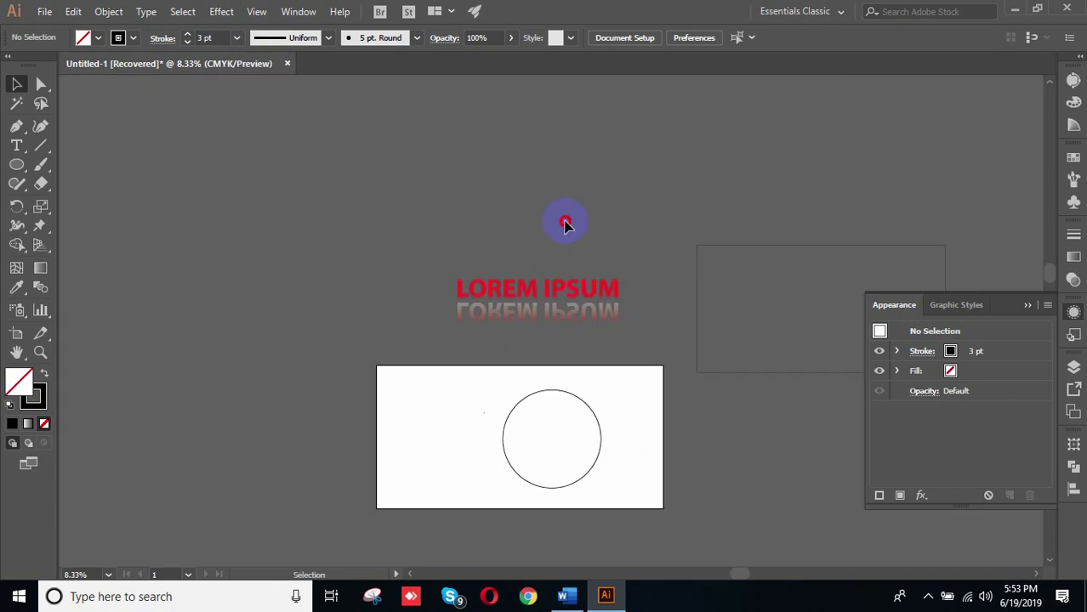
drag(847, 347, 720, 284)
scroll(721, 200, up, 3)
key(super)
key(super)
key(super)
key(super)
scroll(776, 260, up, 3)
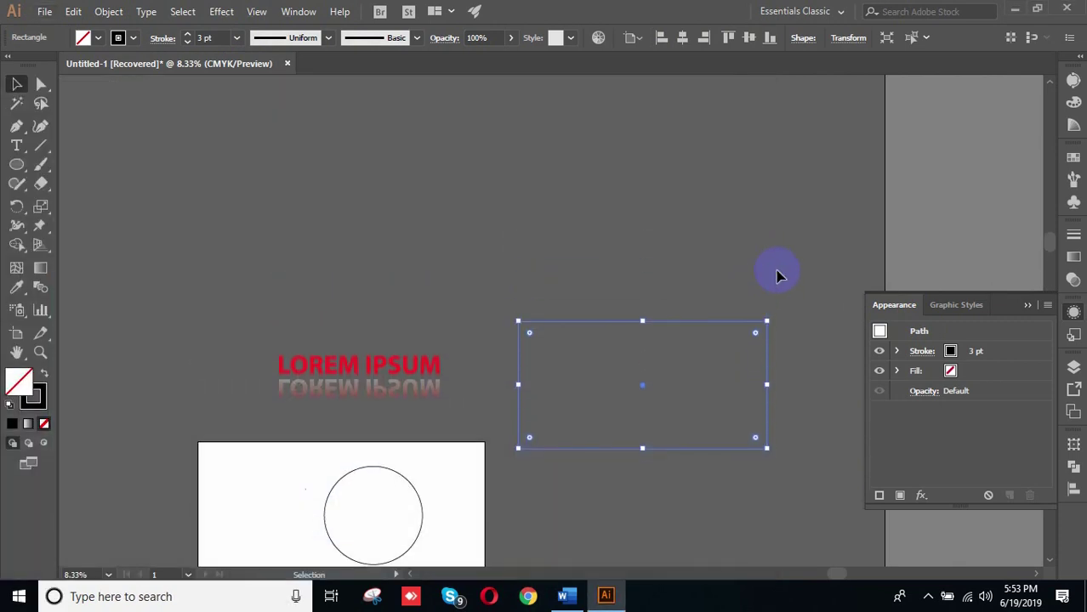
scroll(779, 264, up, 1)
click(685, 319)
click(743, 253)
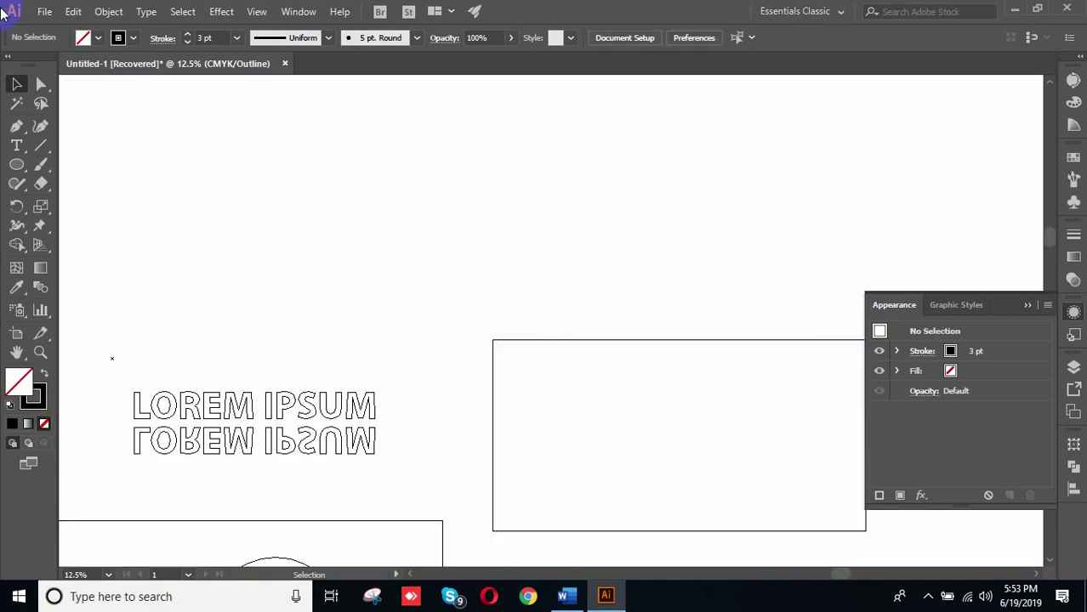
Step: Close the recovered document and create a new document 7 in wide and 7 in high
click(285, 64)
click(631, 318)
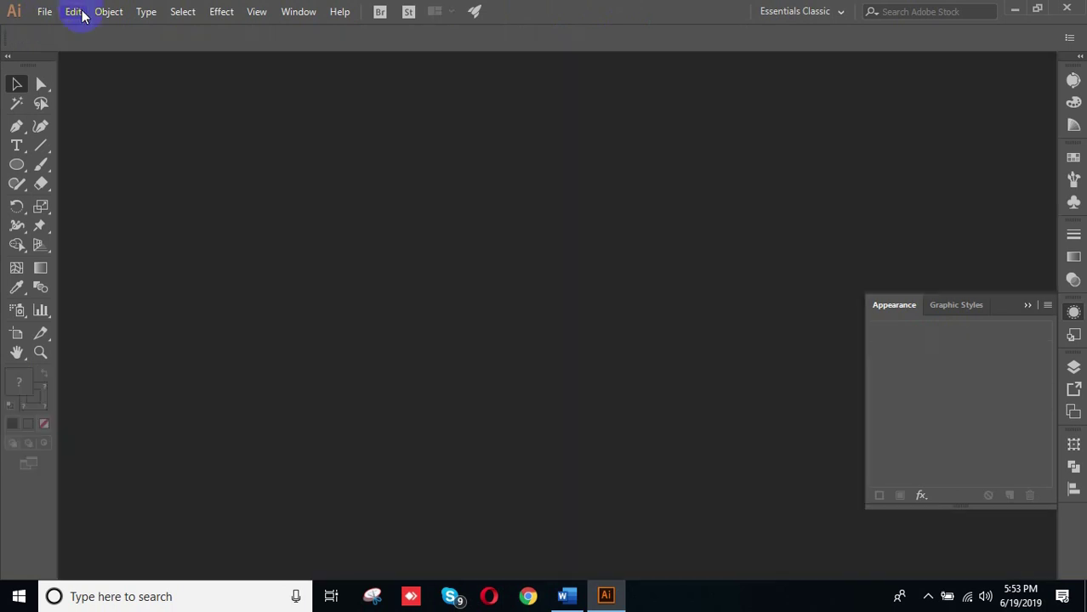
click(46, 12)
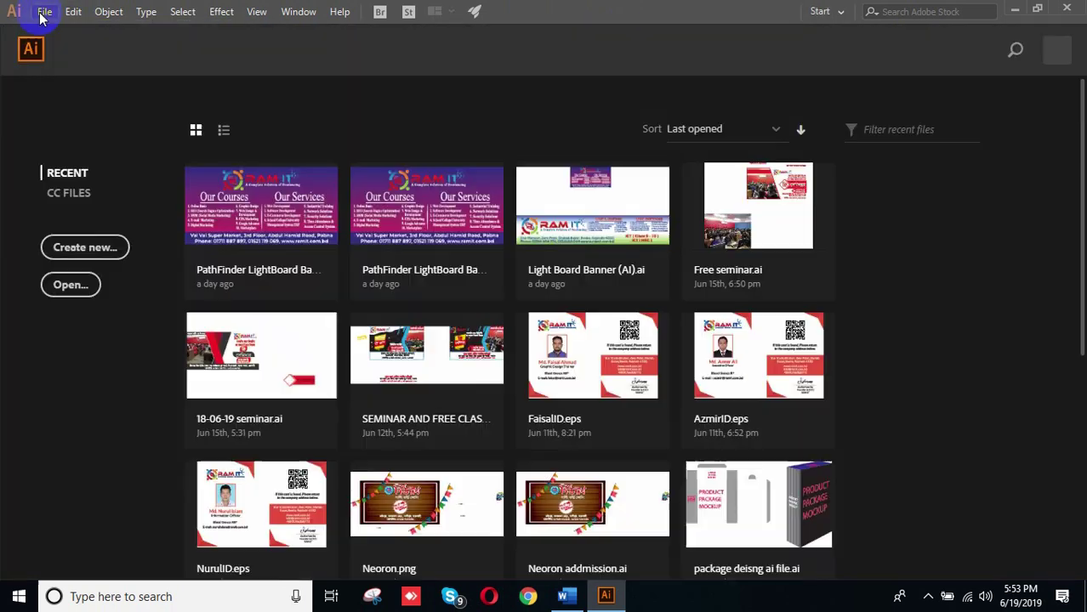
click(53, 15)
click(74, 31)
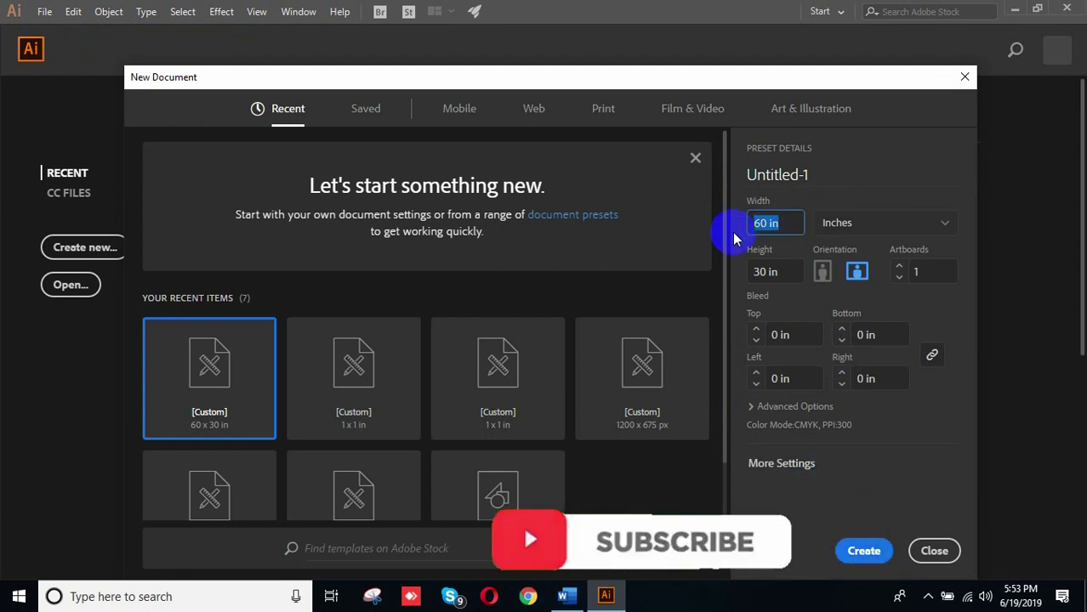
text(7)
click(769, 272)
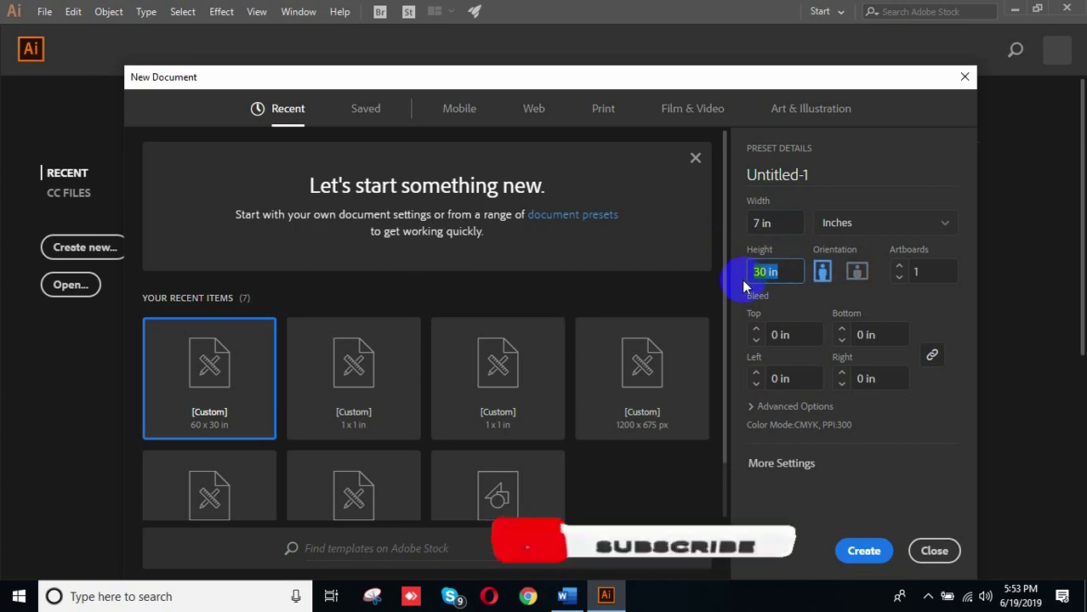
text(7)
click(854, 551)
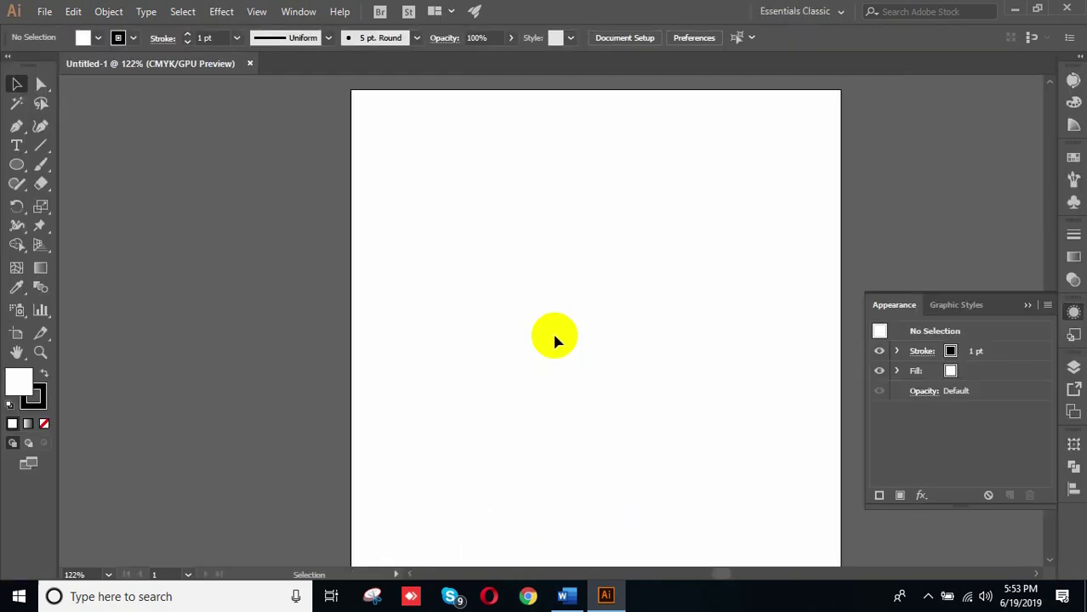
Step: Draw a horizontal line segment near the middle of the artboard
click(1074, 335)
drag(631, 272, 517, 250)
click(38, 156)
click(90, 144)
drag(375, 290, 670, 290)
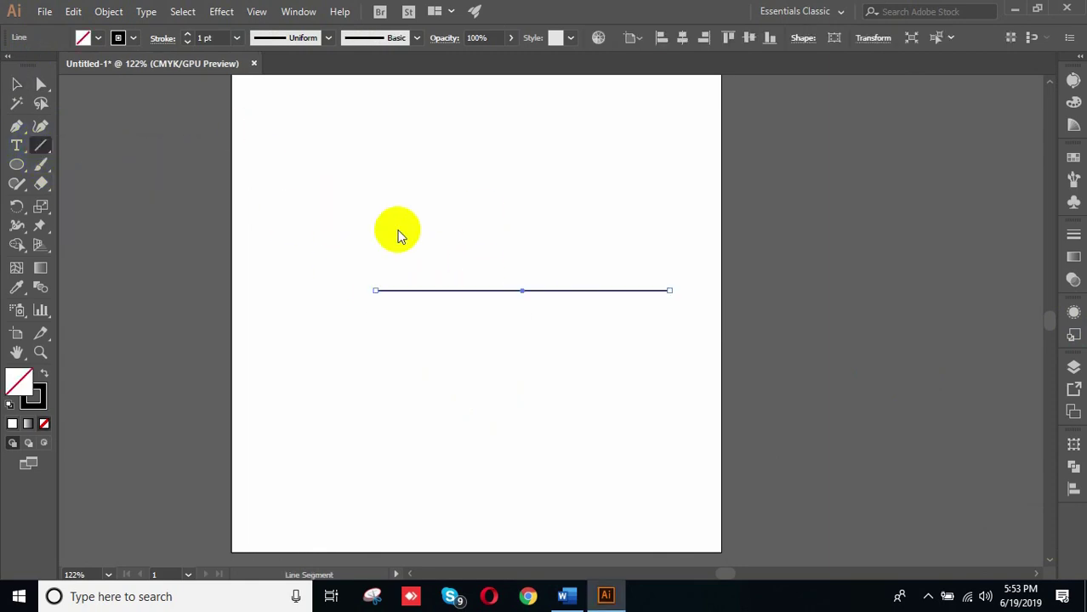
Step: Apply the Twist effect to the horizontal line with preview on and an angle of 43°
click(226, 12)
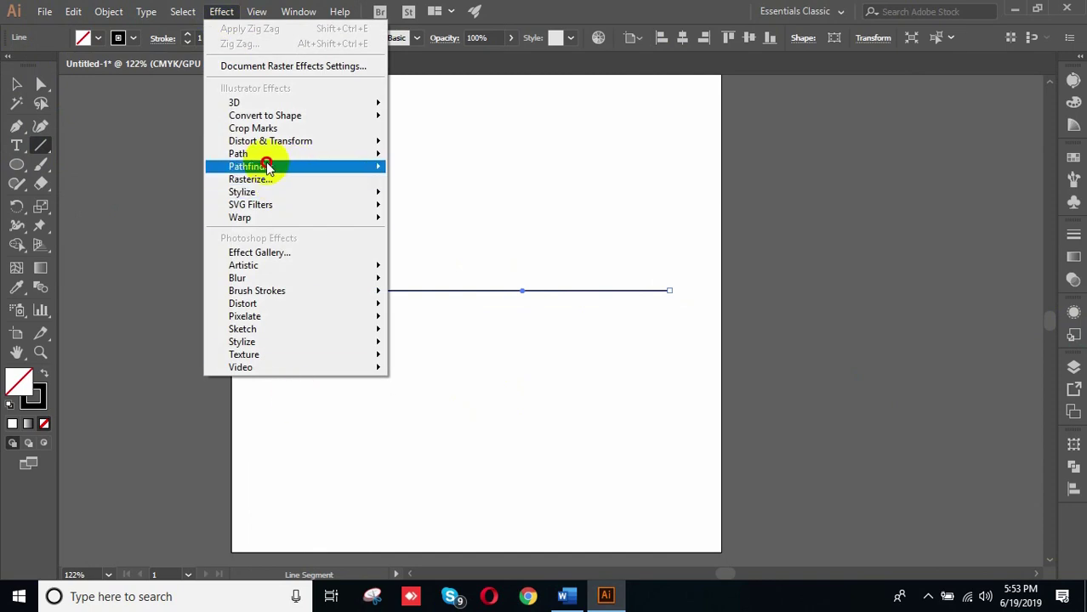
mouse_move(280, 141)
click(434, 230)
click(717, 267)
scroll(777, 230, up, 19)
scroll(777, 230, up, 8)
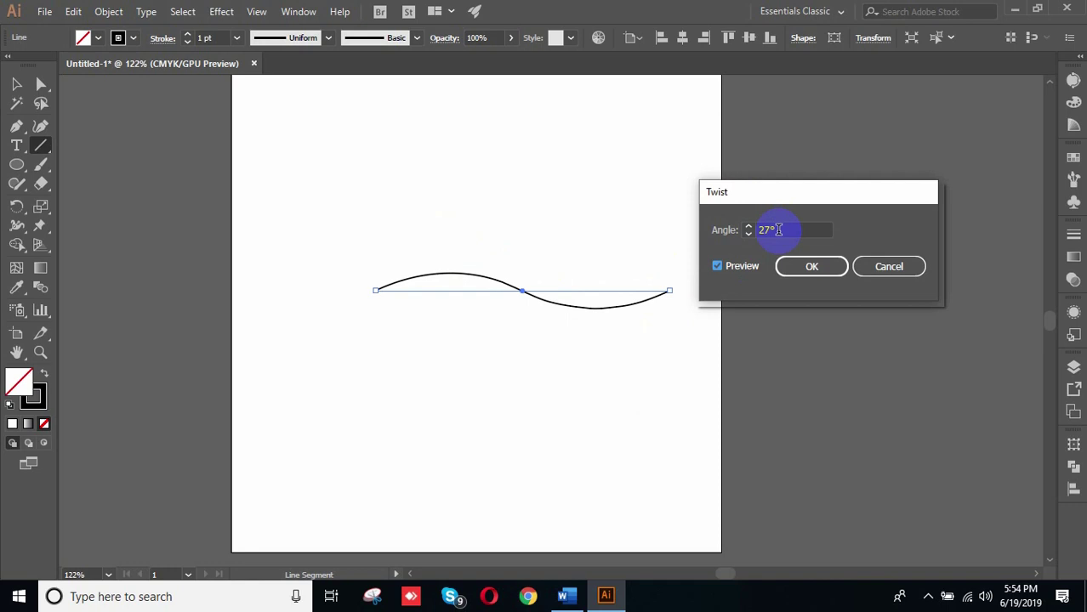
scroll(778, 230, up, 20)
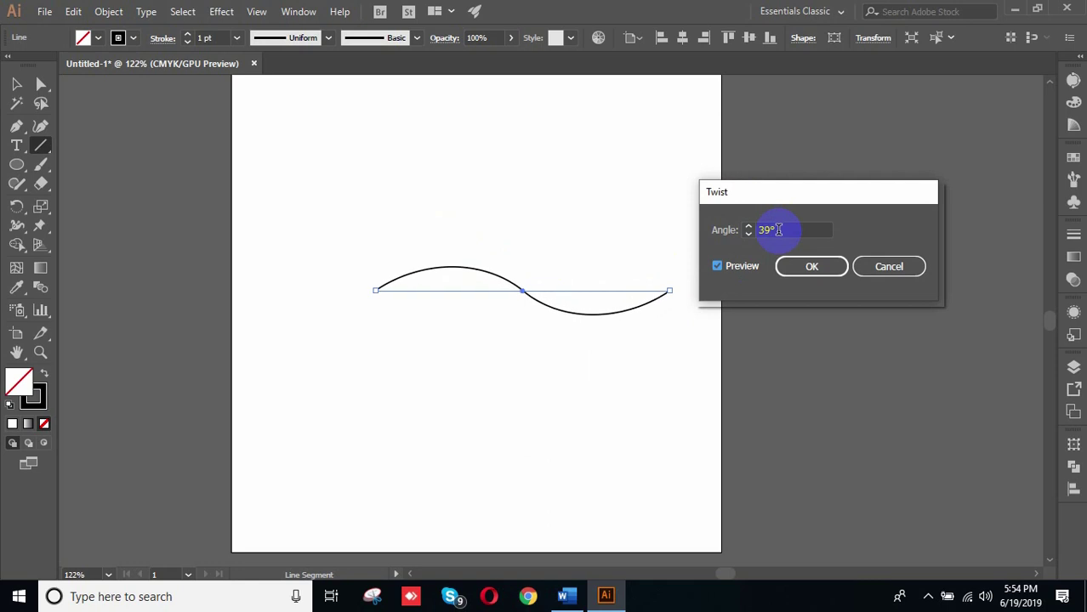
scroll(777, 229, up, 19)
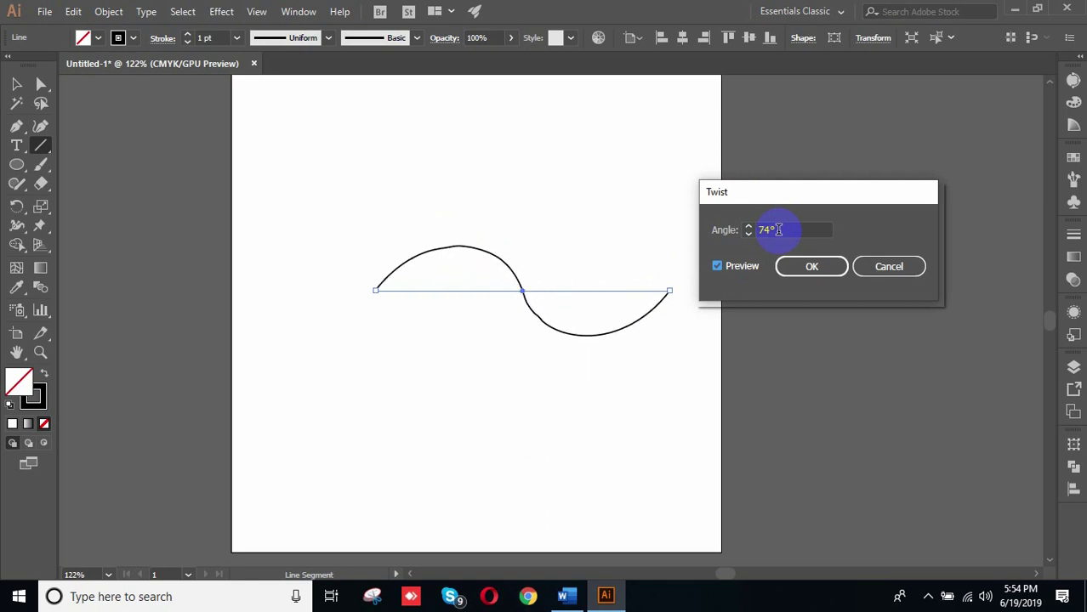
scroll(778, 231, down, 20)
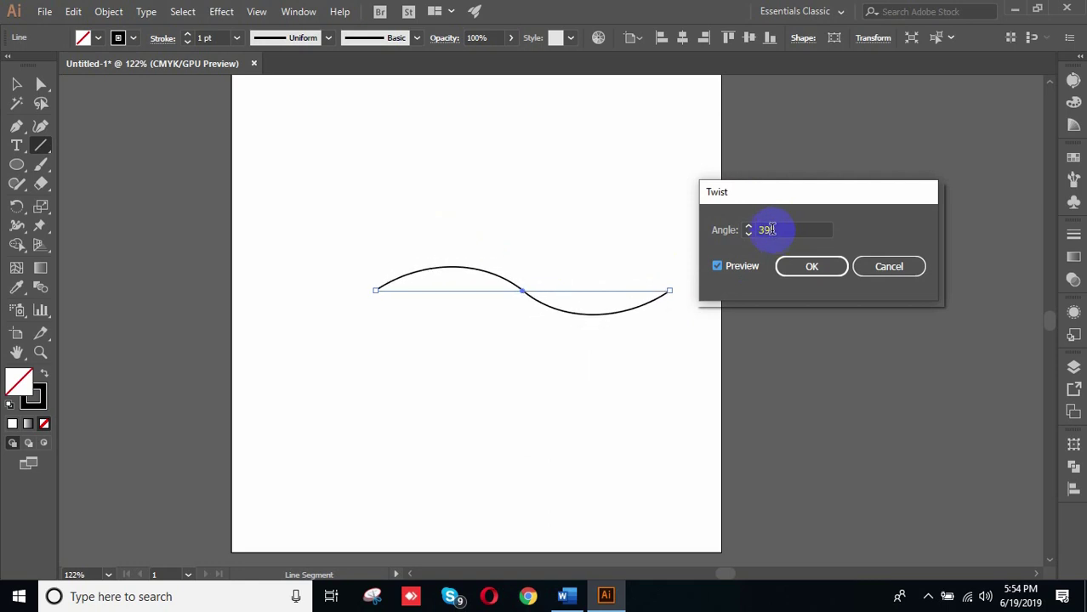
scroll(771, 229, down, 4)
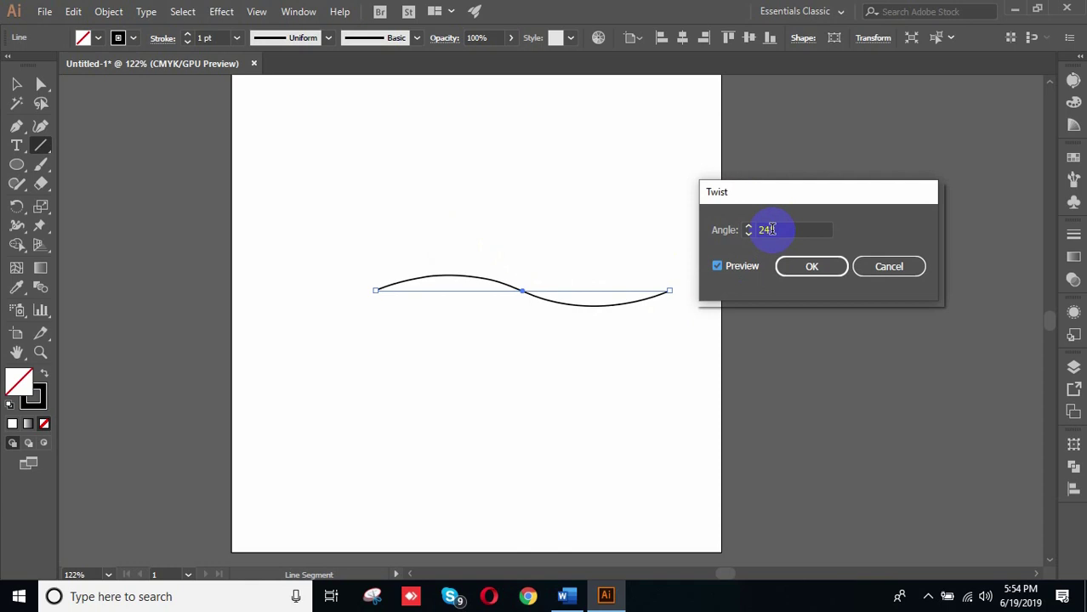
click(812, 269)
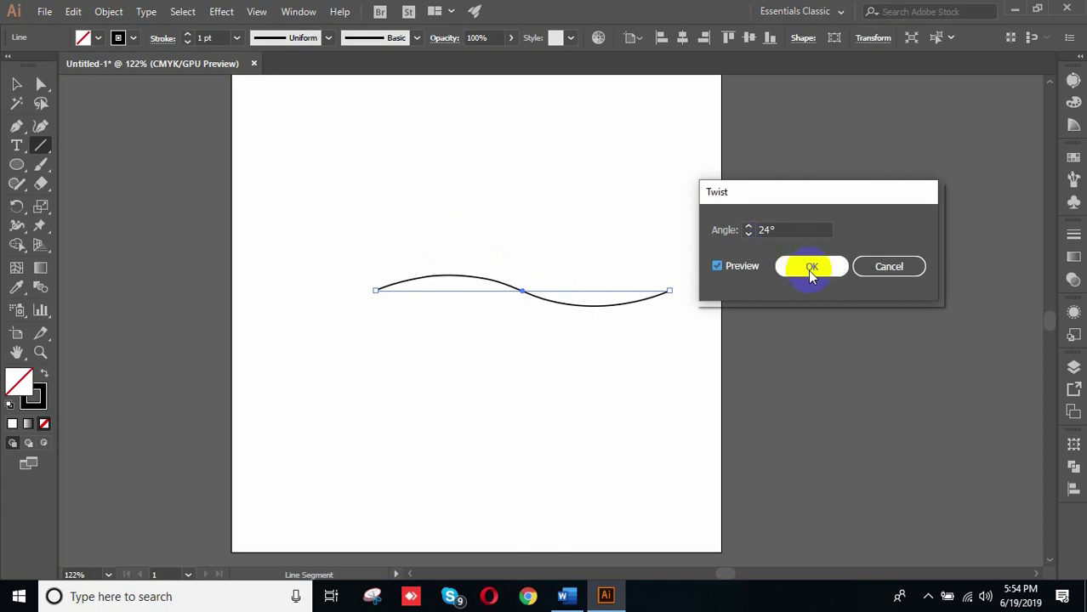
scroll(777, 228, up, 20)
scroll(780, 230, up, 1)
scroll(780, 230, down, 2)
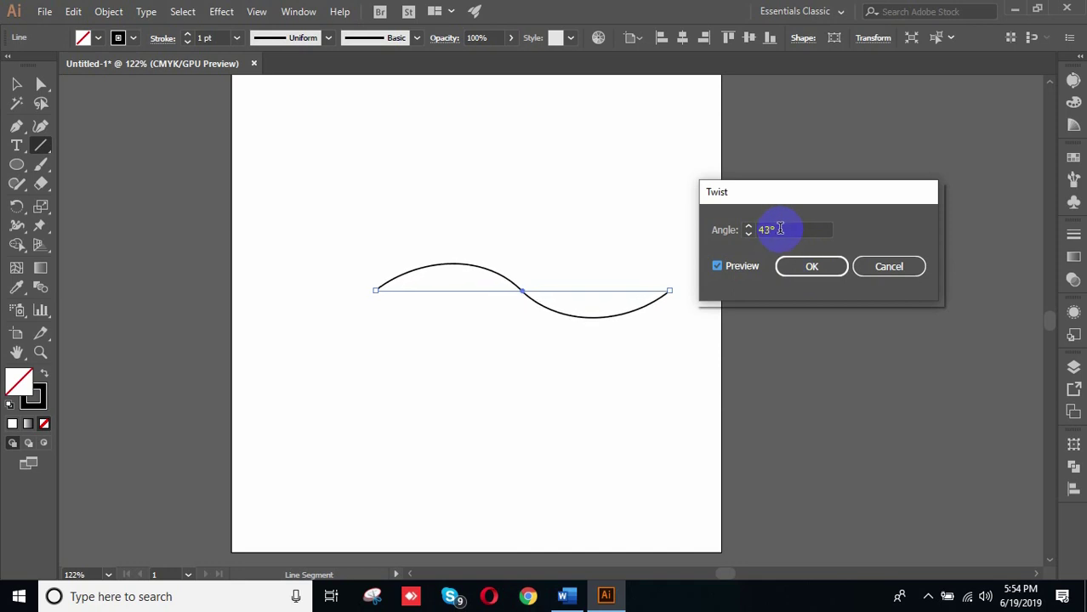
click(802, 266)
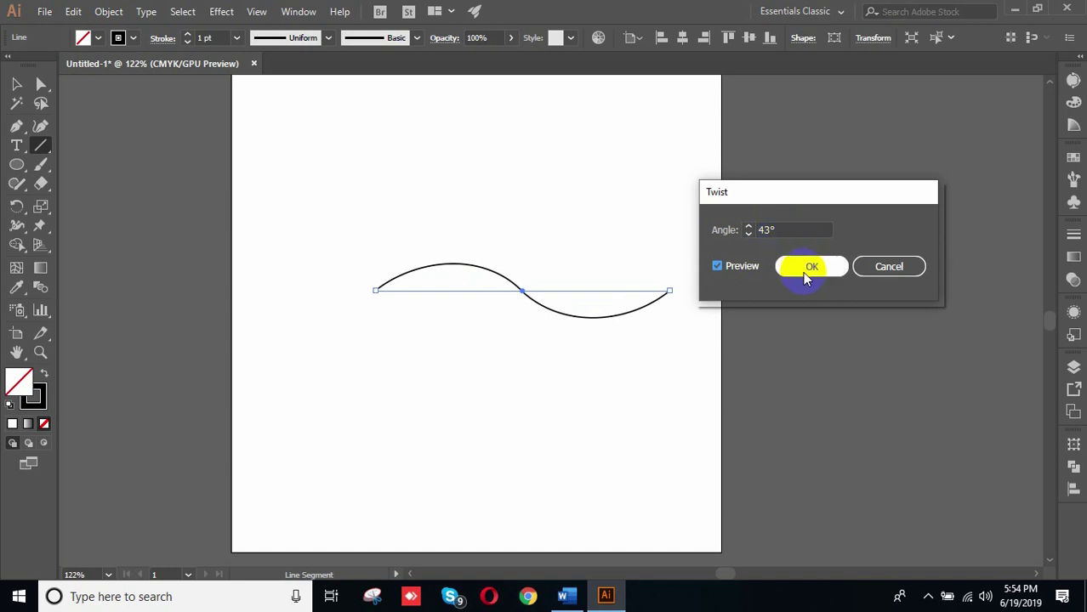
click(220, 12)
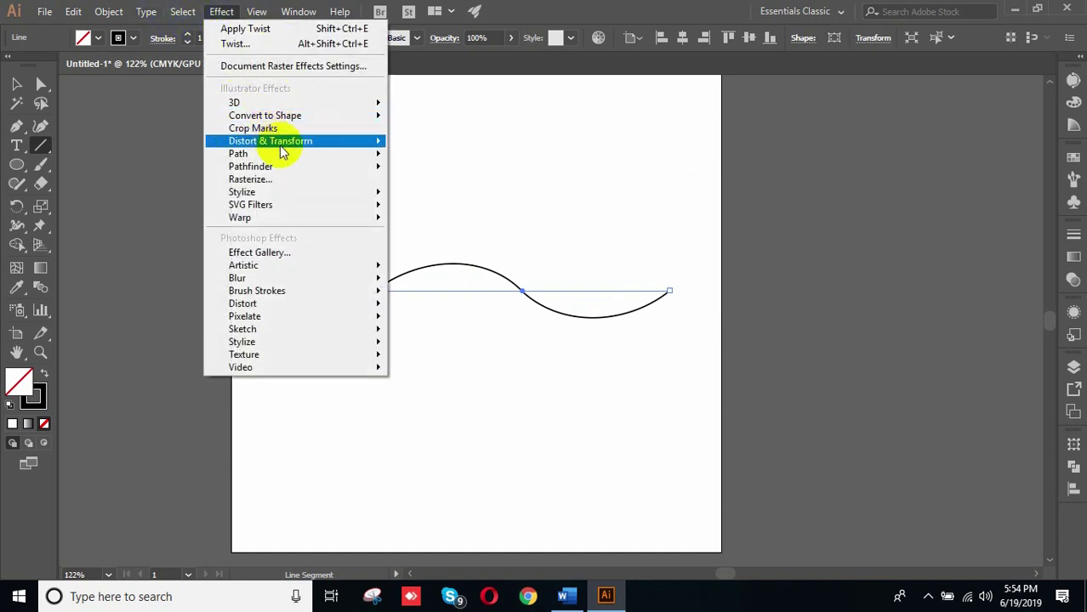
mouse_move(277, 145)
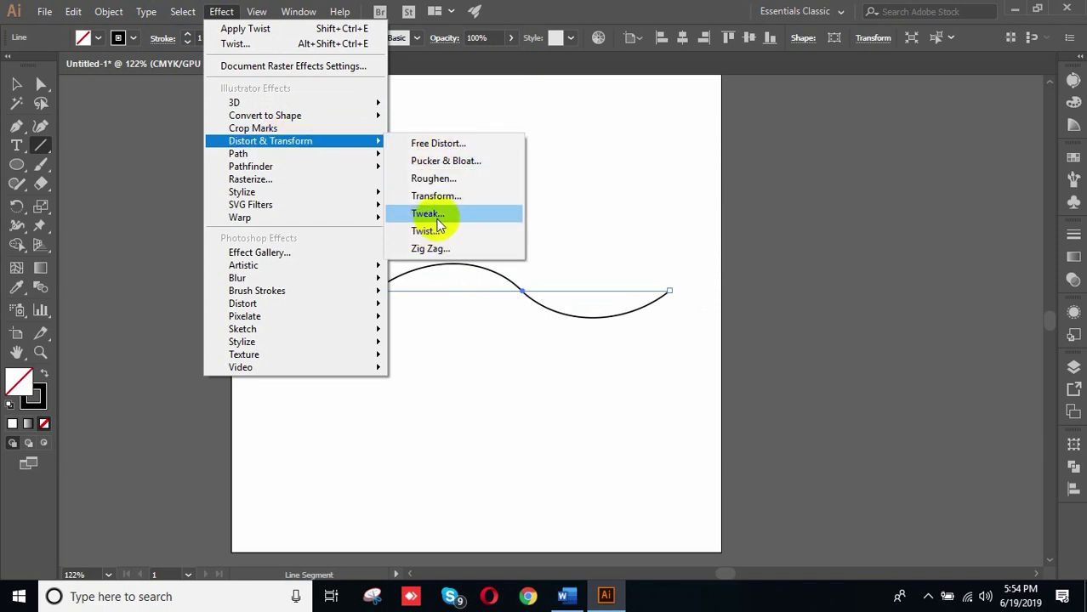
click(428, 214)
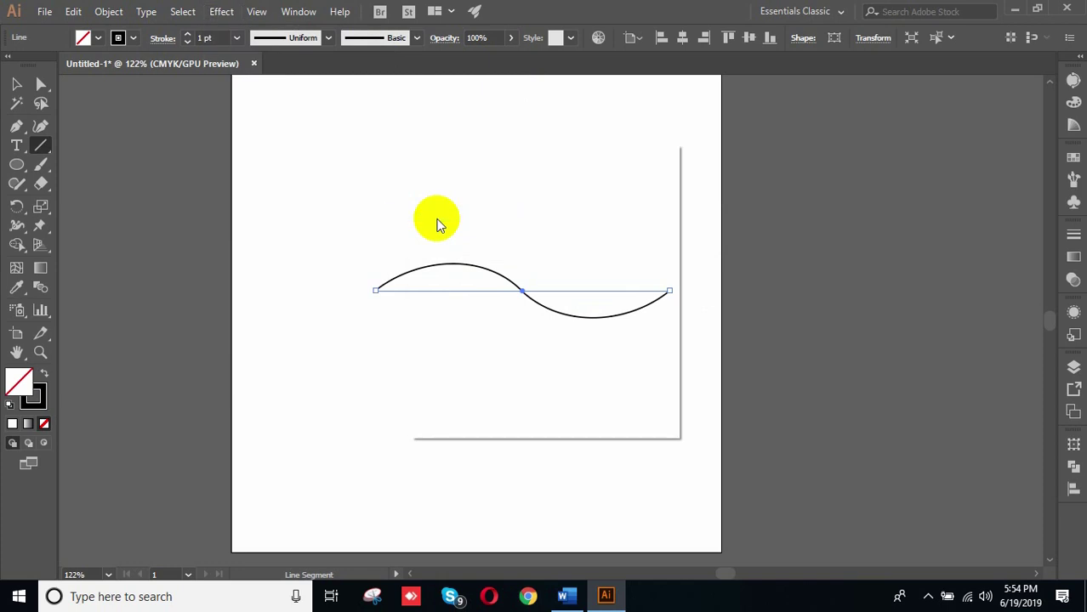
drag(519, 154, 797, 167)
click(900, 412)
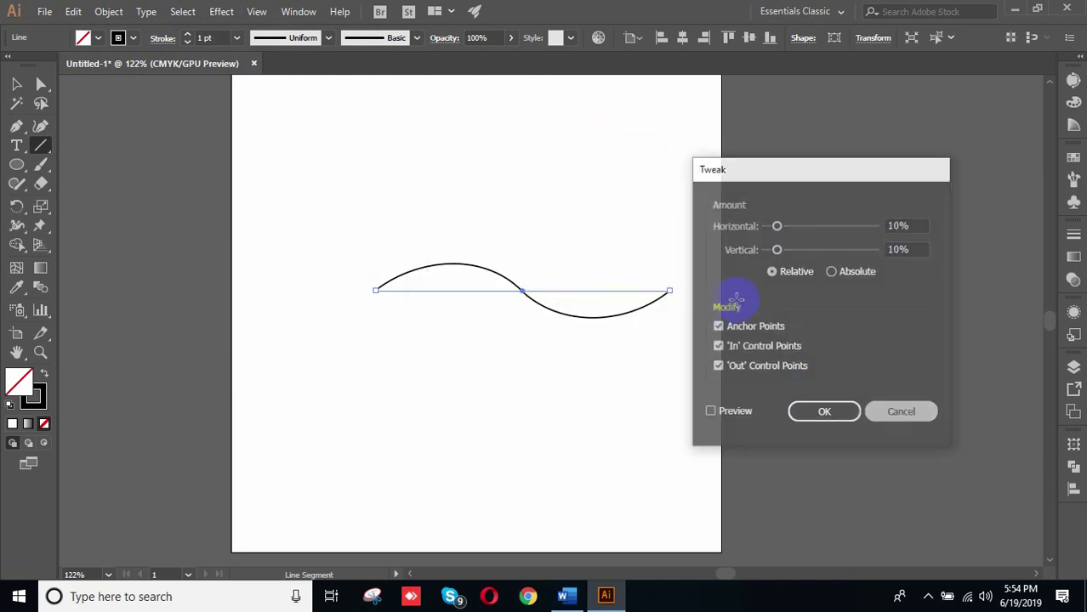
Step: Delete the twisted line from the artboard
click(396, 212)
click(582, 344)
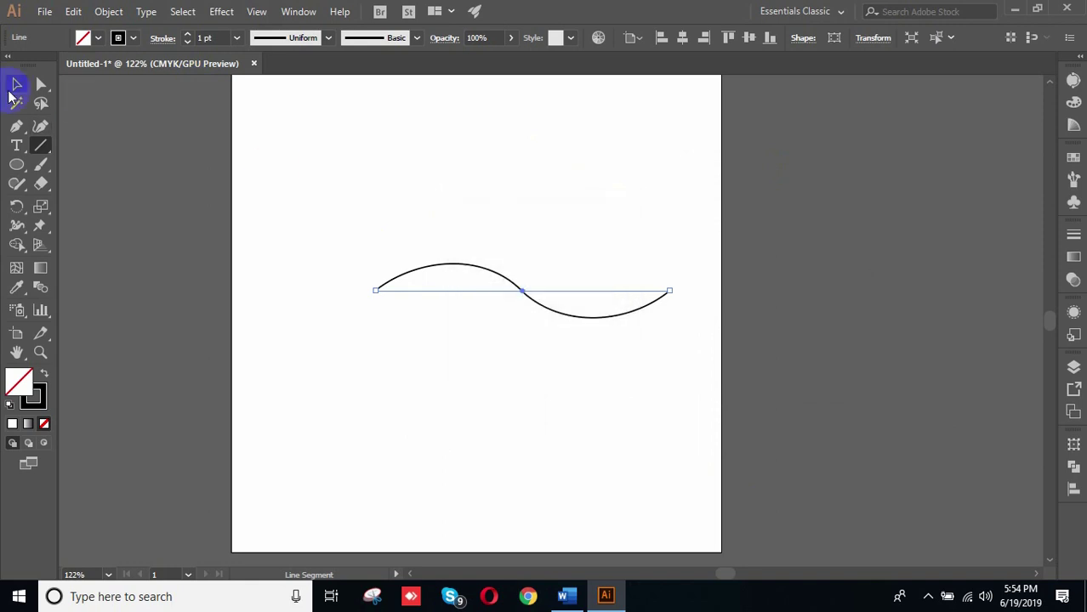
click(16, 83)
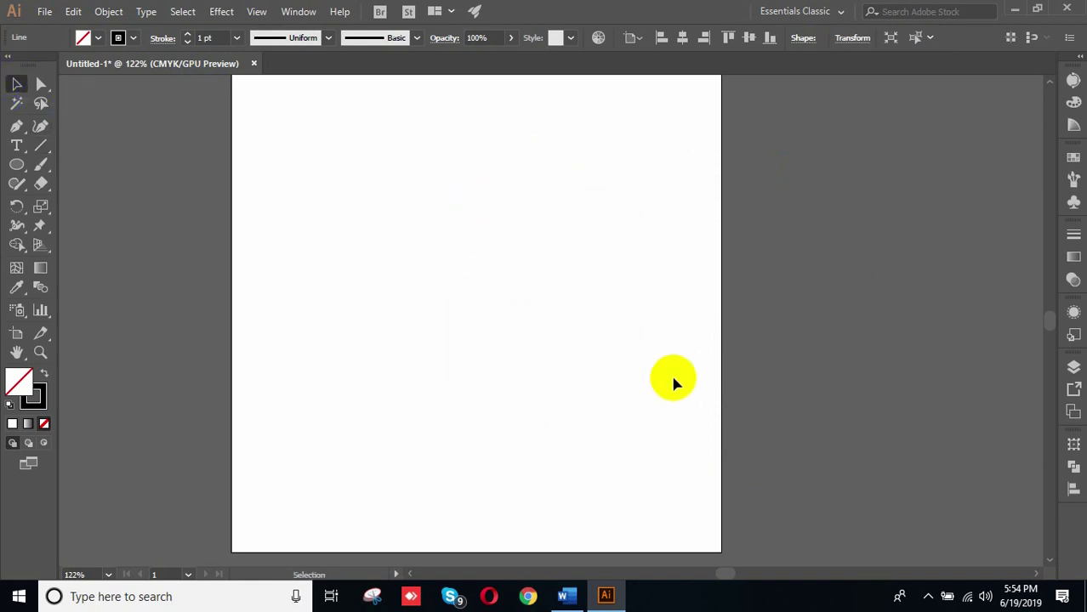
Step: Draw a short vertical line in the upper middle of the artboard and set its stroke weight to 7 pt
key(Delete)
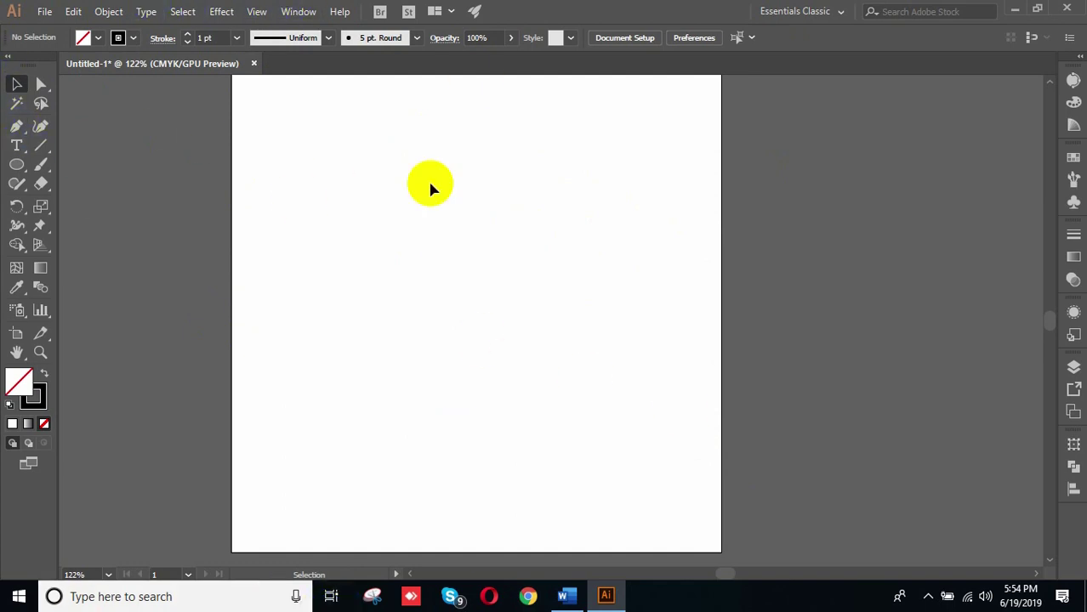
scroll(470, 243, up, 3)
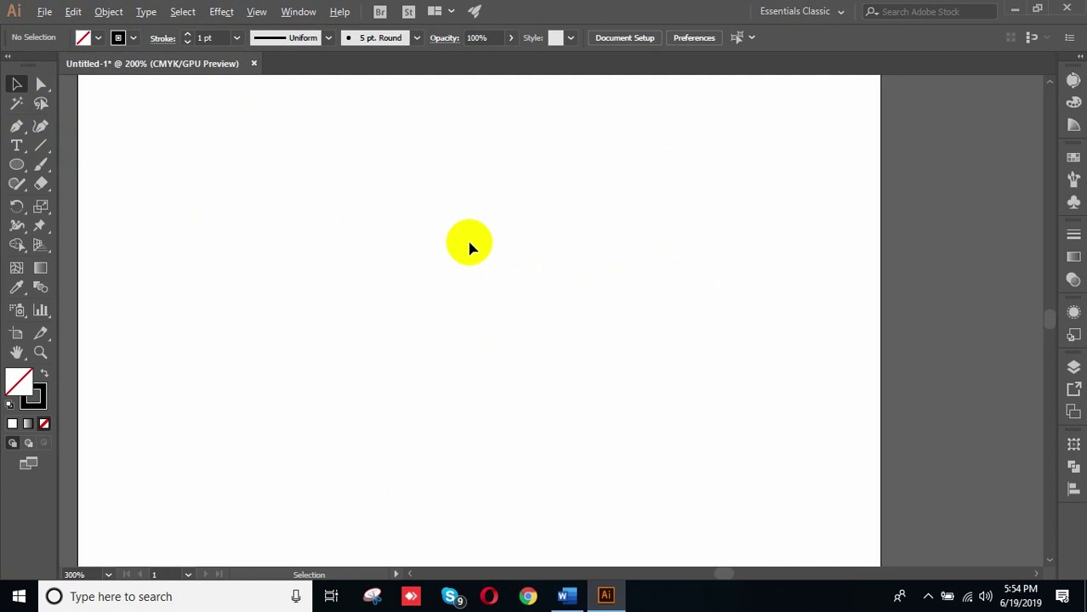
scroll(626, 257, down, 2)
drag(583, 223, 549, 306)
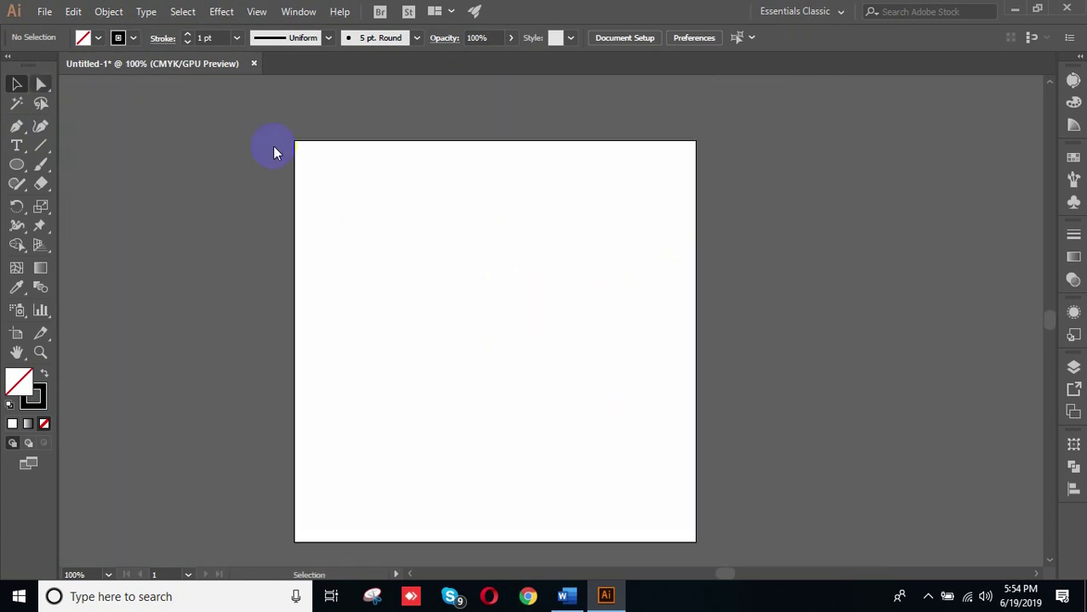
click(41, 146)
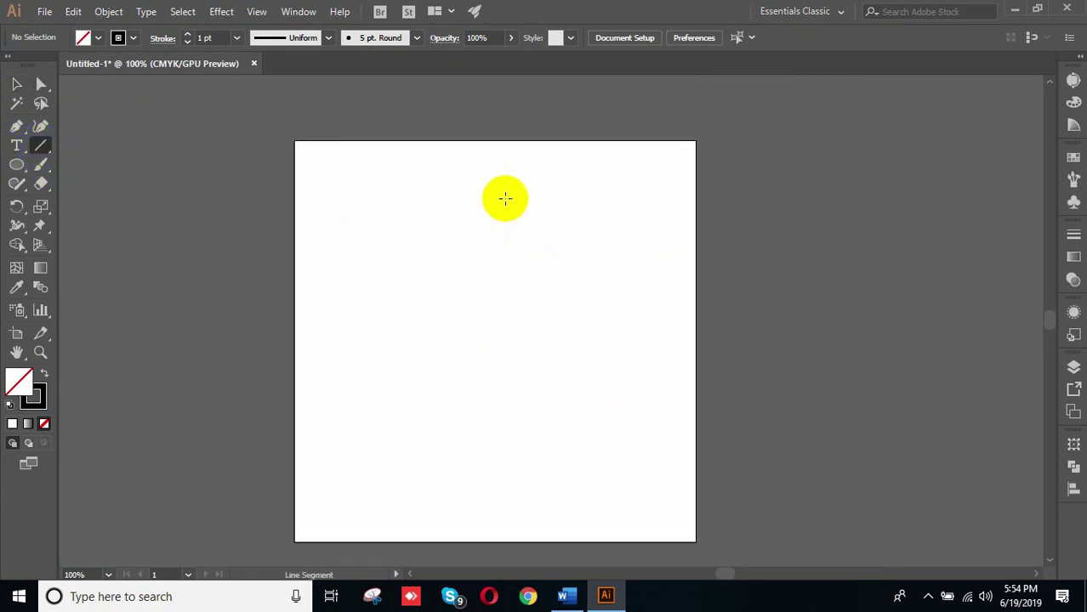
drag(500, 197, 500, 249)
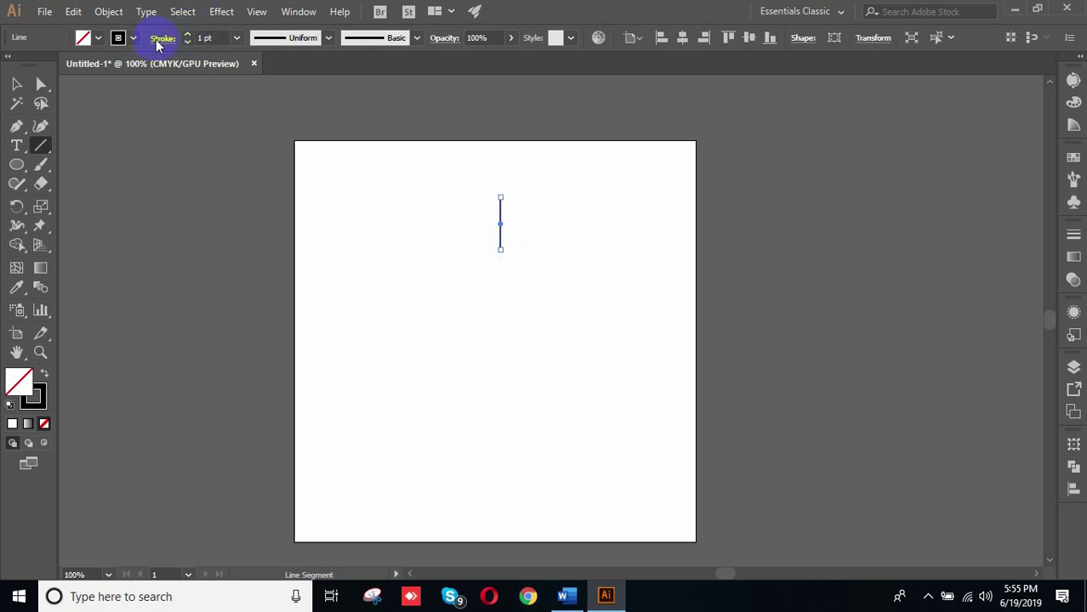
click(218, 38)
scroll(216, 39, up, 6)
click(470, 284)
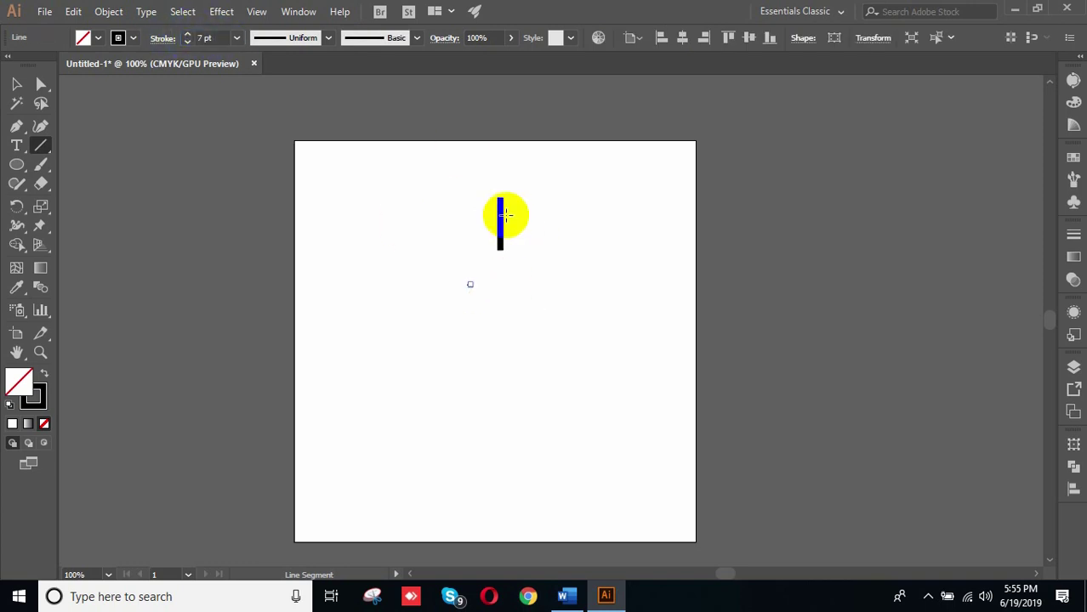
Step: Delete the tiny stray line segment below the vertical line
click(117, 121)
click(582, 341)
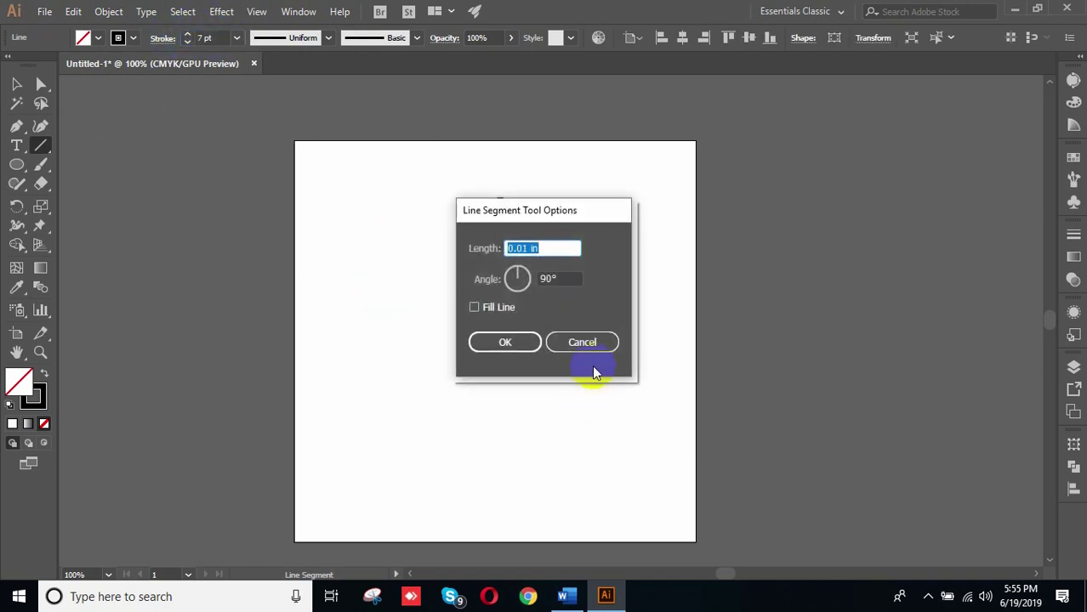
click(16, 83)
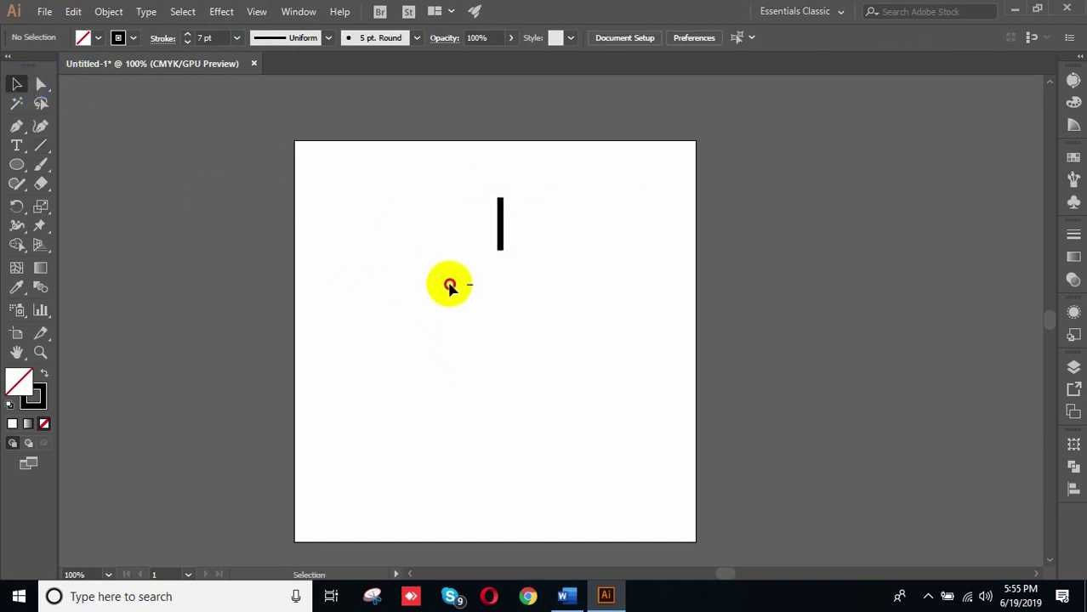
drag(449, 283, 498, 323)
key(Delete)
Step: Start the Transform effect on the vertical line with preview on and set the number of copies to 5
drag(449, 172, 558, 299)
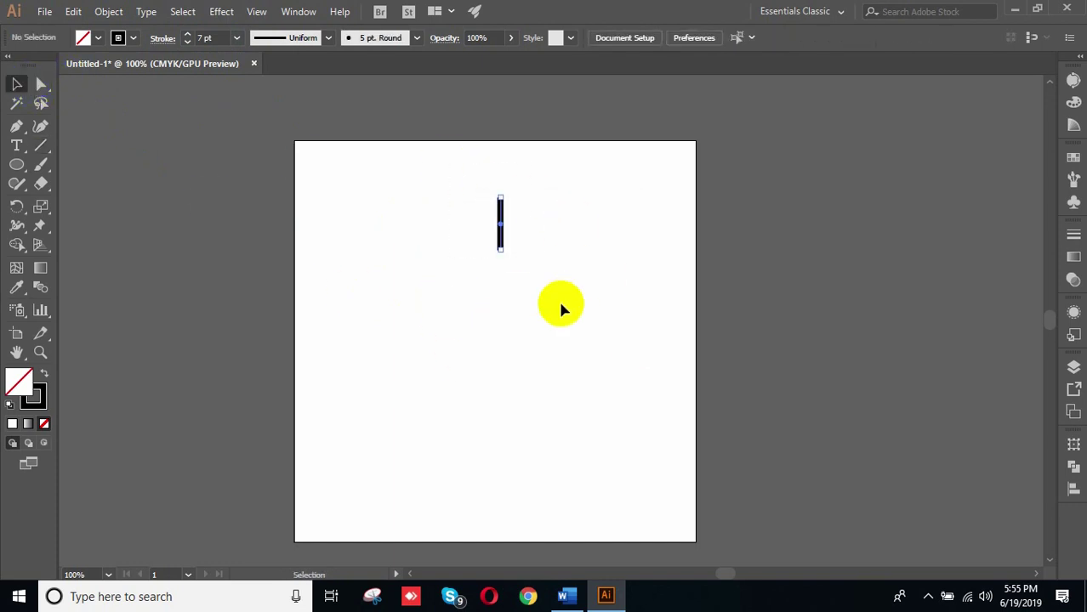
click(580, 240)
key(space)
drag(651, 379, 670, 373)
drag(457, 162, 587, 329)
click(435, 146)
drag(435, 147, 587, 357)
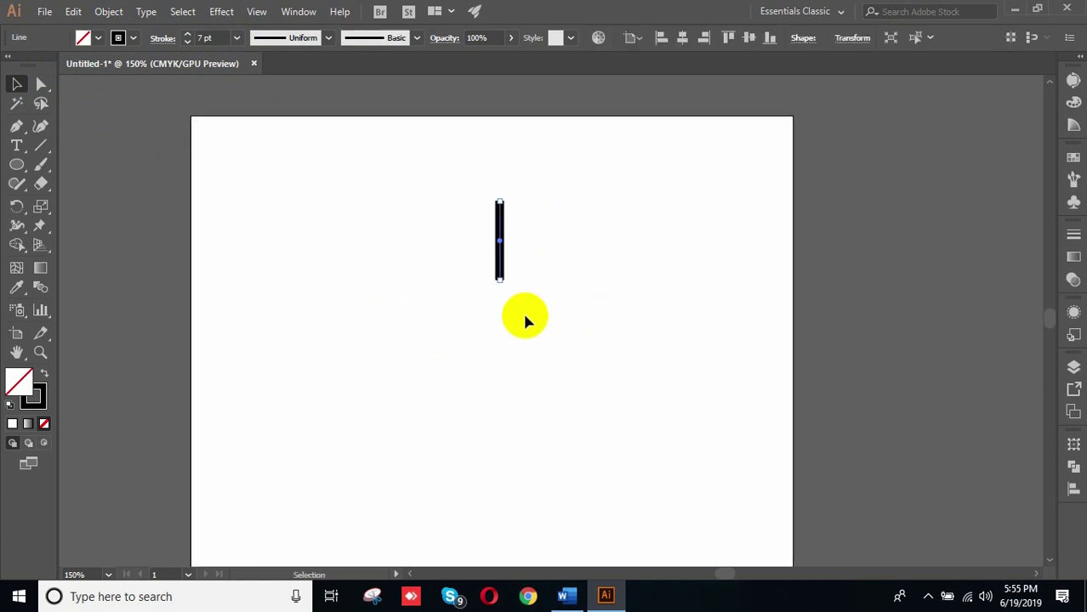
click(223, 11)
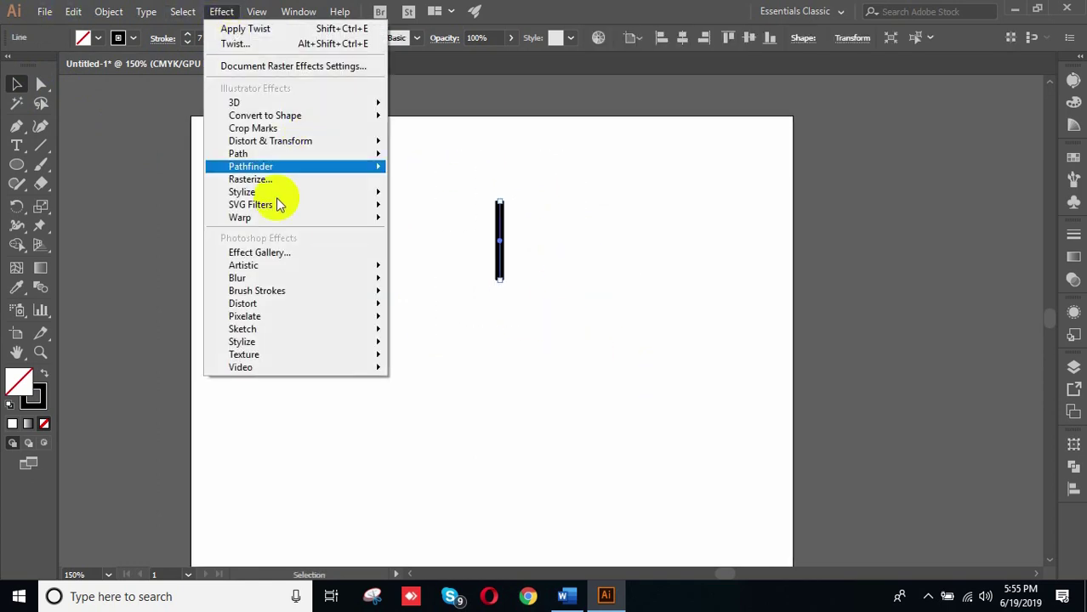
mouse_move(287, 142)
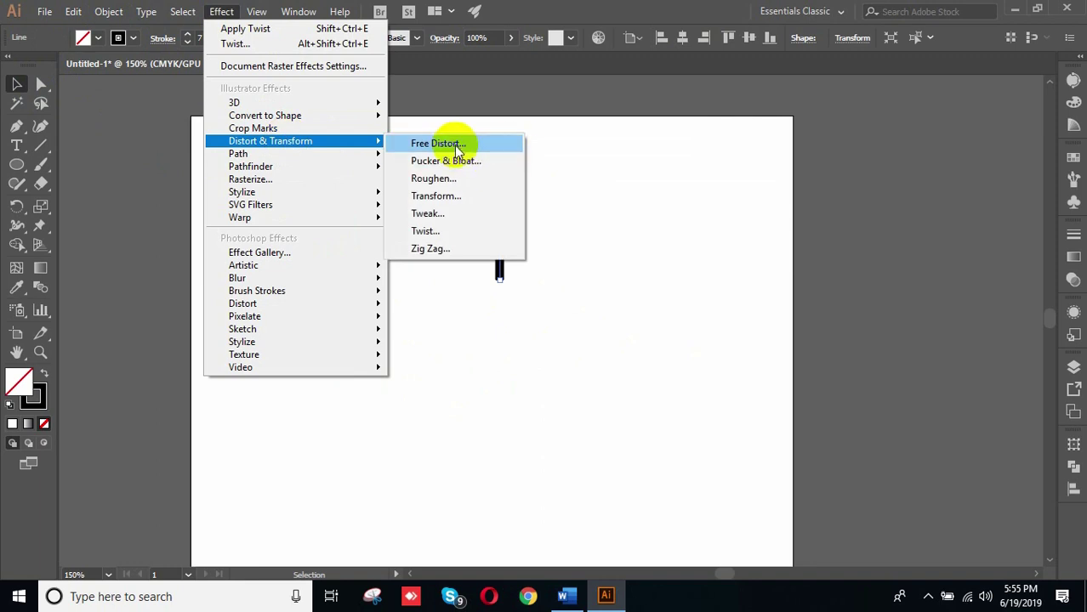
click(456, 195)
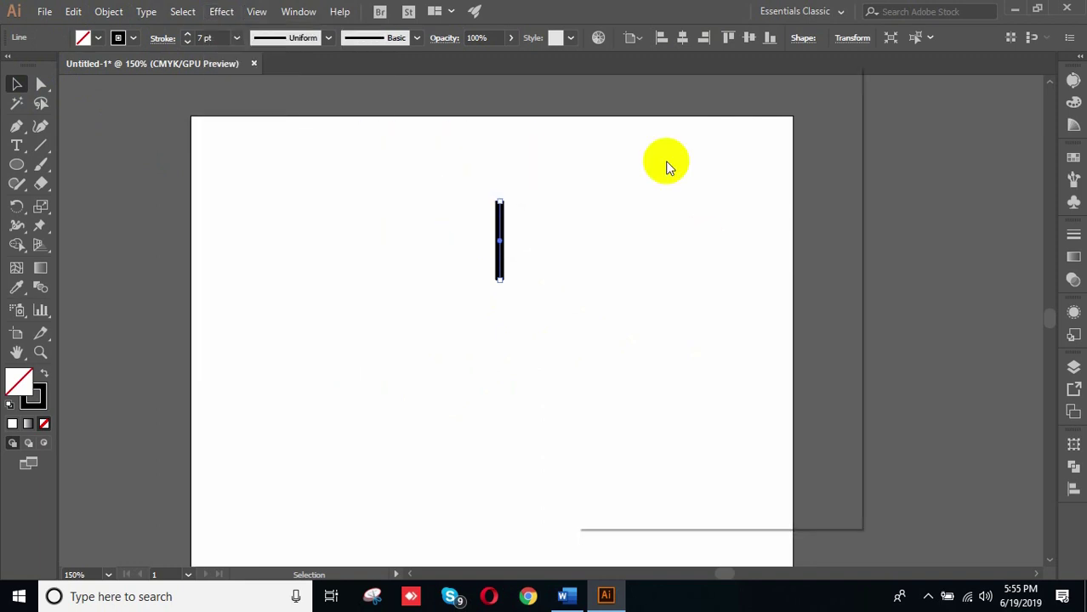
drag(662, 87, 735, 90)
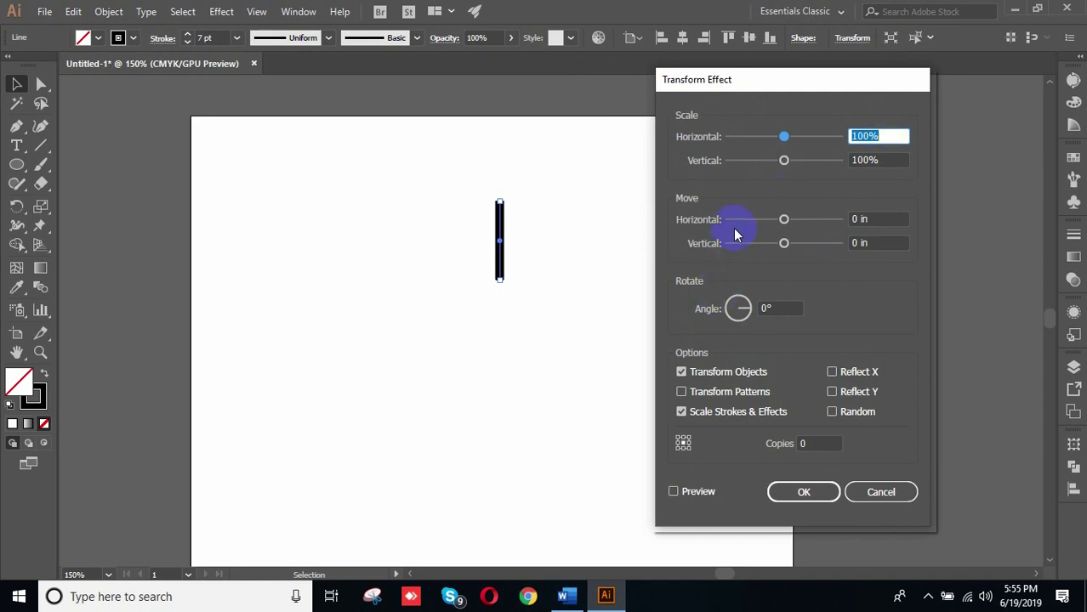
click(674, 493)
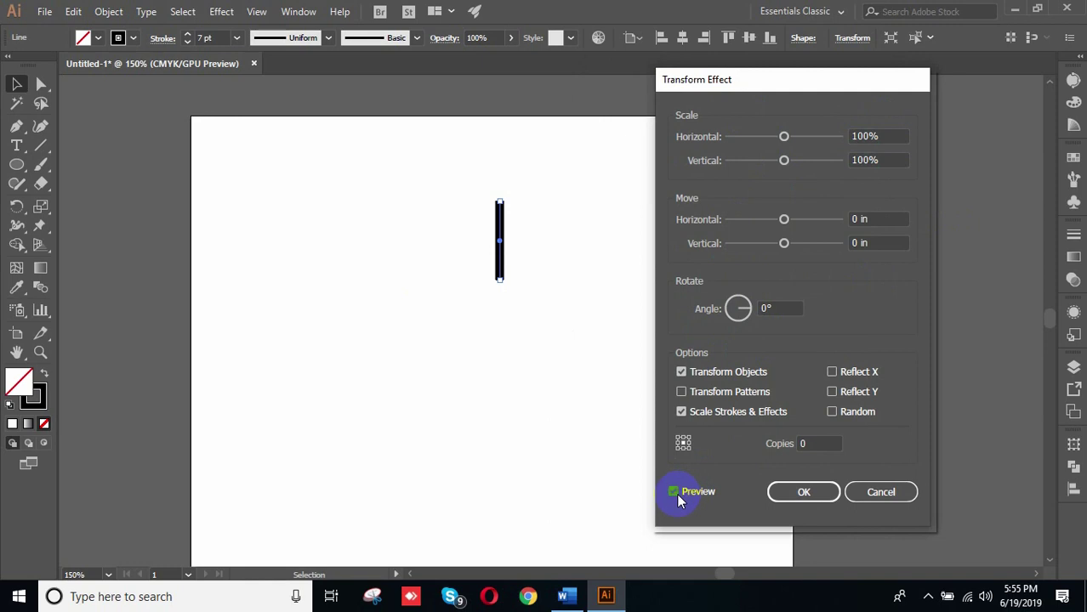
click(821, 444)
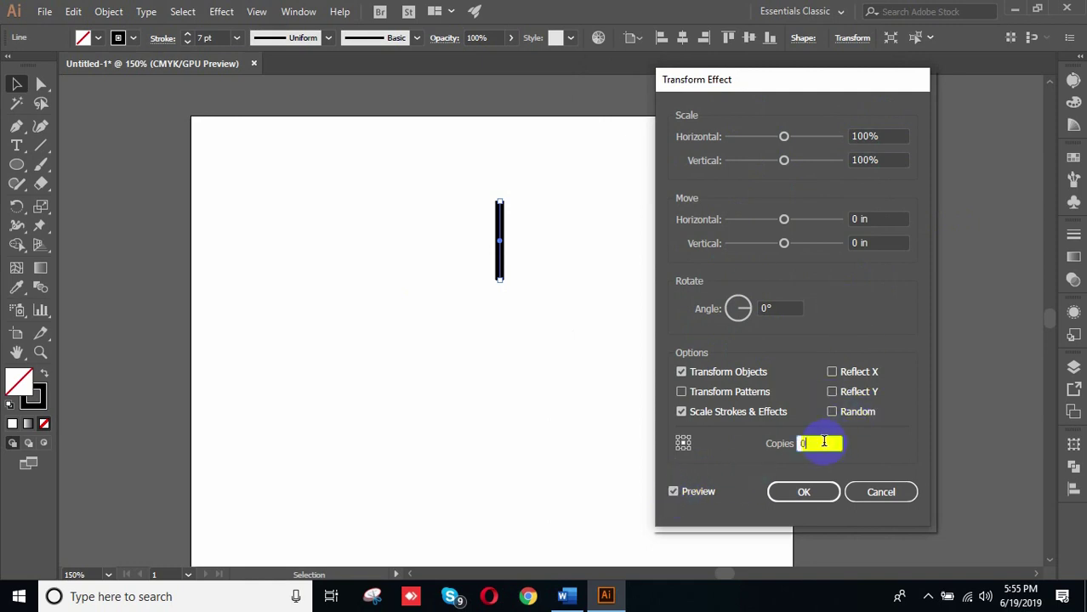
key(Up)
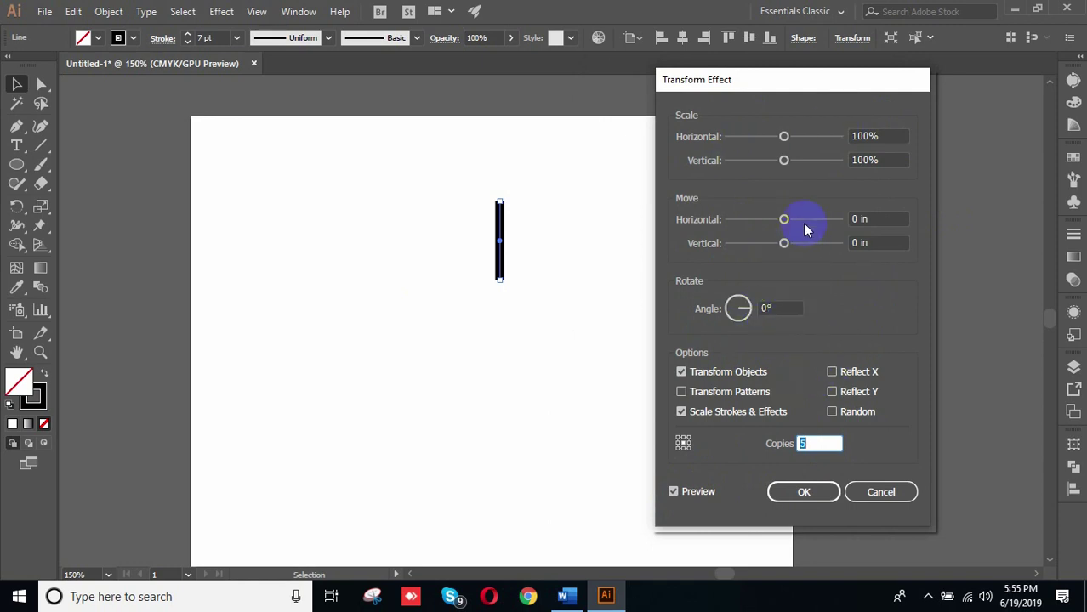
Step: Set the Transform effect's move offsets to 0.2639 in horizontally and 0.2222 in vertically
drag(785, 220, 796, 221)
drag(791, 80, 885, 88)
mouse_move(878, 246)
mouse_down()
mouse_move(866, 250)
mouse_move(889, 248)
mouse_up()
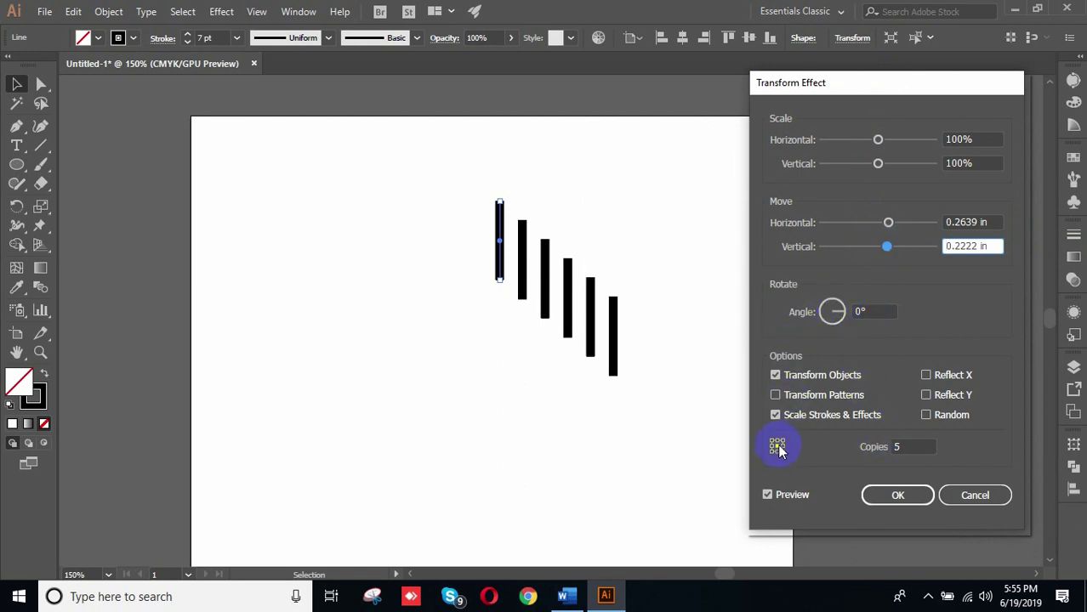
Step: Reduce the Transform effect's number of copies to 1
click(905, 445)
scroll(907, 446, up, 3)
scroll(908, 445, down, 4)
scroll(908, 445, down, 3)
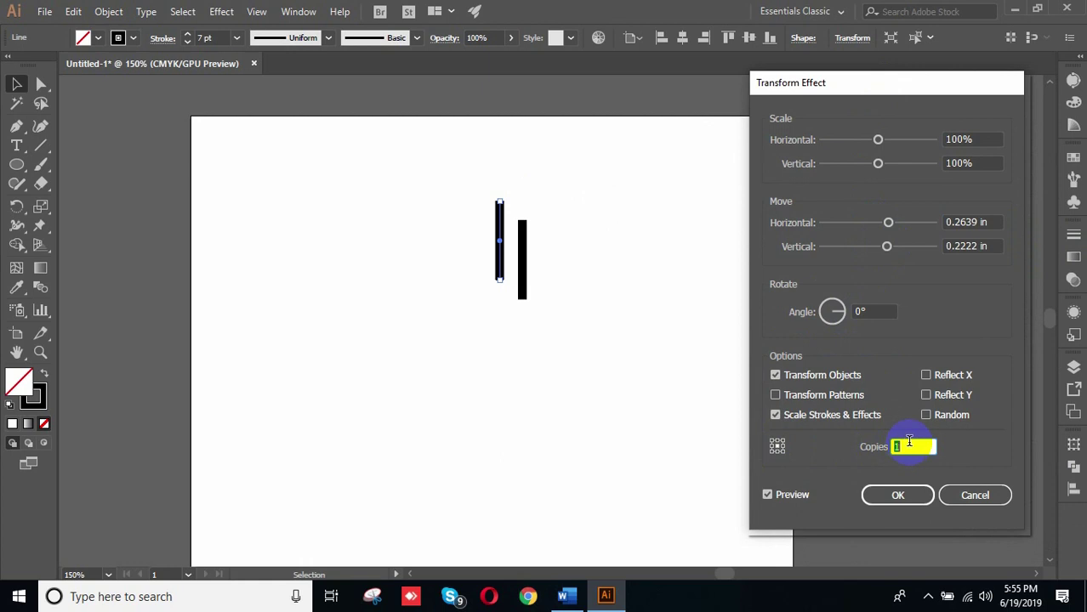
Step: Try a 6° rotation angle on the transformed copy and set the angle back to 0°
drag(930, 88, 282, 124)
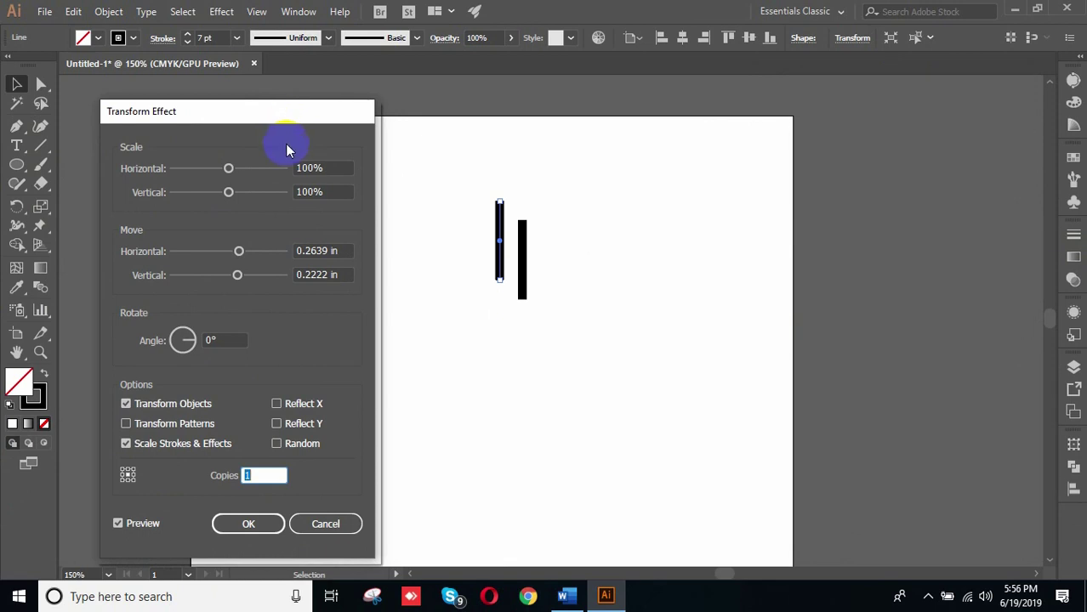
click(229, 341)
key(Down)
key(Down)
key(Down)
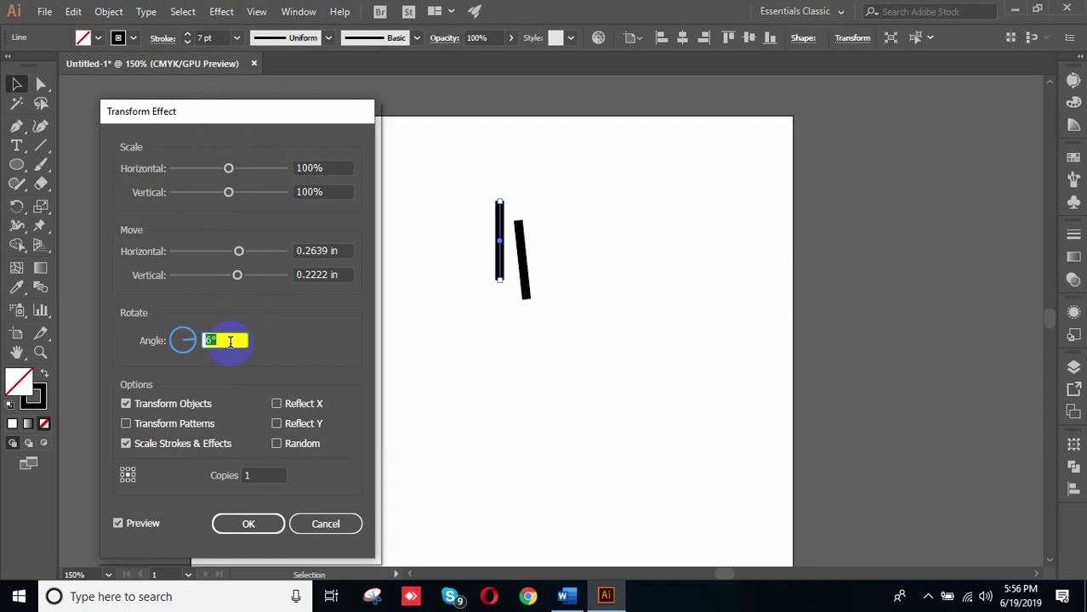
key(Up)
key(Up)
key(Up)
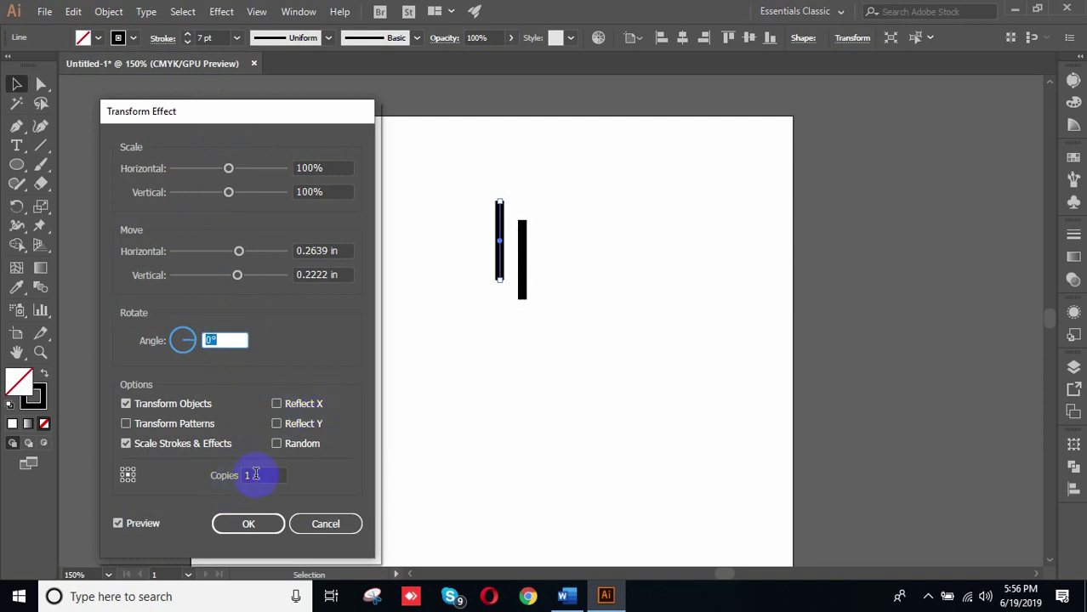
Step: Raise the number of copies to 11 and apply the Transform effect to the vertical line
click(259, 474)
key(Up)
key(Up)
key(Up)
key(Up)
key(Up)
key(Up)
key(Up)
key(Up)
key(Up)
key(Down)
key(Down)
key(Down)
key(Up)
key(Up)
key(Up)
click(250, 524)
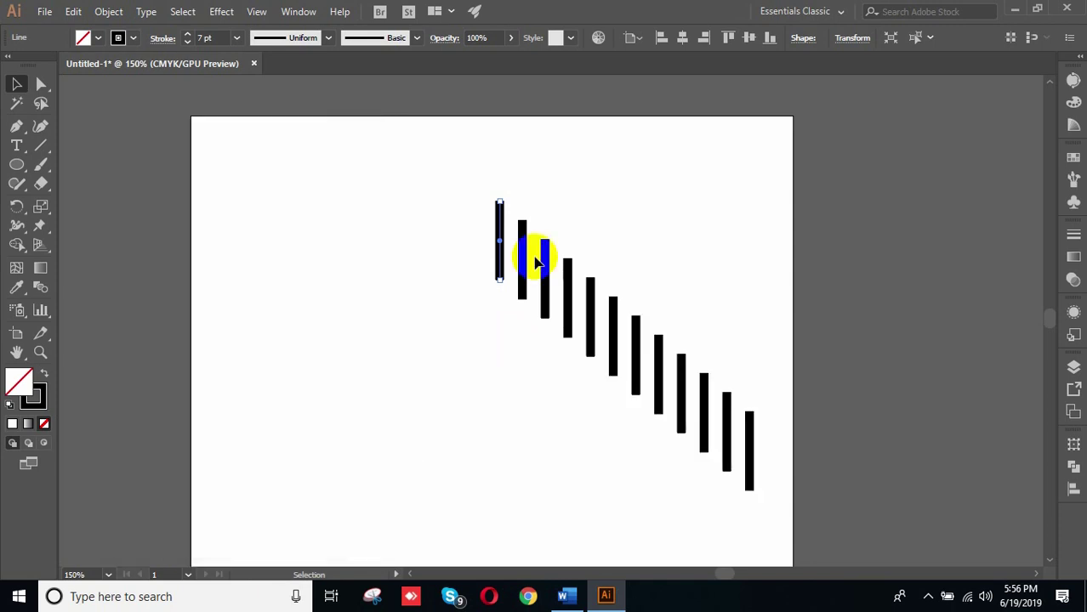
Step: Examine the transformed line in outline view and return to the normal preview
click(404, 220)
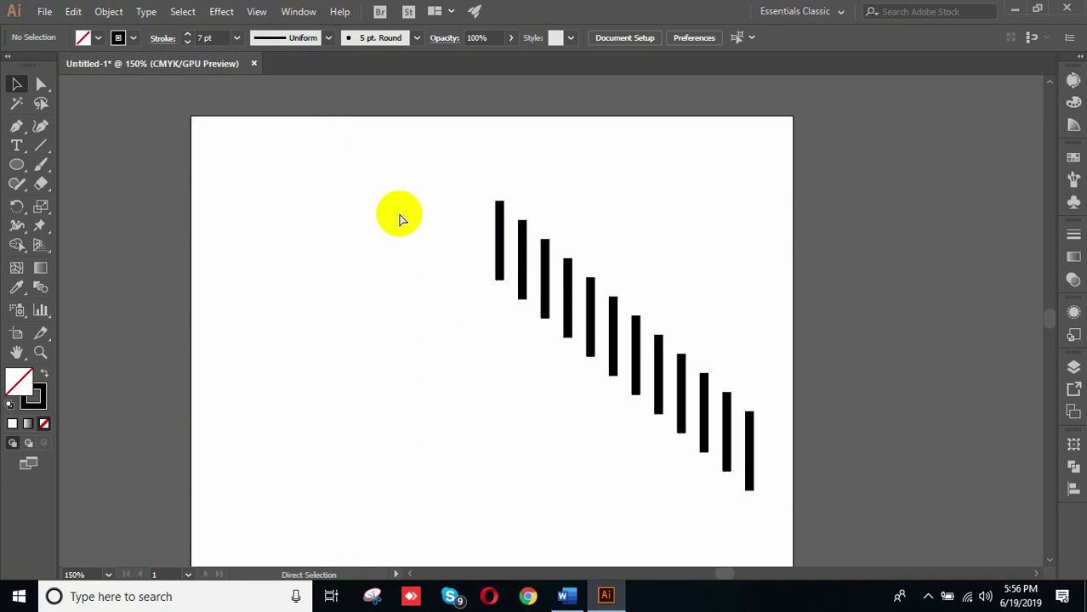
key(ctrl+y)
drag(410, 186, 536, 269)
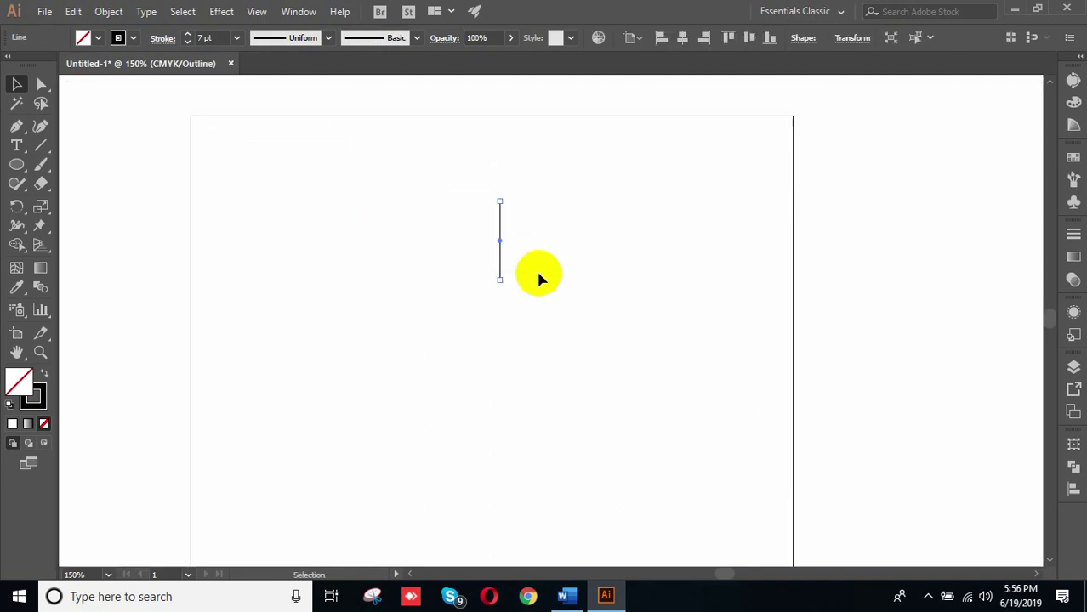
click(448, 242)
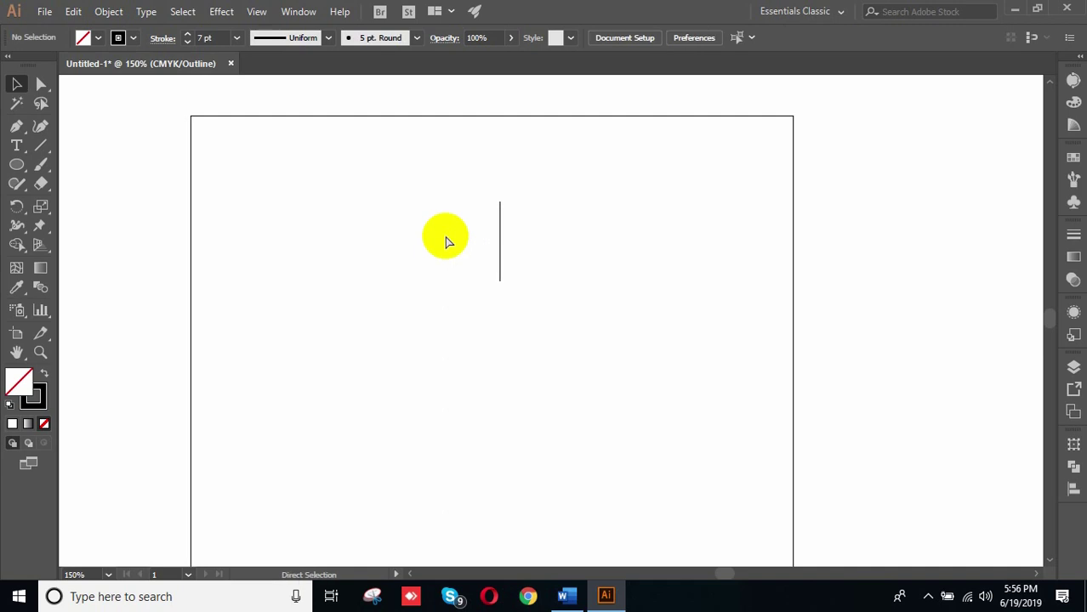
key(ctrl+y)
Step: Delete the vertical line together with its transformed copies from the artboard
click(499, 271)
click(109, 12)
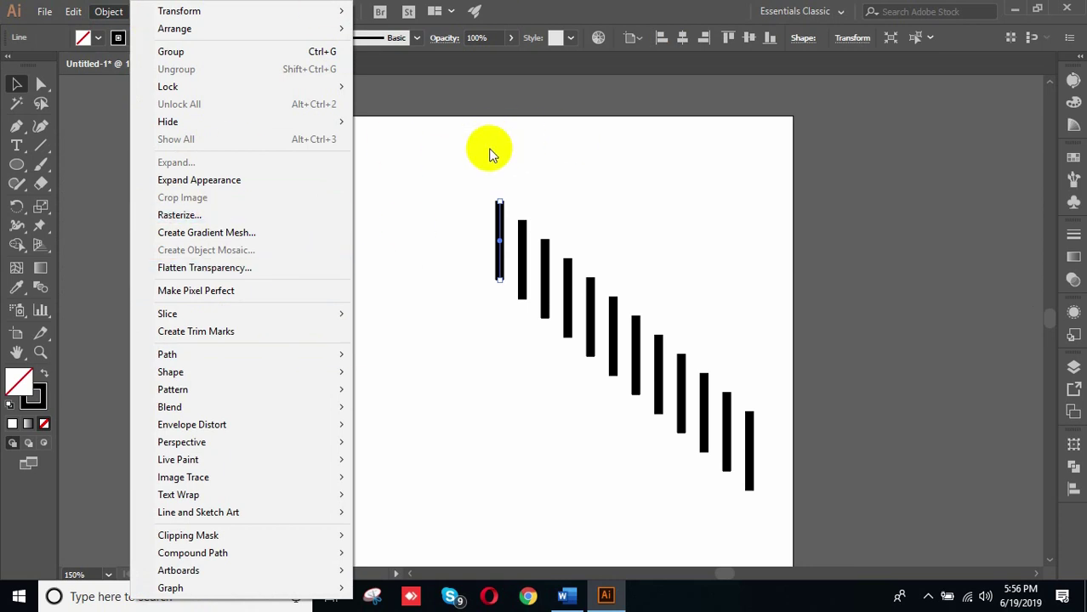
click(468, 164)
drag(435, 148, 798, 535)
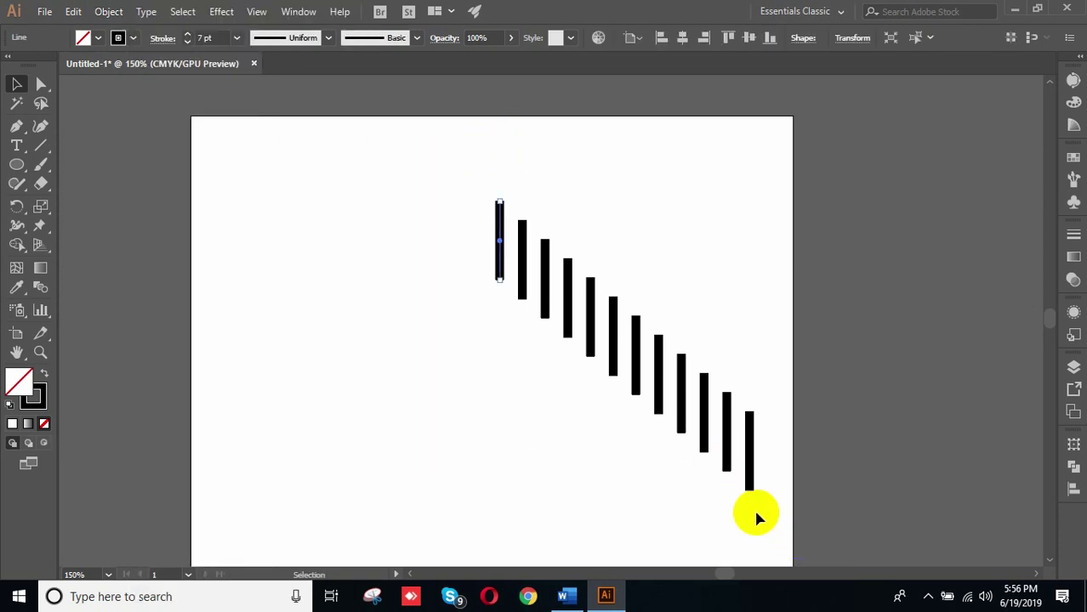
click(476, 172)
drag(459, 158, 674, 414)
click(410, 185)
drag(419, 167, 808, 569)
key(Delete)
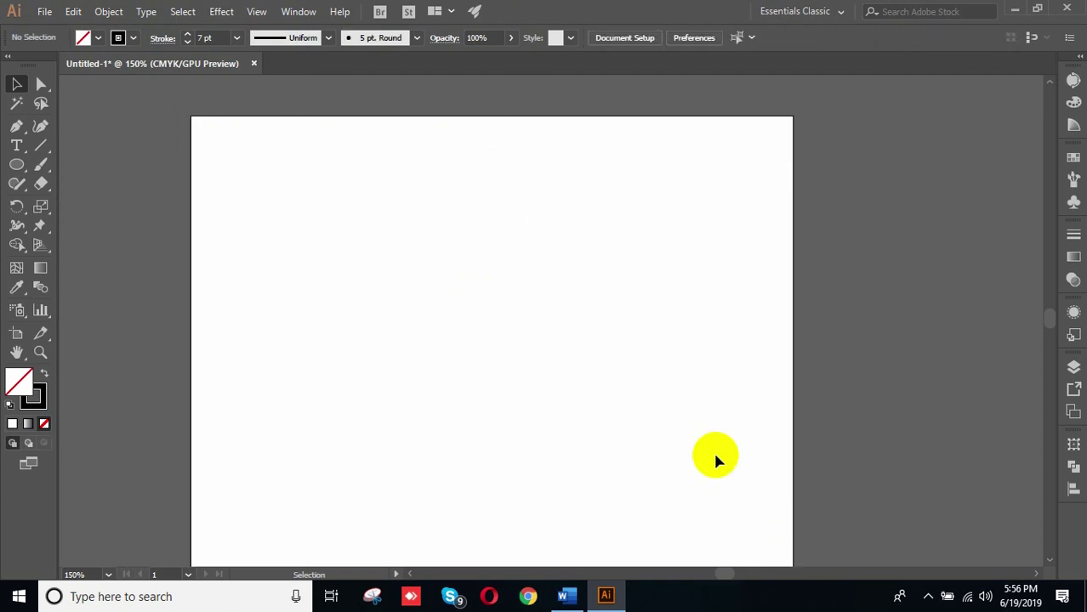
drag(443, 340, 403, 303)
drag(494, 206, 553, 244)
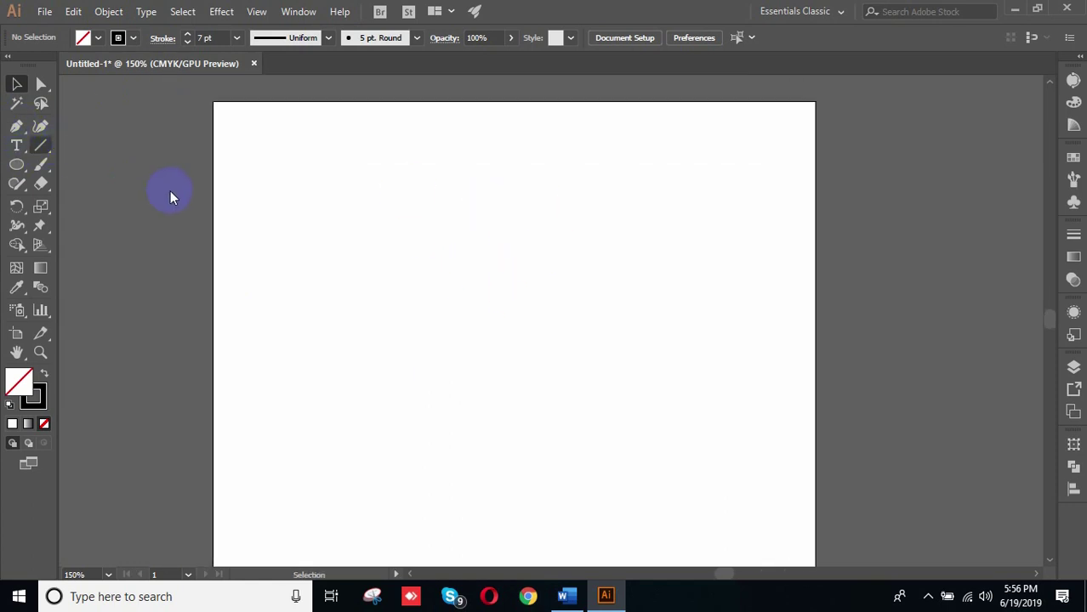
key(p)
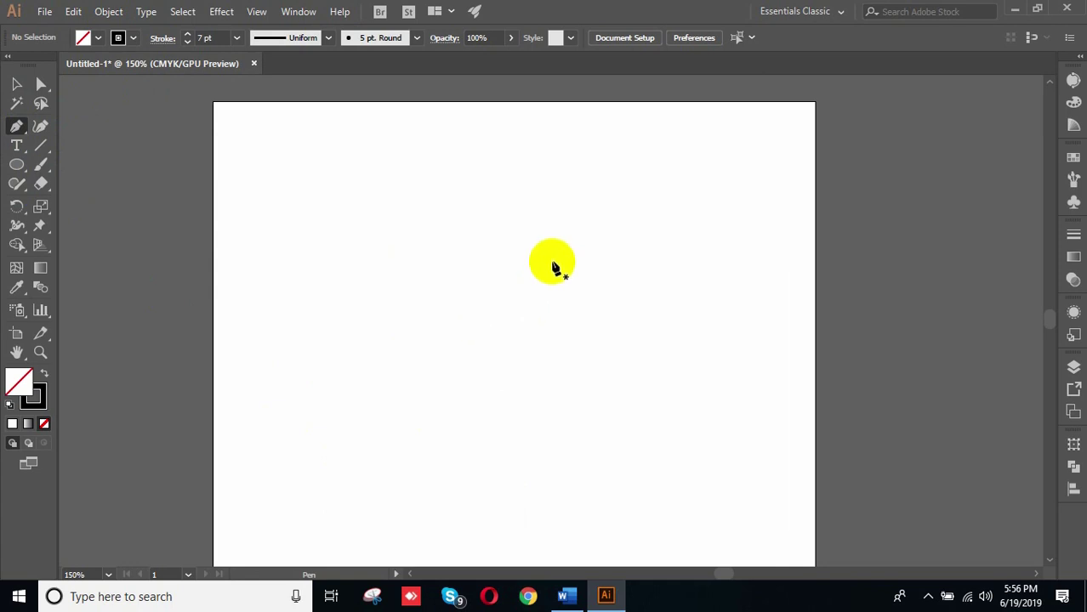
click(16, 84)
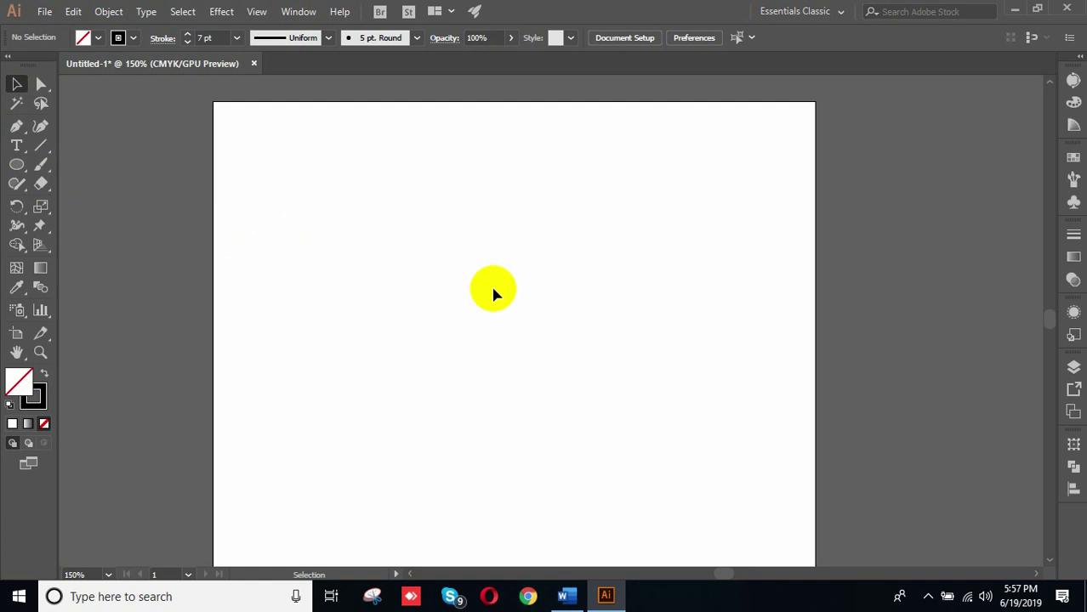
right_click(493, 289)
click(468, 319)
key(alt)
Step: Draw a small circle with the Ellipse tool in the upper middle of the artboard and select it
click(17, 164)
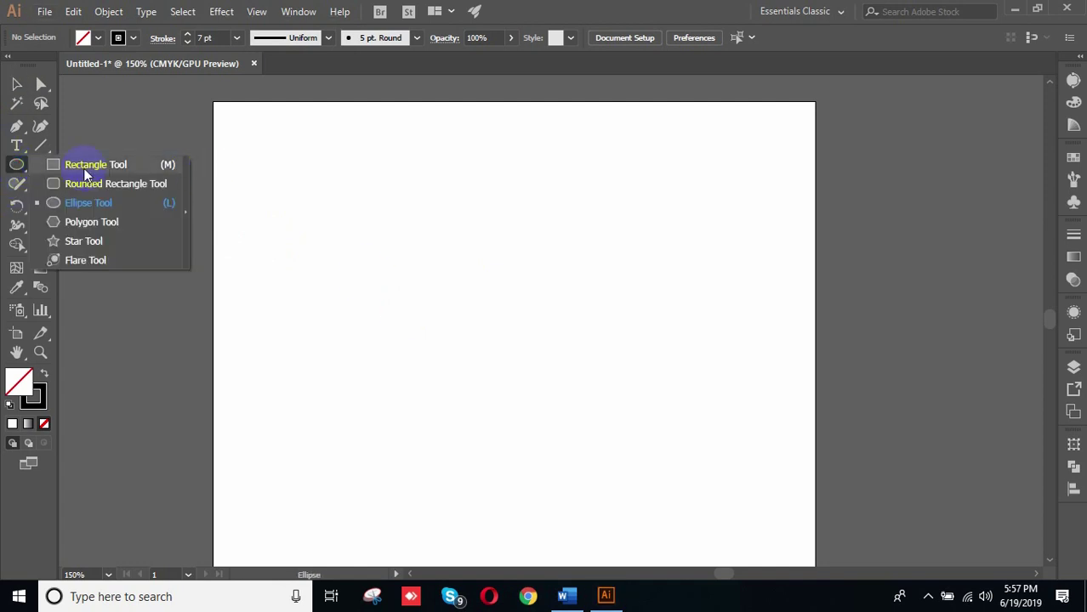
click(83, 205)
drag(481, 177, 497, 202)
click(17, 83)
drag(395, 150, 543, 245)
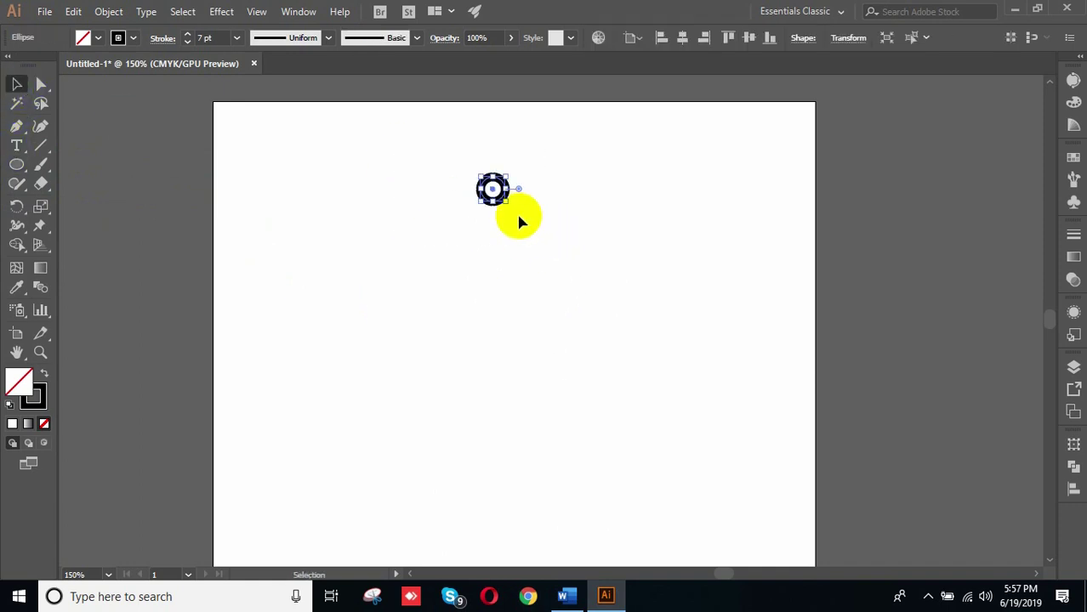
Step: Move the small circle slightly farther down the artboard and deselect it
click(536, 254)
drag(492, 202, 514, 255)
click(584, 337)
key(space)
drag(586, 338, 554, 305)
drag(483, 215, 475, 232)
click(521, 302)
scroll(415, 267, up, 1)
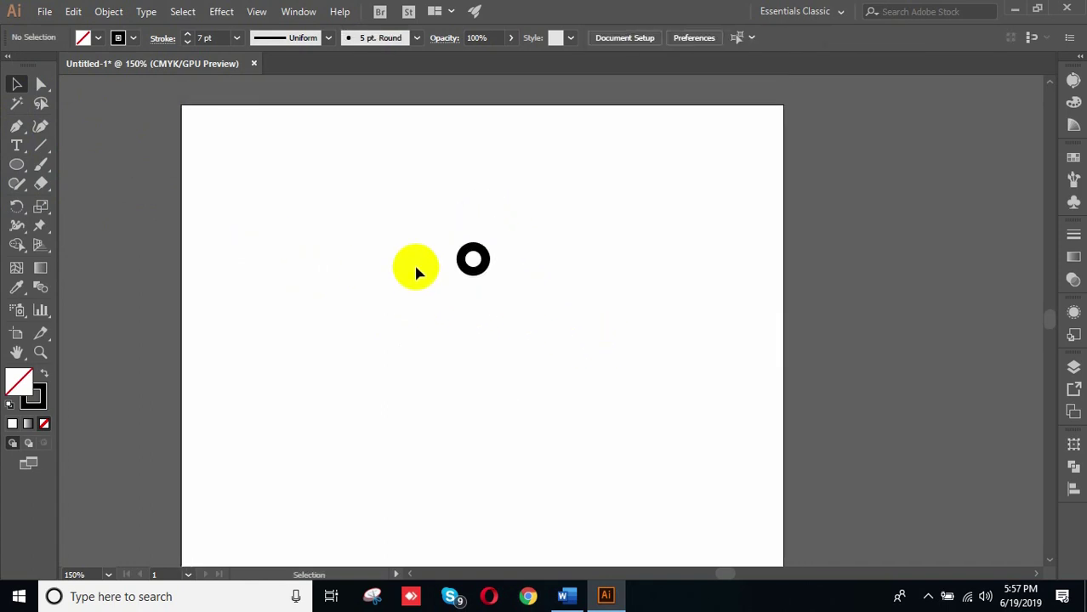
Step: Draw a small star with the Star tool, overlapping the lower edge of the circle
right_click(20, 170)
click(81, 244)
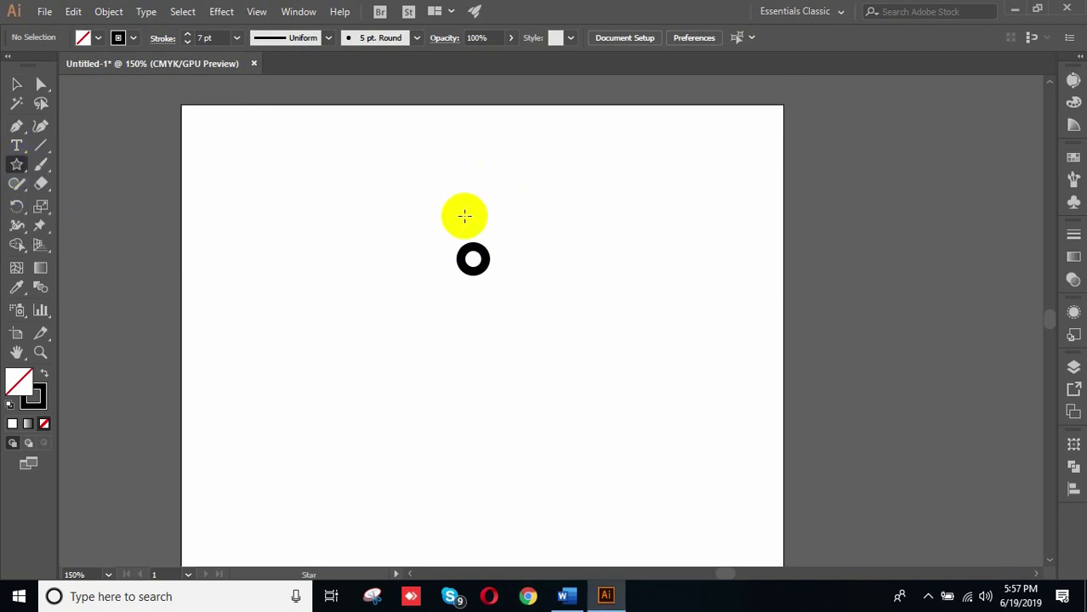
scroll(485, 314, up, 1)
scroll(486, 313, up, 1)
drag(450, 257, 469, 283)
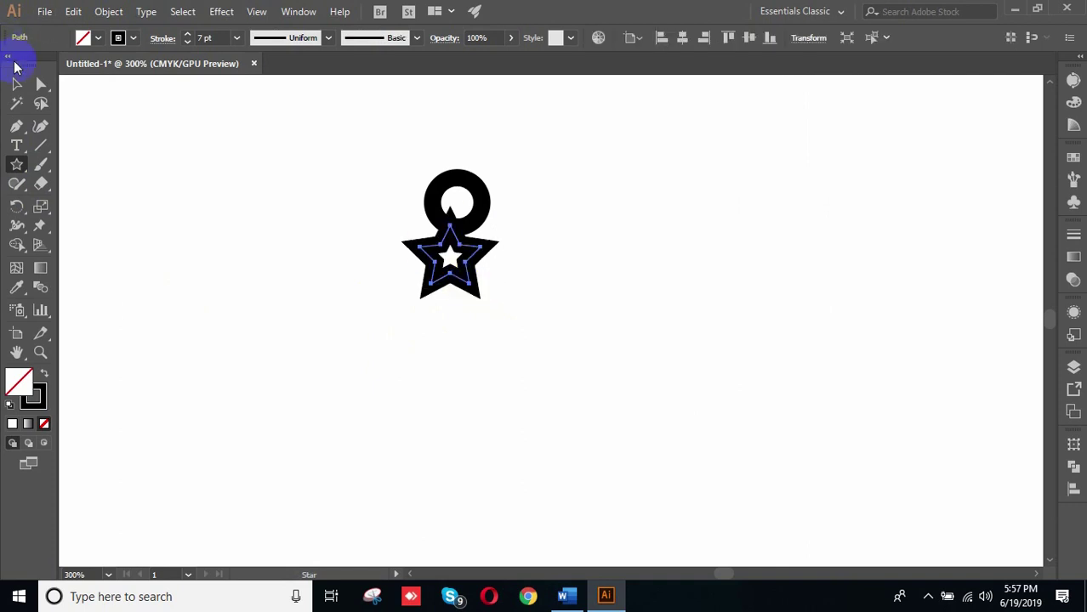
Step: Align the circle and star on their horizontal centers, move the star down clear of the circle, and deselect it
click(17, 84)
drag(367, 159, 446, 268)
click(681, 38)
click(548, 273)
click(483, 270)
drag(482, 270, 478, 325)
click(579, 310)
click(595, 306)
Step: Select the circle and the star together
drag(388, 128, 583, 437)
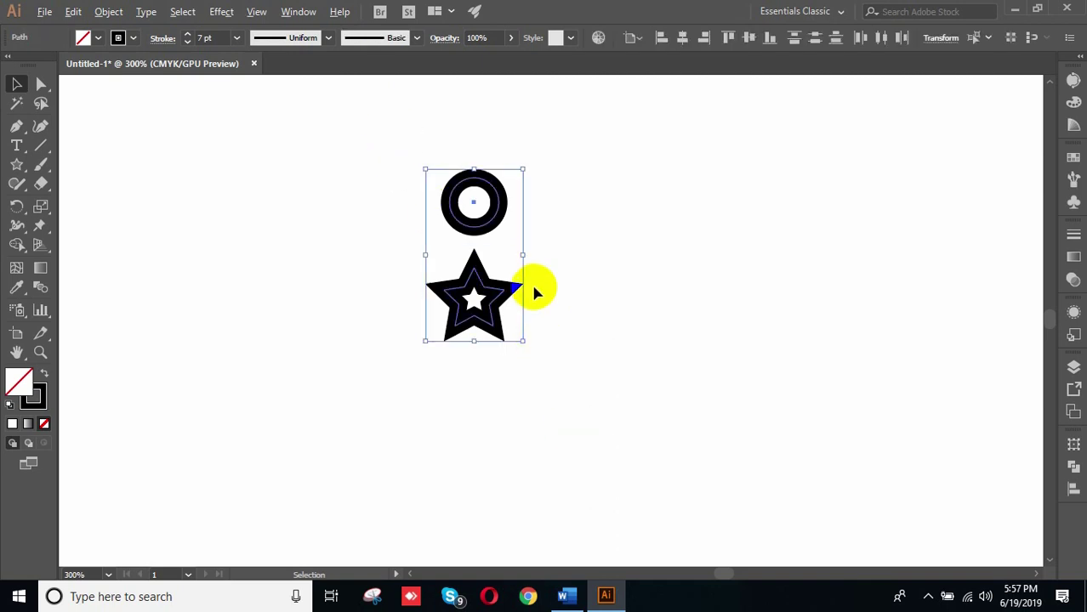
scroll(532, 285, down, 5)
drag(560, 326, 536, 258)
scroll(515, 168, up, 4)
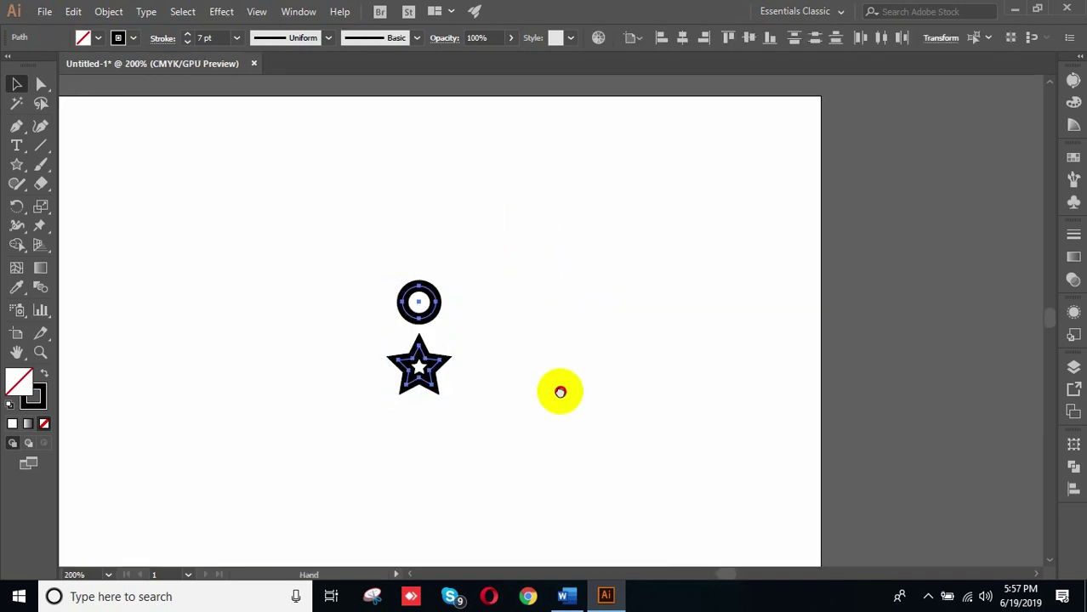
drag(560, 386, 574, 273)
Step: Start a Transform effect on the circle and star with preview on, 16 copies and a horizontal move of 0.2222 in
click(226, 13)
mouse_move(255, 141)
click(437, 202)
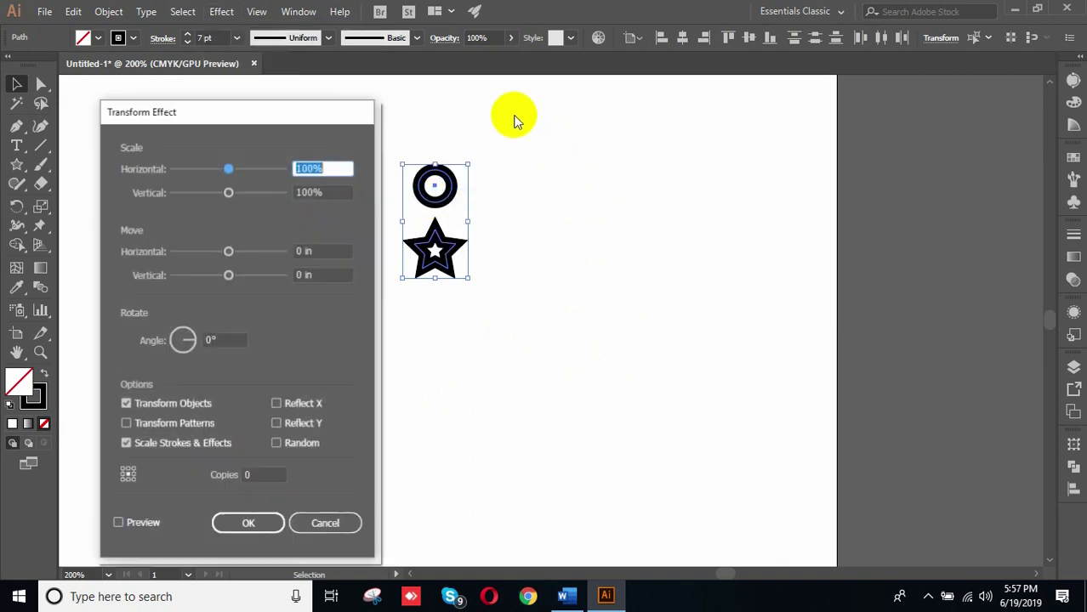
drag(231, 116, 708, 95)
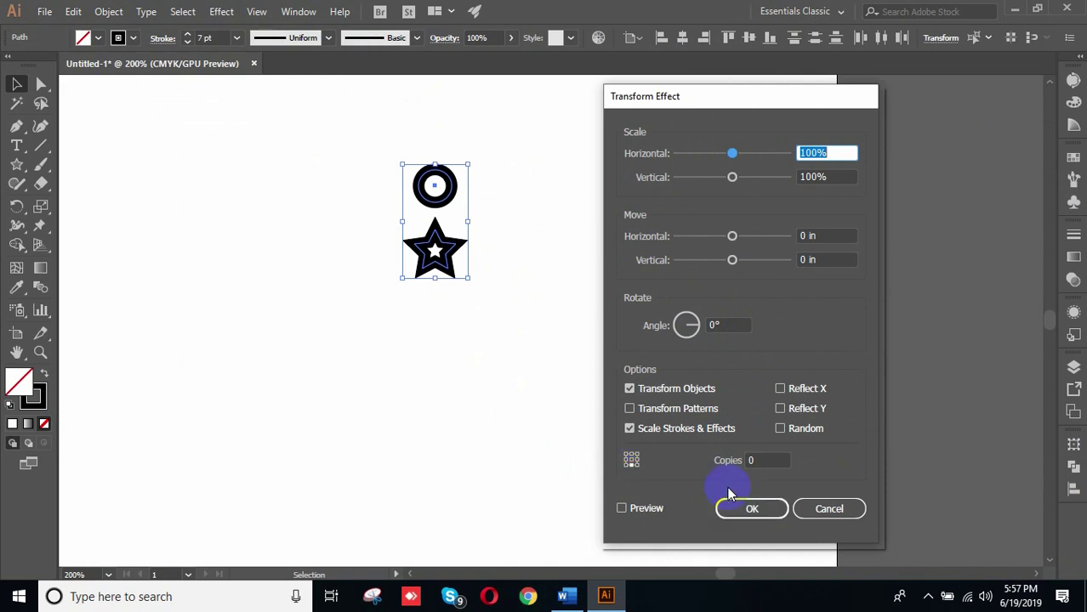
click(621, 509)
click(727, 324)
click(766, 459)
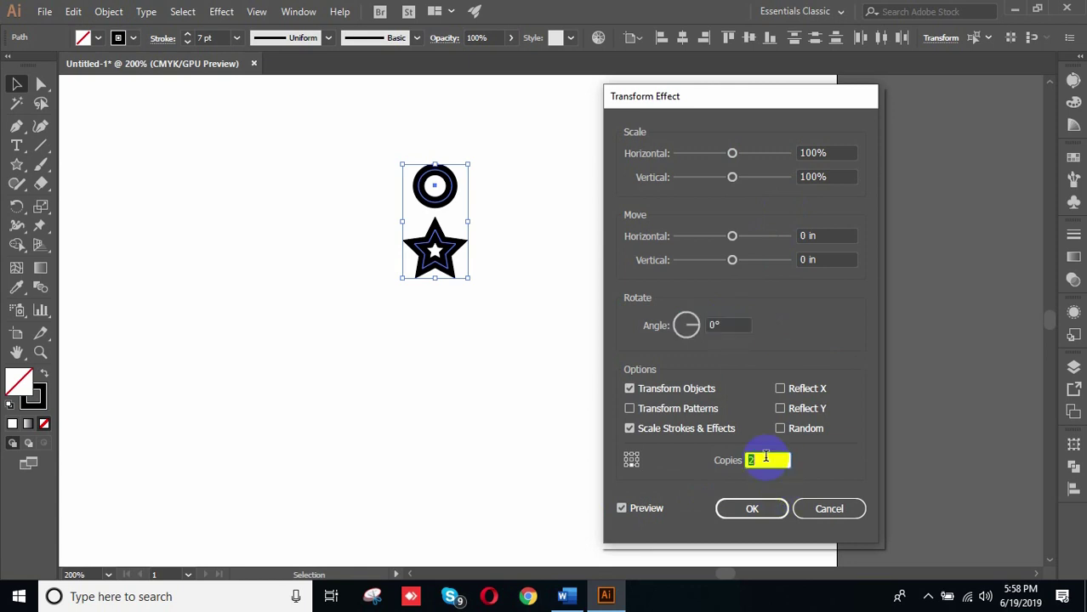
drag(732, 235, 740, 234)
drag(749, 110, 232, 100)
Step: Try positive and negative rotation angles for the copies, ending on -2°
click(222, 324)
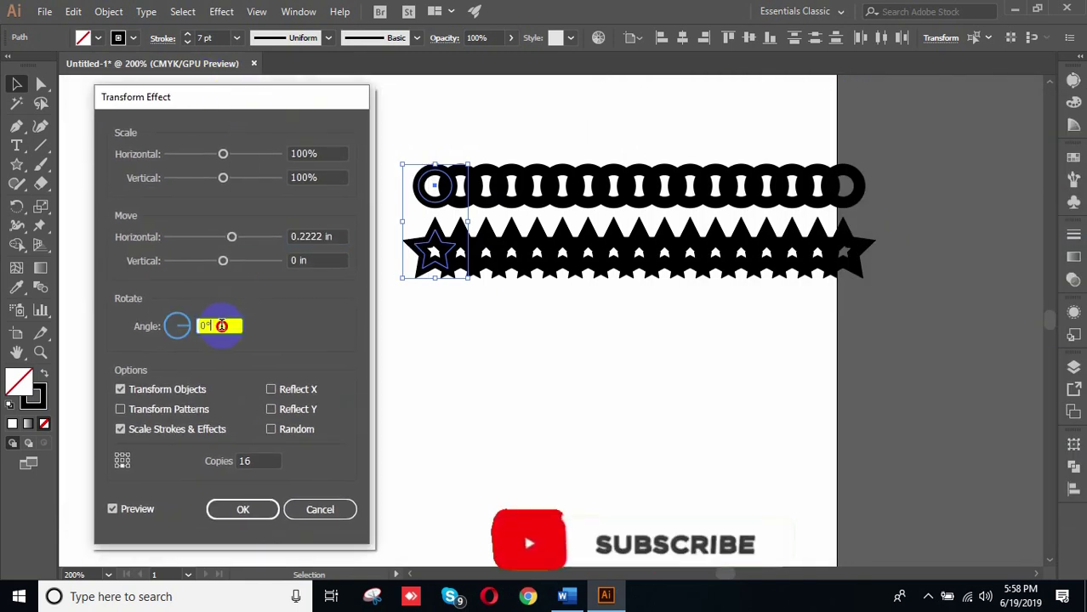
key(Up)
key(Up)
key(Up)
key(Down)
key(Down)
key(Down)
key(Down)
key(Down)
key(Down)
key(Down)
key(Up)
key(Up)
key(Up)
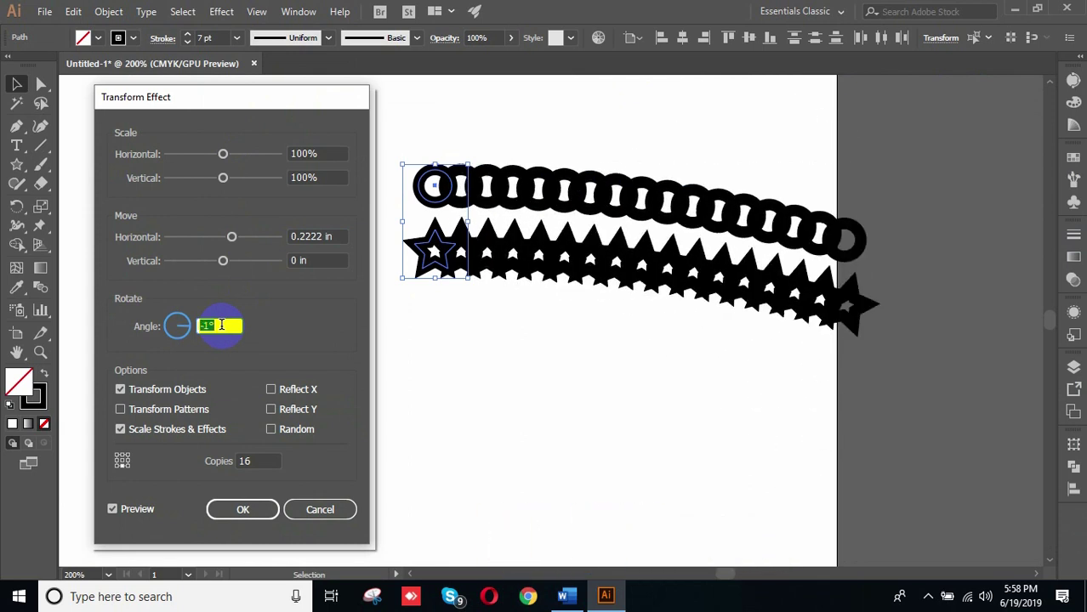
key(Up)
key(Down)
key(Down)
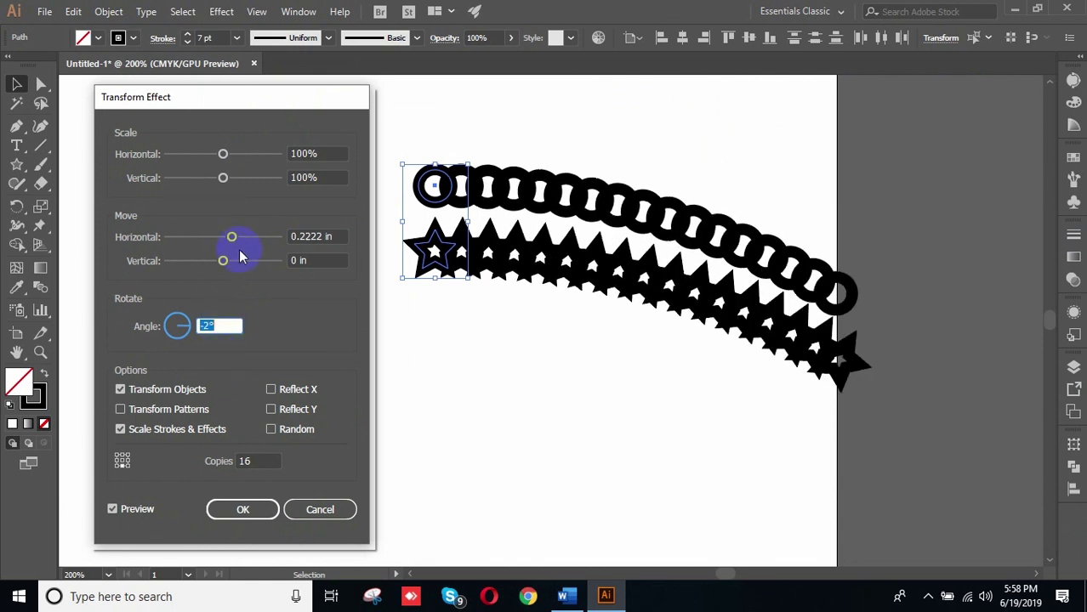
Step: Set the vertical move to 0.0139 in and try a different vertical scale before setting it back to 100%
mouse_move(223, 261)
mouse_down()
mouse_move(239, 261)
mouse_move(227, 262)
mouse_up()
drag(228, 262, 223, 261)
drag(235, 179, 218, 178)
text(100)
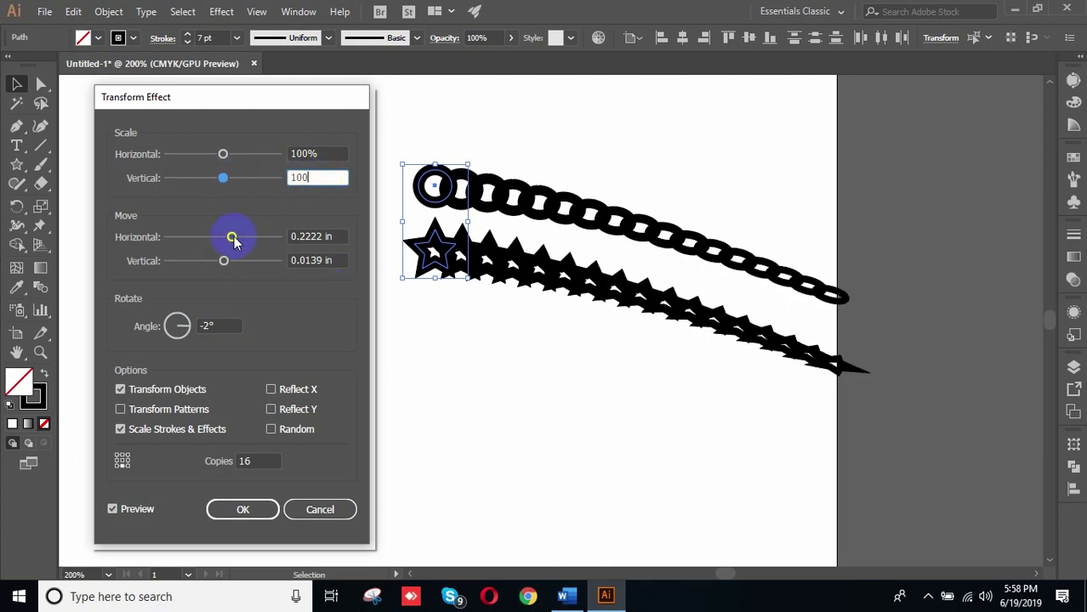
Step: Increase the horizontal move of the copies to 0.7222 in
click(321, 237)
click(342, 234)
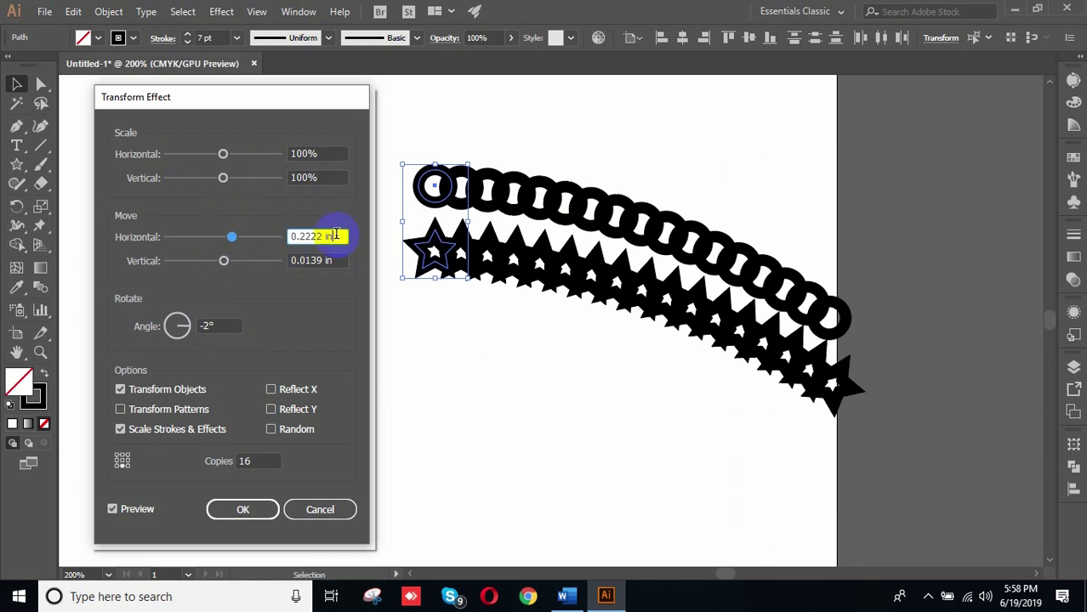
drag(233, 237, 250, 240)
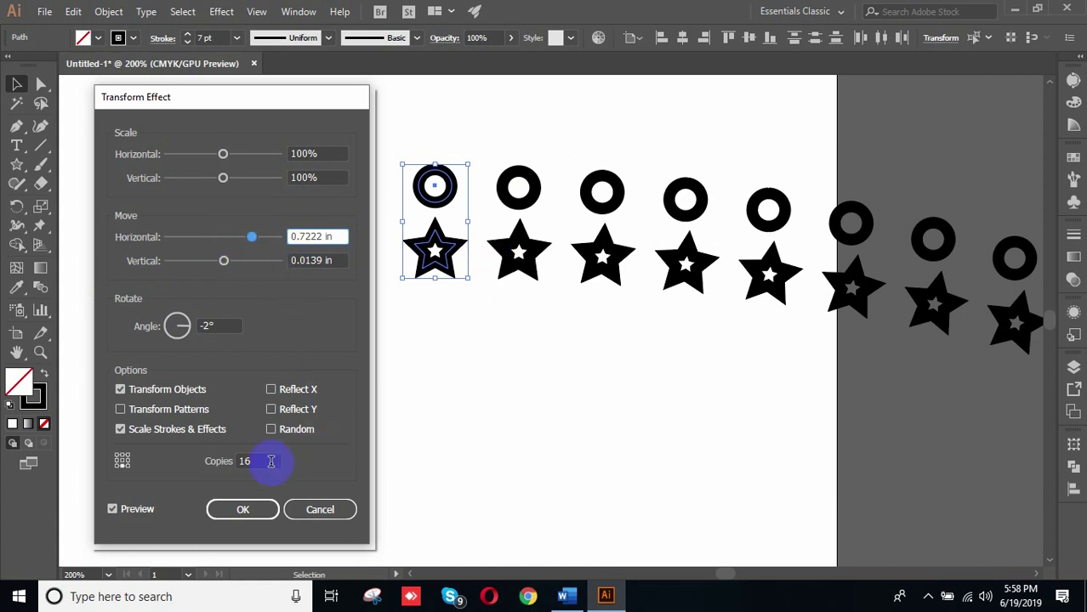
drag(218, 94, 189, 93)
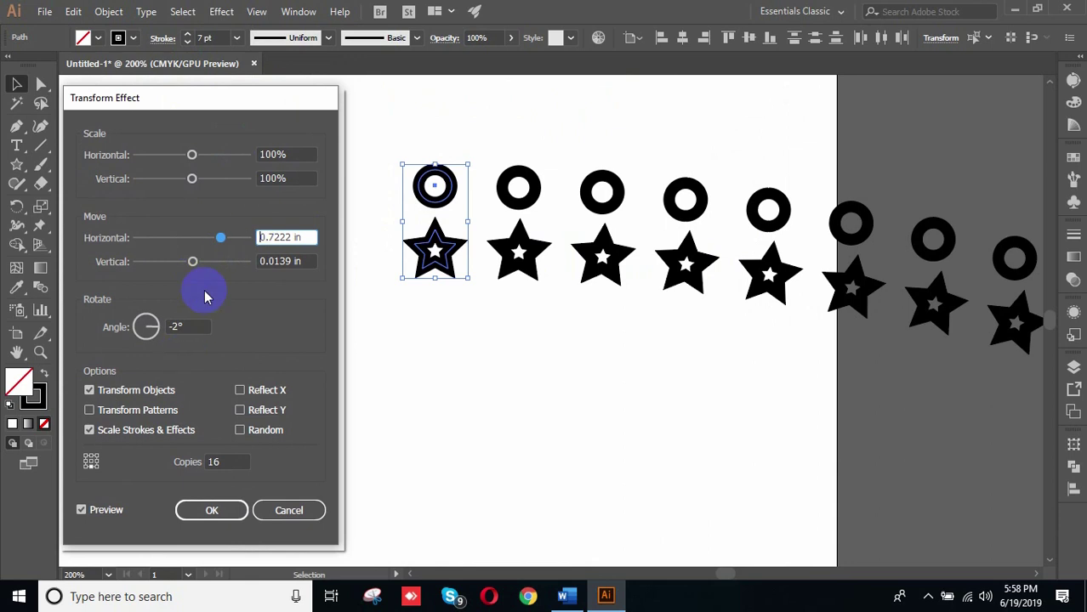
Step: Vary the rotation angle of the spaced copies up and down, ending on -1°
double_click(195, 328)
key(Up)
key(Up)
key(Up)
key(Up)
key(Up)
key(Up)
key(Up)
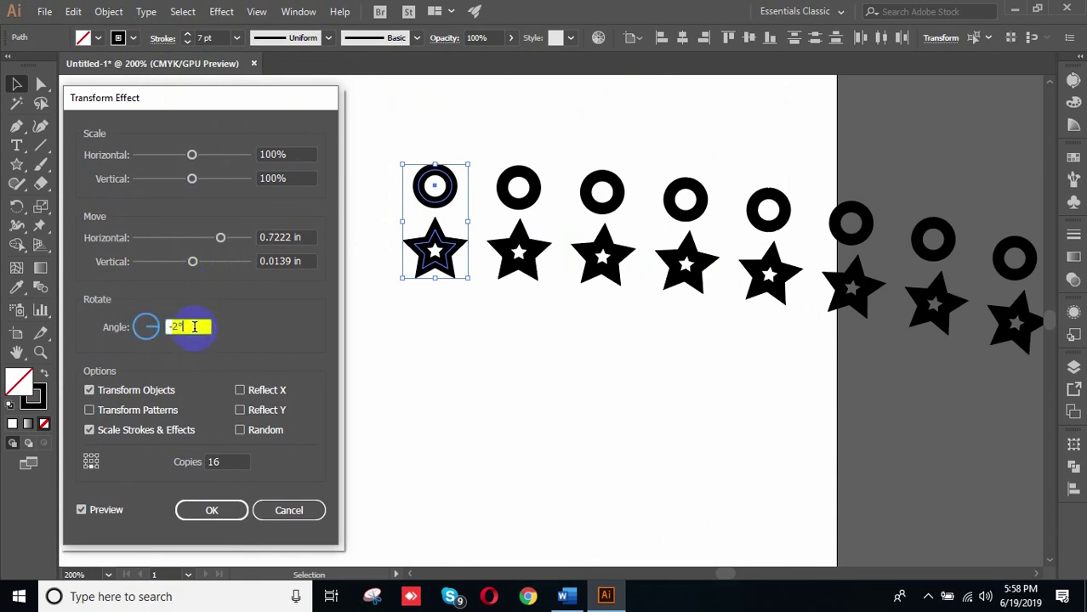
key(Down)
key(Down)
key(Down)
key(Down)
key(Down)
key(Down)
key(Down)
key(Down)
key(Down)
key(Down)
key(Down)
key(Down)
key(Down)
key(Down)
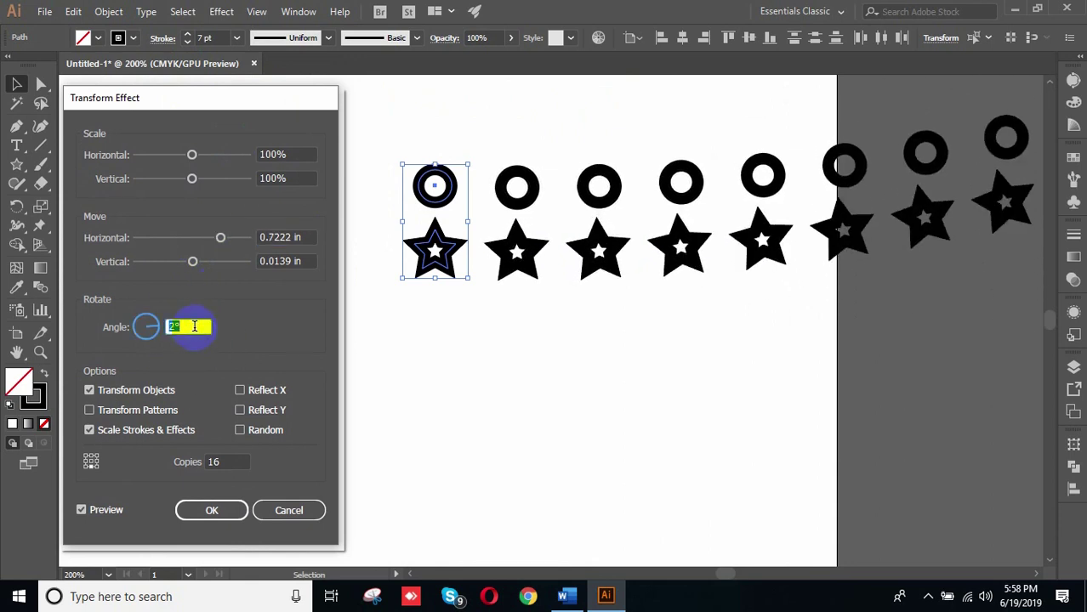
key(Up)
key(Up)
key(Up)
key(Up)
key(Up)
key(Up)
key(Up)
key(Up)
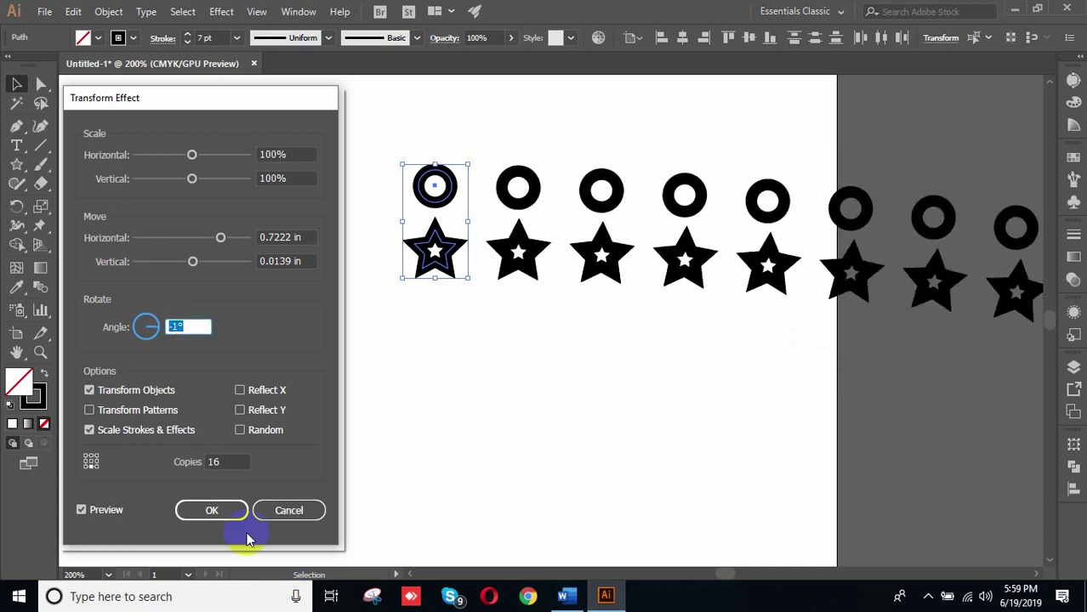
Step: Set the Transform effect to 30 copies and the rotation angle to 6°
click(227, 461)
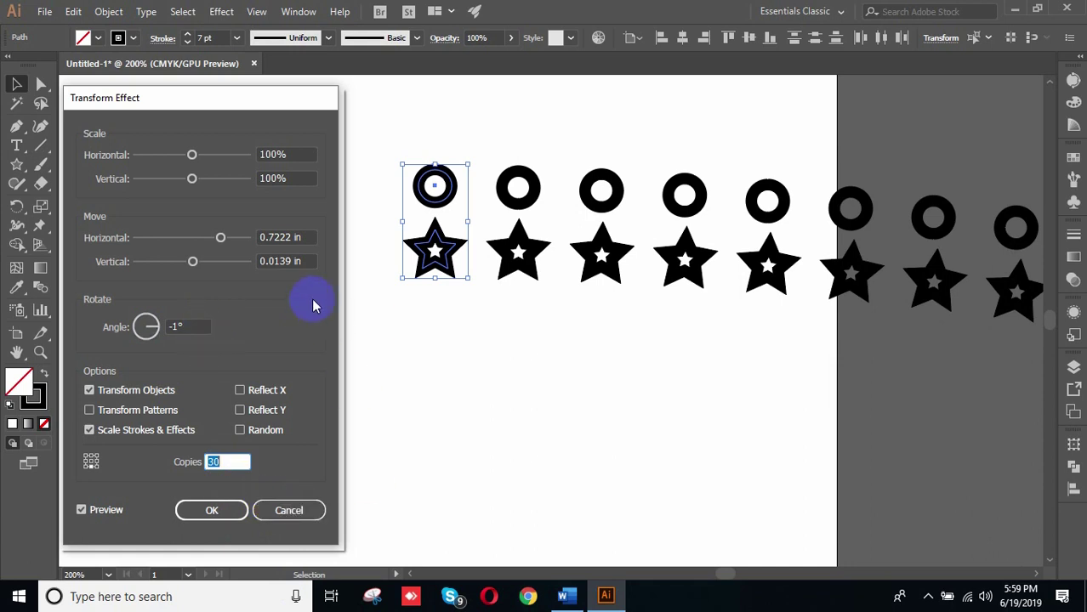
double_click(197, 327)
key(Up)
key(Up)
key(Up)
key(Up)
key(Up)
key(Up)
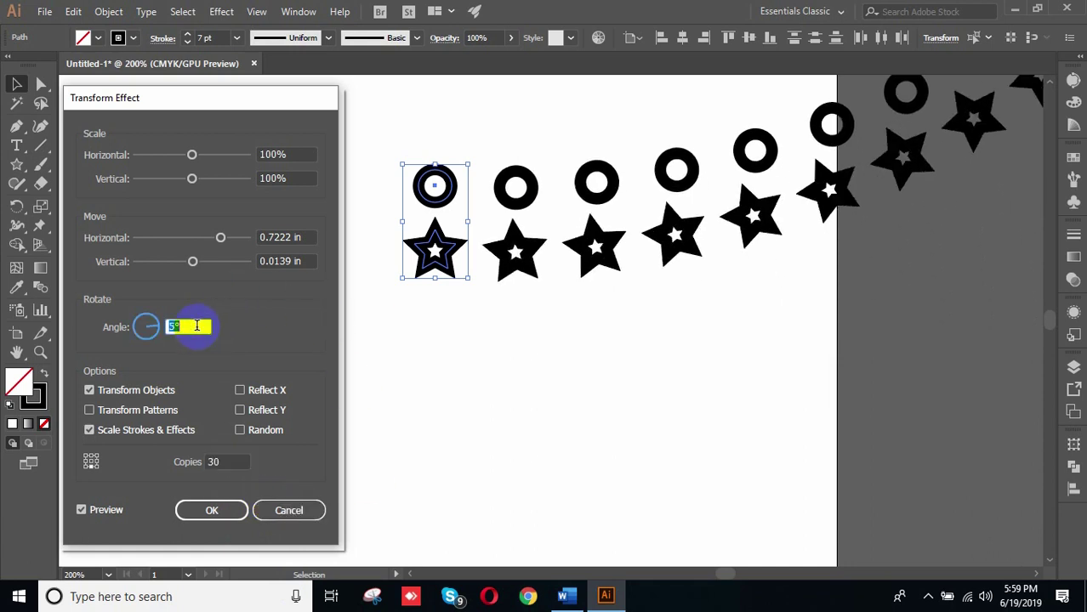
key(Up)
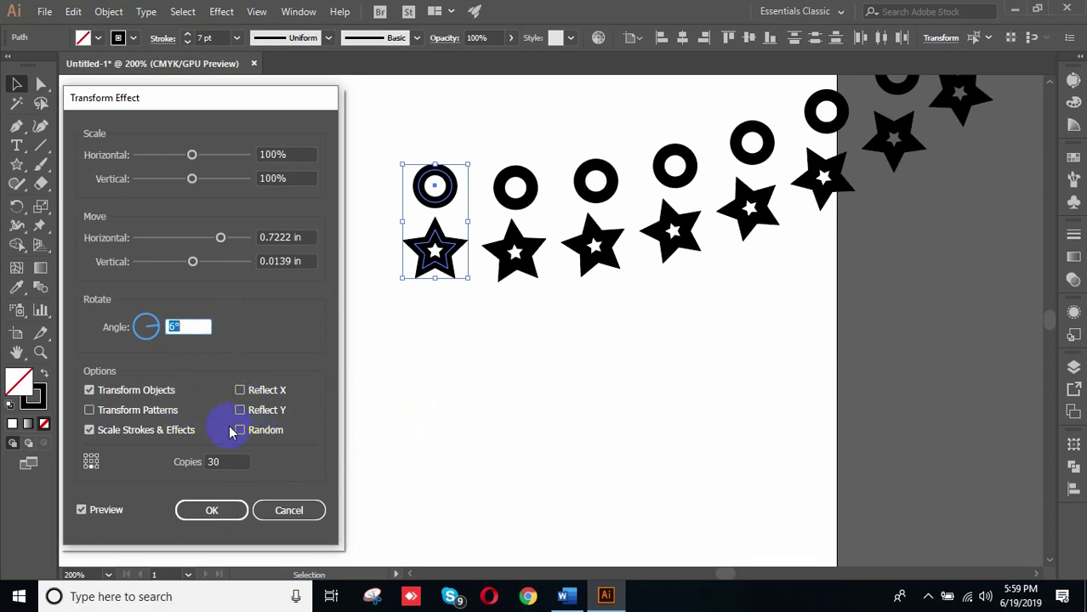
Step: Turn off Scale Strokes & Effects, preview Reflect X, Reflect Y and Random one at a time, and cancel the Transform effect
click(90, 431)
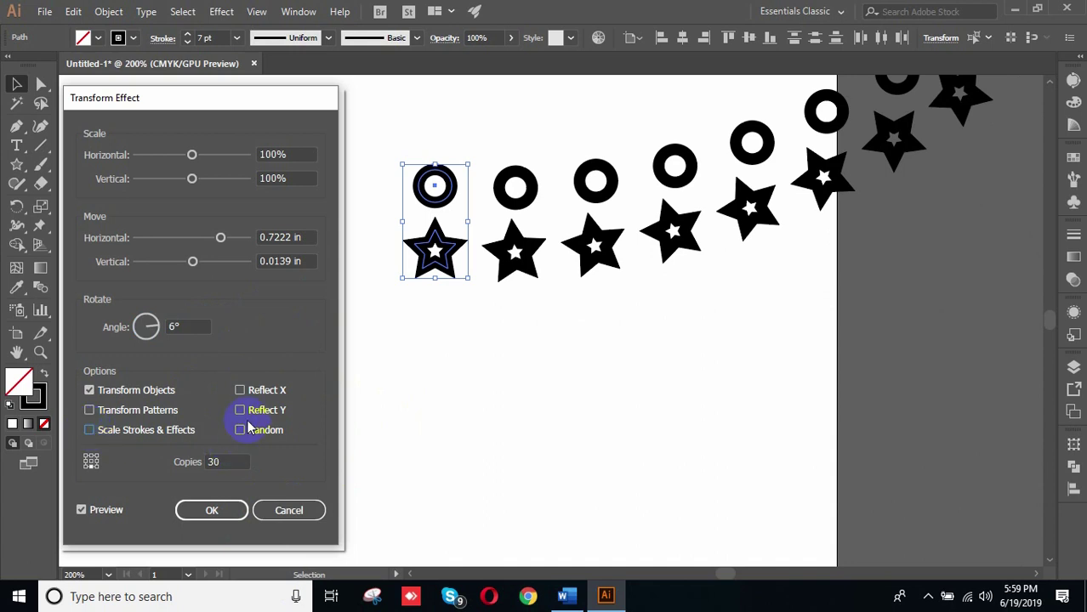
click(242, 390)
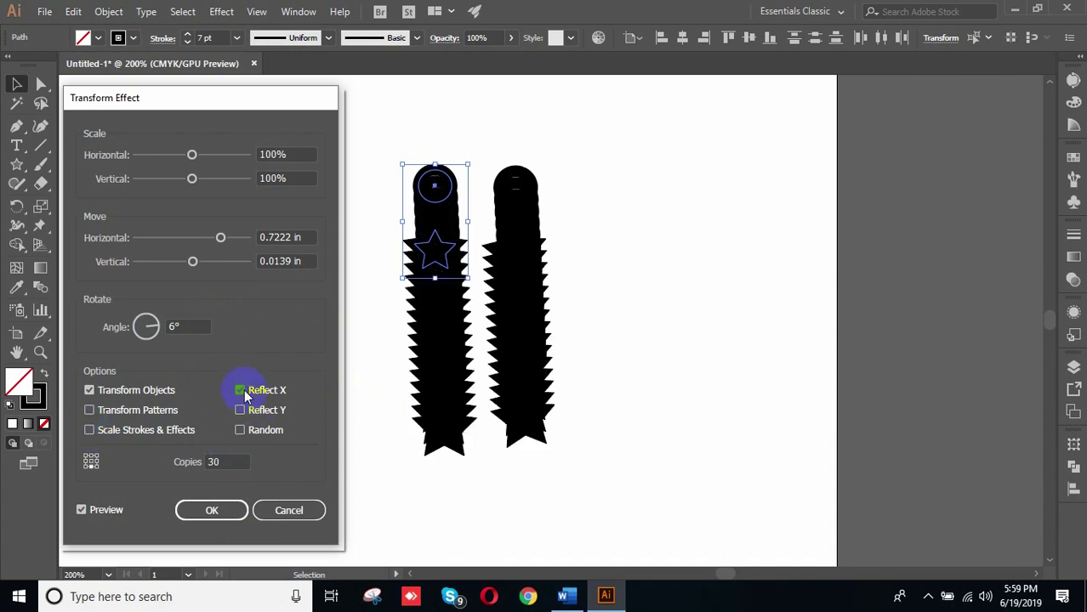
click(244, 390)
click(241, 412)
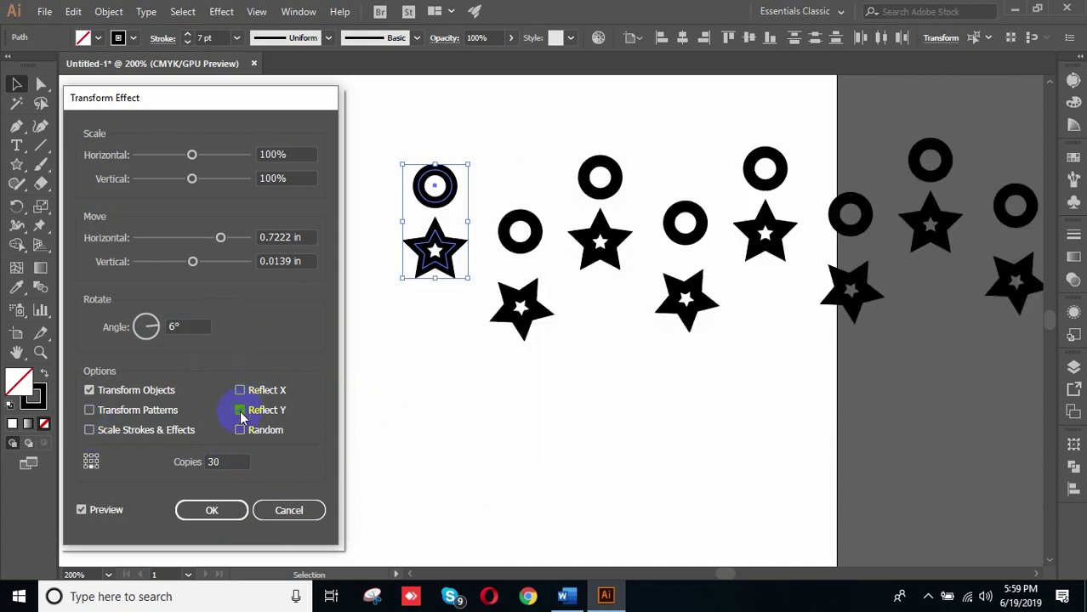
click(241, 411)
click(241, 430)
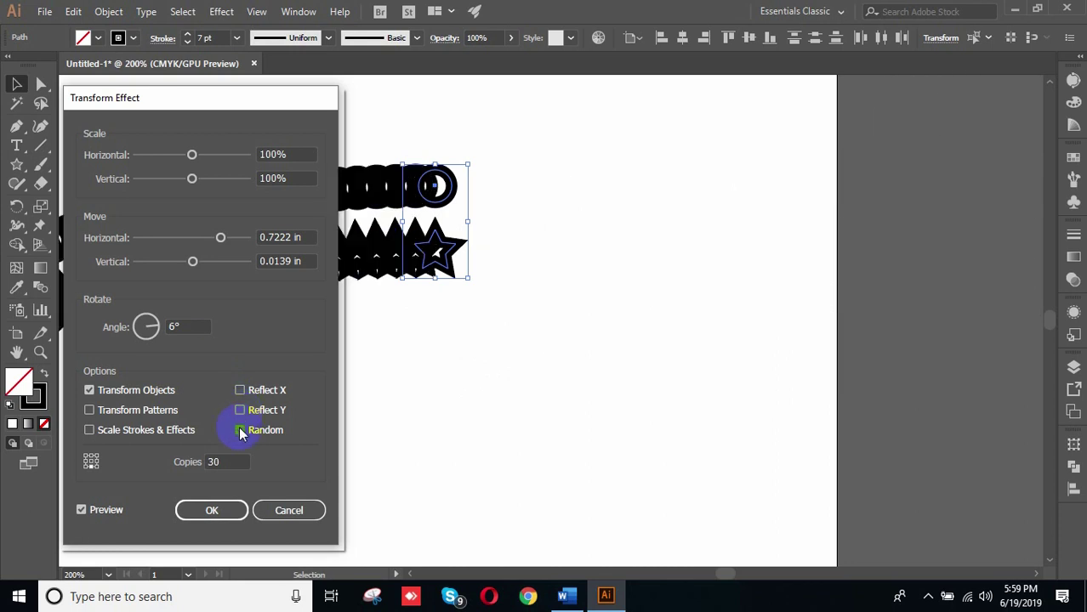
click(241, 431)
click(287, 512)
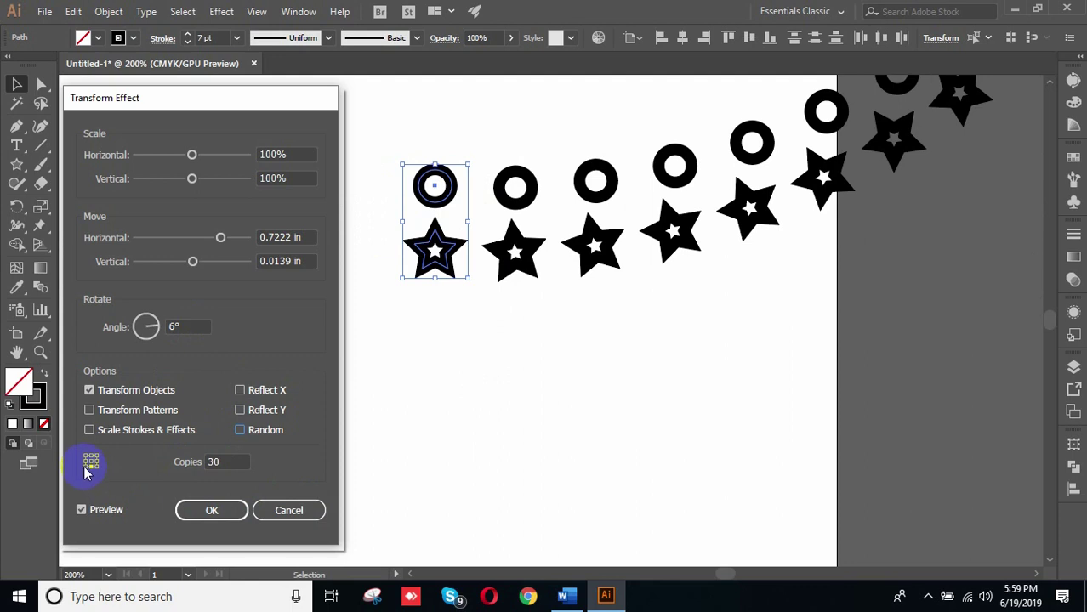
click(288, 510)
Step: Start a new Transform effect on the selected circle and star with 12 copies
scroll(523, 366, down, 2)
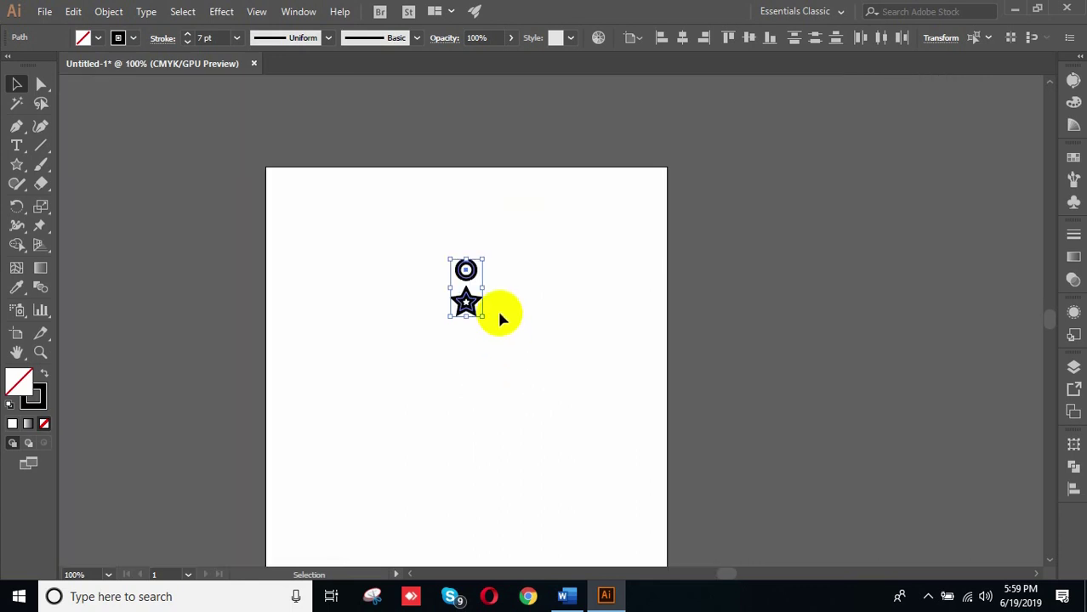
scroll(502, 332, down, 1)
scroll(507, 335, down, 2)
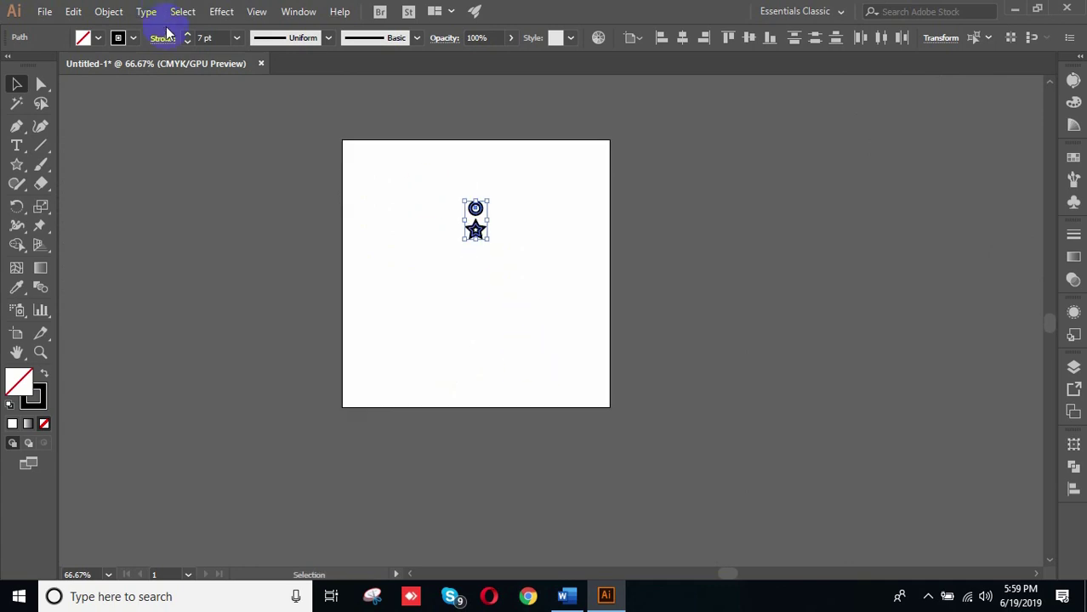
click(222, 11)
mouse_move(279, 140)
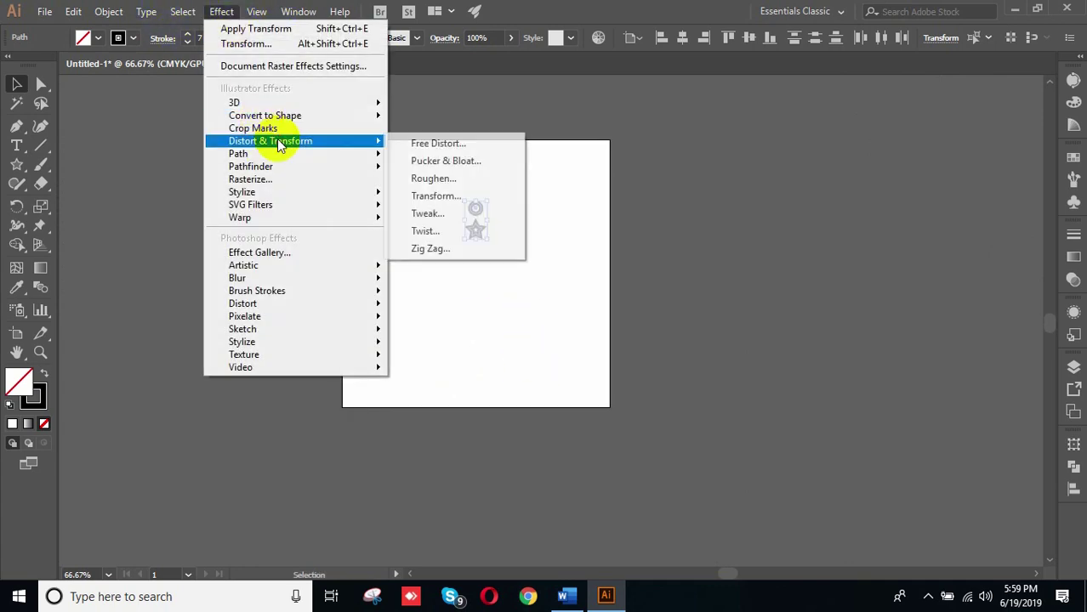
click(436, 196)
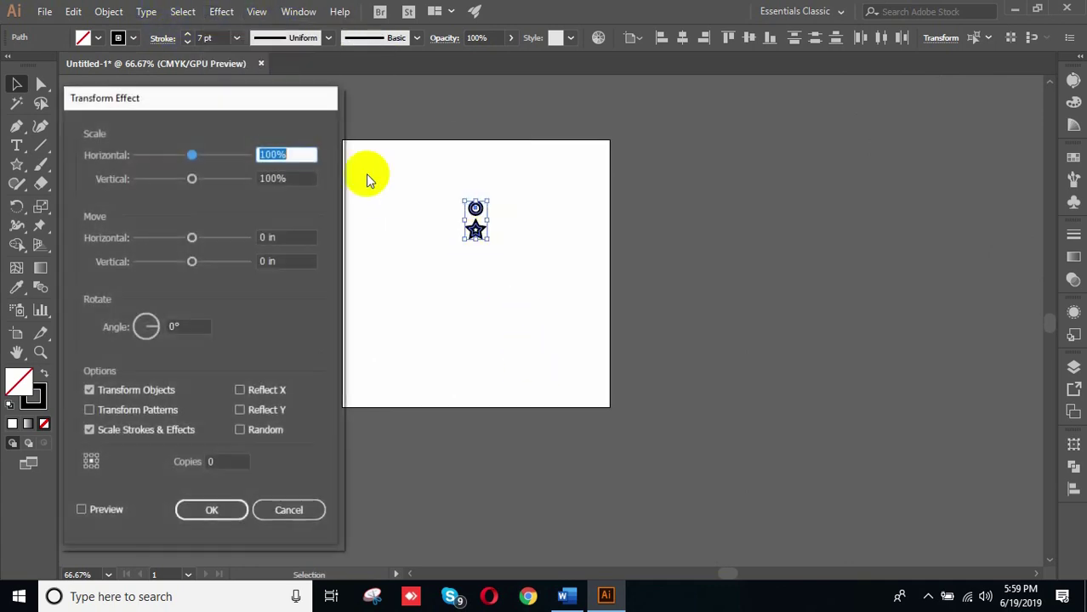
drag(210, 99, 859, 101)
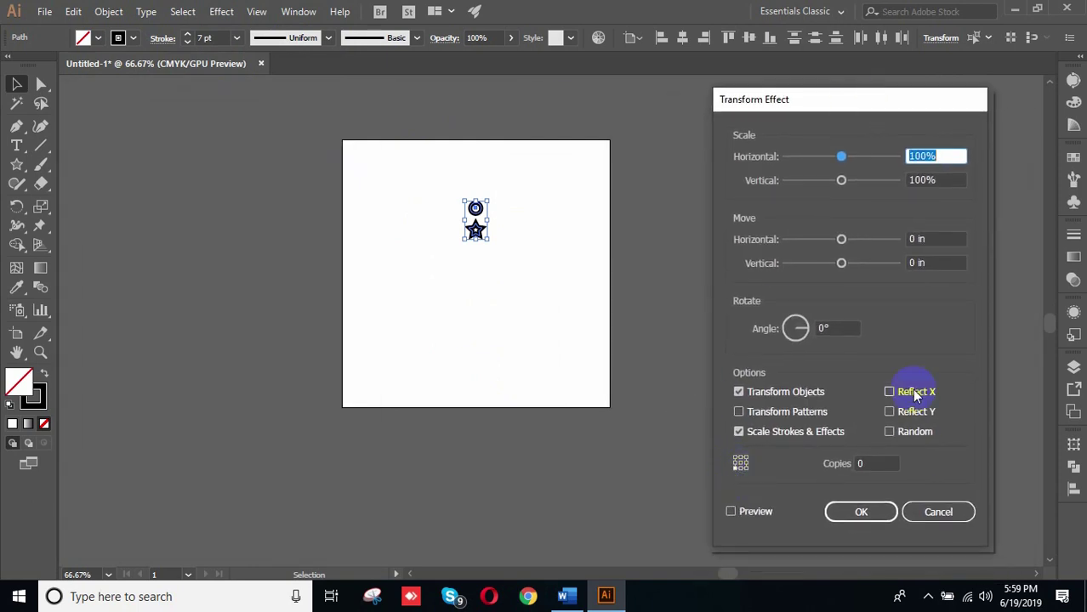
click(850, 328)
click(877, 465)
scroll(878, 467, up, 5)
Step: Set the rotation angle to 9° and the horizontal move to 0.2361 in, and turn on the preview
click(854, 328)
scroll(854, 328, up, 1)
scroll(854, 327, up, 3)
drag(842, 239, 855, 243)
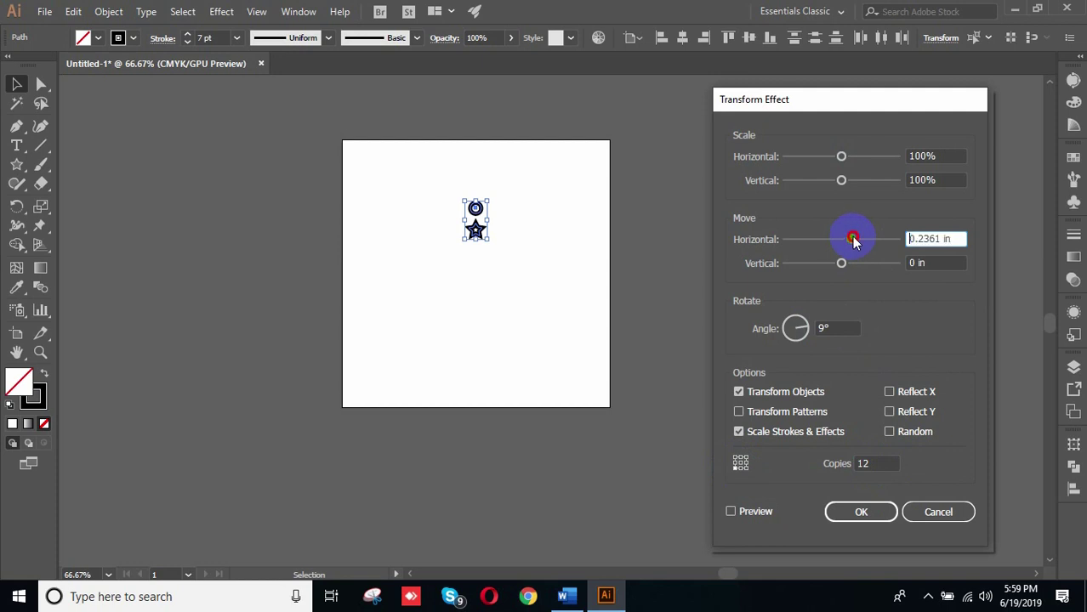
click(732, 512)
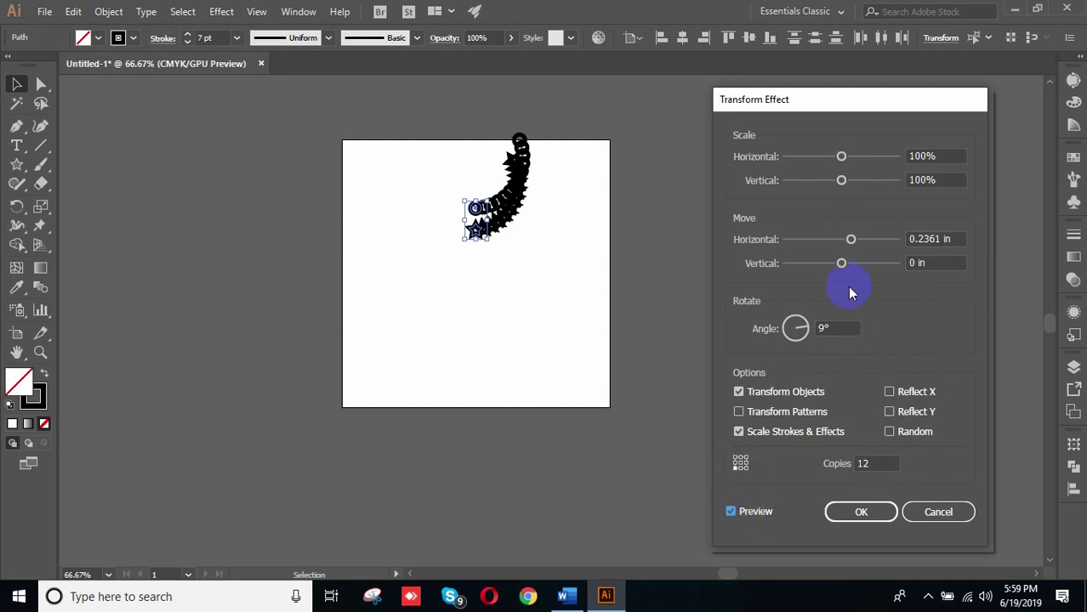
Step: Try larger and negative rotation angles for the 12 copies, ending on -1°
click(838, 325)
scroll(838, 323, up, 12)
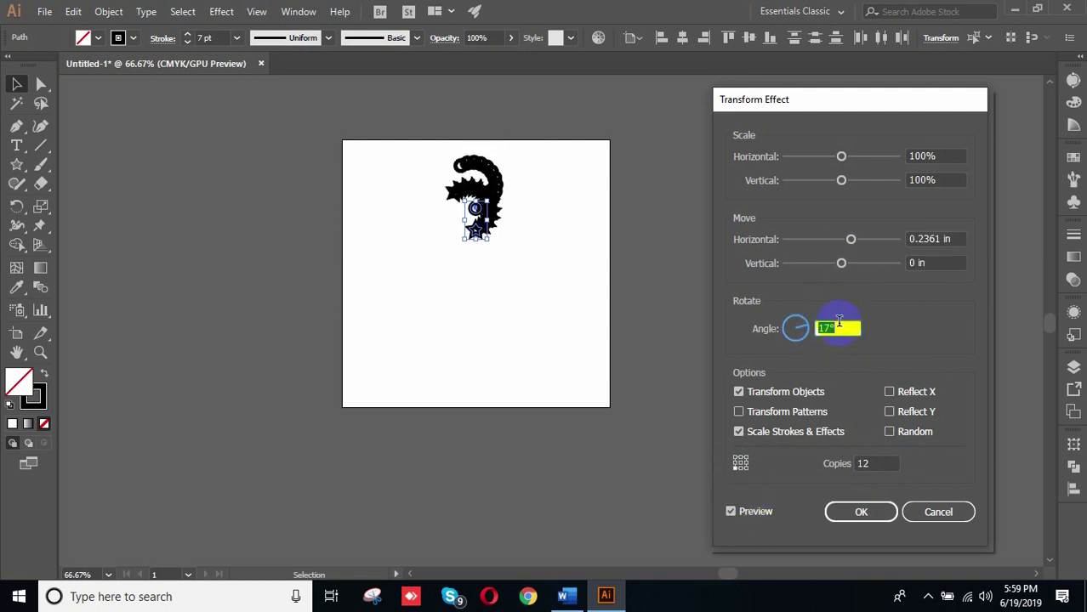
scroll(838, 323, down, 20)
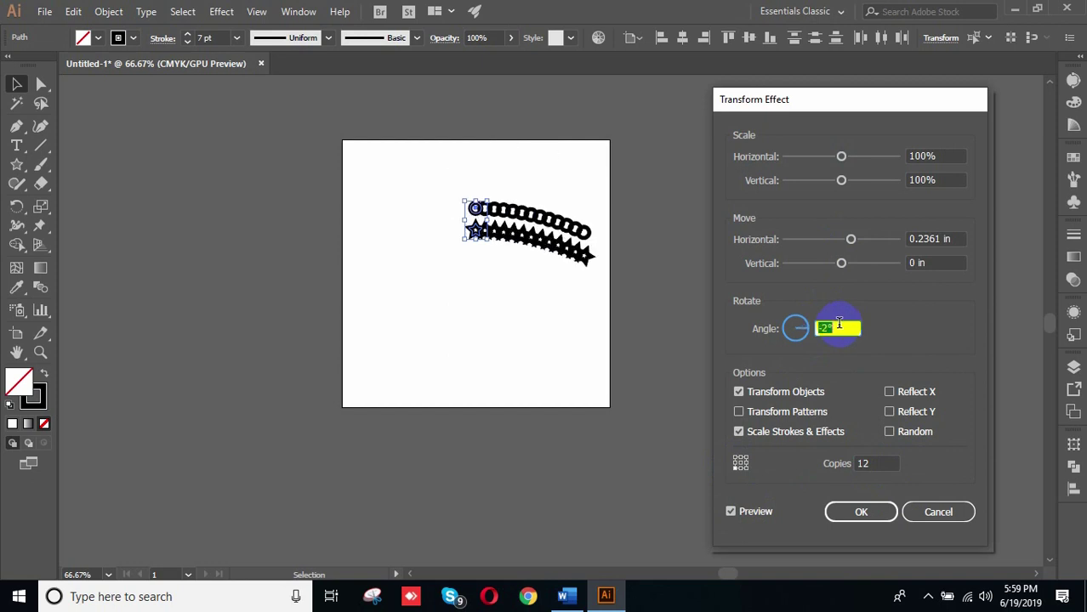
scroll(839, 324, up, 1)
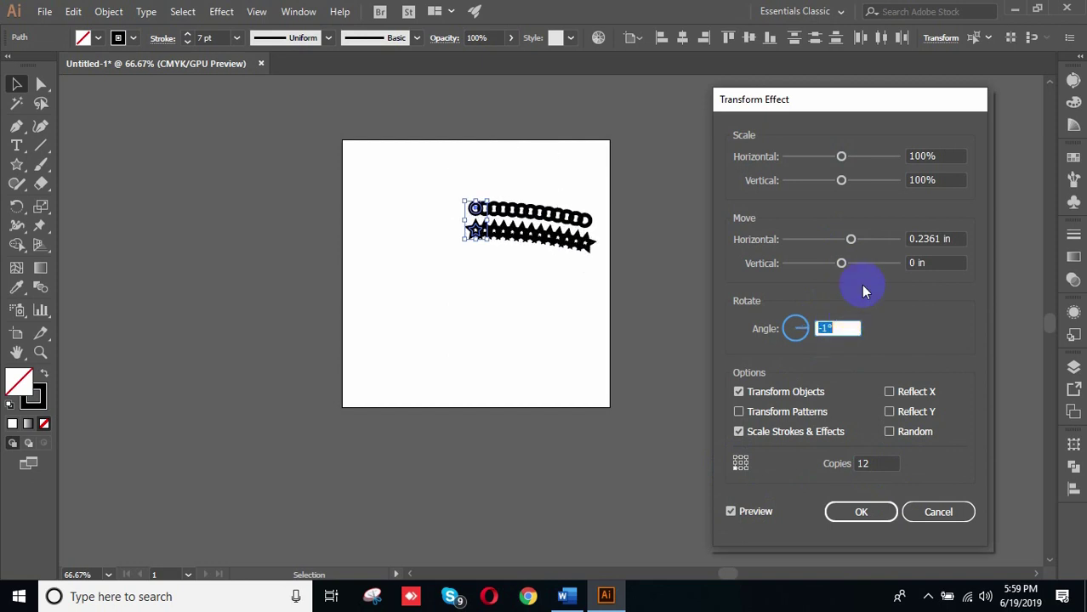
Step: Set the horizontal move to 0.6806 in, try small vertical moves, and reset the vertical move to 0 in
drag(852, 240, 870, 239)
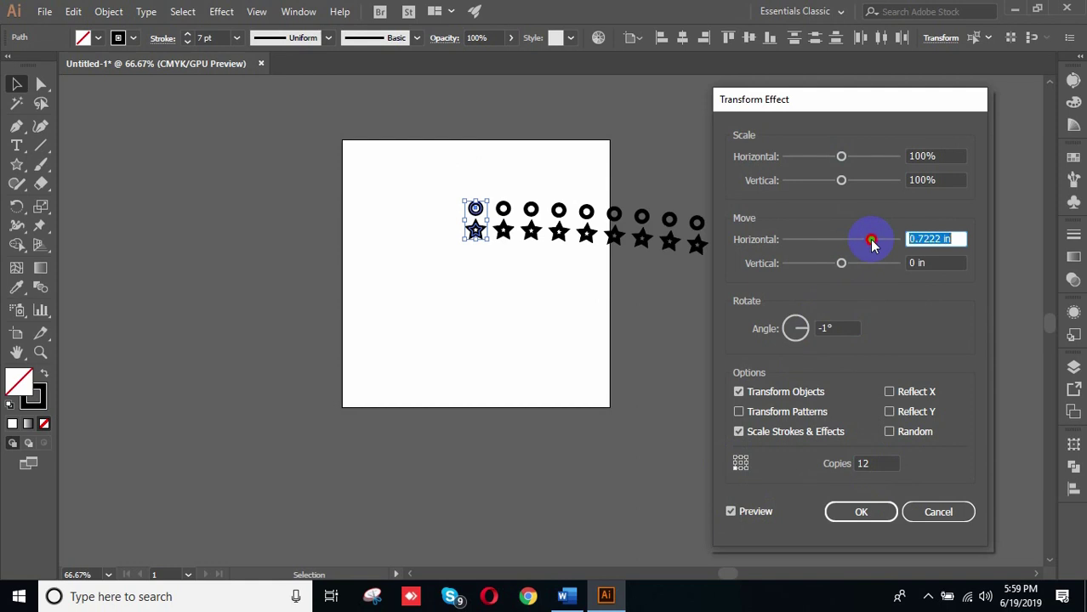
drag(848, 107, 892, 113)
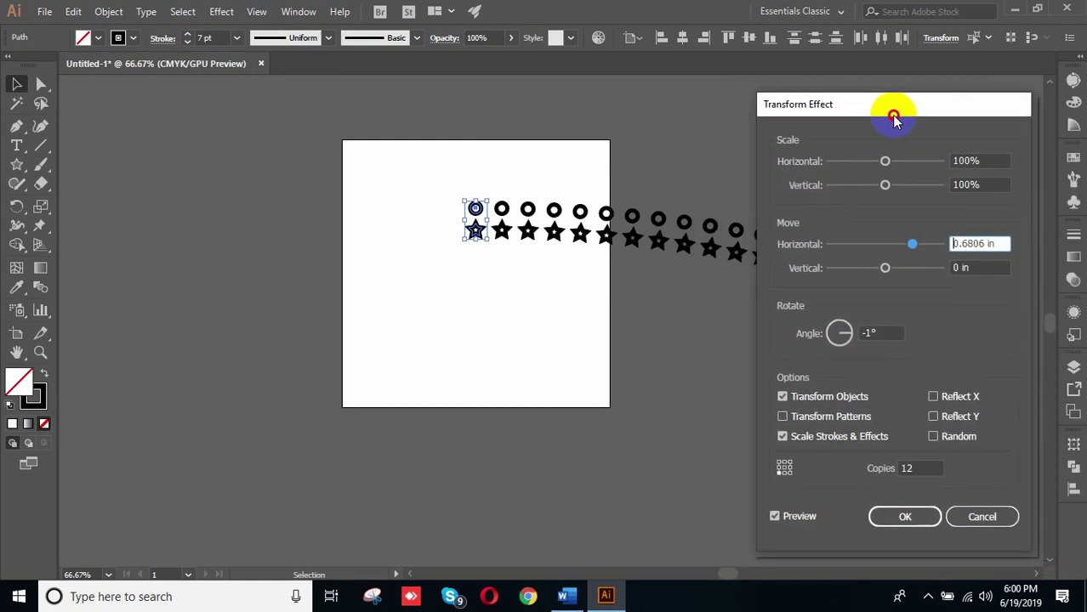
mouse_move(885, 268)
mouse_down()
mouse_move(898, 267)
mouse_move(881, 270)
mouse_up()
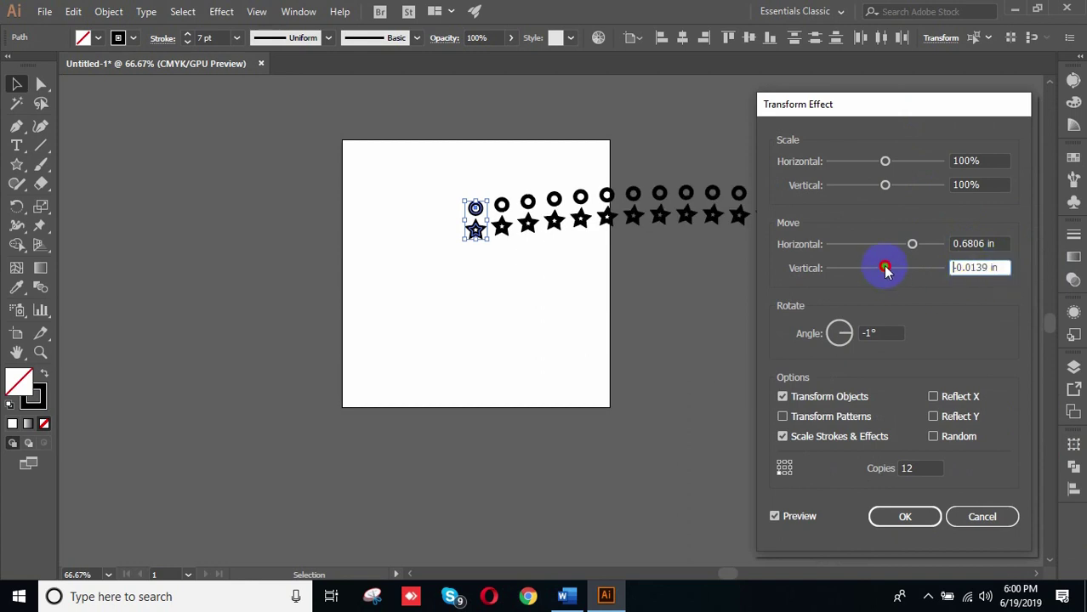
drag(889, 266, 889, 267)
drag(1007, 270, 878, 269)
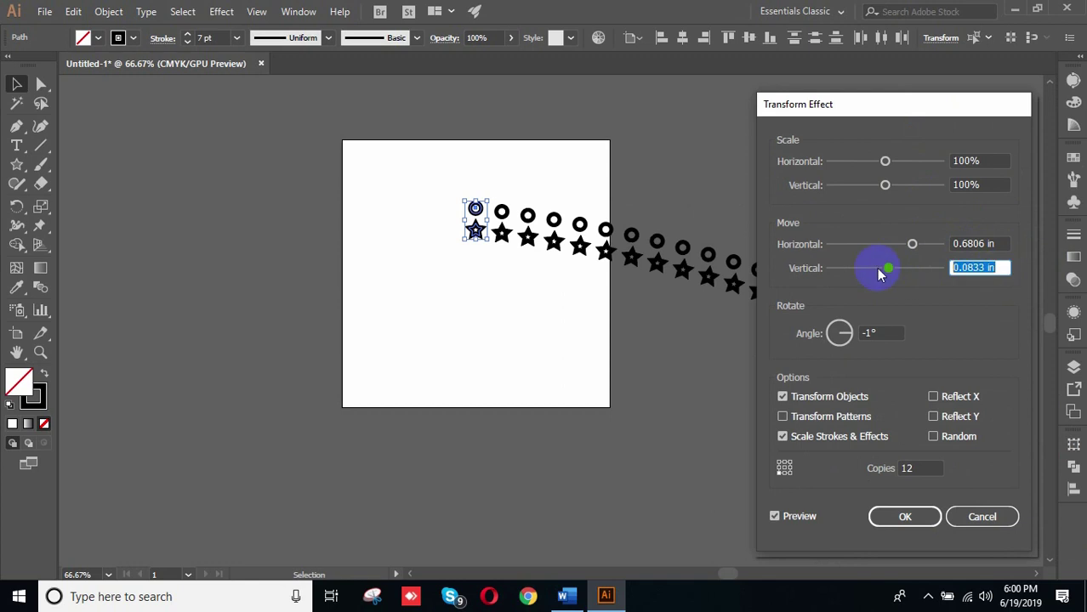
text(0)
Step: Try increasingly negative rotation angles to curl the 12 copies into a ring, ending on -27°
click(875, 331)
key(Up)
key(Up)
key(Up)
key(Up)
key(Down)
key(Down)
key(Down)
key(Up)
key(Up)
key(Up)
key(Up)
key(Up)
key(Up)
key(Up)
key(Up)
key(Up)
key(Up)
key(Up)
key(Up)
key(Up)
key(Up)
key(Up)
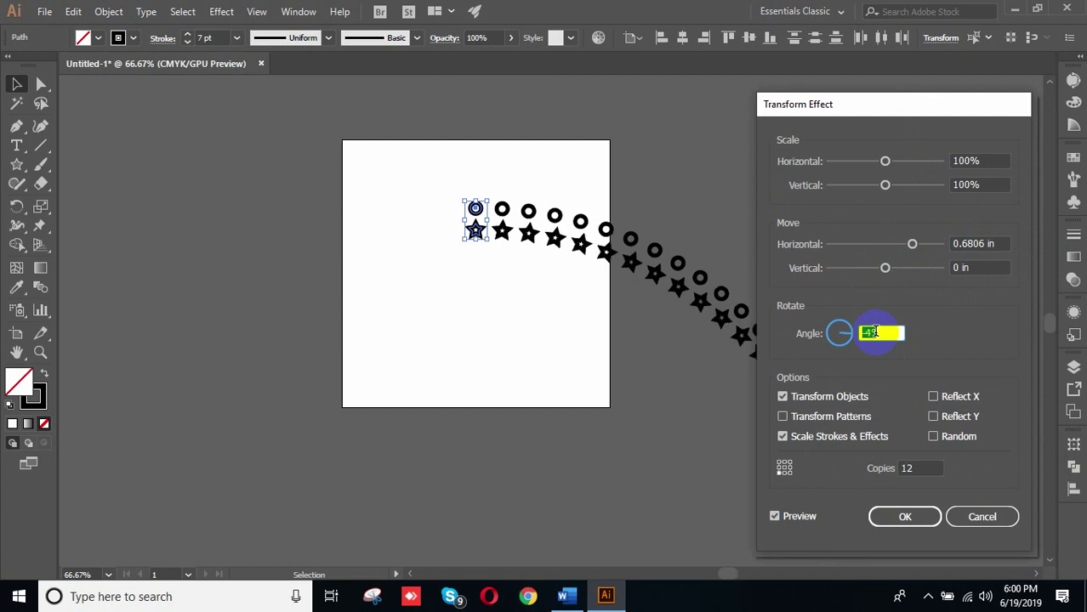
key(Up)
key(Up)
key(Up)
key(Up)
key(Up)
key(Up)
key(Up)
key(Up)
key(Up)
key(Up)
key(Up)
key(Up)
key(Up)
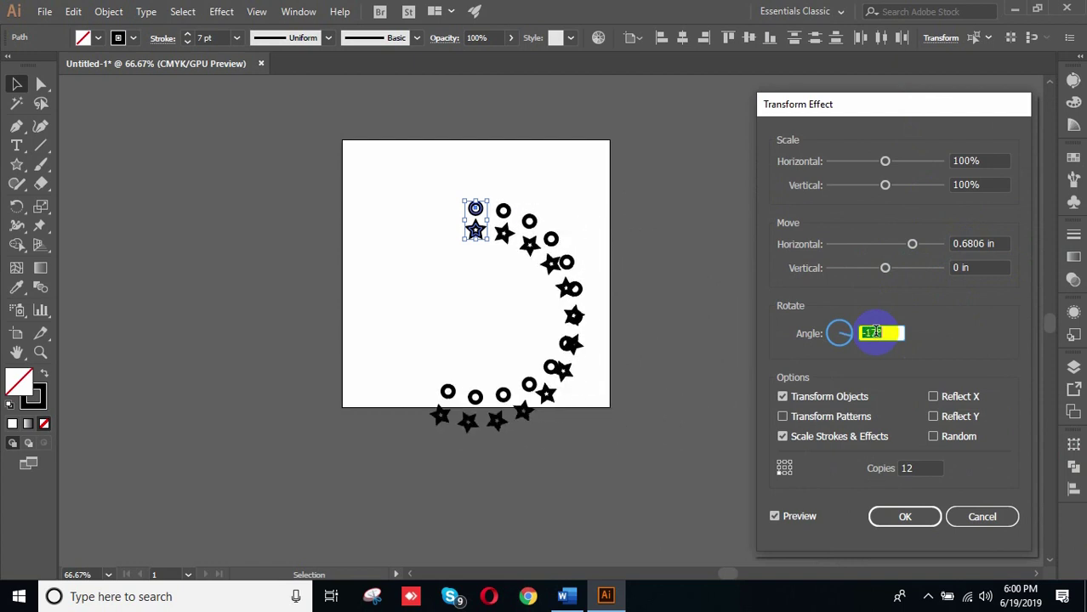
key(Down)
key(Down)
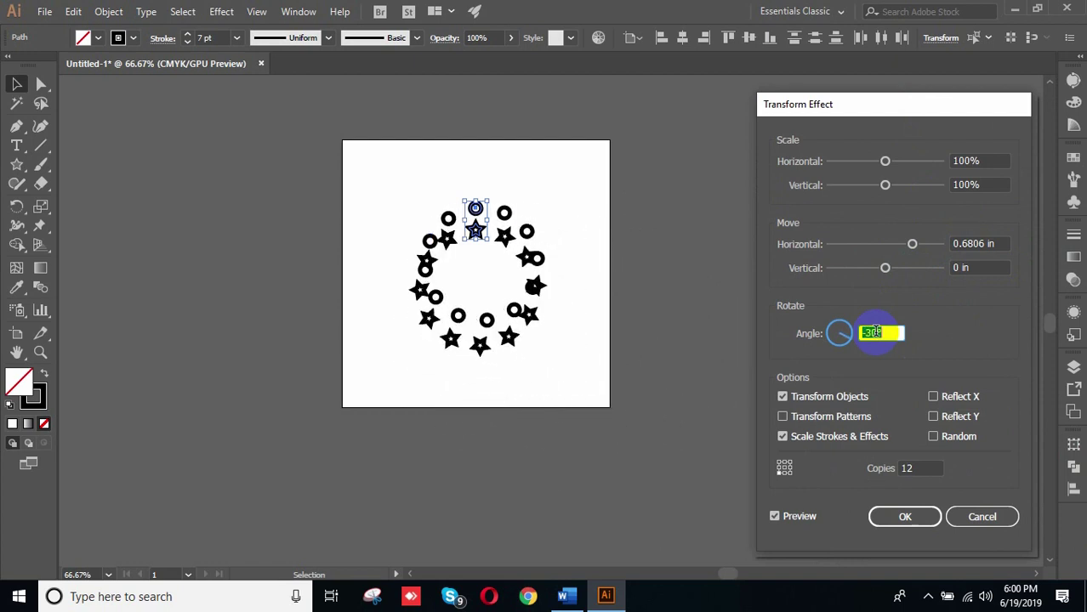
key(Up)
key(Up)
key(Down)
key(Up)
key(Down)
key(Up)
key(Up)
key(Up)
key(Down)
key(Up)
key(Up)
key(Up)
key(Up)
key(Up)
key(Up)
key(Down)
key(Down)
key(Down)
key(Down)
key(Down)
key(Down)
key(Up)
key(Up)
key(Up)
key(Down)
Step: Preview different numbers of copies down to 2, and cancel the Transform effect
click(916, 469)
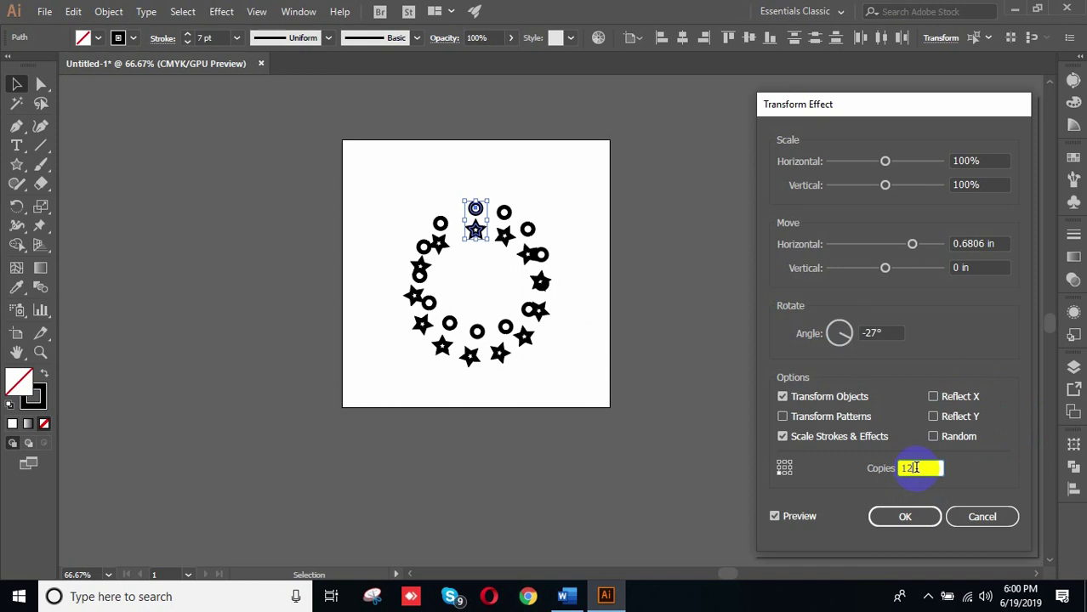
key(Up)
key(Up)
key(Up)
key(Up)
key(Down)
key(Down)
key(Down)
key(Down)
key(Down)
key(Down)
key(Down)
key(Down)
key(Down)
key(Down)
key(Down)
key(Down)
key(Down)
key(Down)
key(Down)
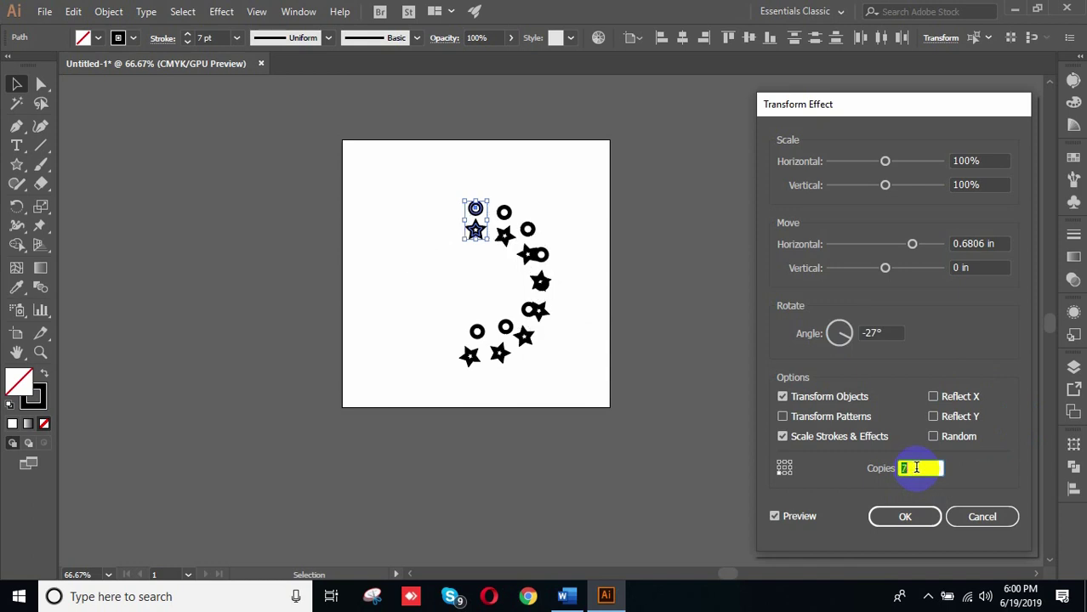
key(Up)
key(Up)
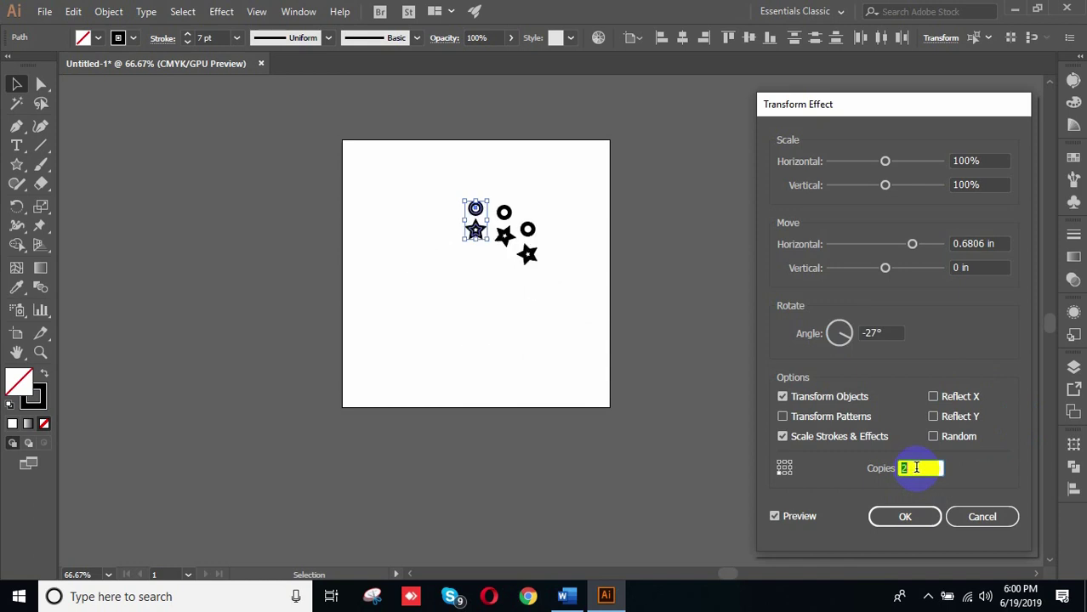
click(982, 517)
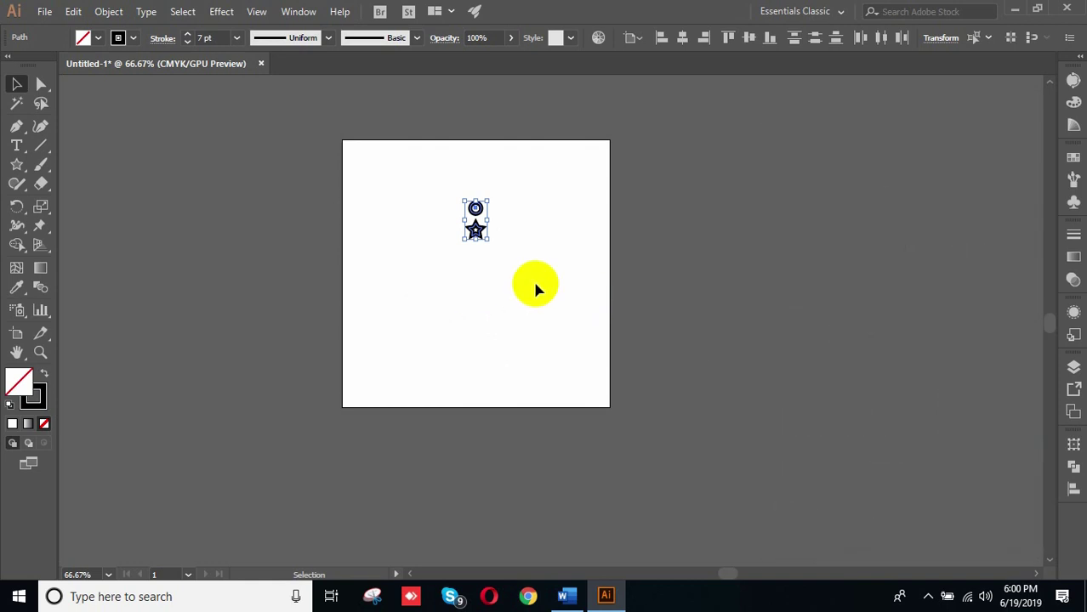
Step: Delete the circle above the star and leave nothing selected
click(450, 216)
scroll(496, 242, up, 3)
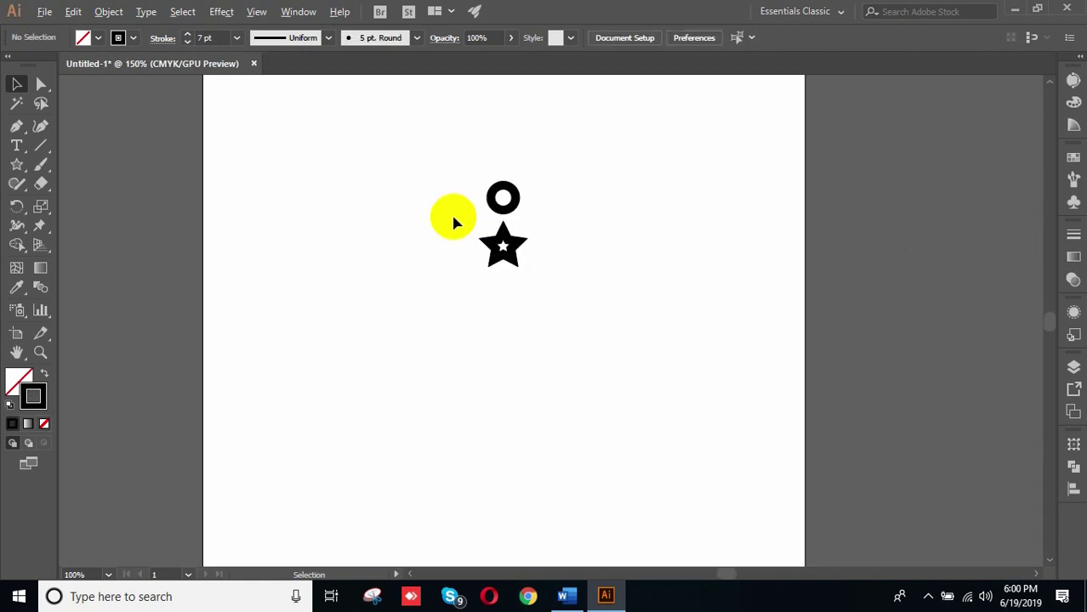
drag(489, 168, 578, 212)
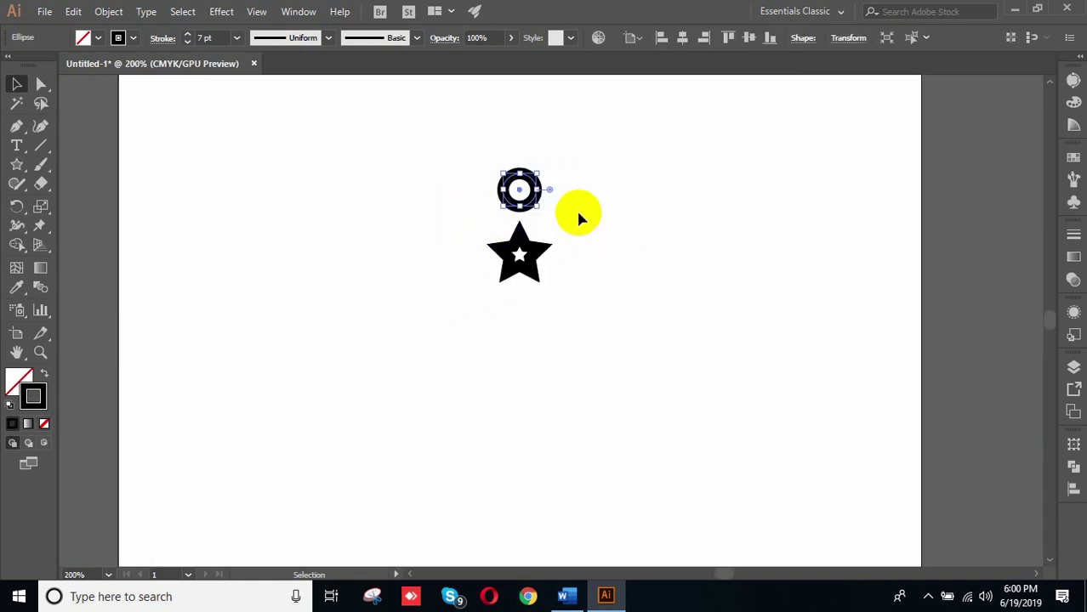
key(Delete)
key(equal)
click(16, 84)
click(320, 175)
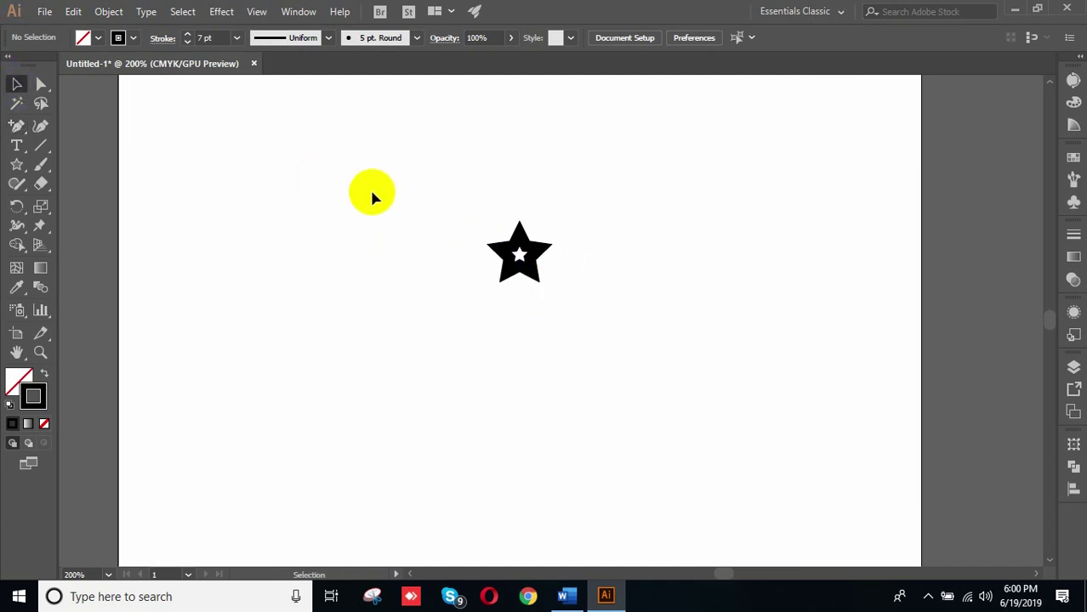
Step: Set the star's stroke weight to 1 pt and reselect the star
click(499, 279)
click(204, 37)
text(1)
key(Return)
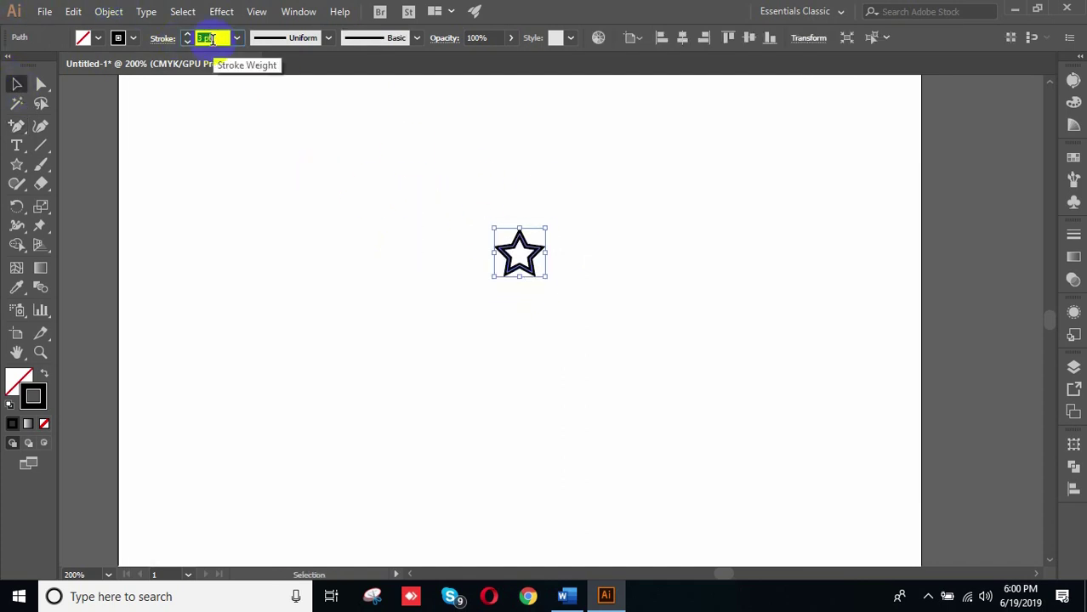
click(444, 391)
click(529, 273)
scroll(502, 282, down, 2)
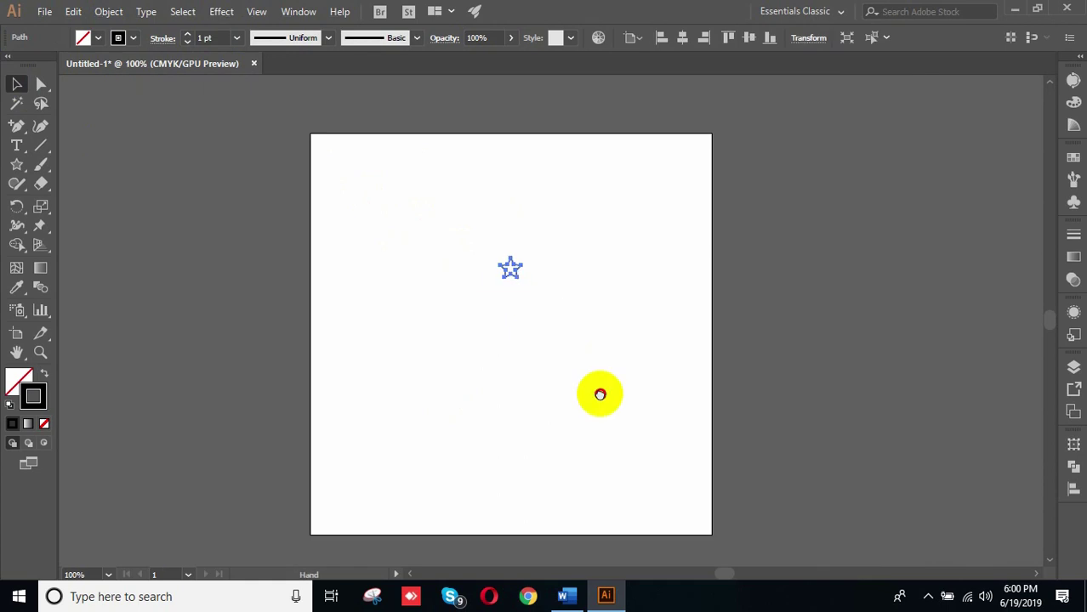
drag(599, 391, 581, 291)
click(436, 134)
drag(435, 133, 540, 226)
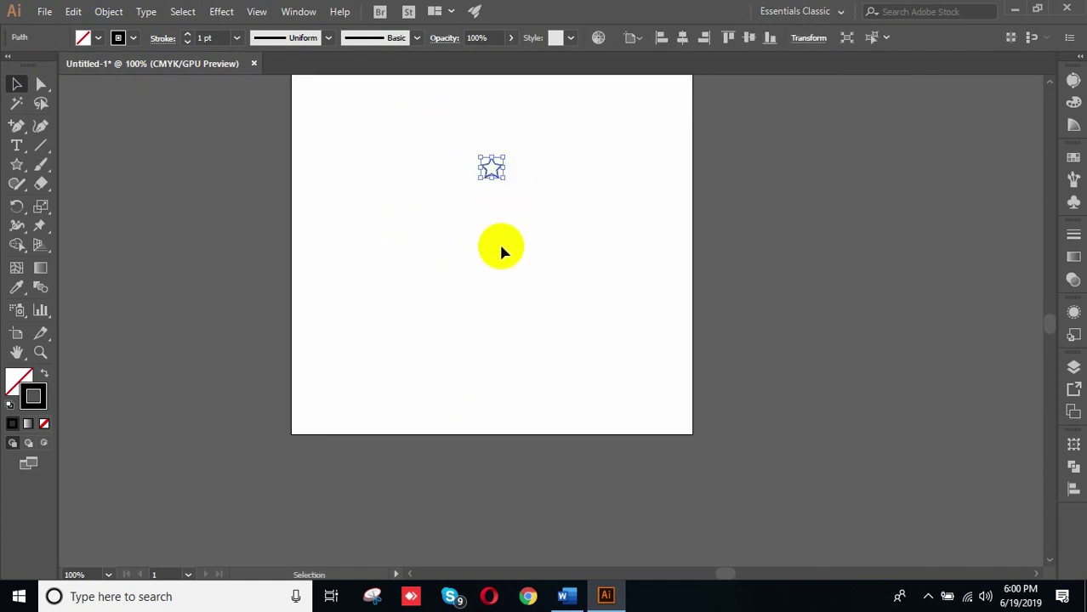
Step: Start a Transform effect on the star with a vertical move of 0.2222 in and a 4° rotation, and turn on the preview
click(222, 11)
mouse_move(272, 140)
click(436, 196)
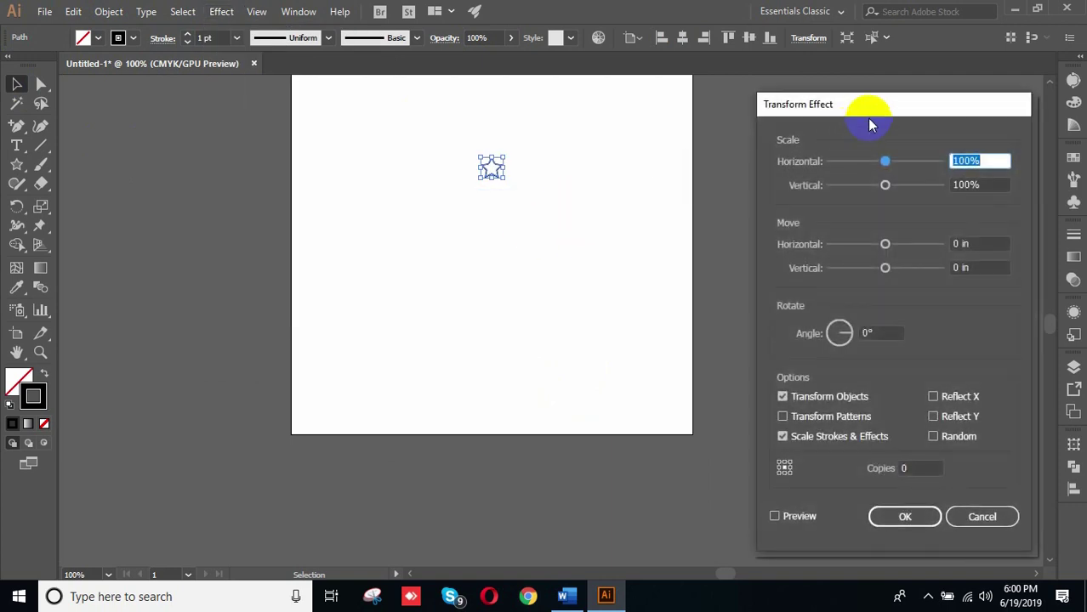
drag(862, 262, 873, 263)
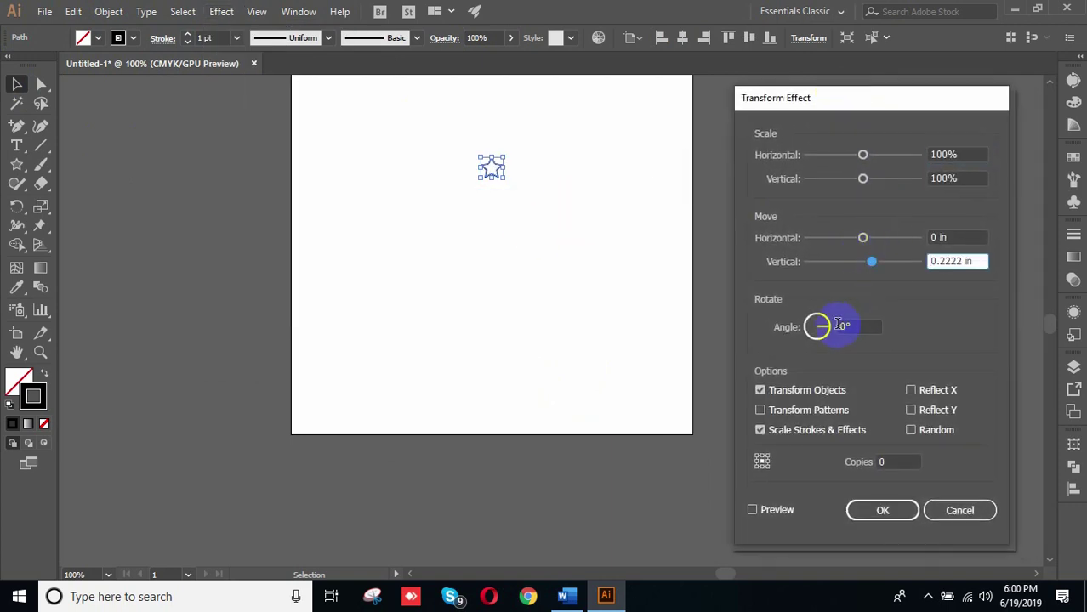
click(874, 327)
key(Up)
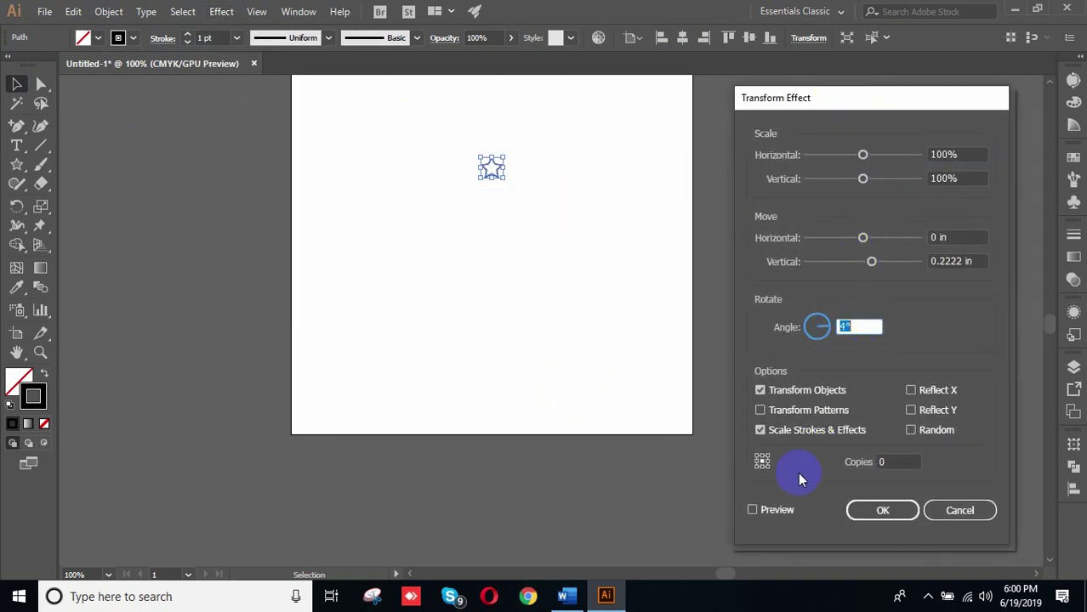
click(752, 511)
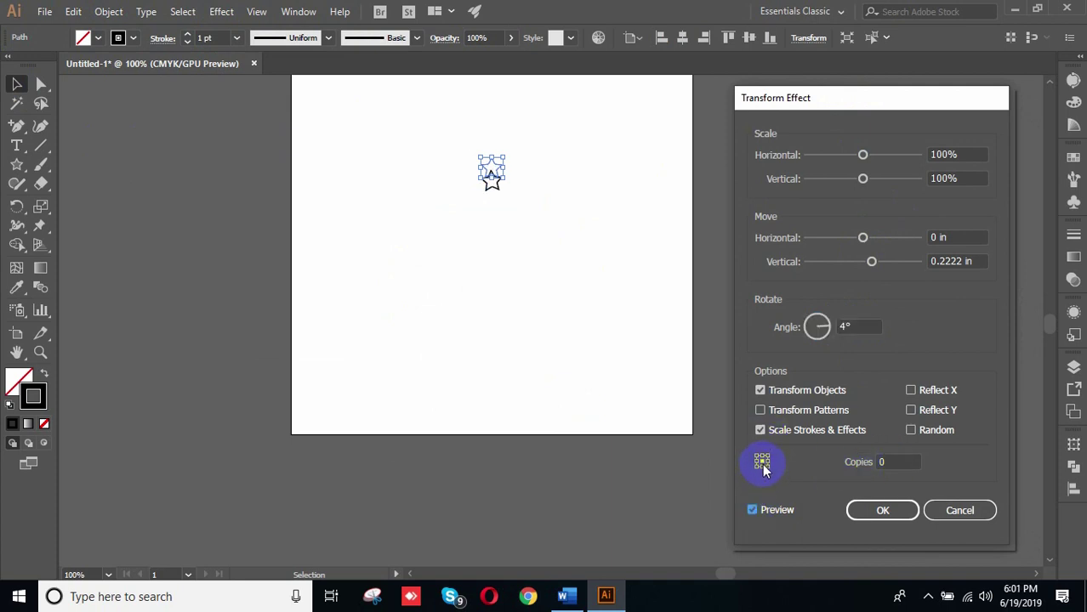
Step: Set the number of copies to 89 and apply the Transform effect to form a ring of stars
click(907, 458)
key(Up)
key(Up)
key(Up)
key(Up)
key(Up)
key(Up)
key(Up)
key(Up)
key(Up)
key(Up)
key(Up)
key(Up)
key(Up)
key(Up)
key(Up)
key(Up)
key(Up)
key(Up)
key(Up)
key(Up)
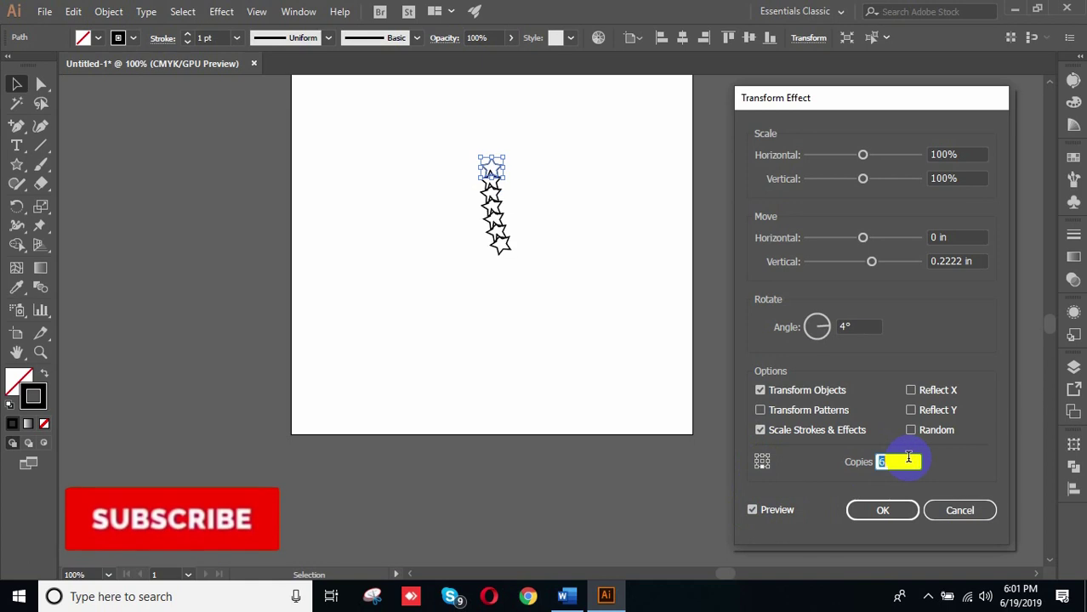
key(Up)
key(Up)
key(Up)
key(Up)
key(Up)
key(Up)
key(Up)
key(Up)
key(Up)
key(Up)
key(Up)
key(Up)
key(Up)
key(Up)
key(Up)
key(Up)
key(Up)
key(Up)
key(Up)
key(Up)
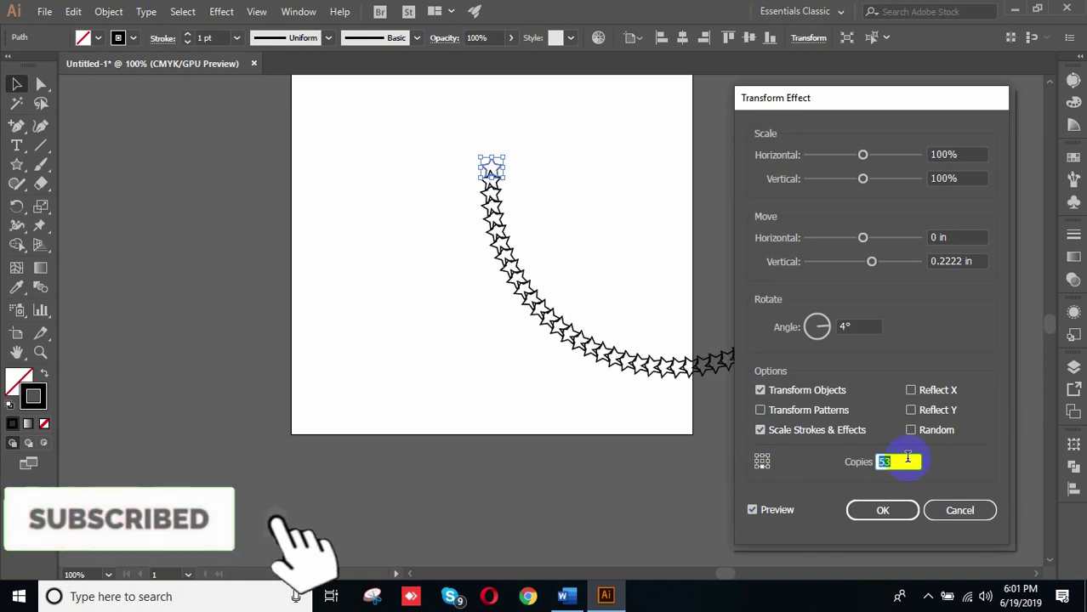
key(Up)
key(Up)
key(Up)
key(Up)
key(Up)
key(Up)
key(Up)
key(Up)
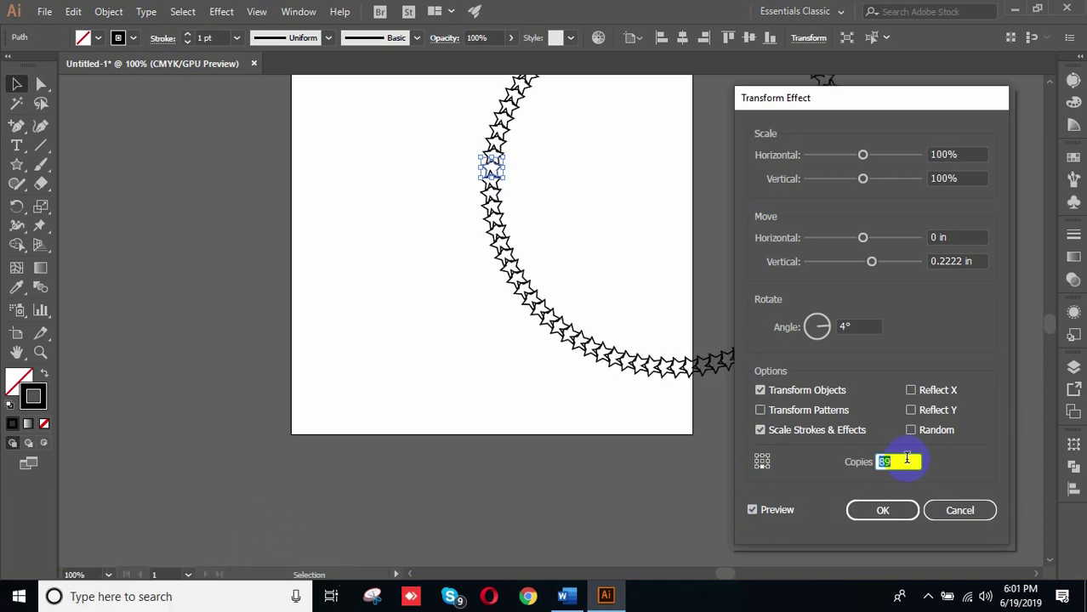
key(Up)
click(882, 513)
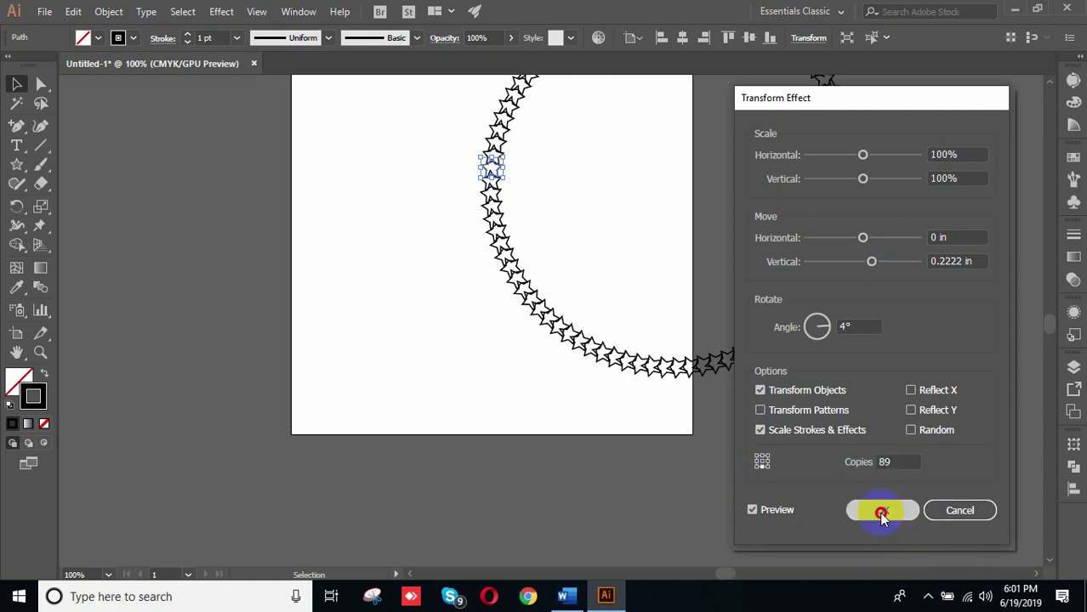
Step: Bring the whole star ring into view and isolate the selected star path
key(space)
drag(832, 173, 549, 369)
drag(577, 254, 644, 222)
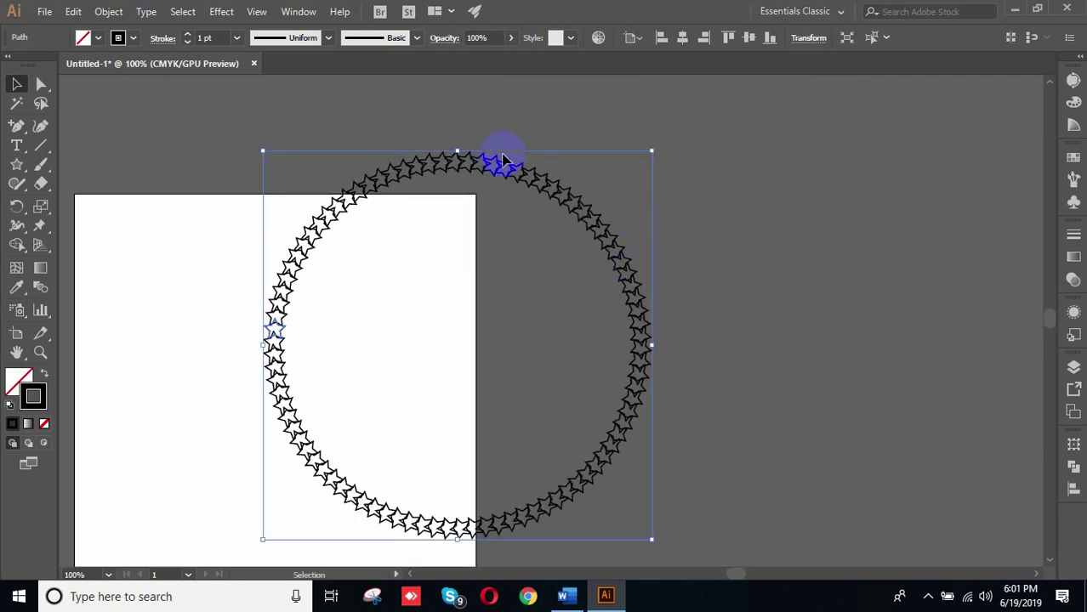
right_click(504, 160)
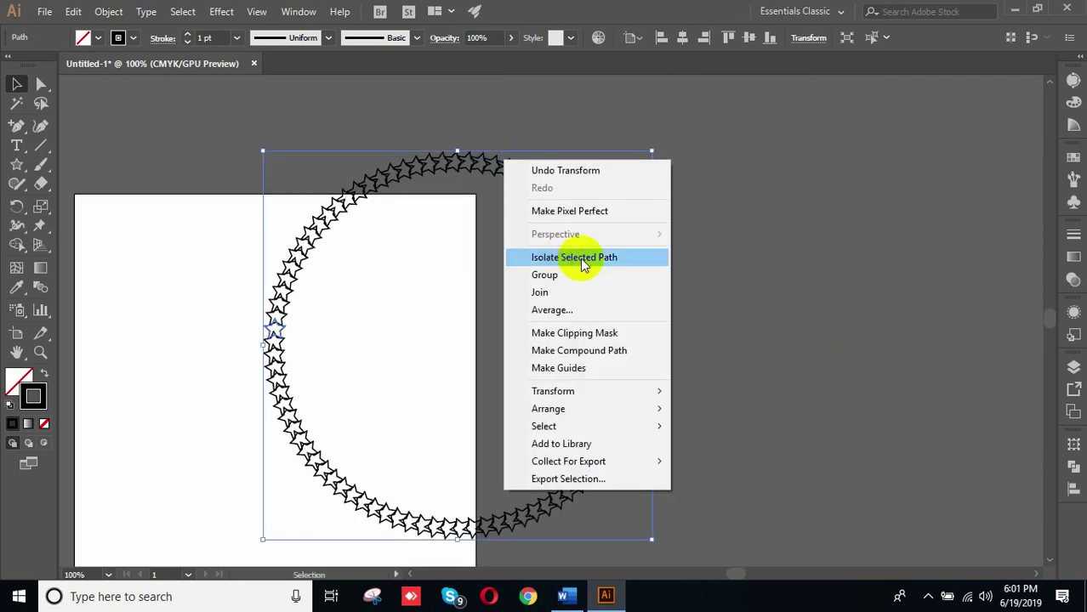
click(583, 258)
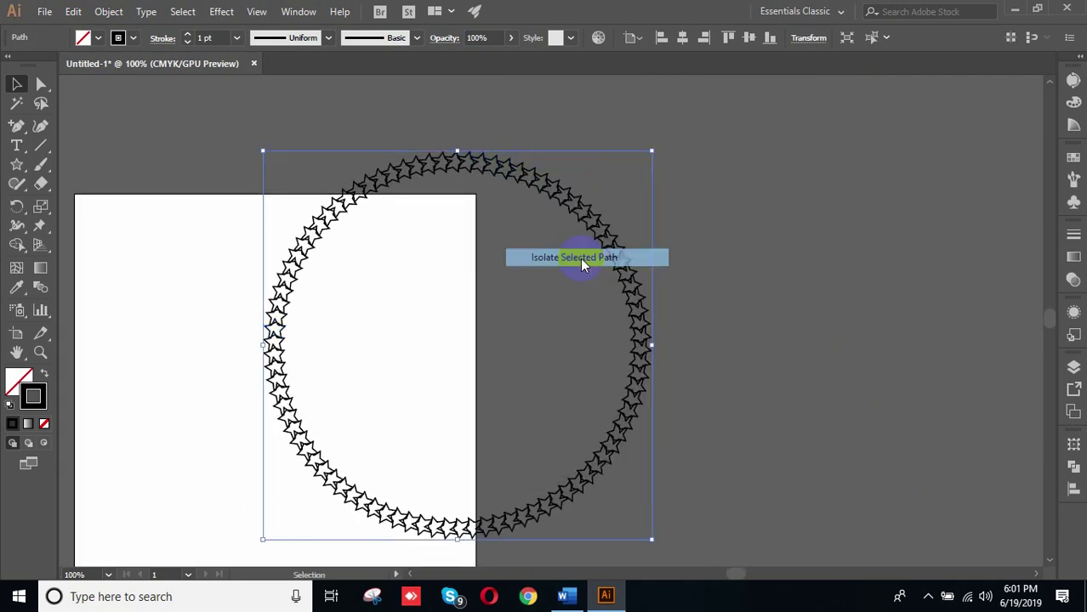
Step: Draw a tiny circle just inside the ring near its top with the Ellipse tool, and exit isolation mode
right_click(19, 166)
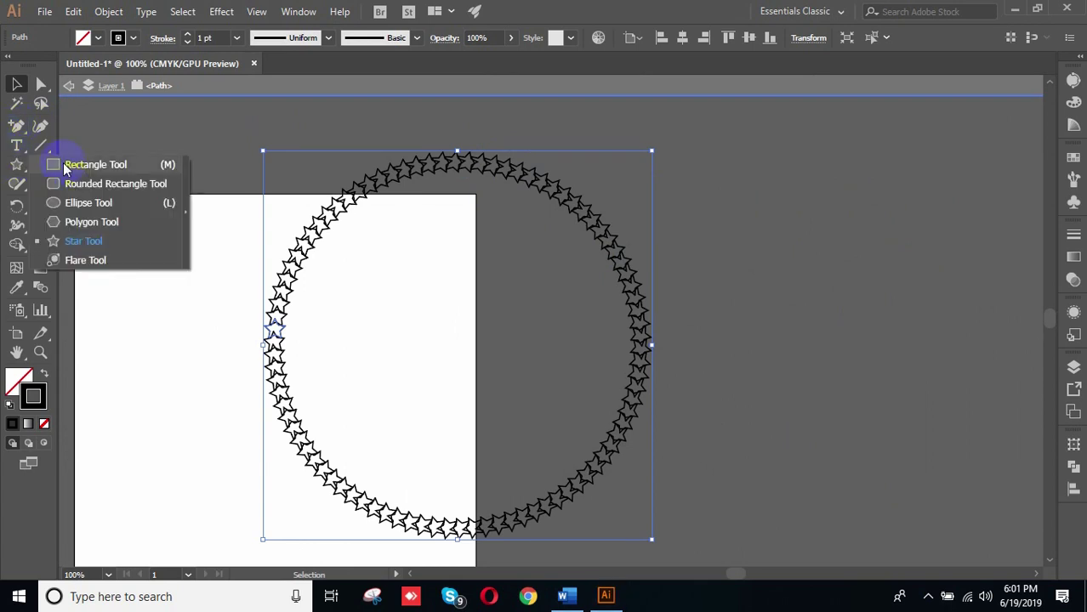
click(80, 205)
scroll(446, 184, up, 2)
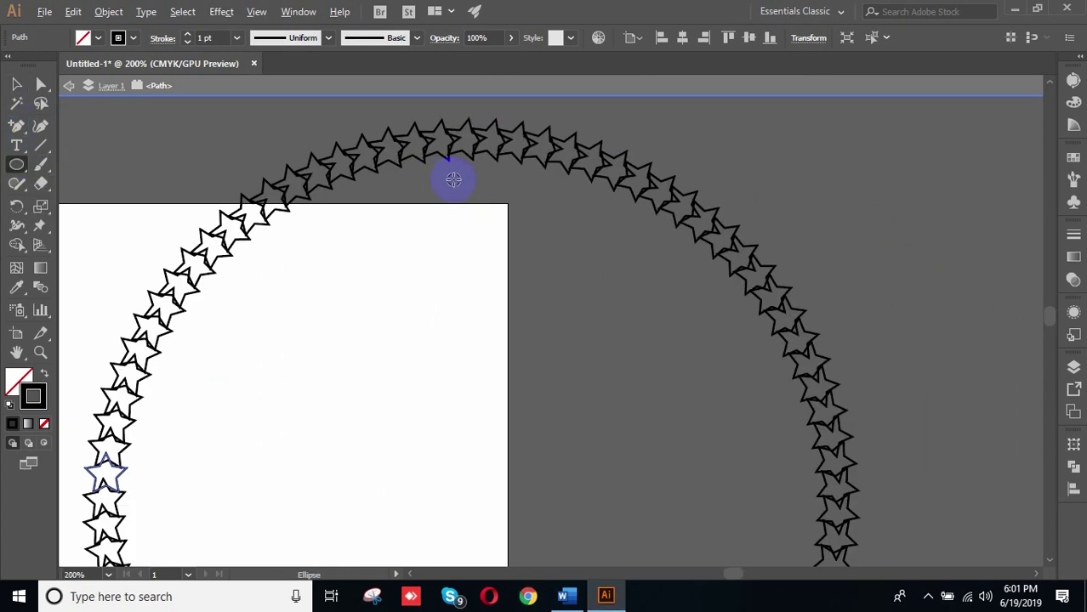
scroll(451, 181, up, 3)
scroll(478, 230, up, 2)
mouse_move(500, 397)
mouse_down()
mouse_move(601, 282)
mouse_move(598, 270)
mouse_up()
drag(458, 437, 459, 252)
scroll(497, 235, down, 2)
drag(441, 256, 462, 278)
scroll(484, 270, down, 6)
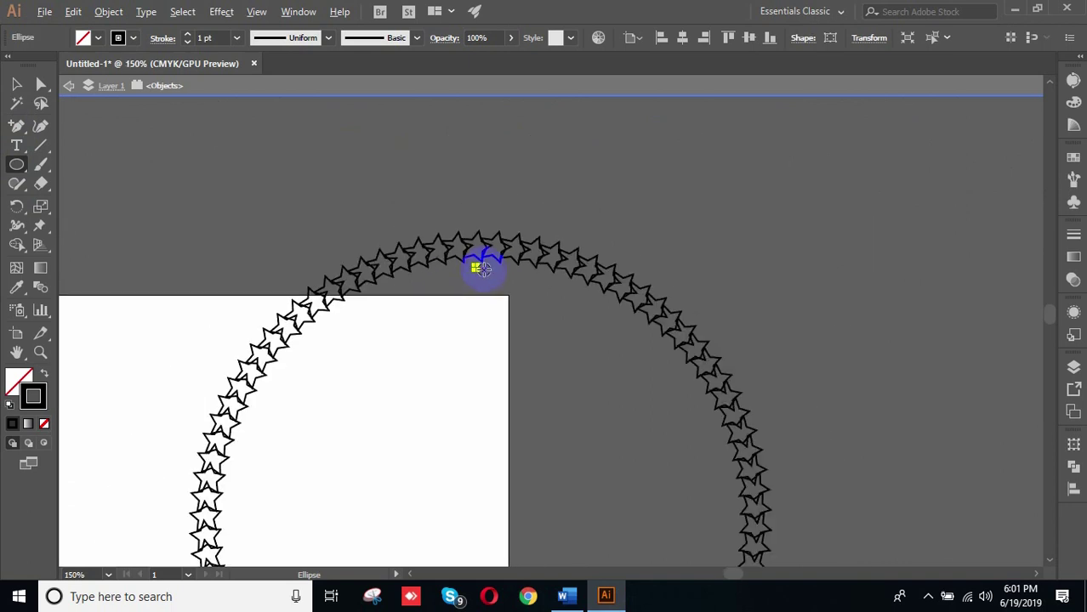
drag(532, 332, 539, 279)
scroll(502, 224, up, 2)
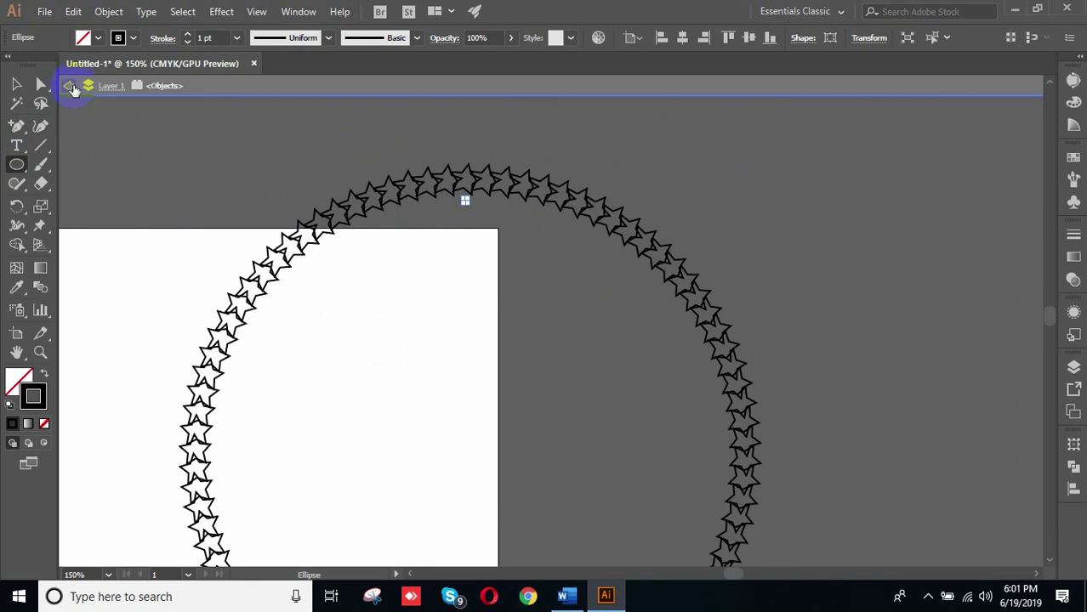
click(74, 88)
click(73, 89)
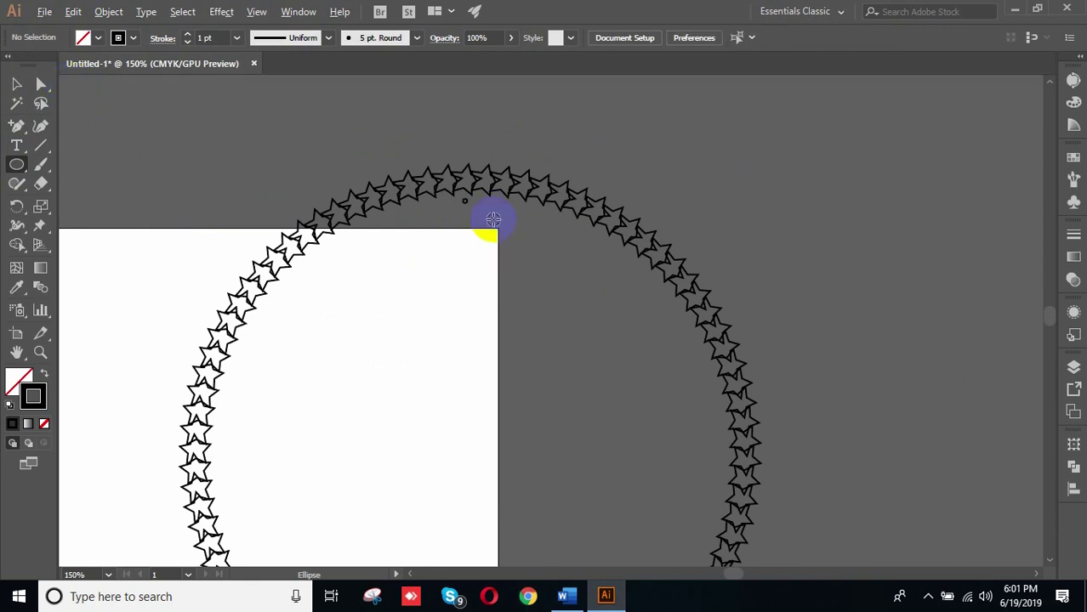
Step: Check by selecting parts of the star ring whether the tiny circle belongs to it
scroll(485, 223, down, 1)
click(15, 85)
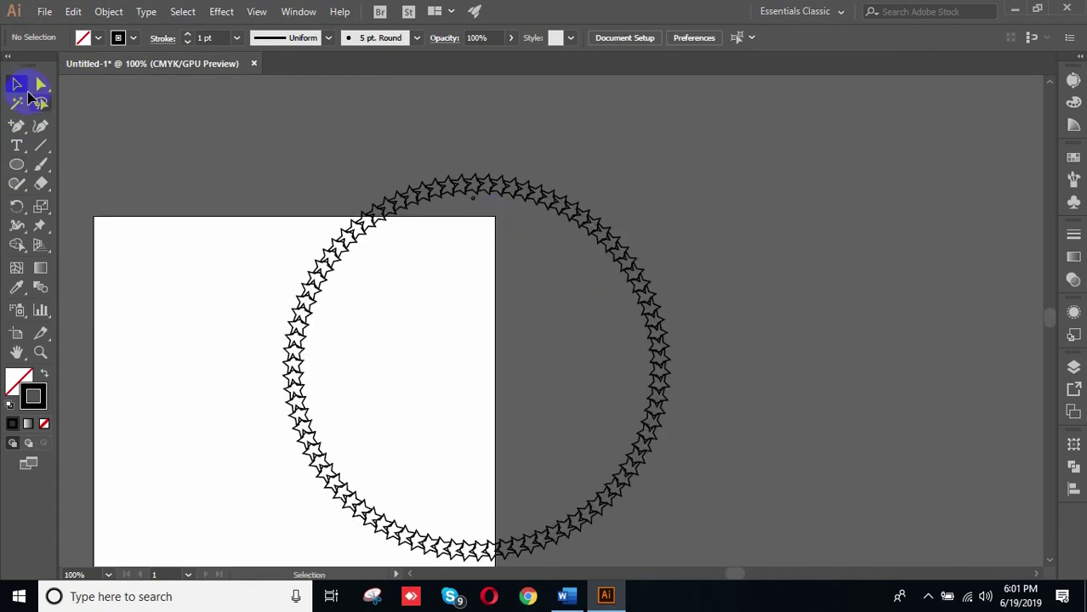
drag(287, 250, 374, 520)
click(382, 372)
drag(262, 329, 334, 387)
click(388, 349)
click(300, 347)
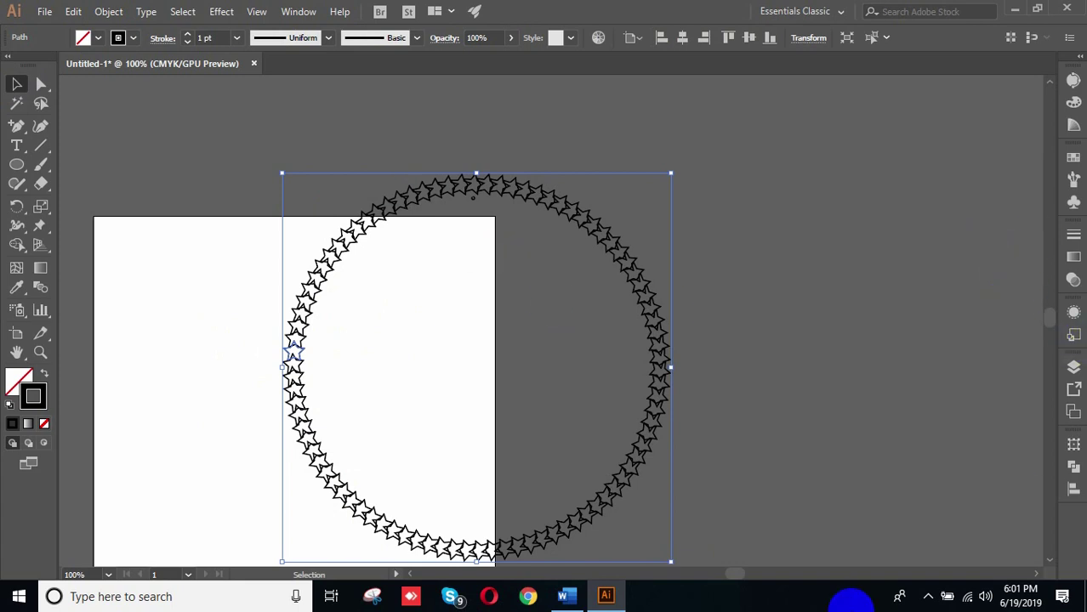
Step: Delete the tiny circle inside the ring
click(467, 227)
scroll(478, 179, up, 4)
drag(447, 246, 478, 283)
drag(451, 245, 476, 278)
key(backslash)
key(Delete)
scroll(473, 255, down, 6)
Step: Select the star ring and isolate its original star path again
click(11, 82)
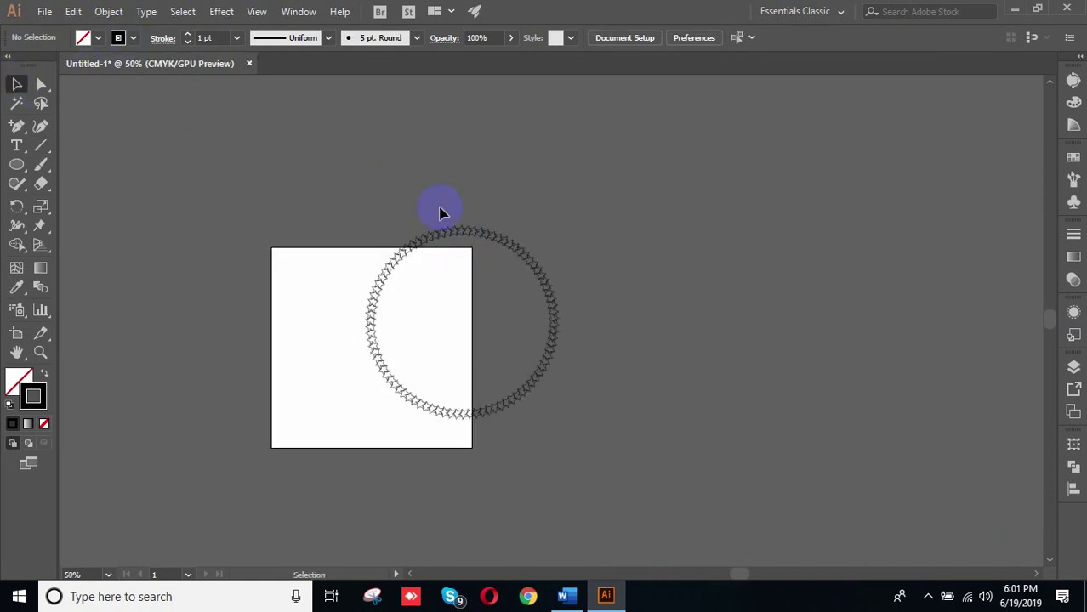
drag(384, 308, 401, 372)
scroll(376, 322, up, 6)
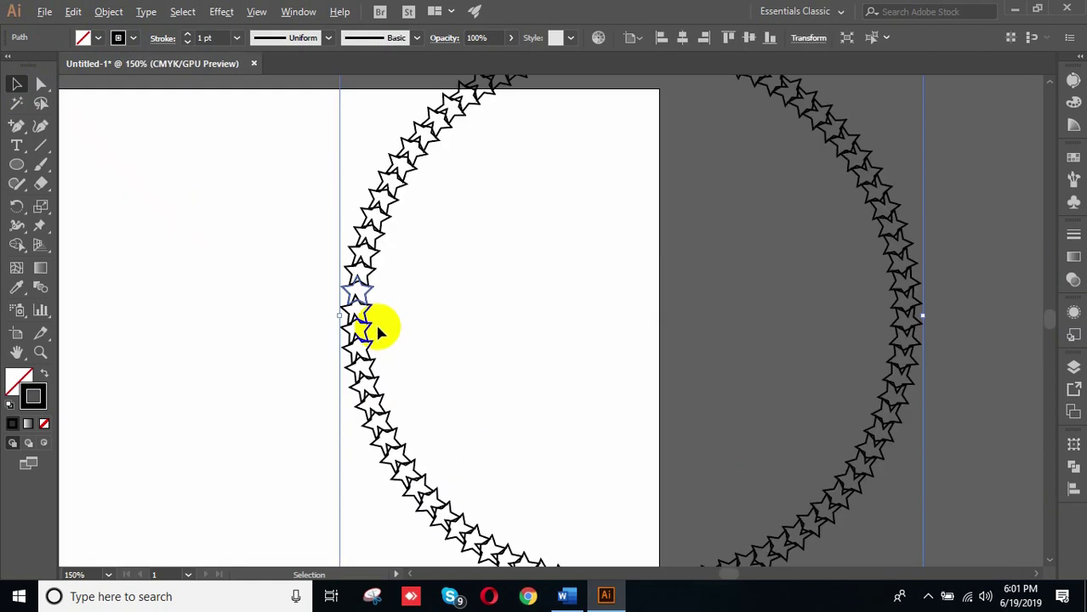
right_click(359, 279)
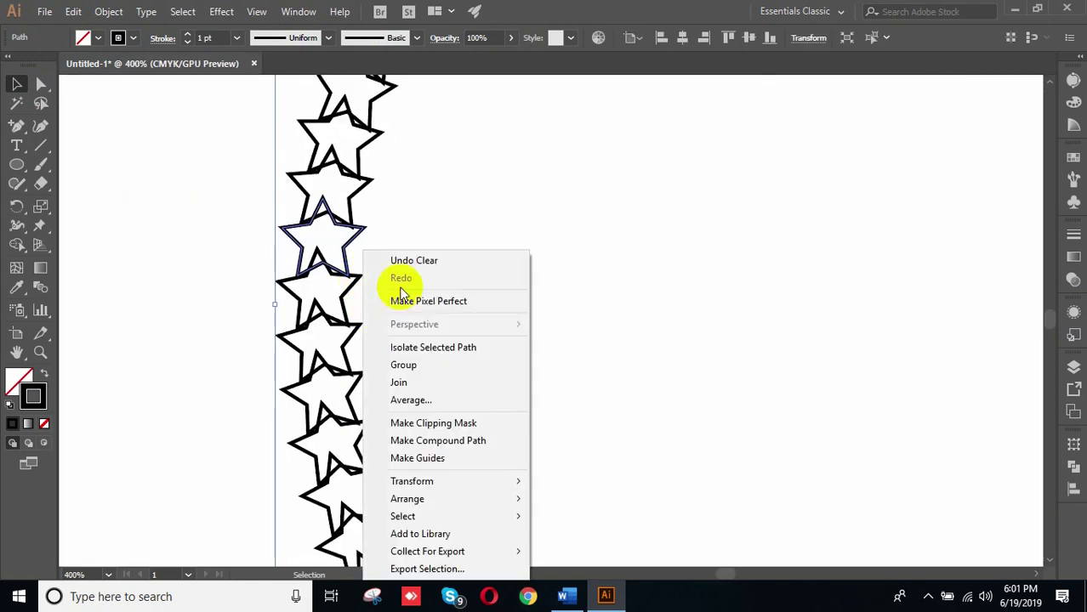
click(456, 348)
click(347, 259)
Step: Draw a small star just inside the ring beside the original star with the Star tool, and exit isolation mode
drag(17, 164, 85, 242)
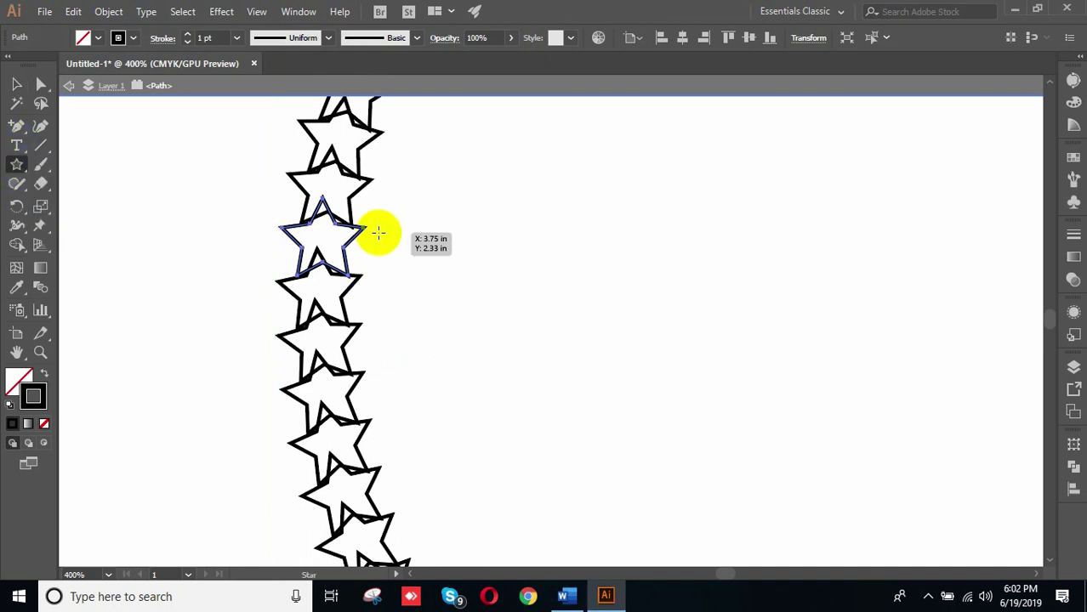
drag(403, 224, 432, 247)
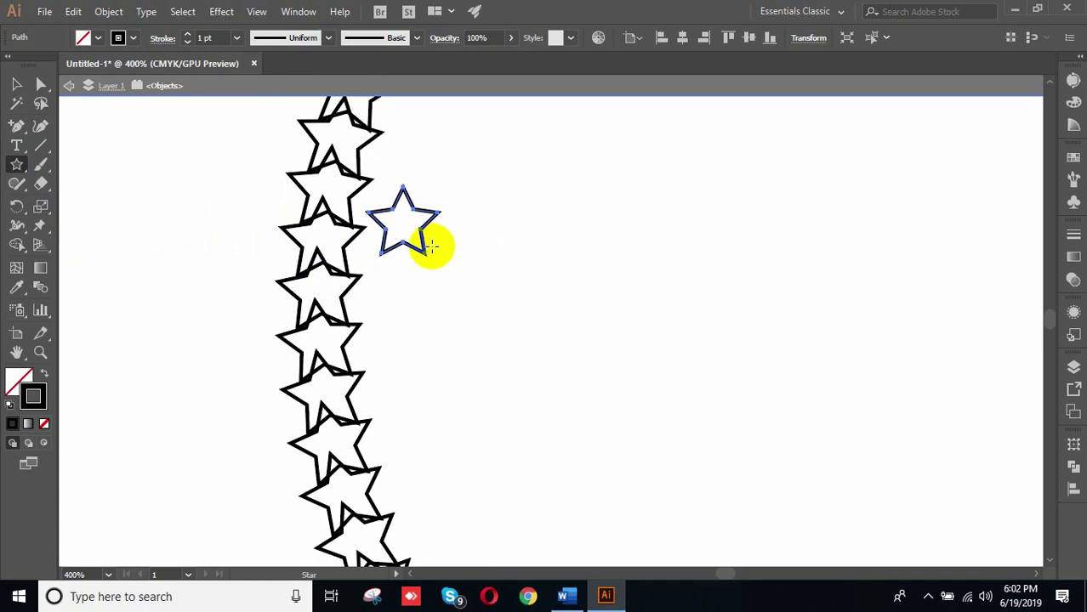
scroll(432, 246, down, 5)
scroll(629, 198, up, 2)
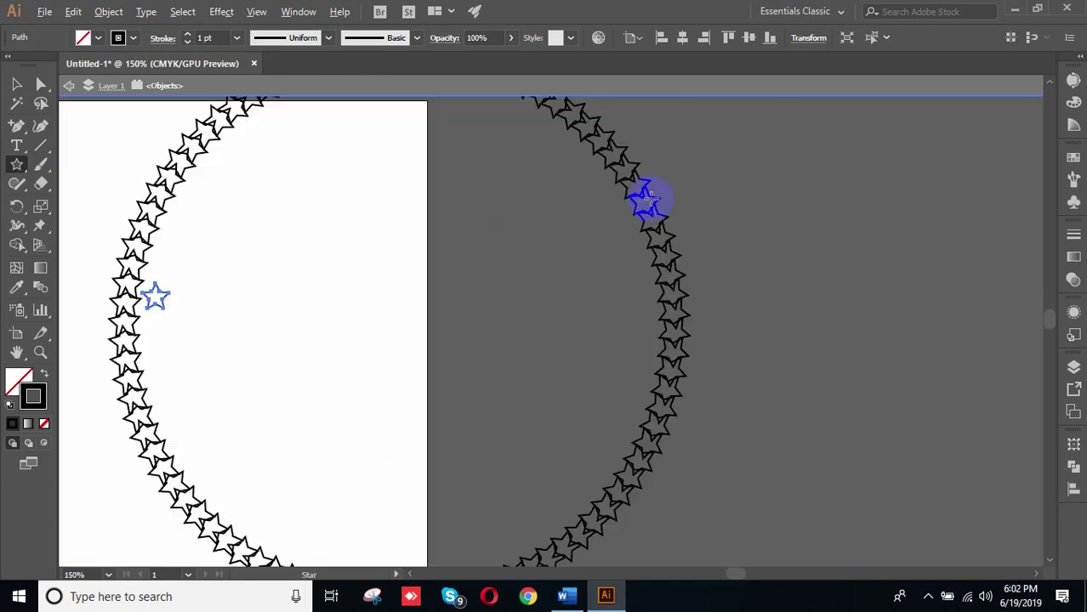
scroll(646, 197, down, 1)
click(68, 85)
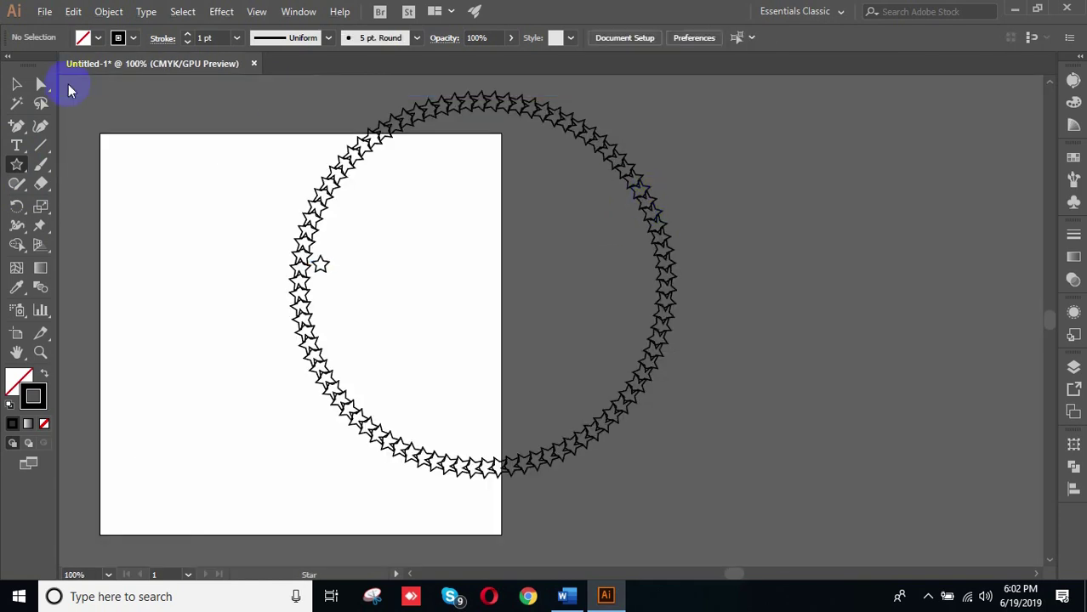
Step: Check with several marquee selections whether the new small star is selected along with the ring
click(17, 83)
drag(287, 213, 359, 298)
click(291, 260)
drag(293, 265, 363, 319)
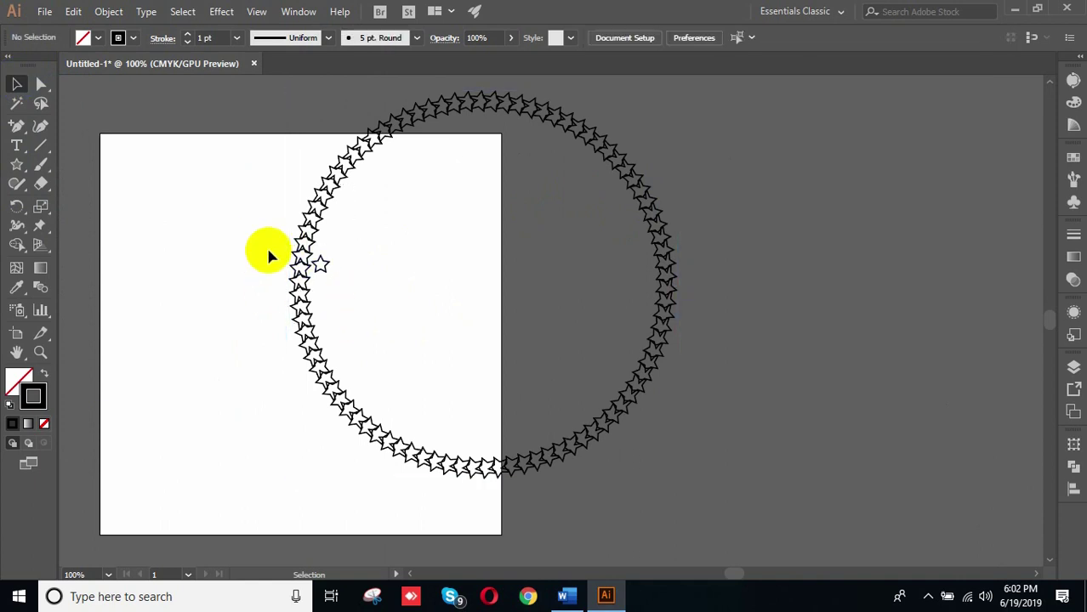
click(369, 257)
drag(250, 225, 367, 315)
drag(268, 227, 356, 304)
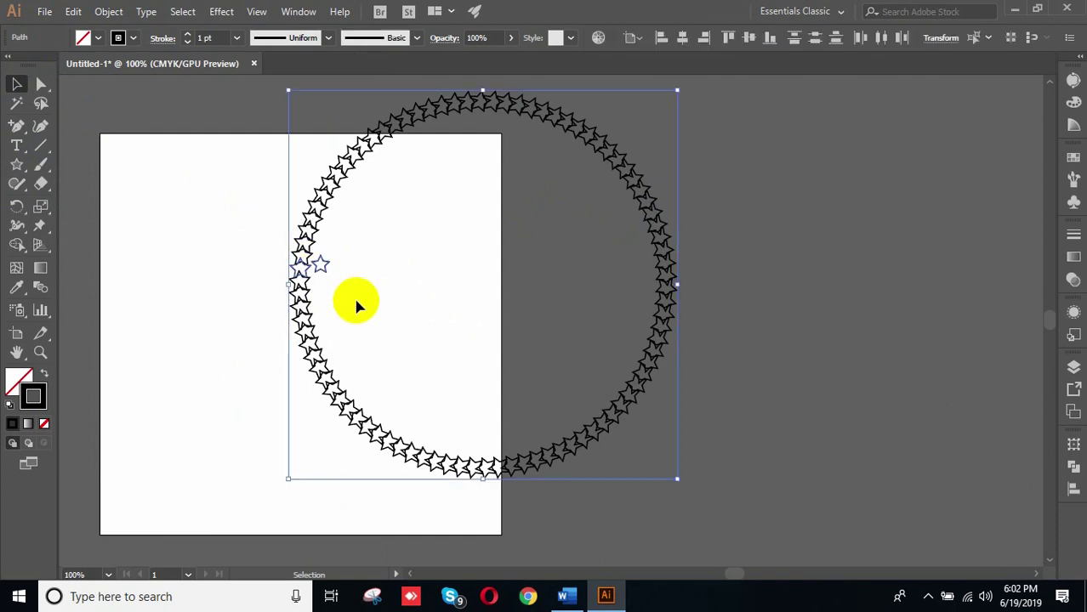
click(264, 238)
drag(263, 238, 352, 306)
click(352, 305)
Step: Delete the small extra star beside the ring and leave nothing selected
click(318, 268)
key(Delete)
drag(274, 220, 331, 293)
click(322, 285)
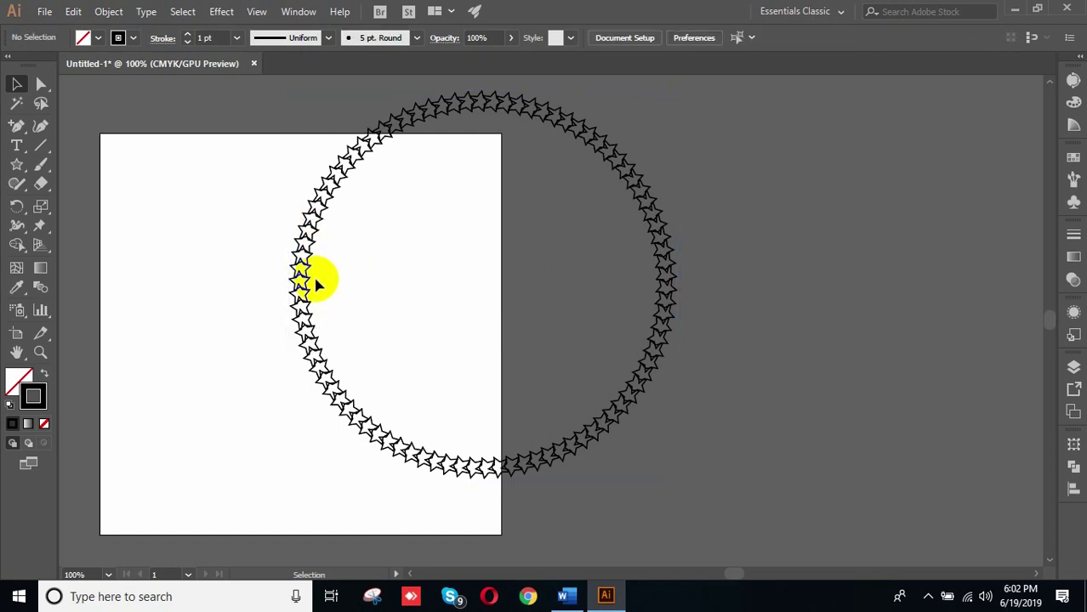
Step: Select the star ring, reopen its applied Transform effect for editing, and turn on the preview
click(305, 271)
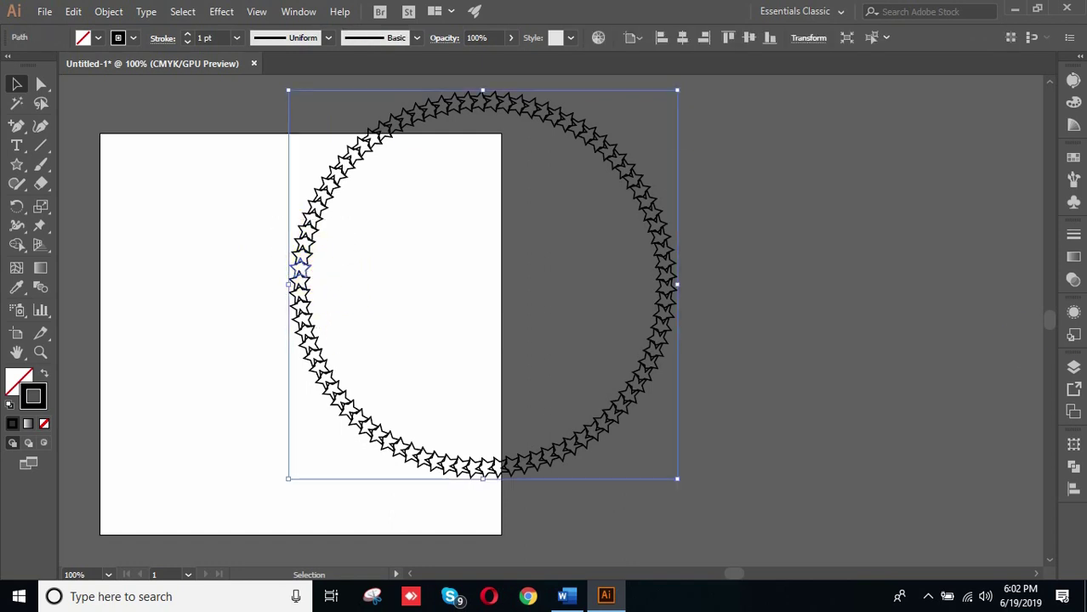
click(1073, 314)
click(935, 394)
drag(843, 102, 815, 102)
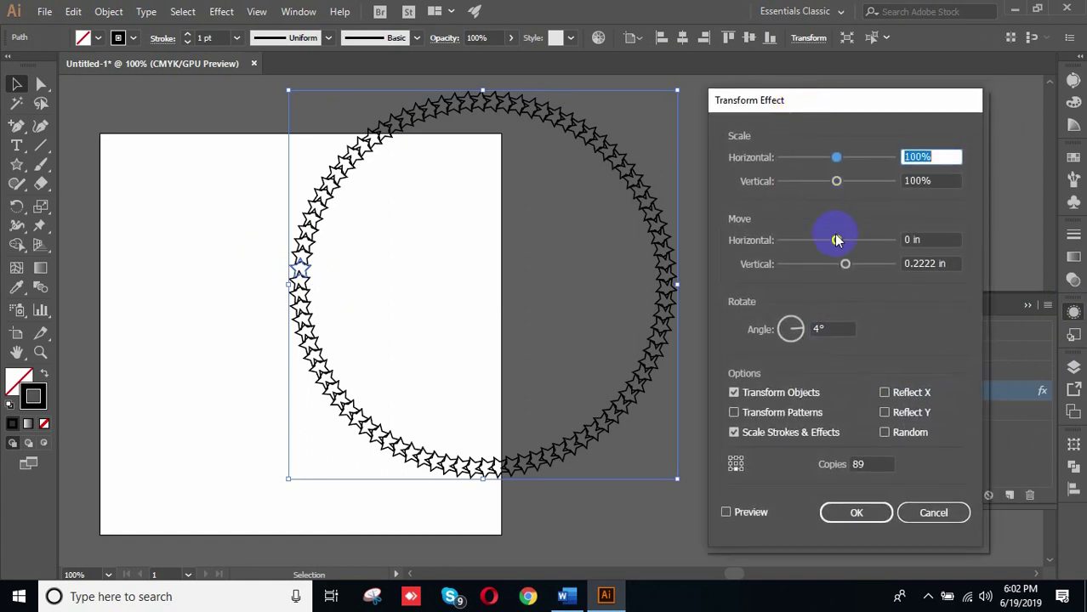
click(831, 328)
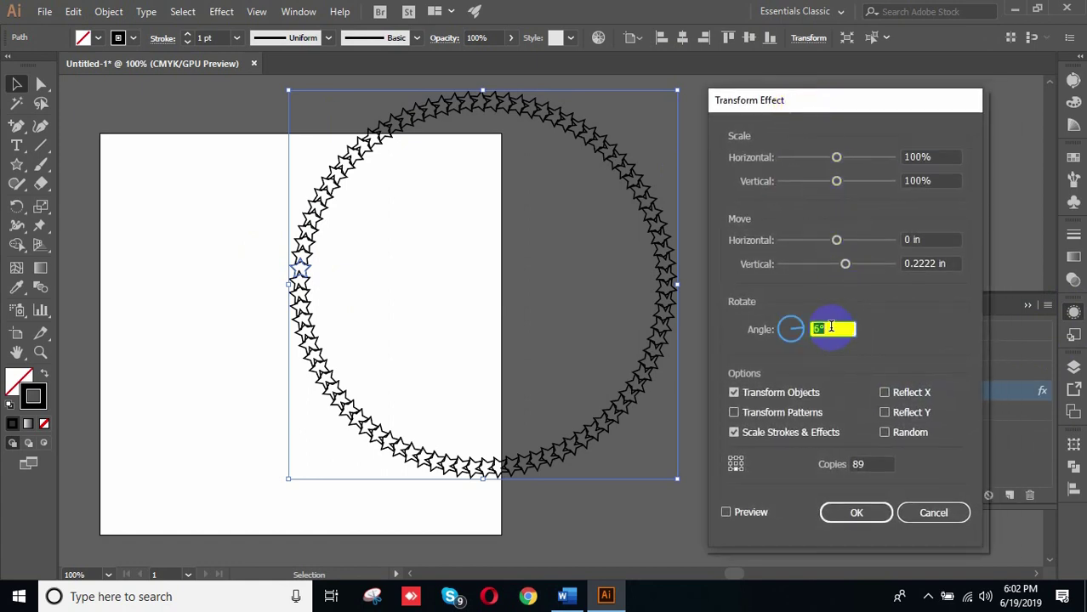
click(727, 512)
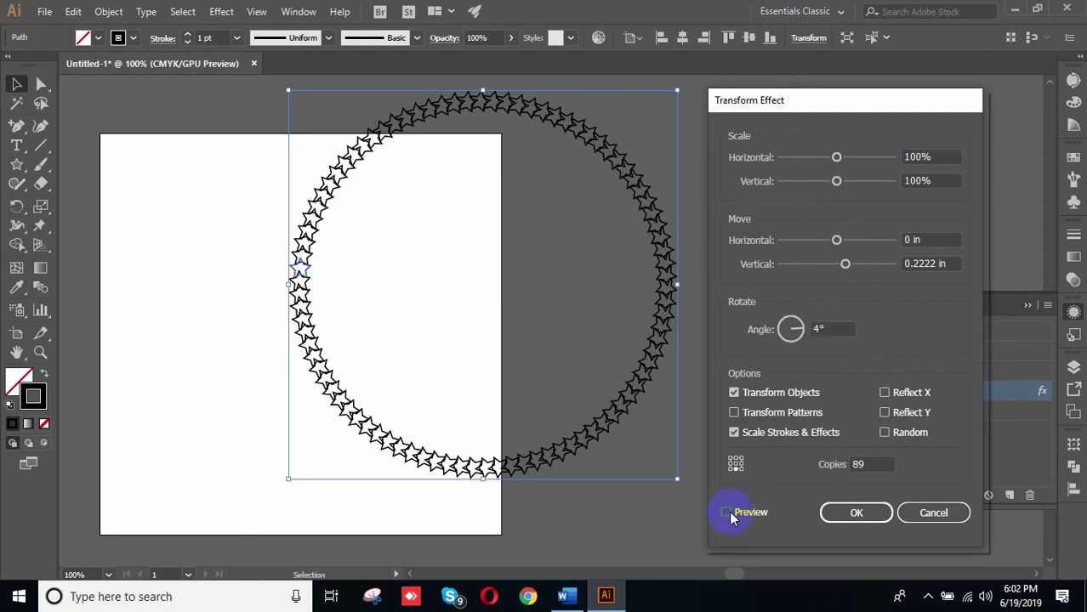
Step: Lower the number of copies in the ring's Transform effect to 37
click(873, 464)
key(Down)
key(Down)
key(Down)
key(Down)
key(Down)
key(Down)
key(Down)
key(Down)
key(Down)
key(Down)
key(Down)
key(Down)
key(Down)
key(Down)
key(Down)
key(Down)
key(Down)
key(Down)
key(Down)
key(Down)
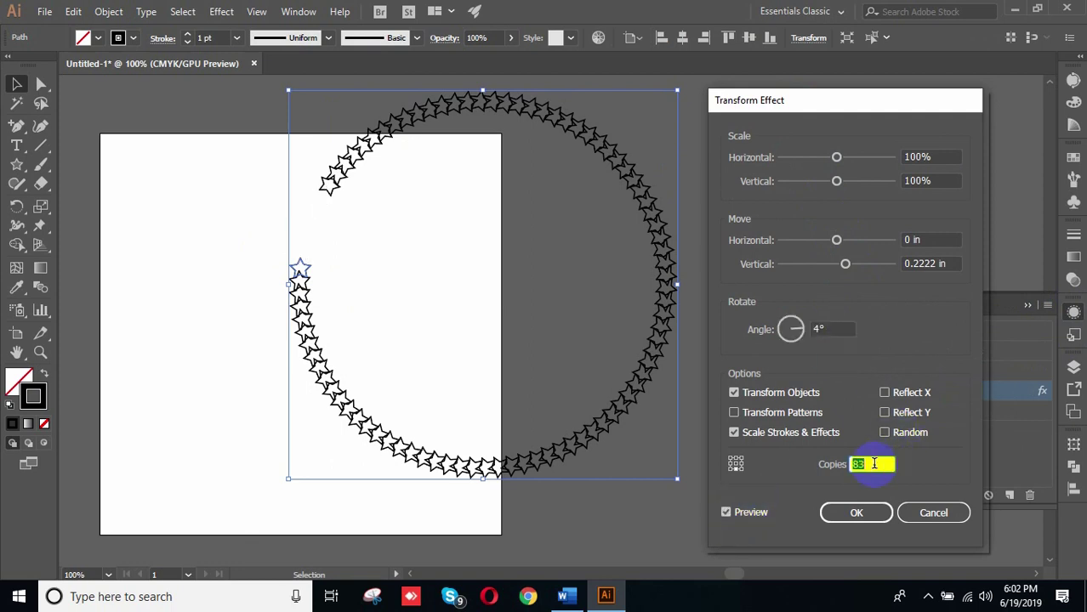
key(Down)
key(Down)
key(Down)
key(Down)
key(Down)
key(Down)
key(Down)
key(Down)
key(Down)
key(Down)
key(Down)
key(Down)
key(Down)
key(Down)
key(Down)
key(Down)
key(Down)
key(Down)
key(Down)
key(Down)
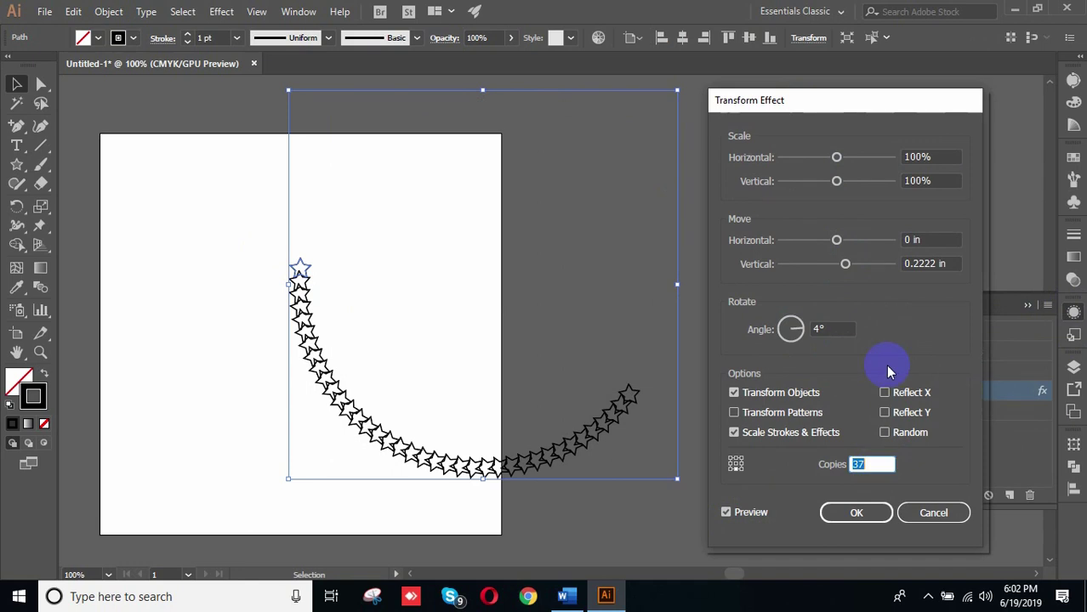
Step: Set the ring's horizontal move to 0.3611 in and its copies to 89, and apply the Transform effect
drag(837, 240, 854, 236)
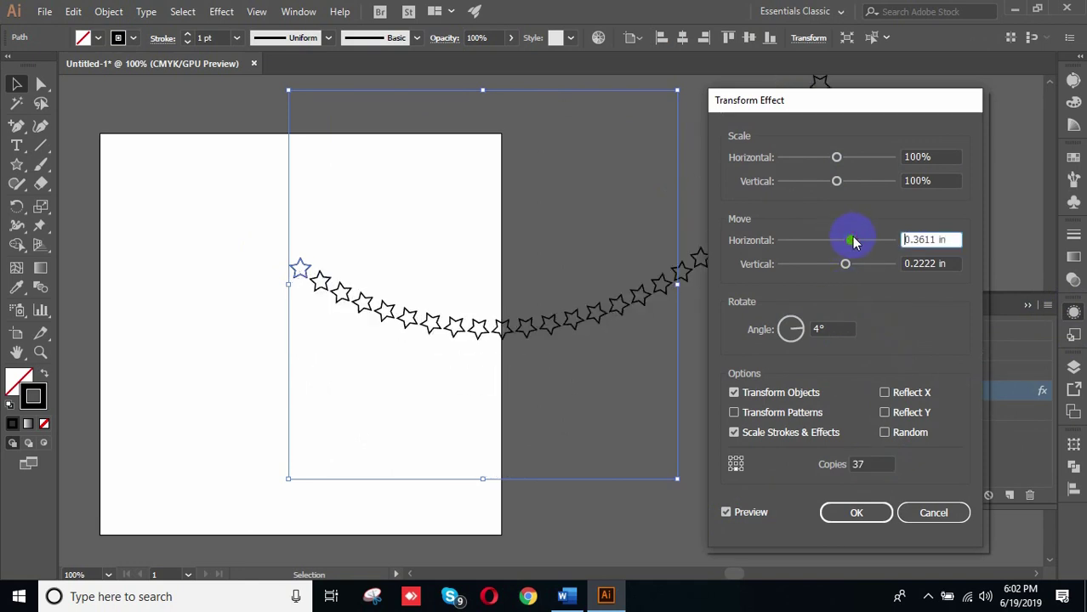
click(875, 463)
key(Up)
key(Up)
key(Up)
key(Up)
key(Up)
key(Up)
key(Up)
key(Up)
key(Up)
key(Up)
key(Up)
key(Up)
key(Up)
key(Up)
key(Up)
key(Up)
key(Up)
key(Up)
key(Up)
key(Up)
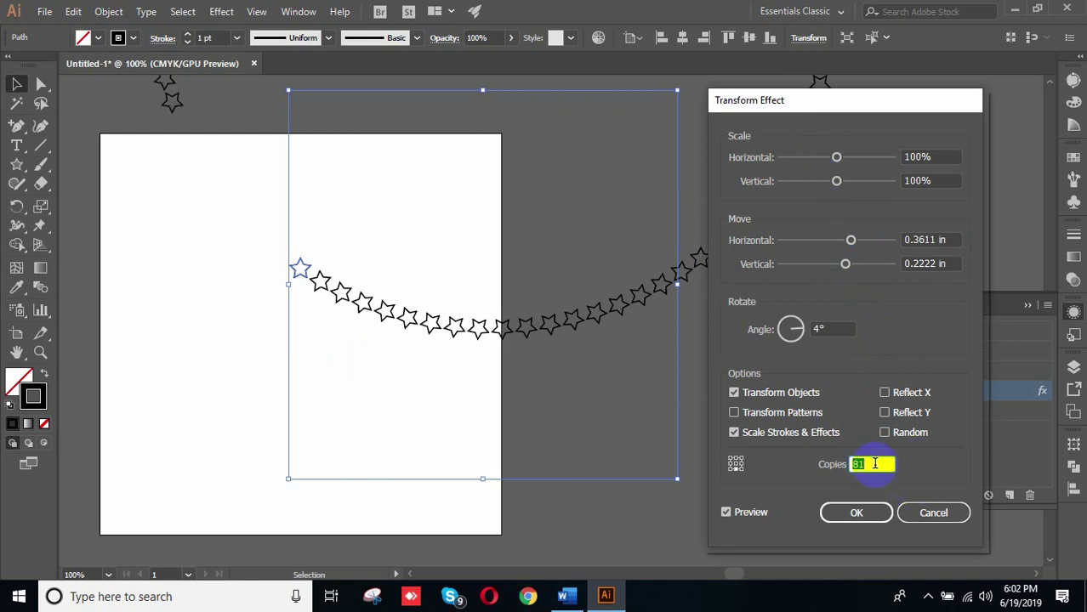
key(Down)
key(Down)
key(Down)
key(Up)
key(Up)
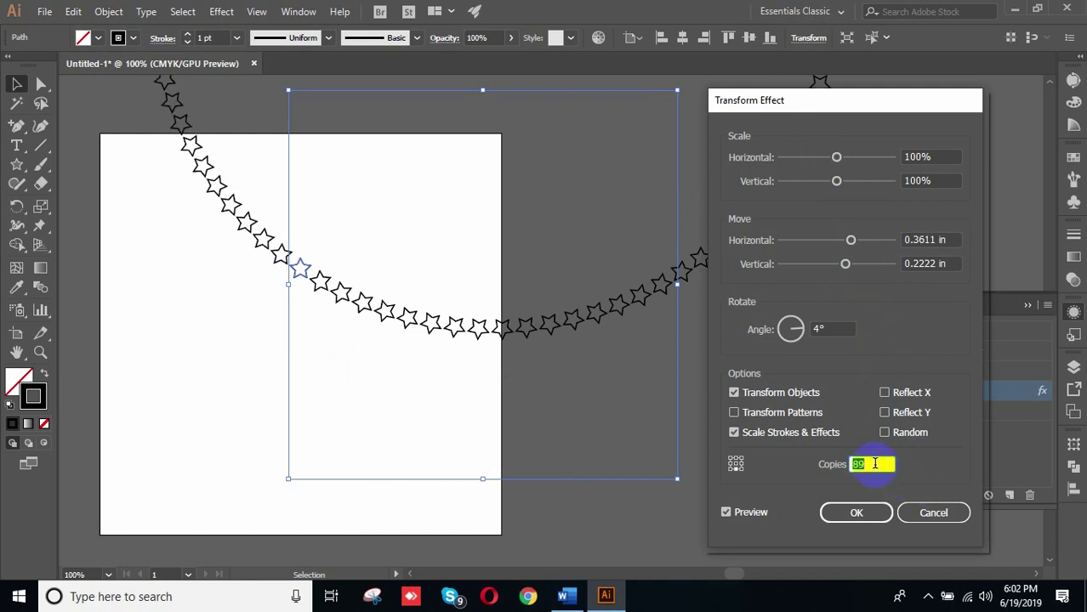
key(Down)
key(Down)
key(Up)
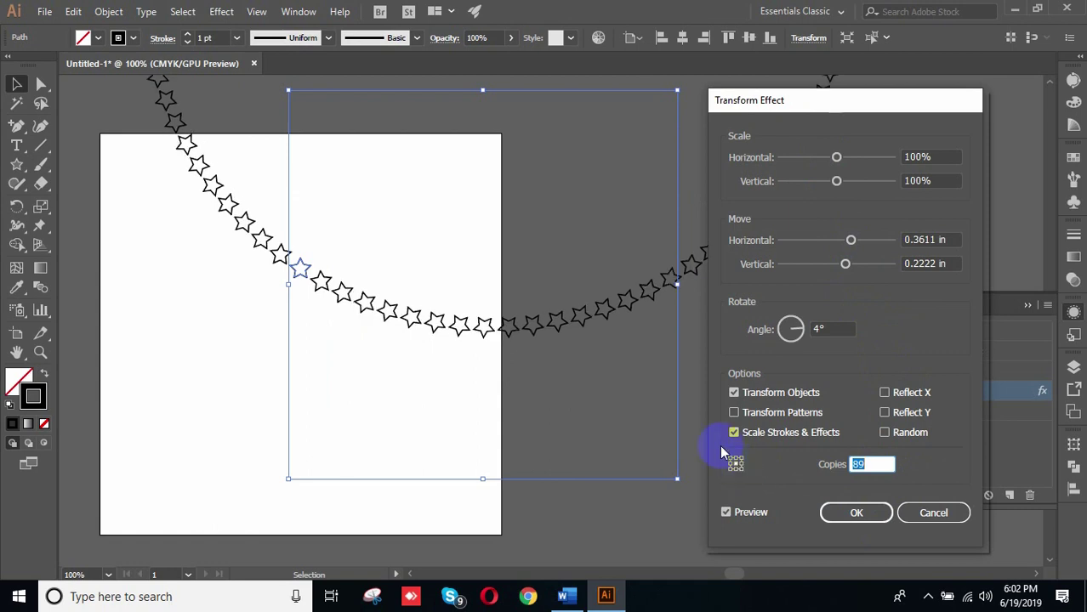
click(860, 513)
scroll(343, 340, up, 5)
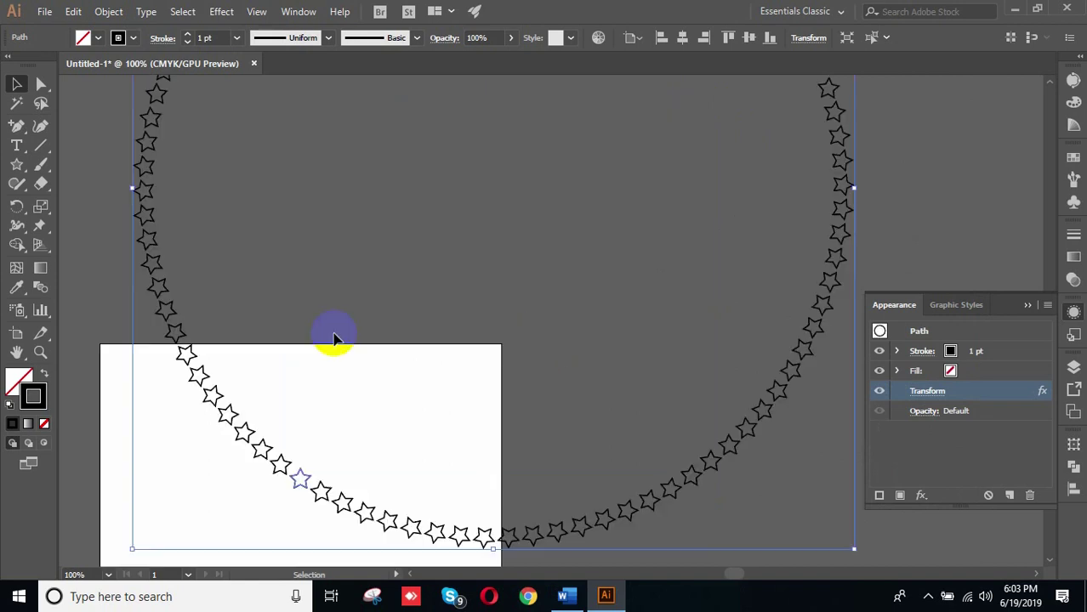
scroll(375, 381, down, 1)
scroll(375, 381, up, 1)
Step: Isolate the star ring's path and draw a small star just inside the ring's lower arc with the Star tool
right_click(302, 464)
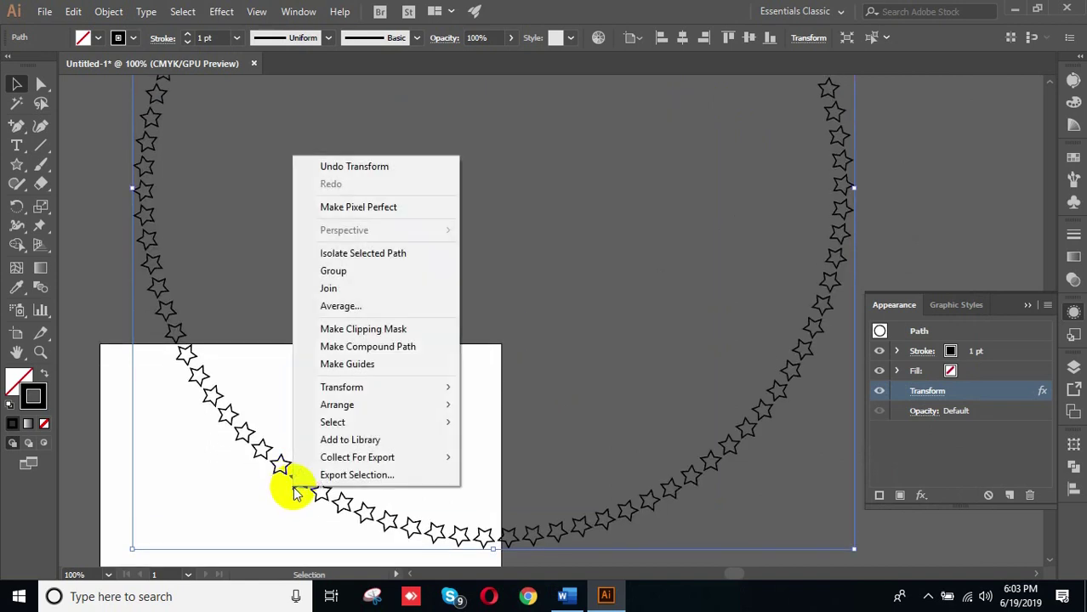
click(380, 255)
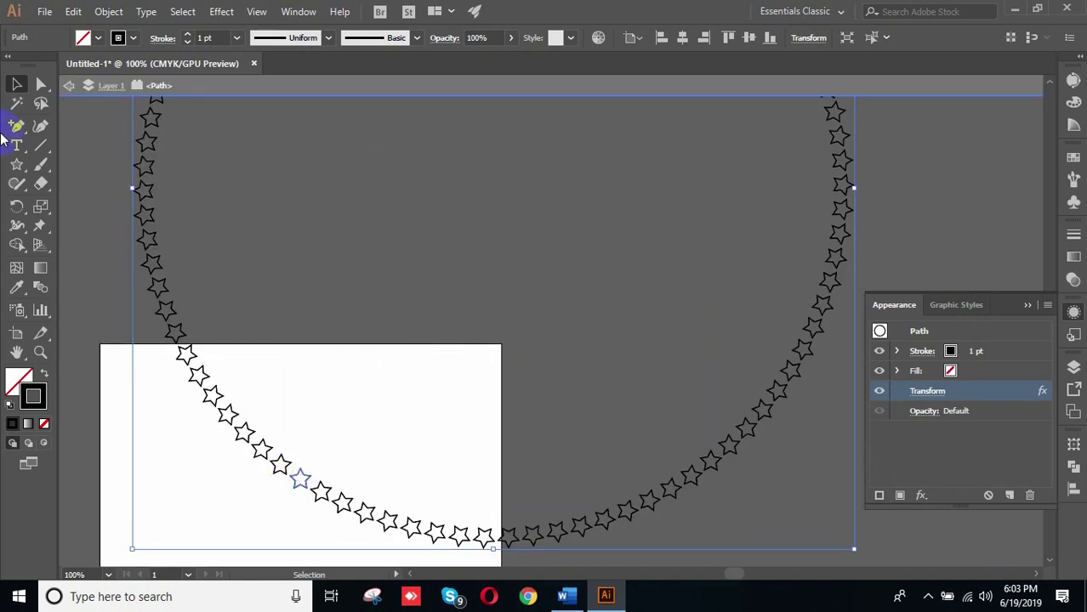
click(16, 164)
drag(364, 452, 367, 460)
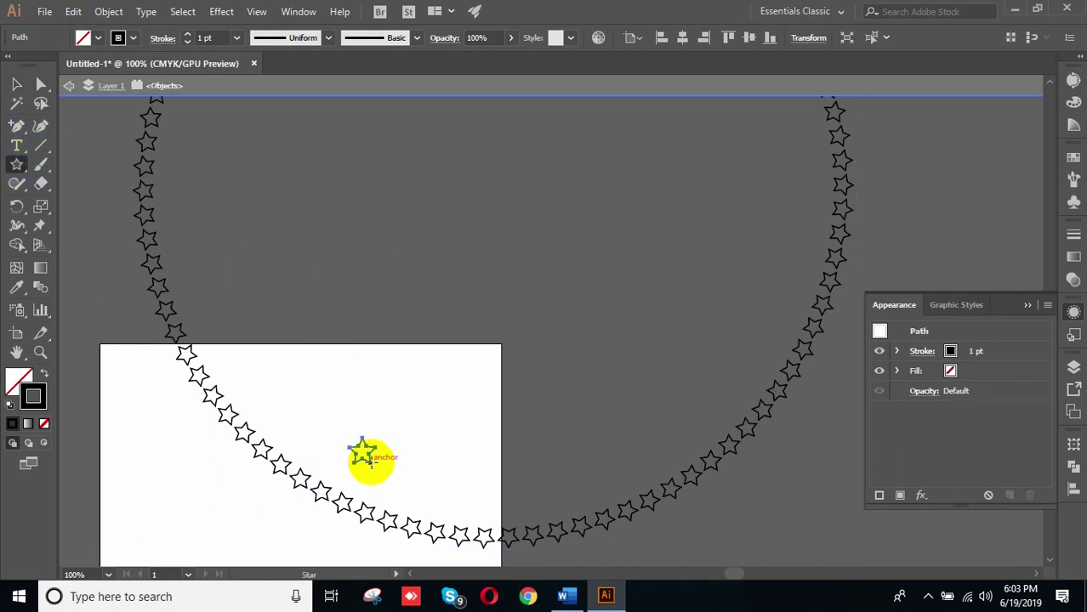
Step: Select the small extra star inside the ring and delete it
click(14, 83)
click(456, 262)
drag(363, 403, 421, 484)
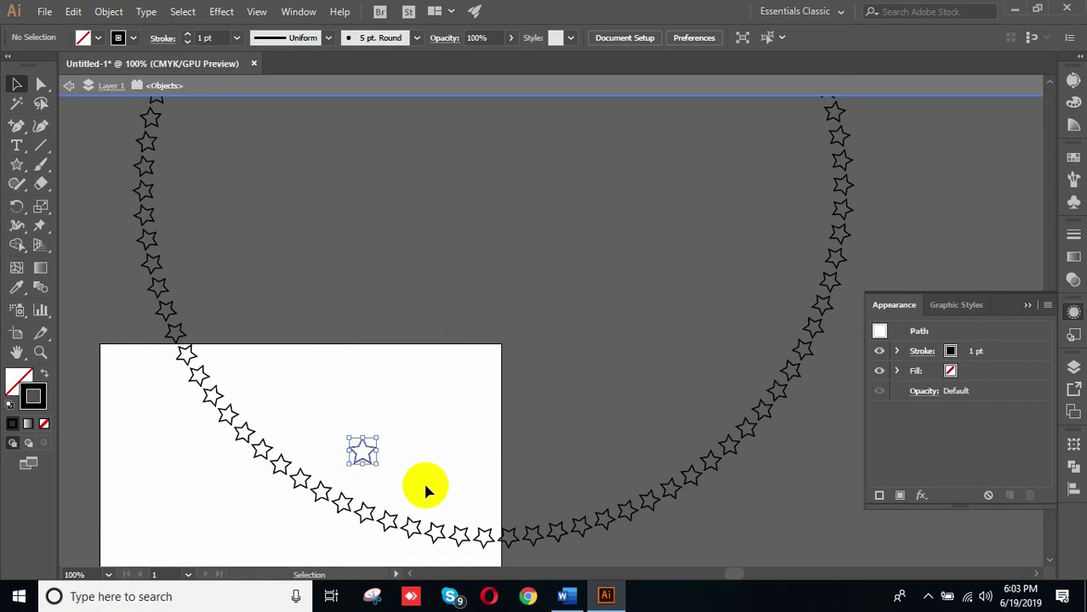
key(Delete)
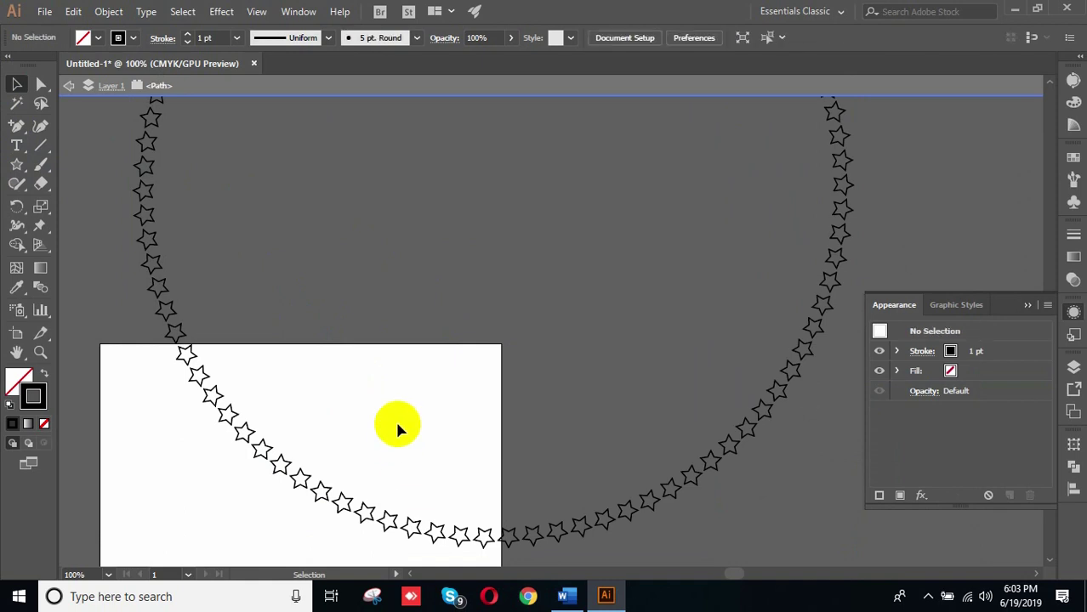
Step: Delete the whole star ring and exit isolation mode
drag(185, 393, 381, 564)
key(Delete)
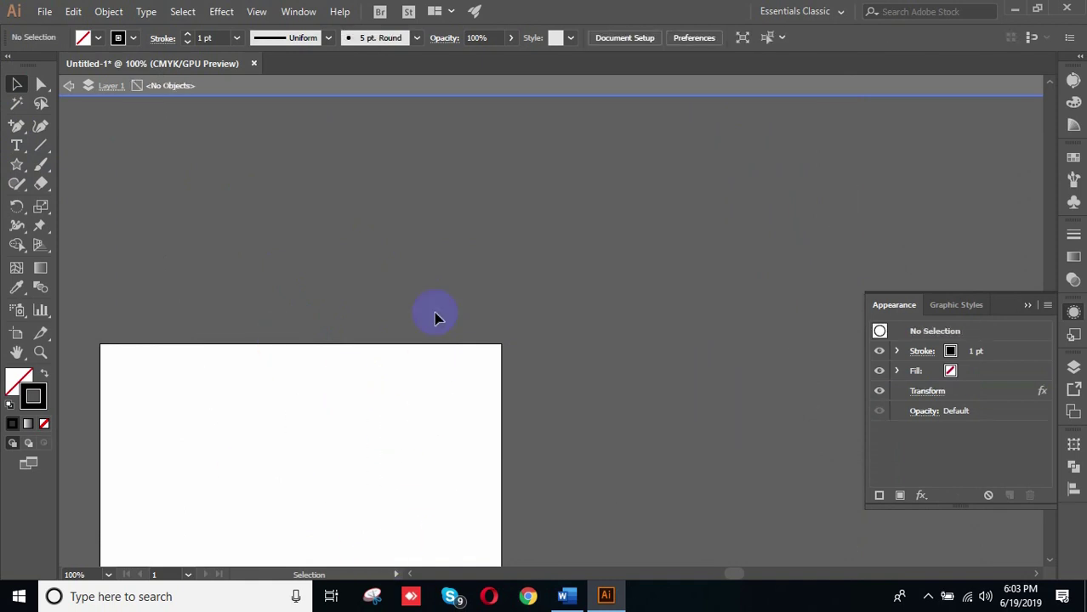
scroll(400, 357, down, 3)
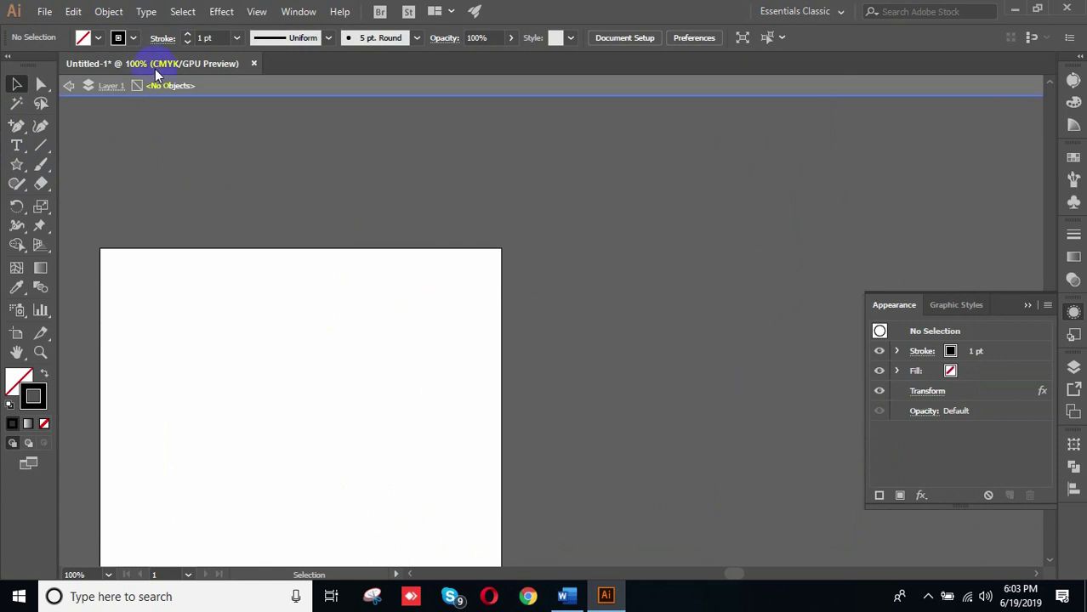
click(70, 86)
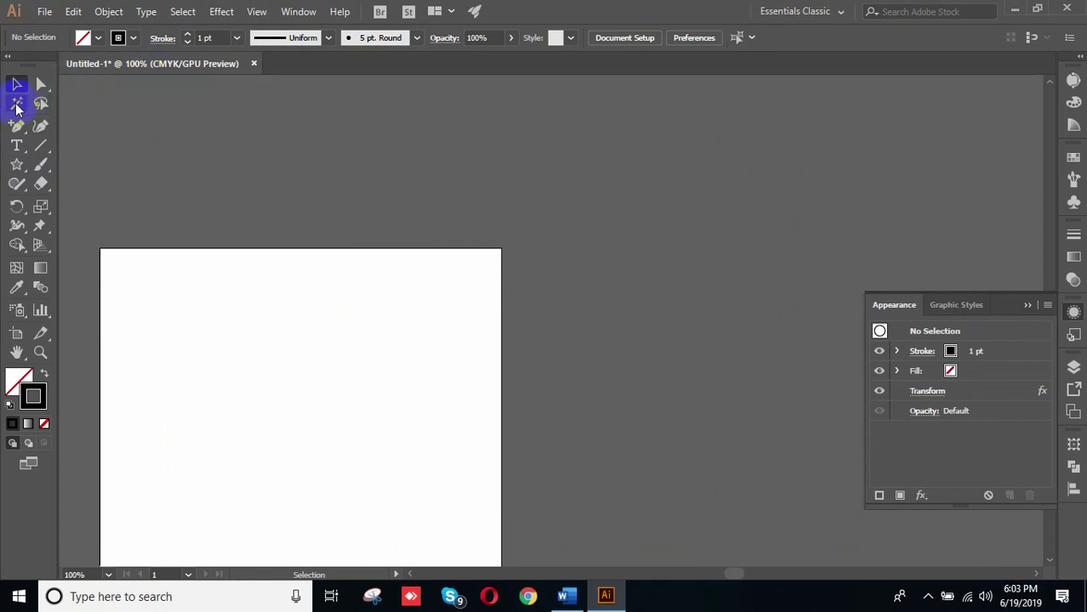
Step: Draw a new star in the upper part of the empty artboard with the Star tool
drag(22, 165, 78, 242)
key(space)
drag(460, 436, 671, 280)
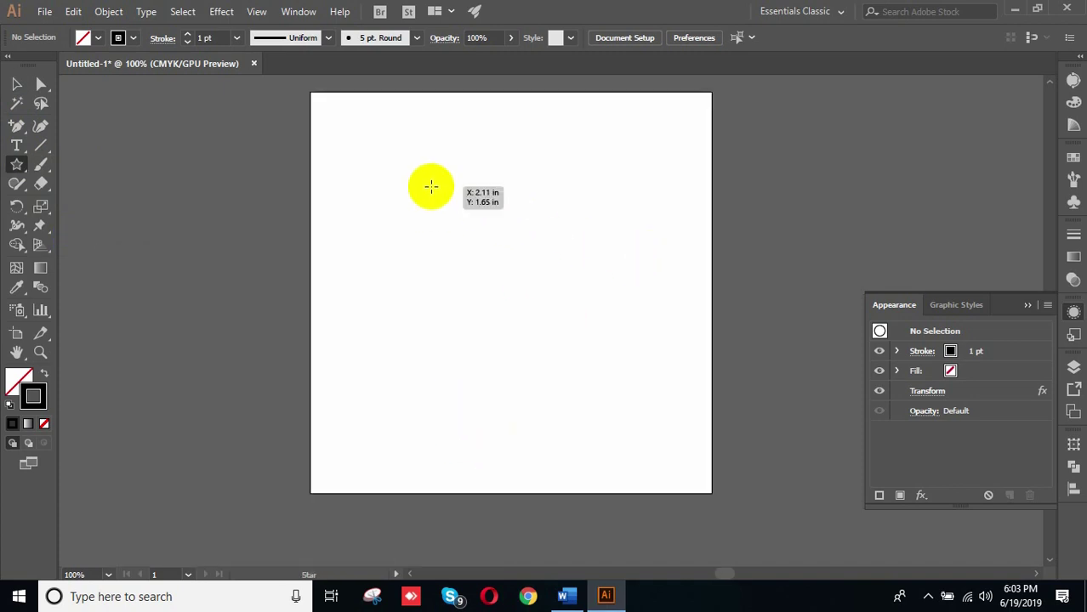
drag(460, 166, 481, 183)
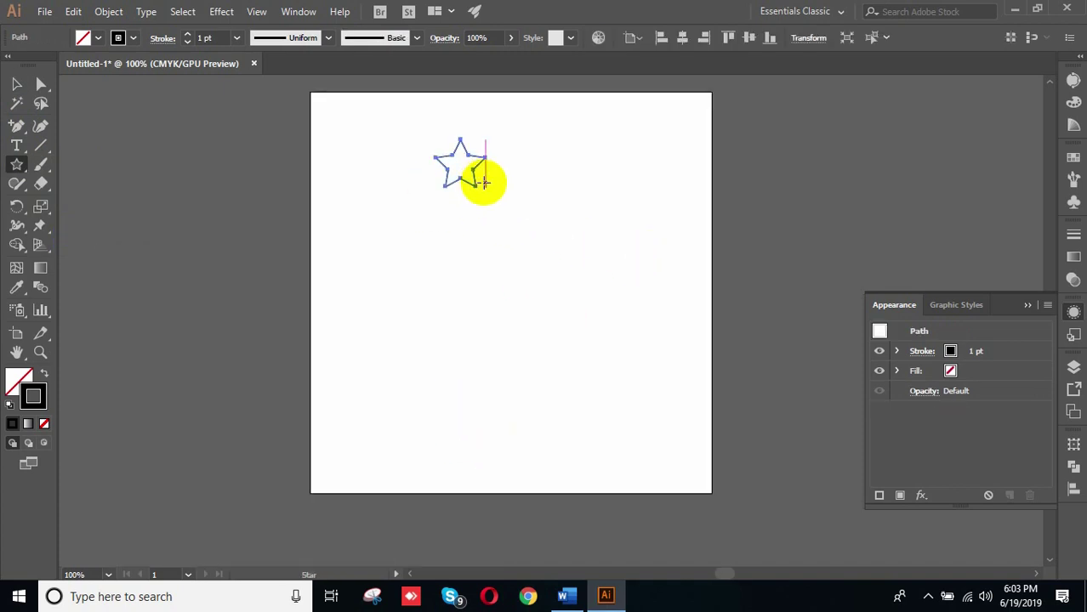
Step: Select the new star on the artboard with the Selection tool
click(17, 85)
click(284, 189)
click(460, 163)
click(412, 114)
key(space)
drag(413, 114, 473, 196)
drag(598, 297, 541, 273)
drag(426, 170, 495, 268)
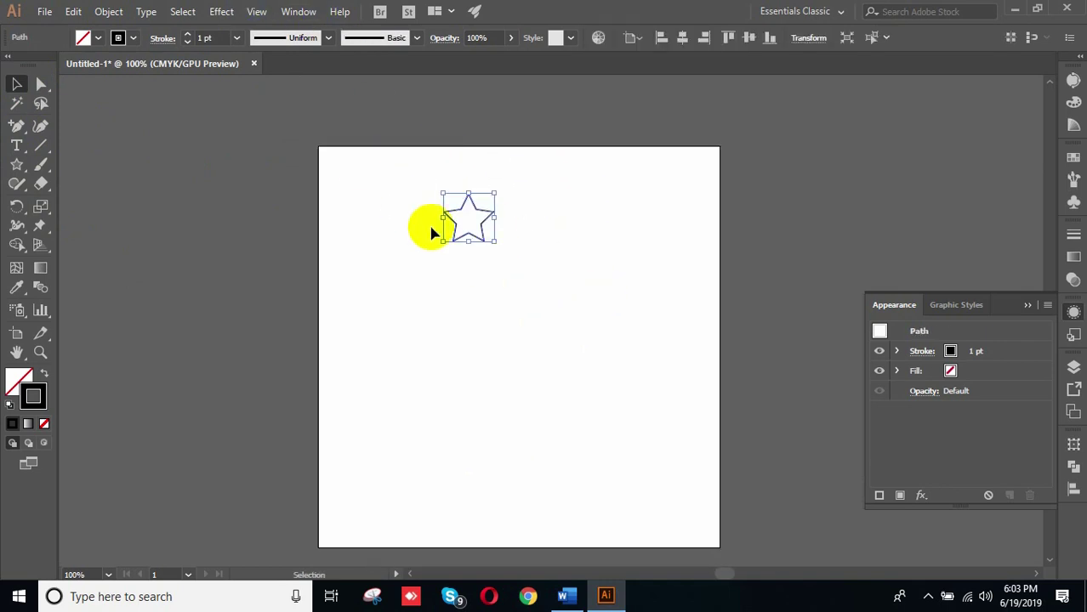
click(218, 13)
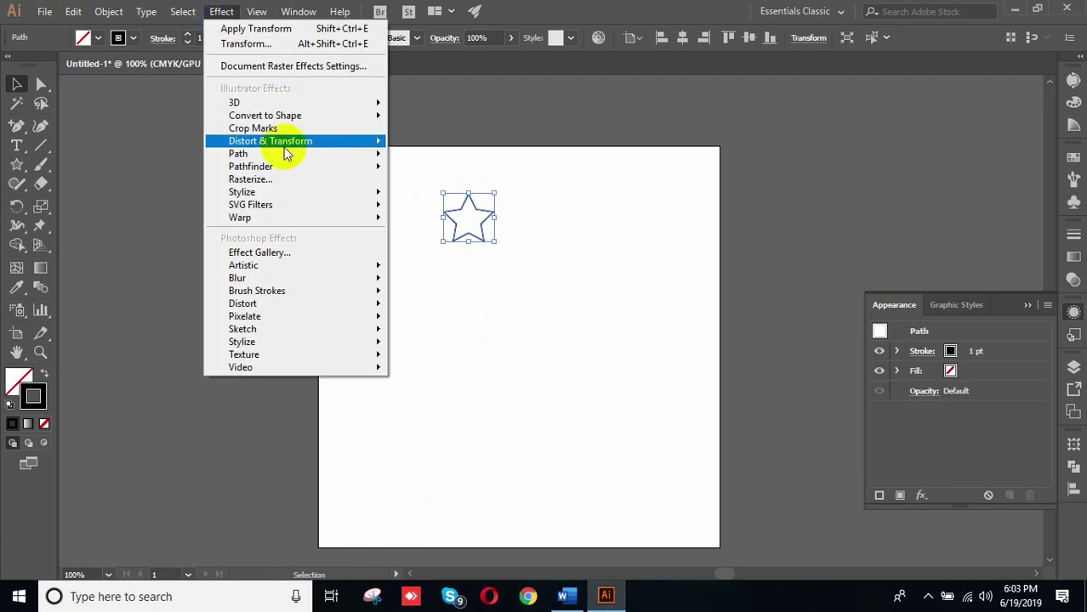
mouse_move(287, 153)
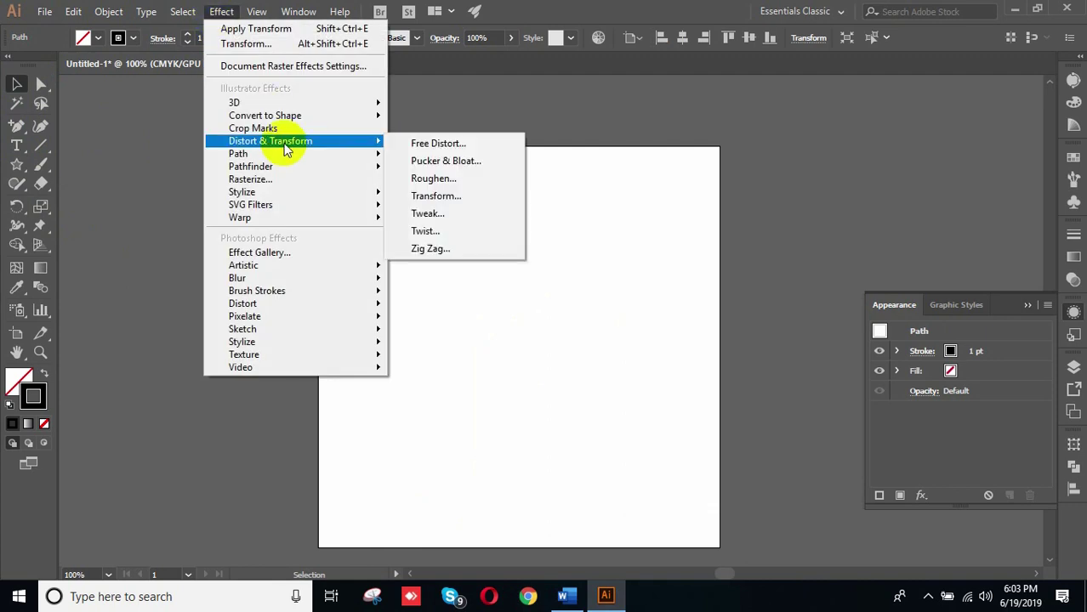
click(439, 144)
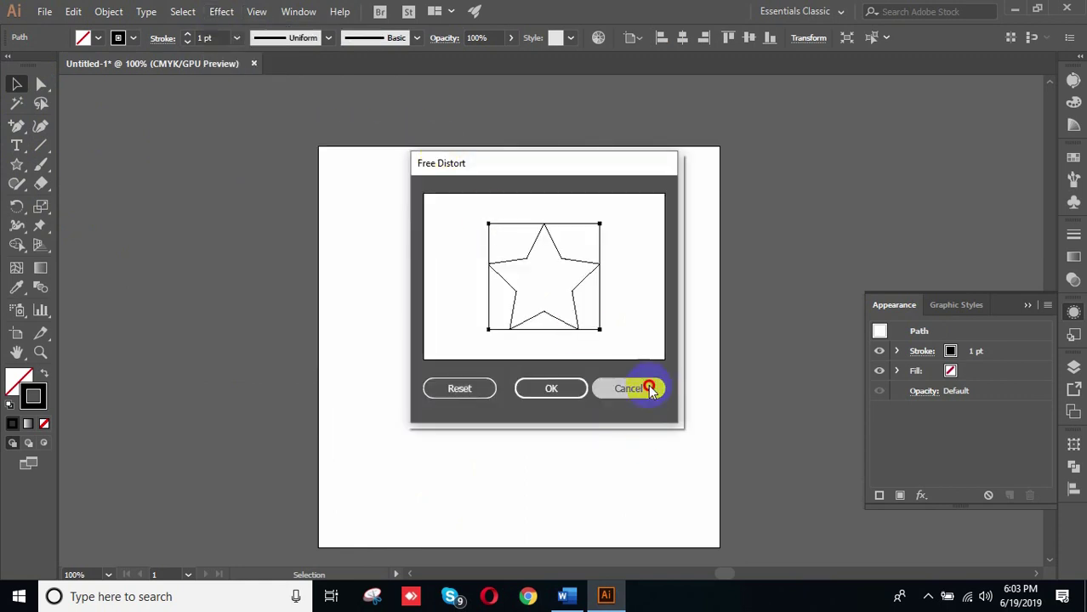
click(644, 384)
Step: Start a Transform effect on the star with the preview on, and set its horizontal move to 1.25 in
click(222, 12)
mouse_move(236, 141)
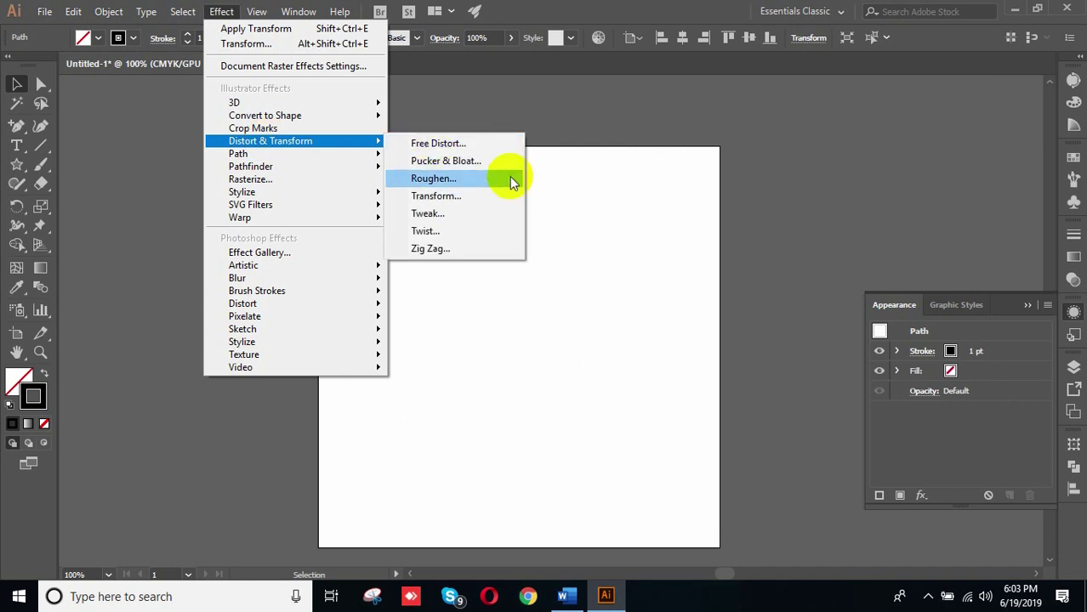
click(439, 197)
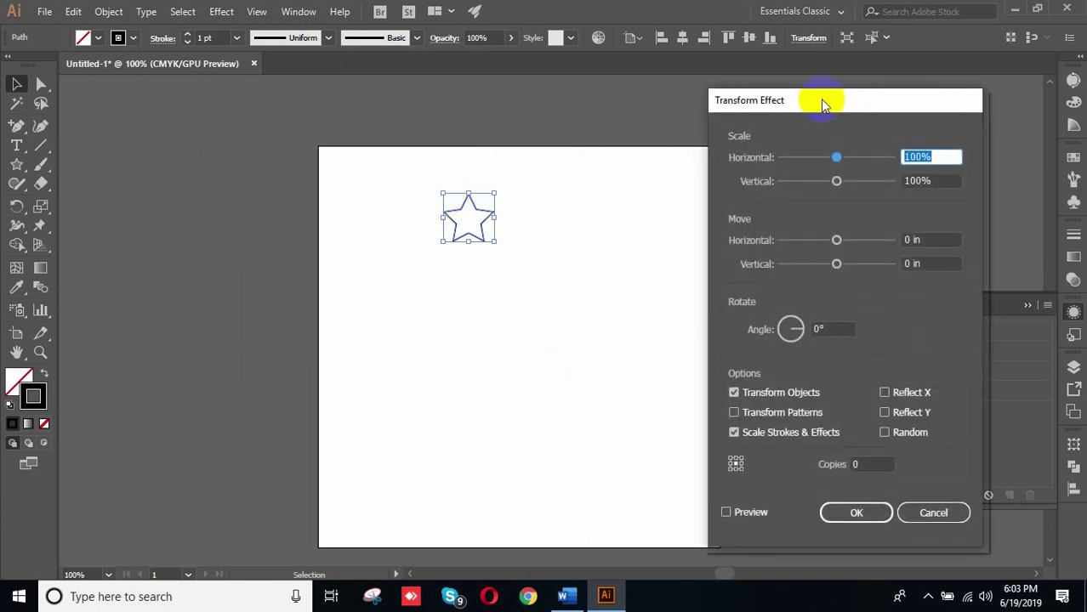
drag(832, 92, 759, 65)
click(652, 483)
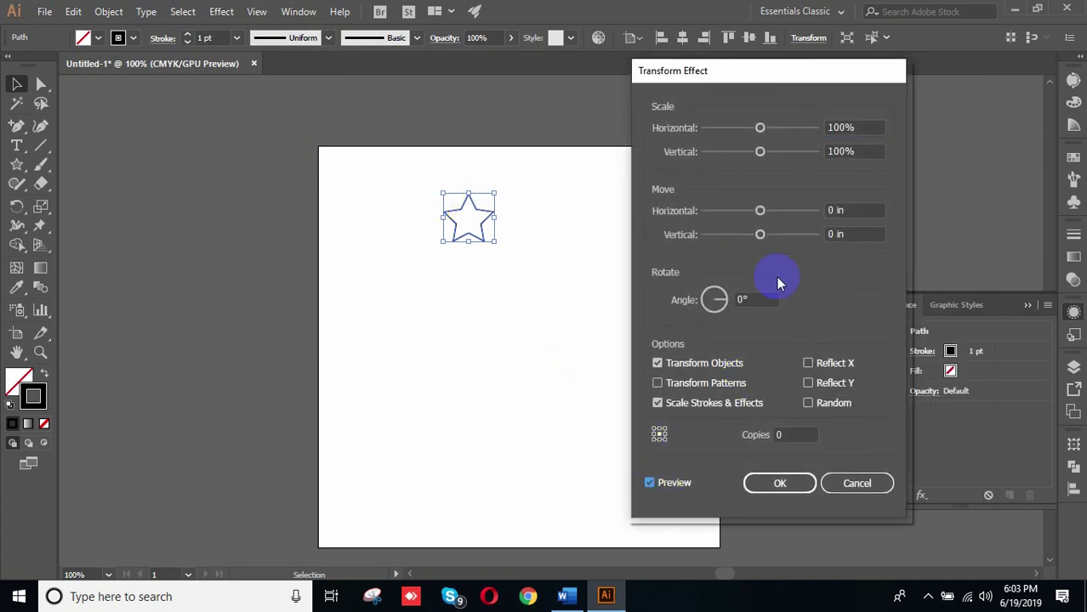
drag(779, 74, 840, 77)
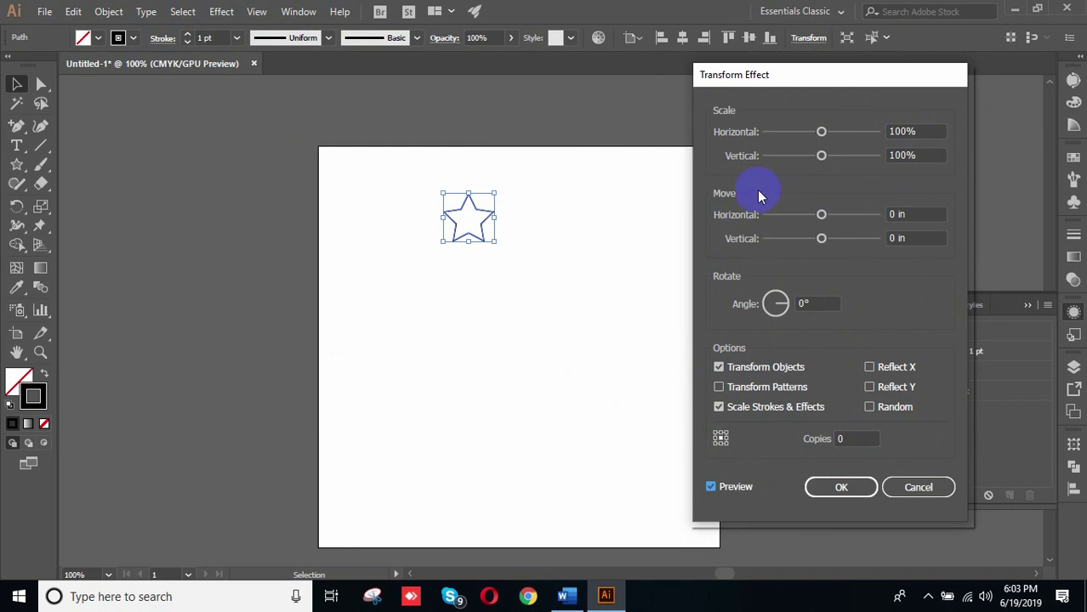
click(917, 214)
scroll(916, 214, up, 10)
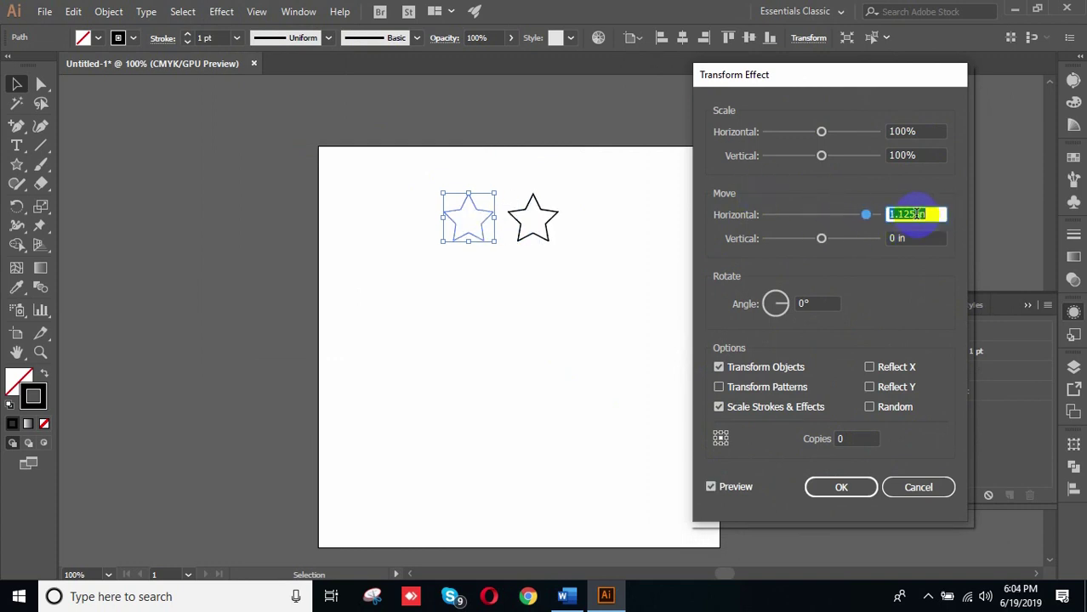
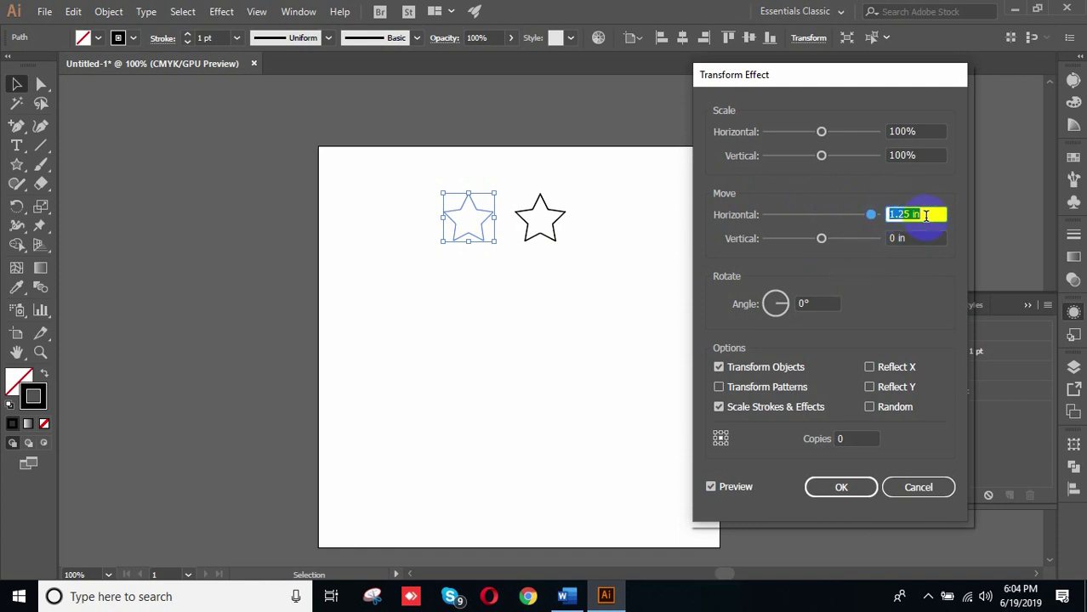
Step: Try several rotation angles for the star's Transform effect and settle on 10°
click(825, 303)
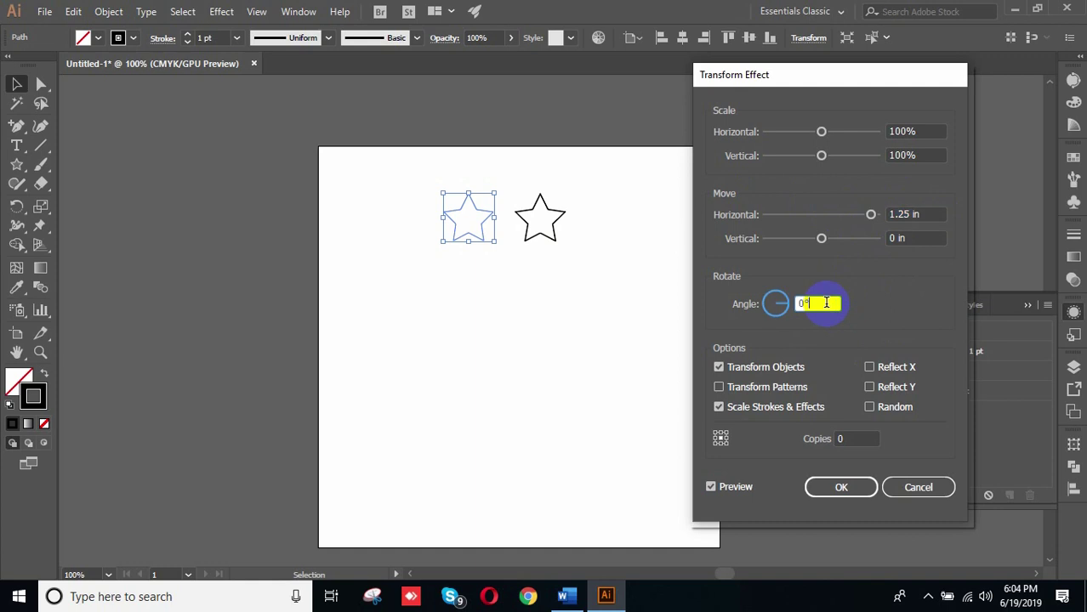
key(Up)
key(Up)
key(Up)
key(Up)
key(Up)
key(Up)
key(Up)
key(Up)
key(Up)
key(Up)
key(Up)
key(Up)
key(Up)
key(Up)
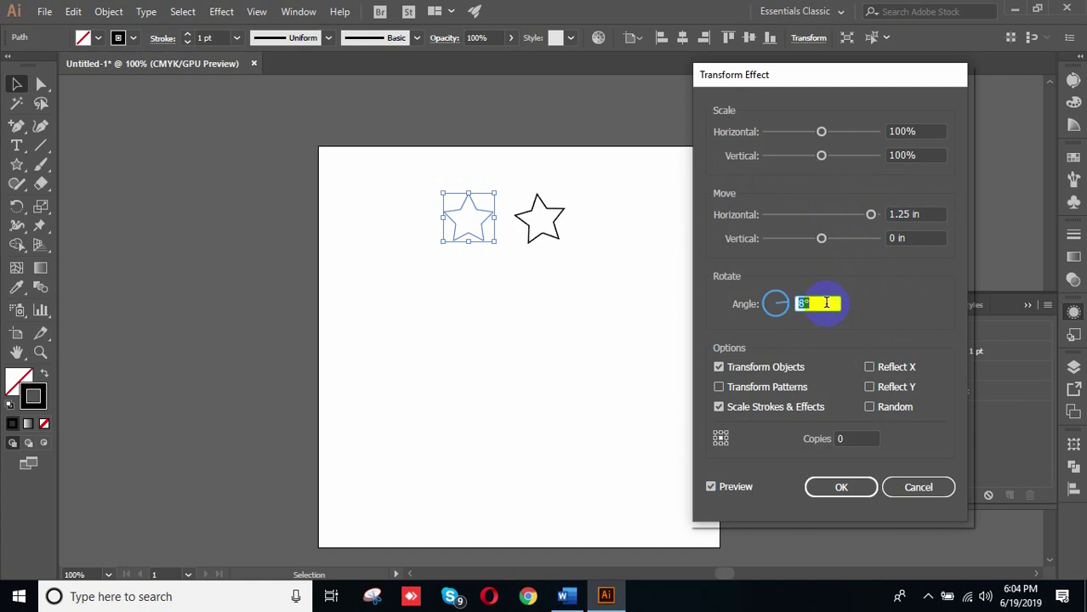
key(Down)
key(Down)
key(Down)
key(Down)
key(Down)
key(Down)
key(Down)
key(Down)
key(Down)
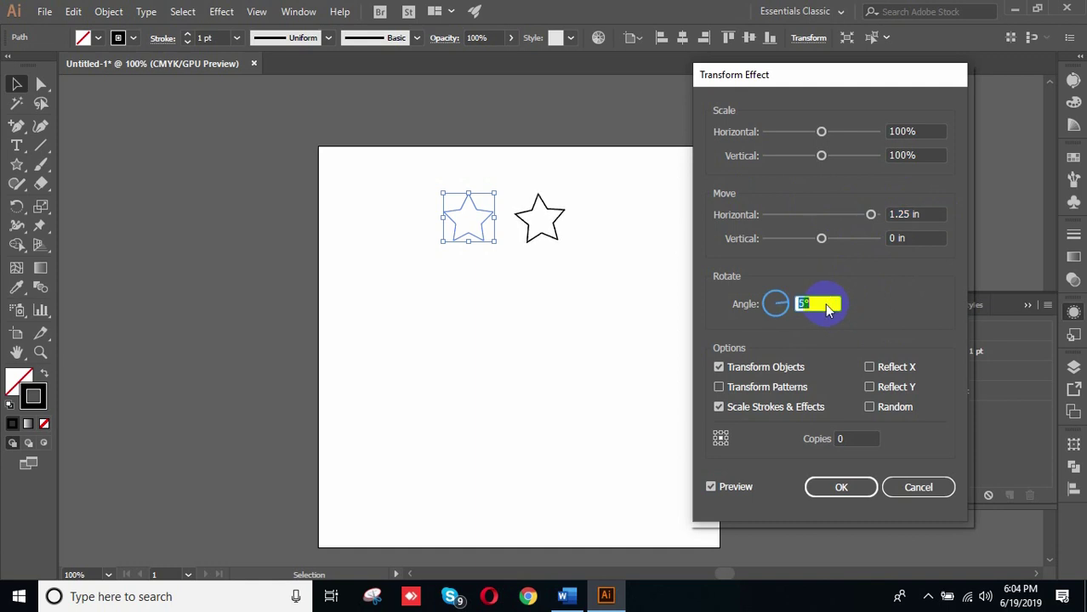
click(818, 301)
key(Up)
key(Up)
key(Up)
key(Up)
key(Up)
key(Up)
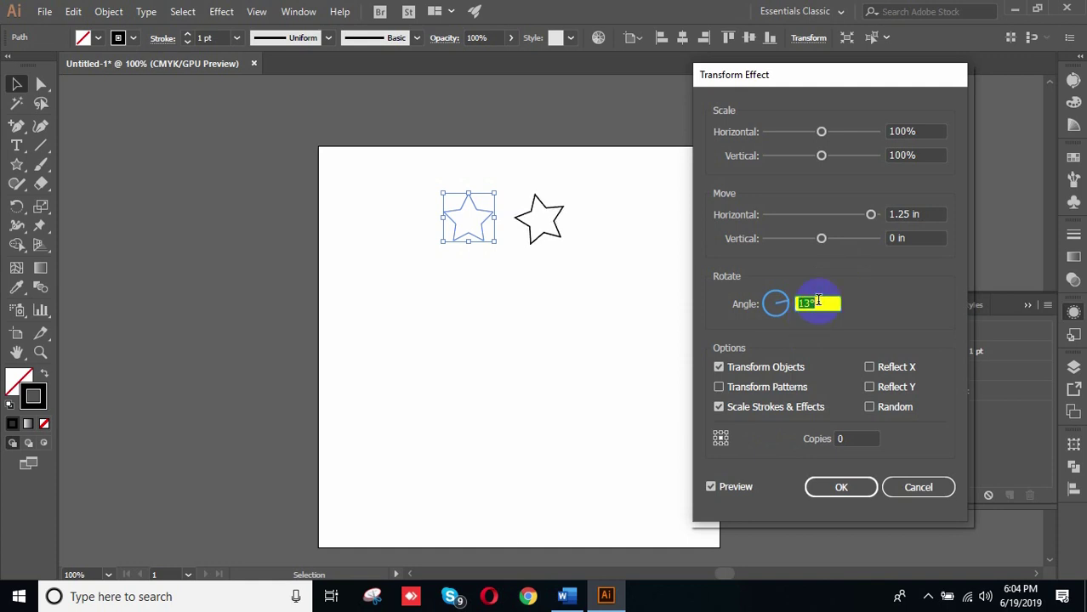
key(Down)
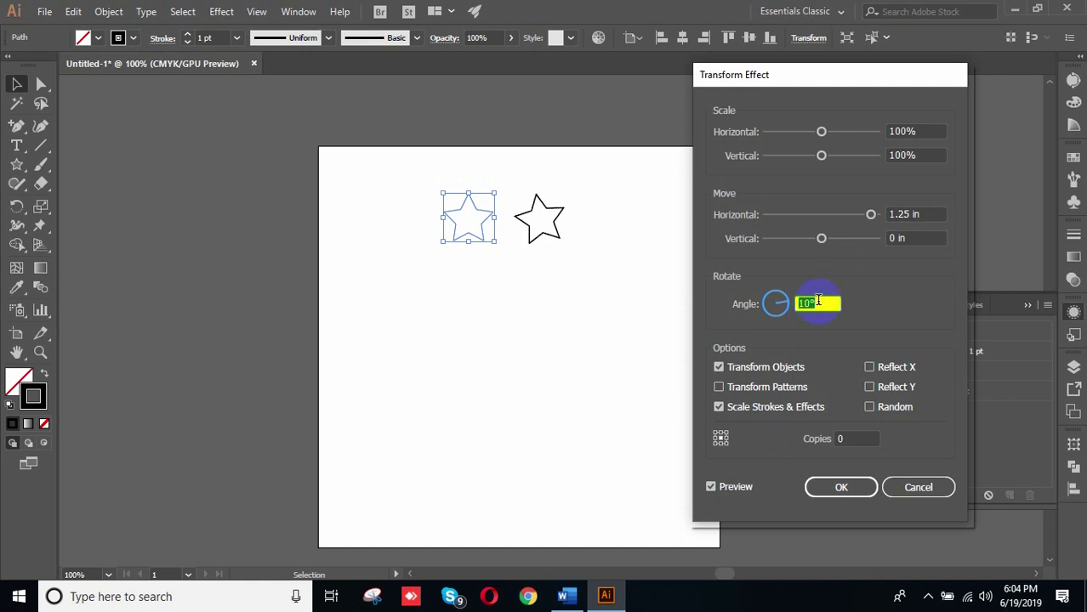
Step: Set the Transform effect's reference point to bottom centre and raise the number of copies to 37
click(723, 447)
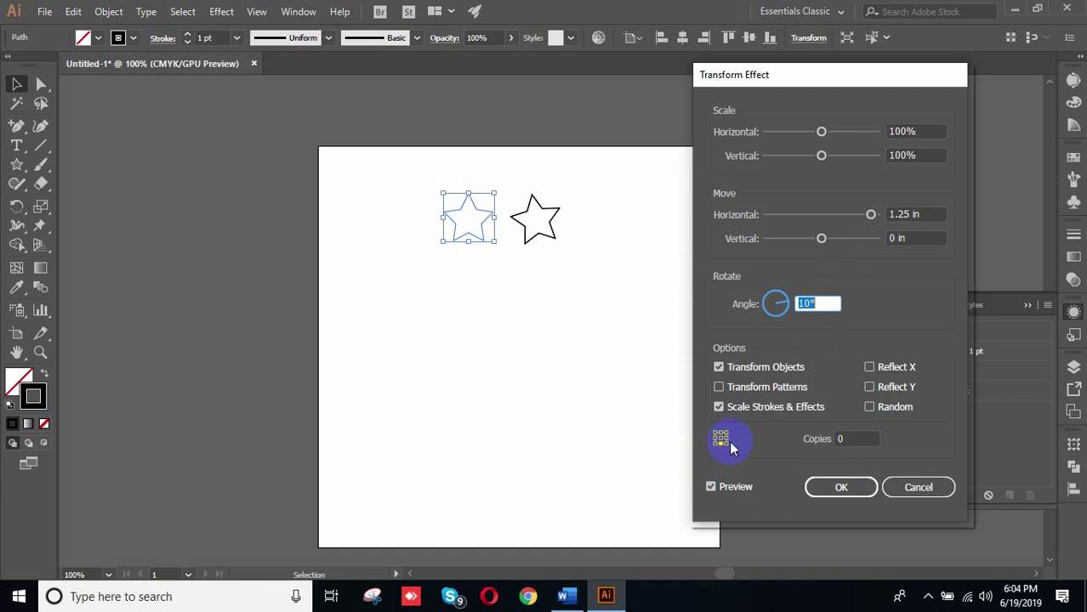
click(855, 439)
key(Up)
key(Up)
key(Up)
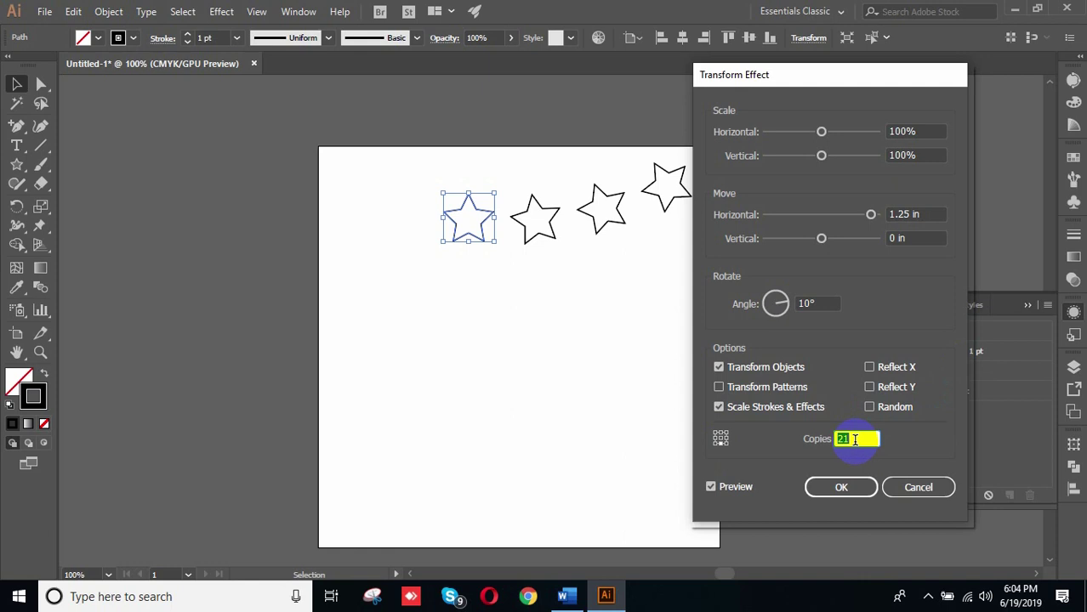
key(Up)
key(Up)
key(Up)
key(Up)
key(Up)
key(Up)
key(Up)
key(Up)
key(Up)
key(Up)
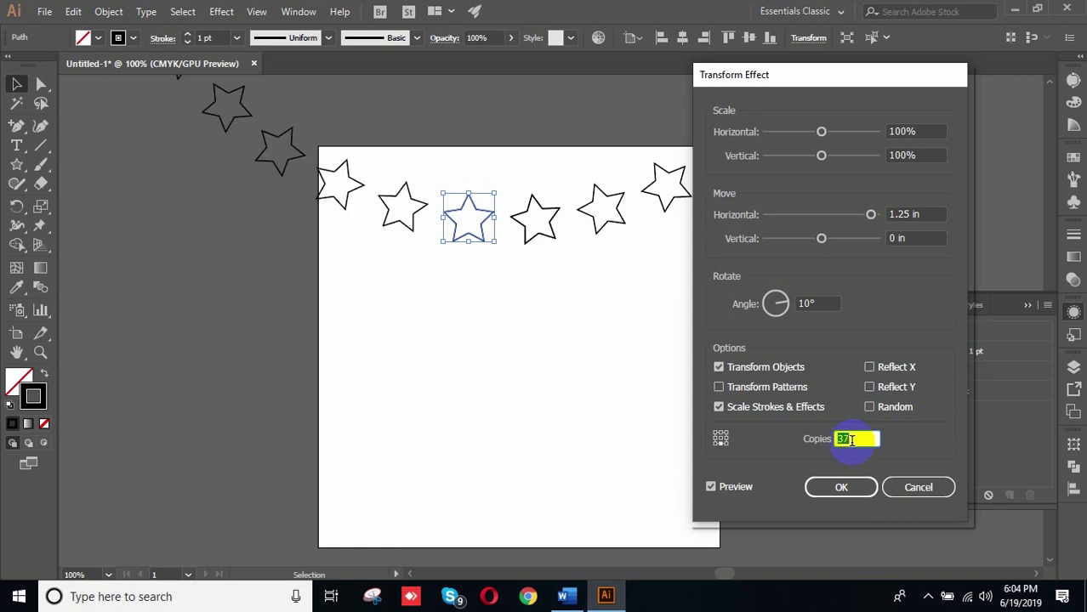
Step: Vary the number of copies in the star's Transform effect and settle on 35
key(Down)
key(Down)
key(Up)
key(Up)
key(Up)
key(Down)
key(Down)
key(Up)
key(Up)
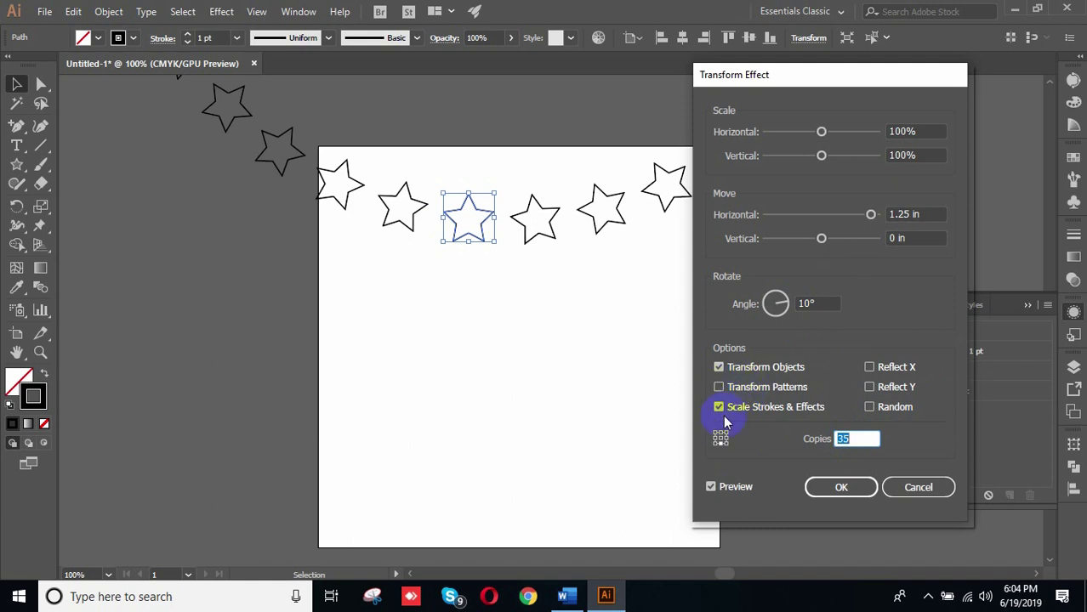
Step: Turn on Reflect X for the star's Transform effect and raise the number of copies to 38
click(870, 367)
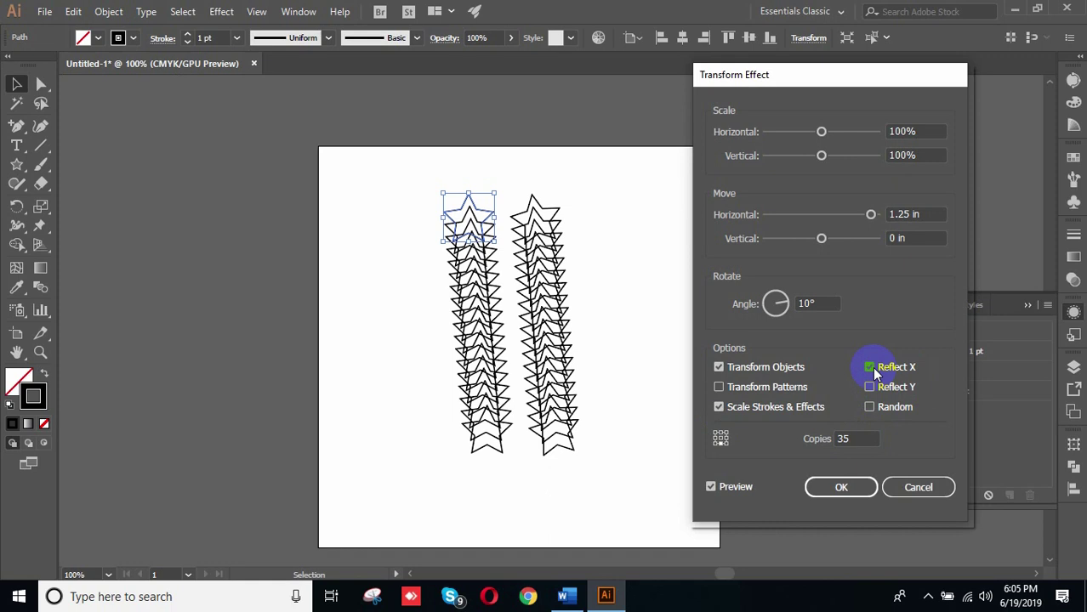
click(868, 440)
key(Up)
key(Up)
key(Up)
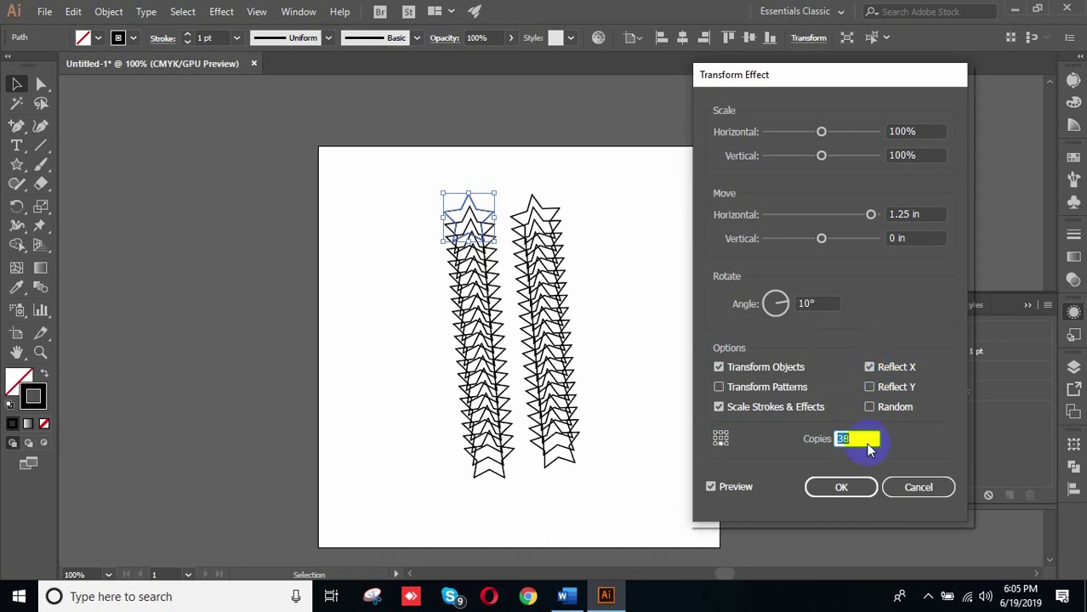
Step: Try several rotation angles, settle on 8°, and turn off Reflect X in the Transform effect
click(818, 305)
scroll(818, 304, up, 8)
scroll(817, 303, up, 18)
scroll(818, 304, down, 20)
scroll(819, 304, down, 7)
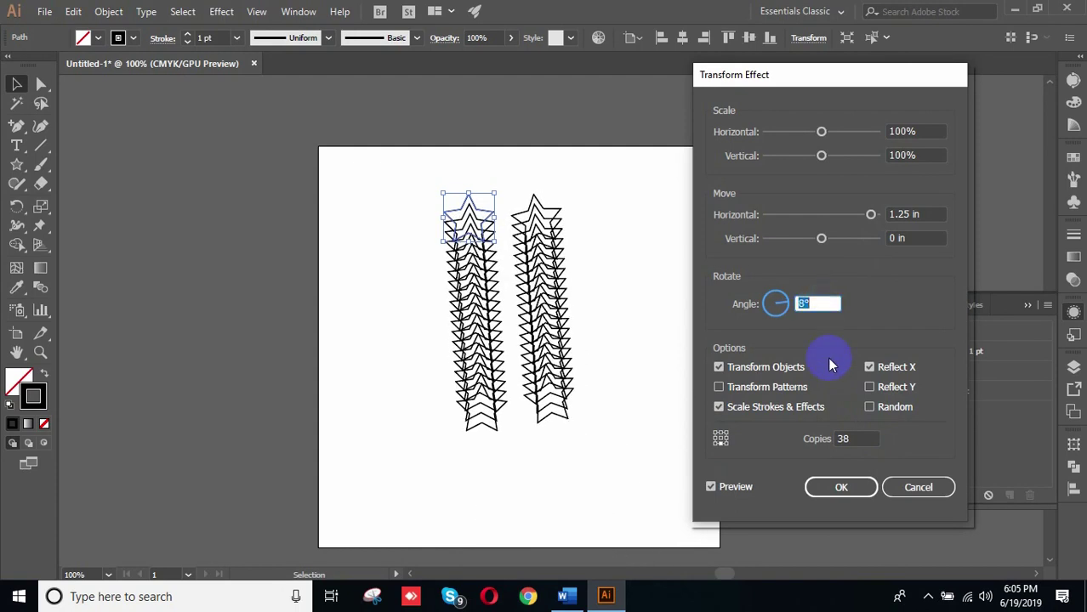
click(869, 367)
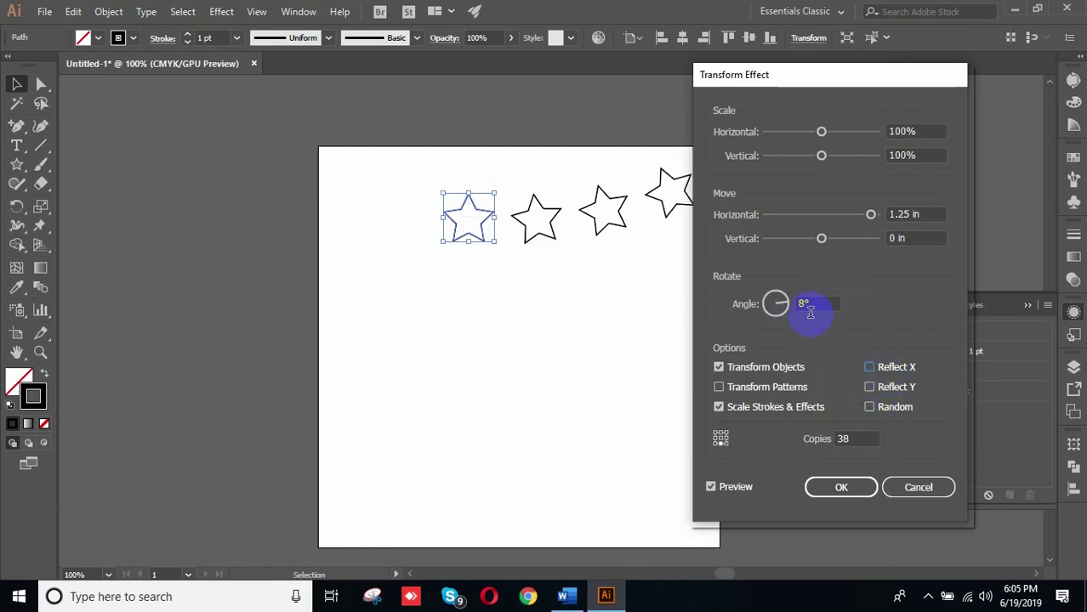
Step: Raise the number of copies in the Transform effect to 44
click(854, 441)
key(Up)
key(Up)
key(Up)
key(Up)
key(Up)
key(Up)
key(Up)
key(Up)
key(Down)
key(Down)
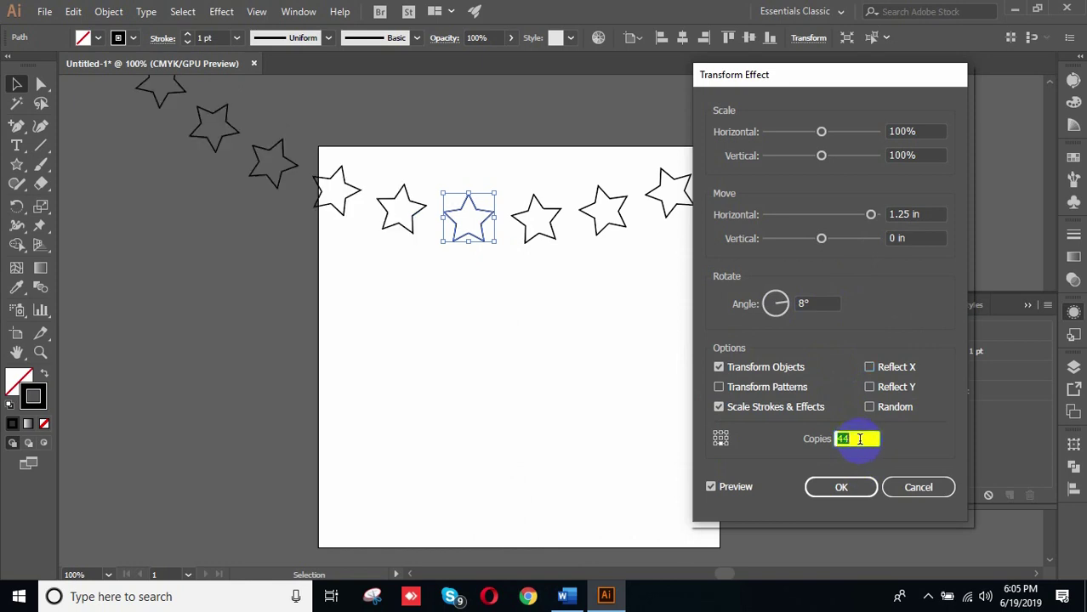
Step: Try the Transform effect's Random option with different copy counts, and turn Random off again with 89 copies set
click(869, 408)
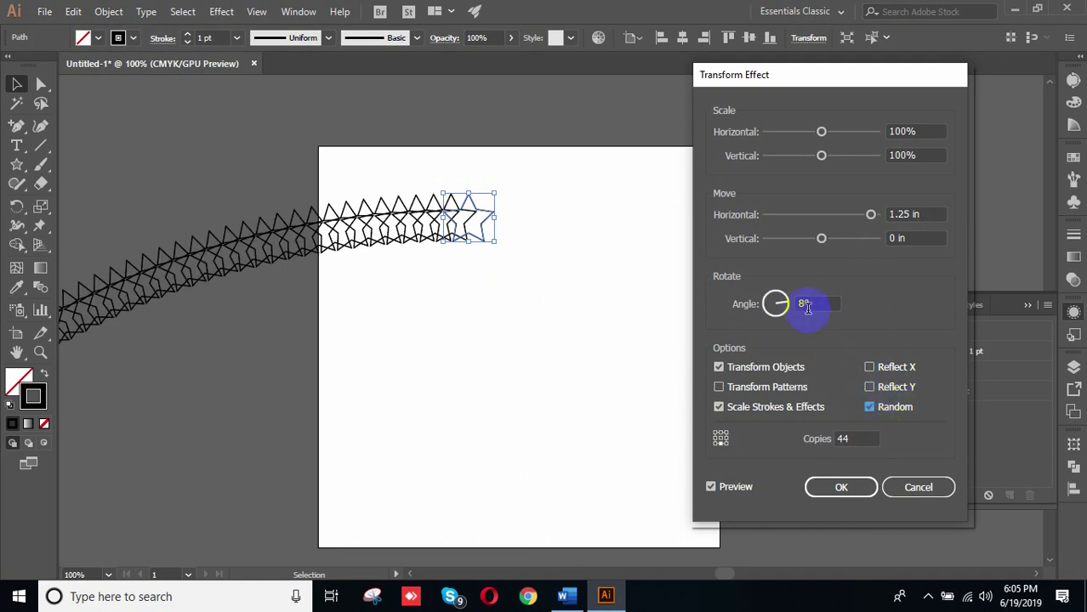
double_click(855, 440)
text(55)
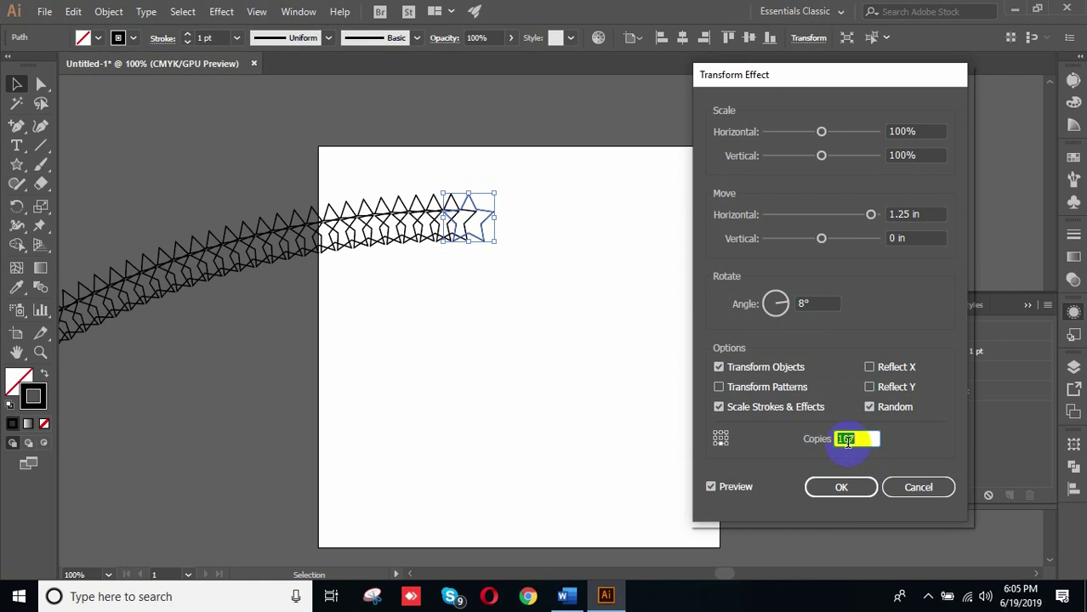
key(Up)
key(Up)
key(Up)
key(Up)
key(Up)
key(Up)
key(Up)
key(Up)
key(Up)
key(Up)
key(Up)
key(Up)
key(Up)
key(Up)
key(Up)
key(Up)
key(Up)
key(Up)
key(Up)
key(Up)
key(Up)
key(Up)
key(Up)
click(869, 407)
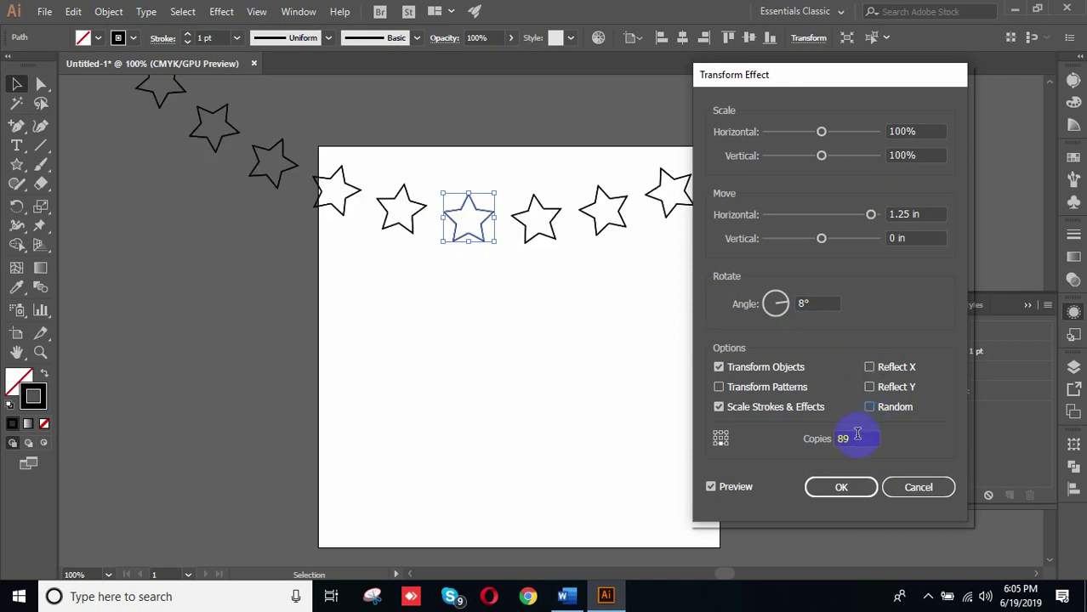
Step: Lower the Transform effect's number of copies to 37 and bring it back up to 44
click(860, 441)
key(Down)
key(Down)
key(Down)
key(Down)
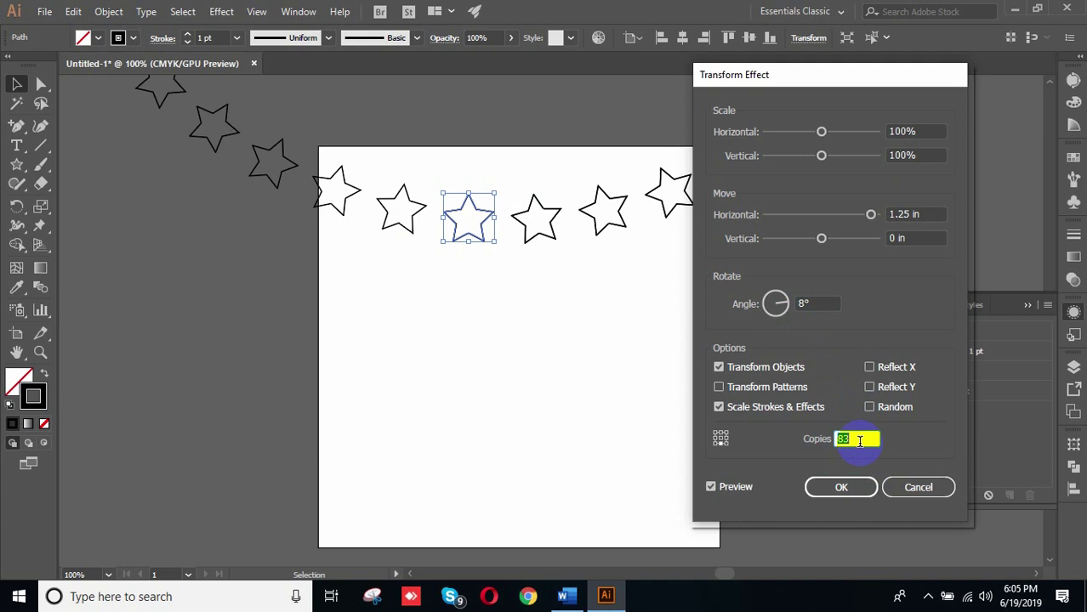
key(Down)
key(Down)
key(Down)
key(Down)
key(Down)
key(Down)
key(Down)
key(Down)
key(Down)
key(Down)
key(Down)
key(Down)
key(Down)
key(Down)
key(Down)
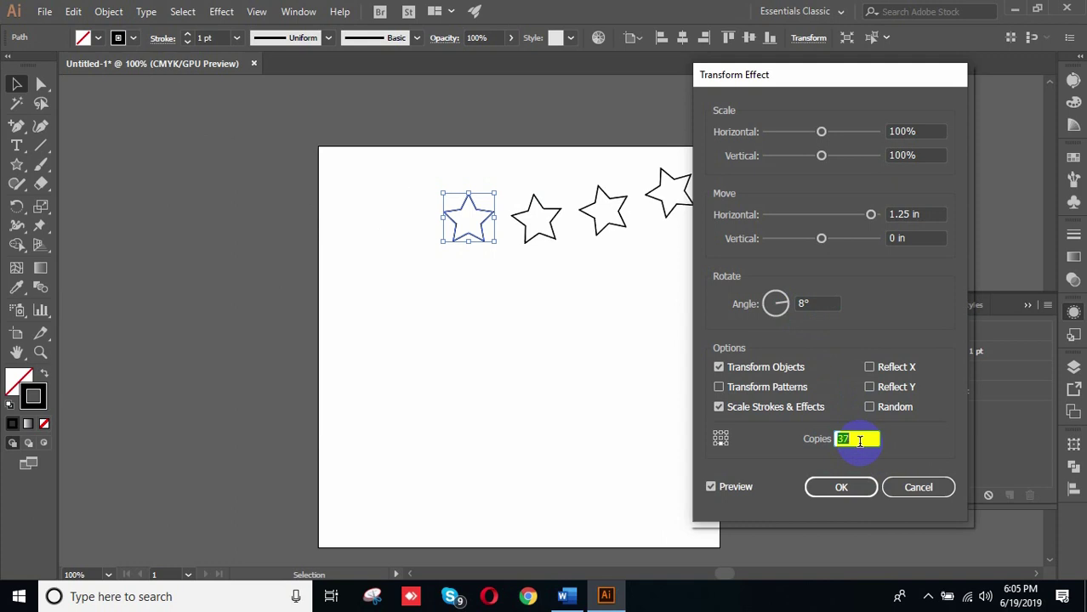
key(Up)
key(Up)
key(Up)
key(Up)
key(Up)
key(Up)
key(Up)
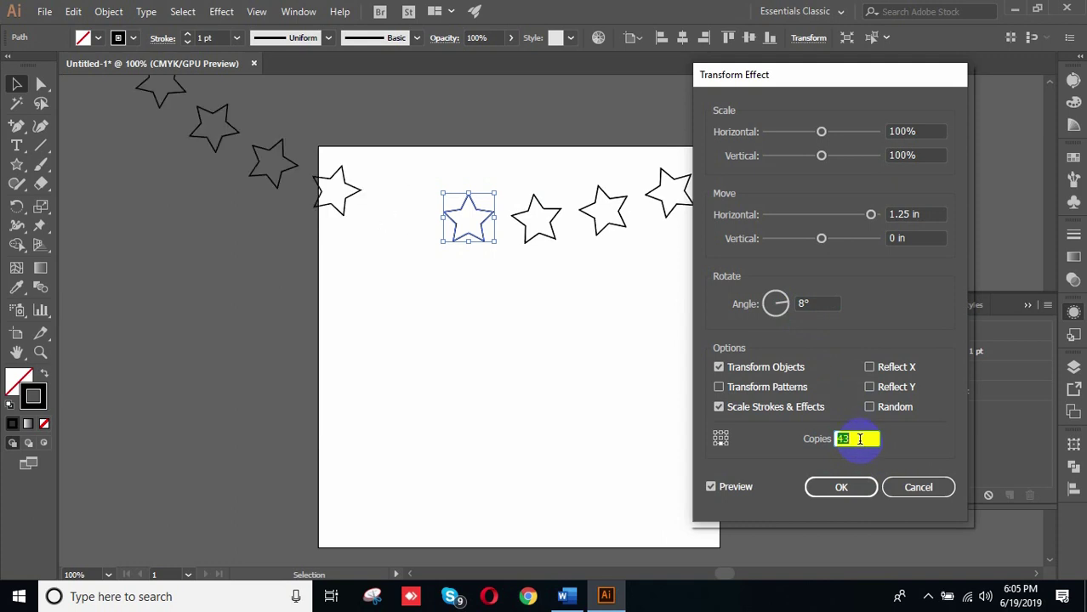
key(Down)
Step: Try the bottom-right and bottom-left reference points for the Transform effect and settle on the top-left one
click(726, 445)
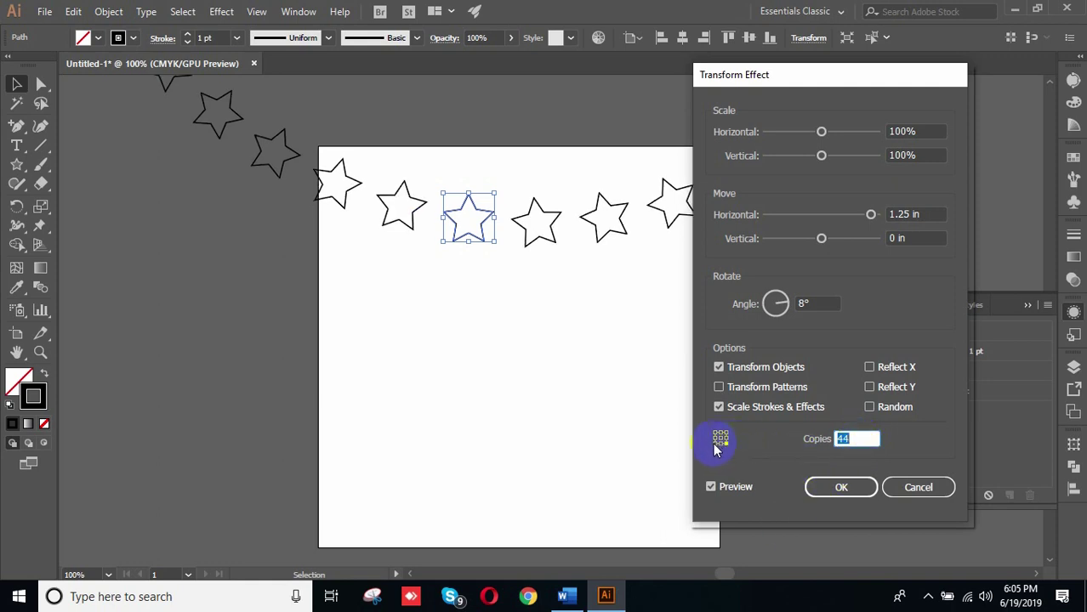
click(716, 445)
click(720, 437)
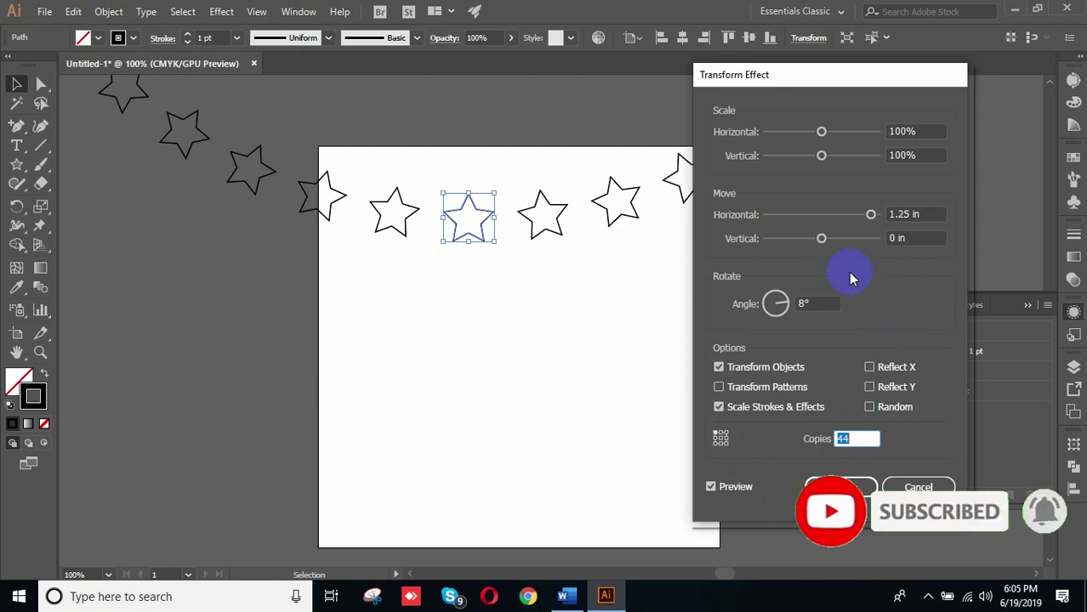
Step: Try rotation angles around 8° for the star copies, settle on 9° and apply the Transform effect
click(818, 302)
key(Up)
key(Up)
key(Up)
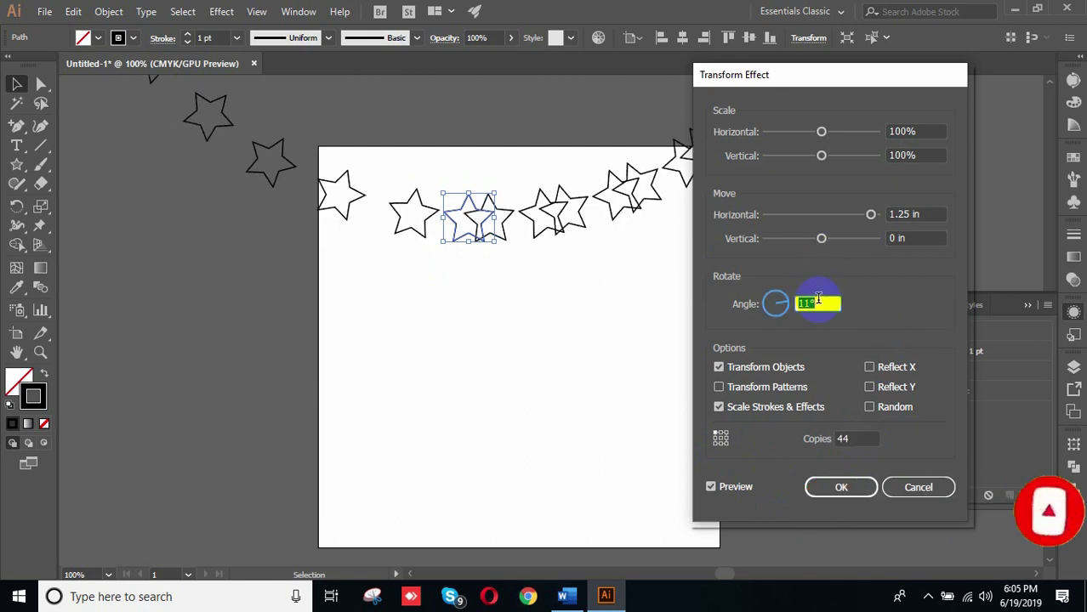
key(Down)
key(Down)
key(Down)
key(Down)
key(Down)
key(Up)
key(Up)
key(Up)
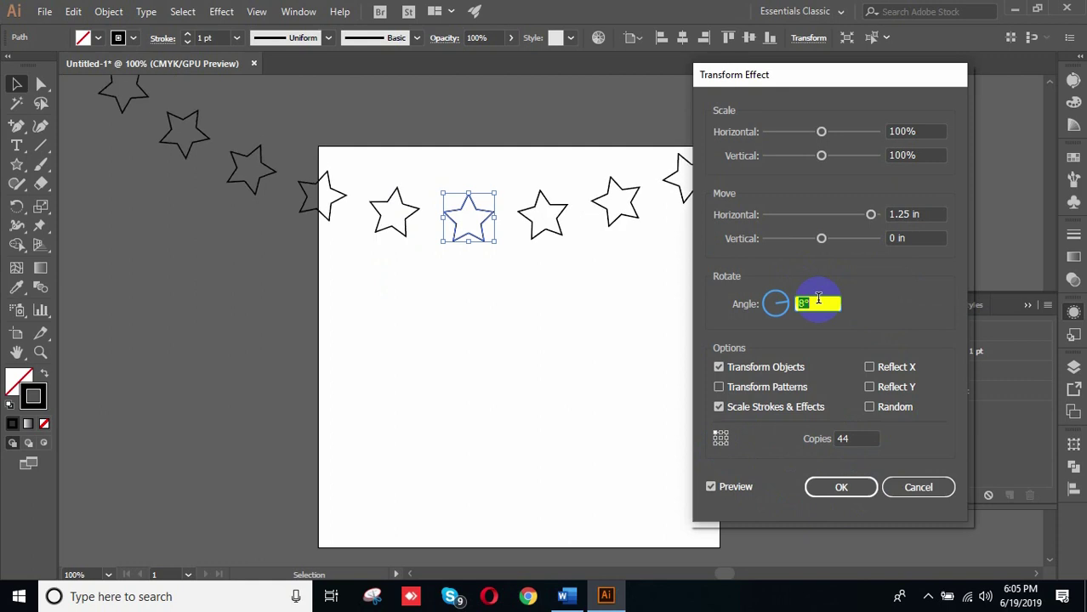
click(842, 487)
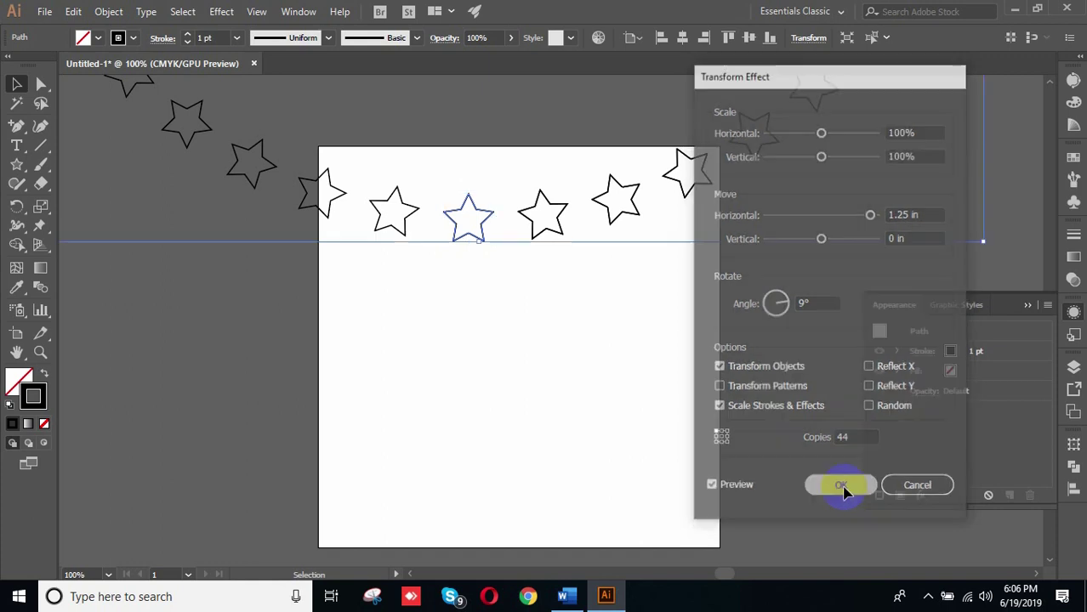
Step: Draw another star across the artboard's top edge above the original star, and undo it
scroll(537, 317, up, 2)
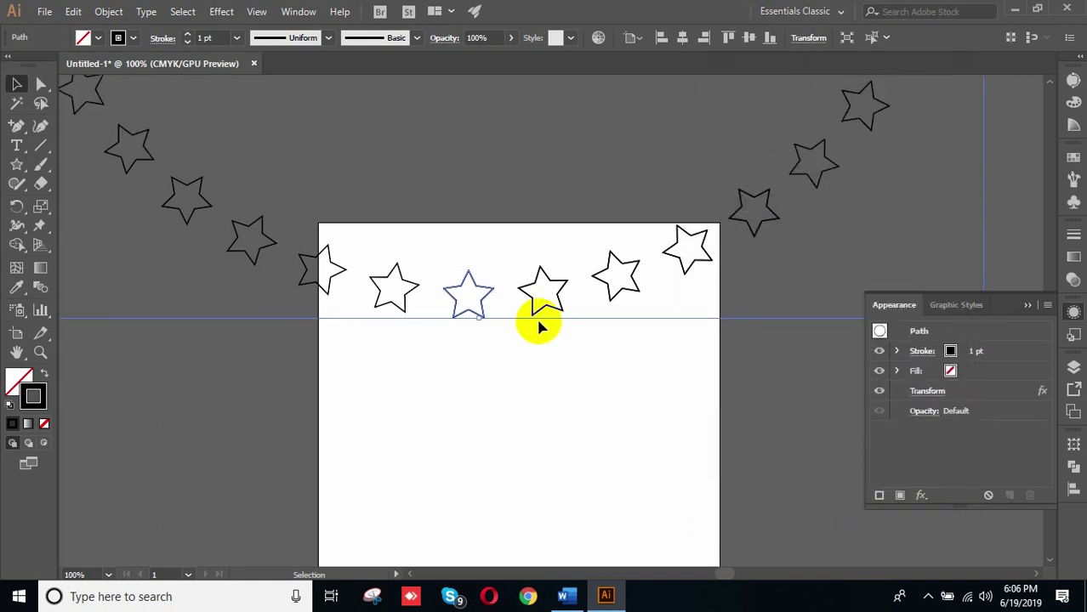
click(16, 164)
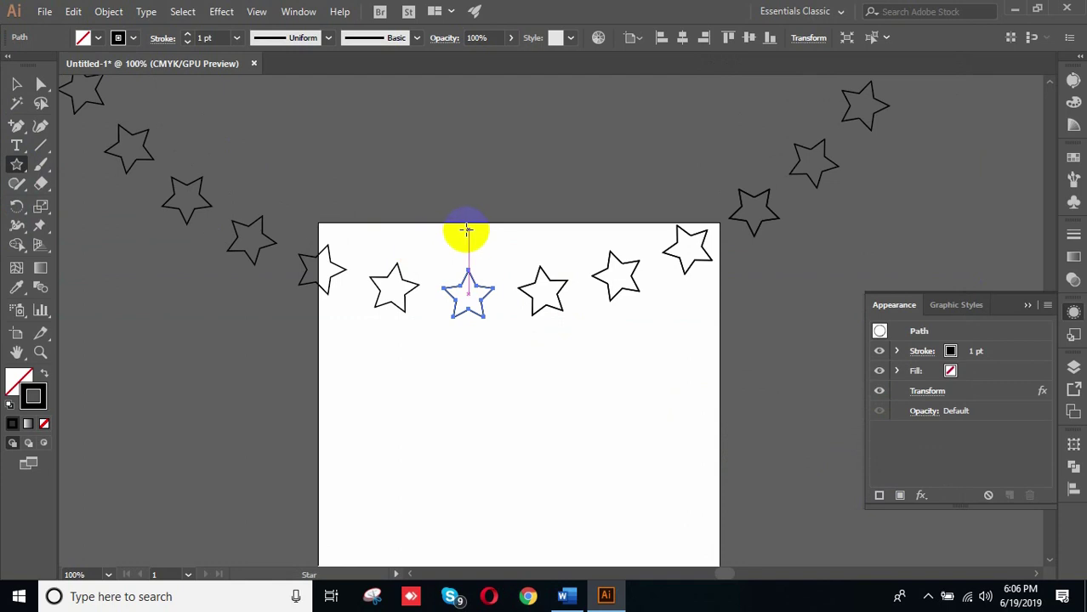
drag(463, 230, 494, 251)
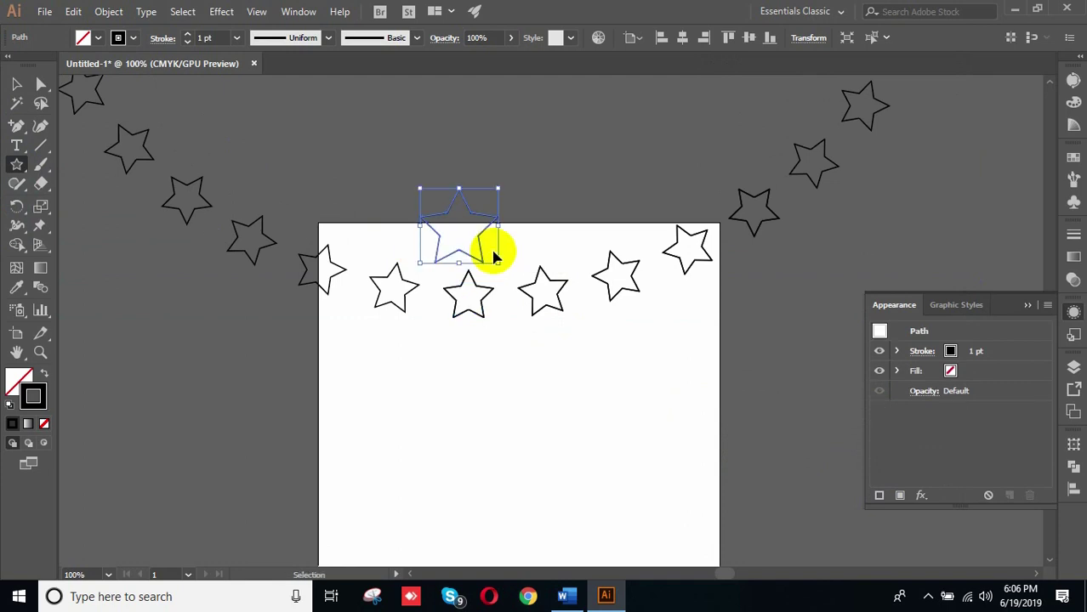
click(73, 11)
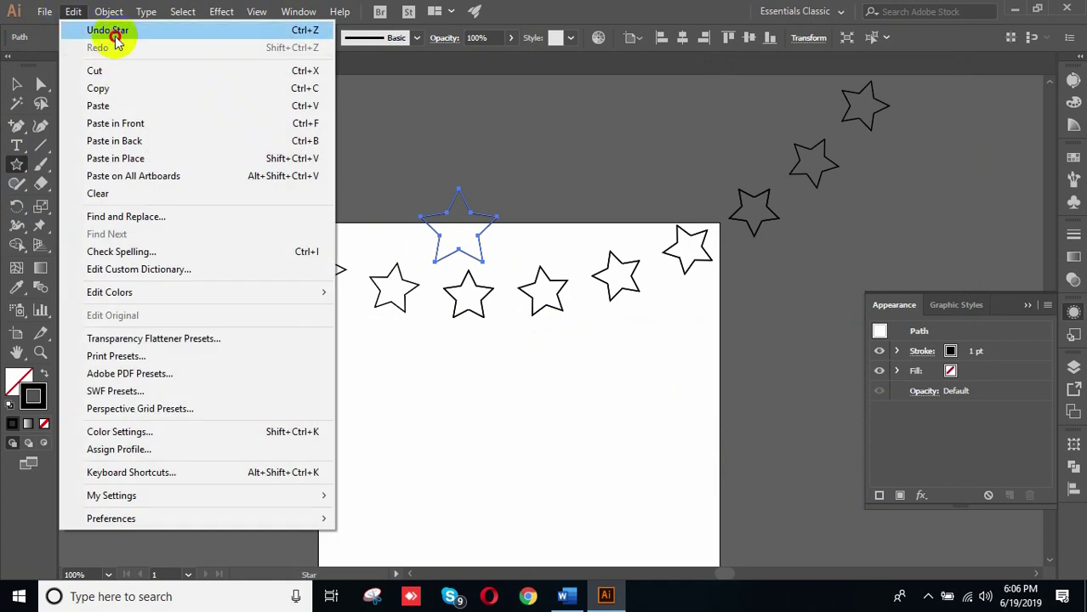
click(111, 30)
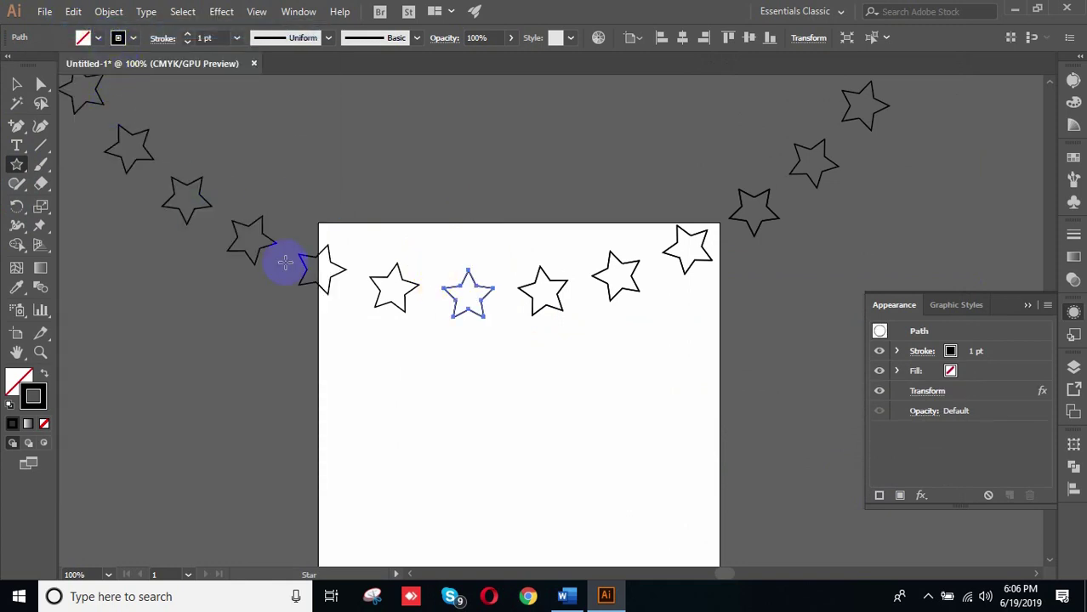
Step: Isolate the path of the original star that carries the Transform effect, and clear the selection
right_click(468, 295)
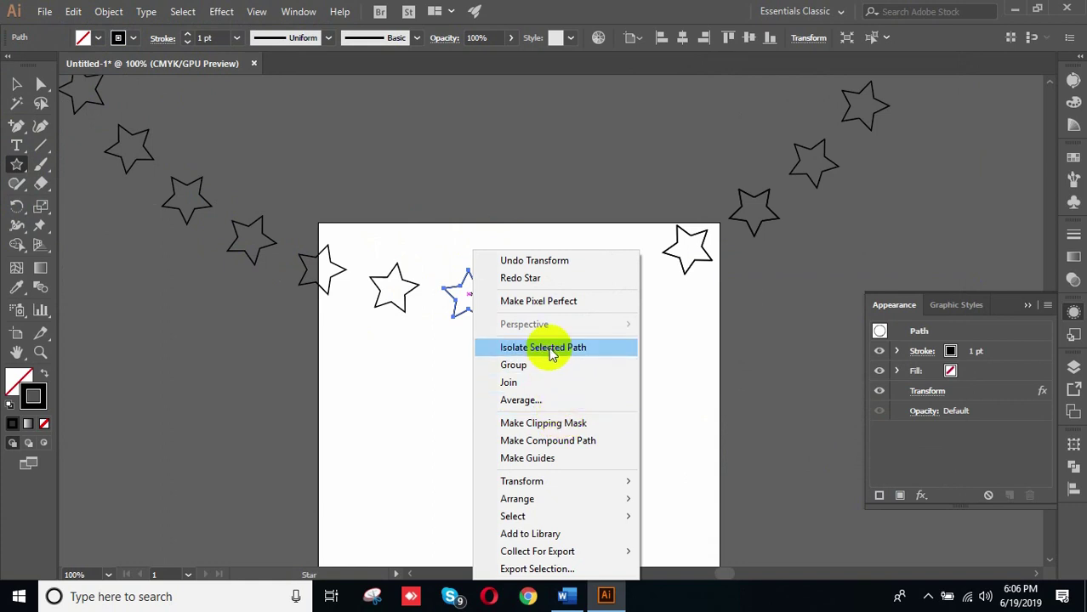
click(16, 83)
click(461, 219)
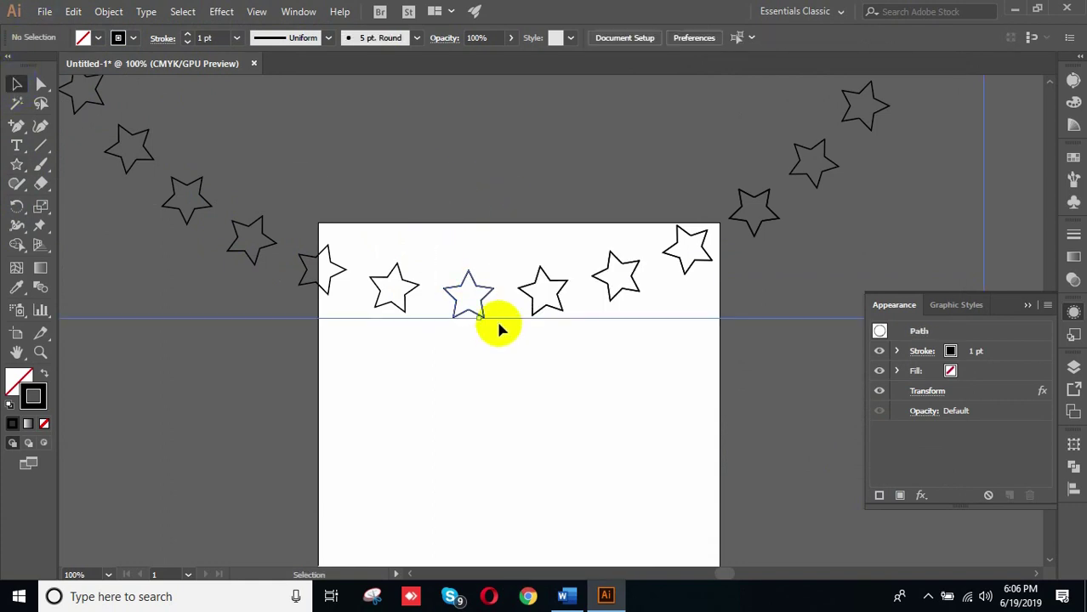
right_click(472, 277)
click(535, 347)
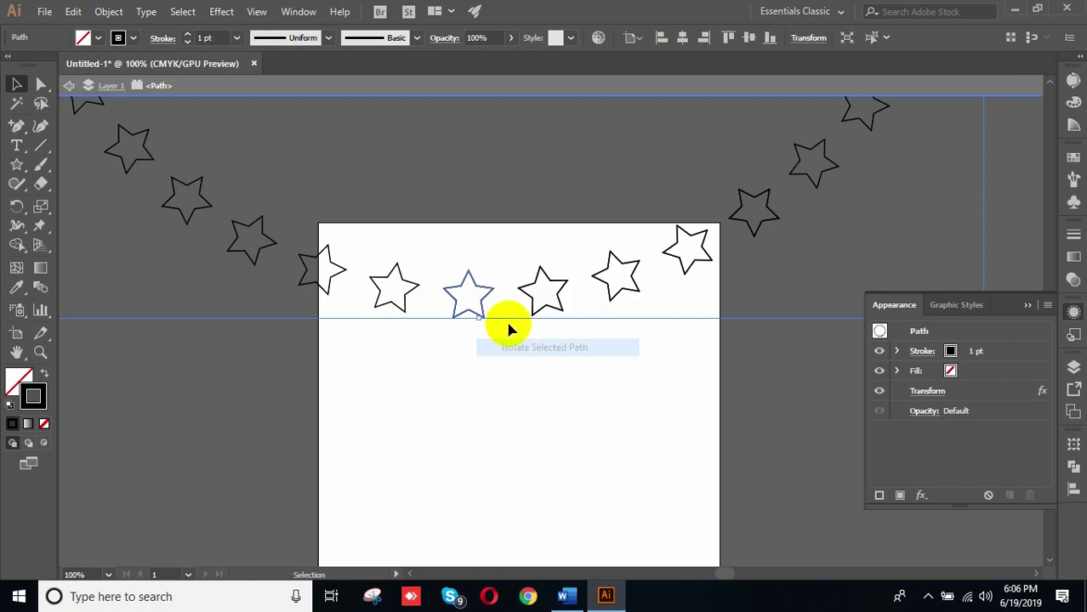
right_click(485, 233)
click(423, 255)
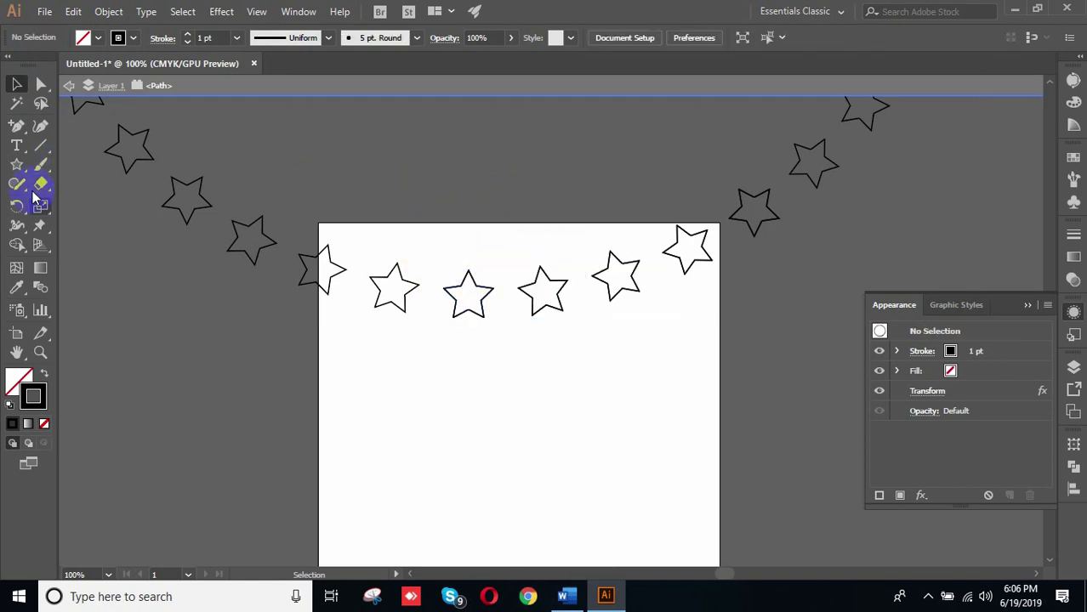
Step: Draw a small star just above the original star while in isolation mode
click(16, 164)
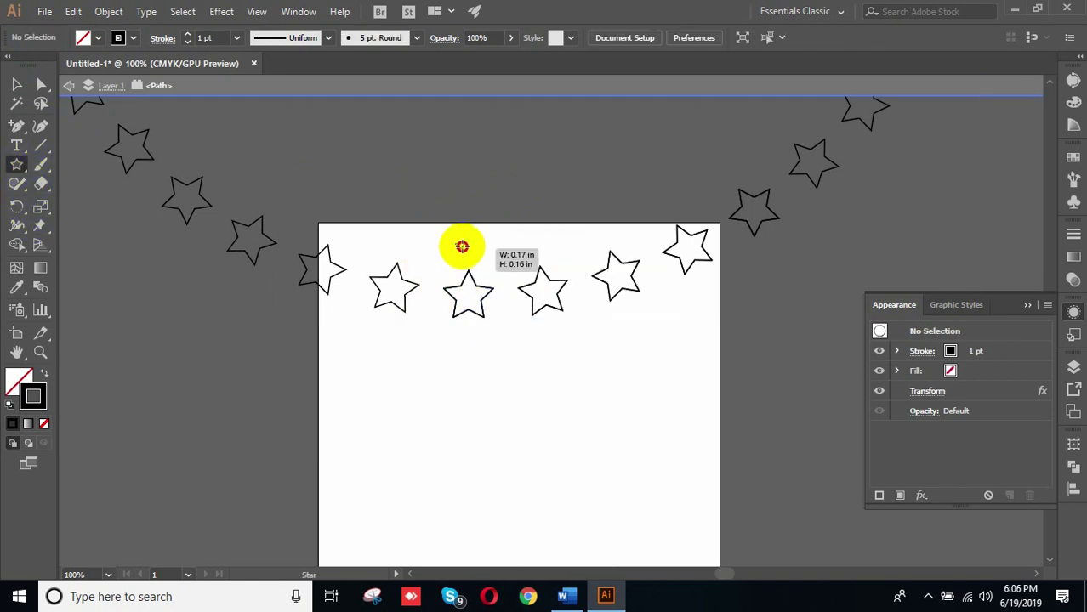
drag(459, 246, 474, 257)
click(16, 82)
drag(445, 210, 482, 252)
Step: Try selecting the small star separately from the ring of copies, and clear the selection
scroll(459, 262, down, 2)
drag(568, 144, 554, 316)
click(398, 405)
drag(432, 387, 512, 432)
click(511, 423)
scroll(444, 437, up, 2)
click(514, 423)
click(506, 423)
click(488, 414)
click(435, 379)
Step: Examine the real star paths in Outline view and return to the normal preview
key(a)
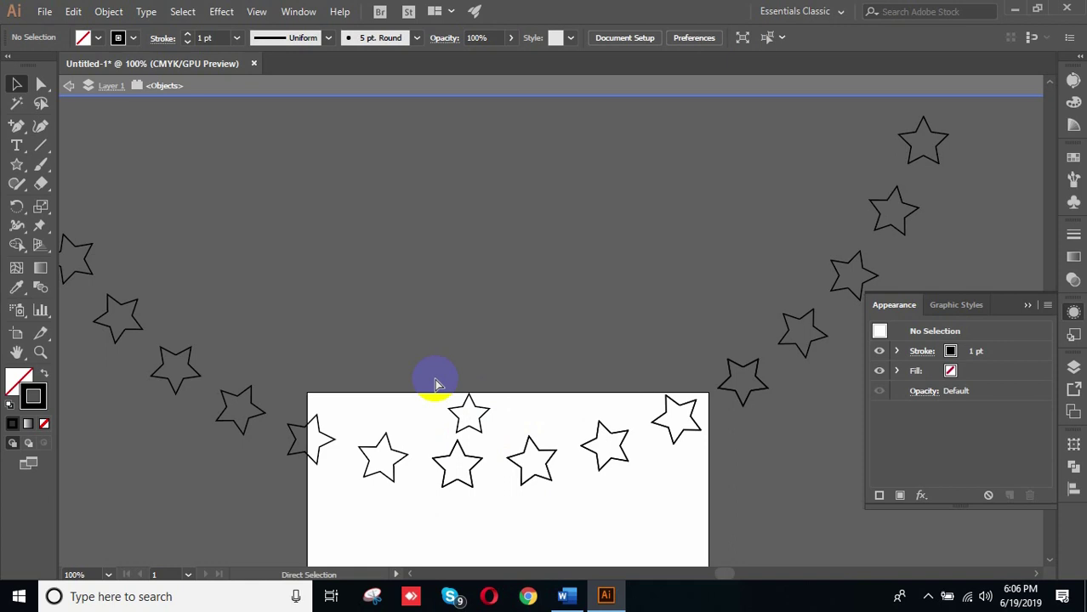
key(ctrl+y)
key(v)
scroll(453, 351, down, 2)
scroll(453, 351, down, 1)
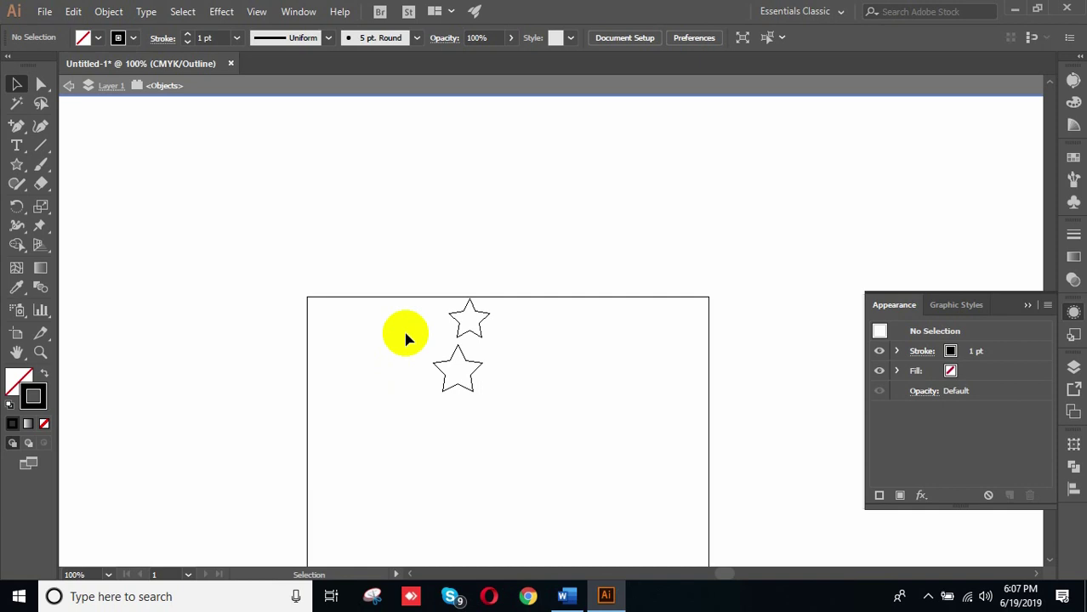
drag(422, 279, 391, 249)
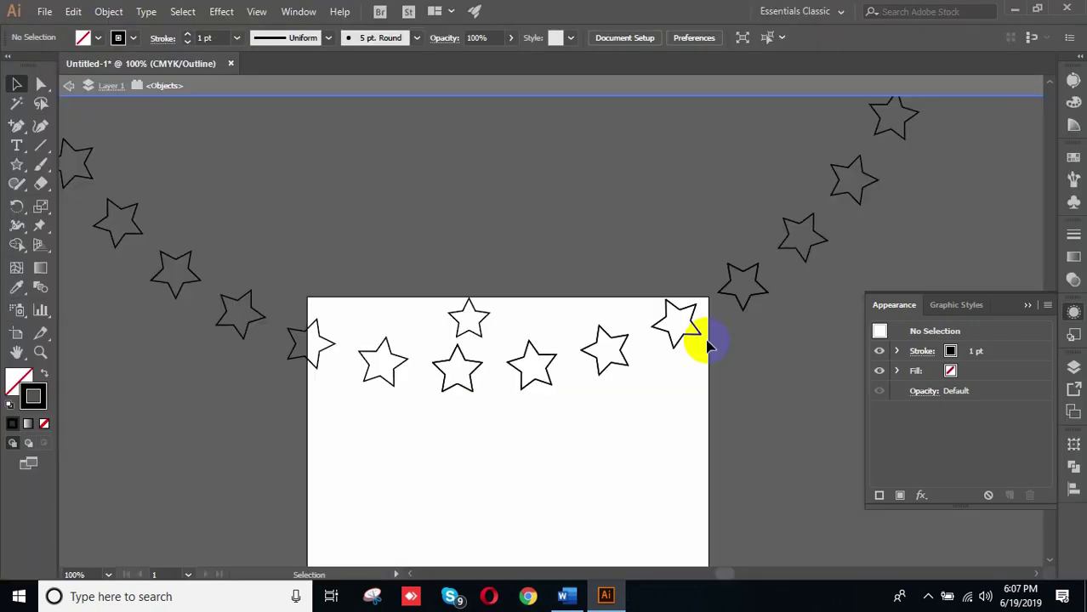
key(ctrl+y)
Step: Exit isolation mode and return to the full document with the Selection tool active
click(46, 86)
click(16, 84)
click(68, 88)
click(68, 89)
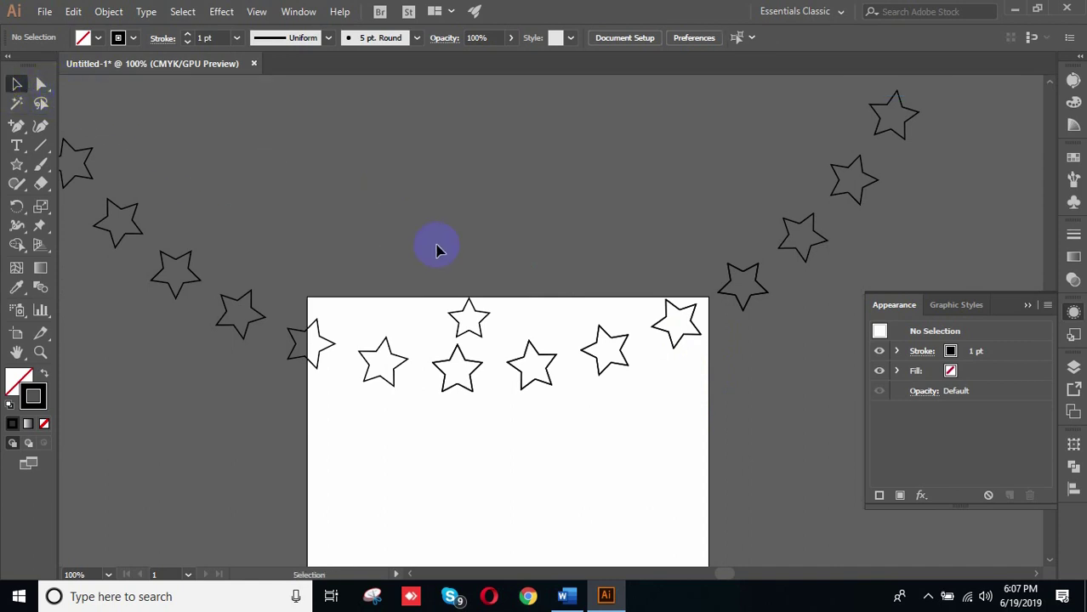
Step: Delete the whole ring of star copies and the leftover small star near the artboard's top edge
scroll(533, 256, down, 2)
key(space)
drag(581, 141, 585, 309)
scroll(576, 318, down, 1)
scroll(541, 432, up, 1)
drag(496, 356, 531, 429)
click(828, 170)
click(755, 151)
click(757, 146)
click(814, 160)
click(752, 149)
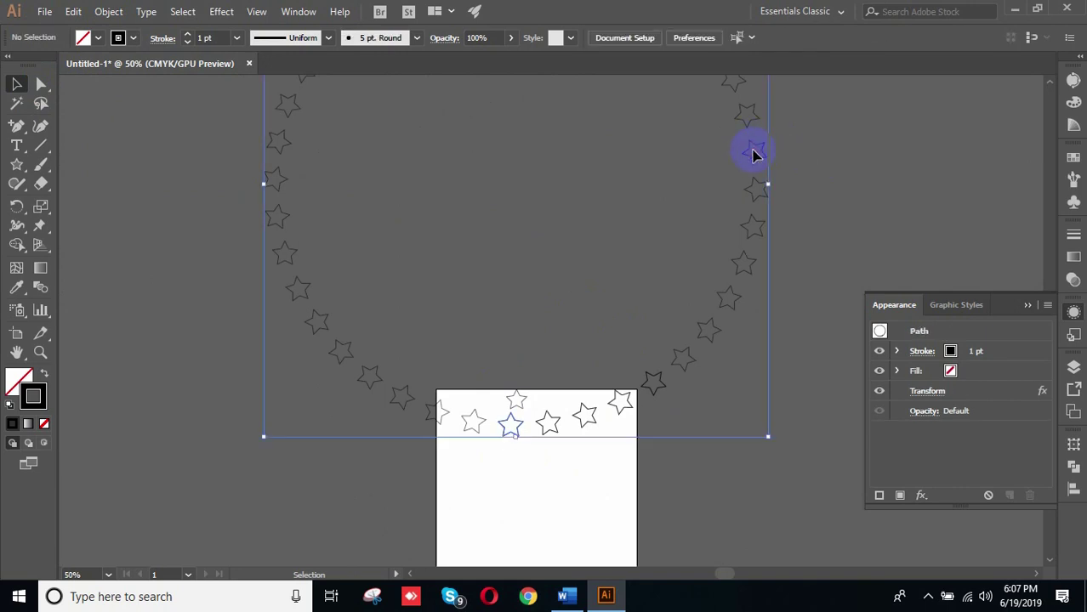
key(Delete)
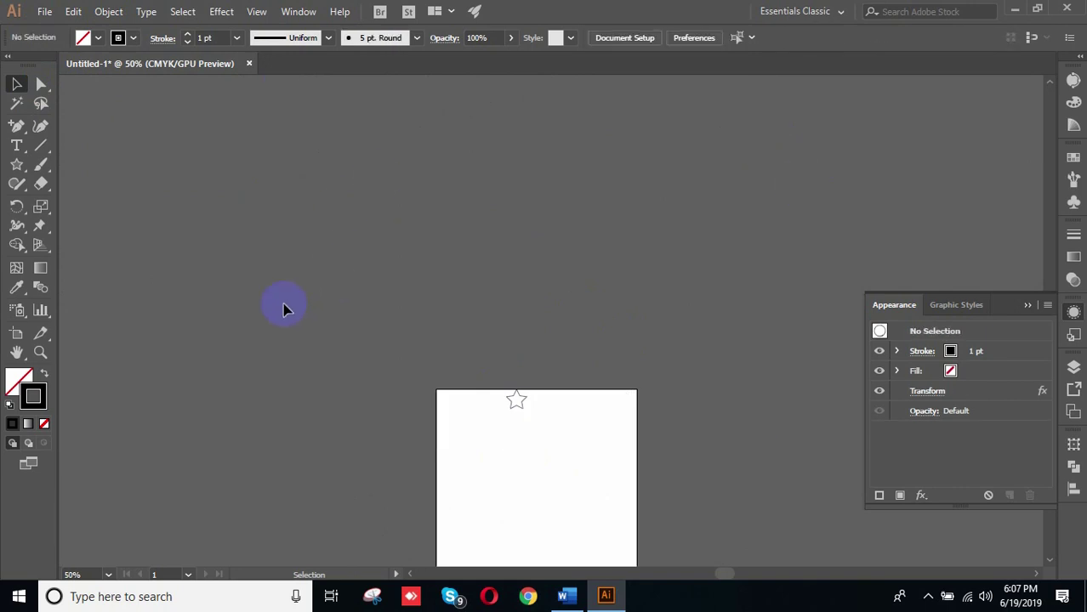
drag(434, 312, 593, 428)
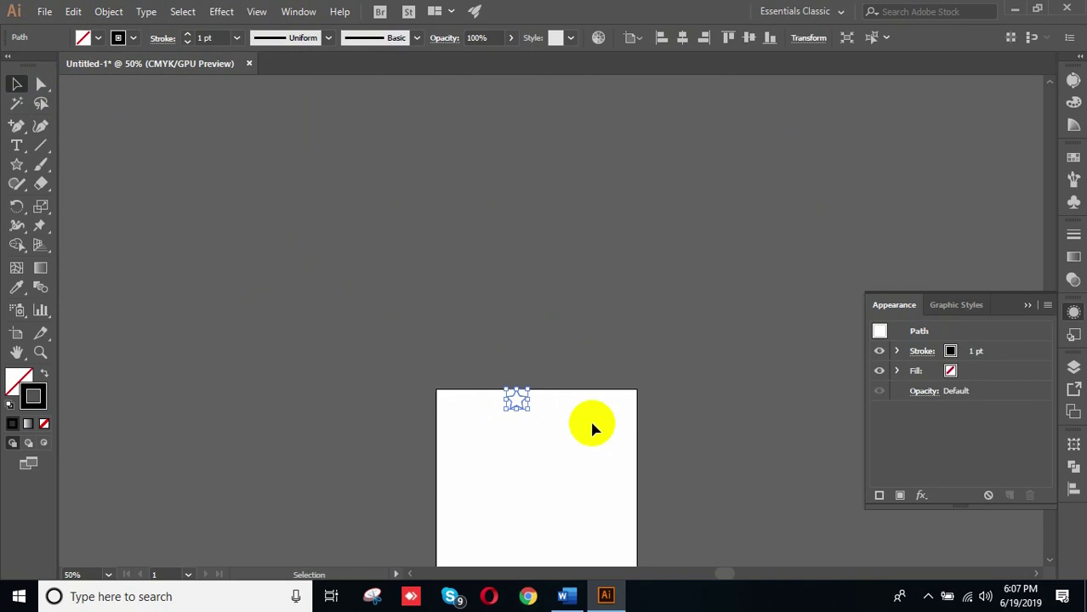
key(Delete)
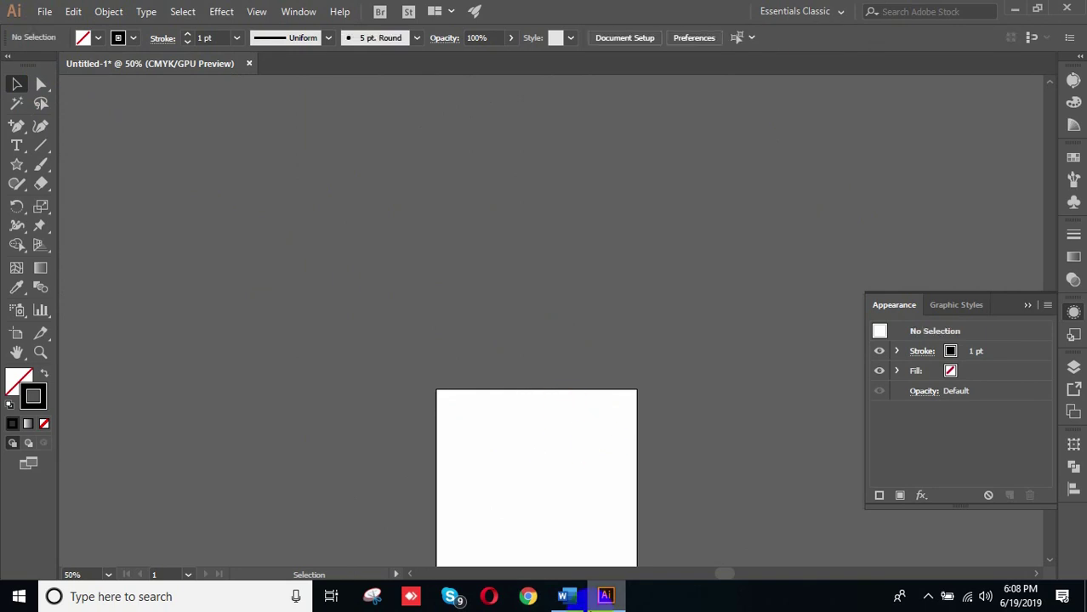
Step: Switch to Word and review the topics listed under Effects and the Appearance Panel in the course outline
click(580, 602)
click(341, 338)
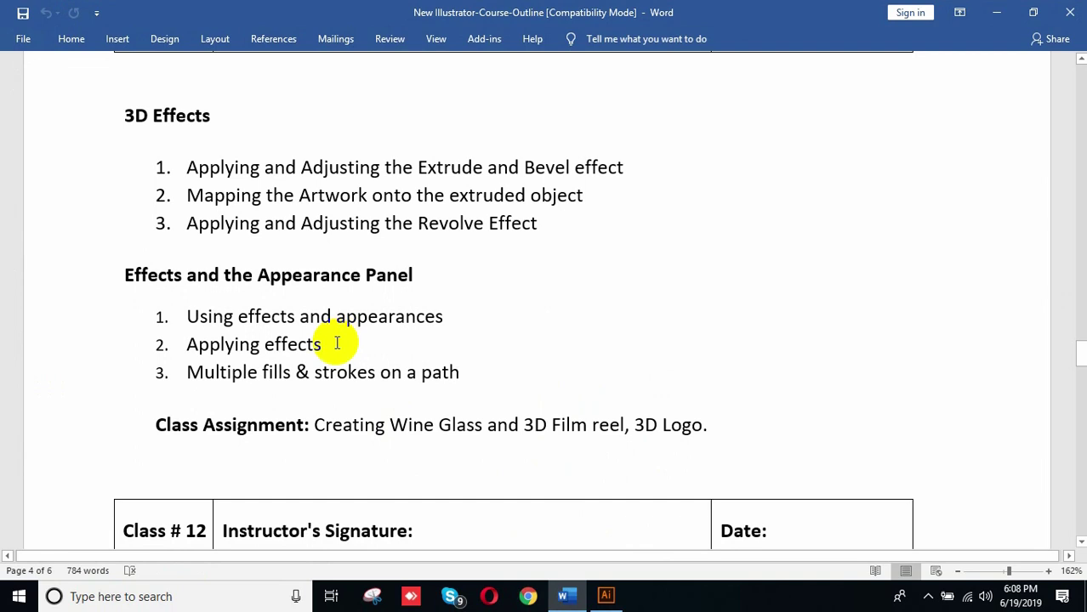
click(289, 372)
click(424, 372)
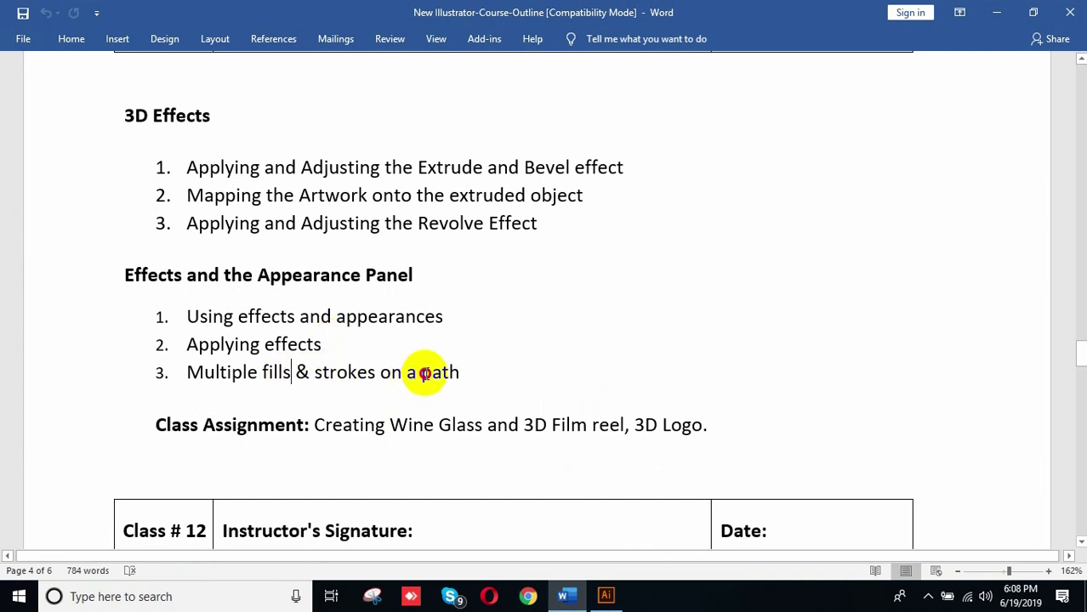
click(467, 373)
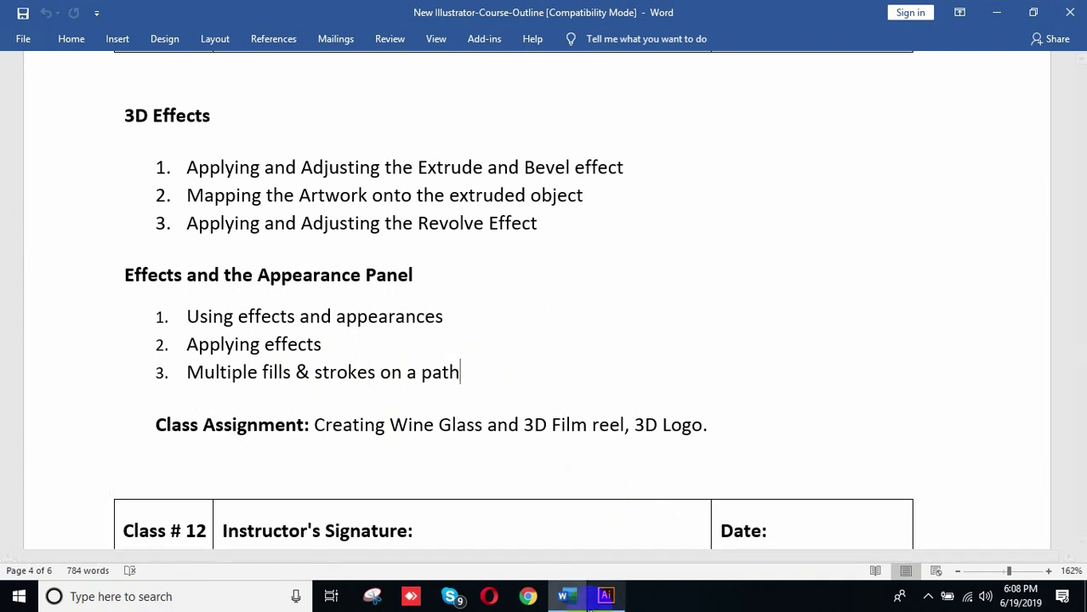
Step: Switch back to Illustrator and draw a circle with the Ellipse tool in the upper middle of the artboard
click(606, 596)
right_click(23, 164)
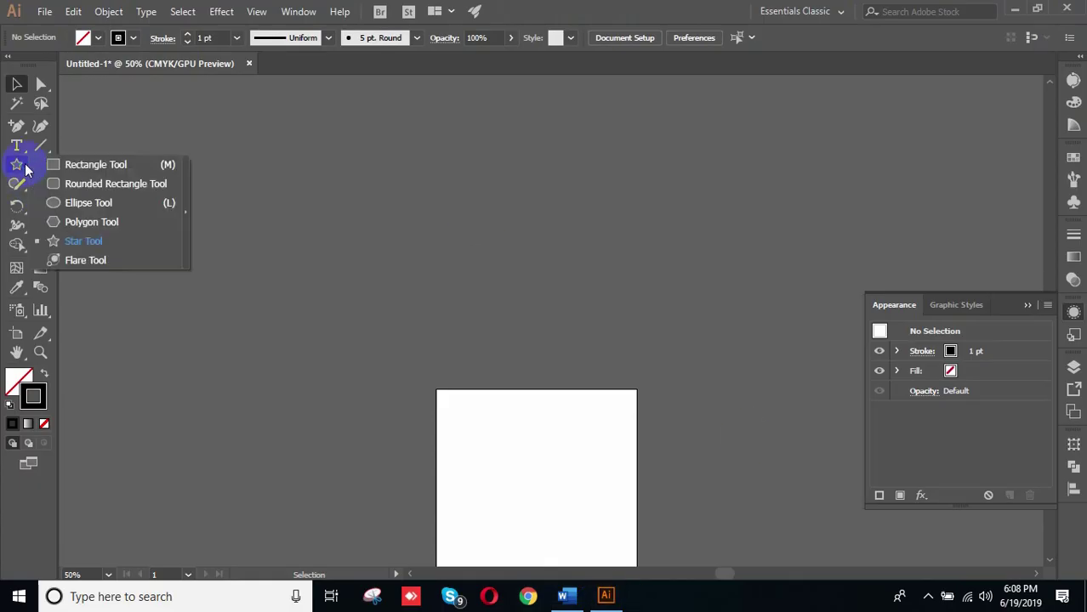
click(77, 207)
drag(482, 416, 583, 508)
scroll(547, 415, down, 3)
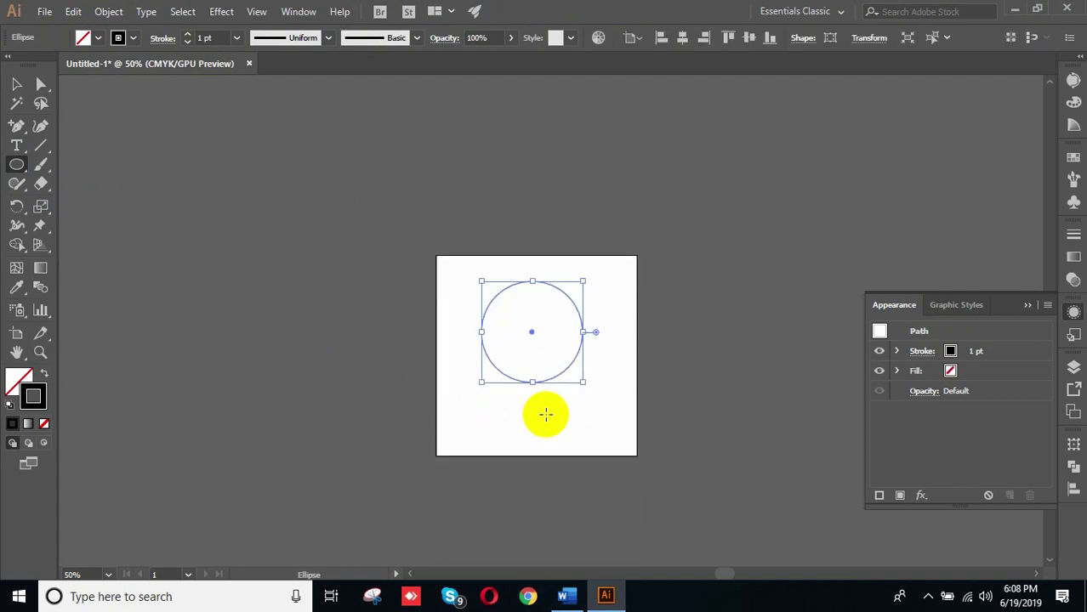
Step: Give the circle a red fill and a blue stroke 13 pt wide
click(85, 37)
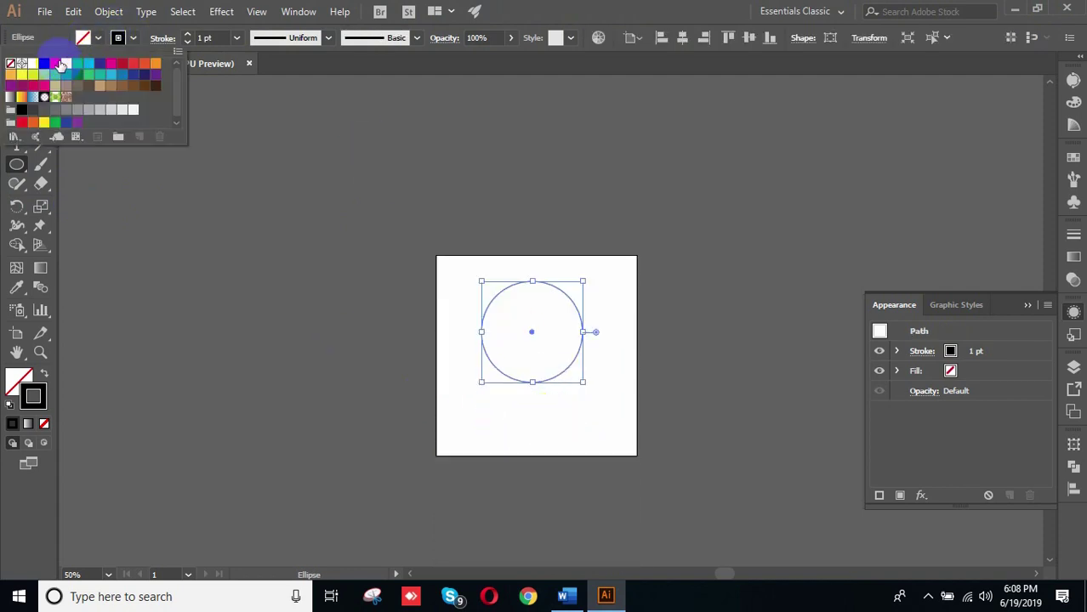
click(55, 64)
click(117, 38)
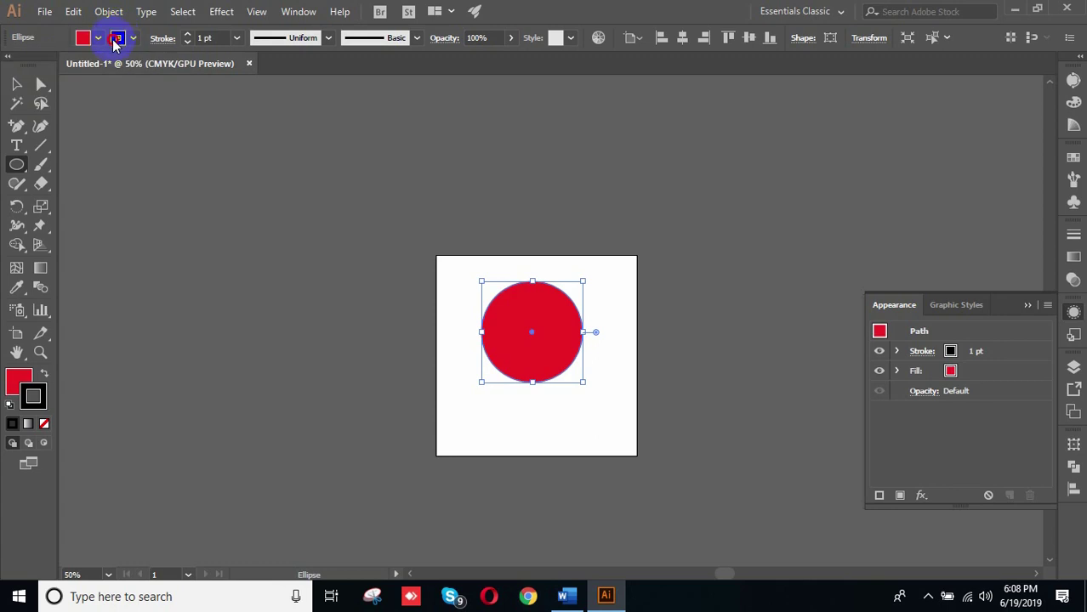
click(118, 37)
click(123, 77)
click(220, 38)
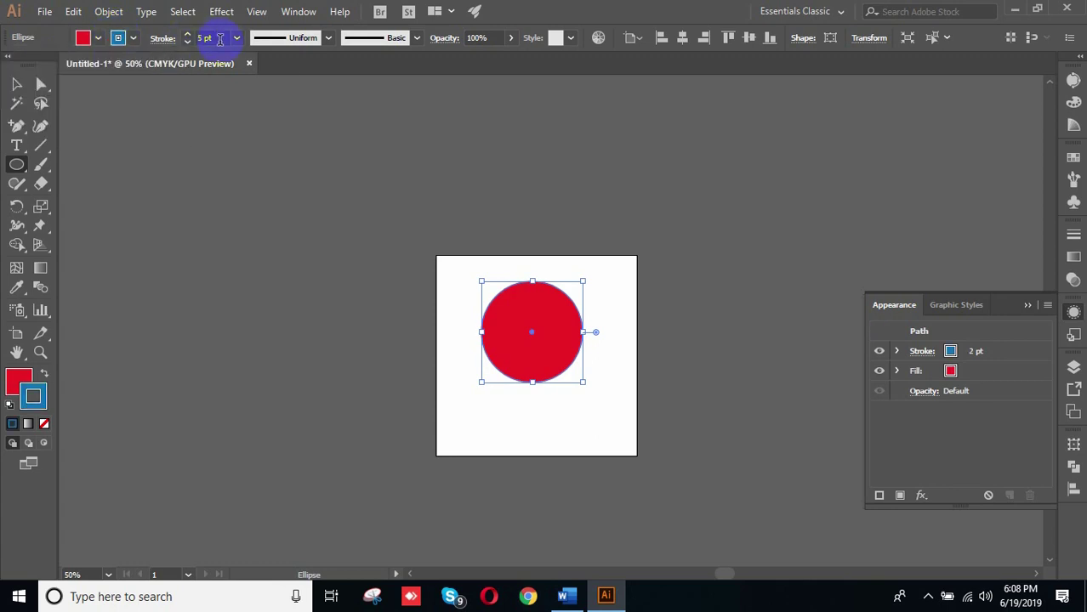
scroll(221, 39, up, 12)
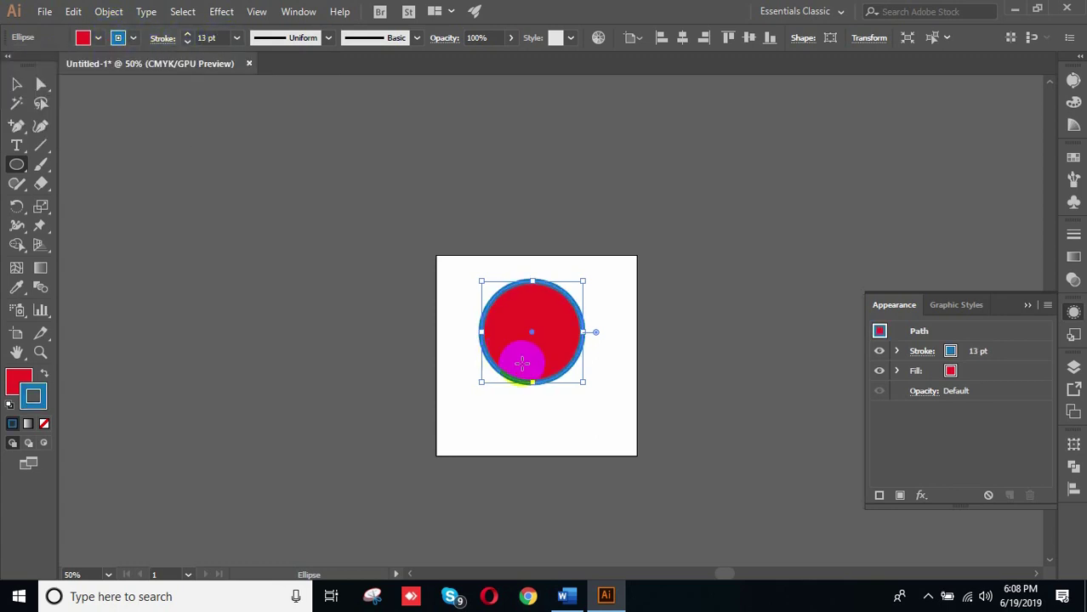
Step: Move the circle slightly up and to the right on the artboard with the Selection tool
click(18, 86)
drag(469, 269, 586, 369)
scroll(615, 321, up, 1)
scroll(615, 321, up, 3)
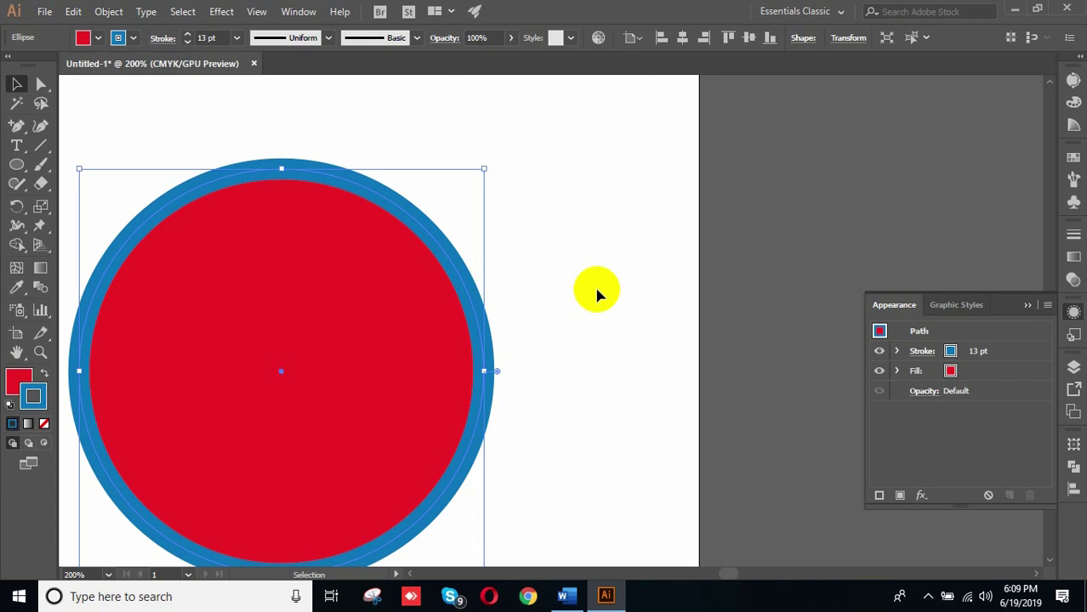
click(777, 225)
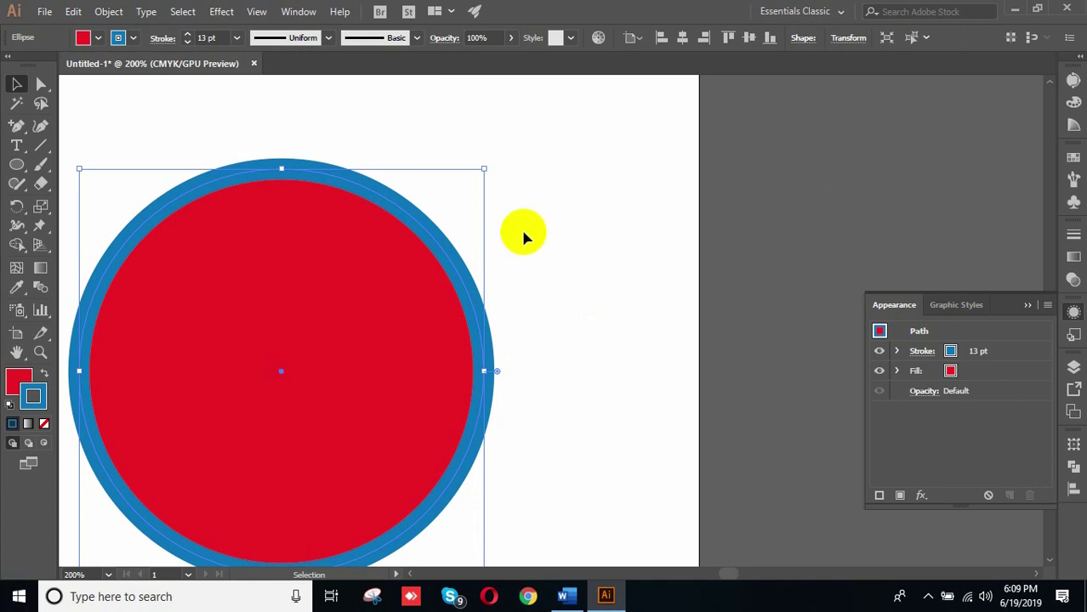
click(424, 321)
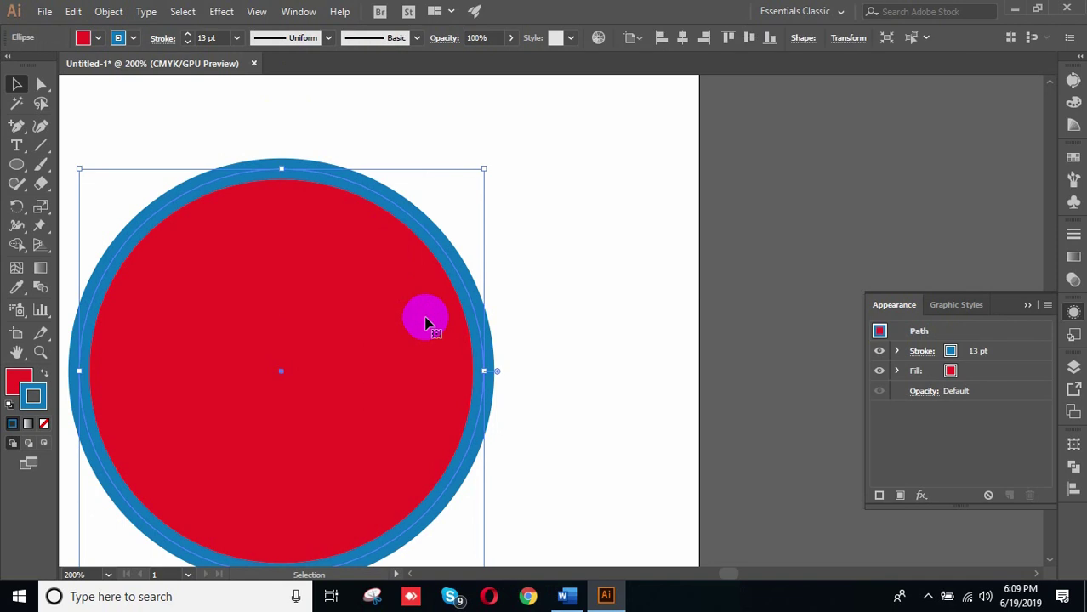
click(560, 212)
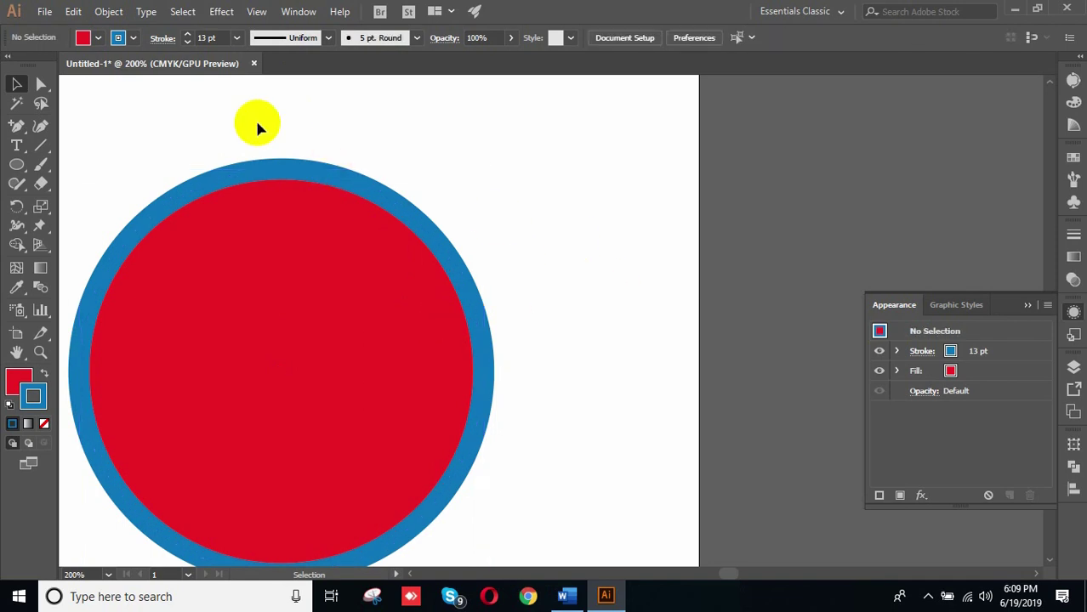
drag(294, 218, 356, 194)
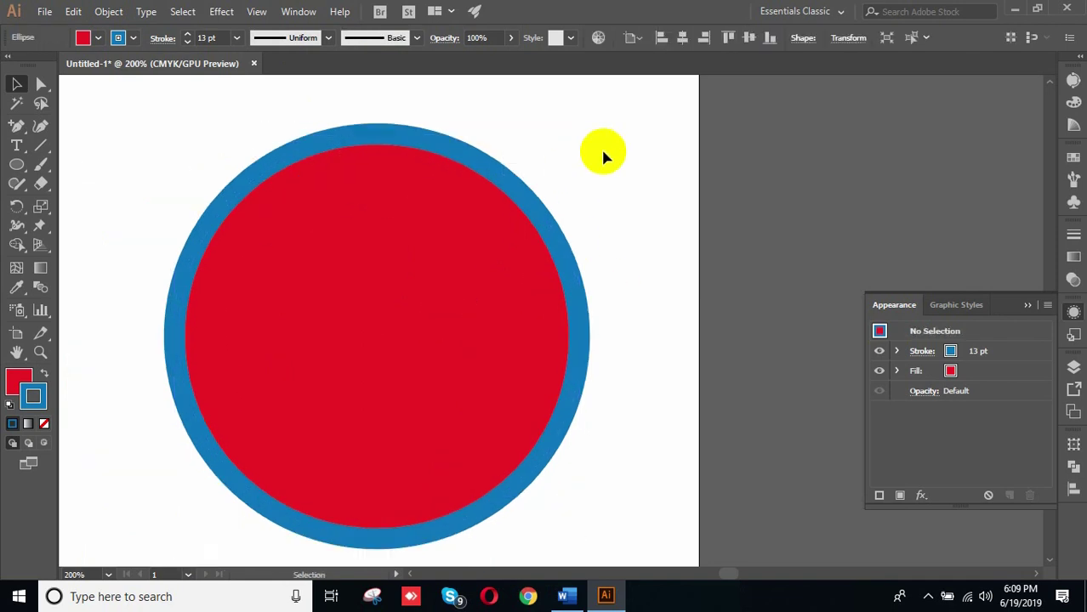
click(602, 149)
click(302, 333)
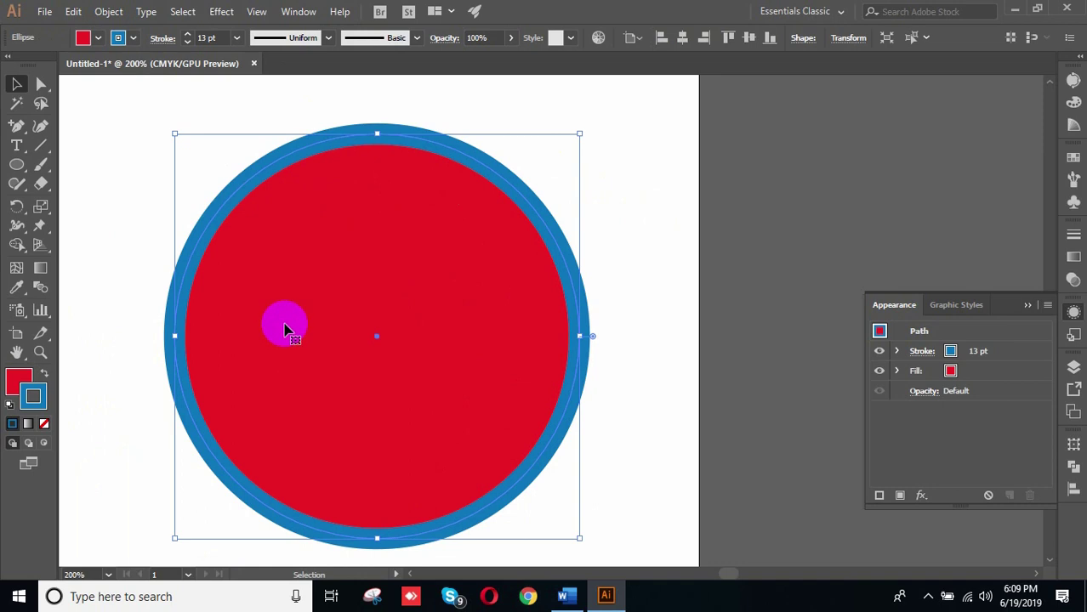
drag(500, 85, 363, 245)
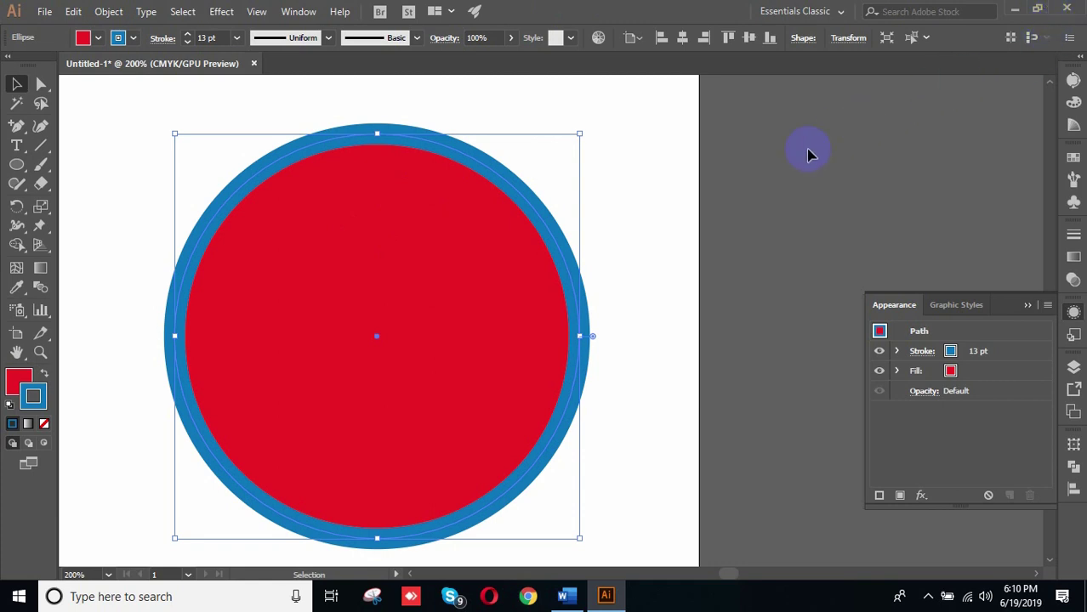
click(662, 201)
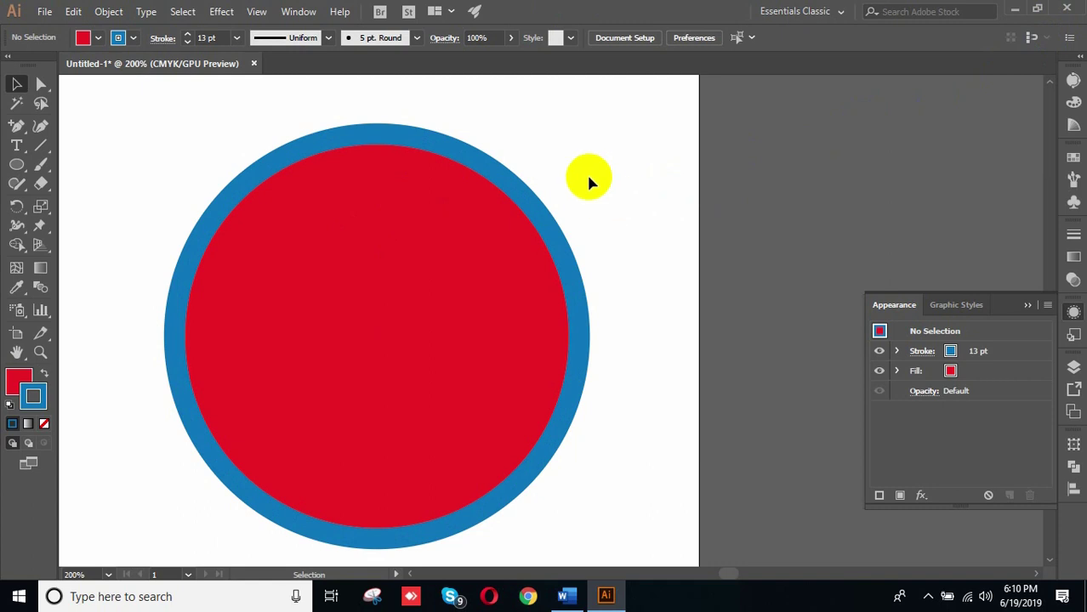
Step: Add a second stroke to the circle above the blue one, coloured black and 9 pt wide
click(447, 268)
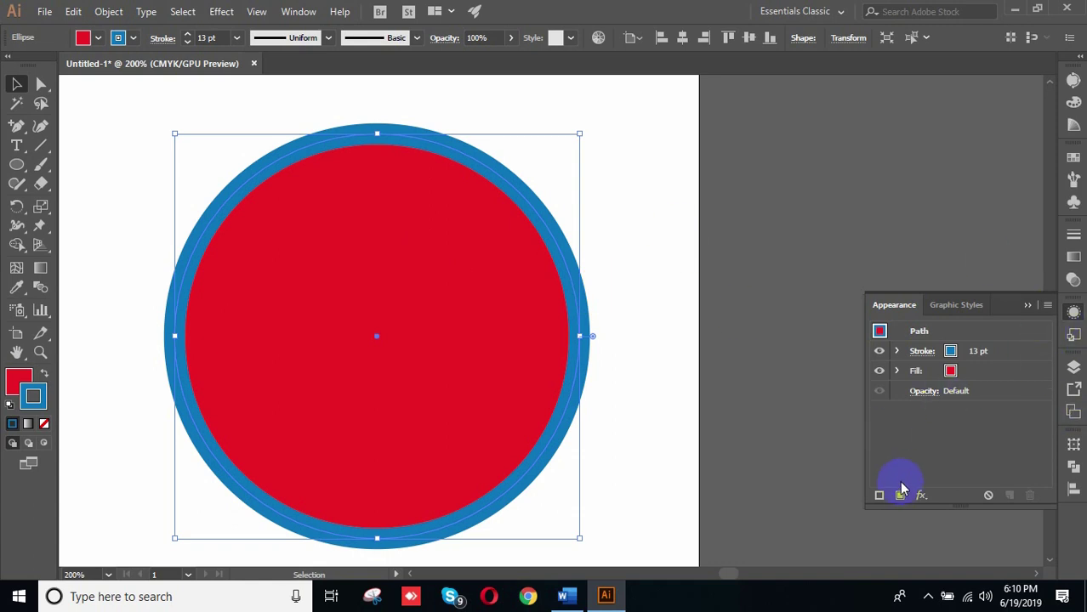
click(898, 310)
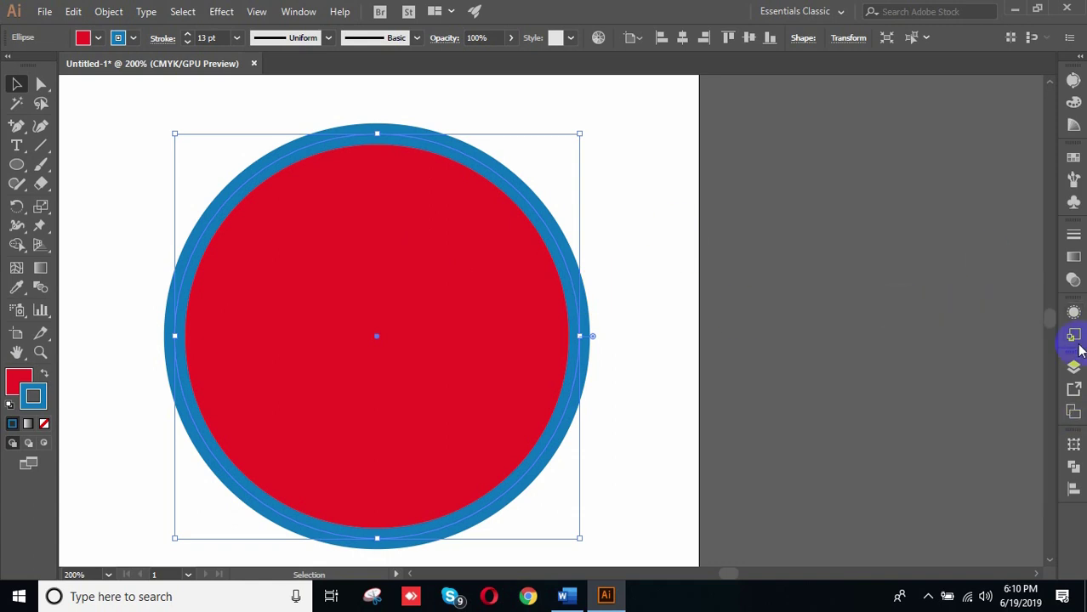
click(1073, 311)
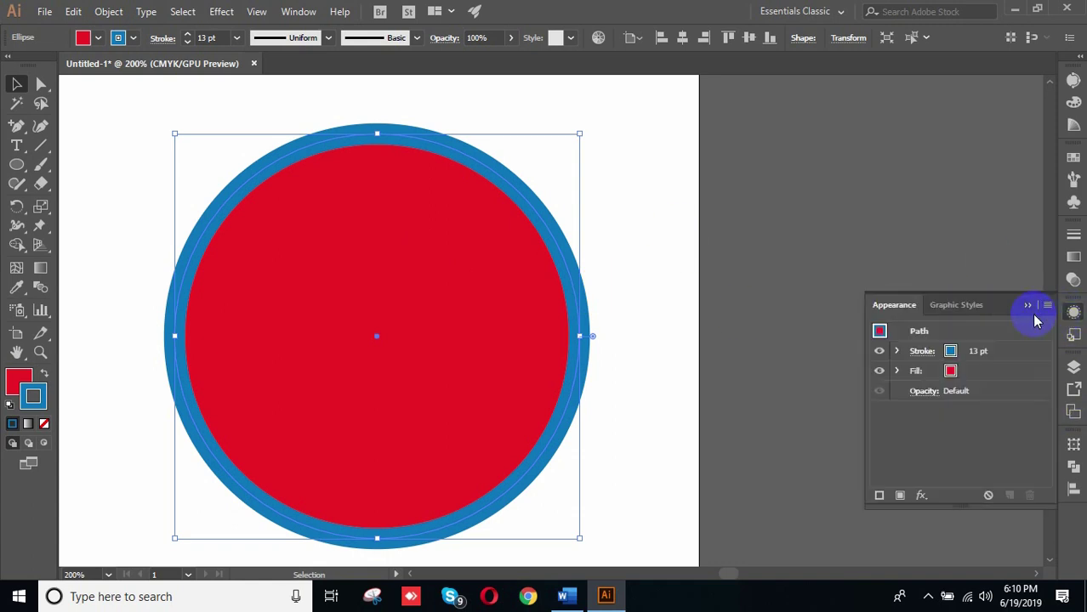
click(881, 497)
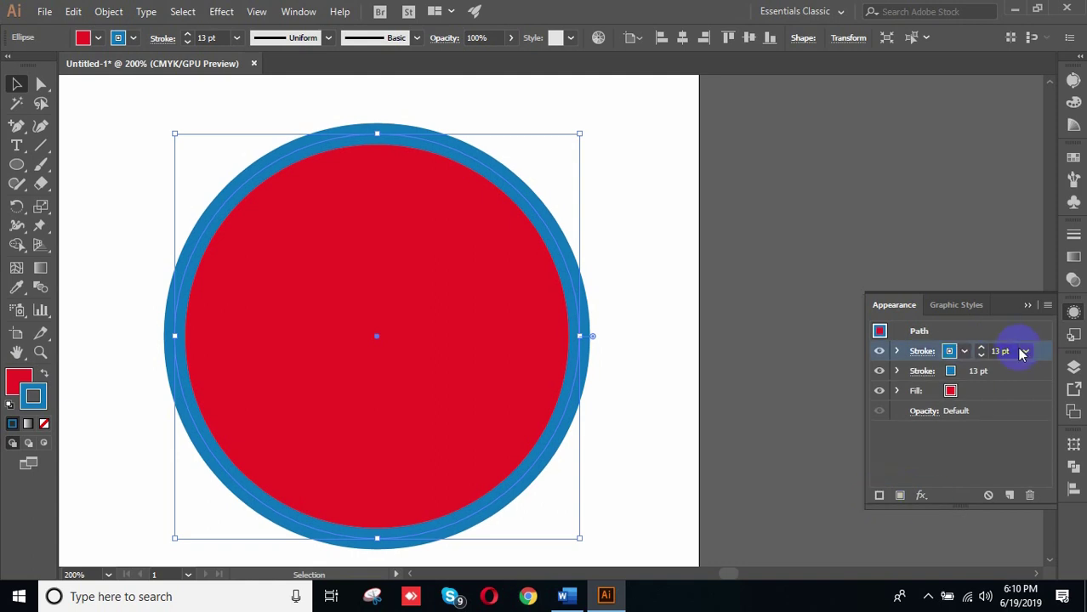
click(966, 353)
click(829, 379)
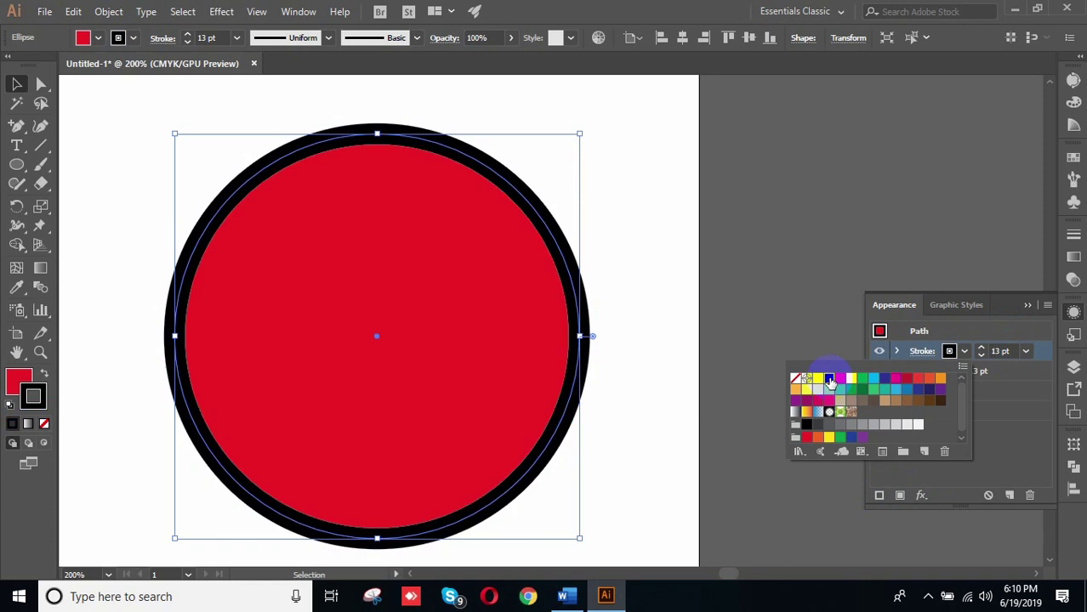
click(1009, 353)
scroll(1010, 348, down, 1)
scroll(1010, 348, down, 5)
scroll(1009, 349, up, 2)
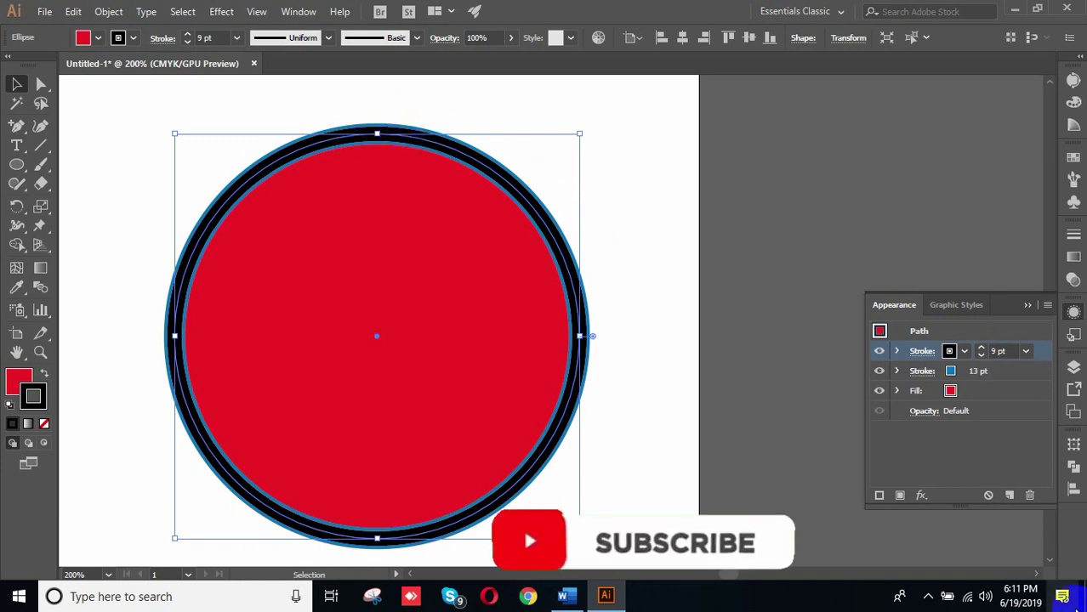
Step: Add a green fill to the circle and reorder it beneath both strokes and the red fill
click(902, 498)
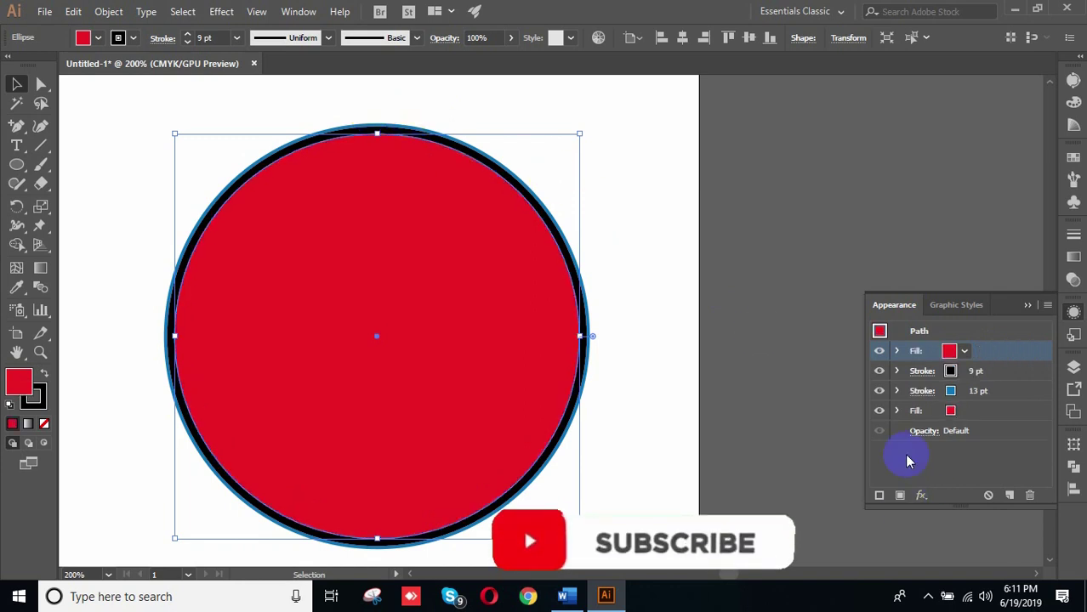
click(951, 352)
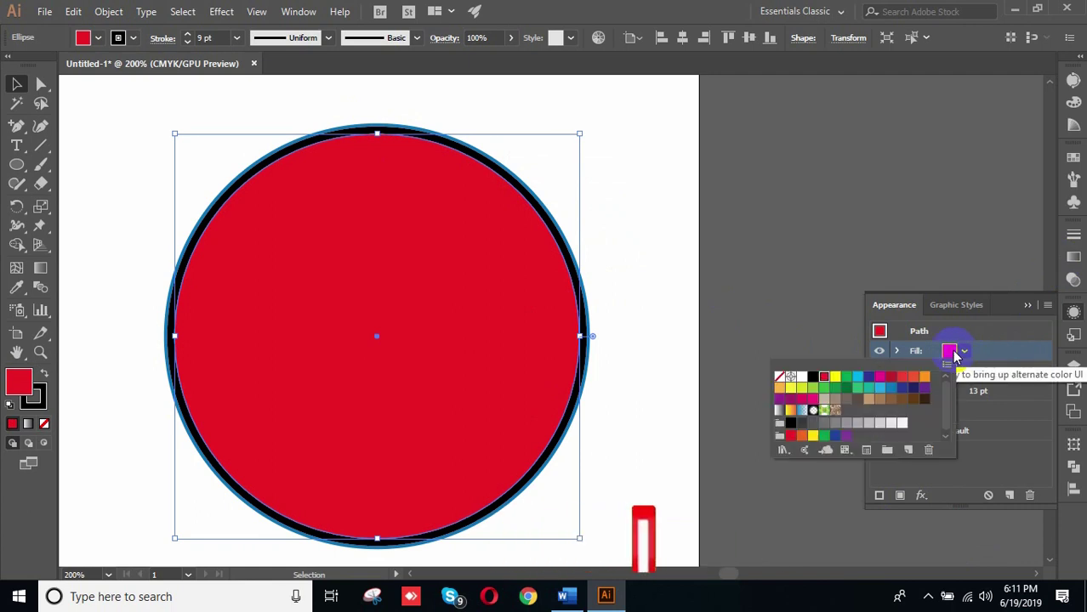
click(846, 377)
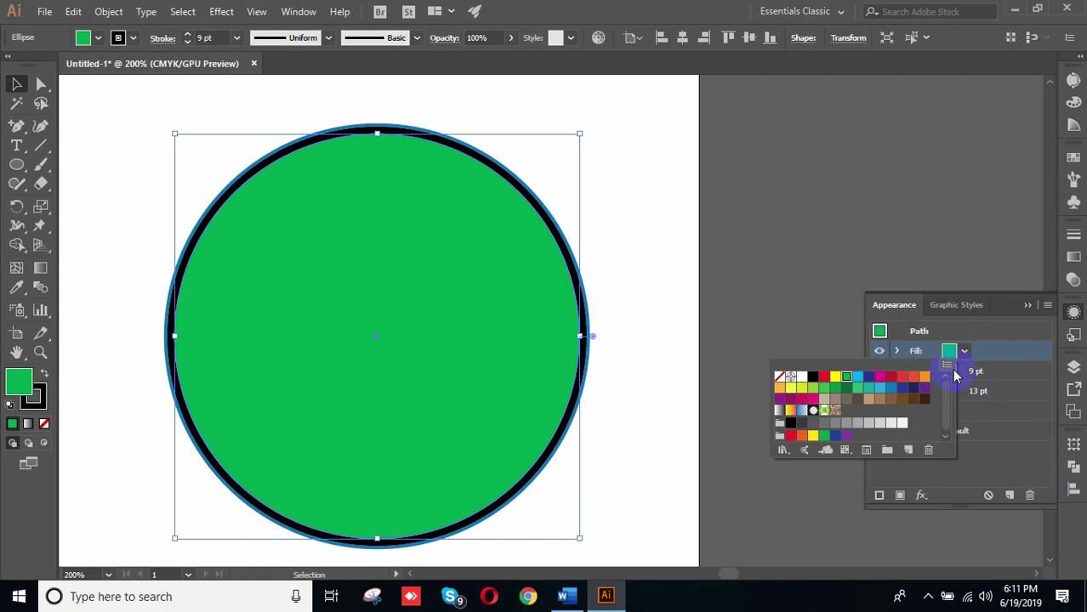
click(1021, 353)
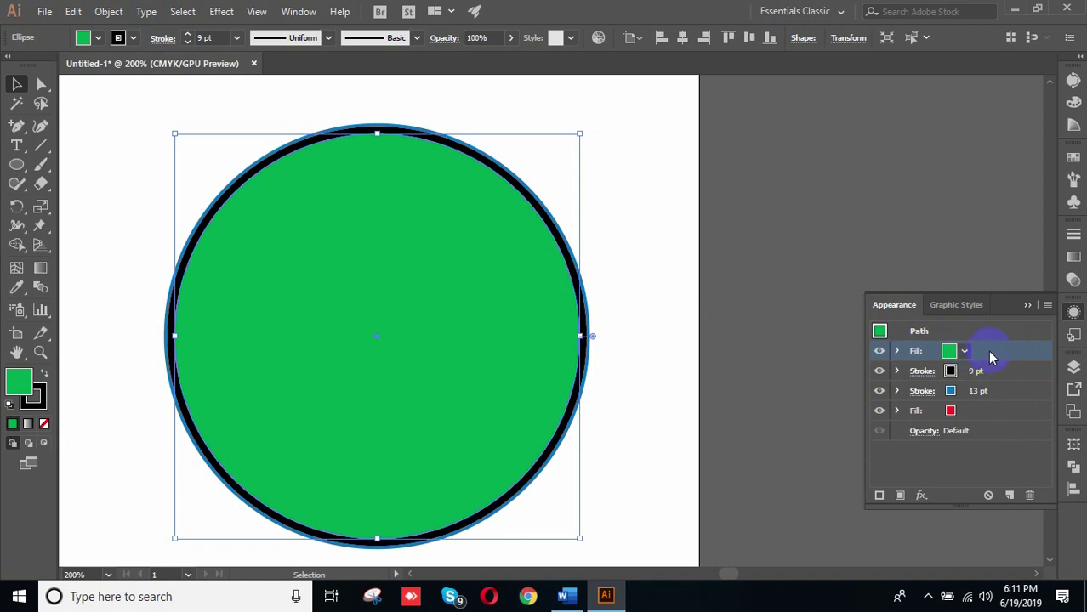
drag(984, 352, 980, 410)
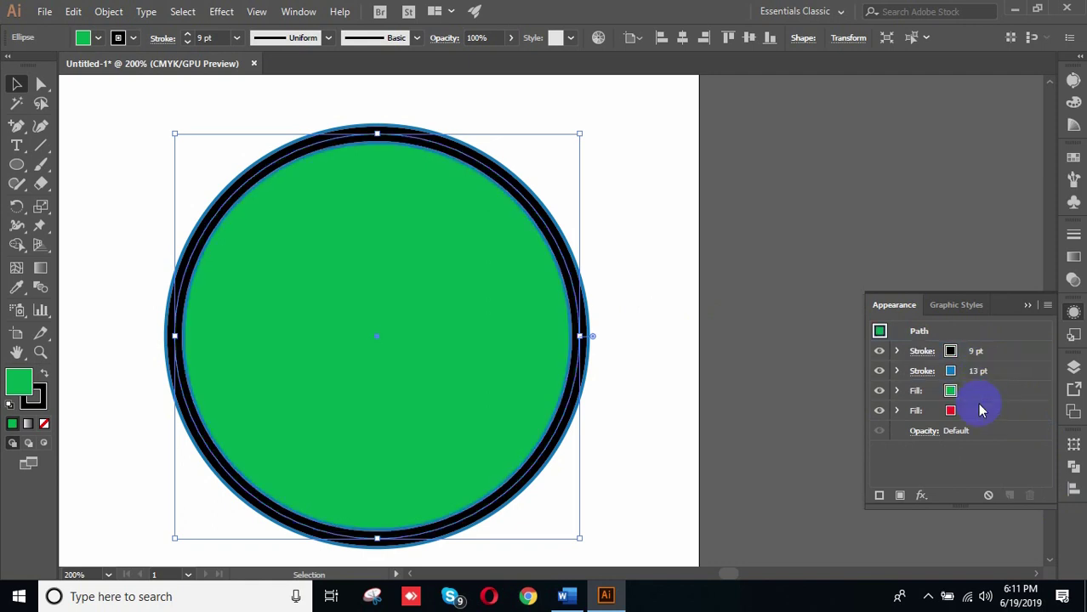
drag(971, 391, 975, 420)
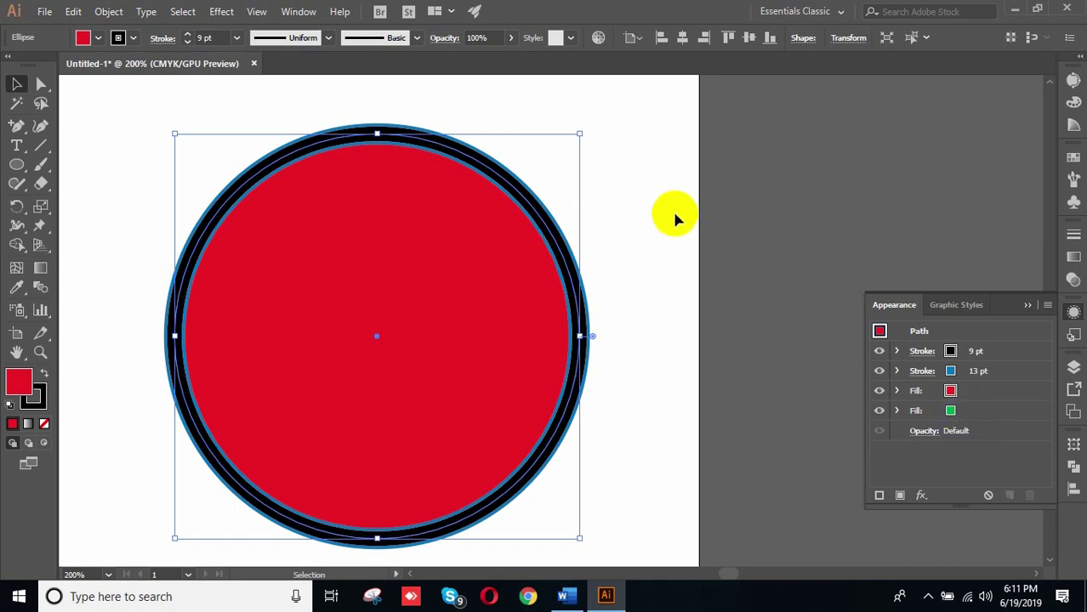
Step: Widen the circle's blue stroke to 54 pt and its black stroke to 44 pt
click(974, 371)
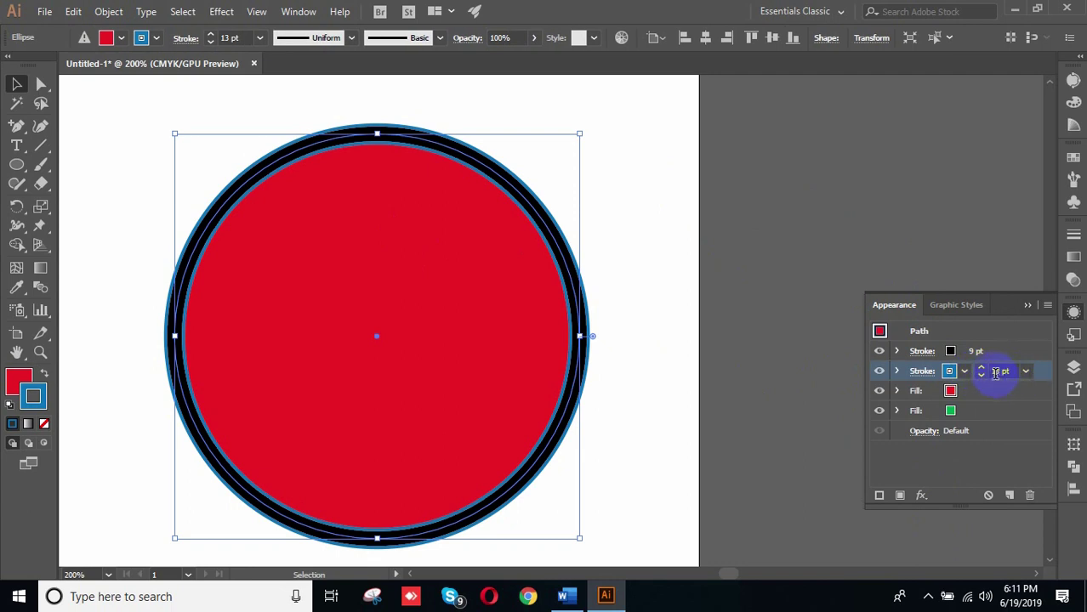
click(982, 368)
drag(984, 374, 983, 351)
click(961, 356)
click(998, 350)
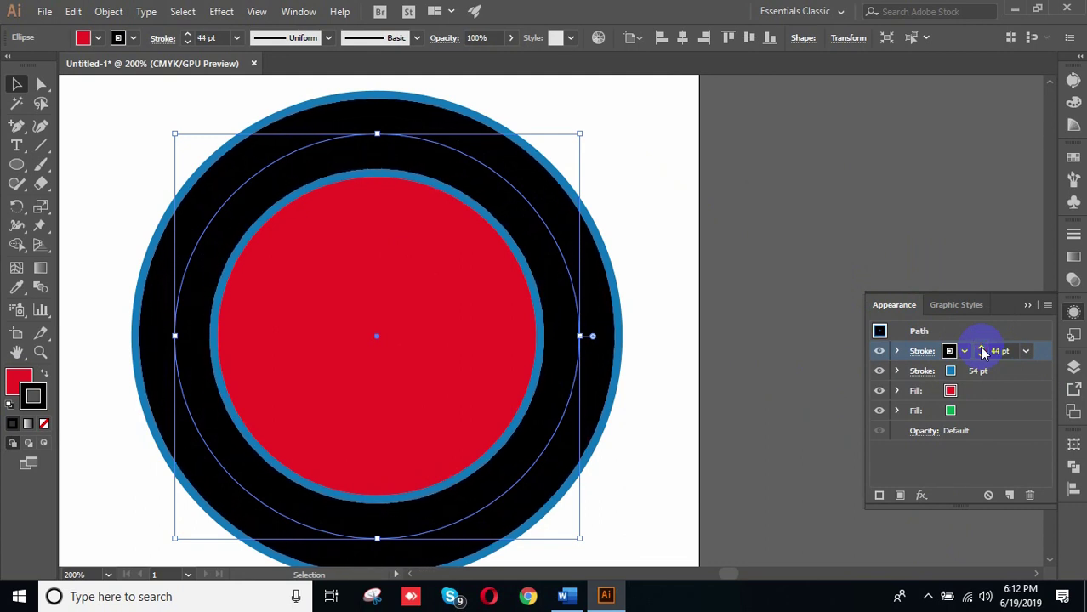
Step: Add a third stroke on top of the black one, coloured light blue and 29 pt wide
click(887, 495)
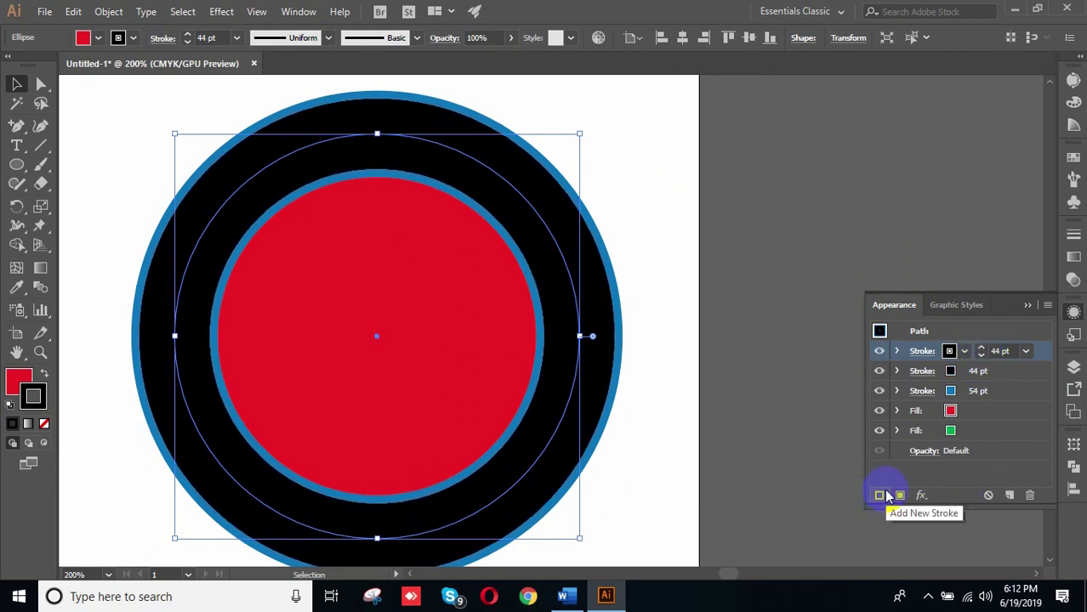
click(962, 352)
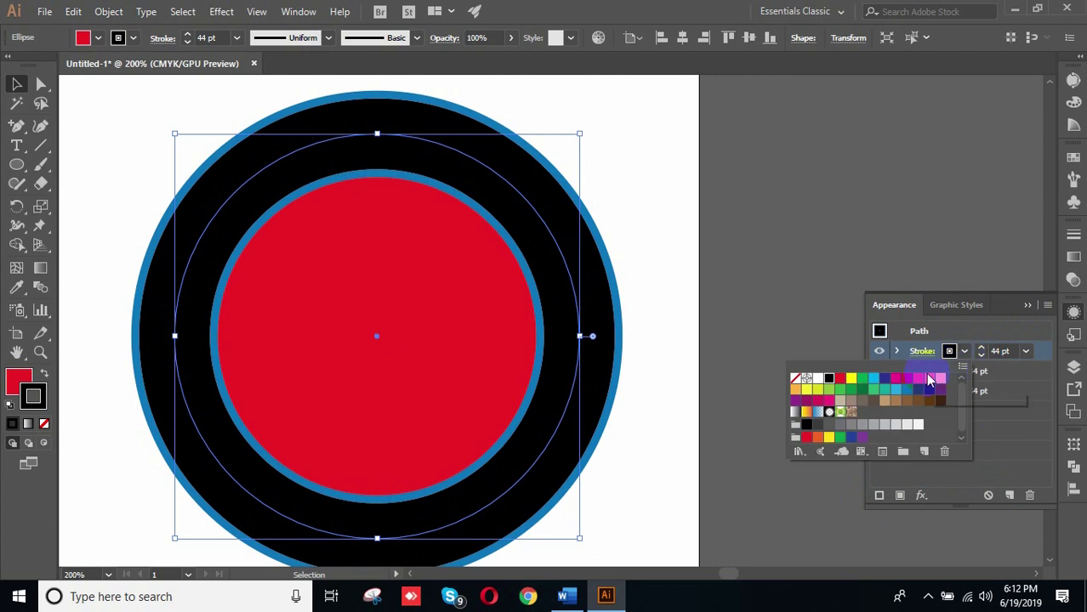
click(874, 380)
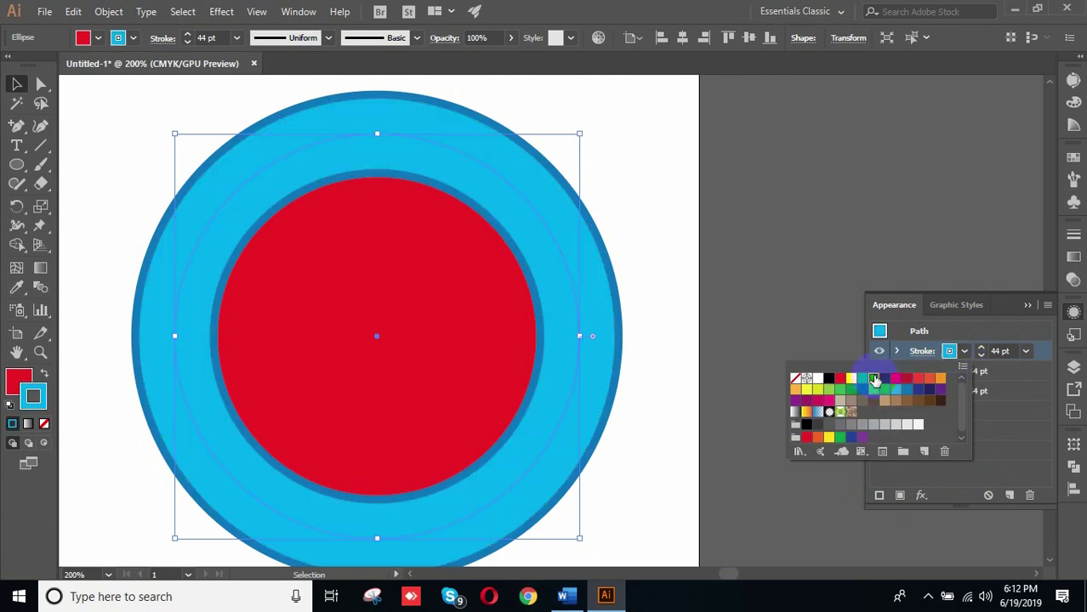
click(985, 356)
click(983, 356)
click(983, 357)
click(983, 357)
click(984, 356)
click(984, 356)
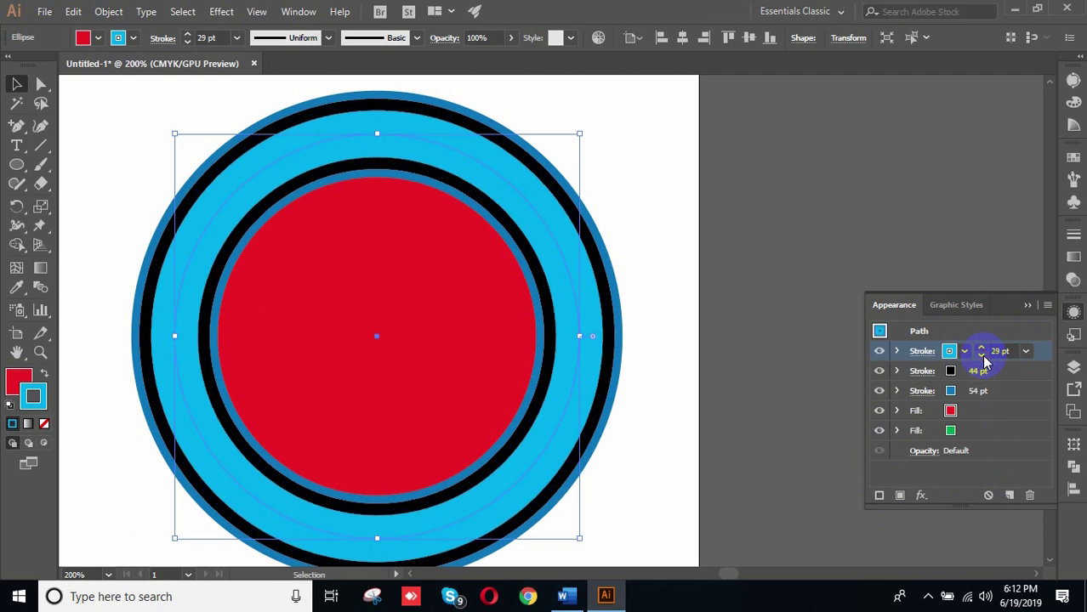
Step: Add a fourth stroke on top of the circle's light blue one, coloured dark blue and 17 pt wide, and deselect the circle
click(879, 496)
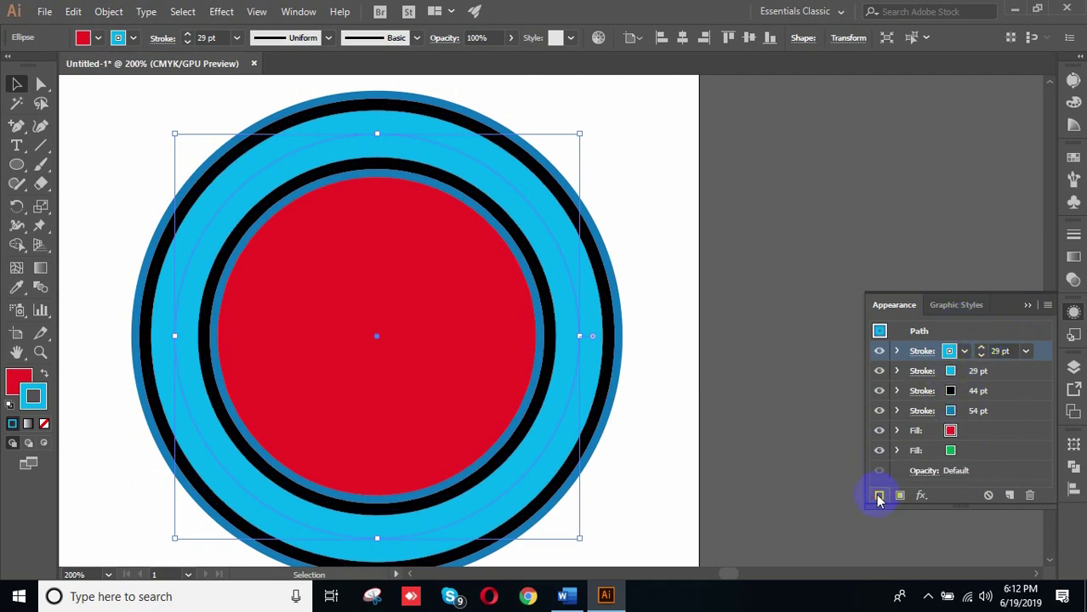
click(950, 351)
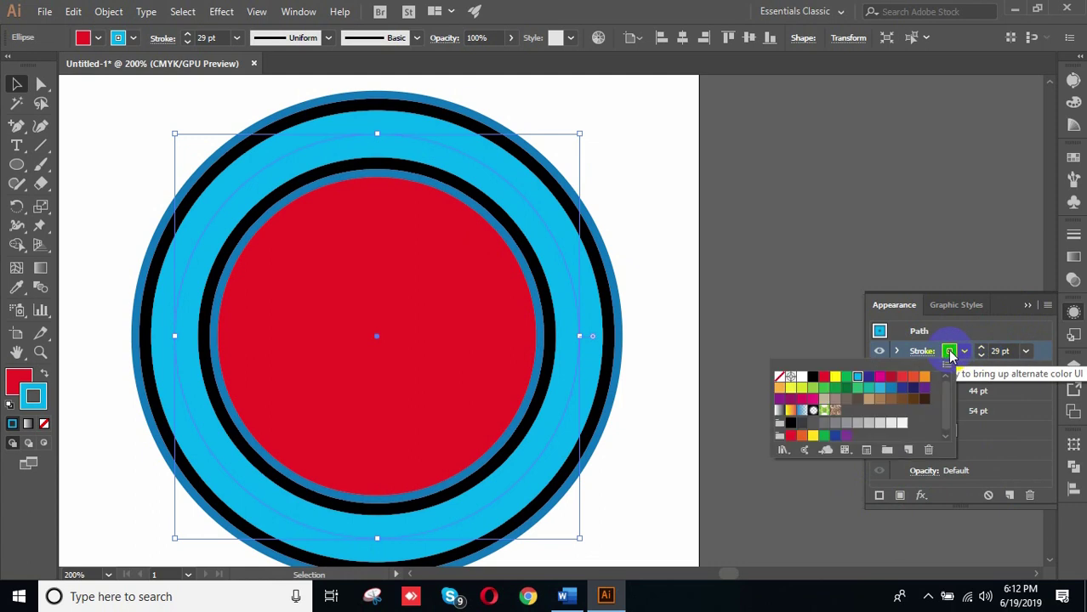
click(866, 376)
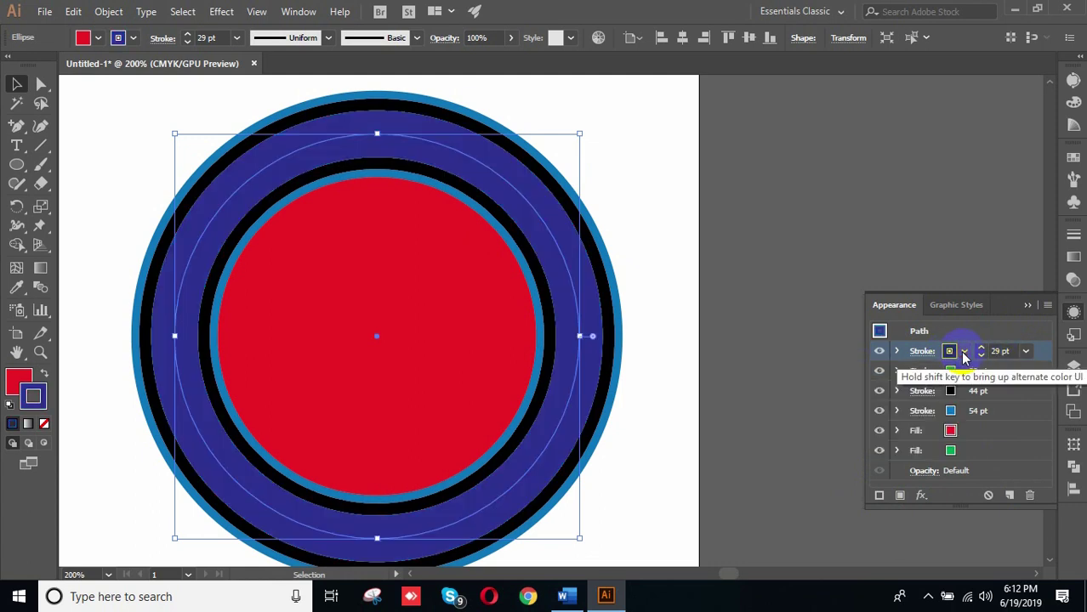
click(983, 356)
click(983, 358)
click(982, 358)
click(983, 357)
click(982, 357)
click(855, 249)
Step: Move the multi-stroke circle off the artboard and back as one object, leaving it near the artboard's middle
click(471, 292)
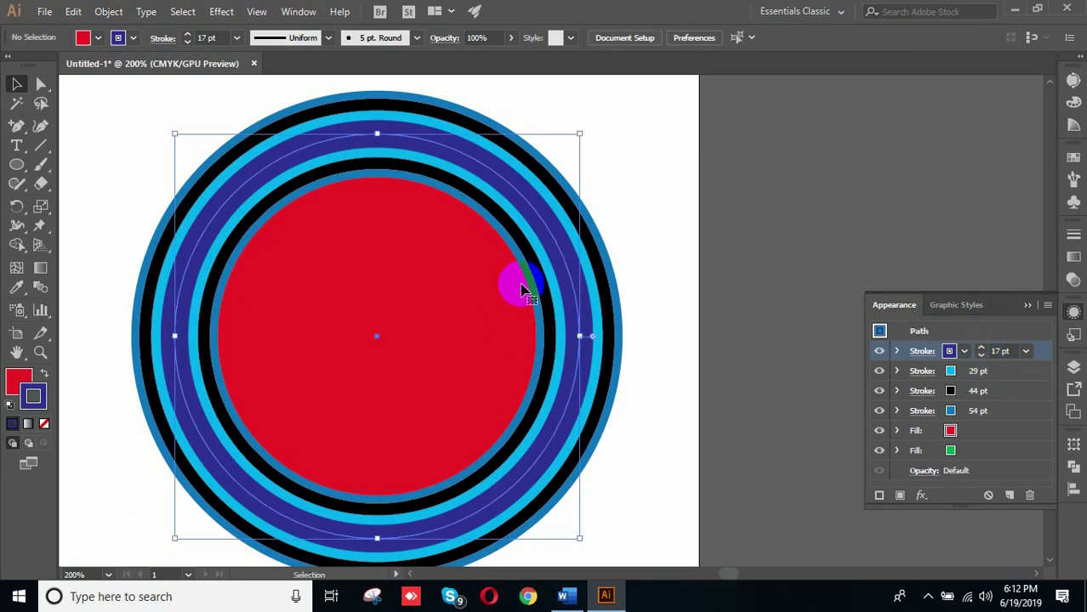
scroll(504, 226, down, 3)
drag(506, 244, 705, 253)
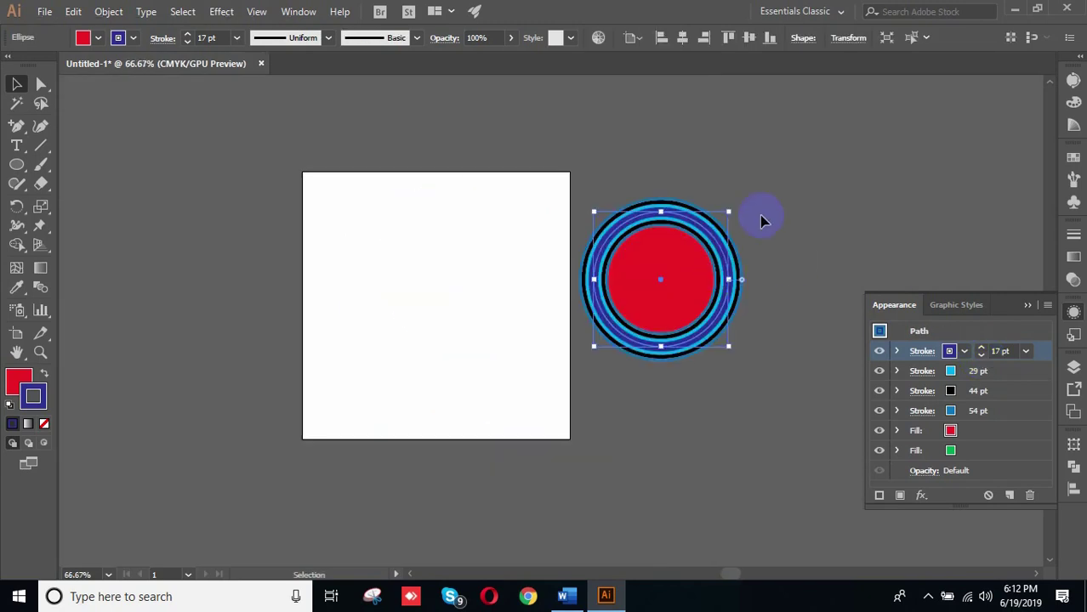
drag(633, 275, 249, 315)
drag(136, 268, 473, 307)
drag(451, 328, 439, 258)
drag(476, 294, 430, 320)
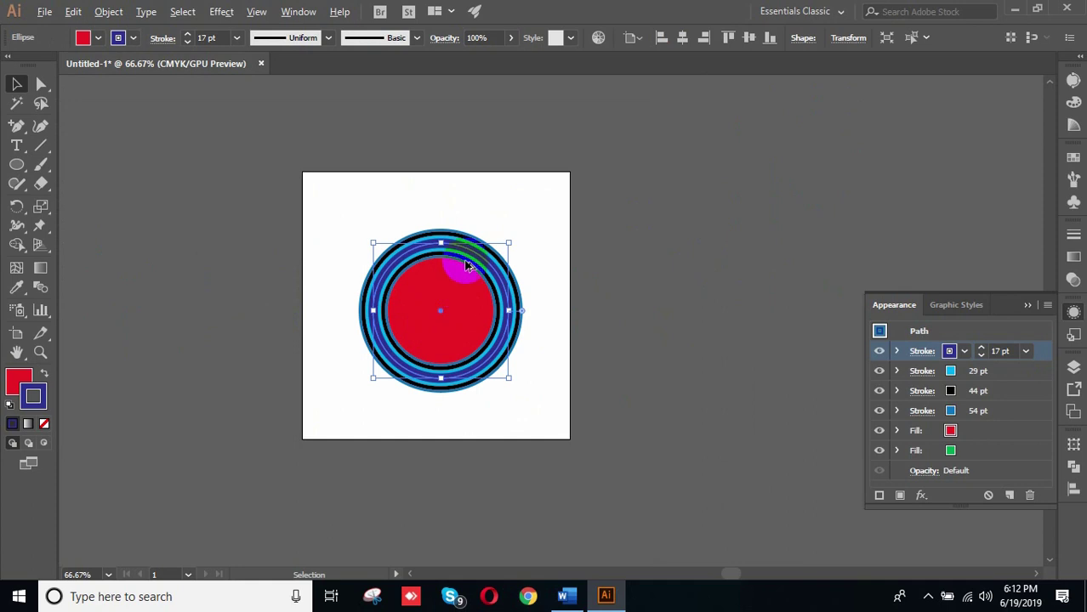
Step: Switch to the Word course outline, check the topics under Effects and the Appearance Panel, and return to Illustrator
scroll(478, 240, up, 4)
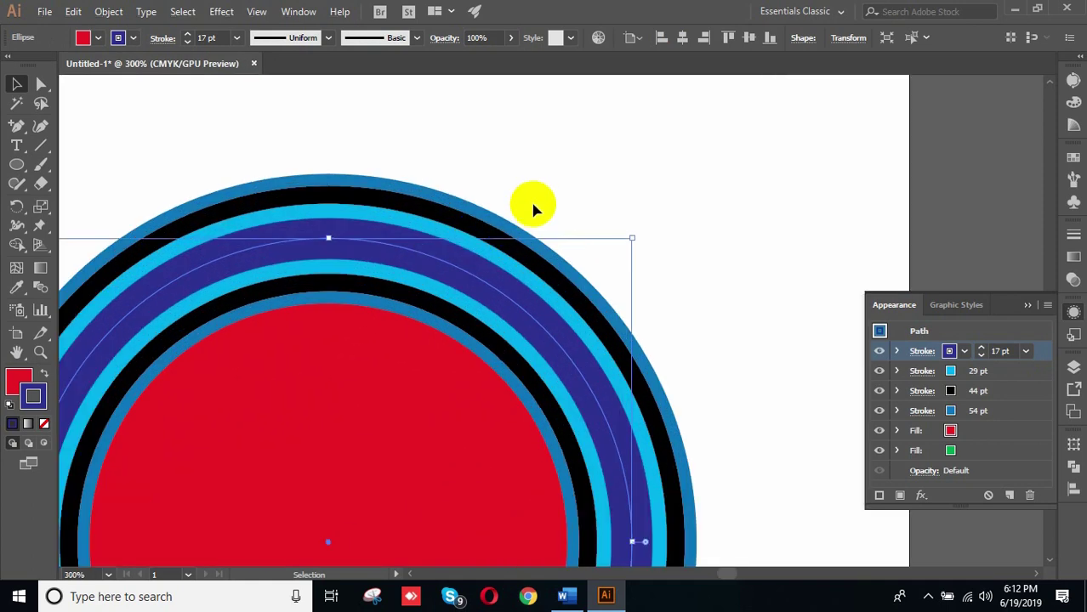
click(567, 596)
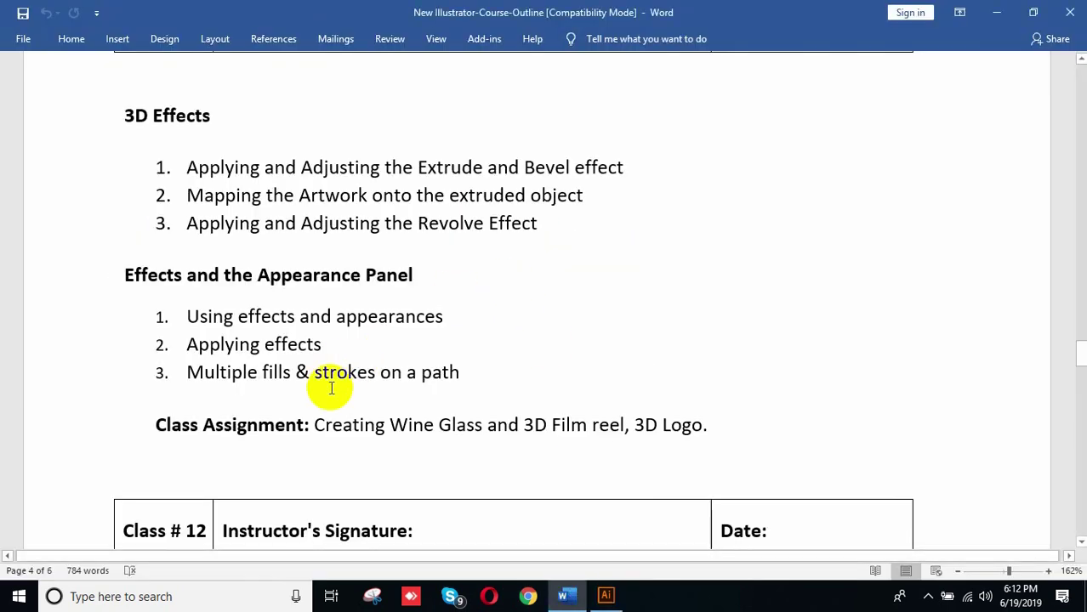
double_click(443, 374)
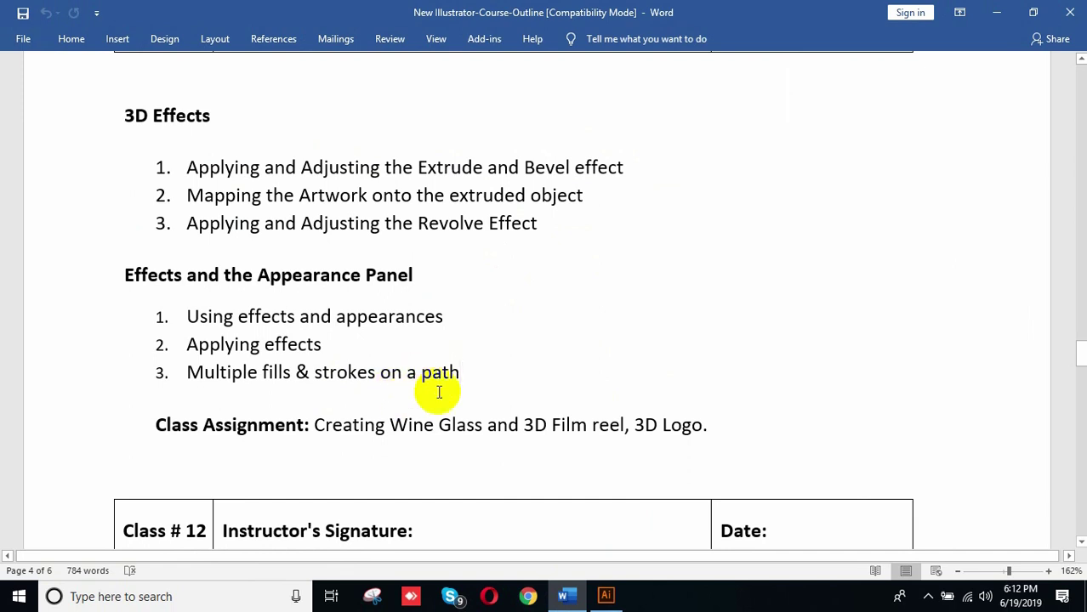
click(606, 596)
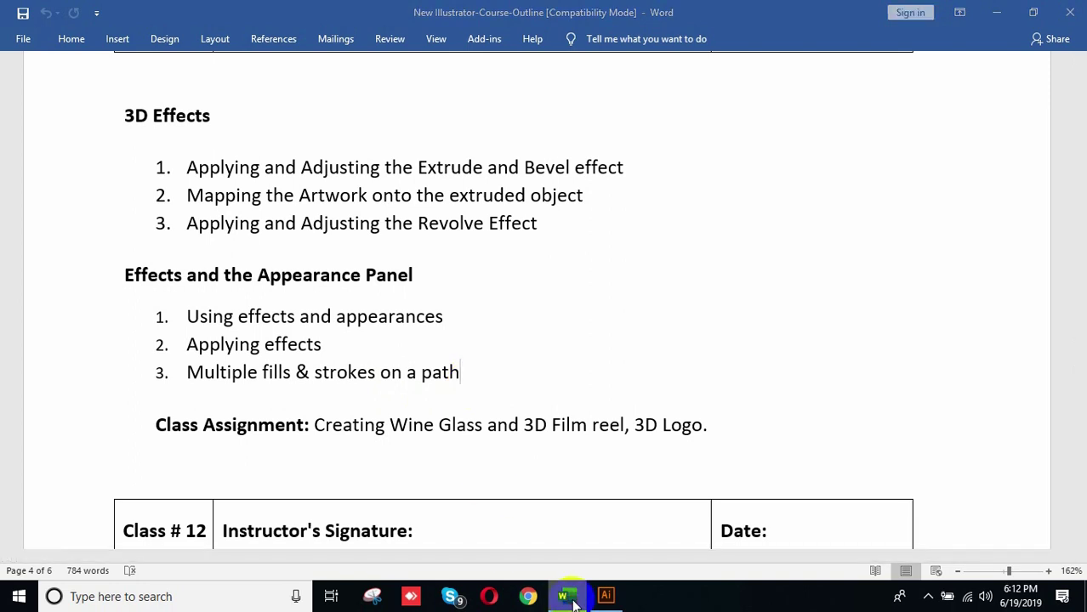
Step: Deselect the circle and examine its concentric stroke rings and red fill up close
scroll(476, 261, down, 1)
drag(567, 359, 599, 268)
drag(431, 432, 469, 389)
scroll(469, 389, down, 1)
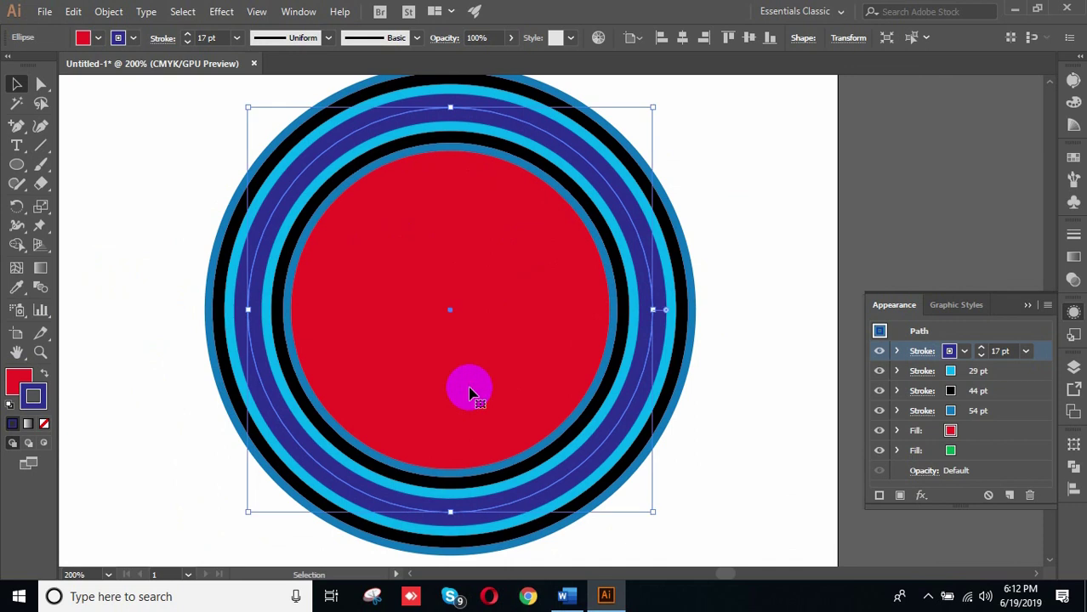
key(ctrl+shift+a)
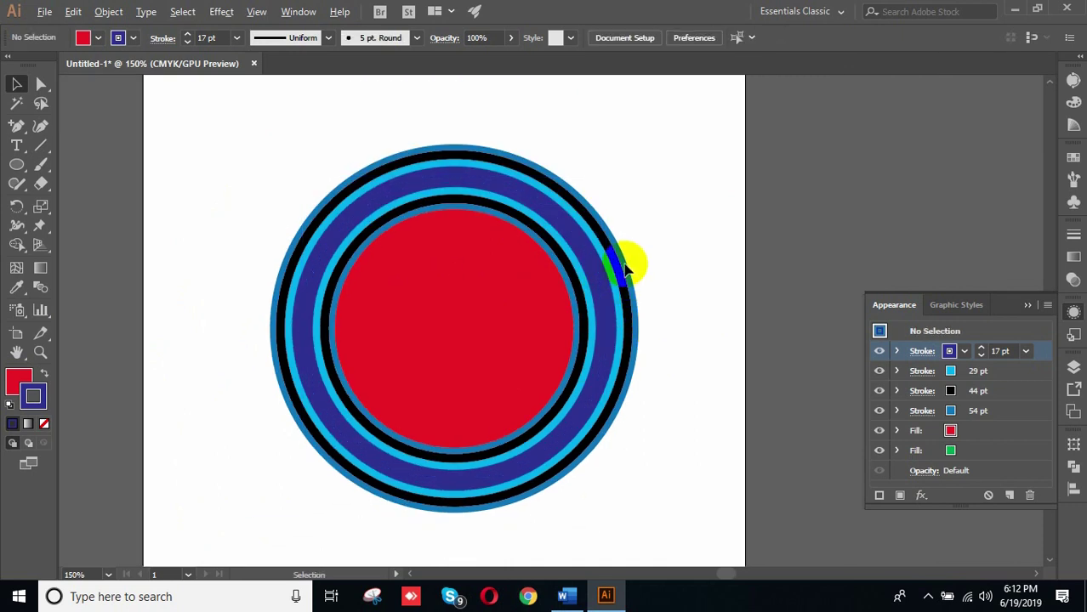
scroll(625, 256, up, 1)
drag(618, 182, 636, 165)
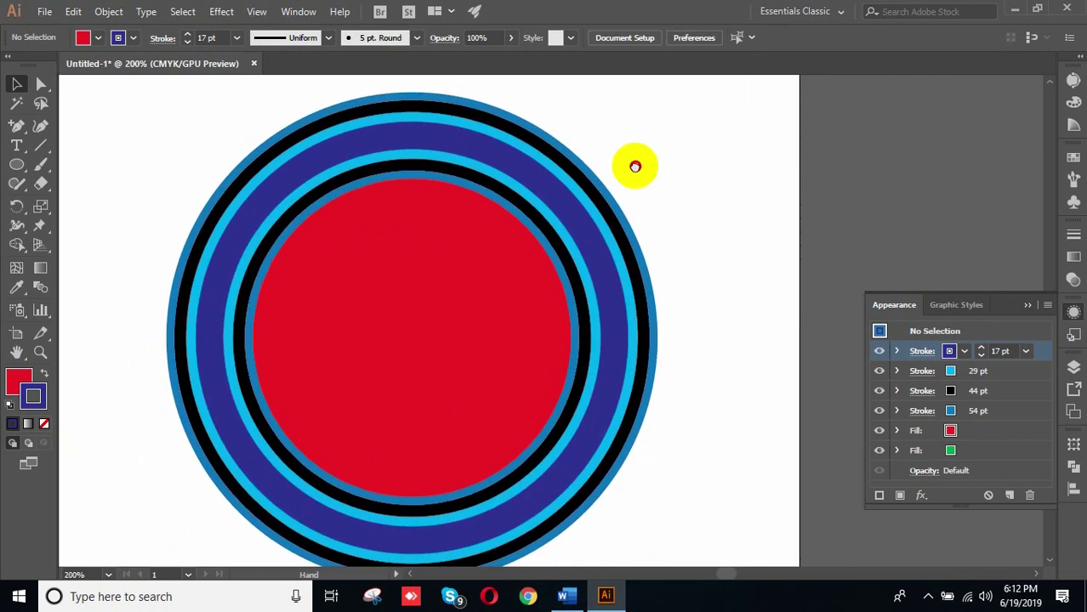
scroll(594, 200, down, 1)
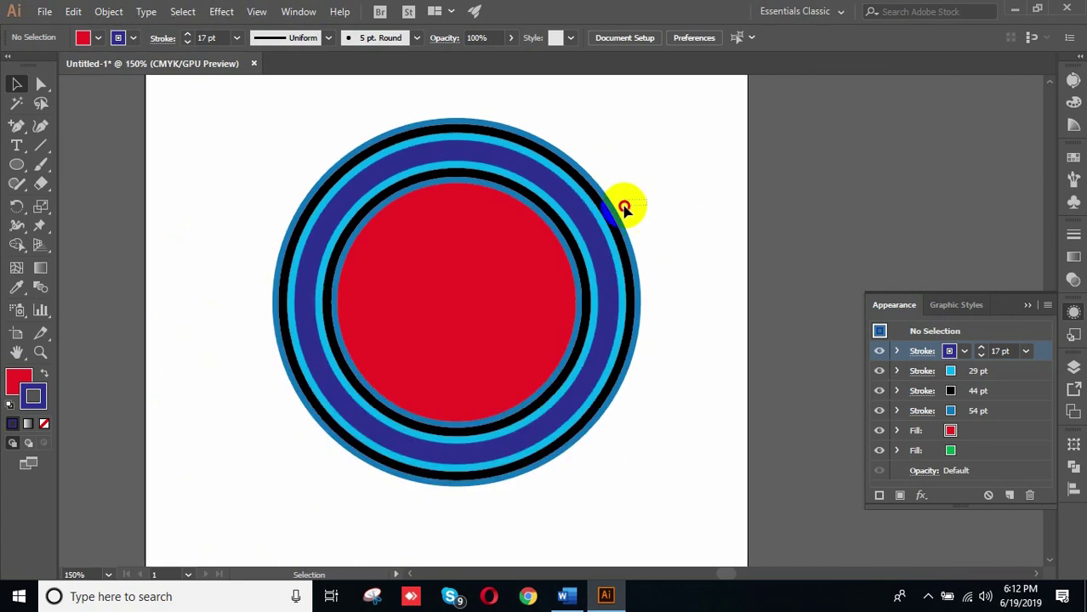
scroll(636, 208, up, 1)
drag(428, 217, 453, 214)
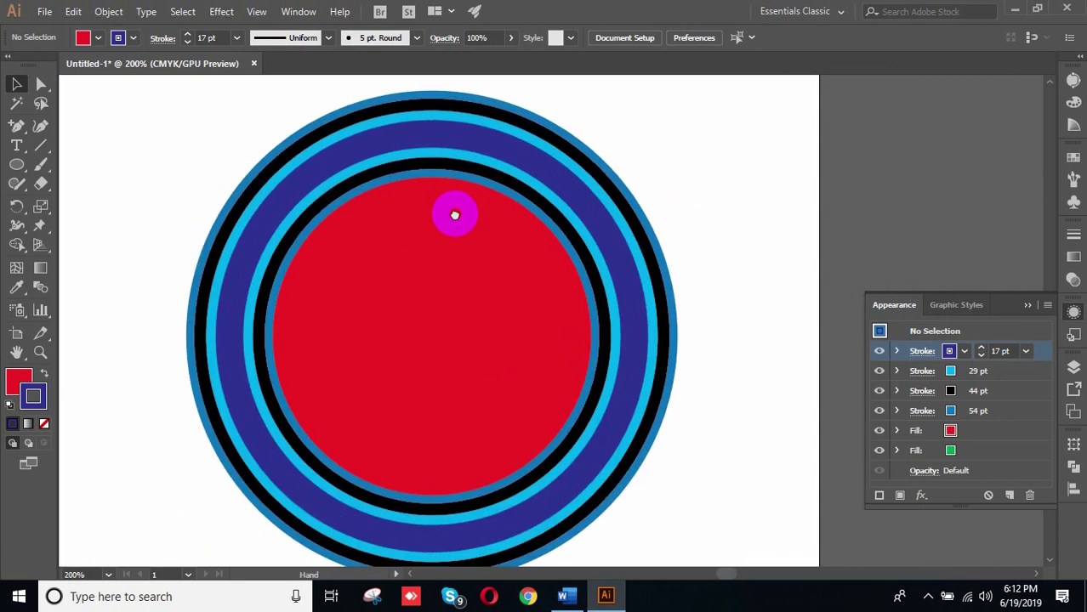
Step: Select the circle, review its 54 pt stroke and its red and green fills in the appearance stack, and deselect it
click(379, 298)
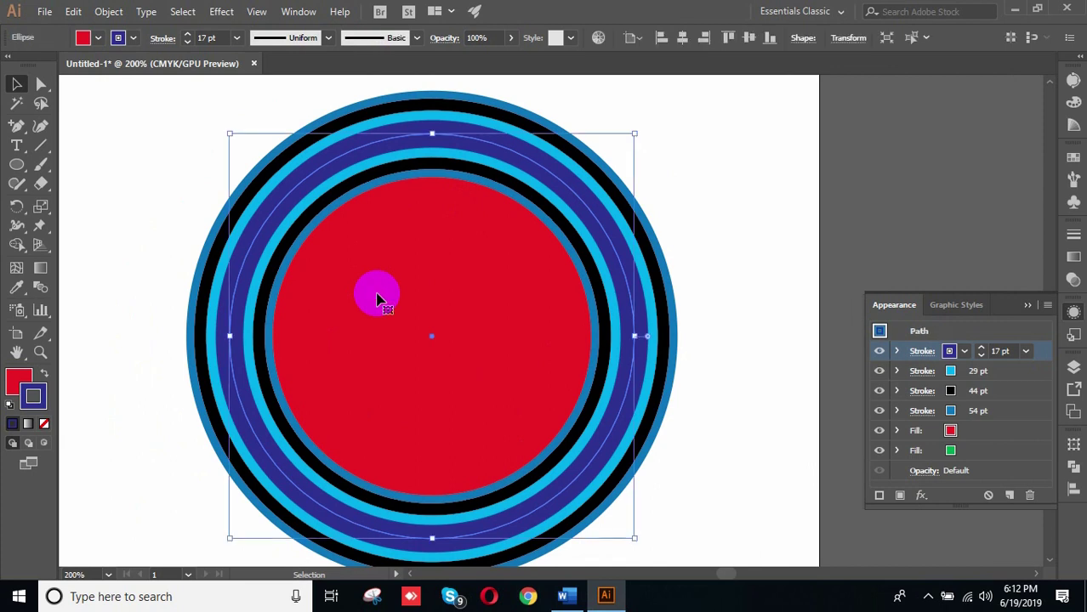
click(983, 413)
click(970, 430)
click(971, 453)
click(984, 406)
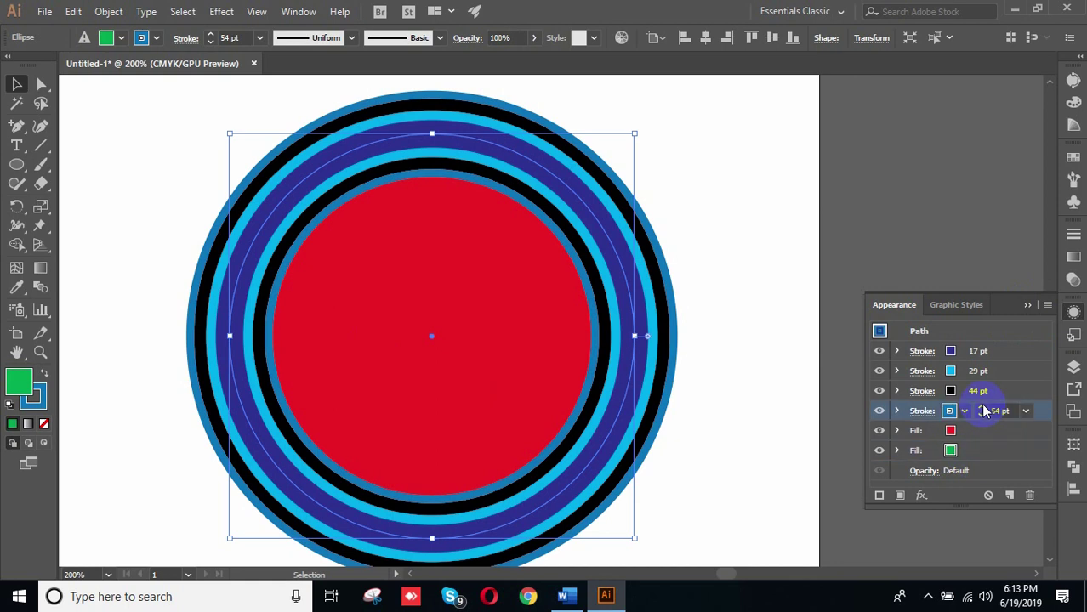
drag(655, 121, 444, 299)
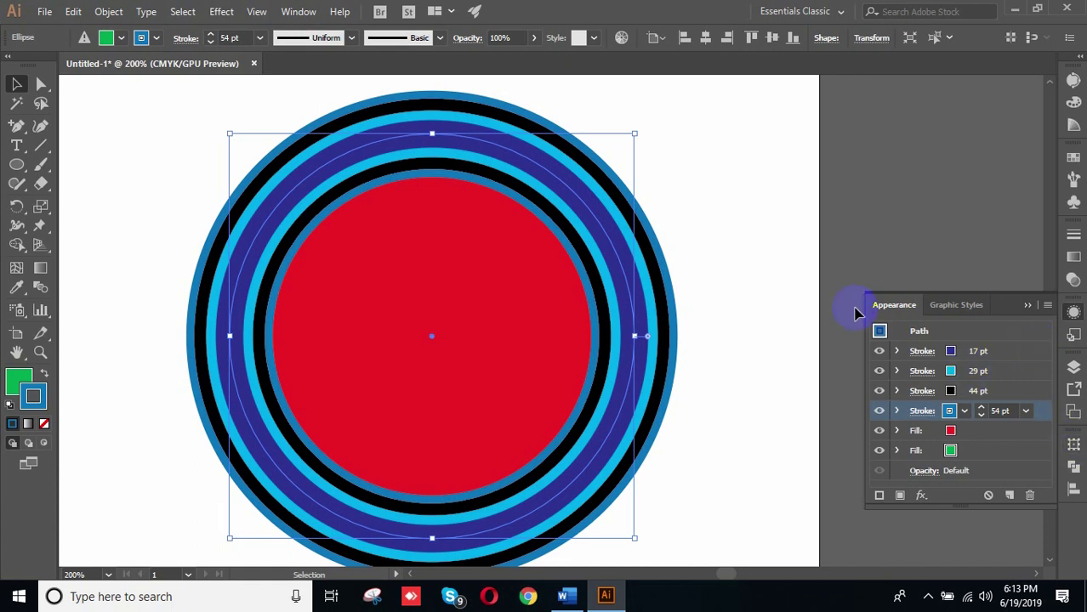
click(777, 207)
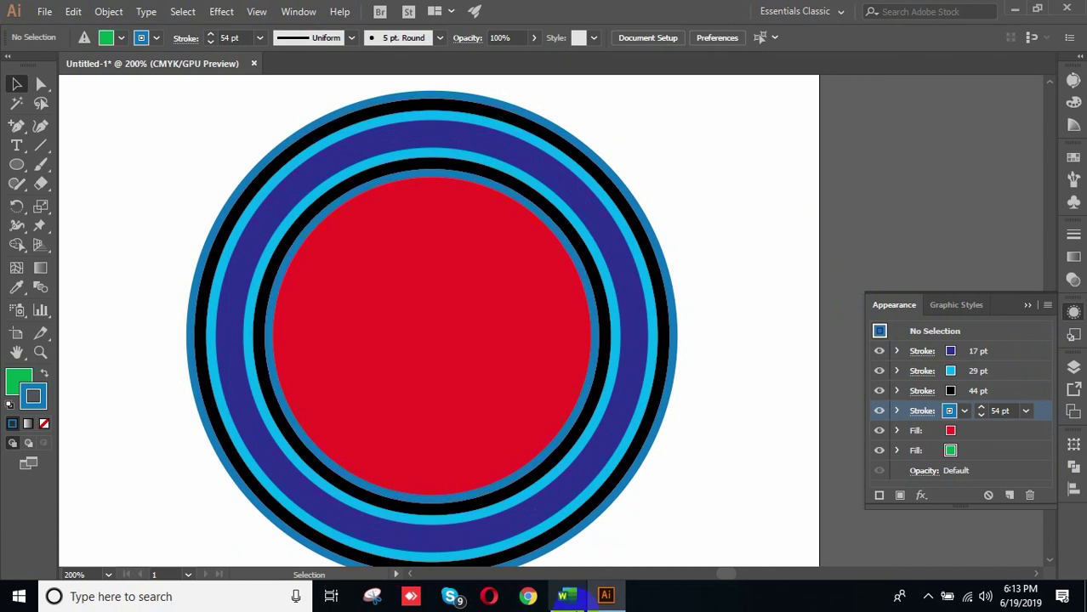
Step: Switch to Chrome and search Google for "wine glass" in a new browser tab
click(529, 597)
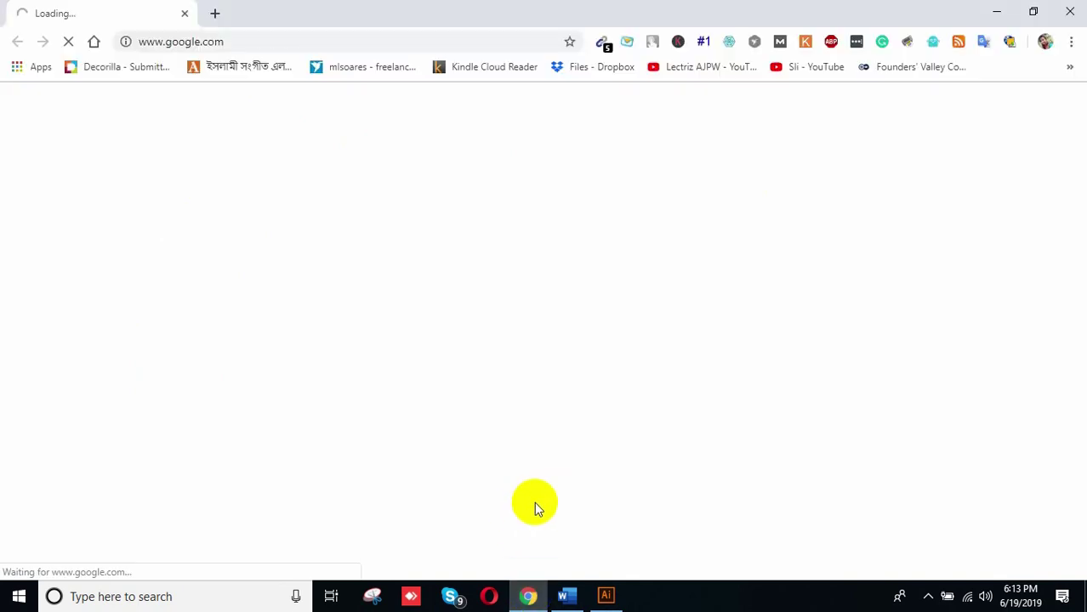
click(216, 15)
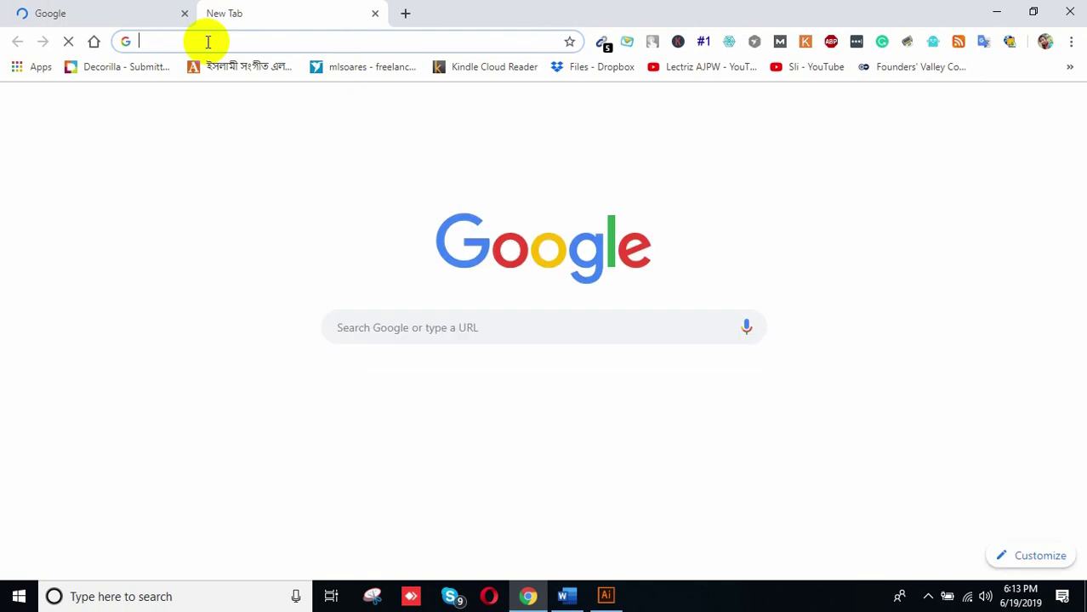
text(winwe)
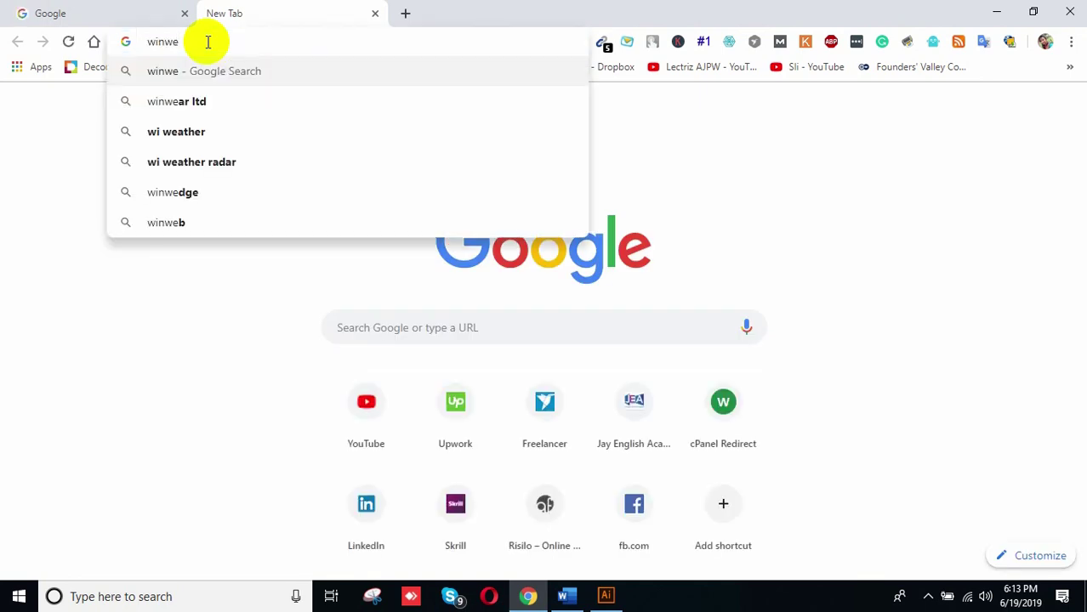
key(BackSpace)
key(BackSpace)
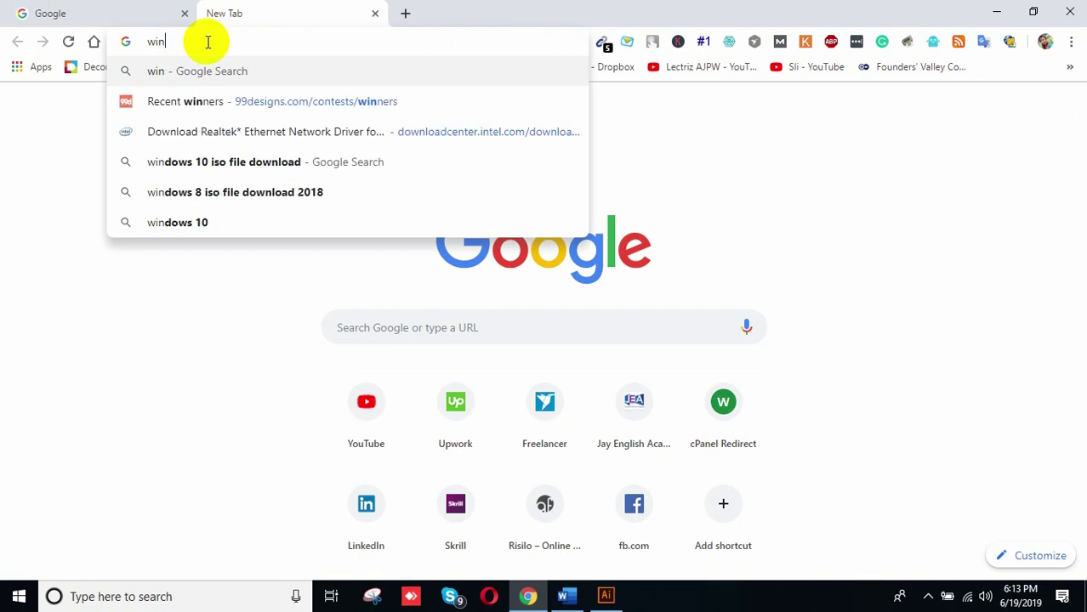
text(e glass)
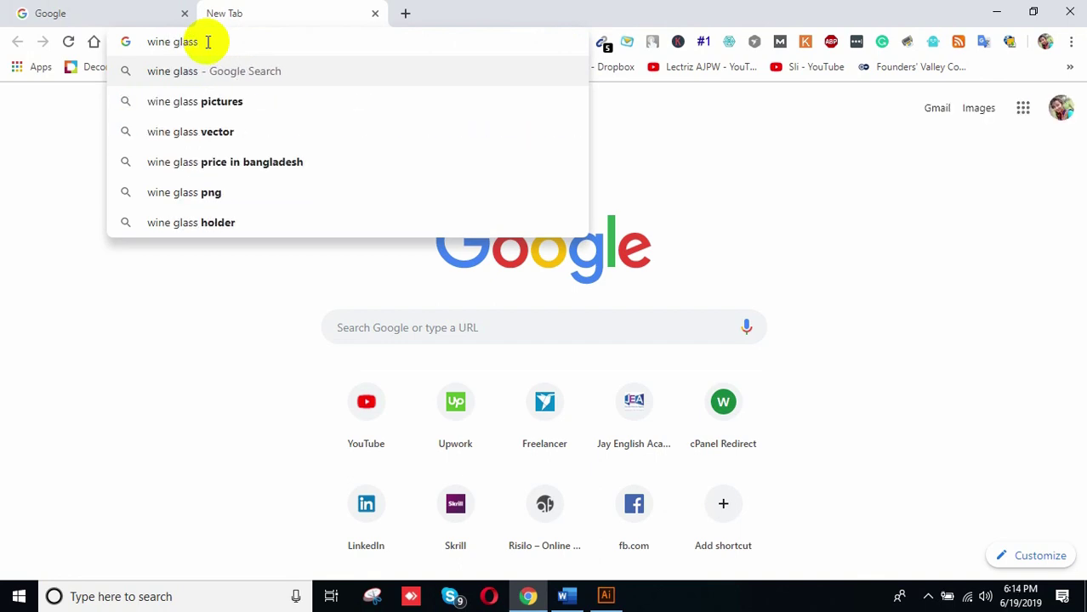
key(Return)
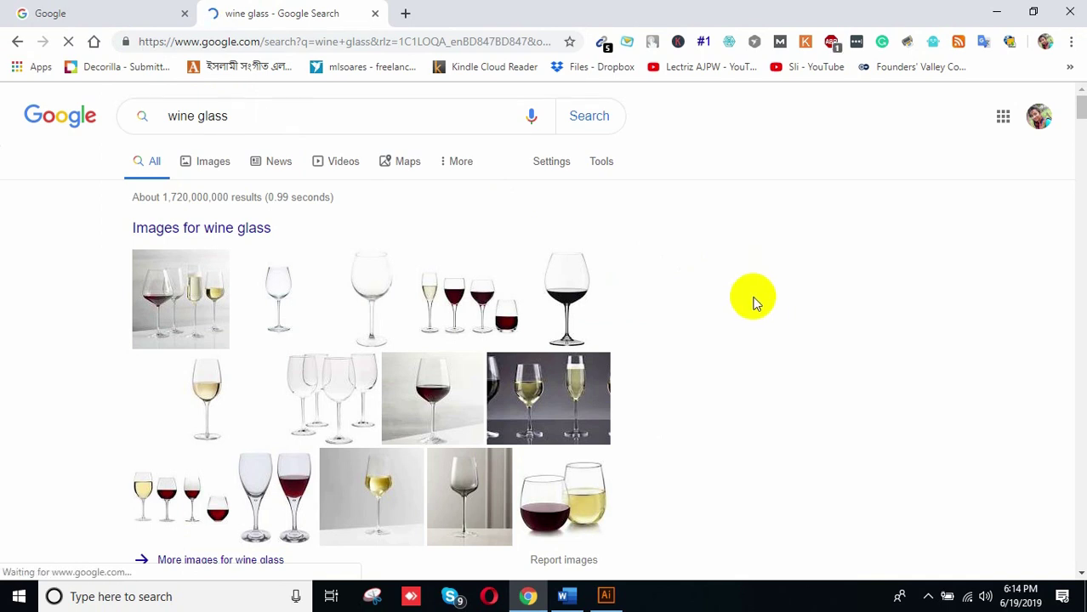
Step: Show the image results for the wine glass search and browse them for reference glass shapes
scroll(756, 302, down, 2)
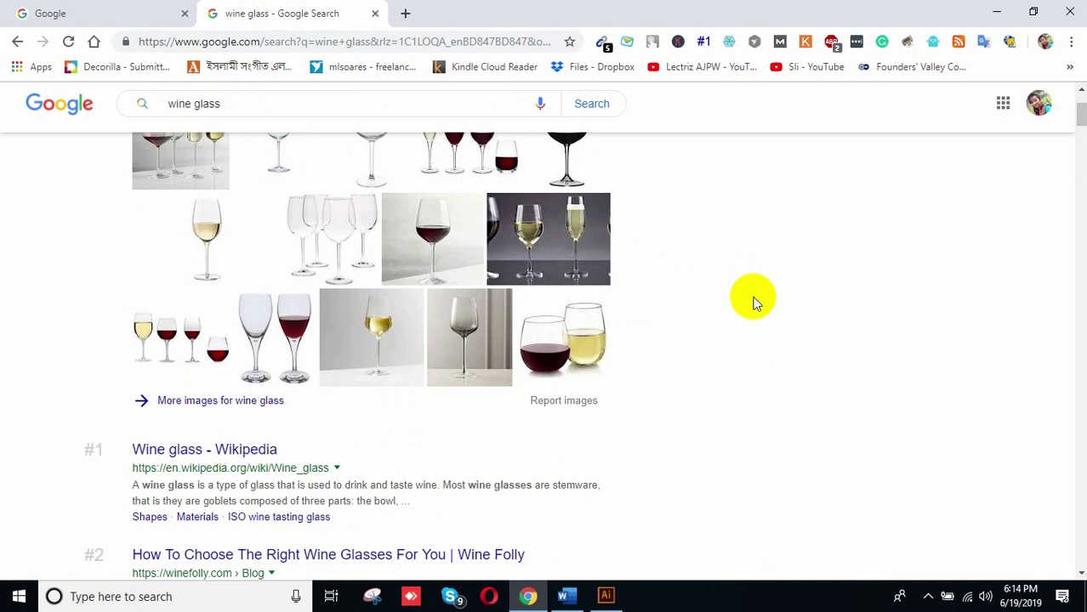
scroll(628, 298, up, 2)
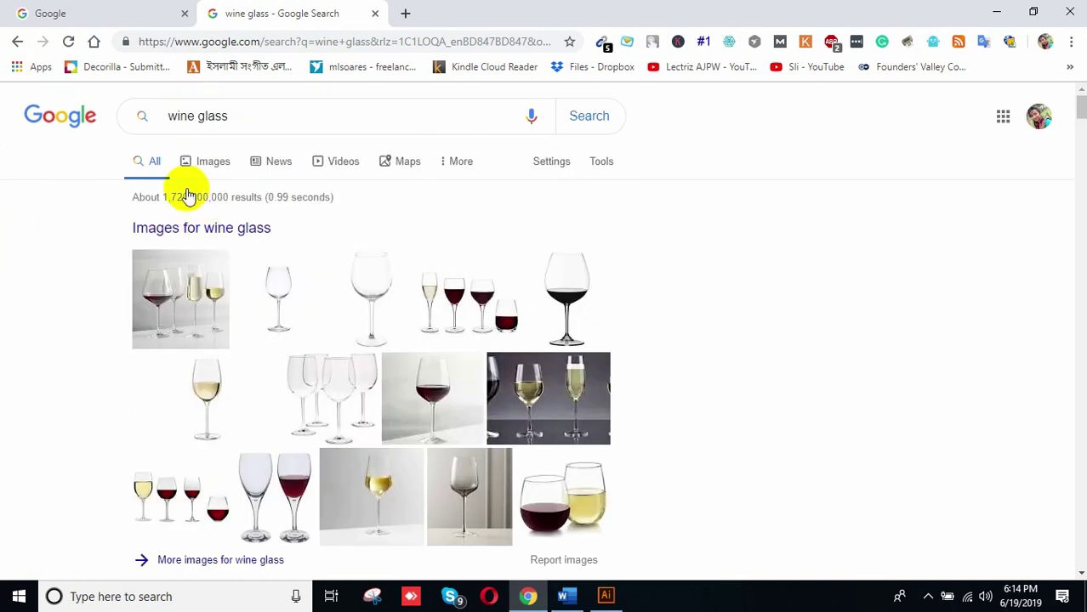
click(209, 158)
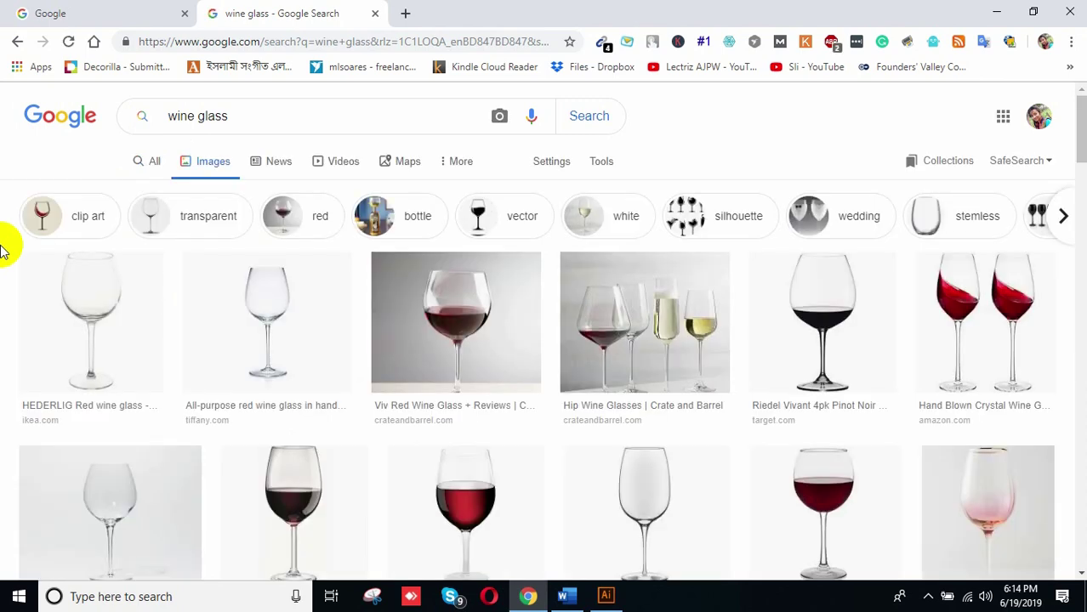
scroll(24, 378, down, 2)
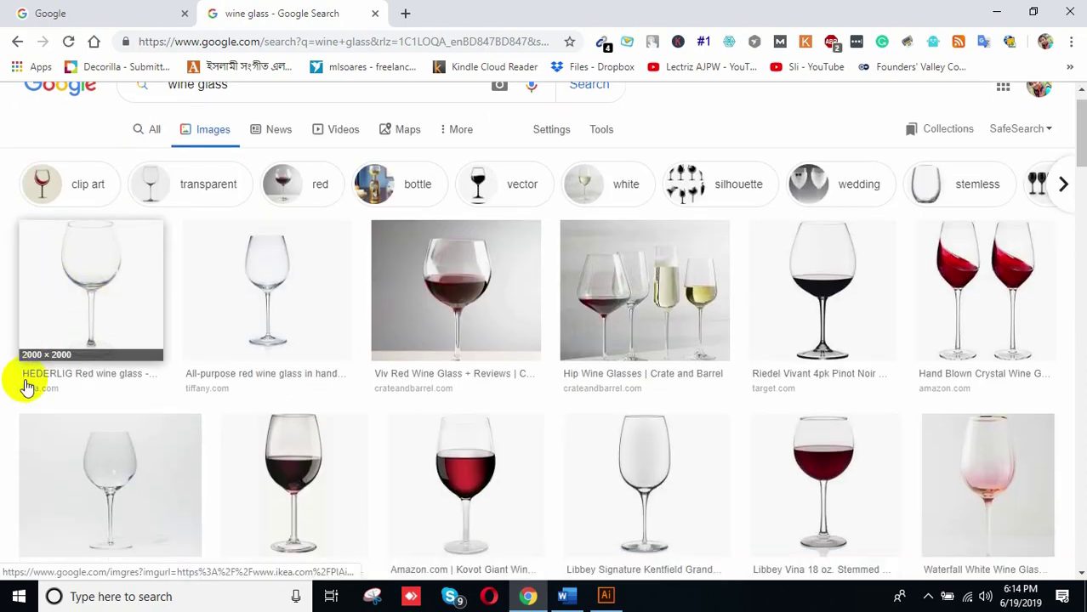
scroll(24, 383, down, 1)
scroll(22, 383, down, 3)
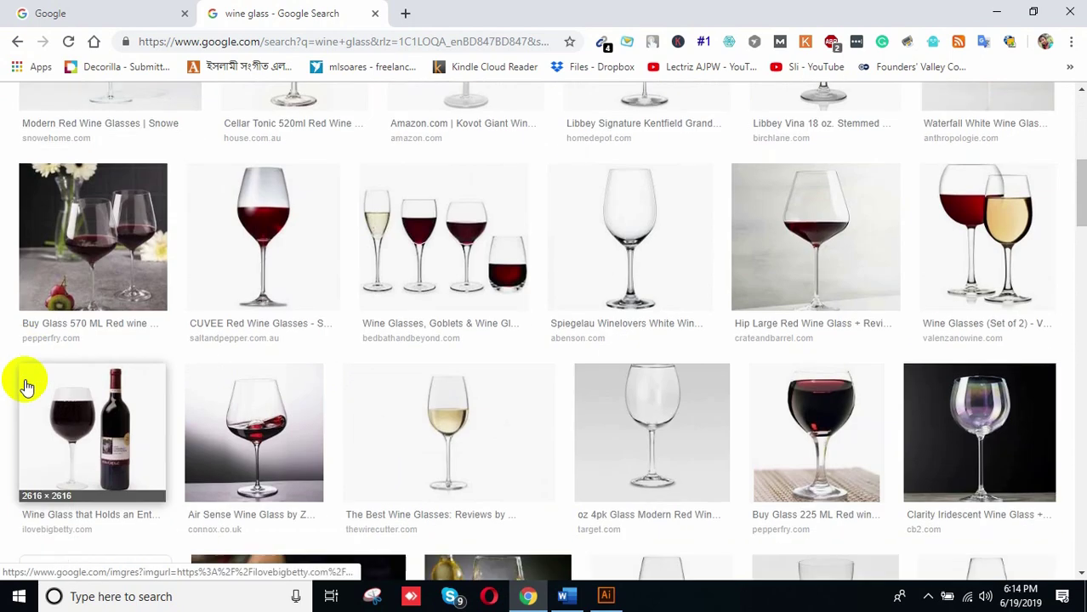
scroll(11, 380, down, 3)
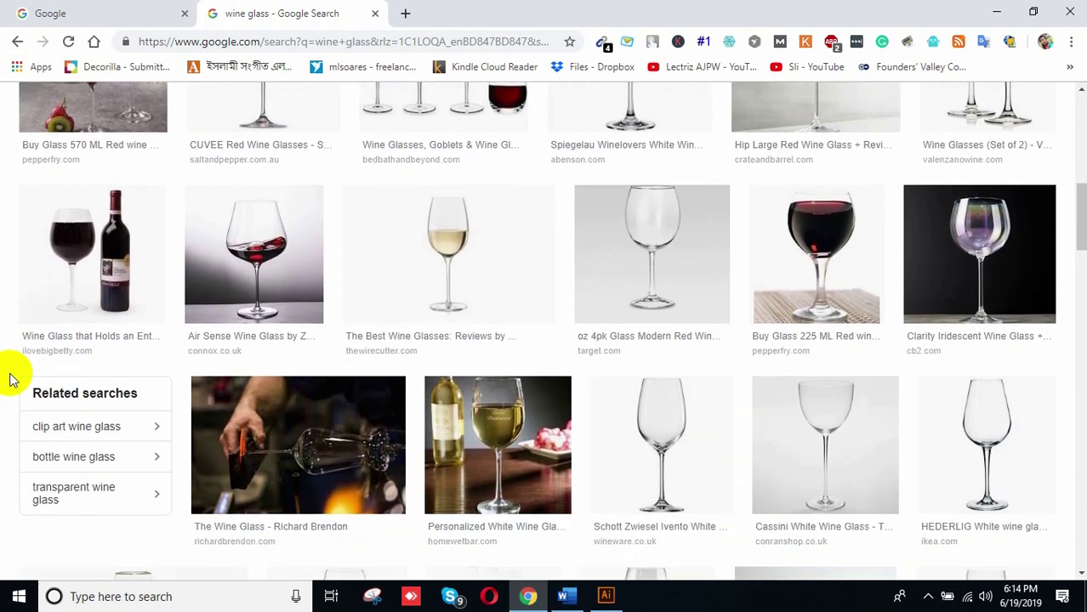
scroll(11, 381, down, 3)
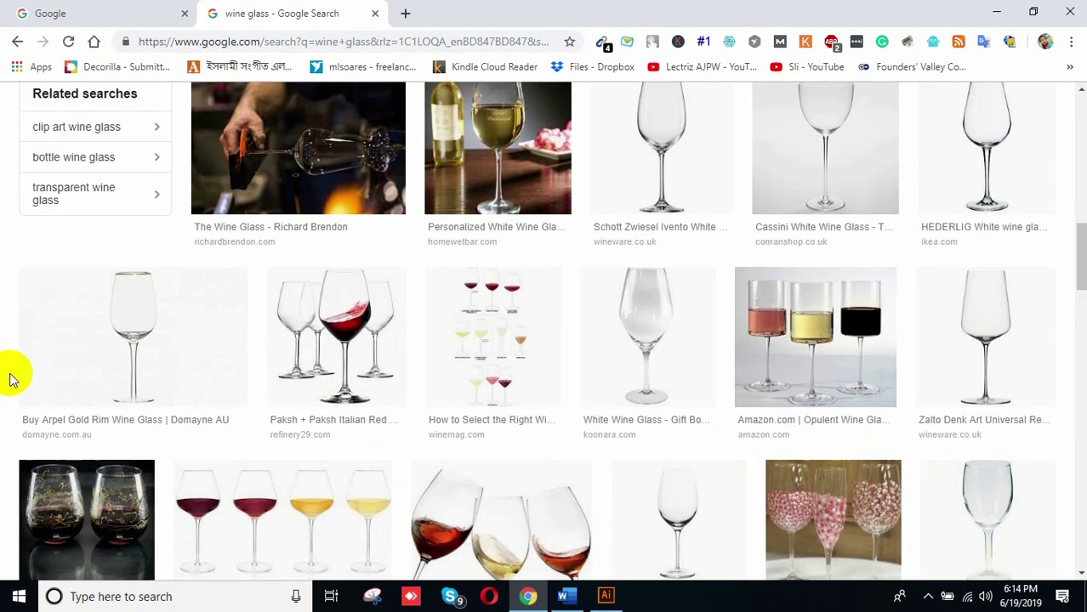
scroll(11, 380, up, 5)
scroll(11, 380, up, 5)
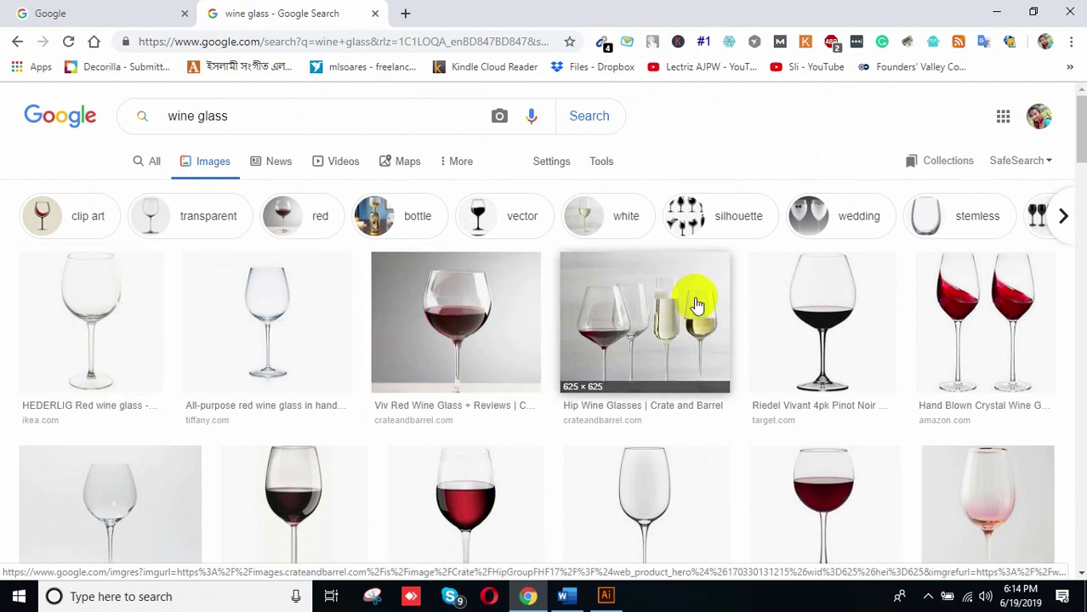
scroll(553, 369, down, 2)
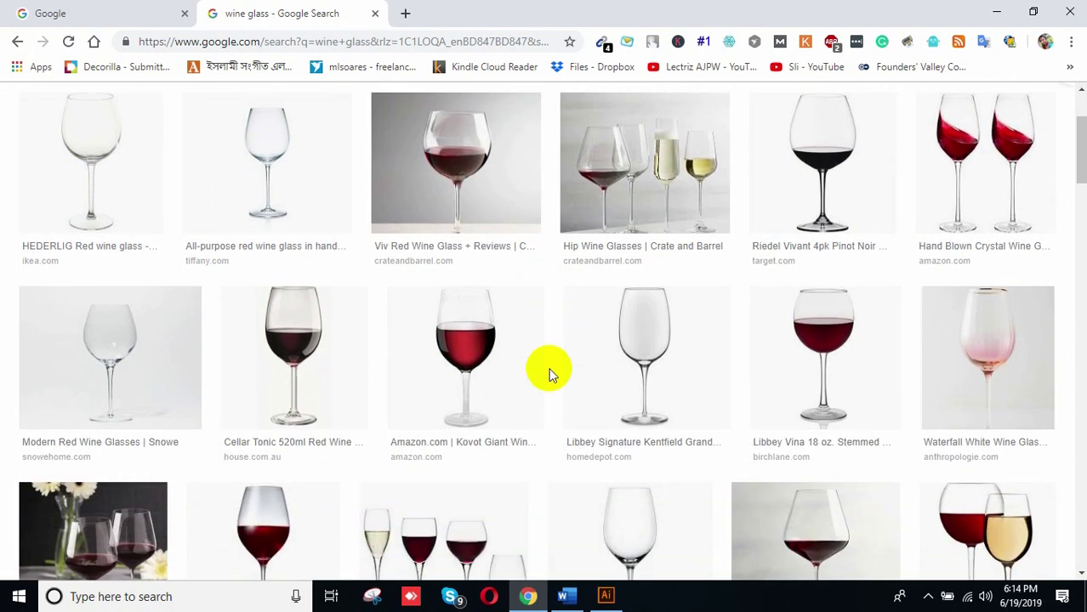
scroll(550, 369, up, 1)
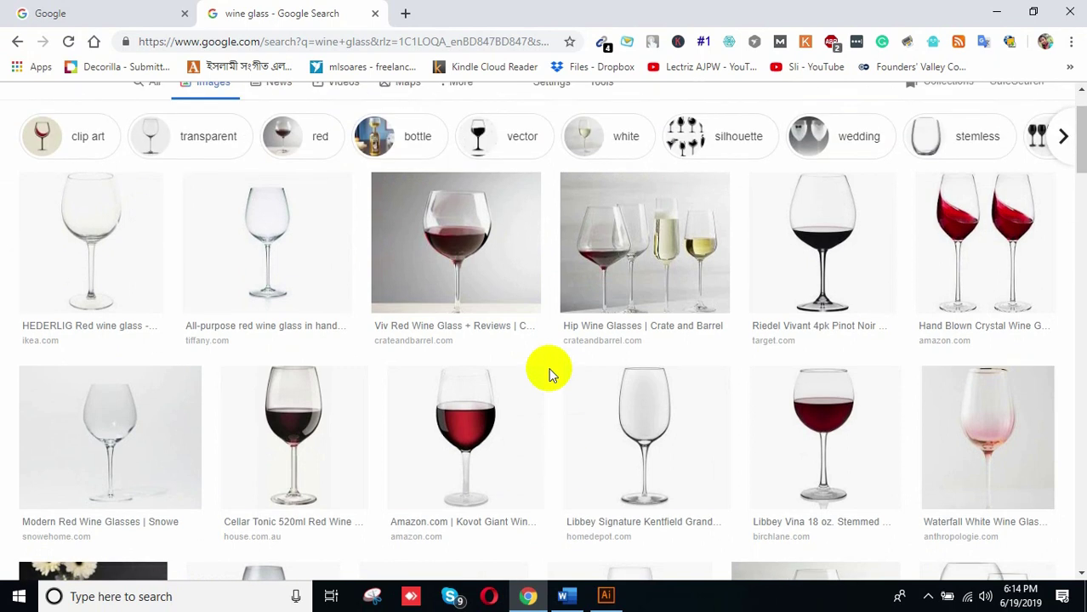
Step: Open the CUVEE Red Wine Glasses result from the wine glass image search and copy its picture
scroll(502, 408, down, 1)
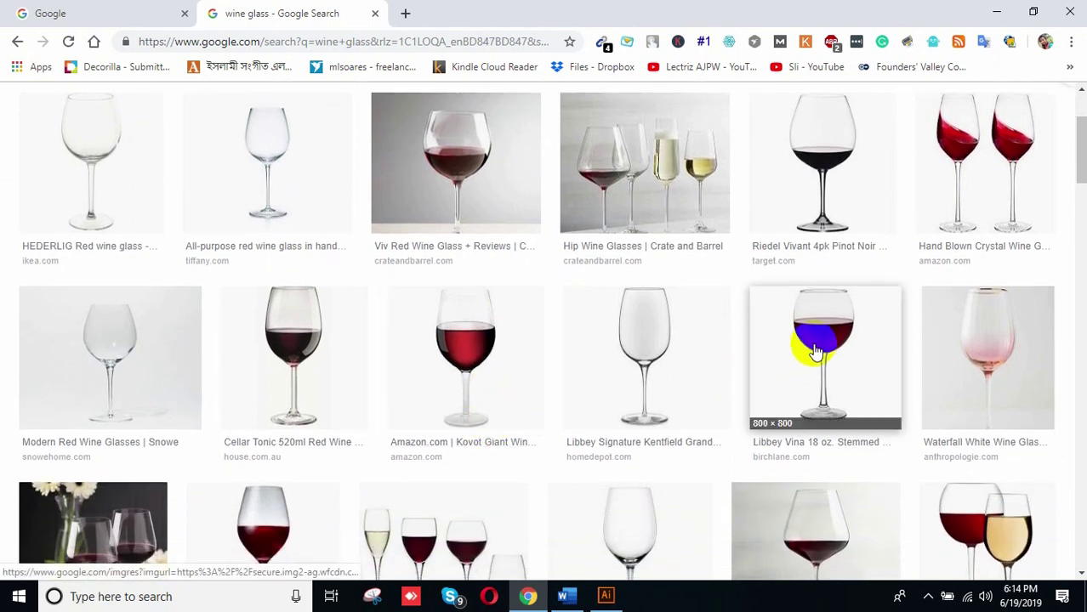
scroll(451, 467, down, 1)
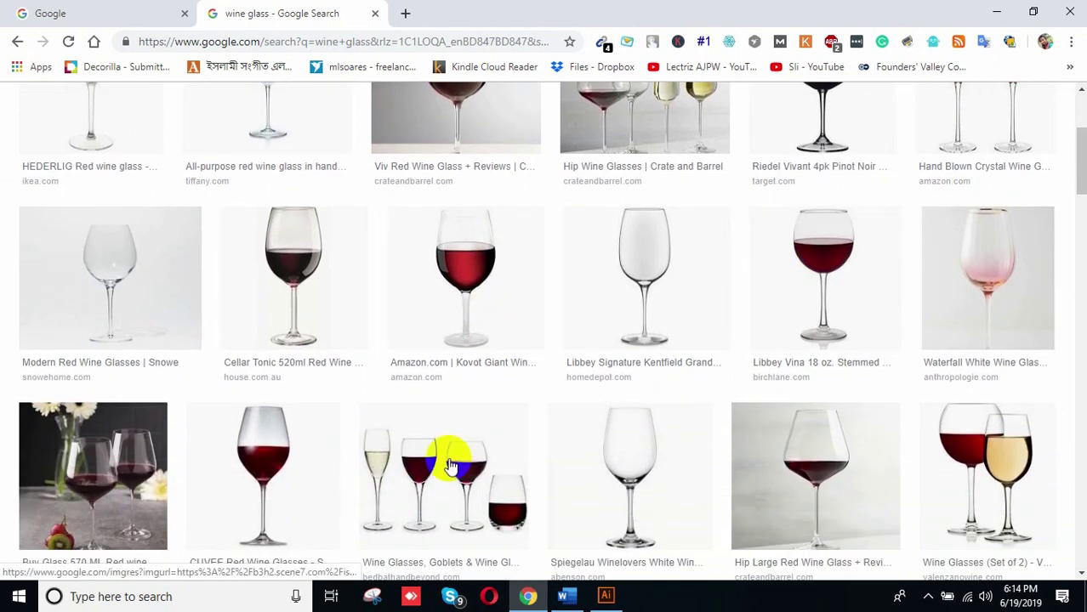
click(271, 438)
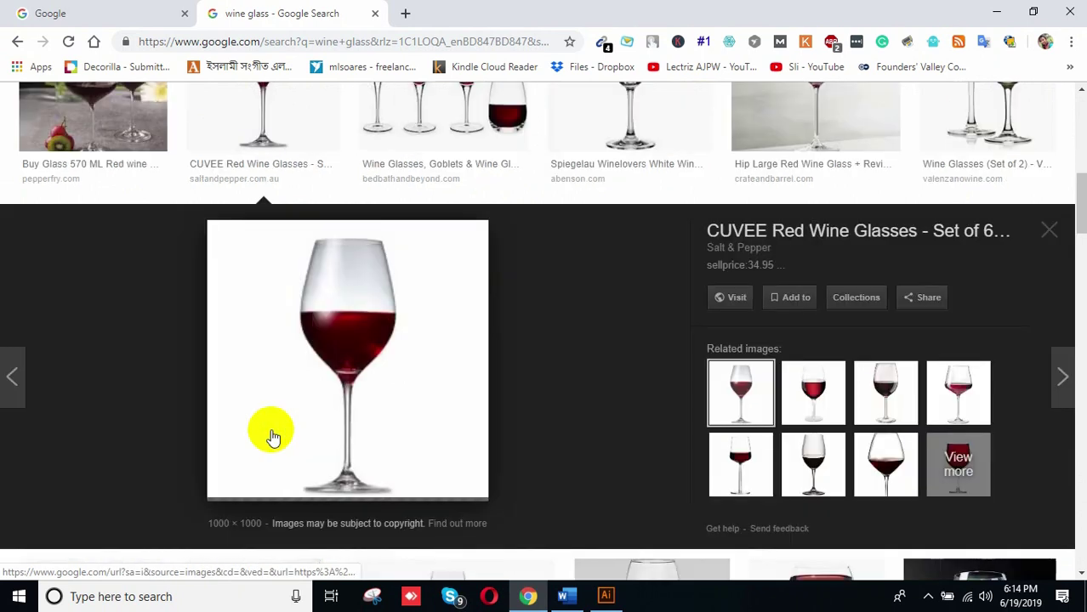
right_click(385, 316)
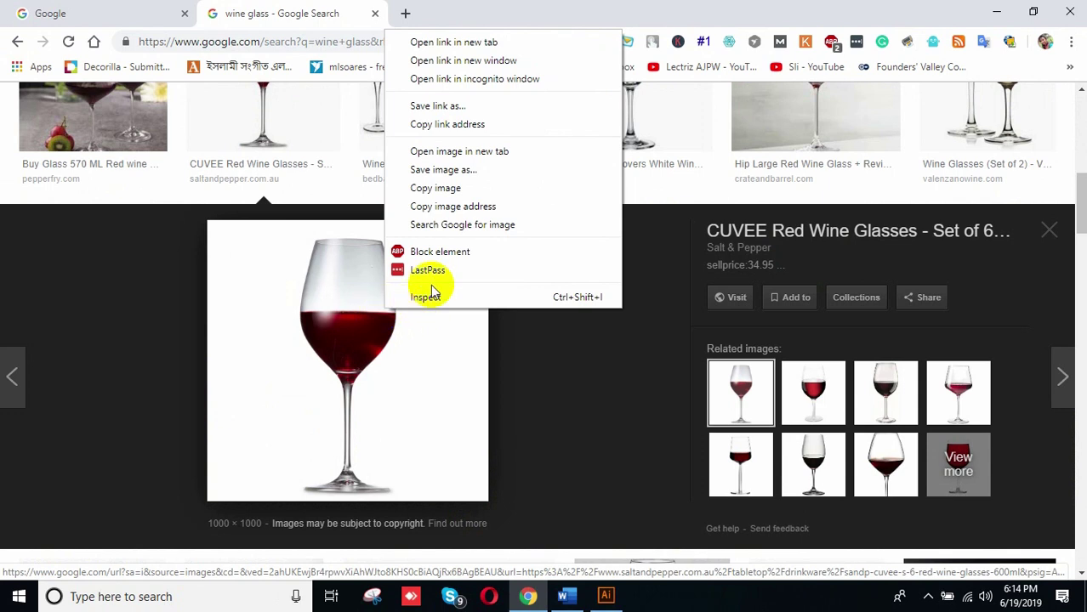
click(438, 189)
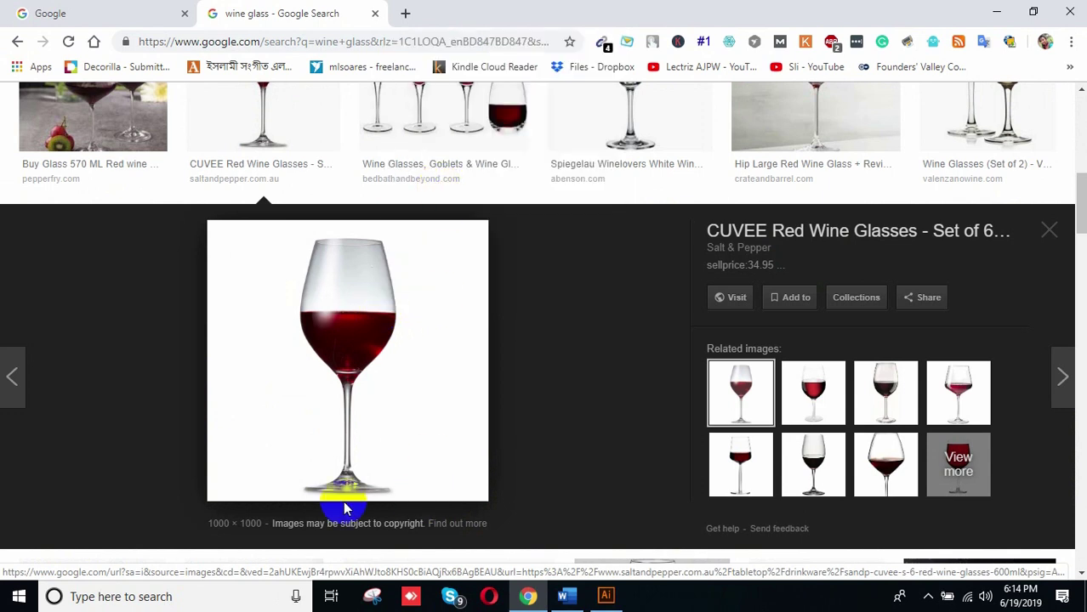
Step: Switch to Illustrator and paste the copied wine glass picture onto the empty canvas beside the artboard
click(606, 596)
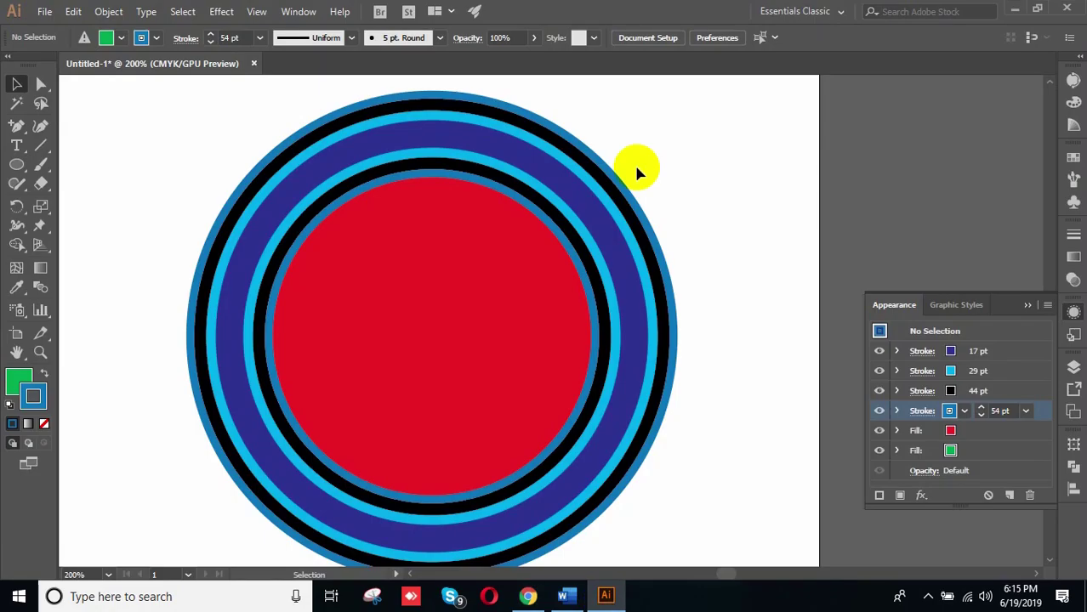
key(space)
drag(851, 224, 338, 123)
drag(675, 347, 330, 257)
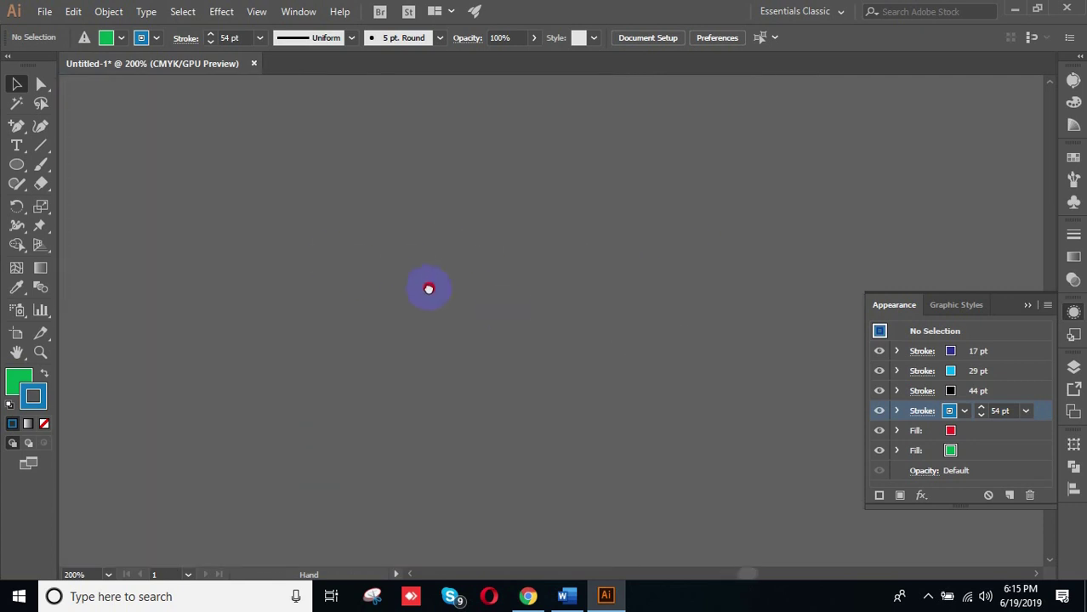
key(ctrl+v)
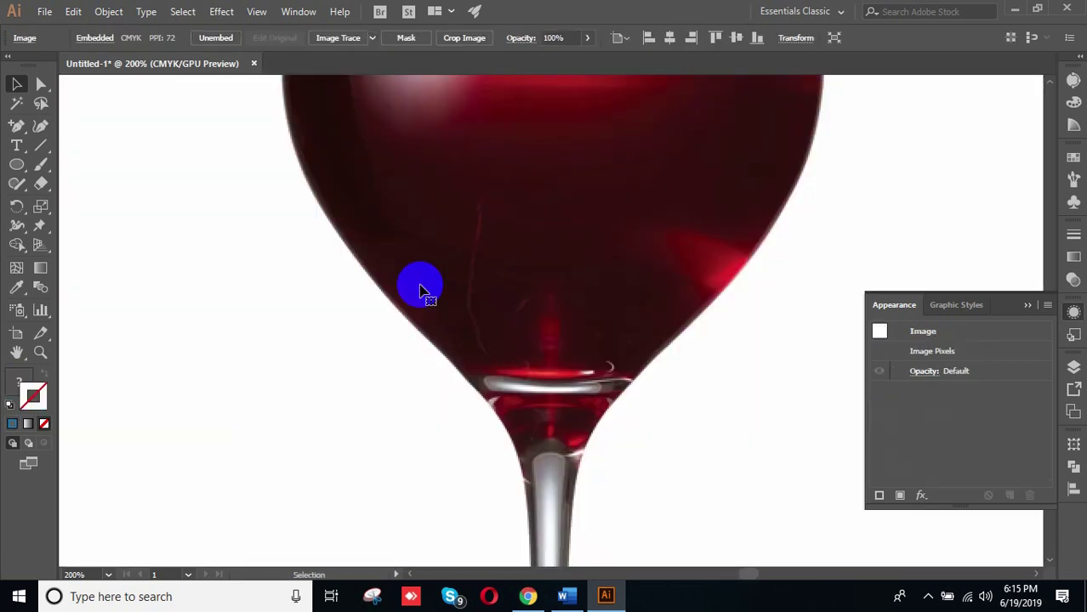
Step: Examine the pasted wine glass image from rim to stem, then deselect it
key(ctrl+minus)
key(space)
drag(720, 87, 575, 305)
scroll(523, 197, down, 2)
key(space)
drag(581, 201, 574, 249)
scroll(552, 202, up, 2)
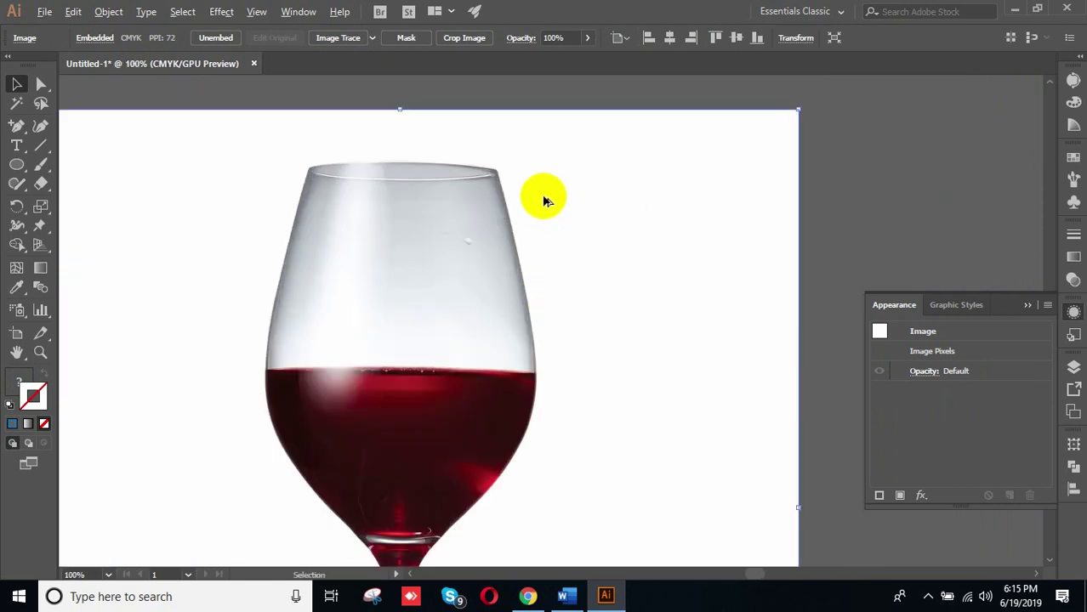
drag(585, 371, 600, 286)
scroll(518, 266, down, 1)
drag(621, 287, 512, 264)
drag(442, 266, 489, 273)
drag(762, 298, 590, 293)
drag(323, 284, 336, 287)
click(566, 289)
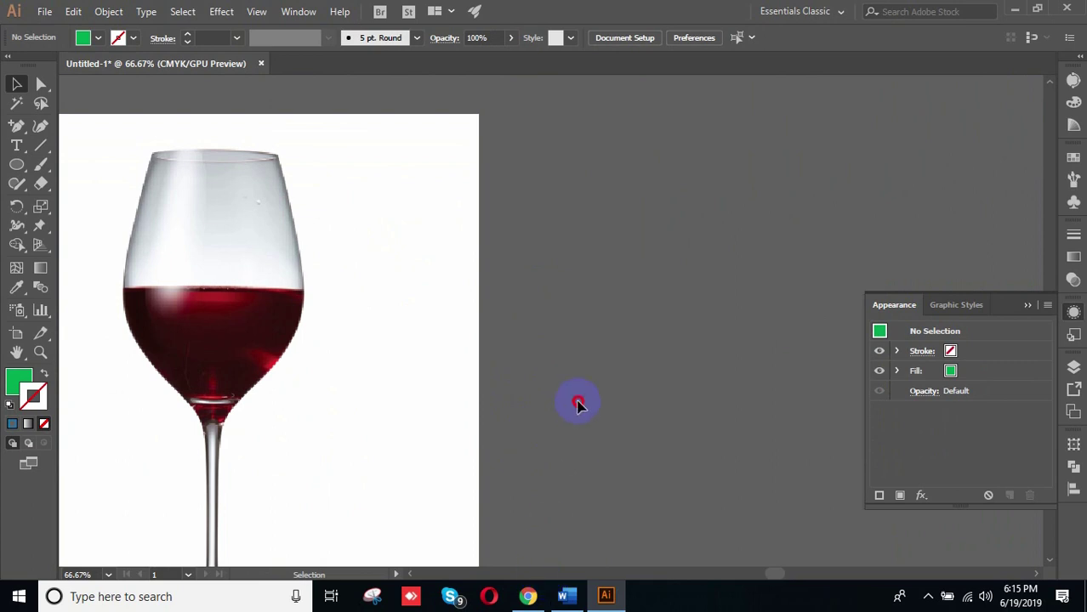
Step: Switch to Chrome and browse the wine glass image results for other reference glass shapes
click(527, 596)
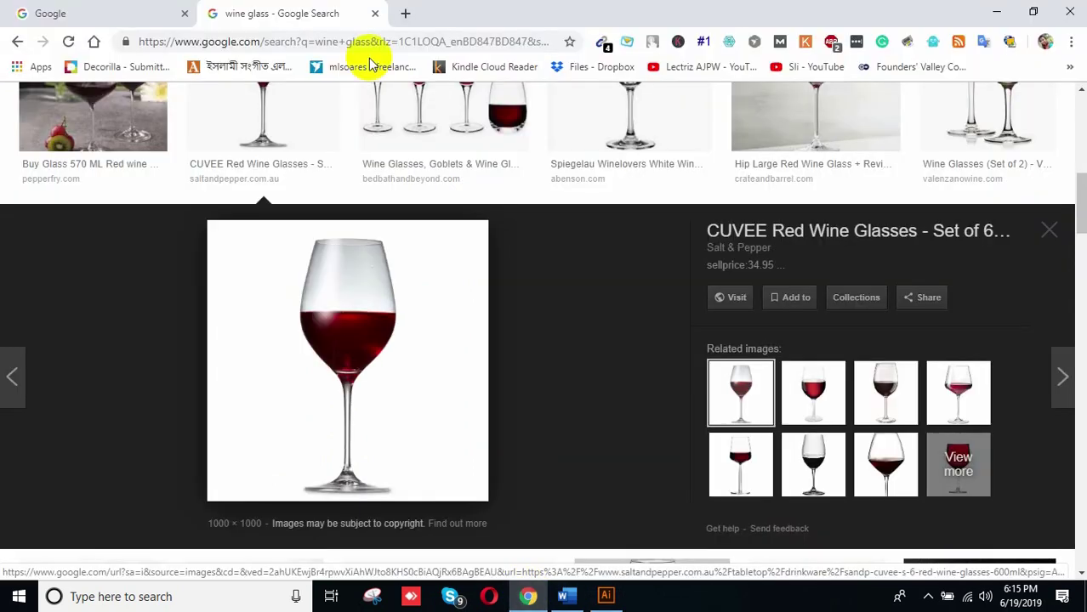
click(405, 15)
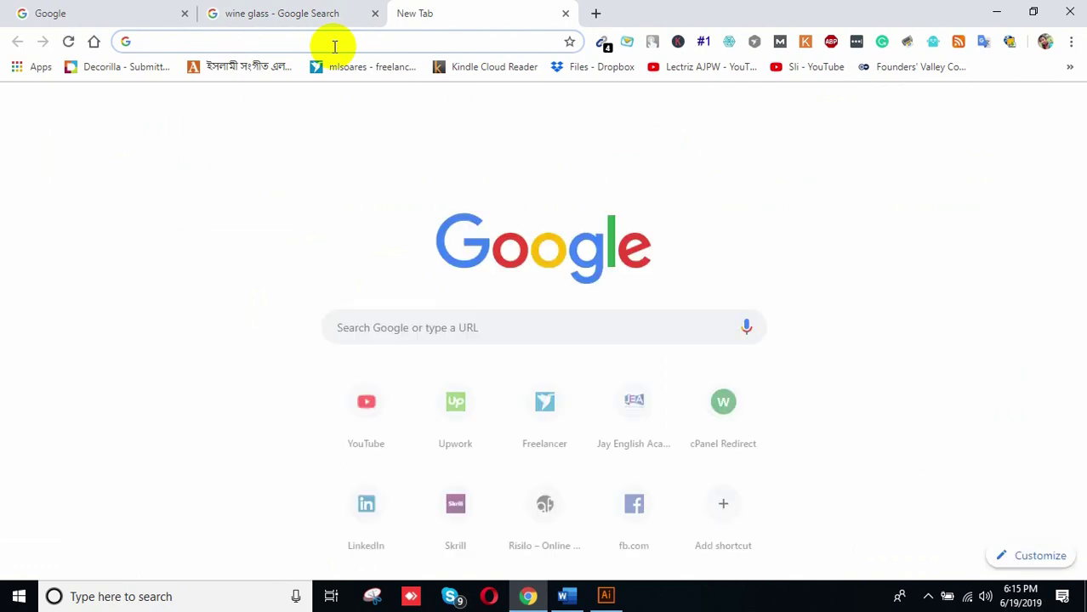
click(311, 17)
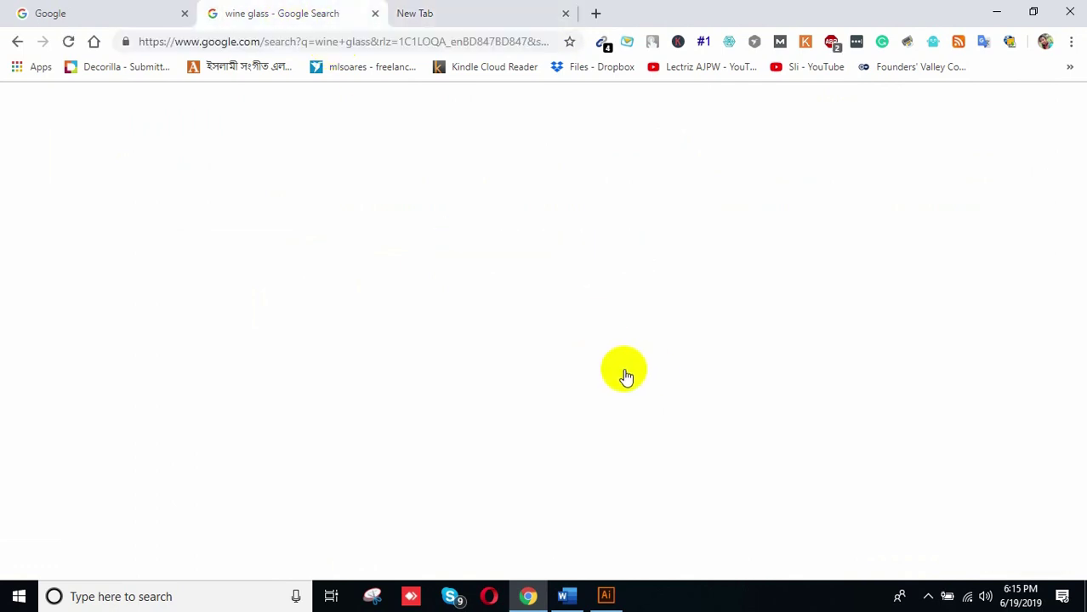
scroll(778, 456, down, 1)
scroll(693, 425, down, 9)
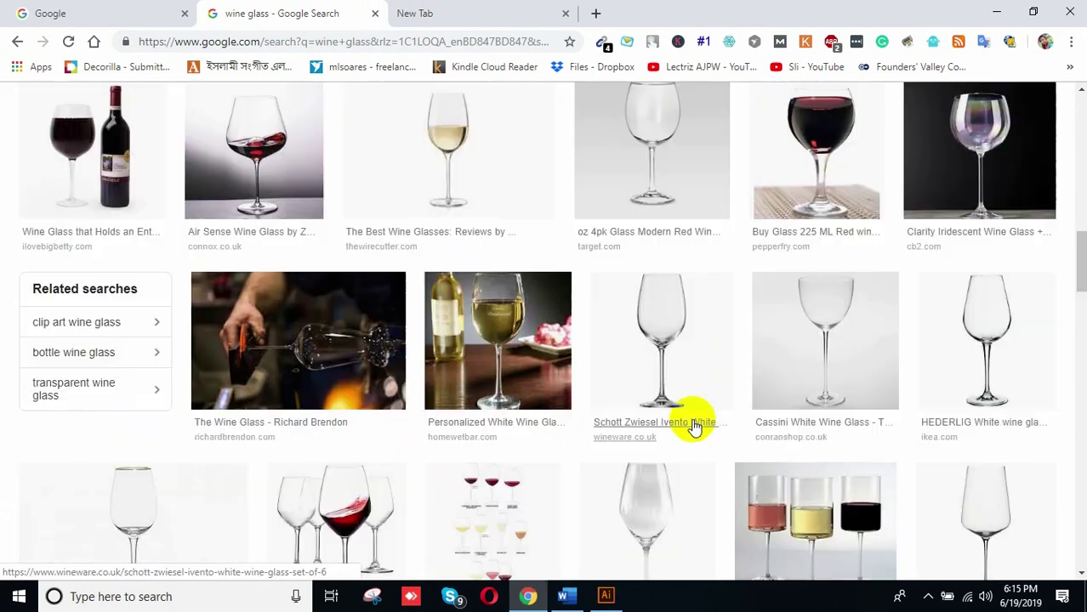
scroll(693, 425, down, 5)
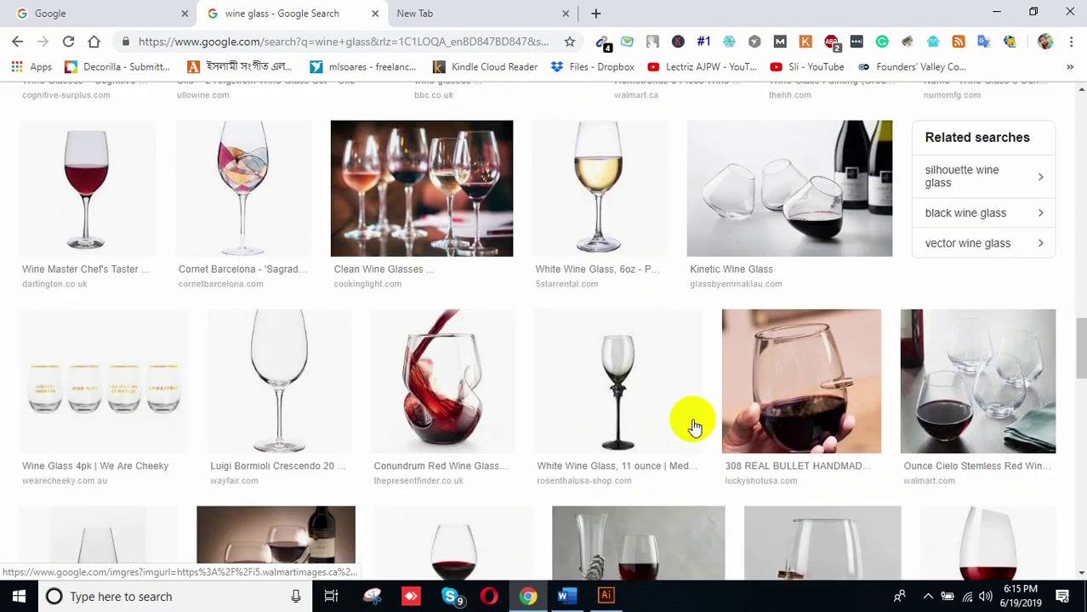
scroll(693, 425, down, 8)
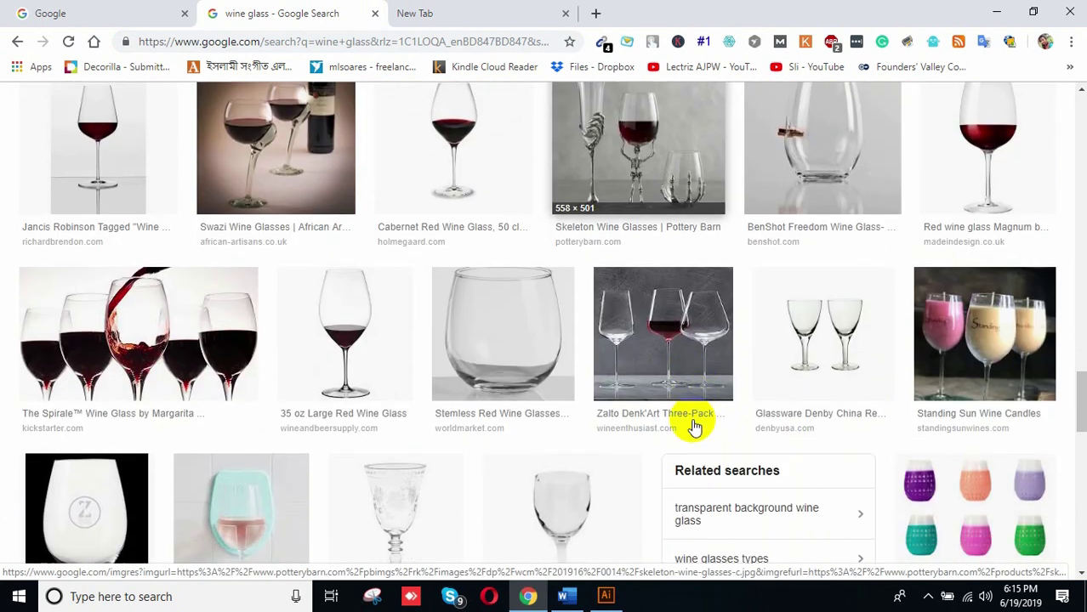
scroll(691, 421, down, 7)
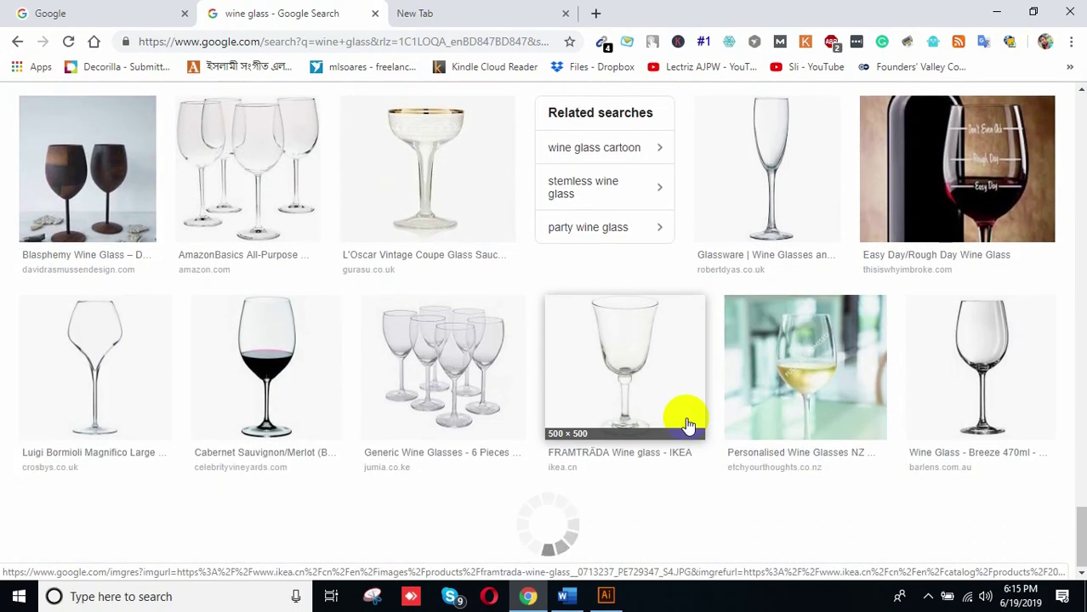
scroll(689, 424, up, 12)
scroll(689, 423, up, 15)
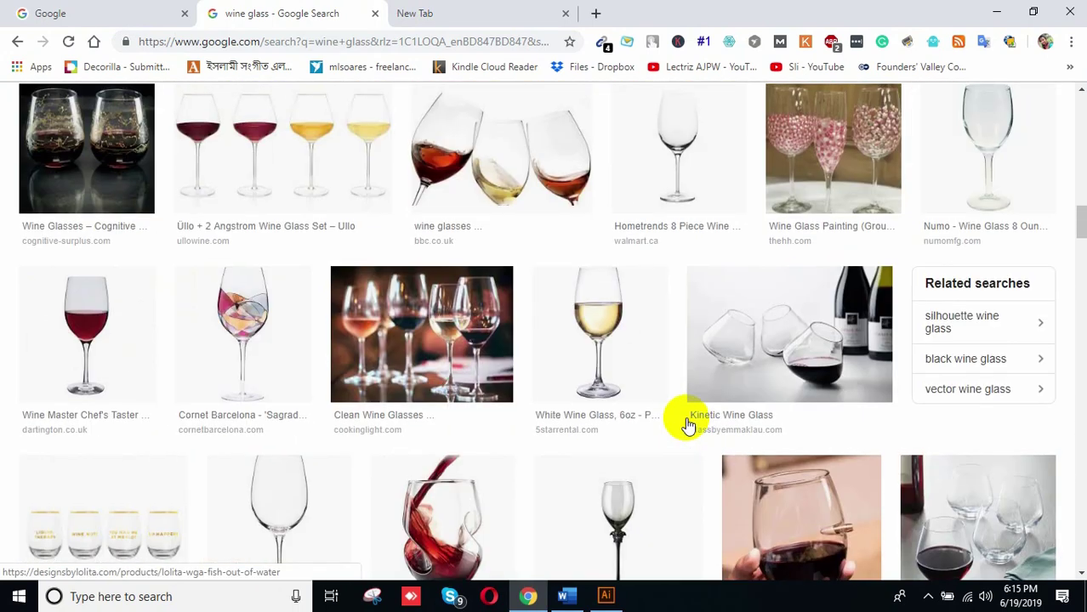
scroll(689, 425, up, 3)
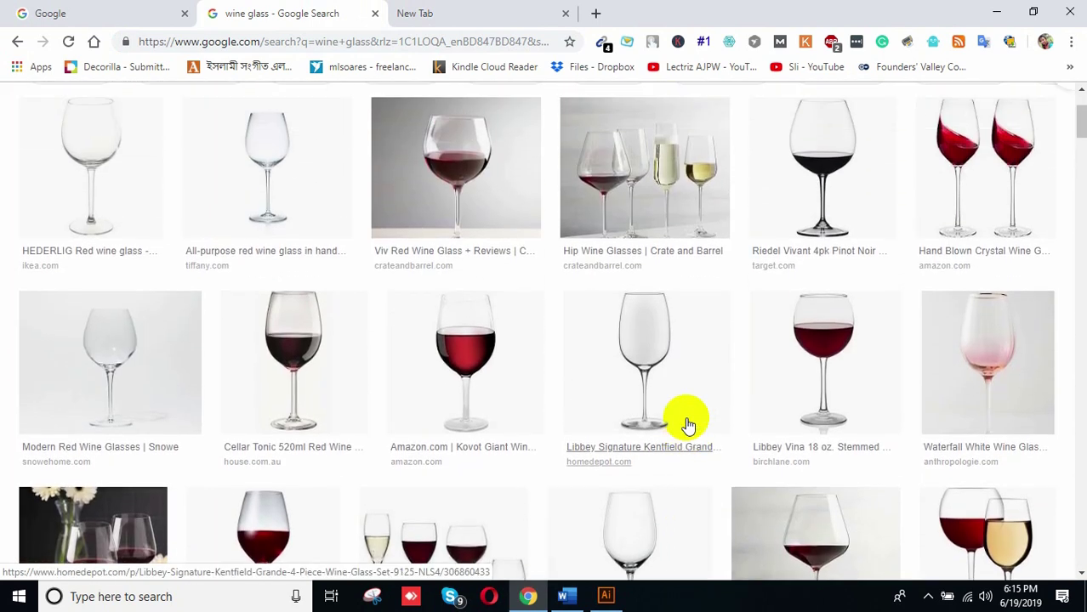
scroll(622, 387, down, 15)
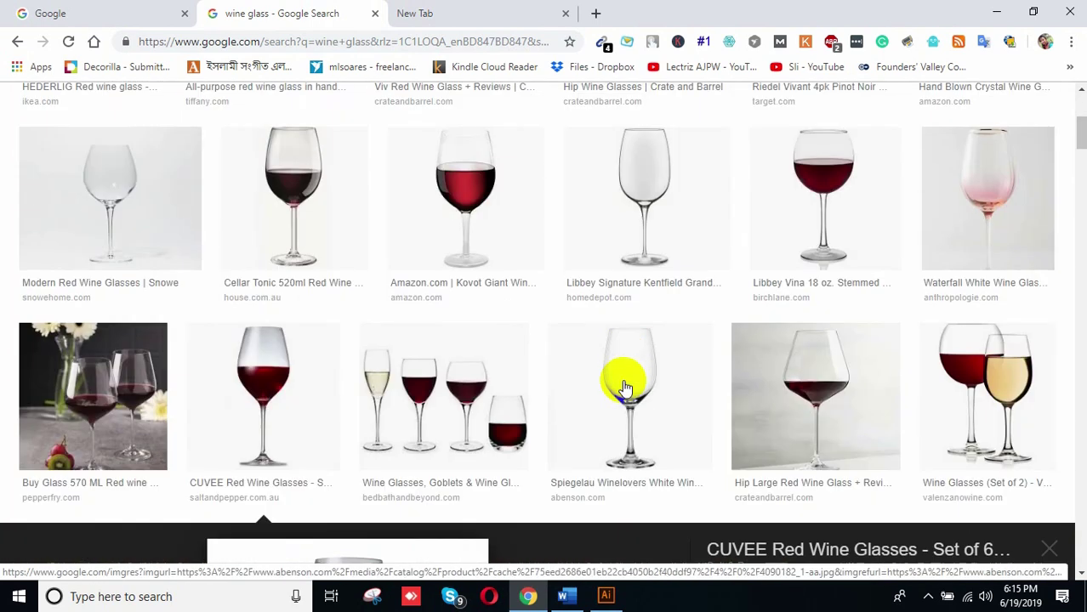
scroll(624, 388, down, 10)
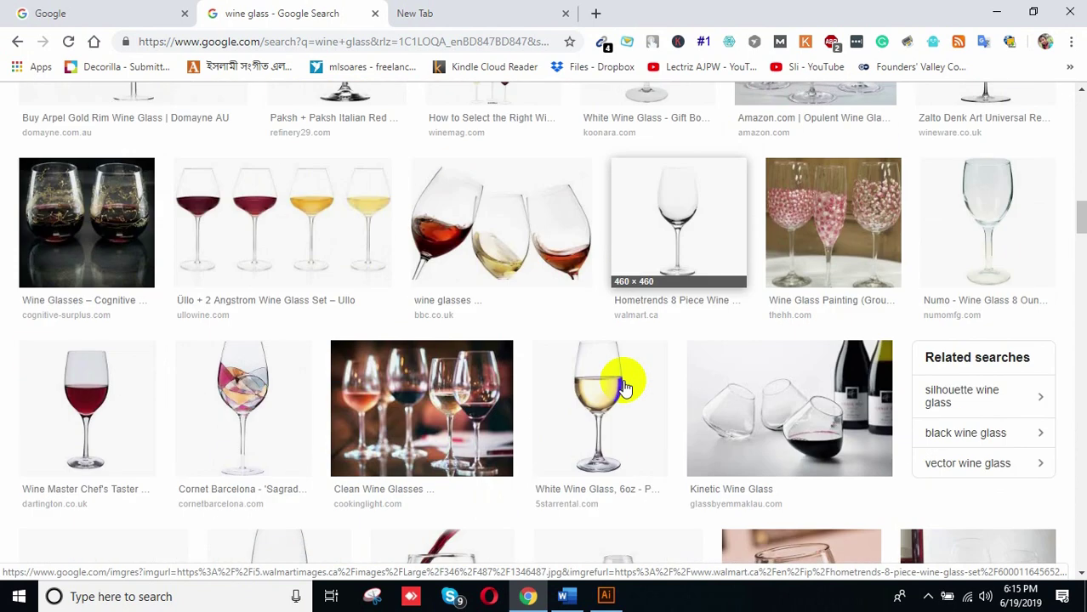
scroll(624, 388, down, 10)
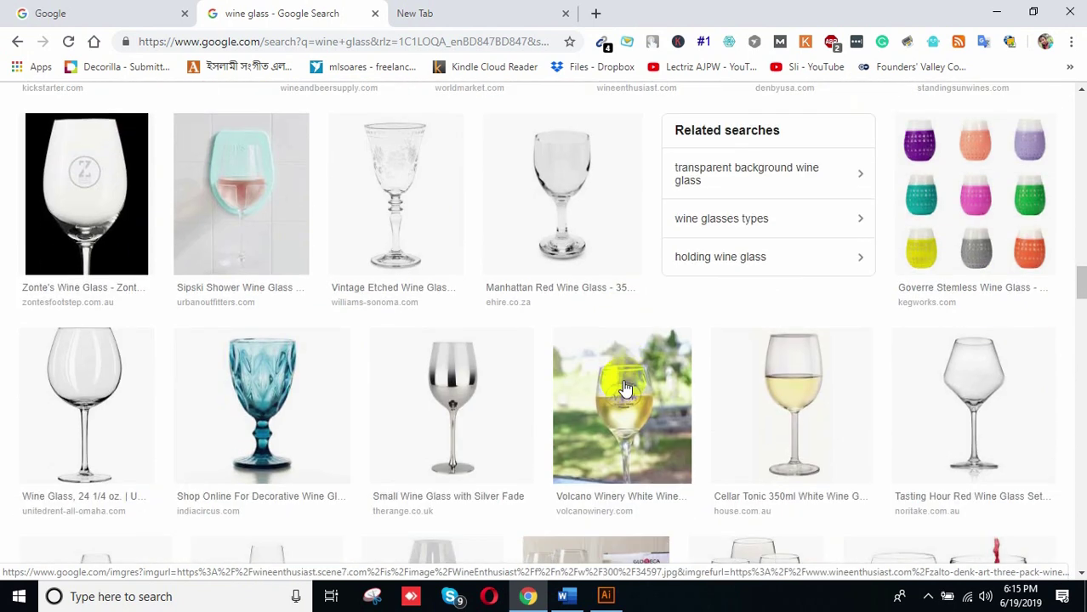
scroll(624, 388, down, 2)
scroll(625, 388, up, 1)
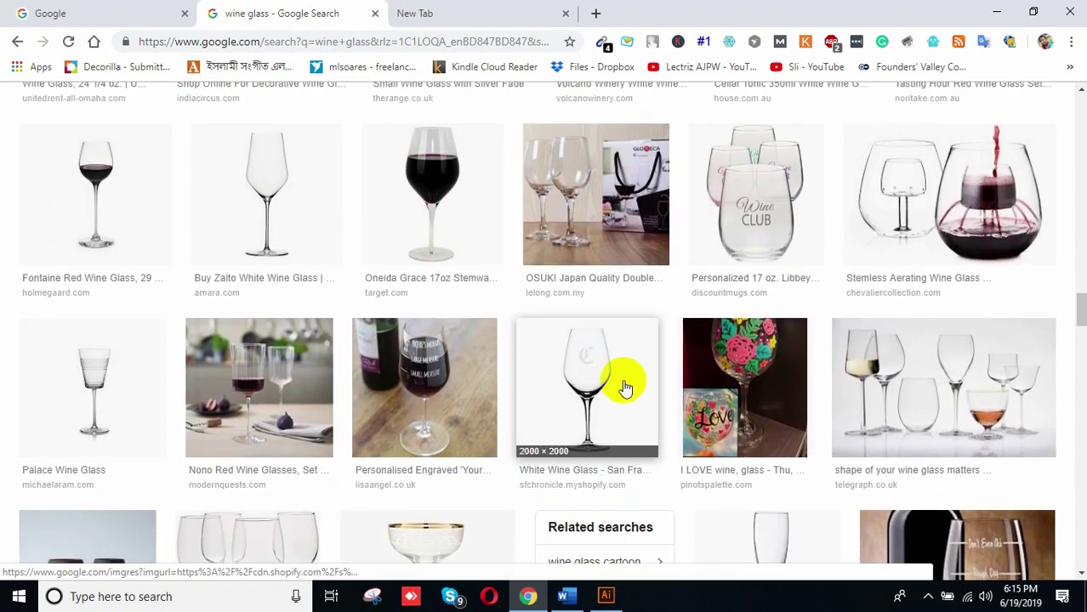
scroll(624, 388, down, 5)
scroll(626, 383, up, 2)
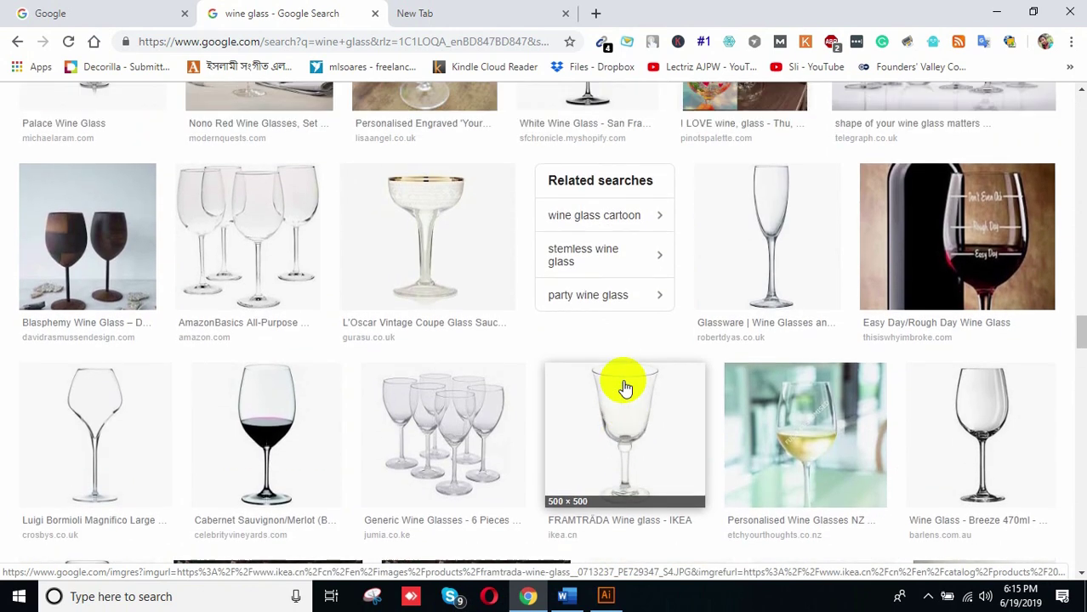
scroll(892, 382, down, 5)
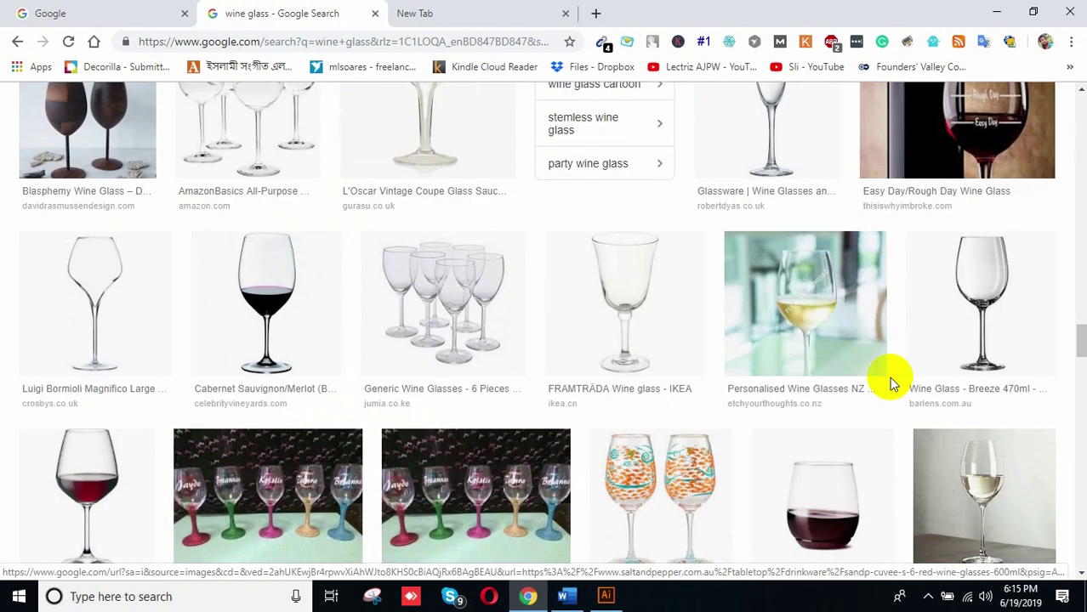
scroll(891, 383, down, 13)
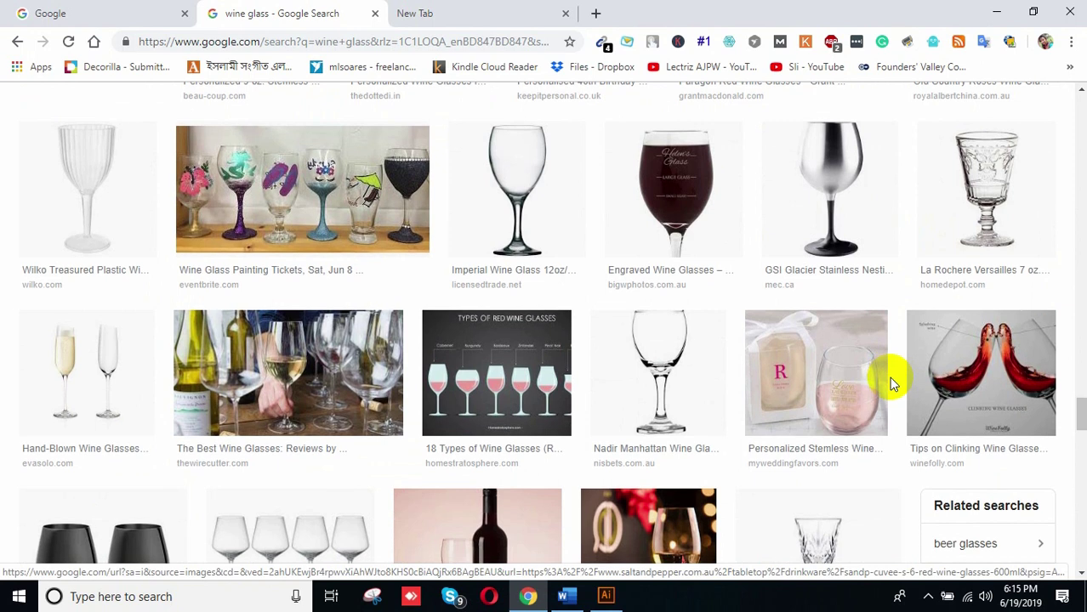
Step: Search Google for "wine bottle" and show the image results
click(358, 43)
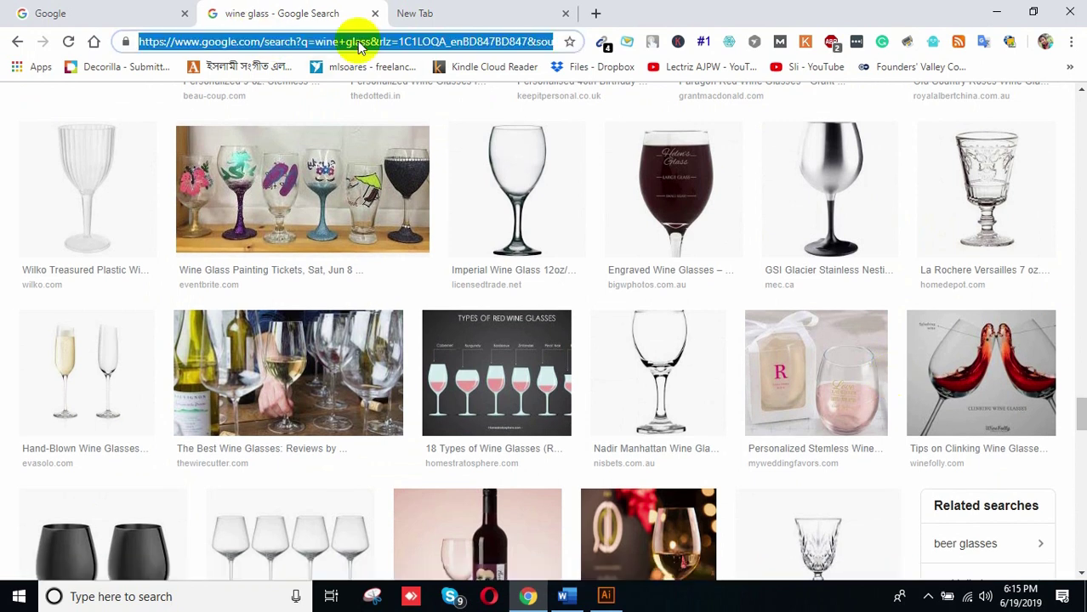
text(wine bottle)
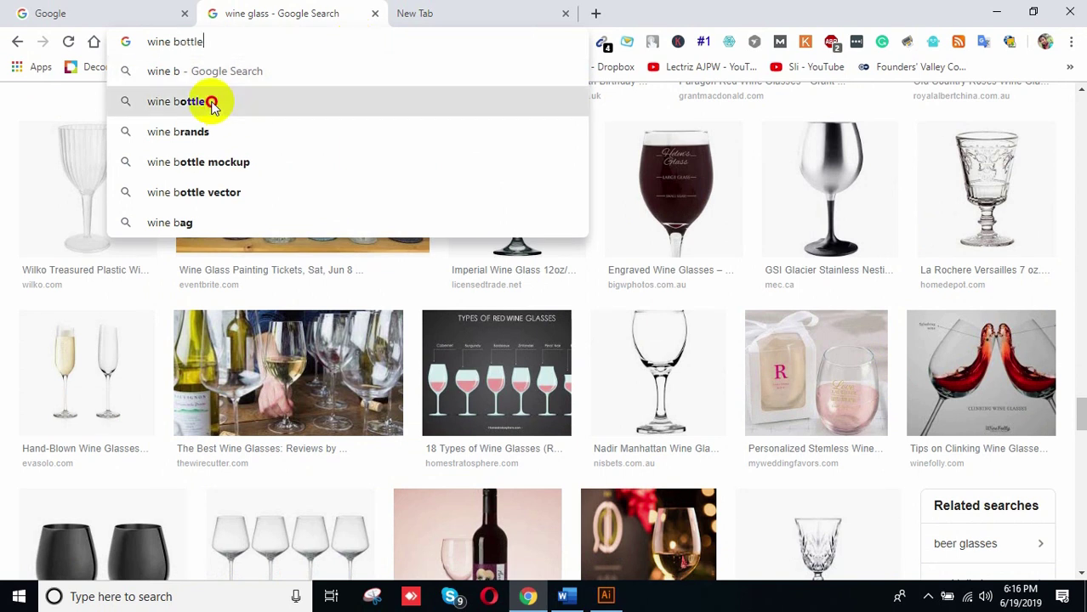
click(214, 102)
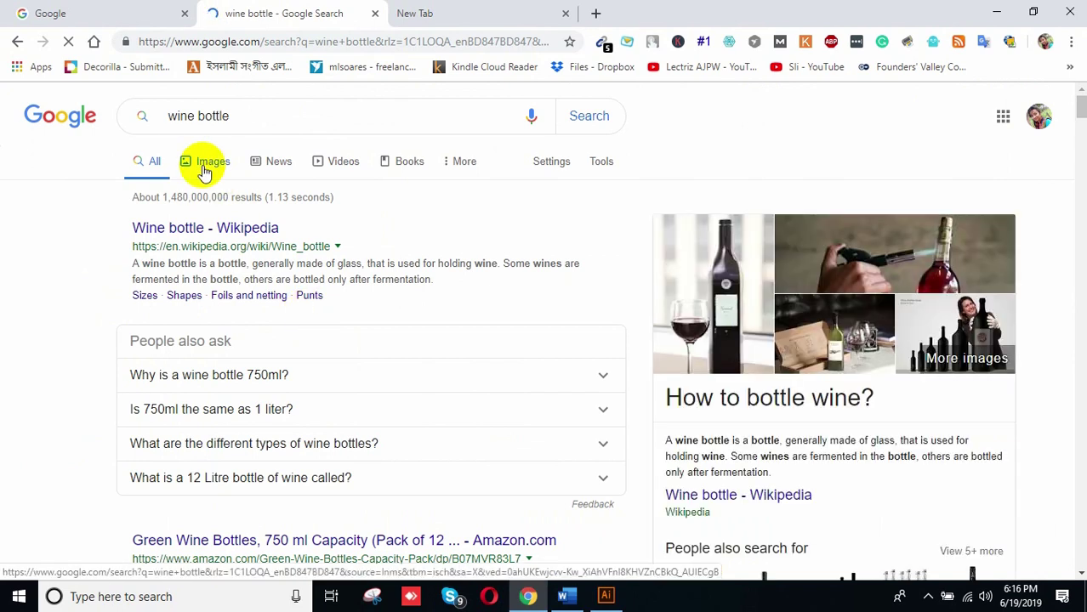
click(204, 170)
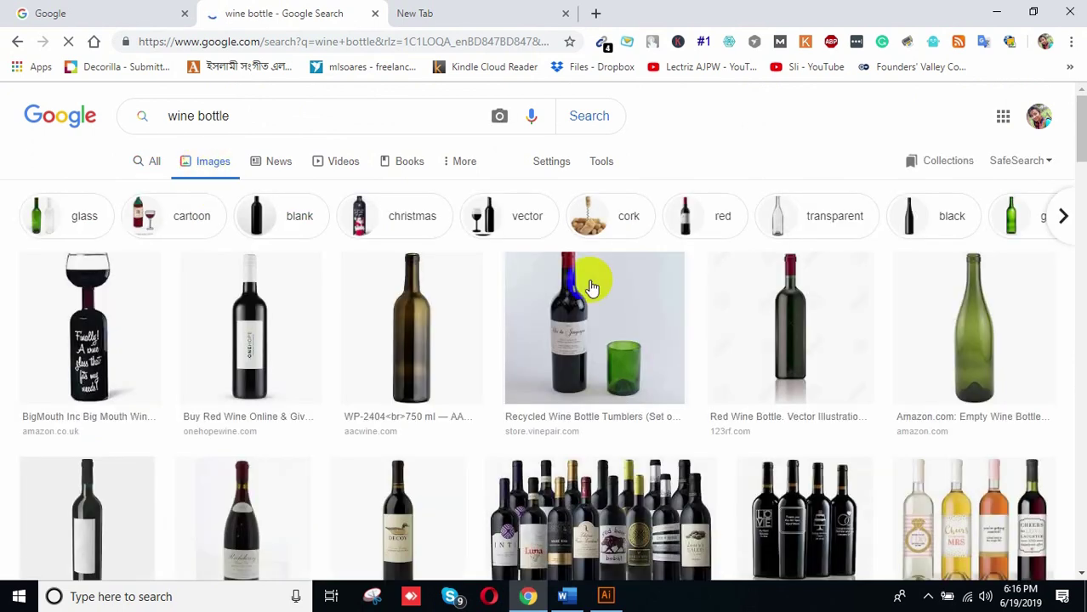
Step: Open the "wine bottle red max" result from TurboSquid and copy its picture
scroll(893, 366, down, 2)
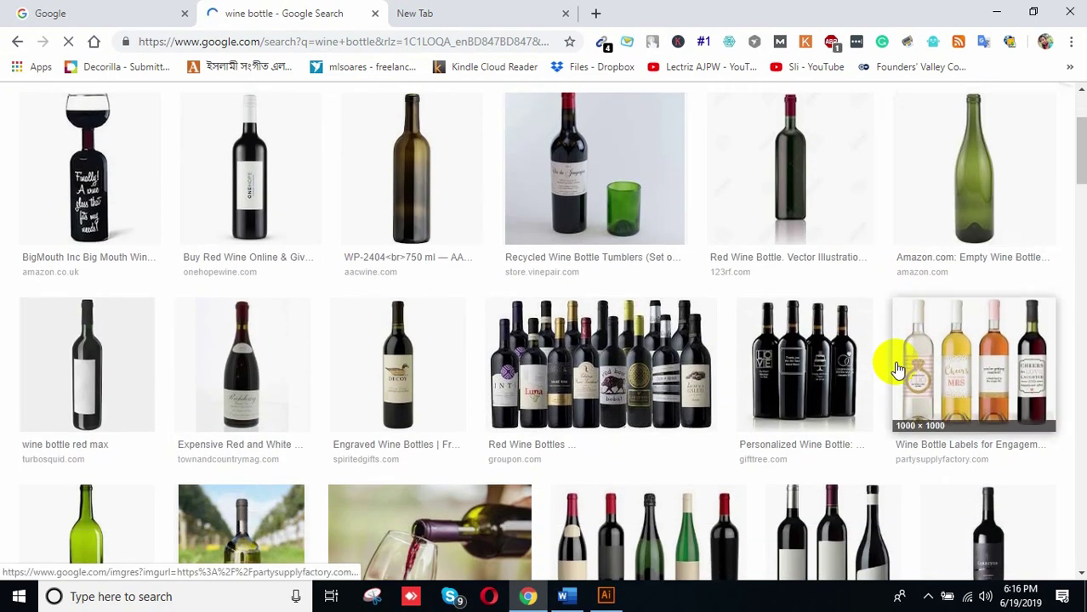
scroll(293, 394, down, 1)
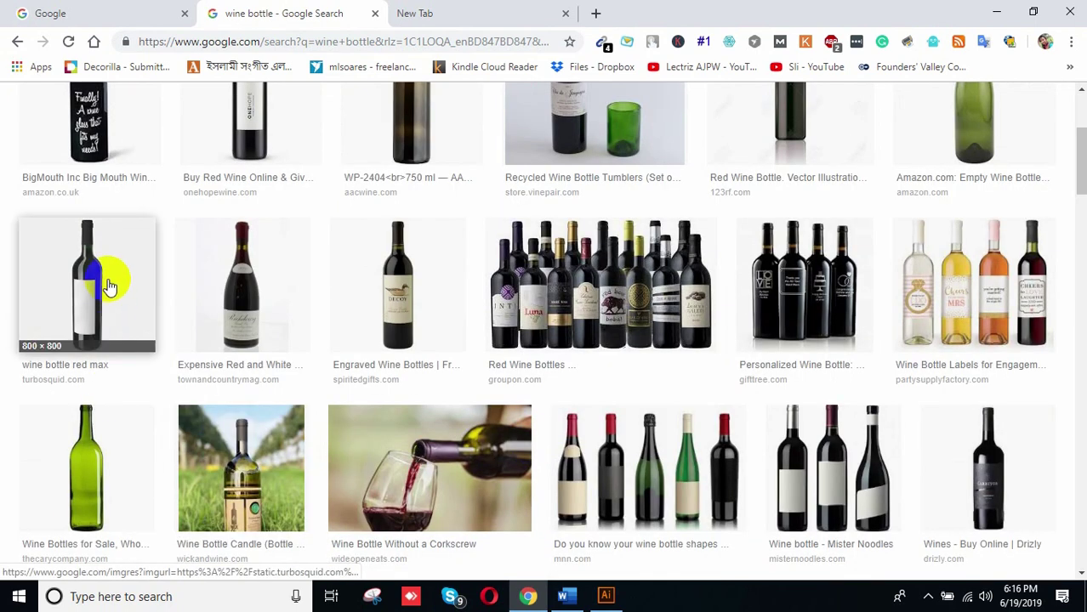
click(109, 285)
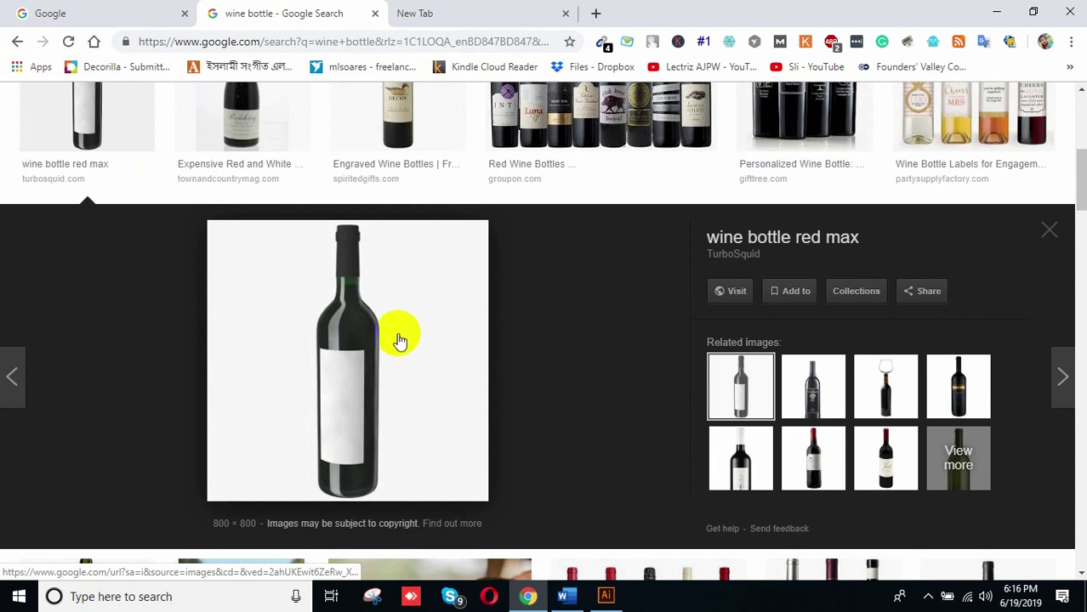
right_click(364, 314)
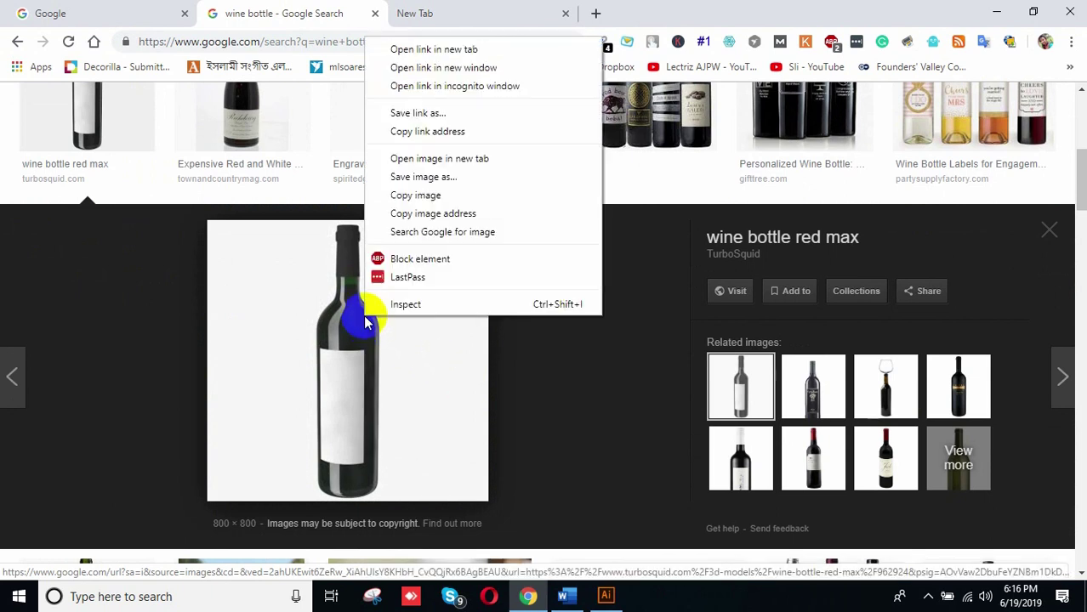
click(416, 197)
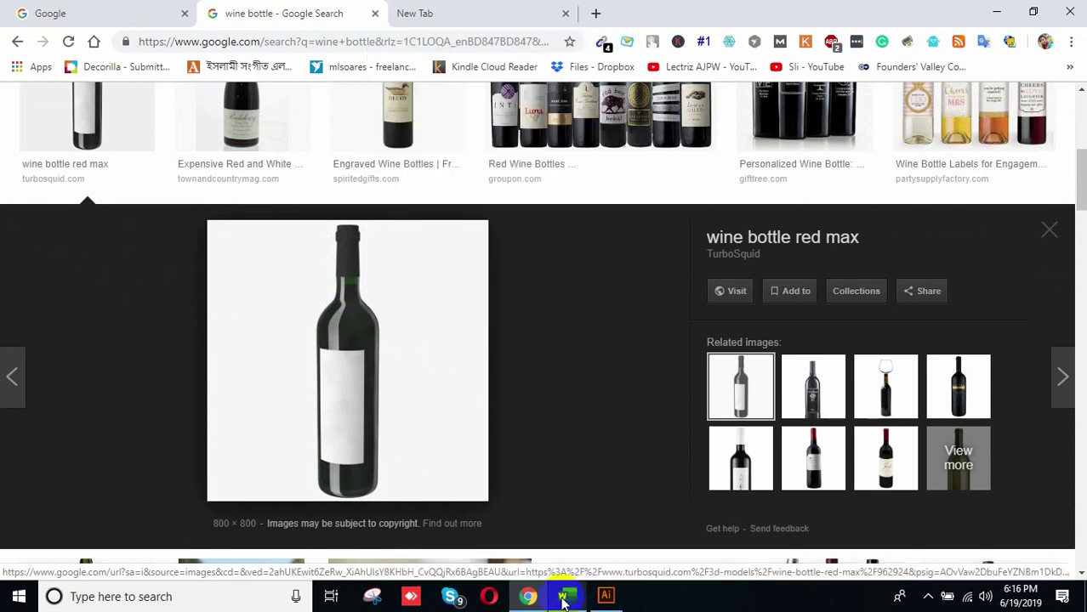
Step: Switch to Illustrator and paste the copied wine bottle picture beside the wine glass image
click(604, 595)
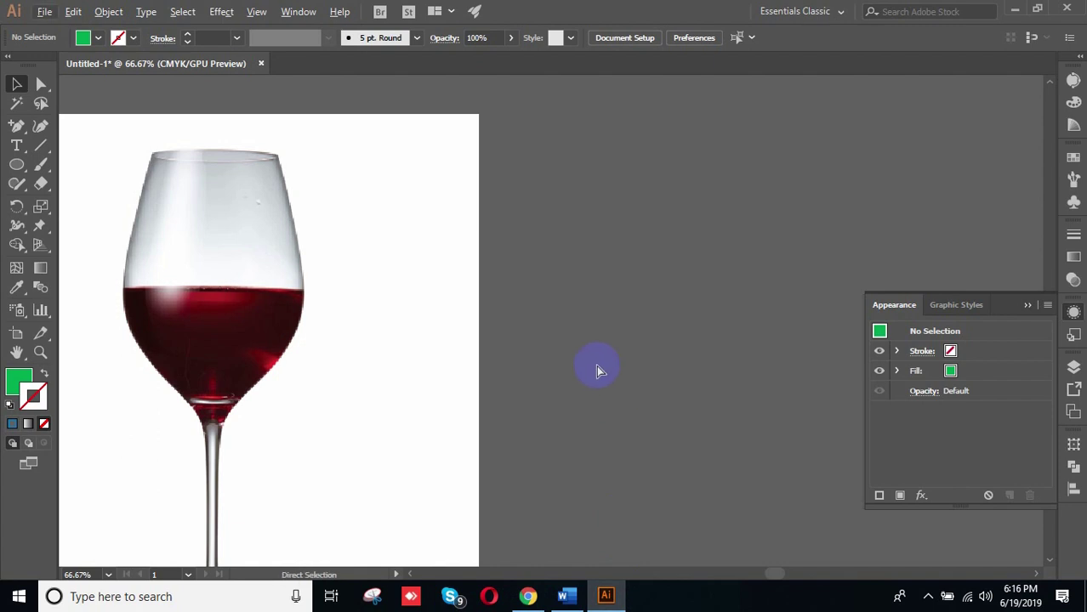
key(ctrl+v)
drag(752, 236, 643, 267)
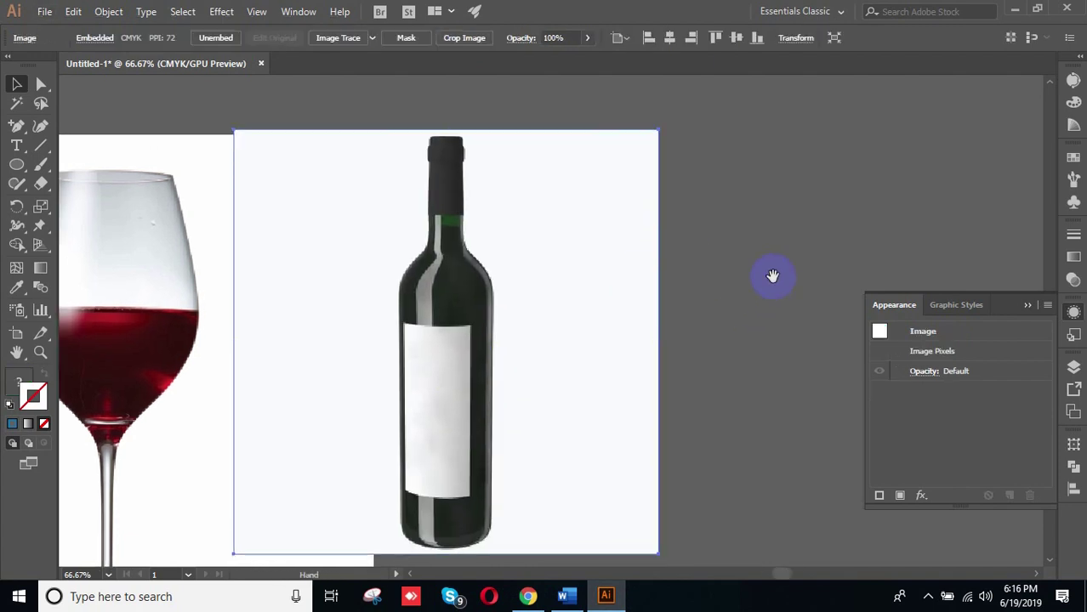
drag(760, 292, 678, 283)
drag(454, 275, 507, 274)
Step: Start a Pen tool path at the centre of the bottle's top edge and trace around its right corner
scroll(458, 122, up, 3)
scroll(436, 122, up, 2)
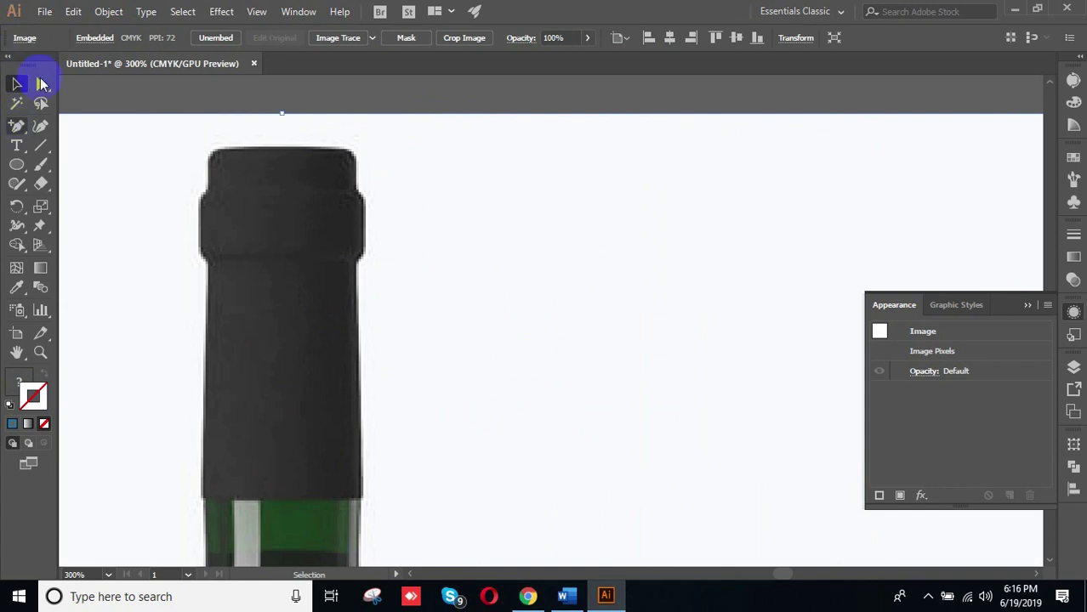
drag(16, 126, 73, 122)
click(304, 171)
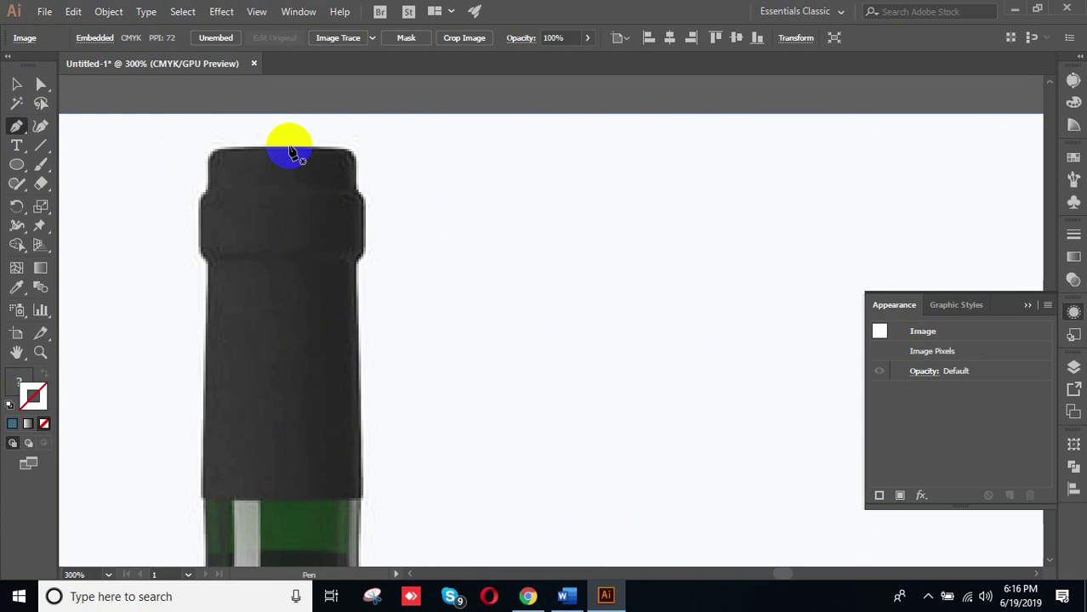
click(283, 149)
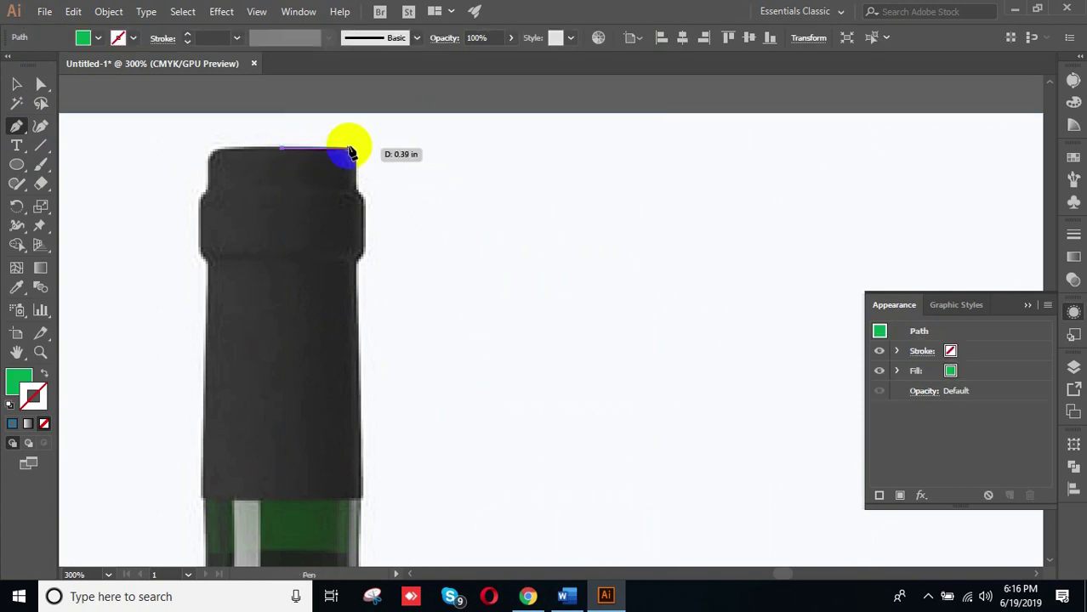
click(350, 151)
click(347, 151)
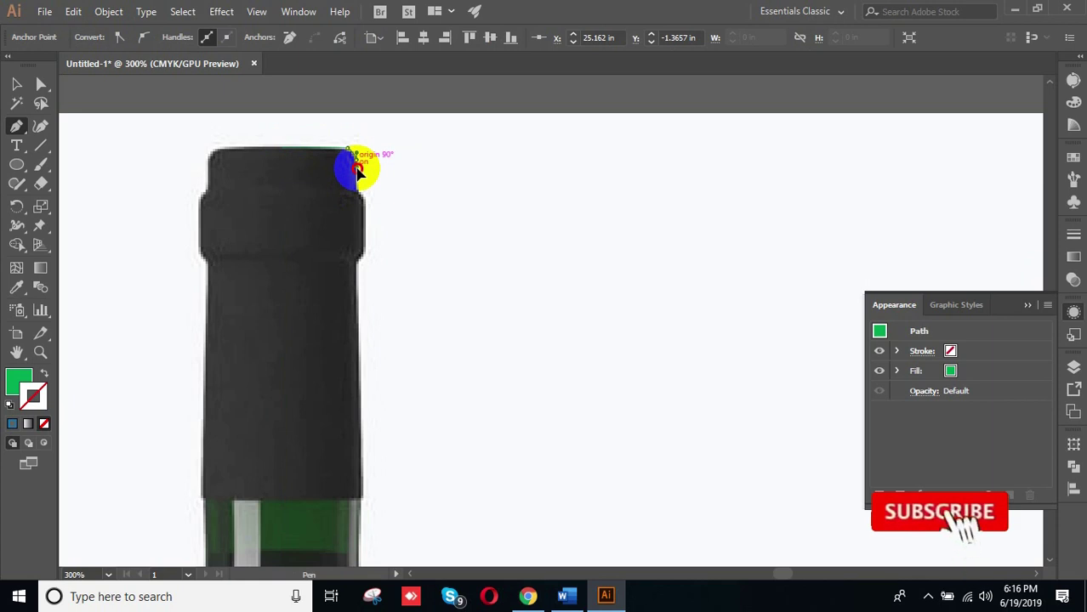
click(358, 165)
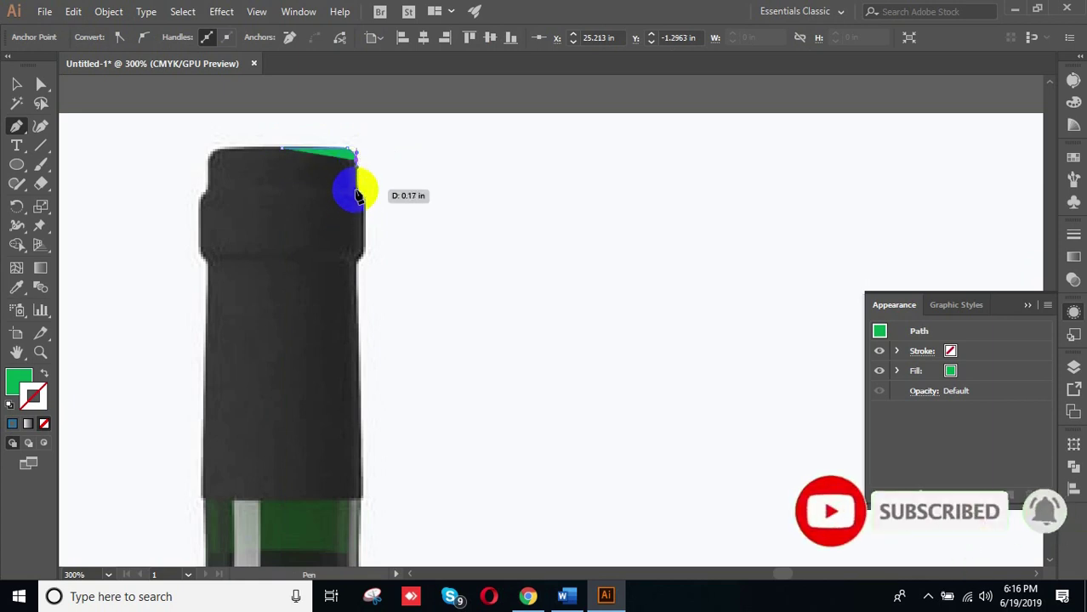
Step: Swap the path to a green stroke without fill and trace the right edge down to the lower end of the cap's collar
key(shift+x)
scroll(362, 194, up, 4)
click(331, 186)
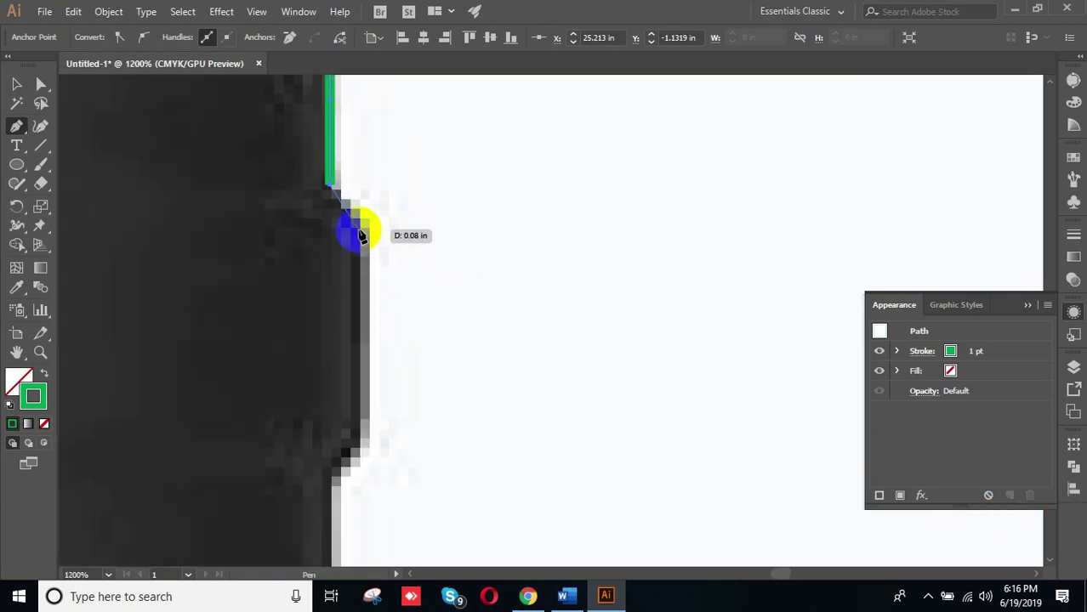
drag(360, 250, 363, 305)
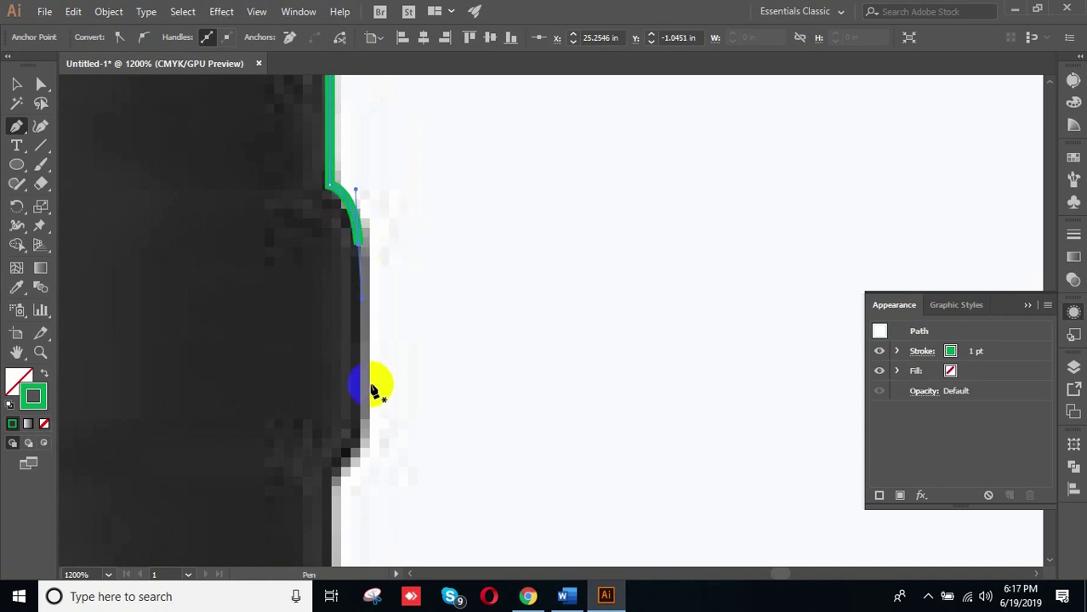
drag(361, 441, 377, 454)
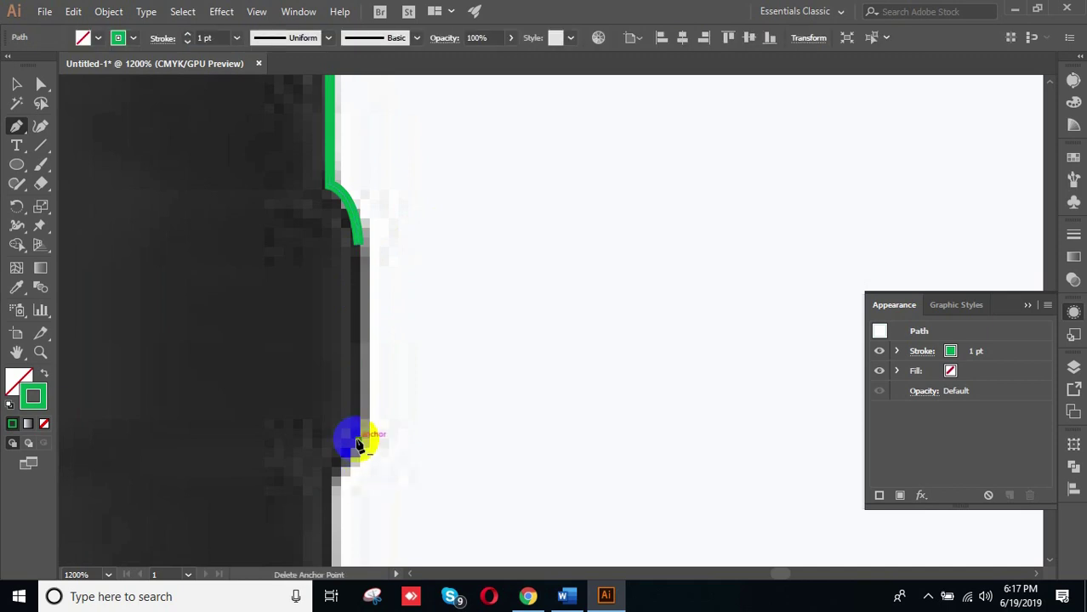
click(359, 245)
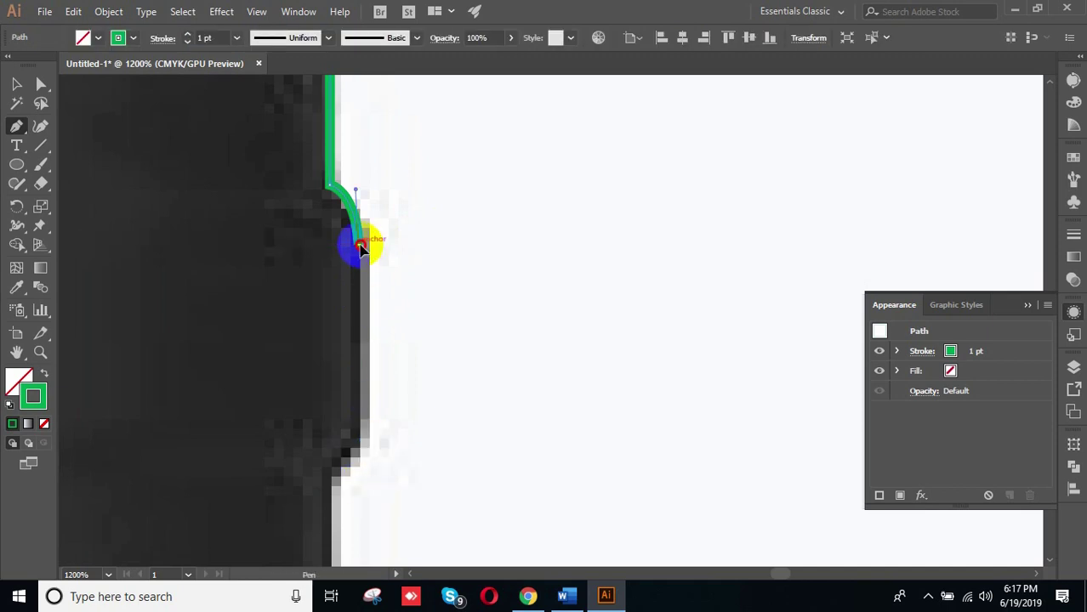
click(359, 443)
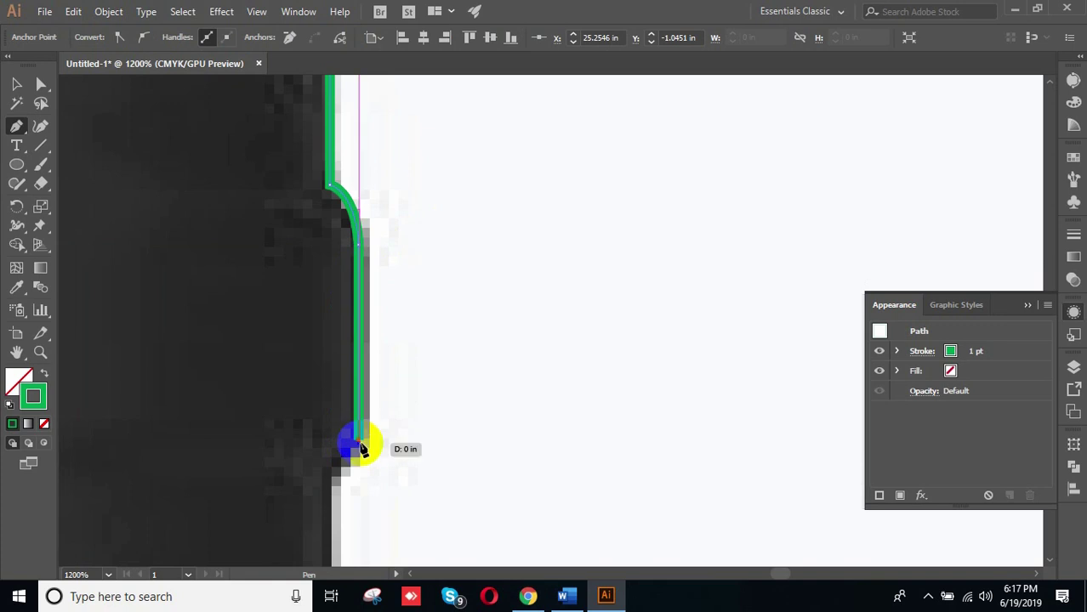
Step: Continue the path around the collar's lower corner and straight down the right side of the black foil
drag(395, 432, 490, 238)
drag(560, 303, 534, 142)
scroll(462, 236, down, 5)
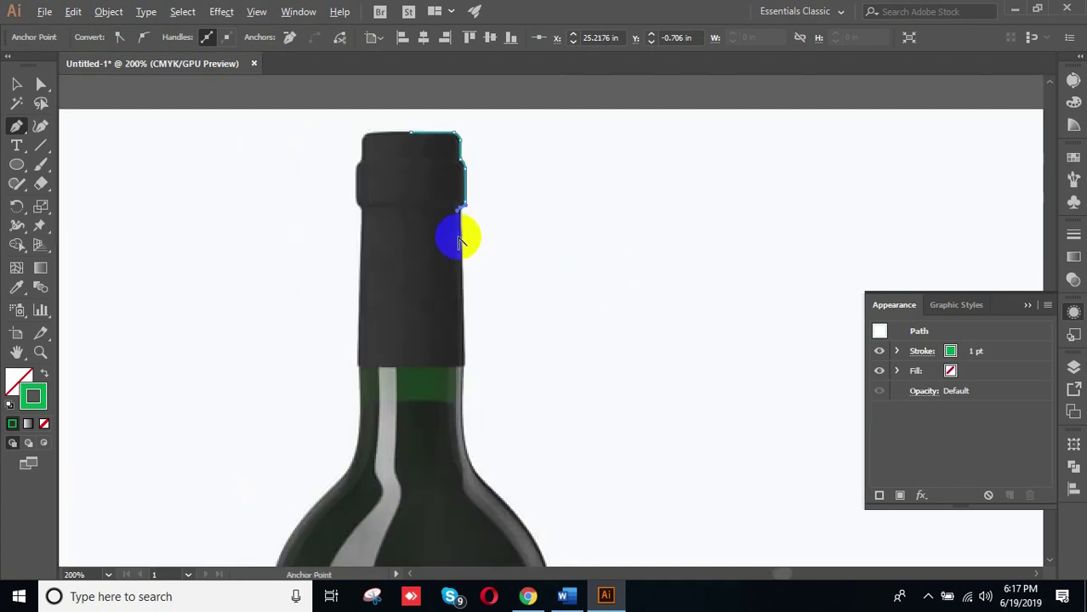
scroll(478, 304, up, 3)
scroll(441, 353, up, 2)
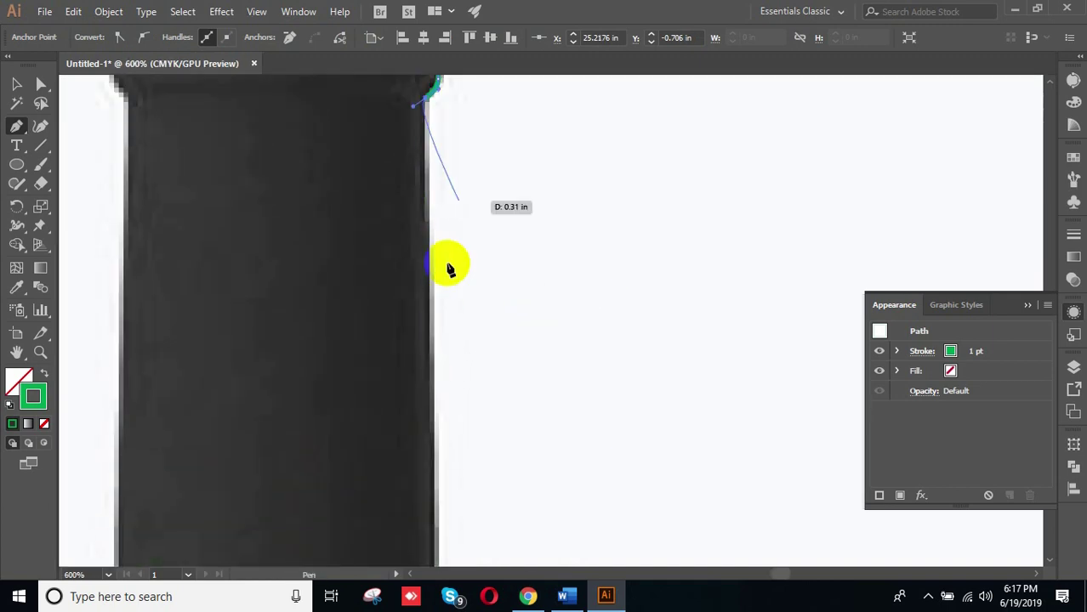
click(427, 99)
scroll(422, 222, down, 7)
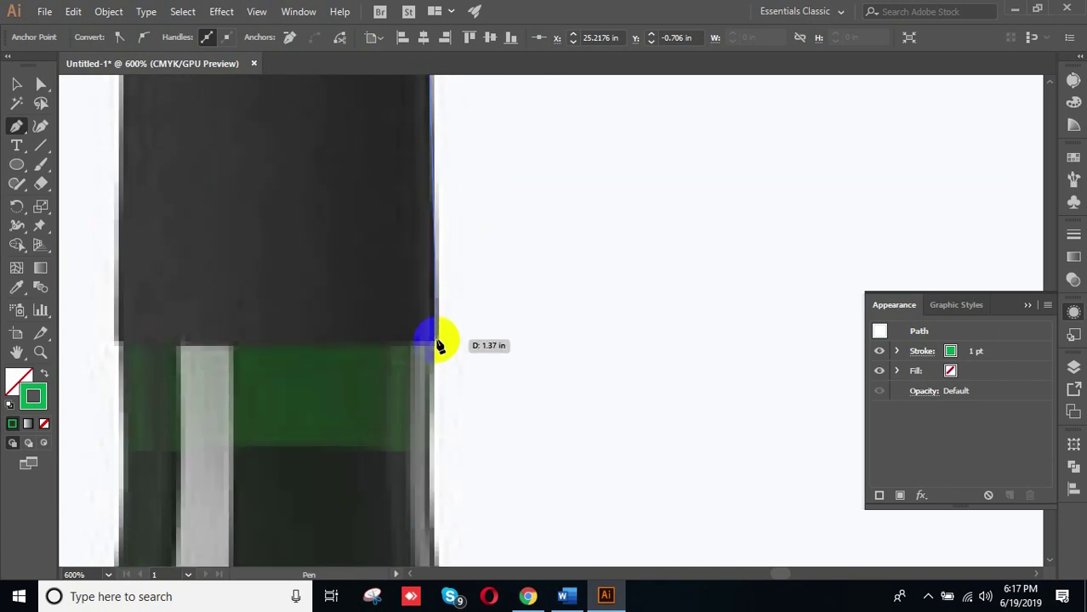
Step: Trace the curve of the bottle's neck below the foil to the start of the shoulder, removing the last anchor's outgoing handle
scroll(451, 323, down, 7)
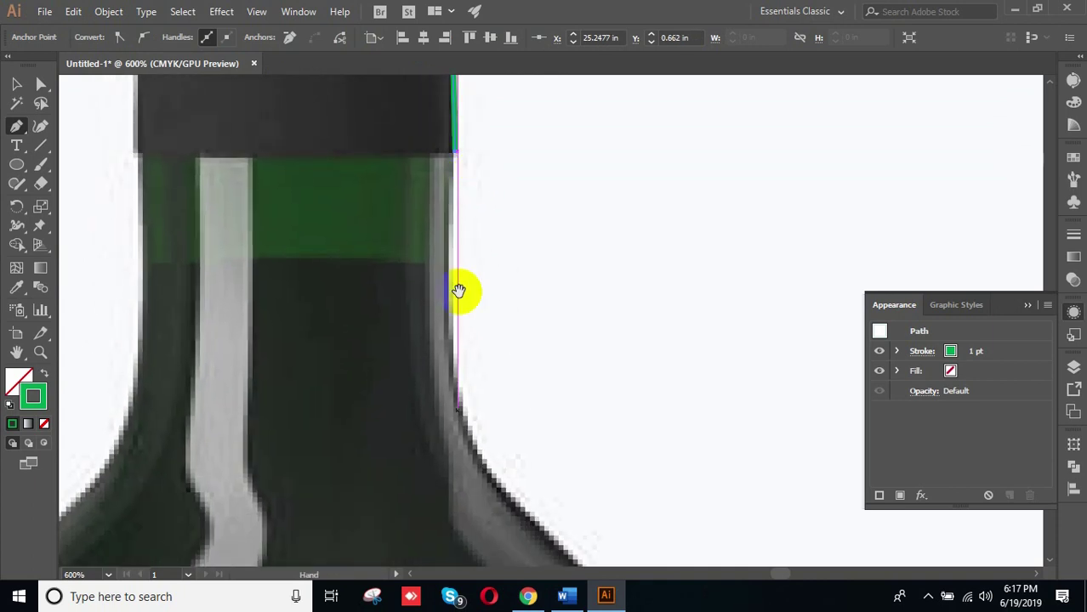
drag(459, 412, 502, 500)
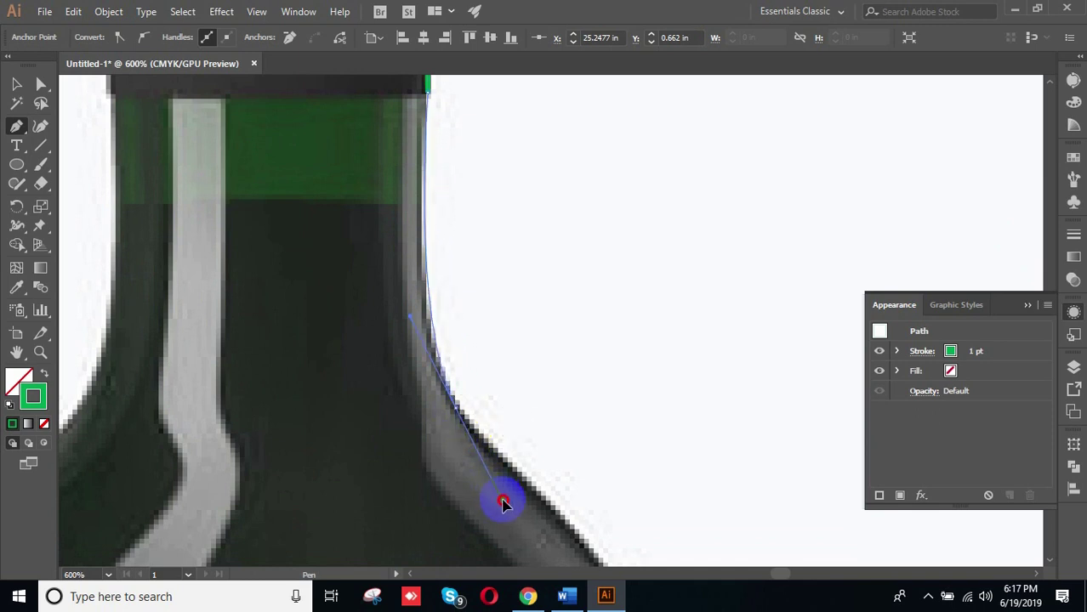
drag(491, 513, 491, 515)
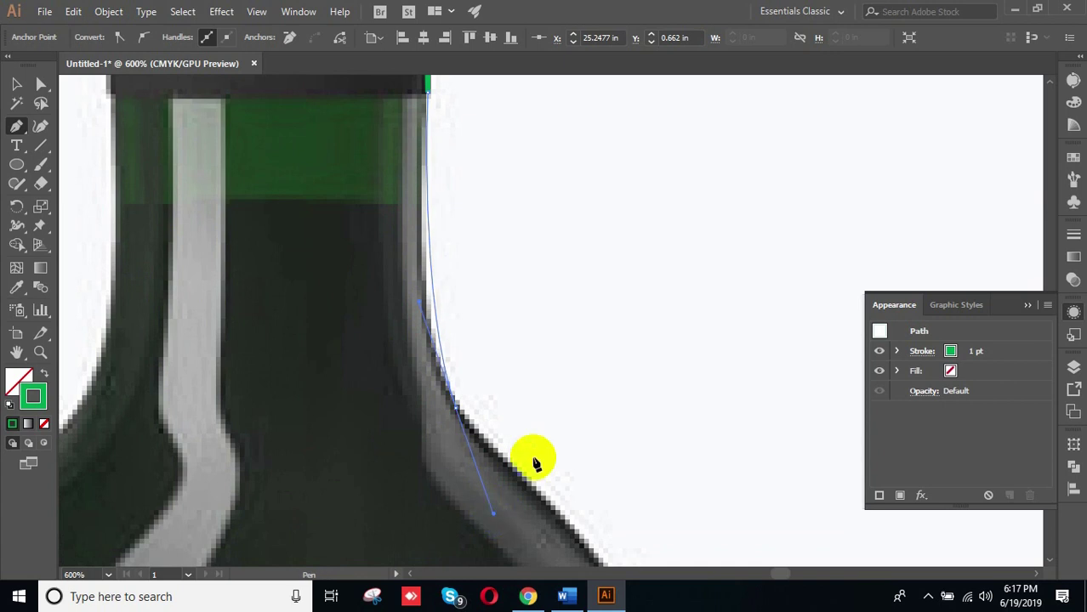
key(space)
mouse_move(597, 440)
mouse_down()
mouse_move(469, 338)
mouse_move(425, 262)
mouse_up()
drag(509, 417, 467, 271)
scroll(394, 210, down, 1)
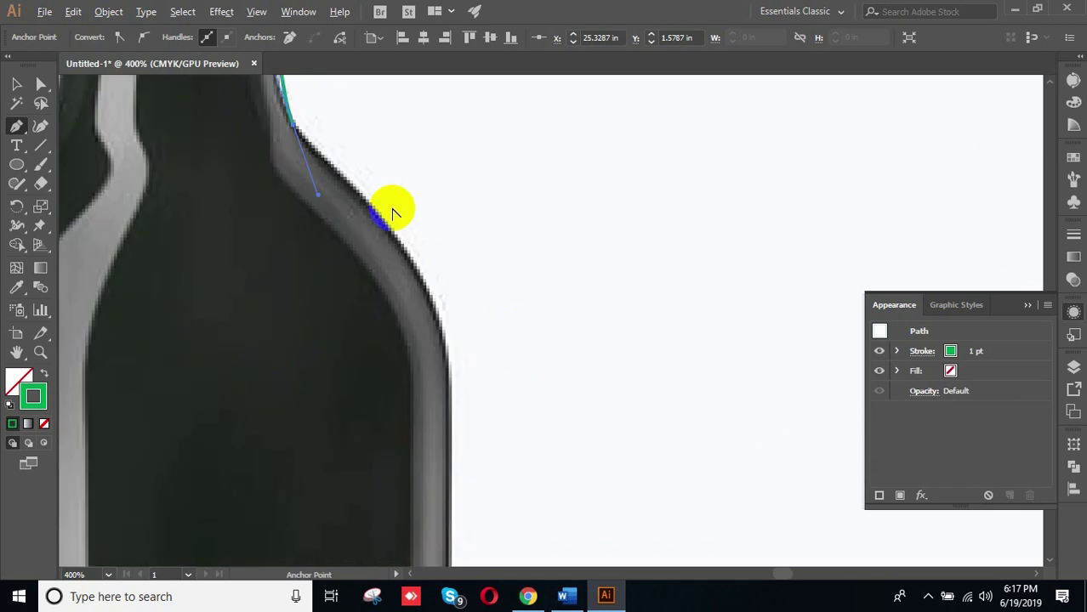
click(293, 127)
Step: Trace the right shoulder curve and the straight body side down to where the base begins to round
key(space)
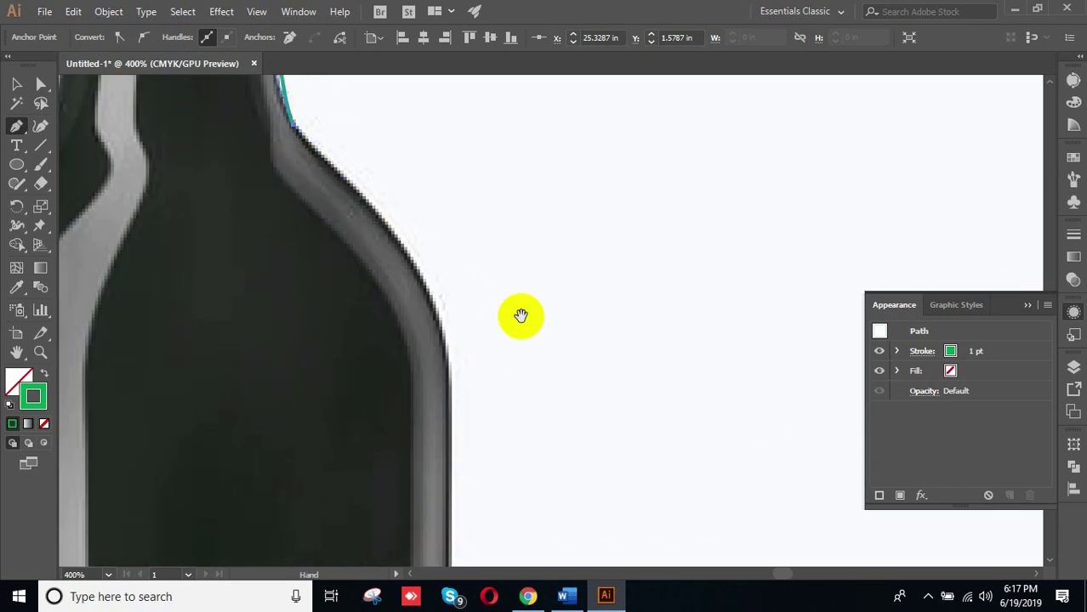
drag(496, 336, 541, 247)
drag(498, 300, 491, 435)
scroll(493, 345, down, 3)
key(space)
drag(541, 400, 533, 279)
scroll(513, 328, down, 8)
scroll(502, 332, down, 10)
scroll(483, 268, up, 8)
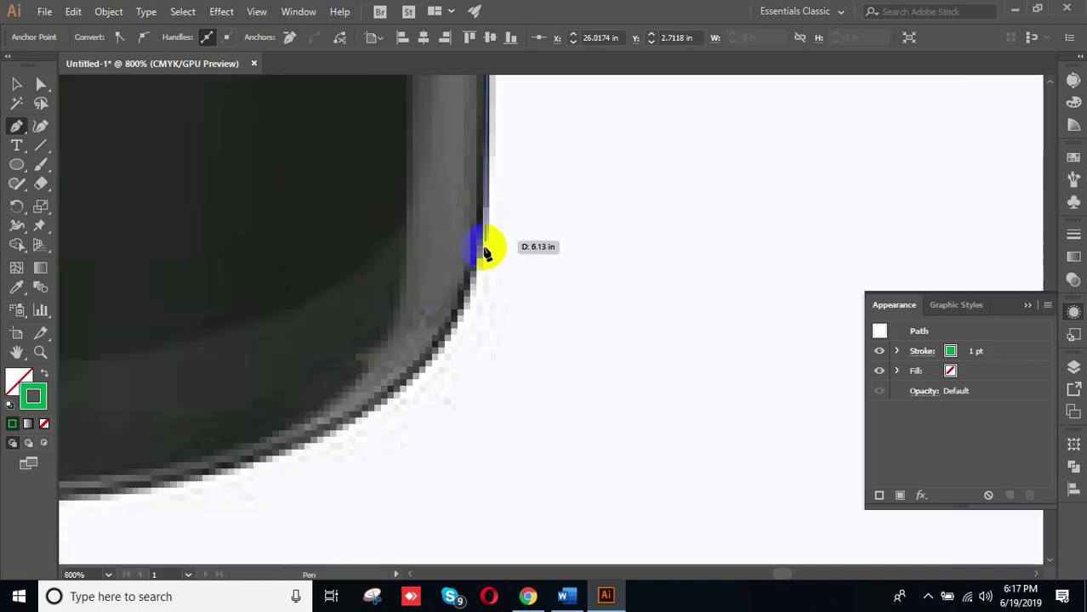
click(484, 219)
Step: Curve the path to the centre of the bottle's bottom edge and end the open half profile there
key(space)
mouse_move(419, 430)
mouse_down()
mouse_move(541, 357)
mouse_move(692, 328)
mouse_up()
scroll(526, 331, down, 4)
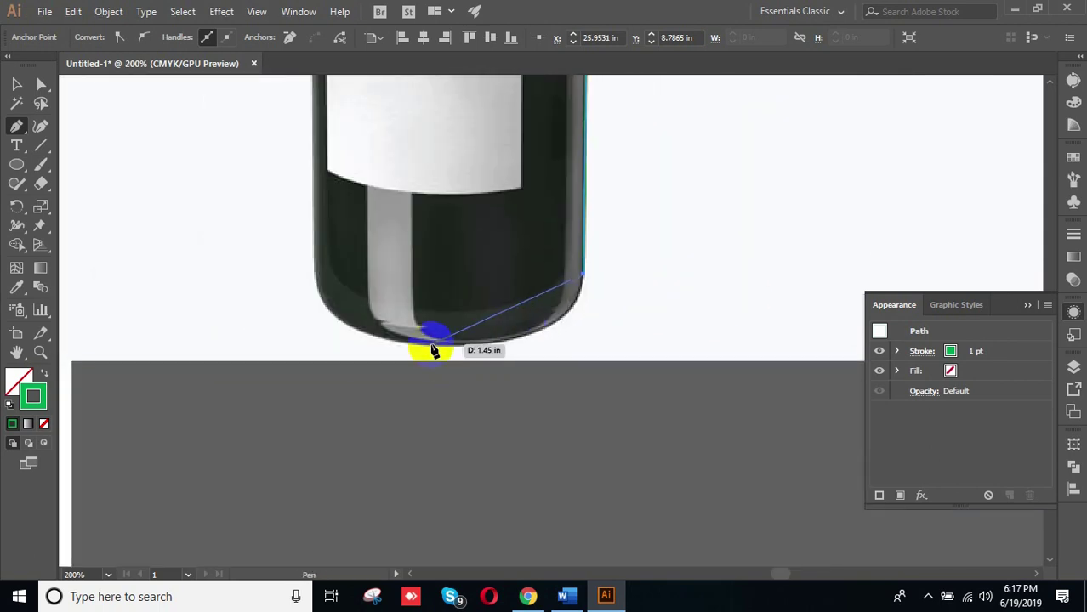
drag(443, 349, 312, 345)
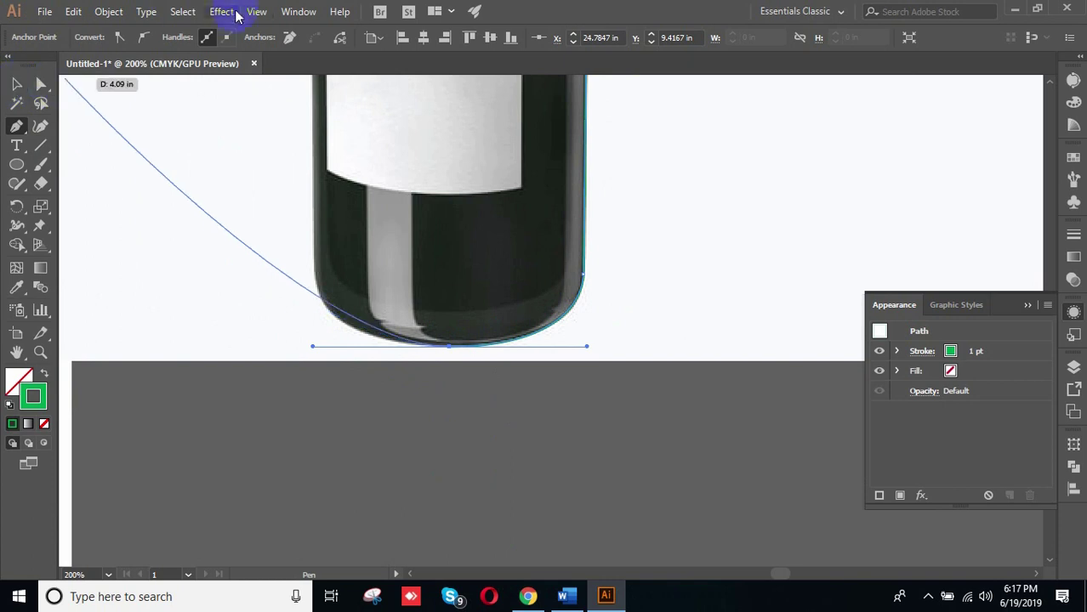
click(17, 85)
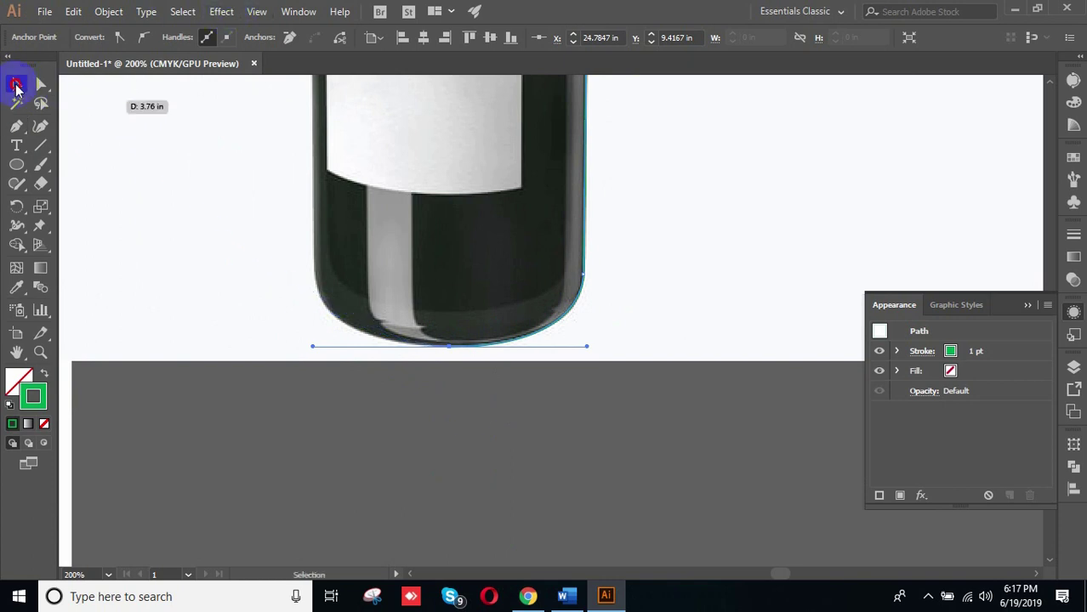
click(573, 501)
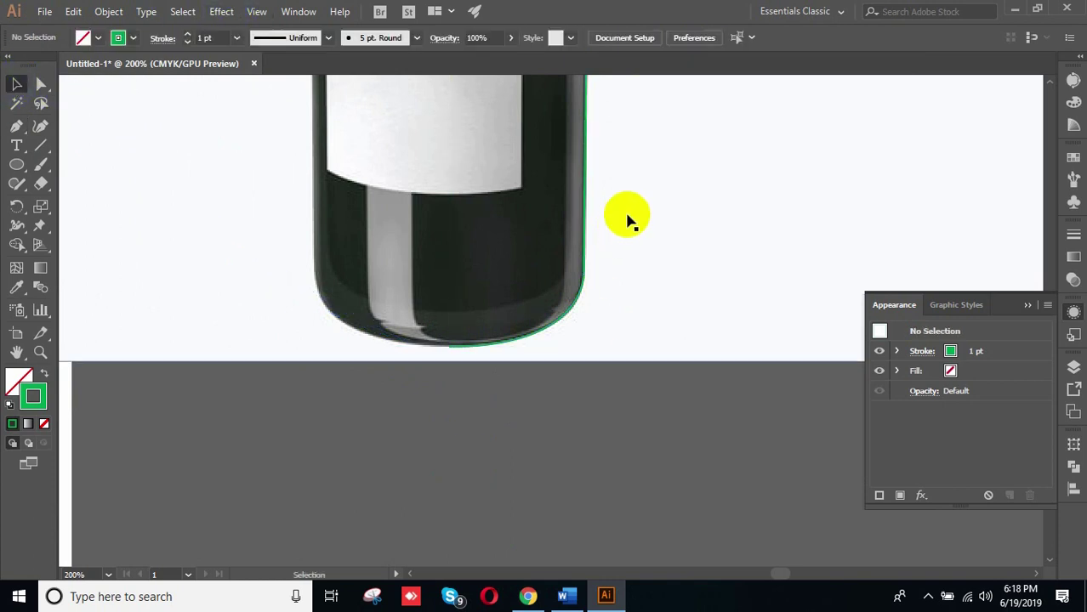
Step: Move the traced half profile off the bottle picture onto the empty area to its right
click(587, 254)
scroll(476, 367, down, 3)
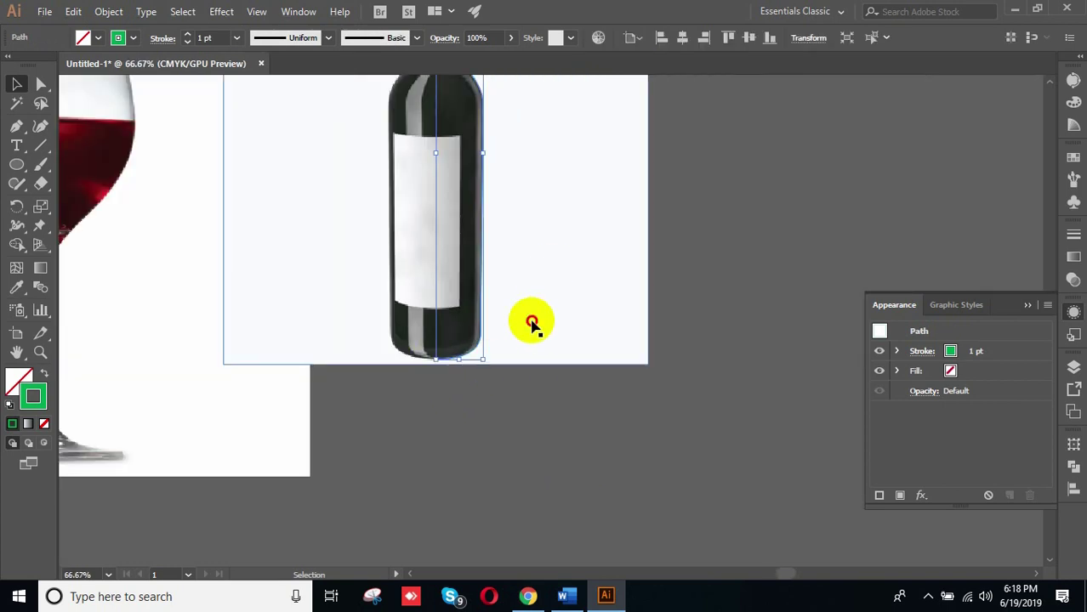
click(682, 270)
drag(832, 201, 597, 388)
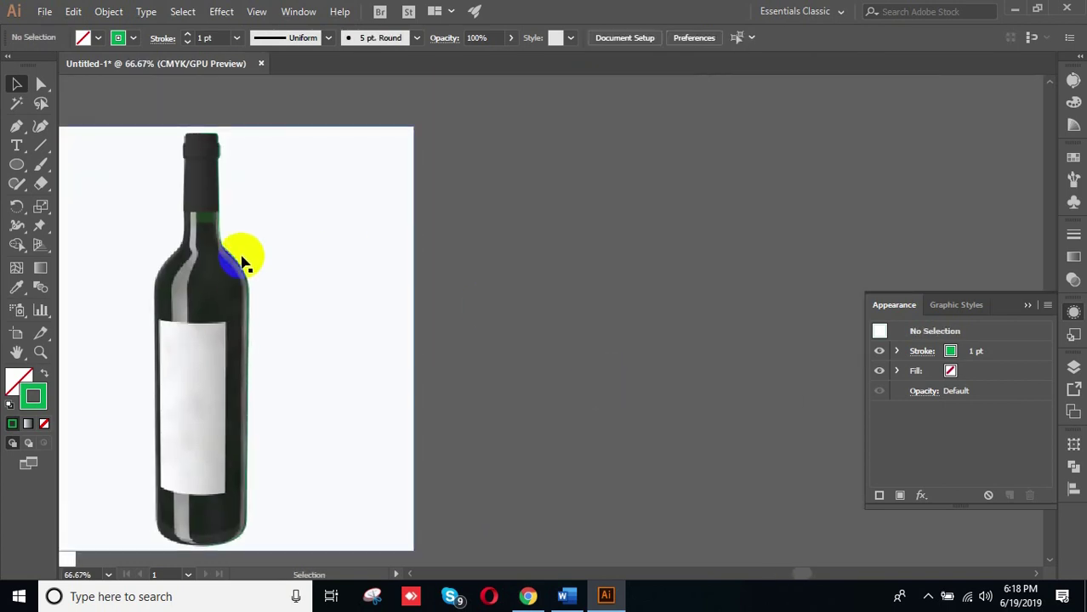
drag(247, 277, 597, 283)
click(696, 239)
Step: Set the half profile's stroke weight to 4 pt and deselect it
drag(531, 128, 675, 572)
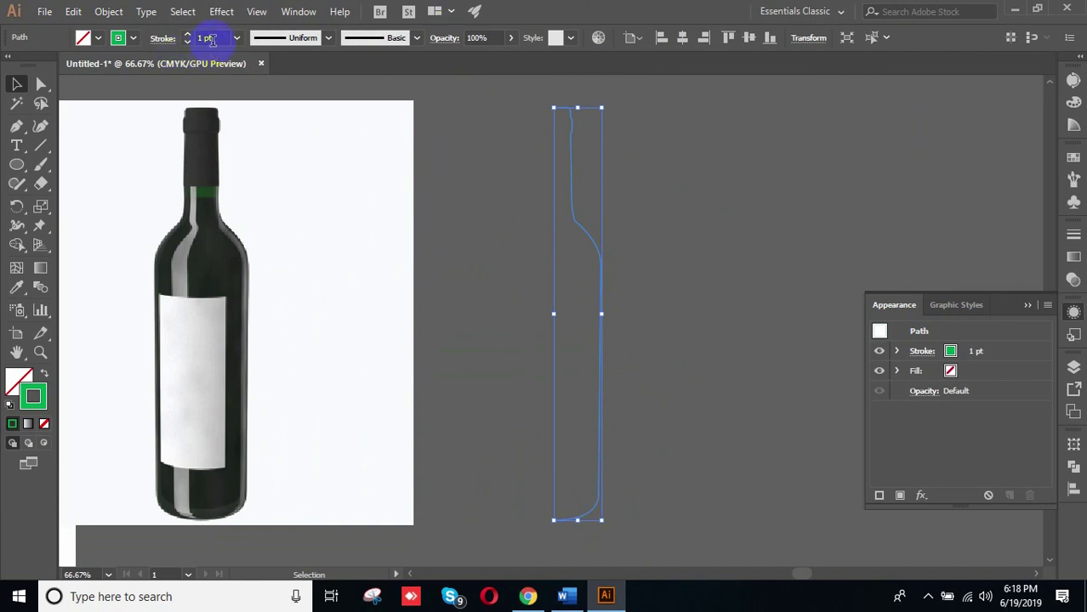
click(832, 236)
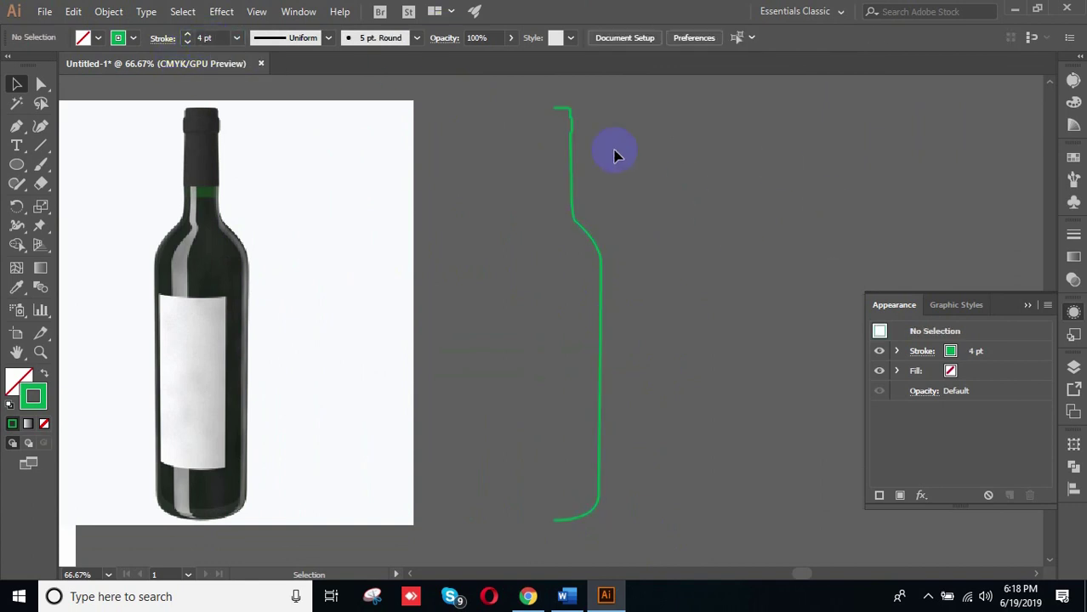
drag(669, 560, 670, 562)
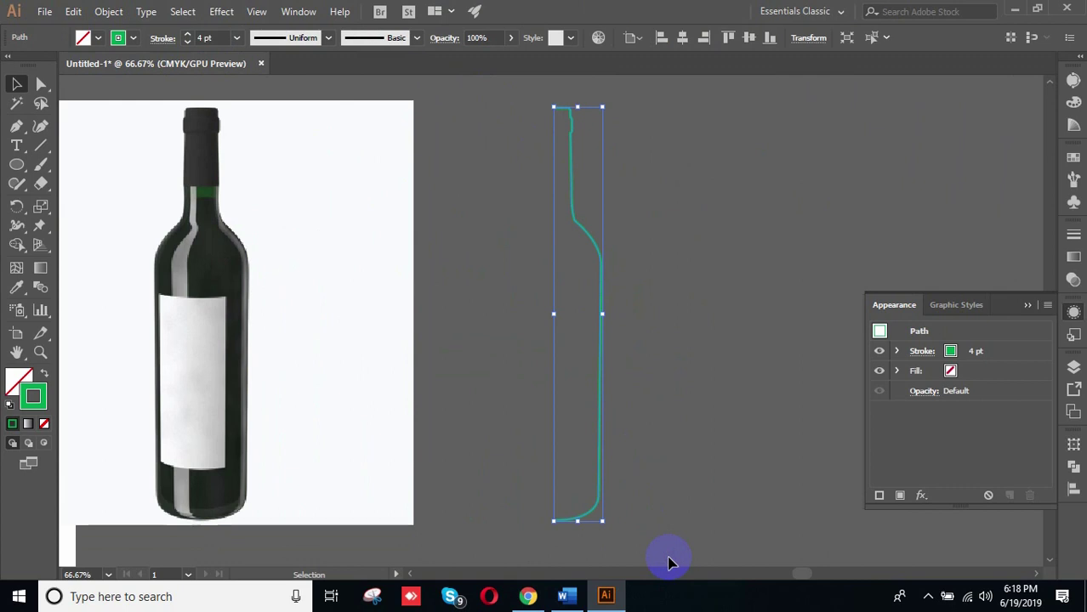
click(690, 400)
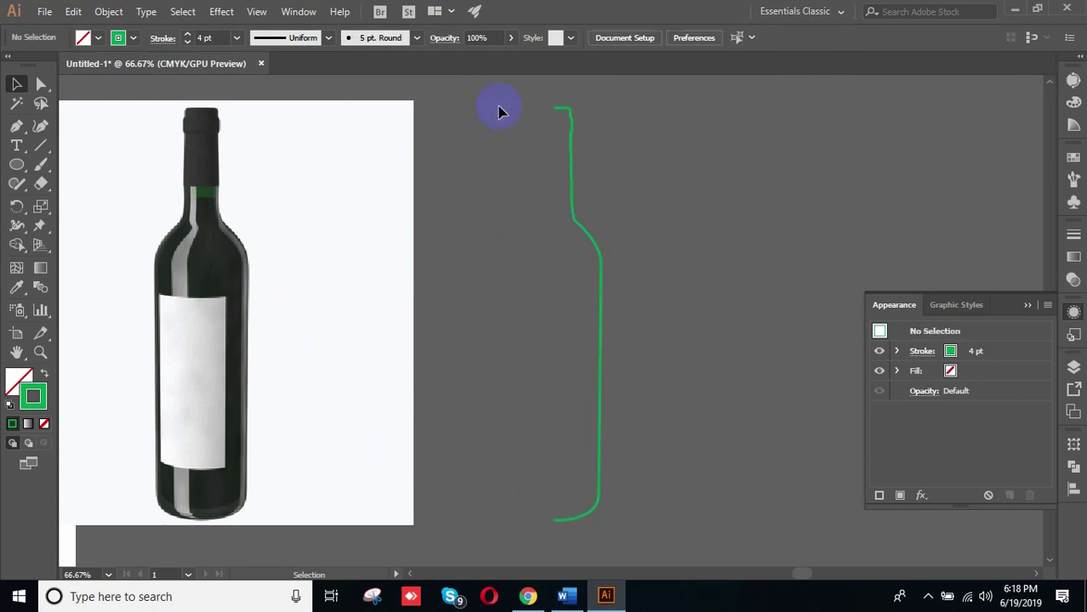
Step: Select the traced bottle half profile beside the reference picture
drag(745, 533, 749, 545)
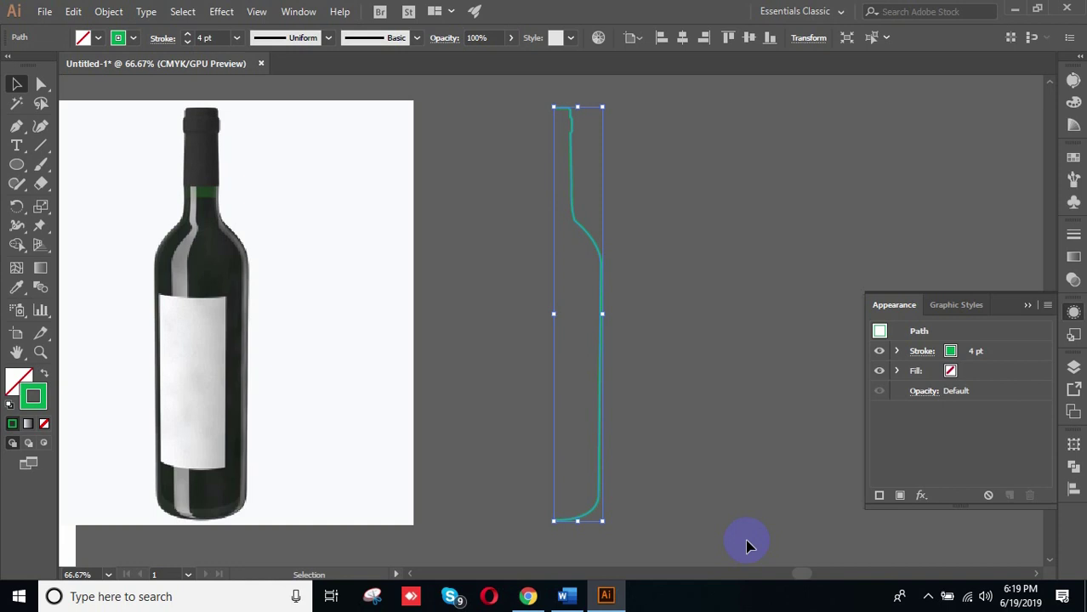
click(524, 119)
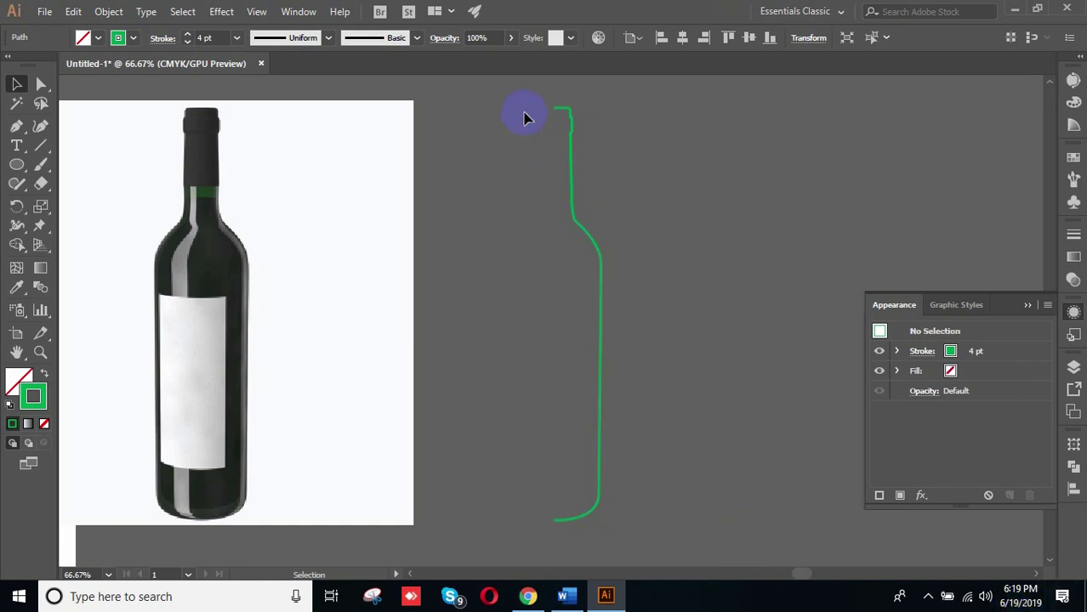
drag(533, 103, 765, 582)
scroll(618, 100, up, 3)
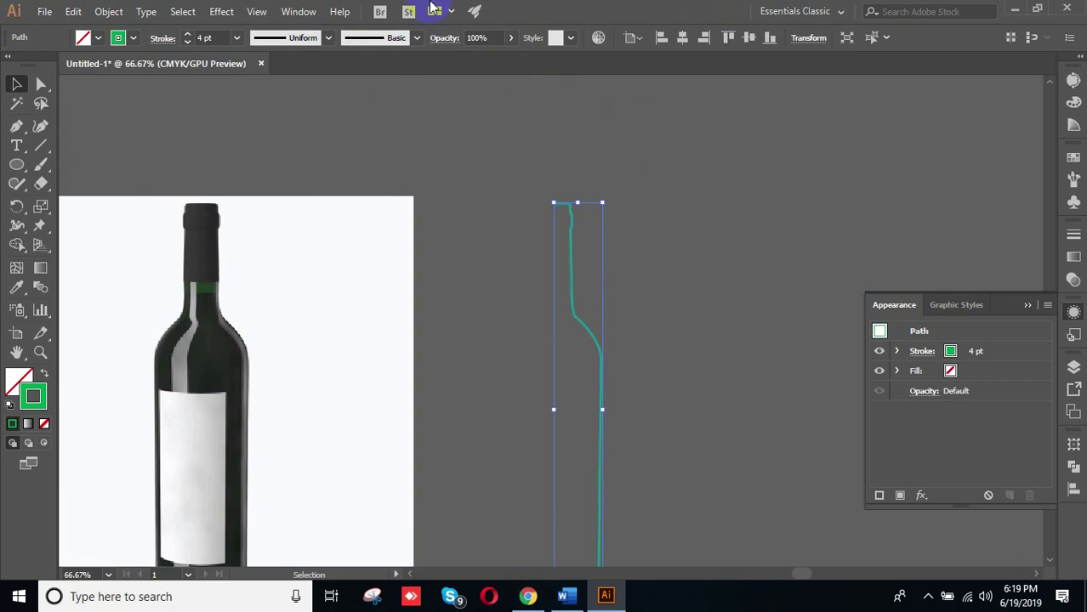
click(222, 11)
mouse_move(256, 102)
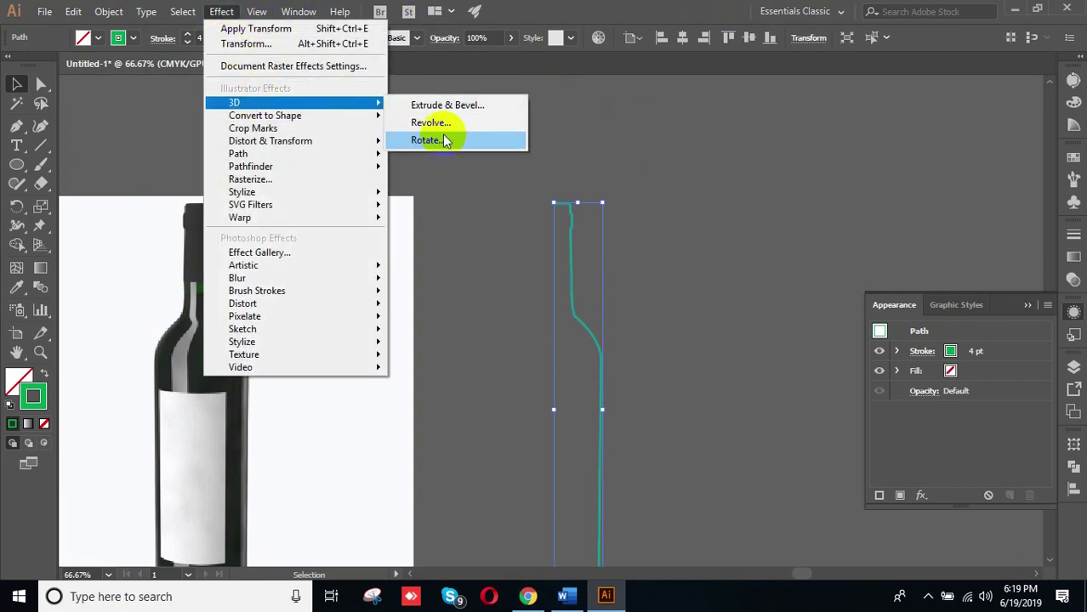
click(434, 121)
drag(786, 105, 916, 88)
click(1038, 422)
Step: Start the 3D Revolve effect on the selected half profile and turn on its preview
drag(747, 346, 474, 243)
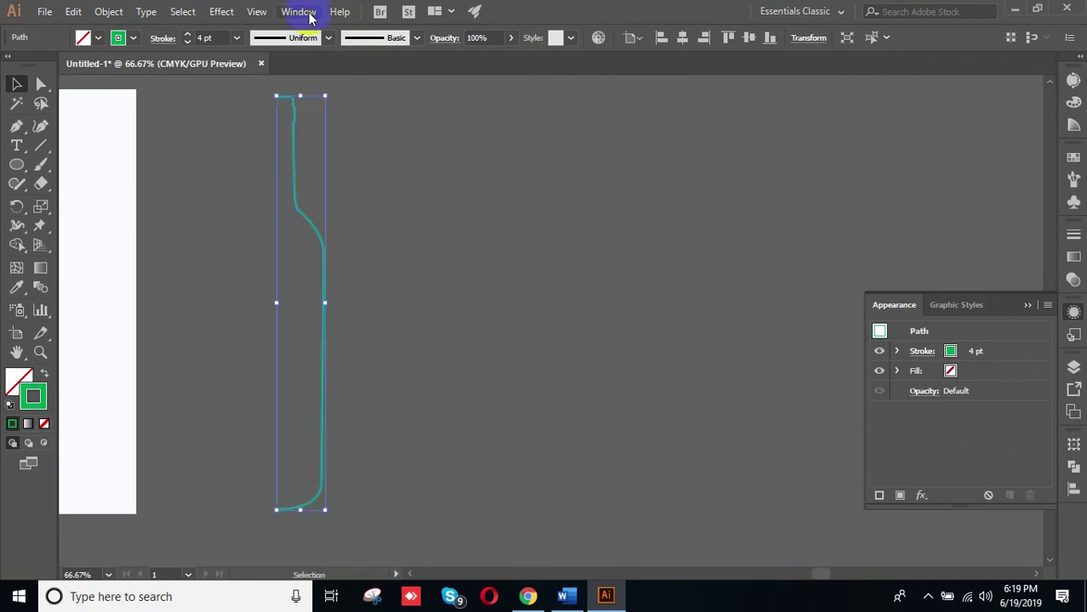
click(221, 12)
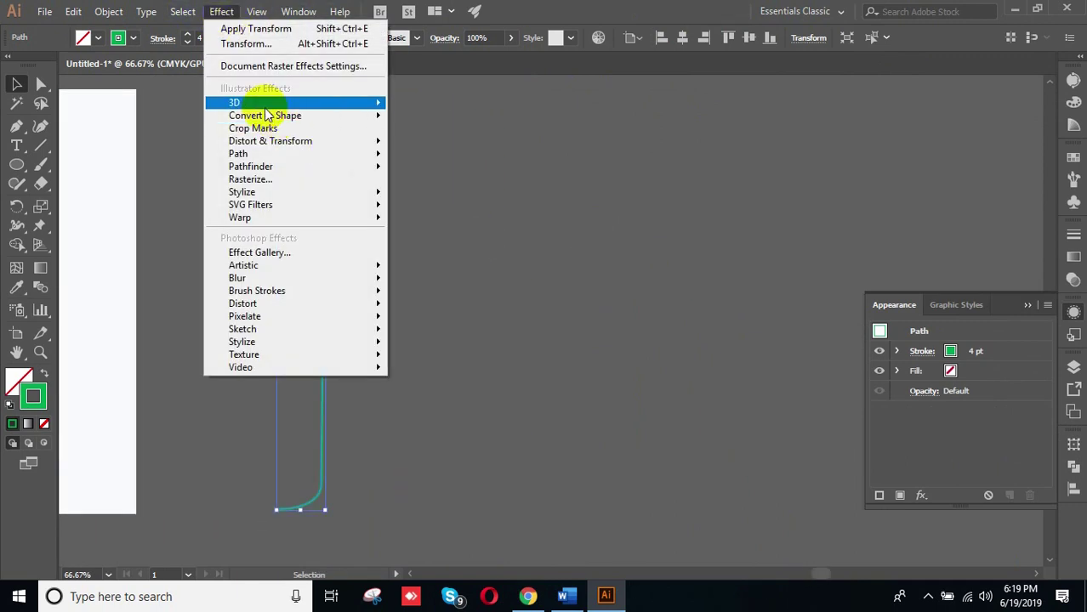
mouse_move(280, 102)
click(431, 122)
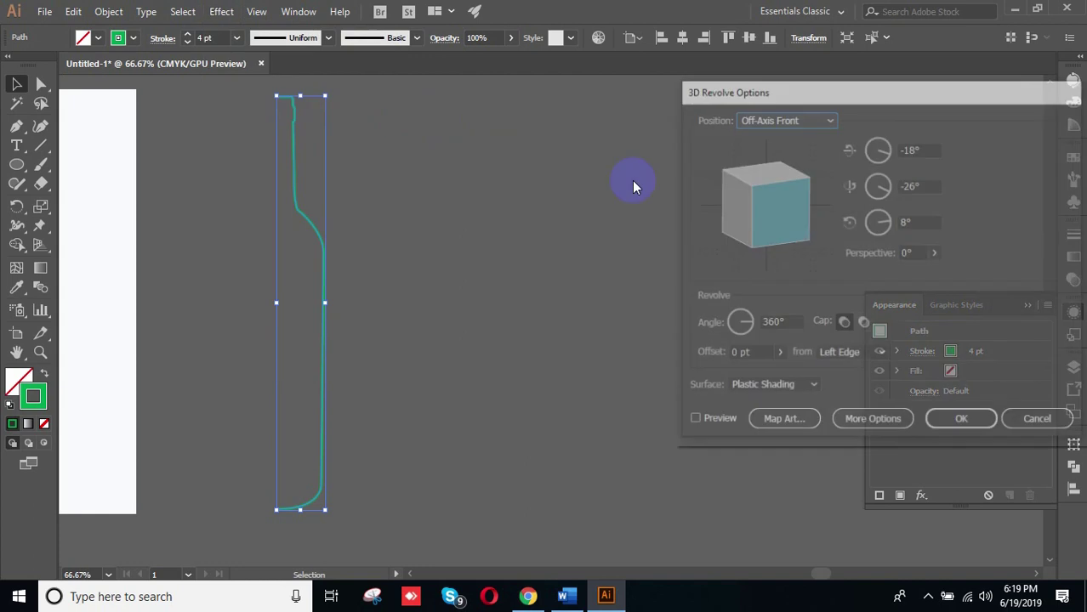
click(693, 423)
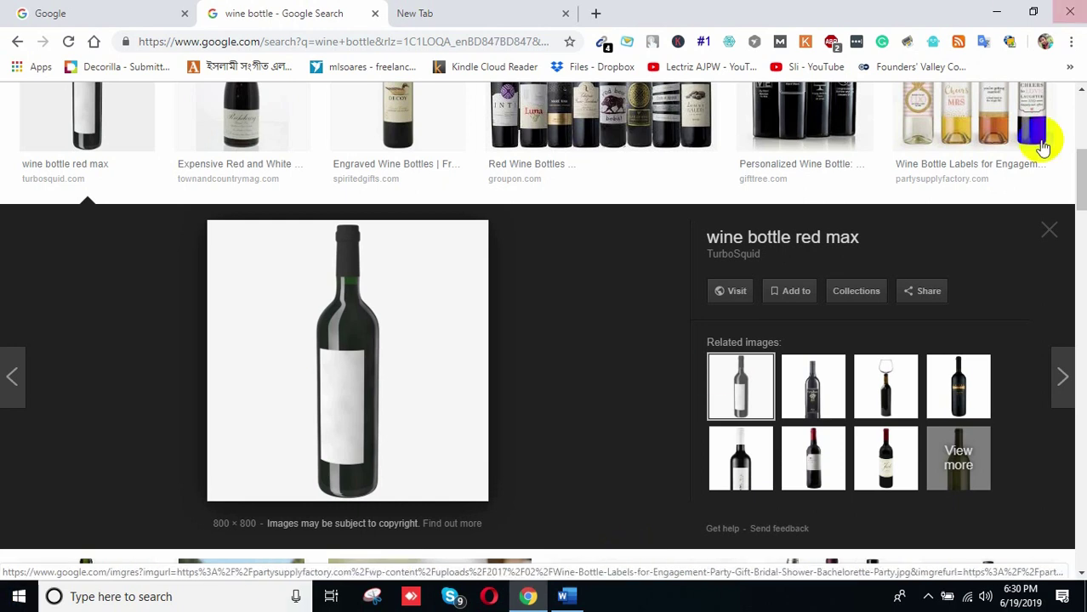
Step: Switch to the course outline in Word and review the topics on effects and the Appearance panel
click(571, 605)
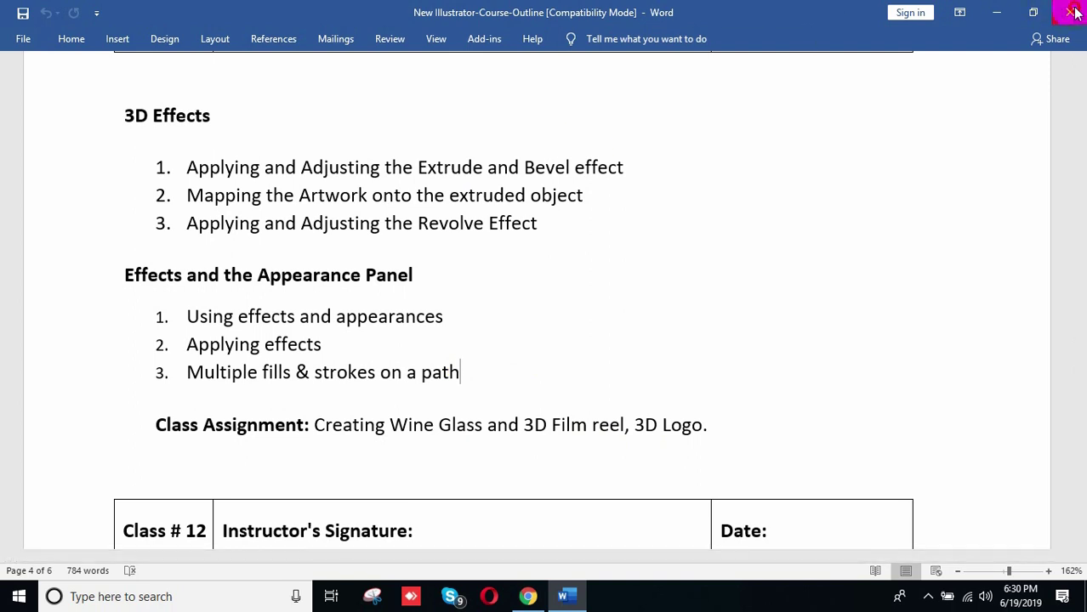
click(313, 344)
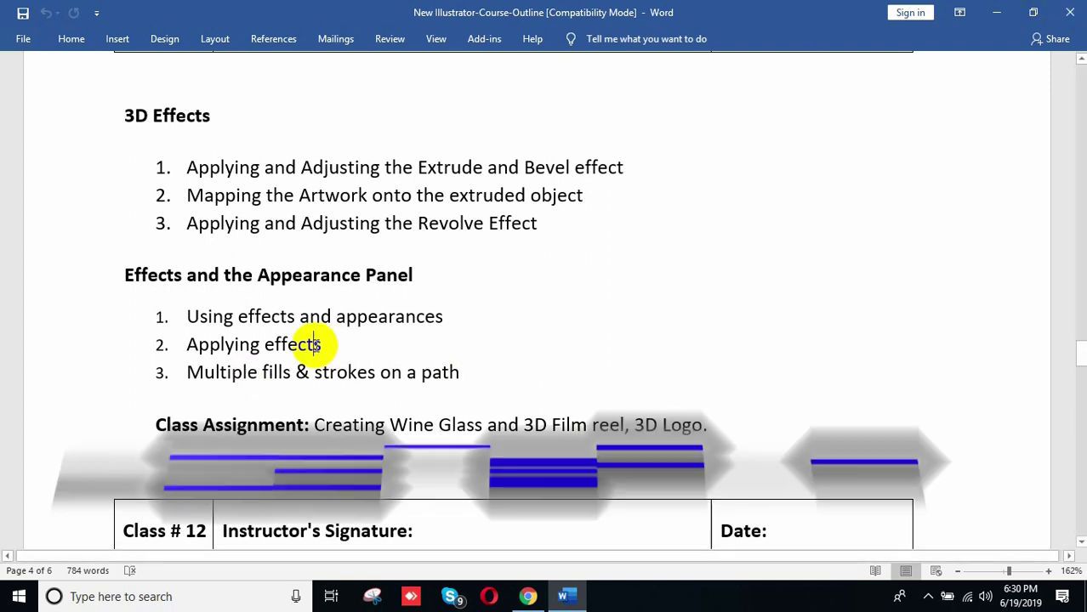